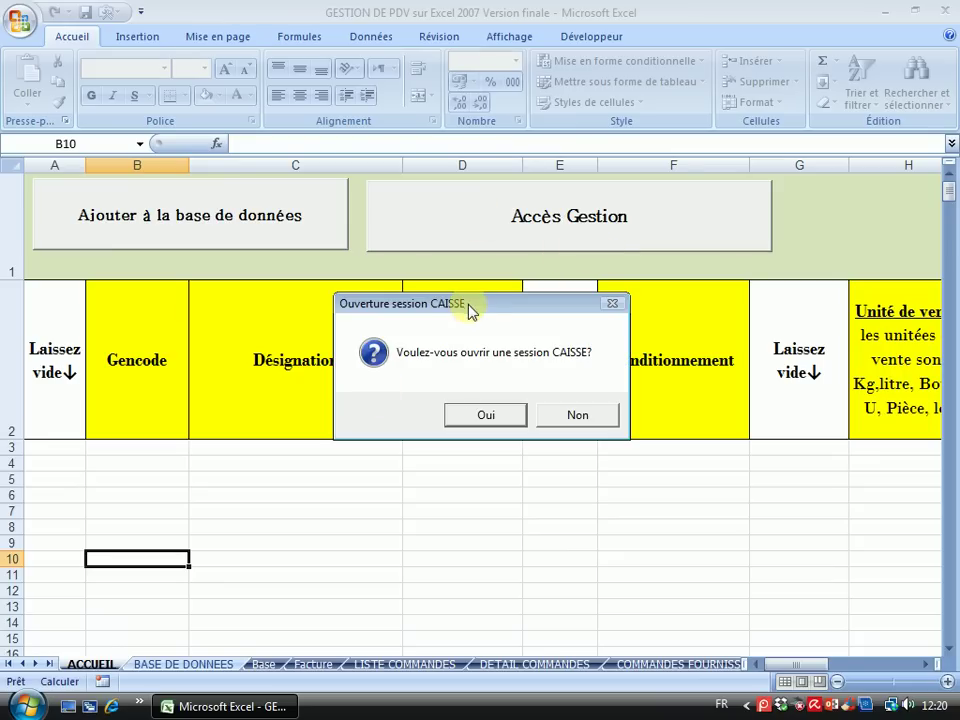
Move the 'Ouverture session CAISSE' prompt higher and accept opening a cash register session
left_click_drag(470, 299, 435, 237)
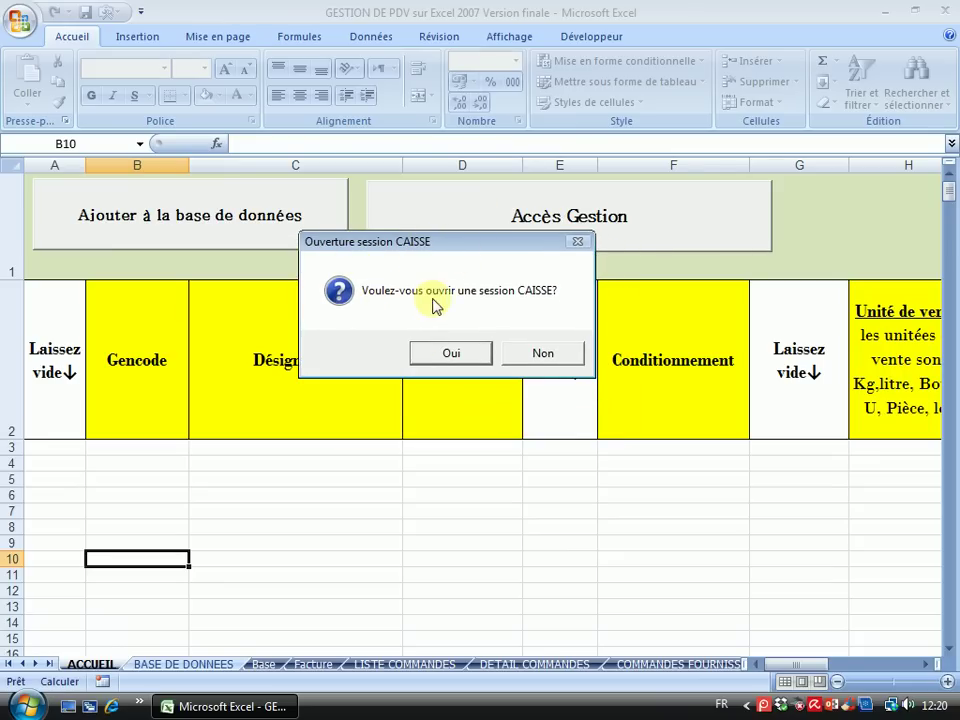
left_click(468, 357)
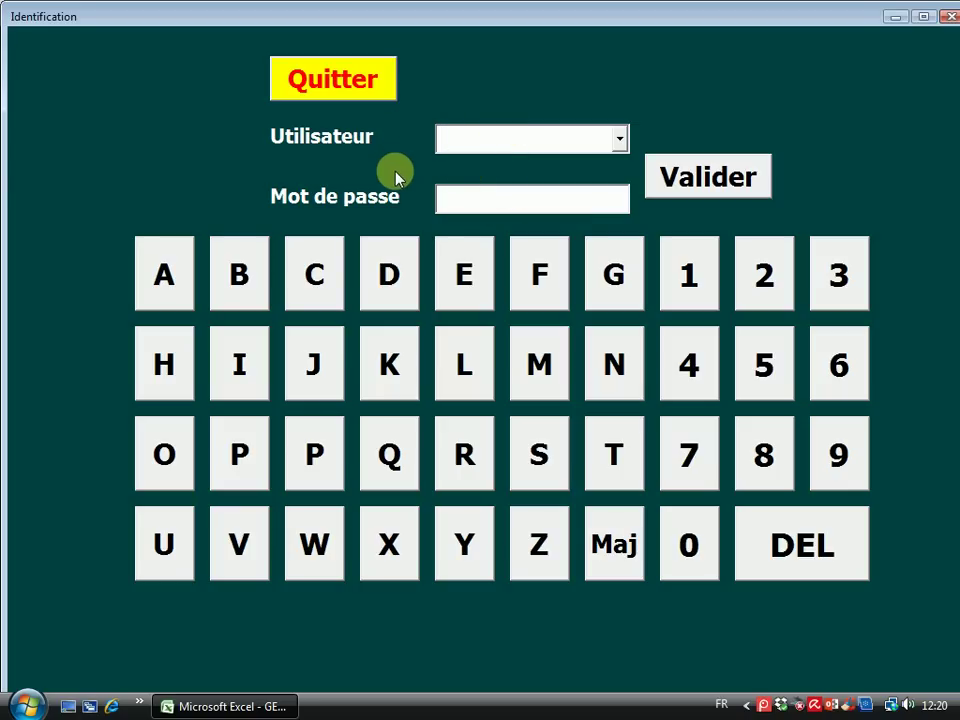
Choose Manager from the Utilisateur list in the Identification form
left_click(619, 140)
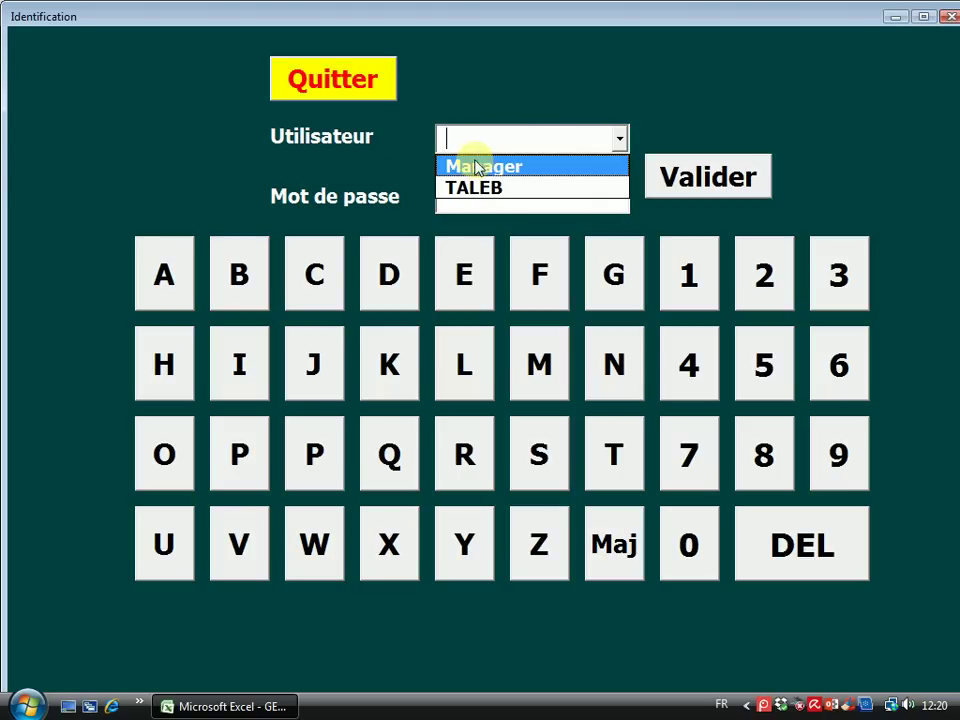
left_click(478, 80)
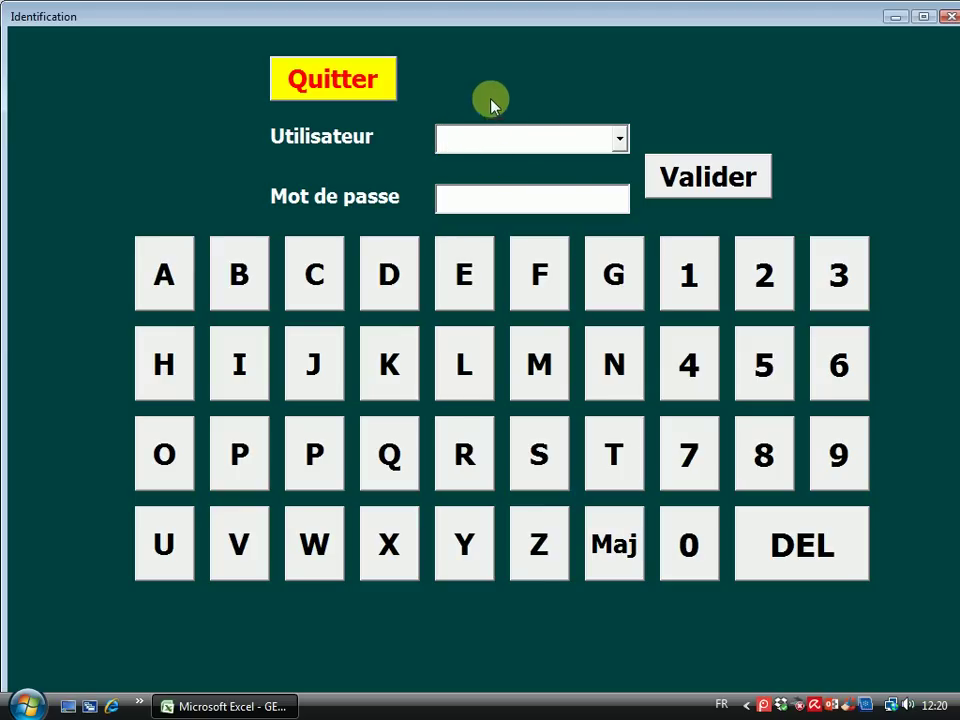
left_click(619, 142)
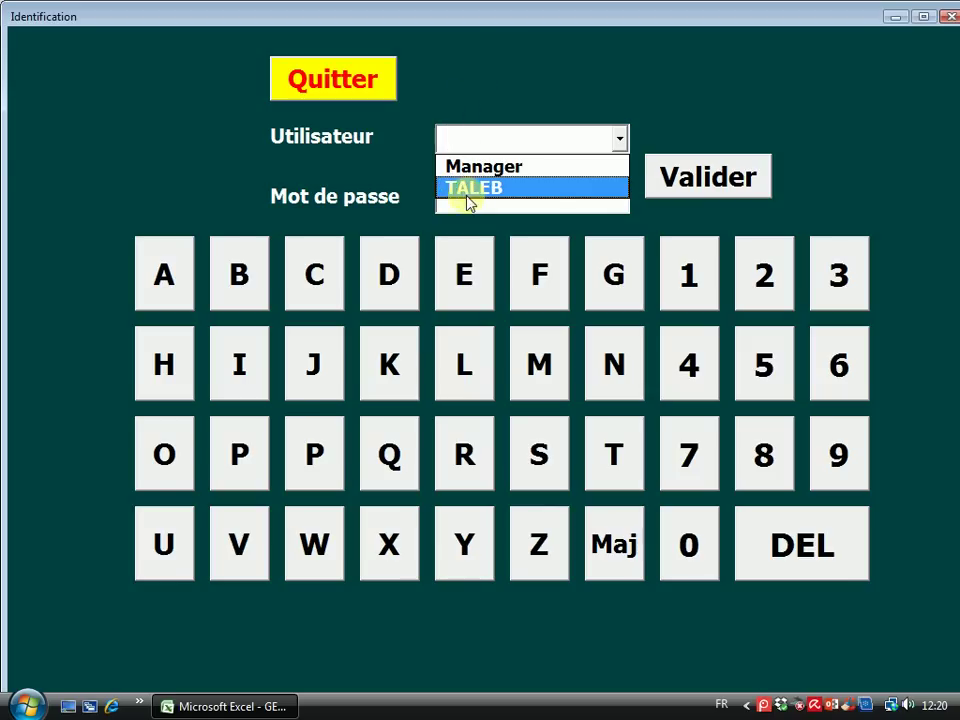
left_click(453, 120)
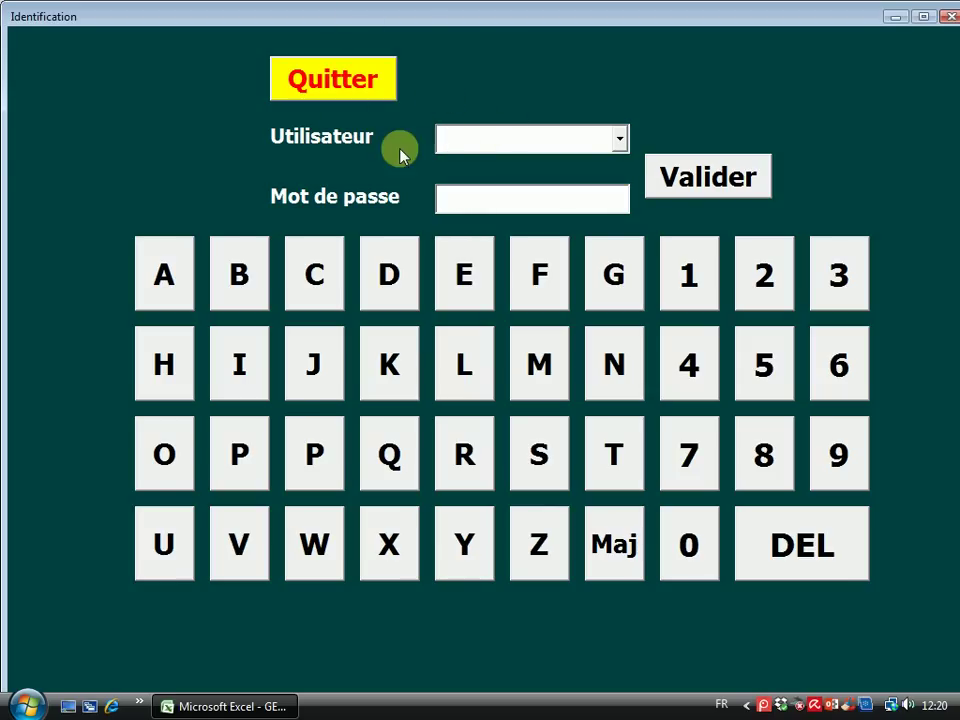
left_click(620, 143)
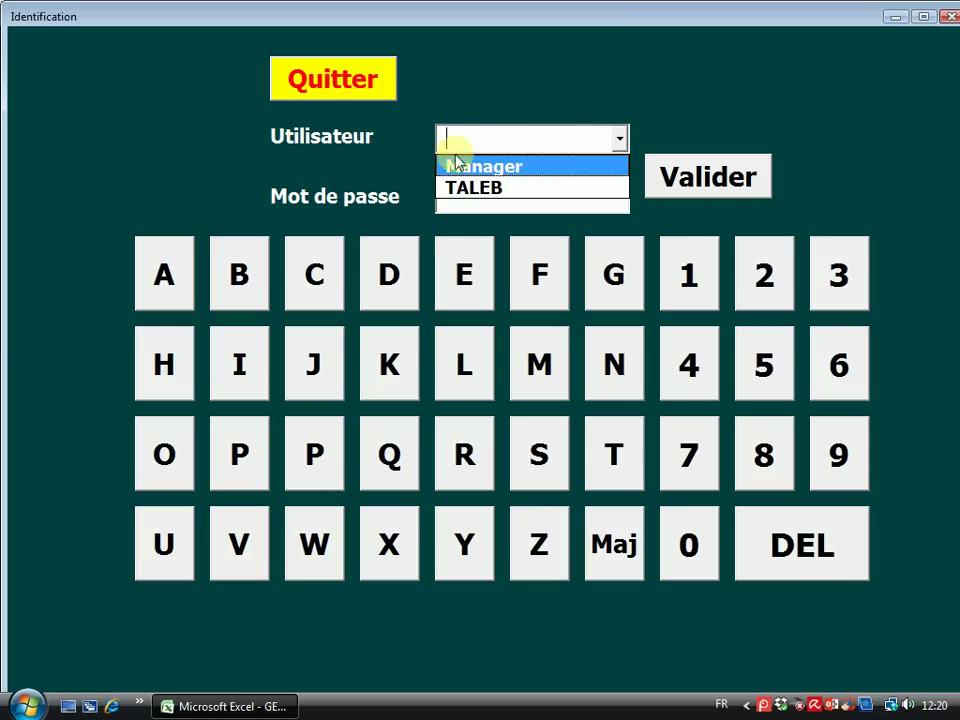
left_click(557, 107)
left_click(621, 143)
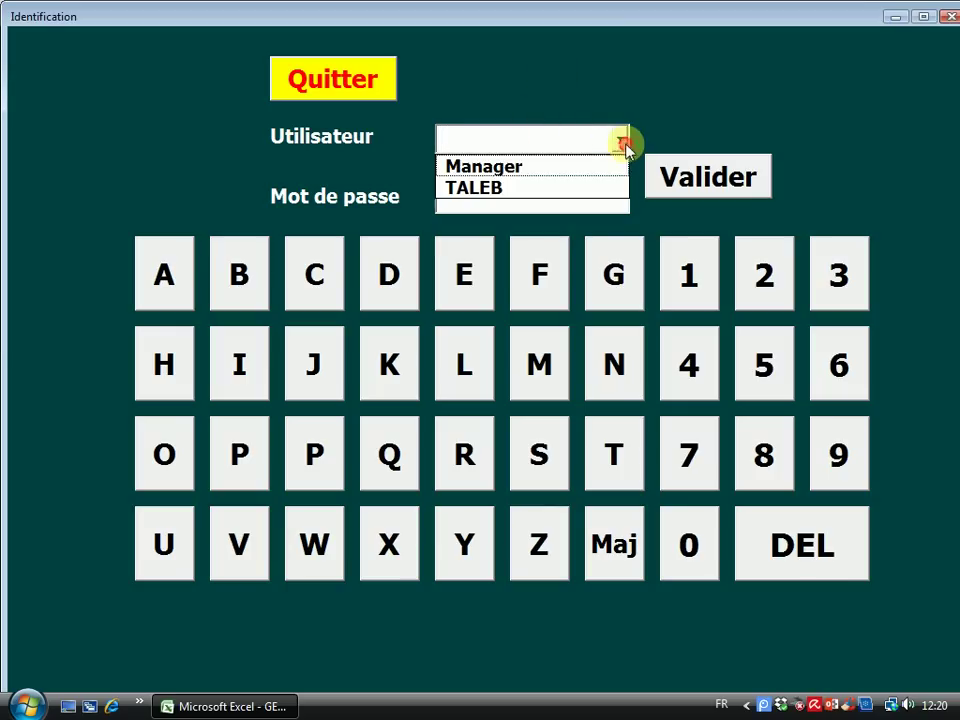
left_click(482, 164)
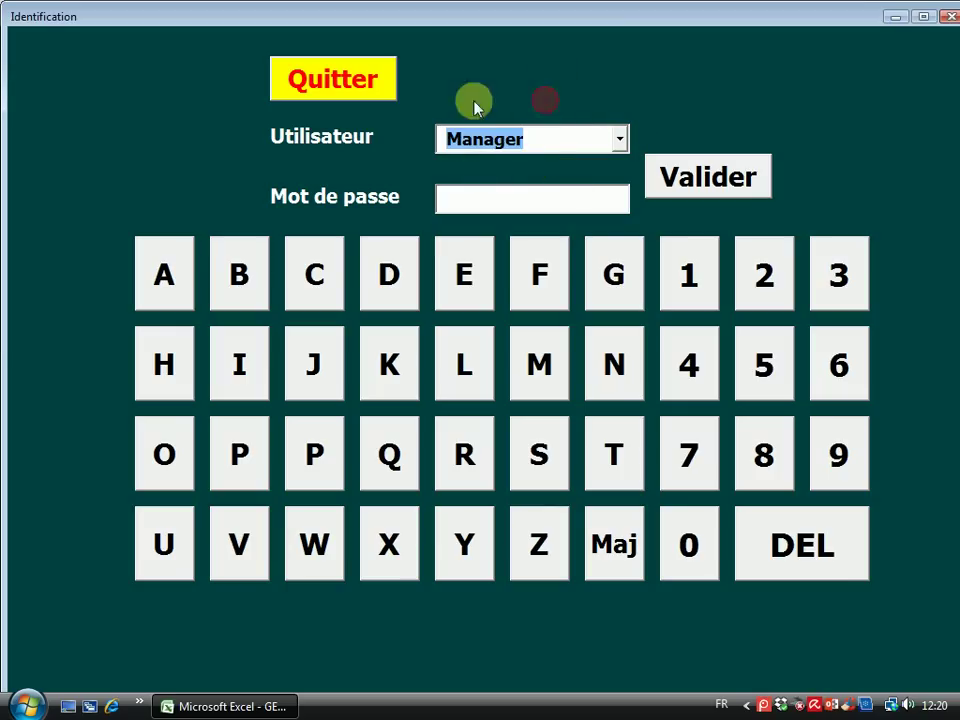
Enter the account password on the on-screen keypad and validate the login
left_click(463, 196)
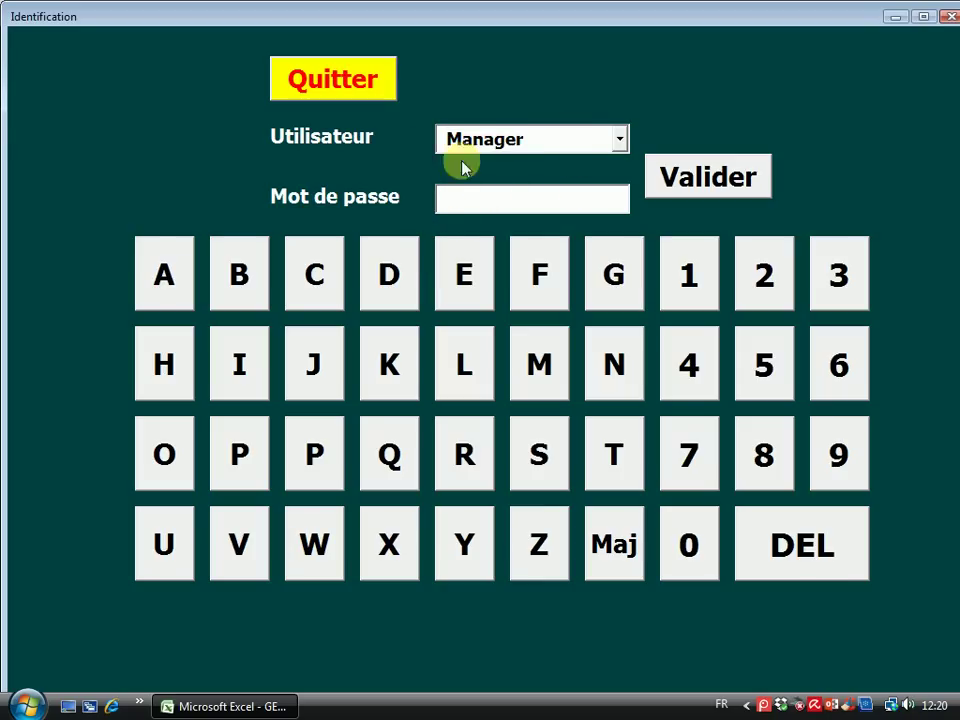
left_click(780, 280)
left_click(780, 278)
left_click(780, 278)
left_click(780, 278)
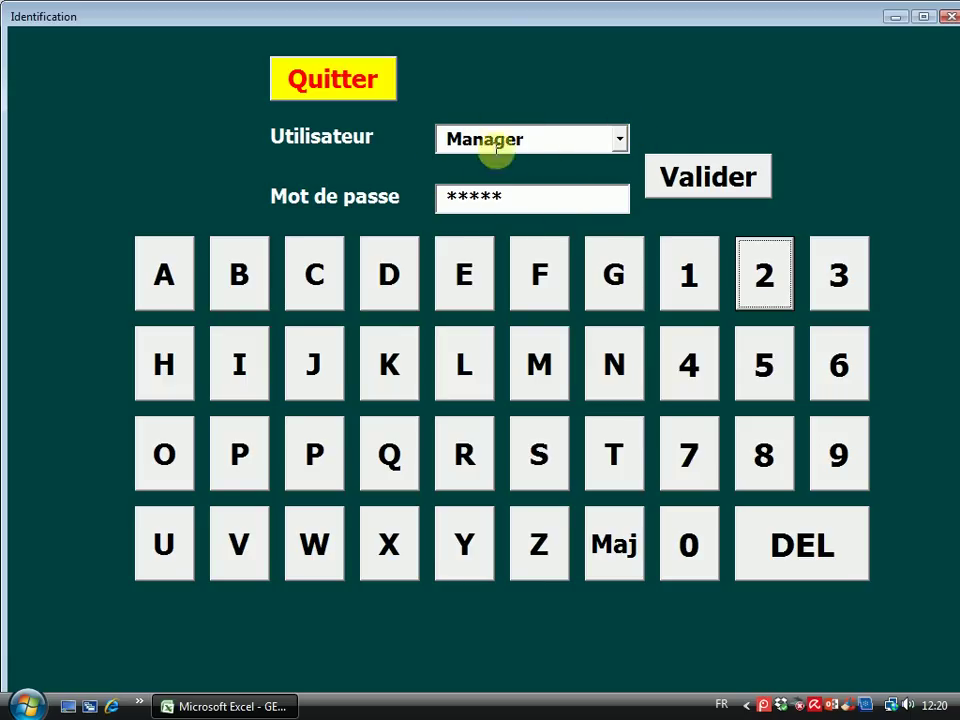
left_click(705, 178)
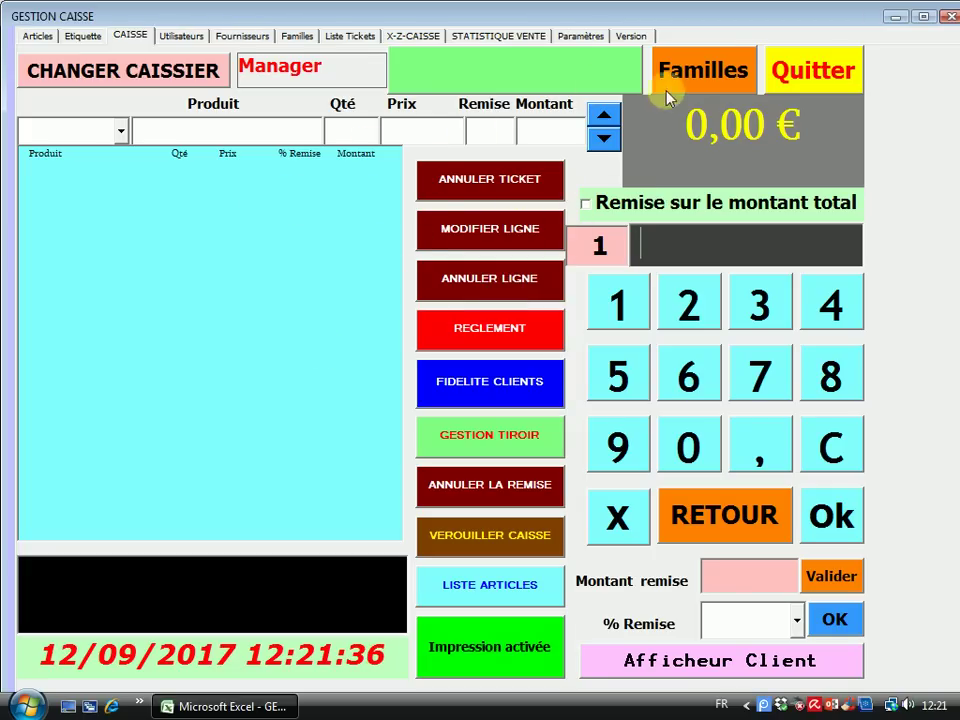
Review the Version information page, then bring up the Paramètres settings page
left_click(631, 38)
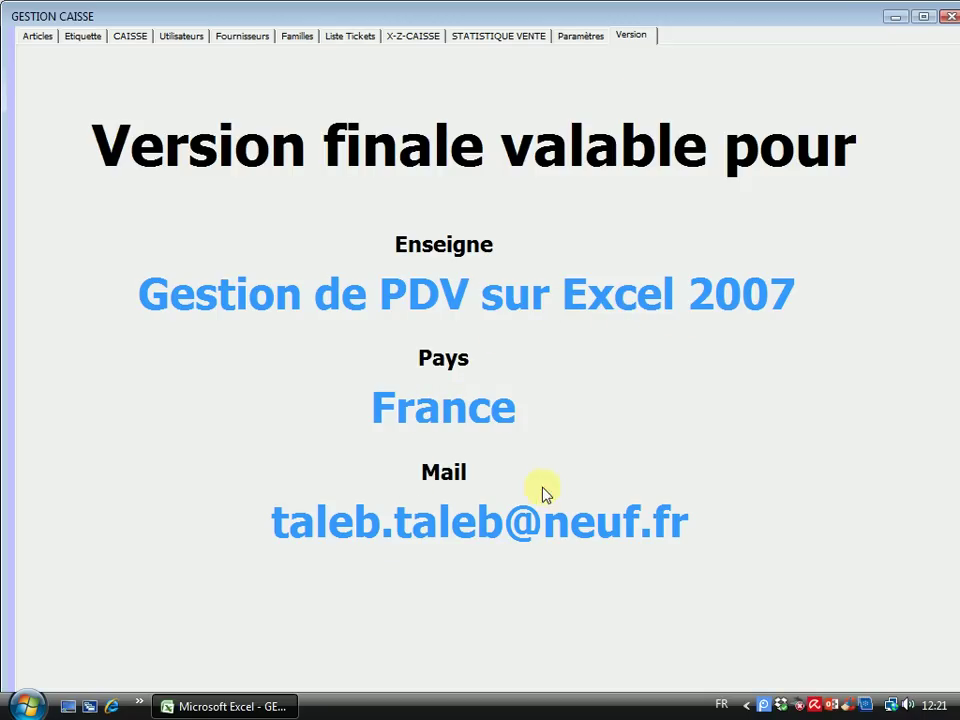
left_click(580, 38)
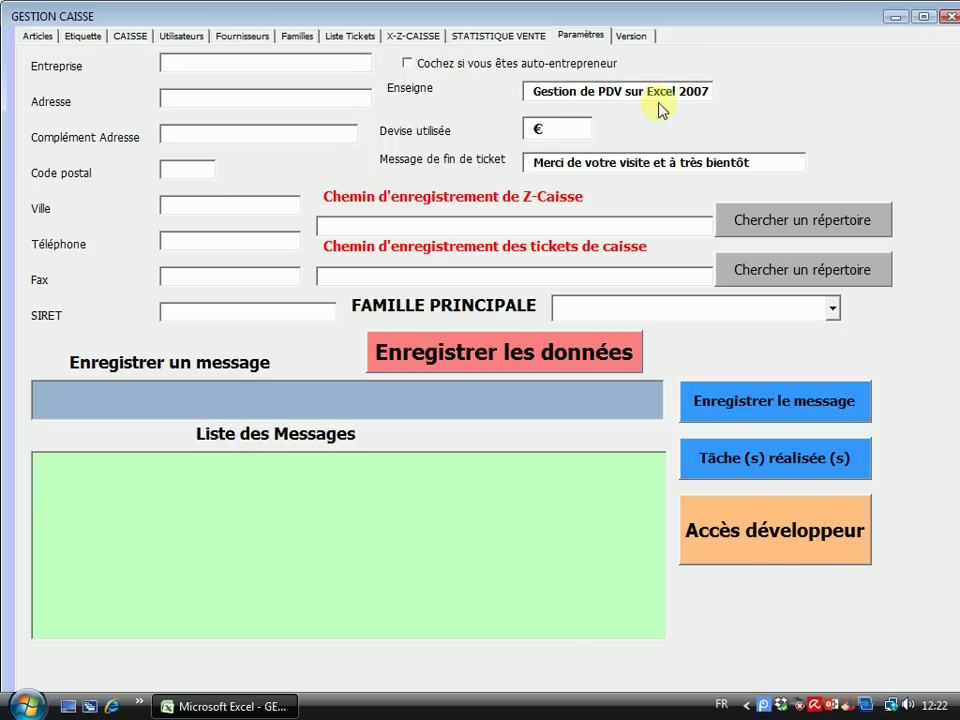
left_click(714, 90)
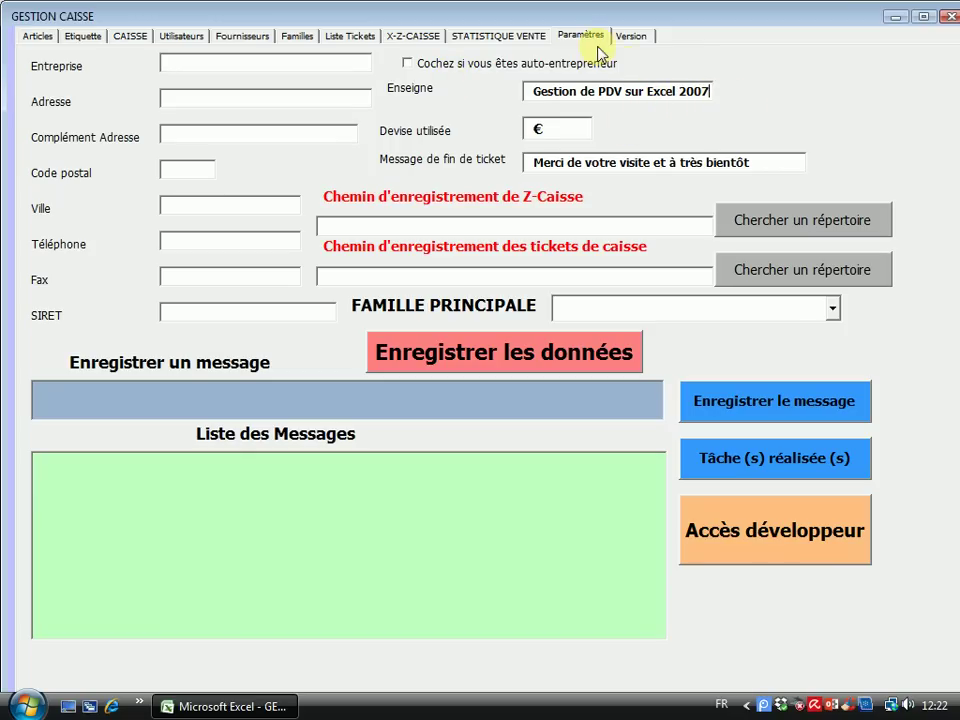
left_click(630, 40)
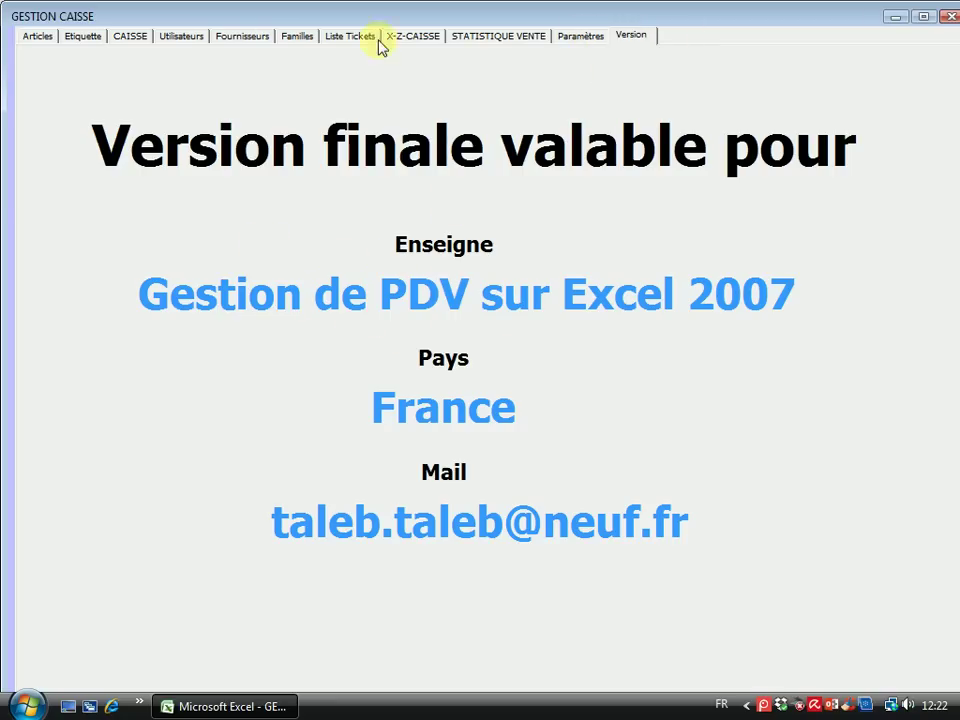
left_click(582, 35)
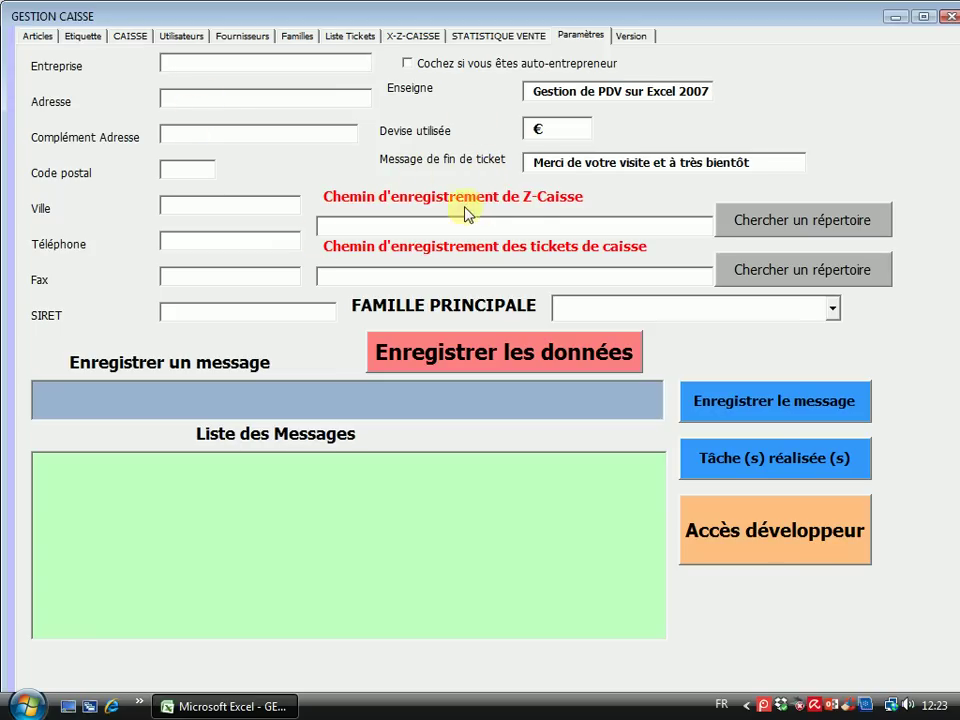
Set the Z-Caisse report save location to the desktop Z-caisse folder
left_click(800, 222)
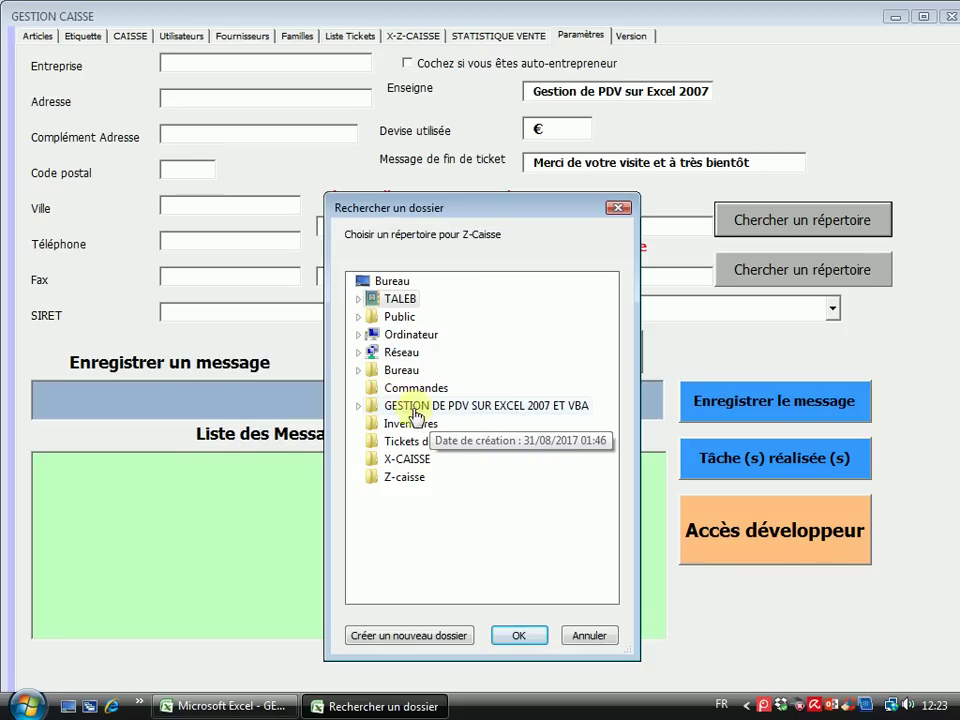
left_click(358, 405)
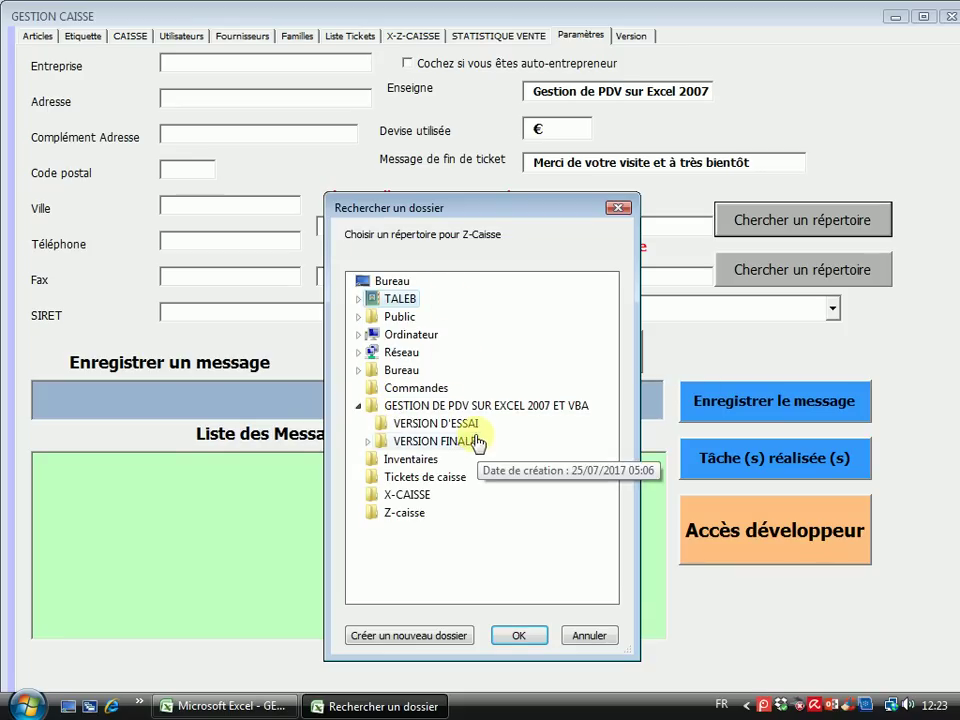
left_click(368, 442)
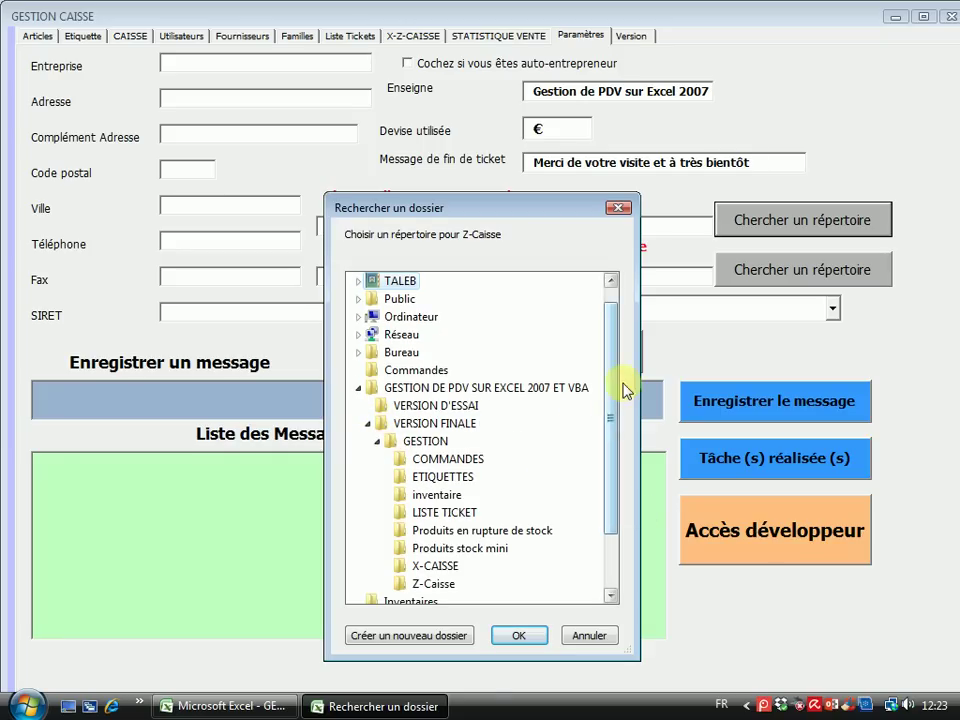
left_click_drag(611, 362, 600, 405)
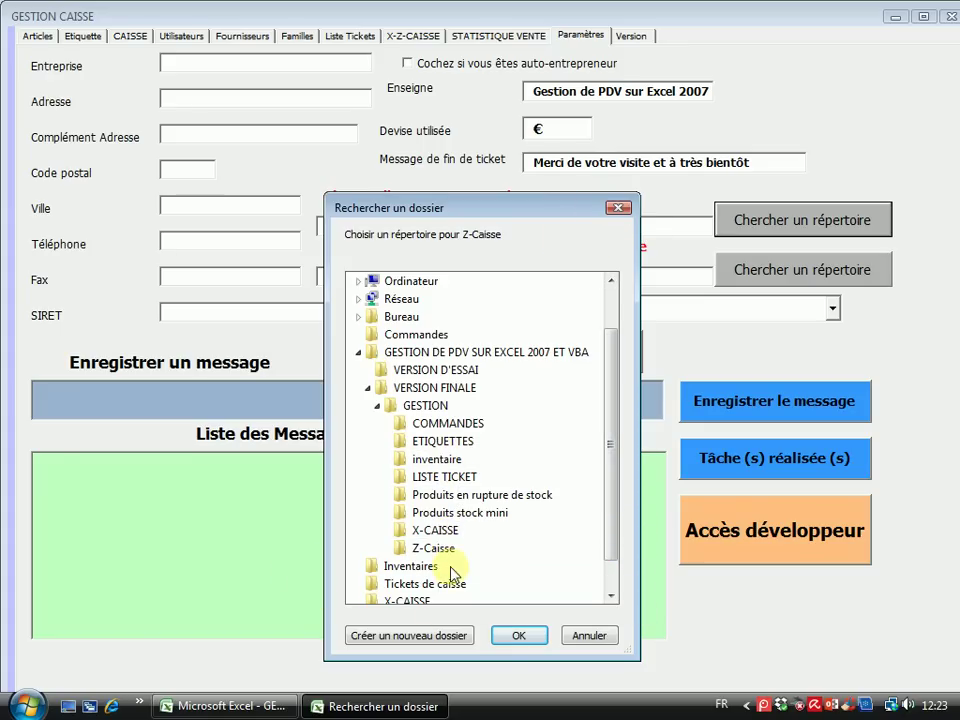
left_click(362, 283)
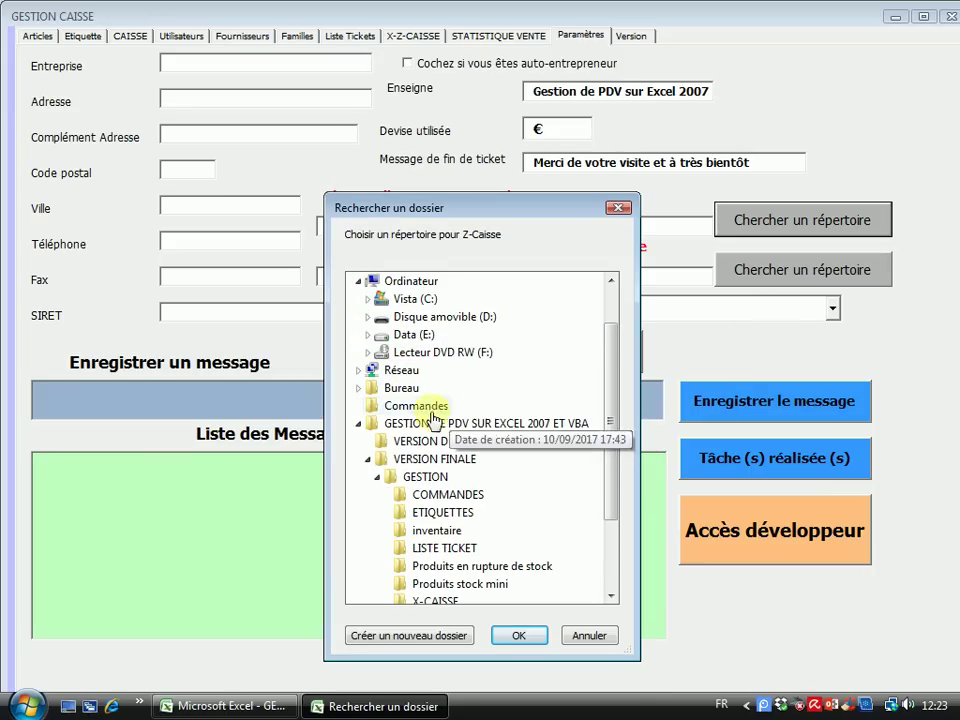
left_click(366, 388)
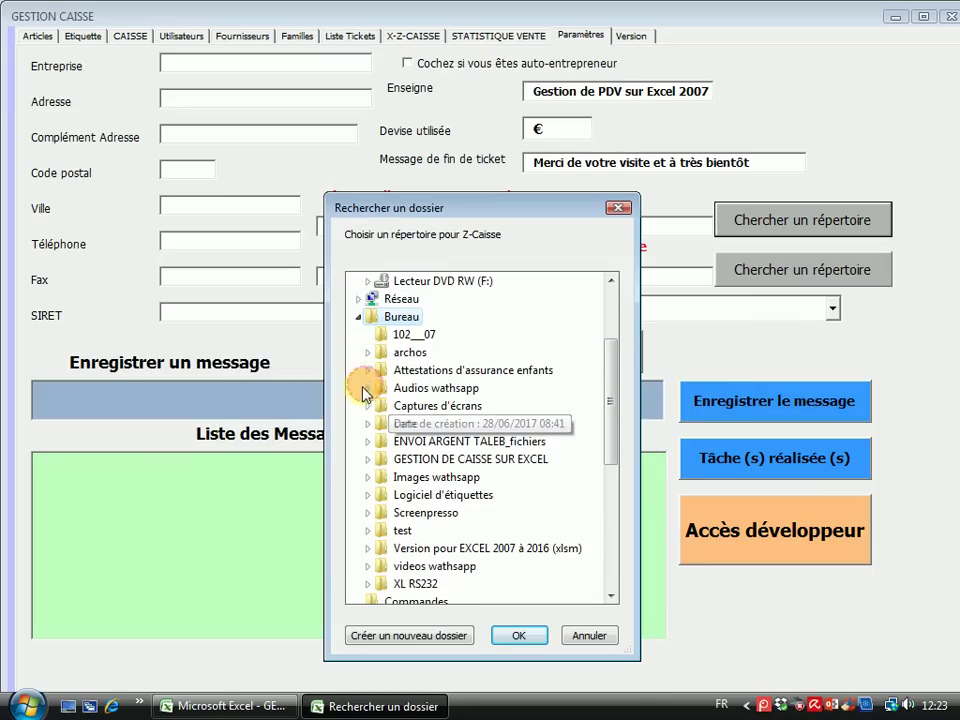
left_click(359, 302)
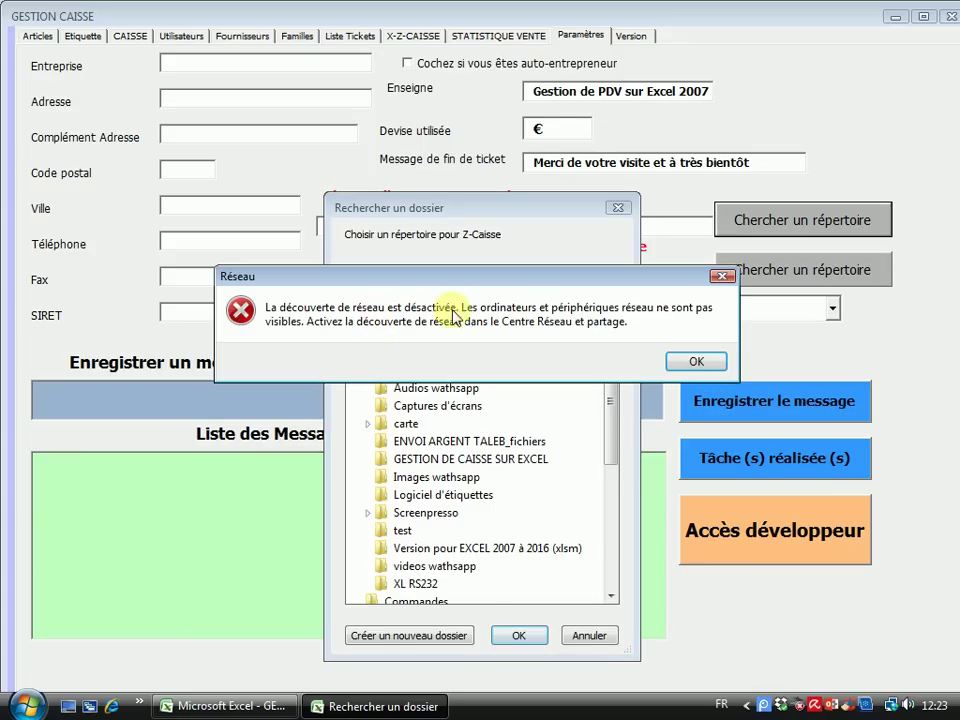
left_click(697, 358)
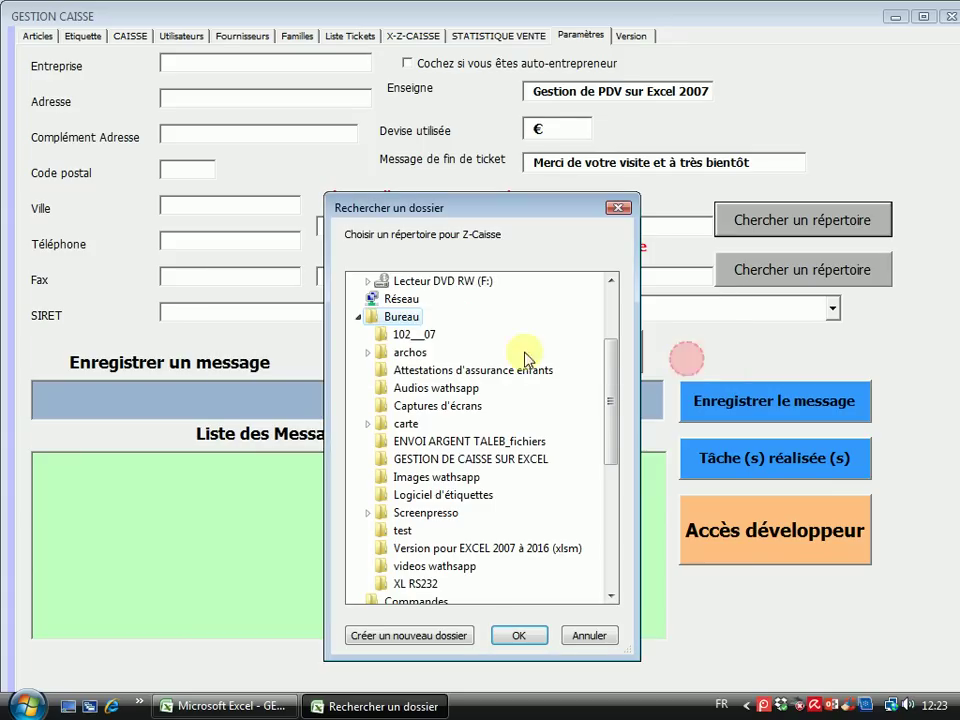
left_click(359, 317)
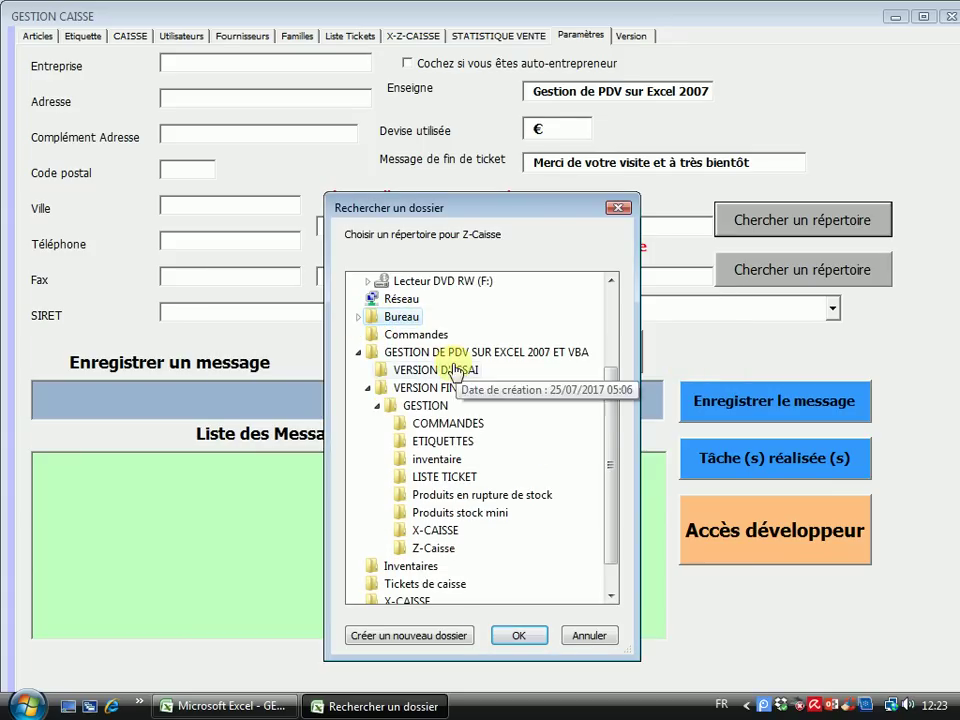
left_click(377, 406)
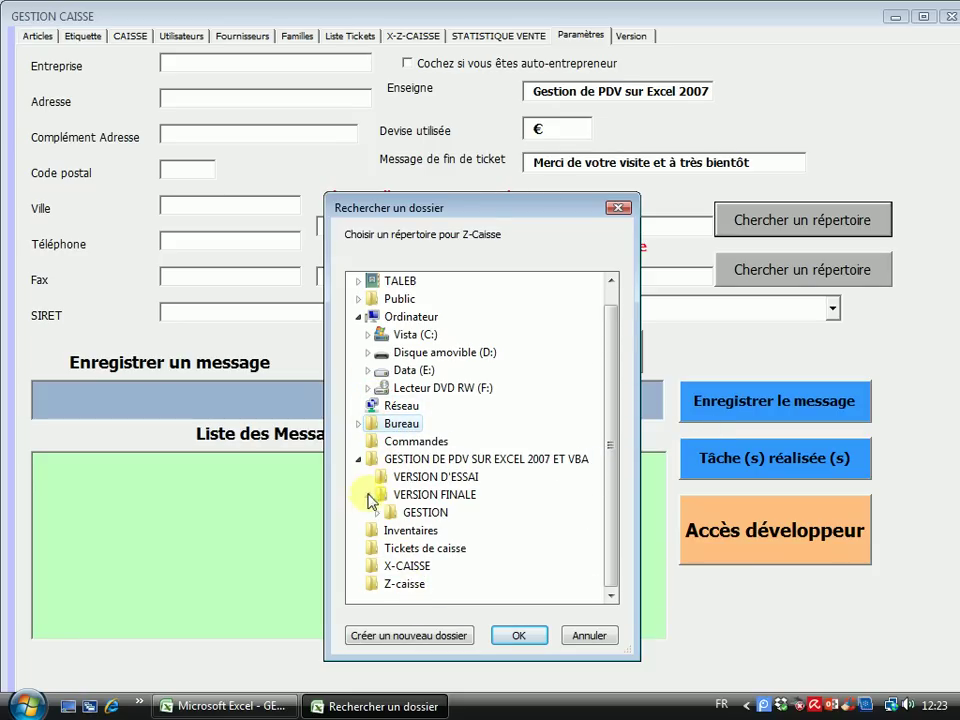
left_click(358, 459)
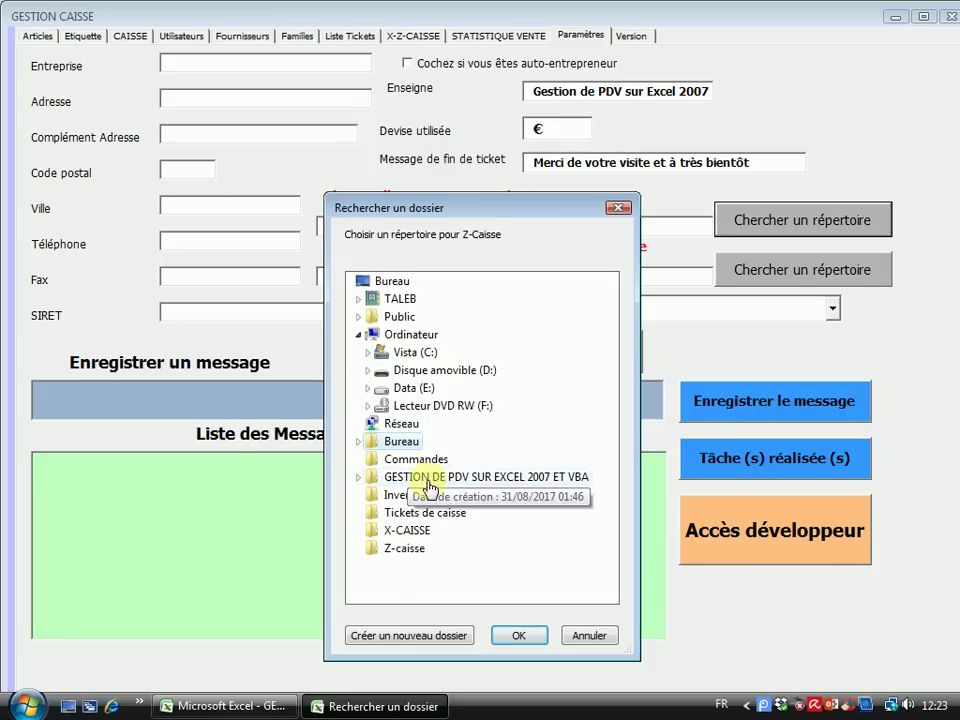
double_click(388, 443)
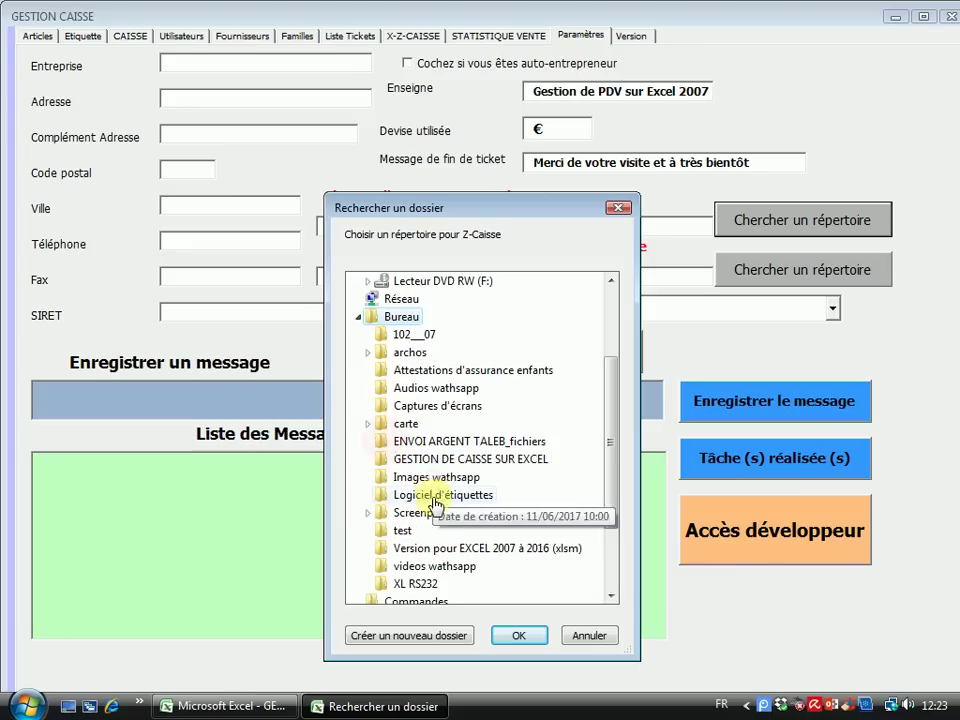
left_click(358, 314)
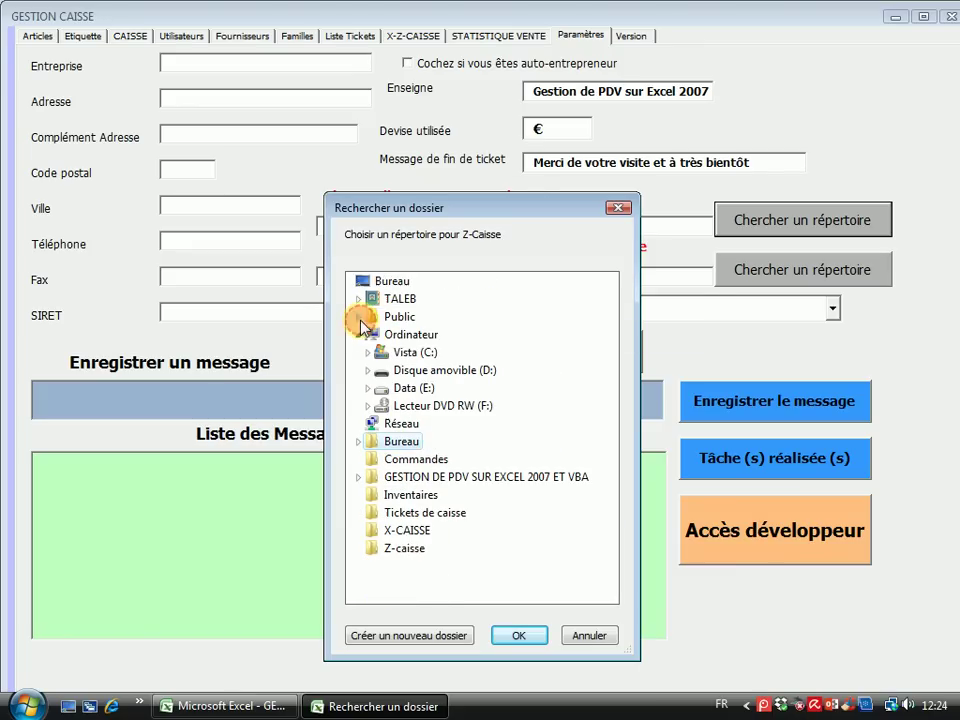
left_click(398, 549)
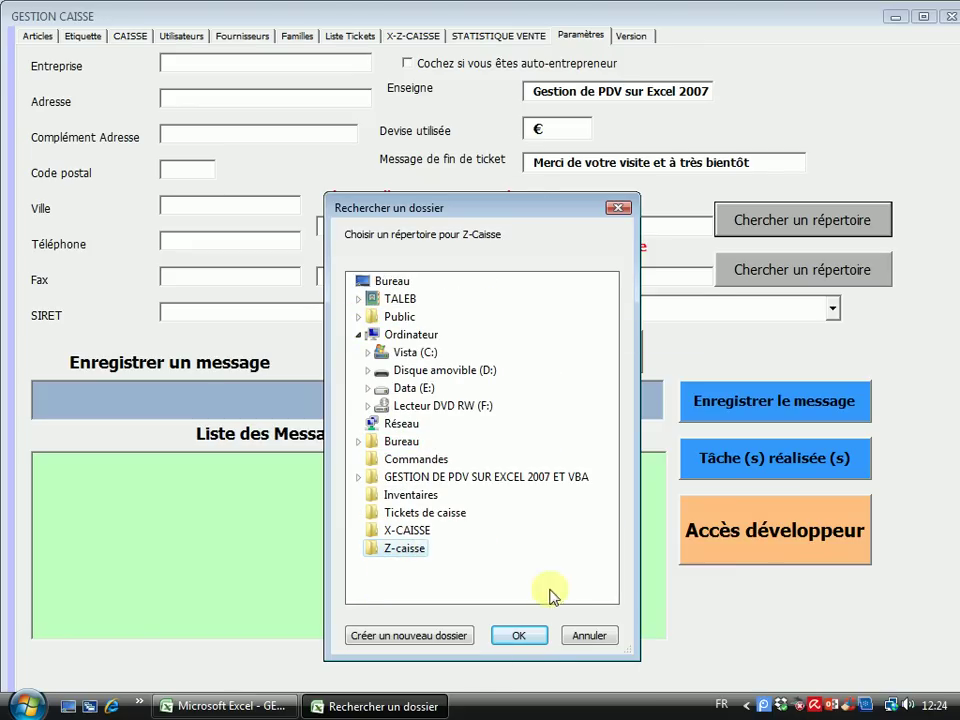
left_click(521, 636)
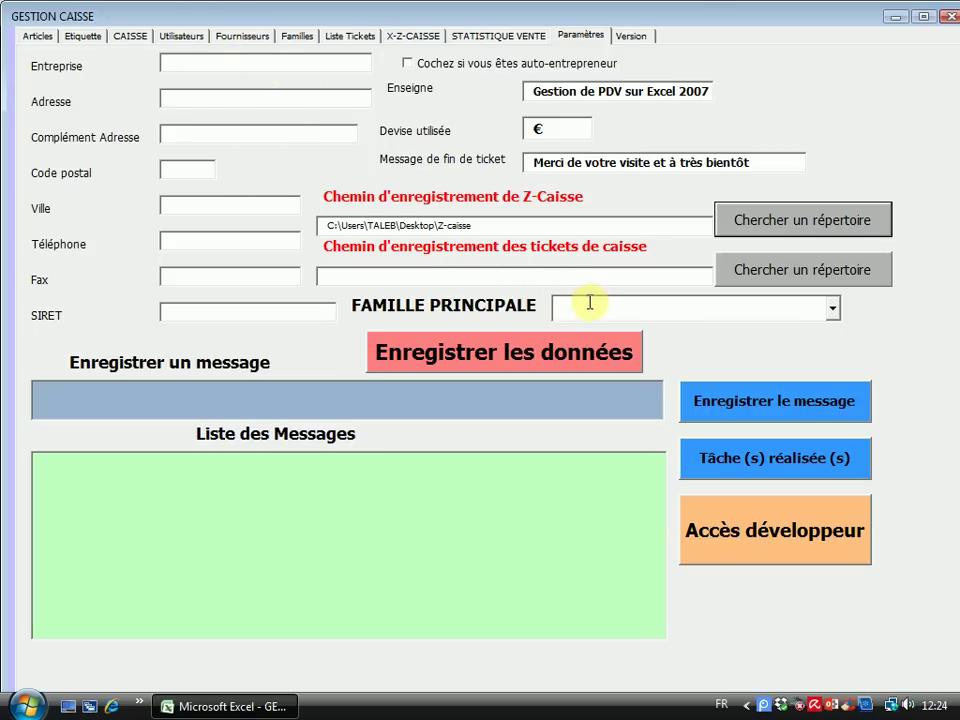
Set the receipt save location to the desktop Tickets de caisse folder
left_click(780, 273)
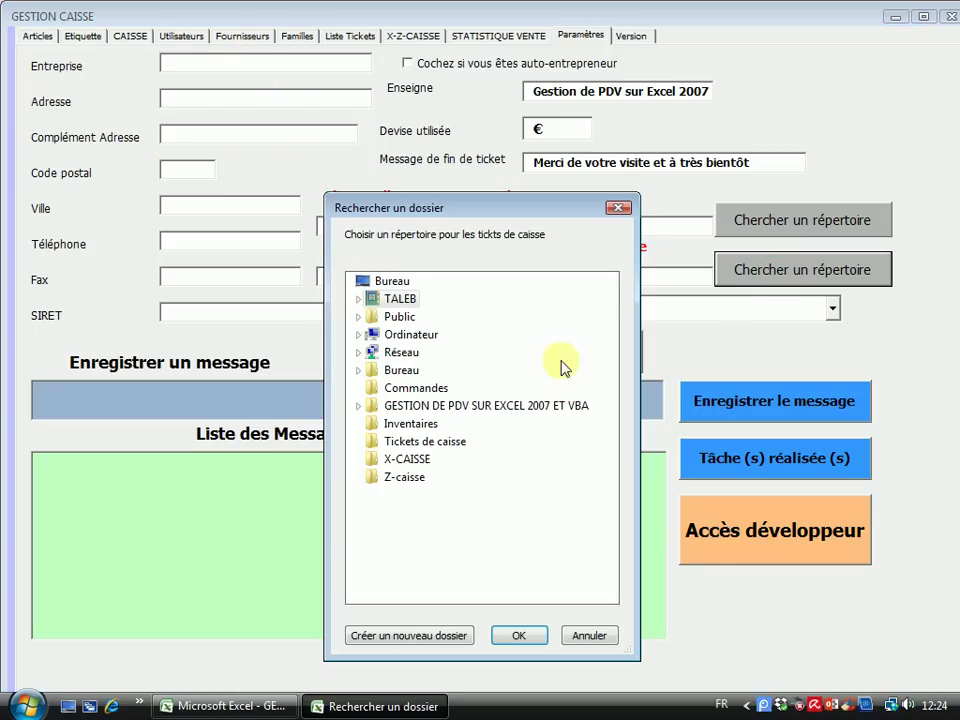
left_click(434, 444)
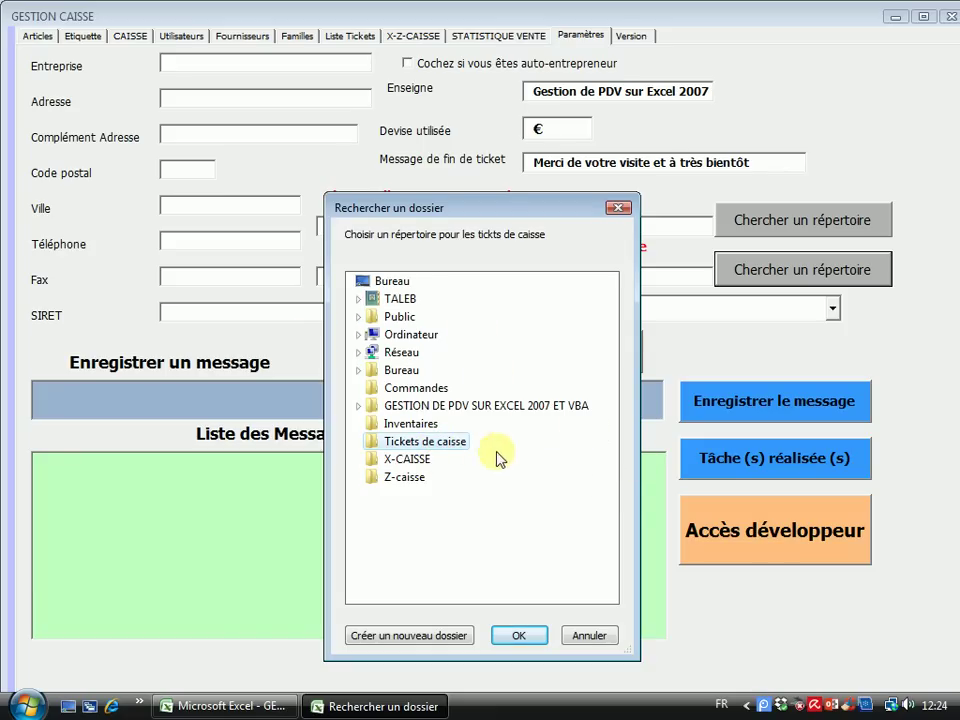
left_click(517, 636)
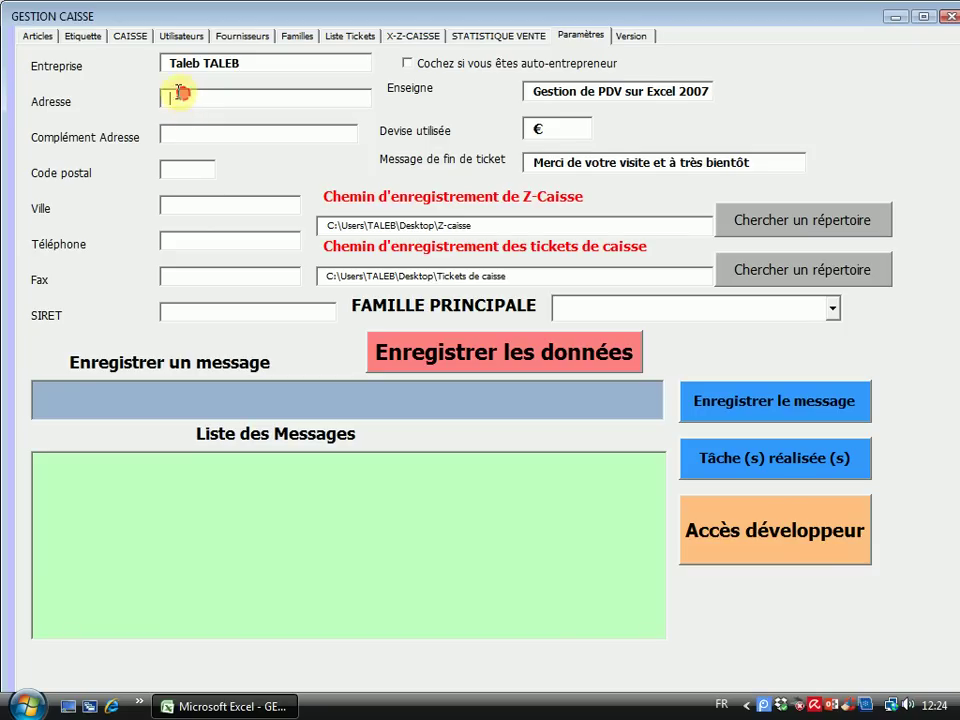
Enter the shop's street address lines and town, capitalising the town's first letter
type("Centre commercial")
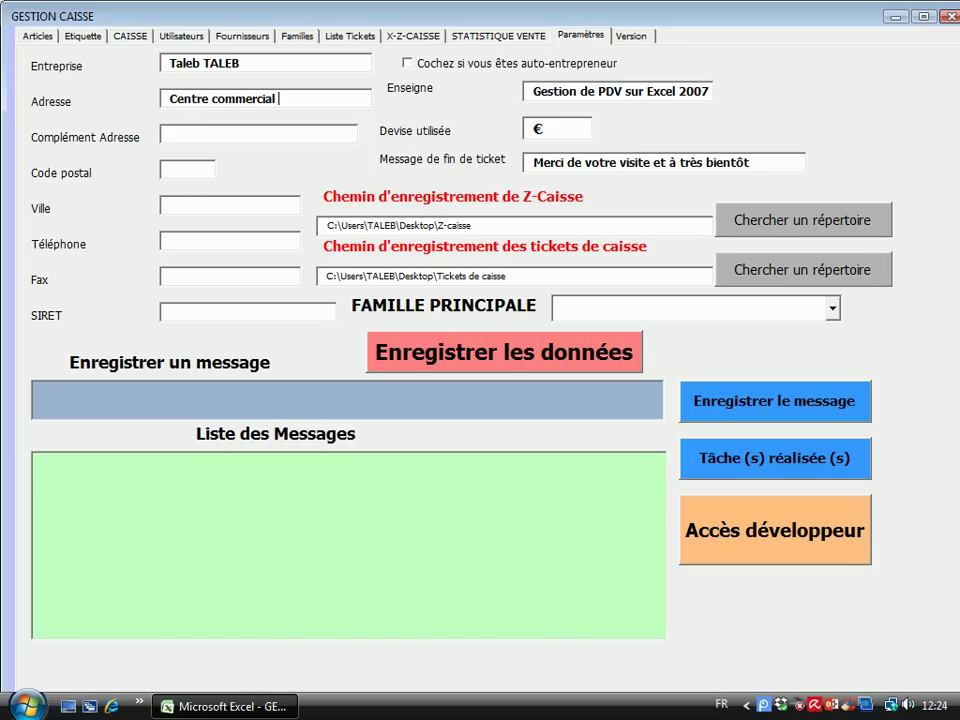
type(" le collet")
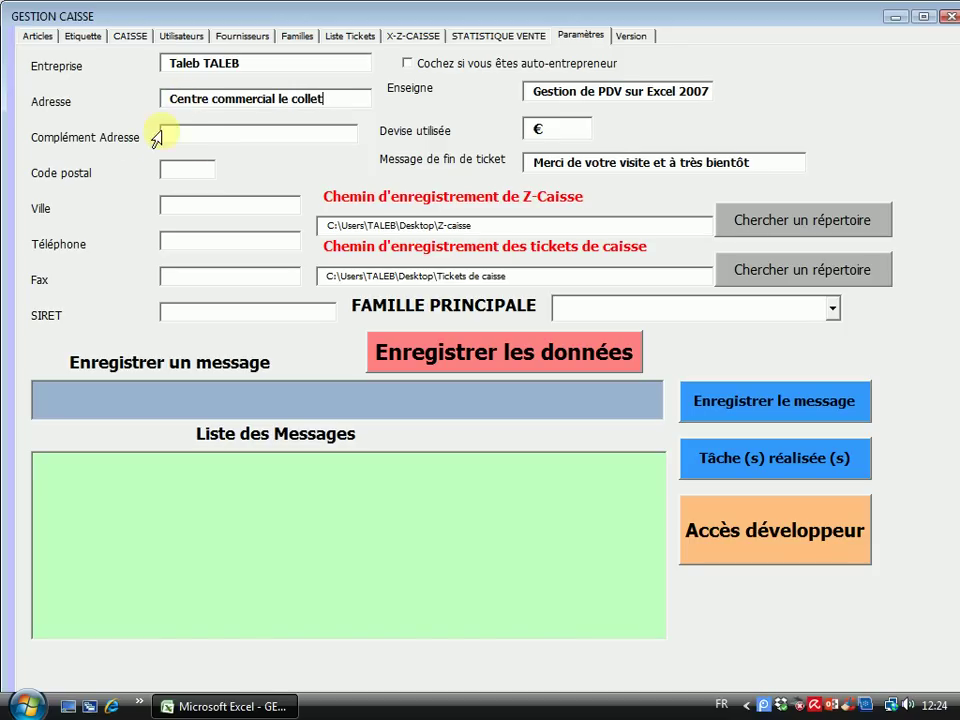
left_click(184, 129)
type("Avenue des platanes")
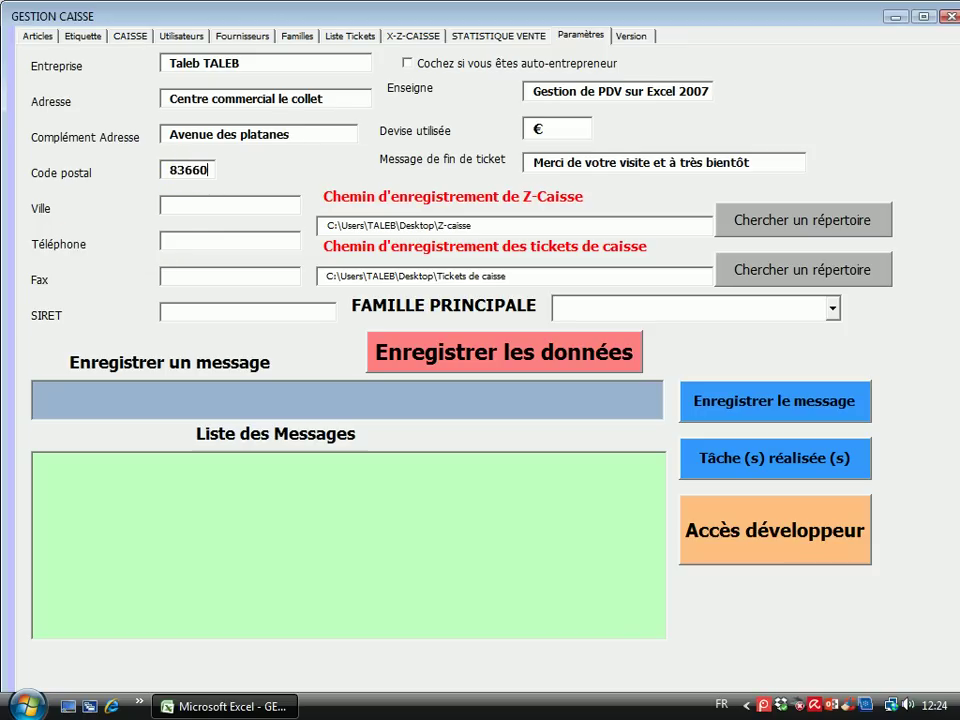
left_click(197, 205)
key("BackSpace")
type("C")
Fill in the shop's phone, fax and SIRET number fields
left_click(180, 238)
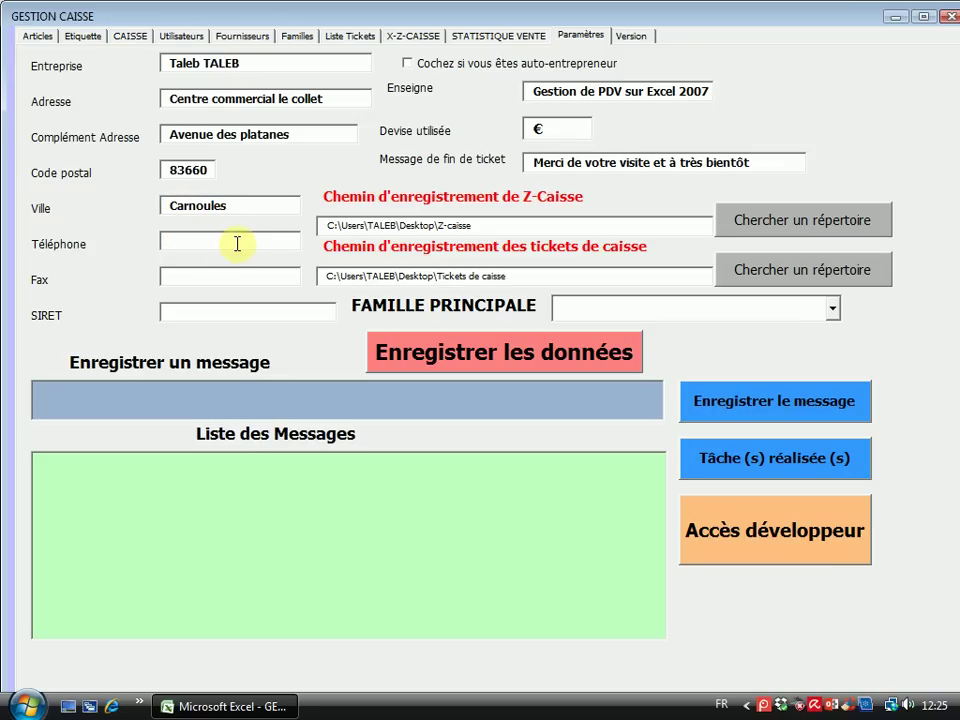
left_click(178, 275)
type("020")
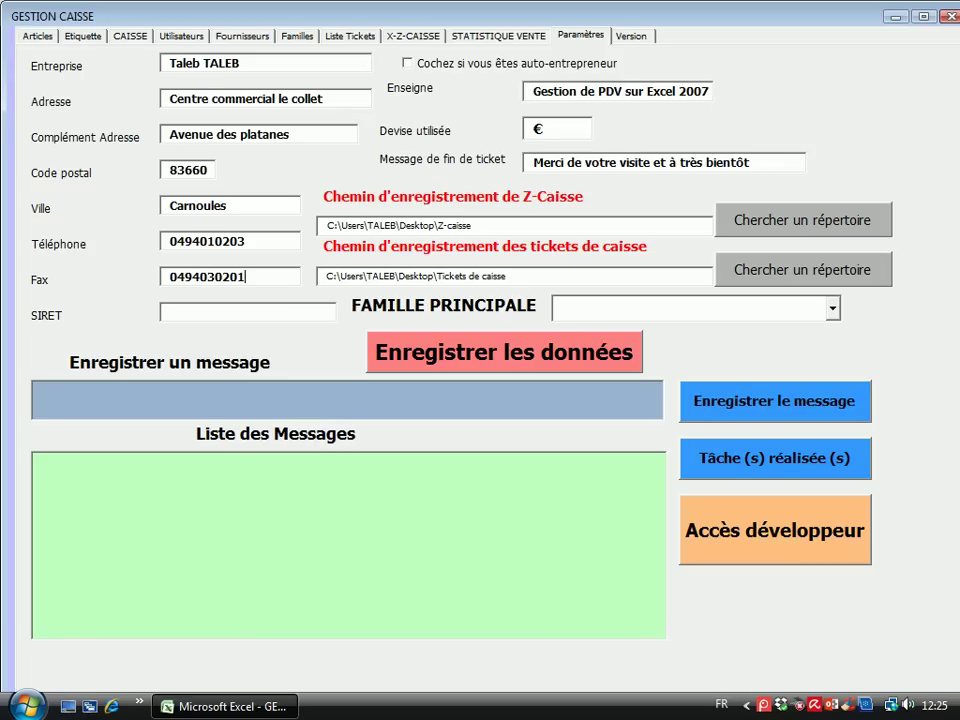
type("10000000002")
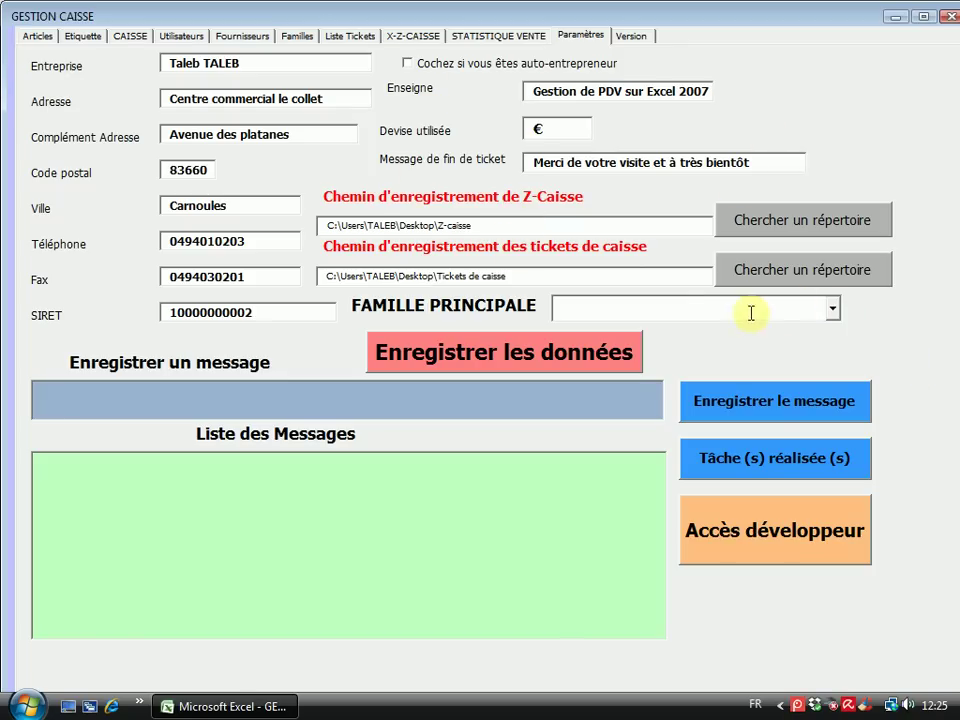
Switch back to the CAISSE register screen with its empty 0,00 € ticket
left_click(120, 38)
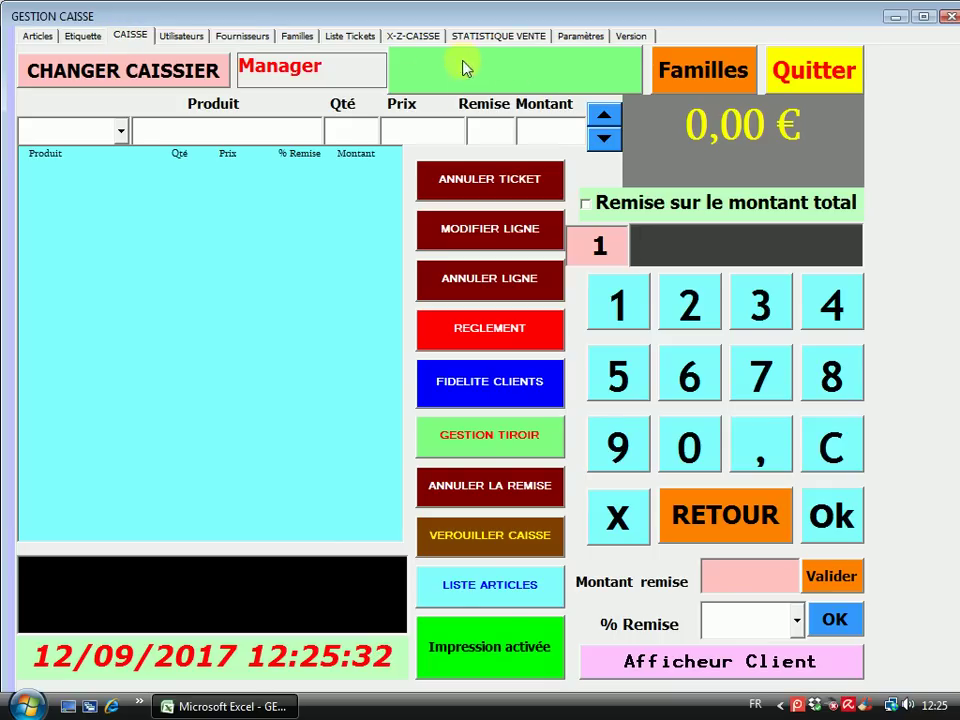
left_click(500, 75)
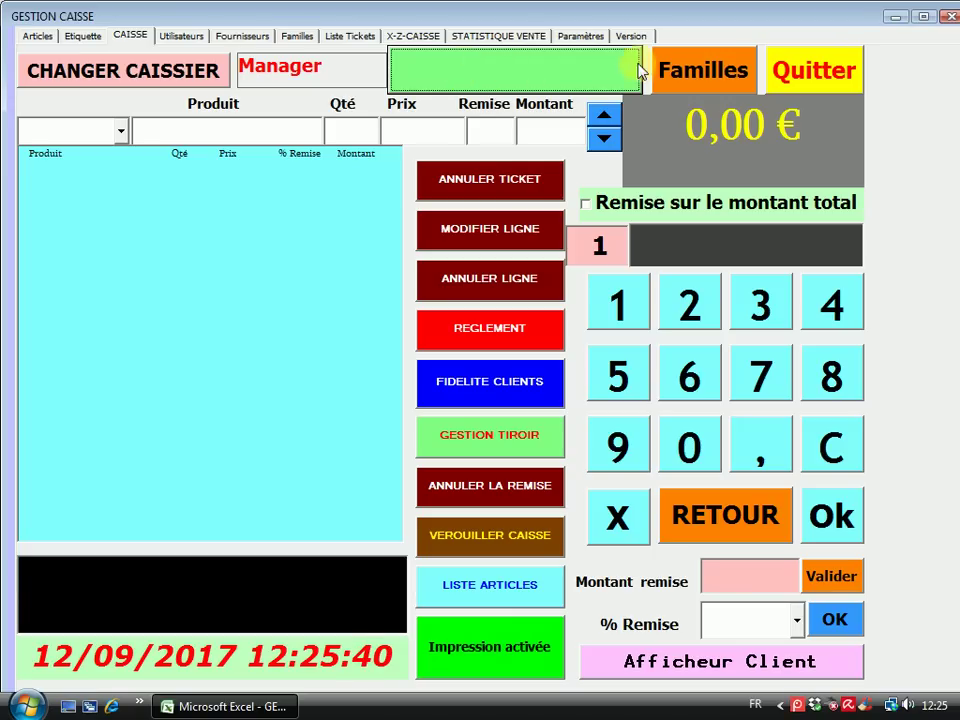
Unassign the family from CommandButton1 in the Familles form, then close the form
left_click(704, 70)
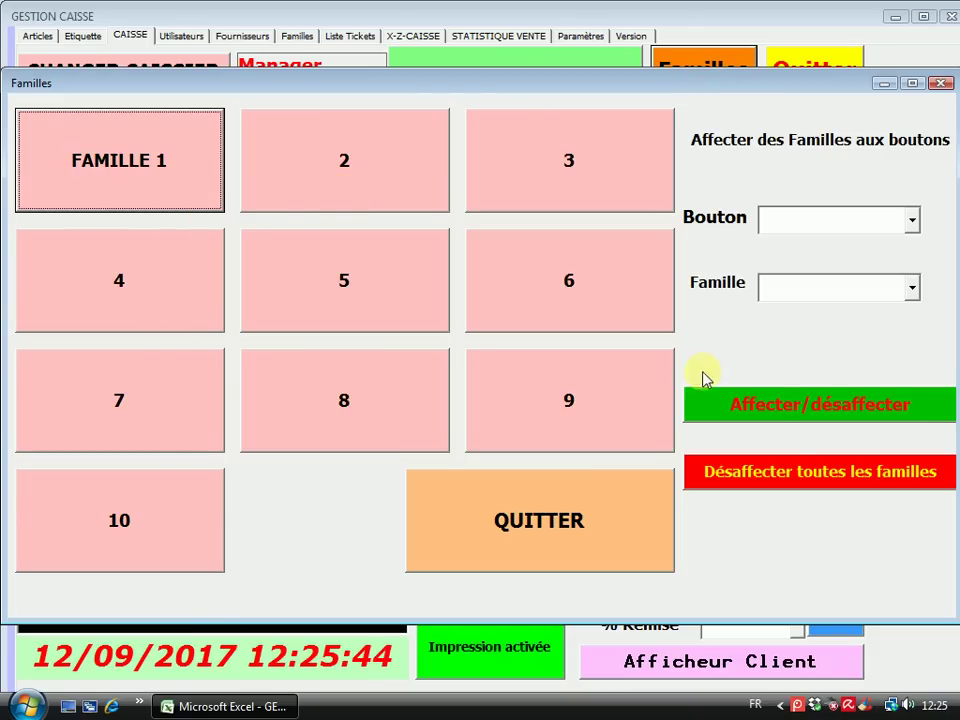
left_click(912, 217)
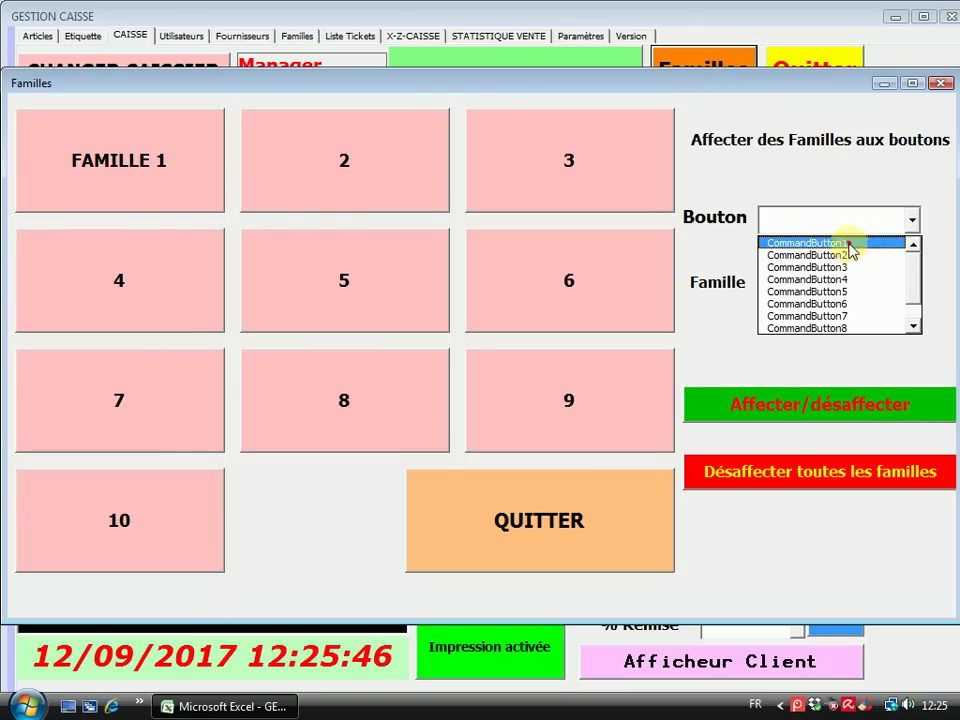
left_click(851, 243)
left_click(815, 400)
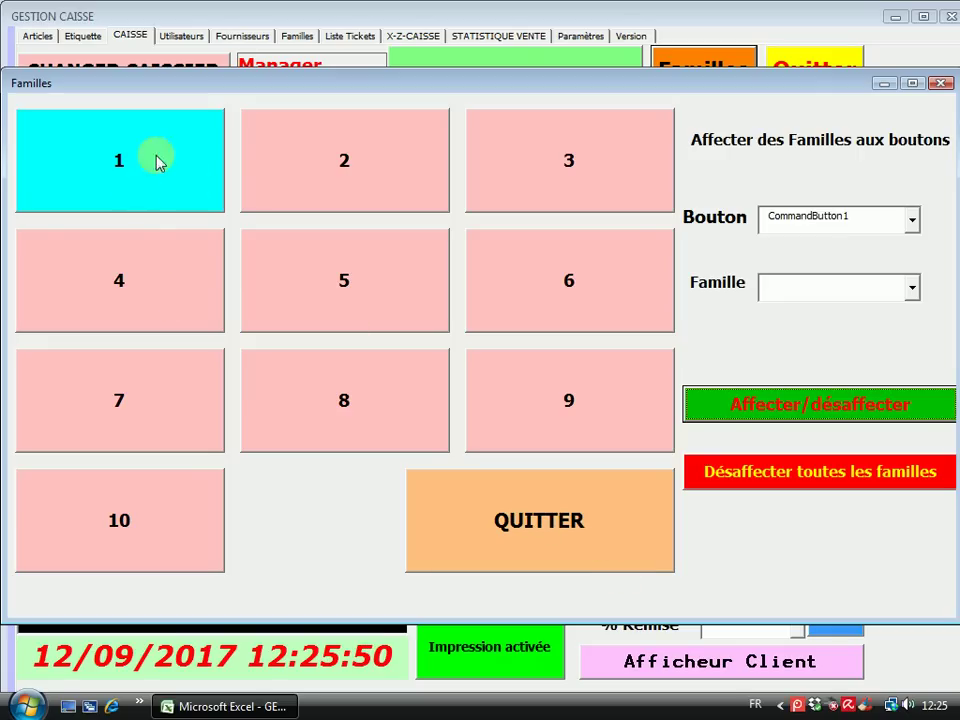
left_click(152, 168)
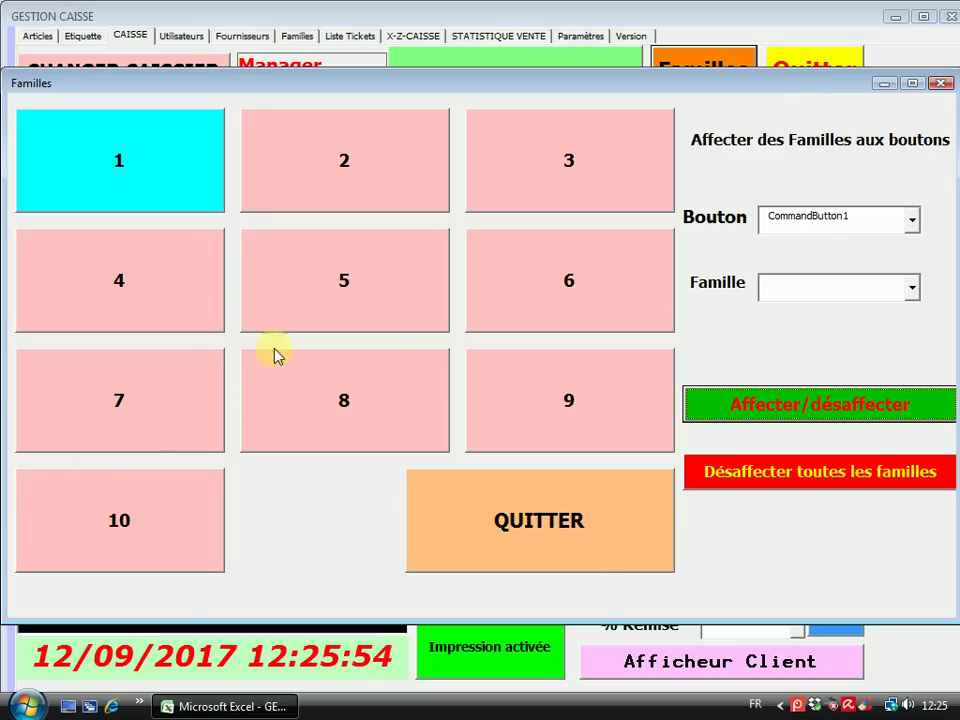
left_click(574, 540)
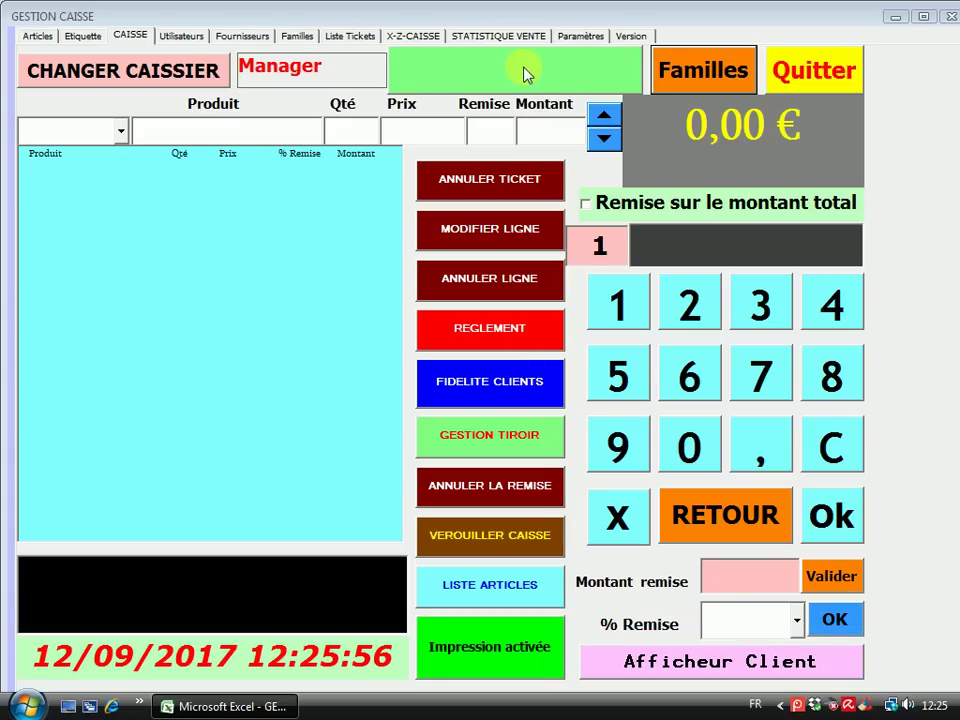
Set FAMILLE PRINCIPALE to FAMILLE 1 in Paramètres and save the settings
left_click(594, 38)
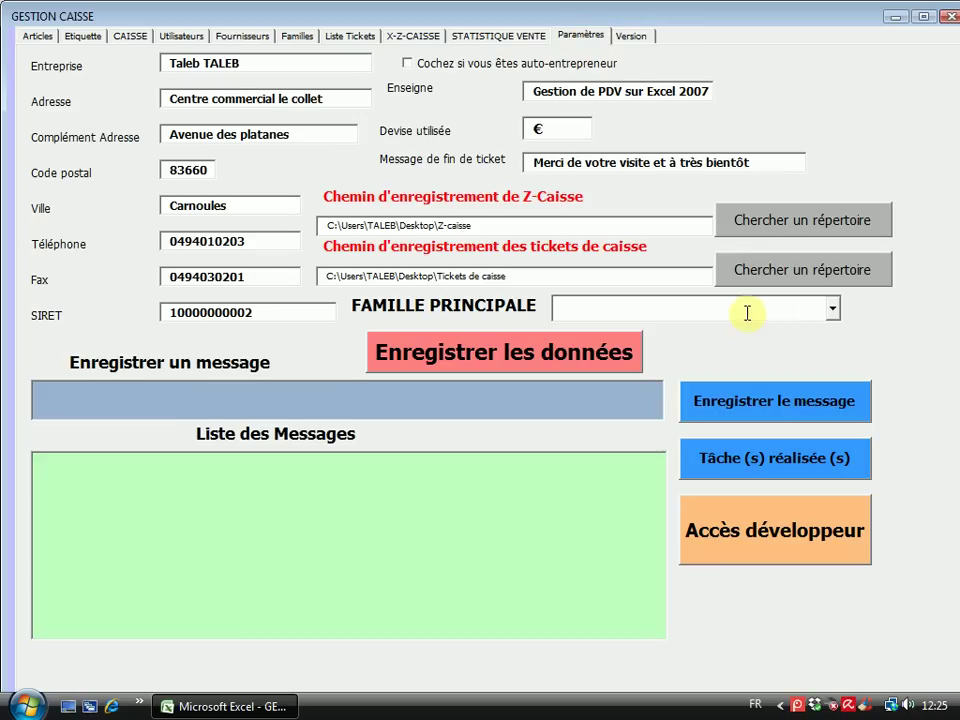
left_click(832, 309)
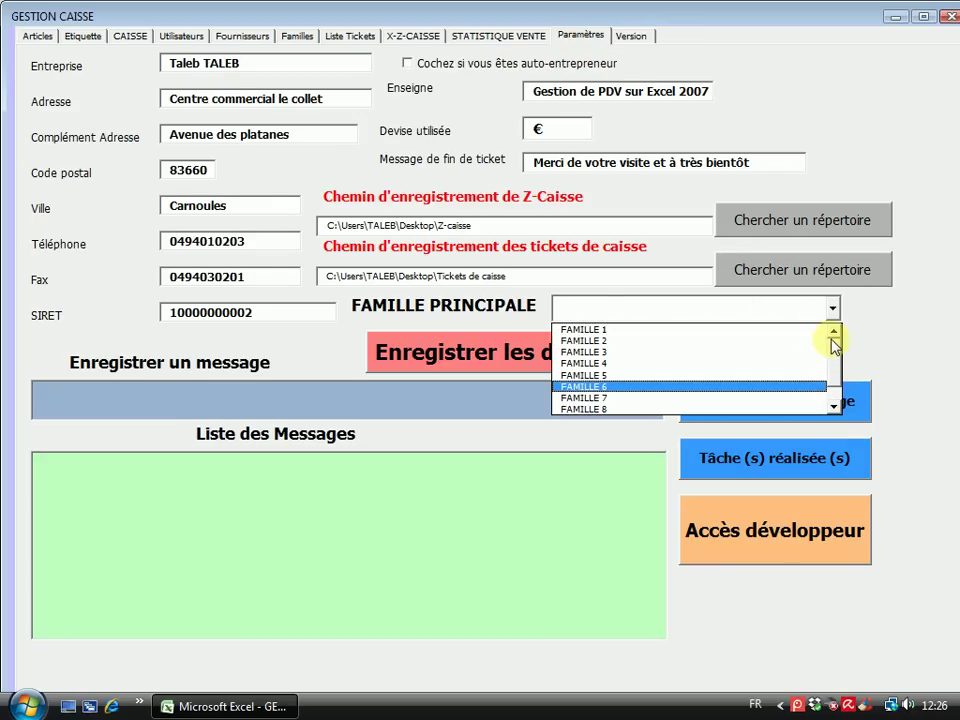
left_click(834, 405)
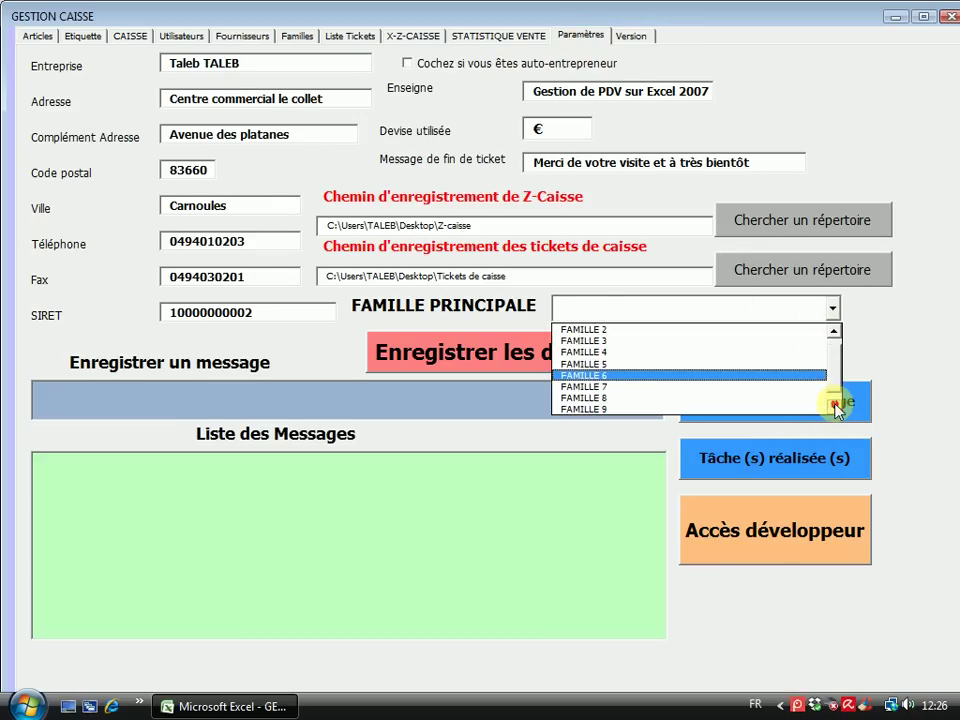
left_click(834, 405)
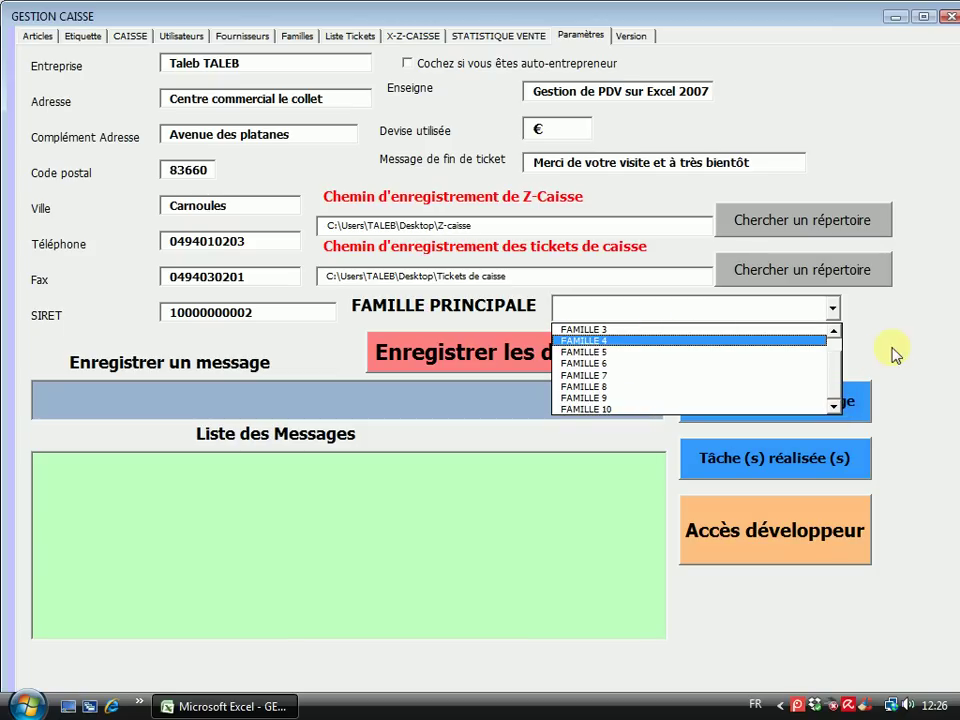
left_click_drag(830, 380, 836, 358)
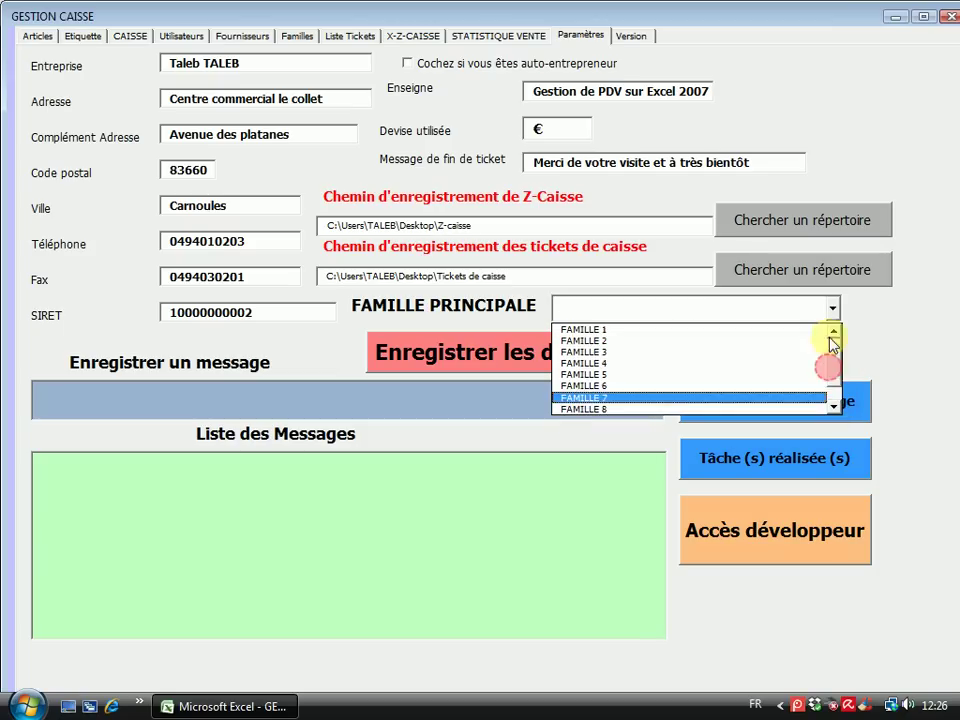
left_click(600, 328)
left_click(487, 360)
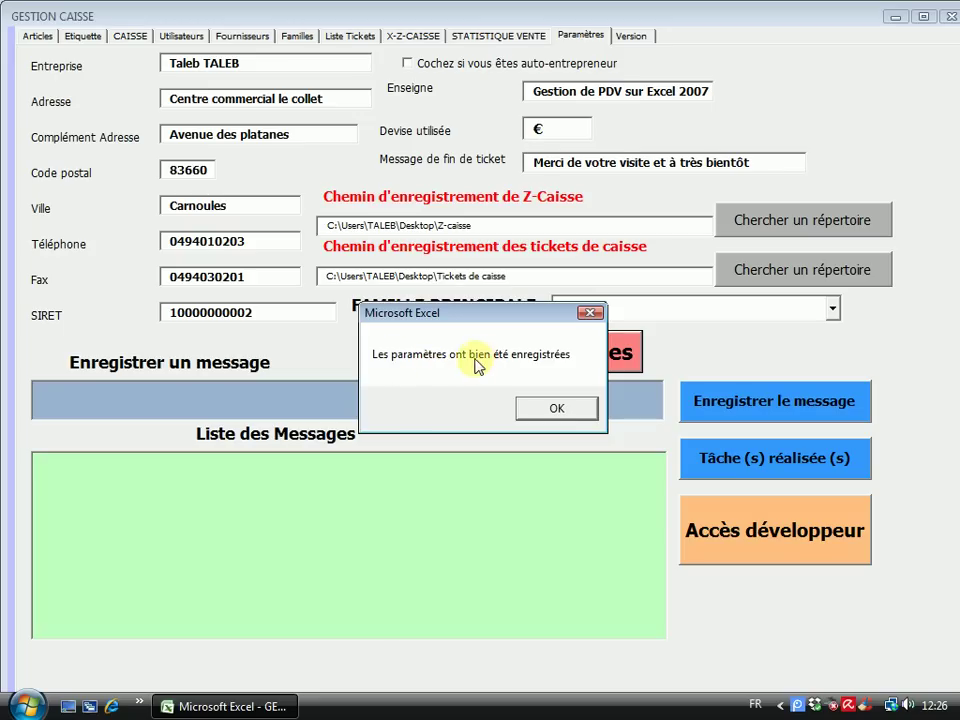
left_click(551, 409)
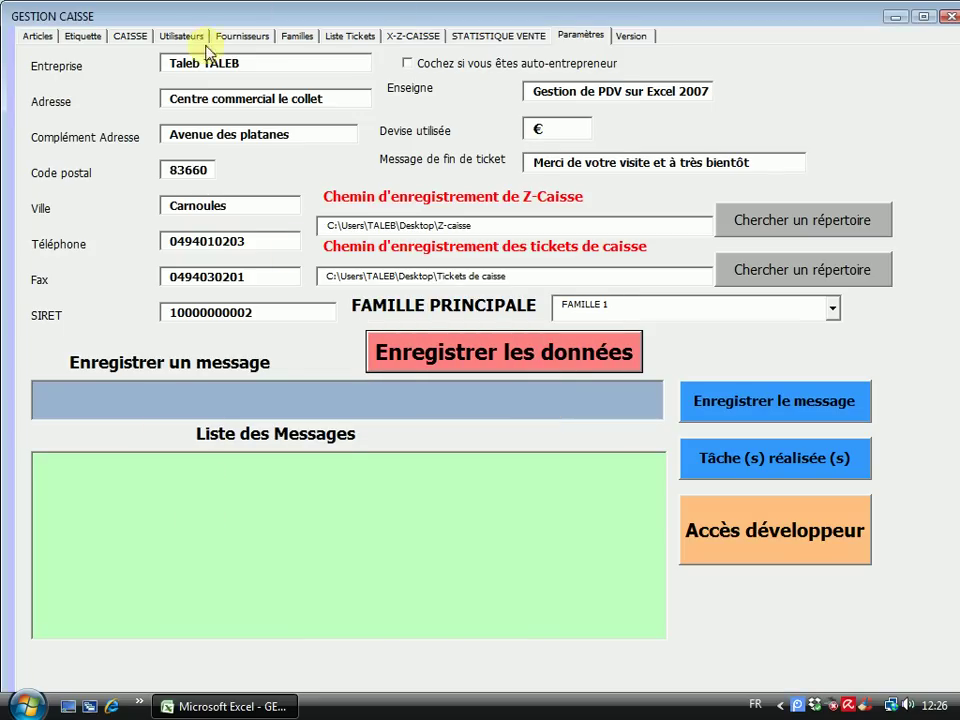
left_click(131, 37)
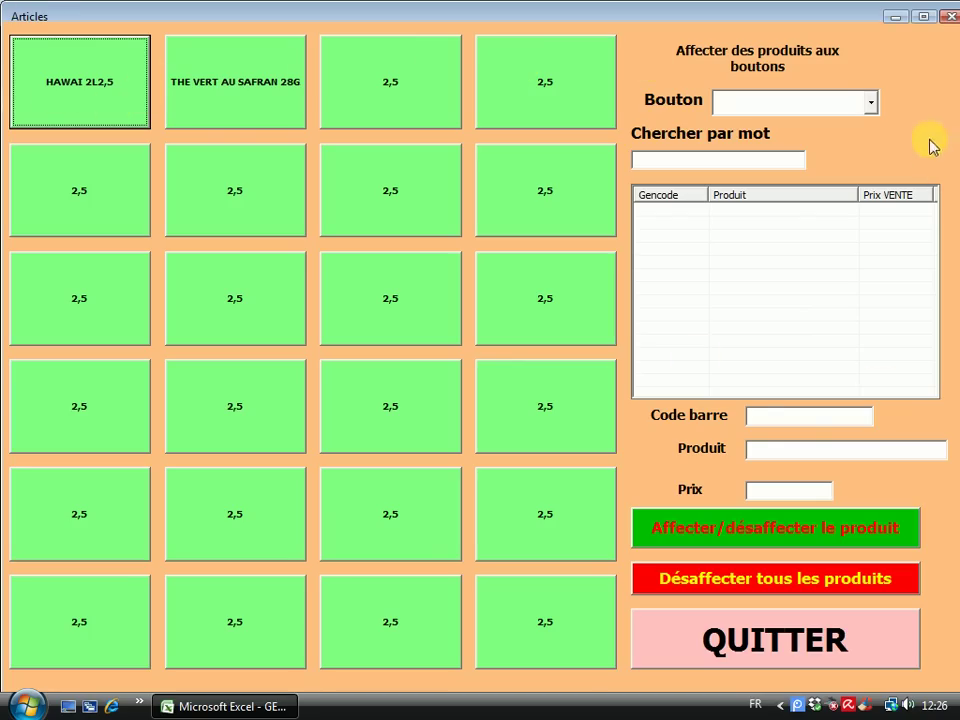
Unassign all products from the 24 article buttons, close the Articles form, and return to Paramètres
left_click(870, 102)
left_click(926, 150)
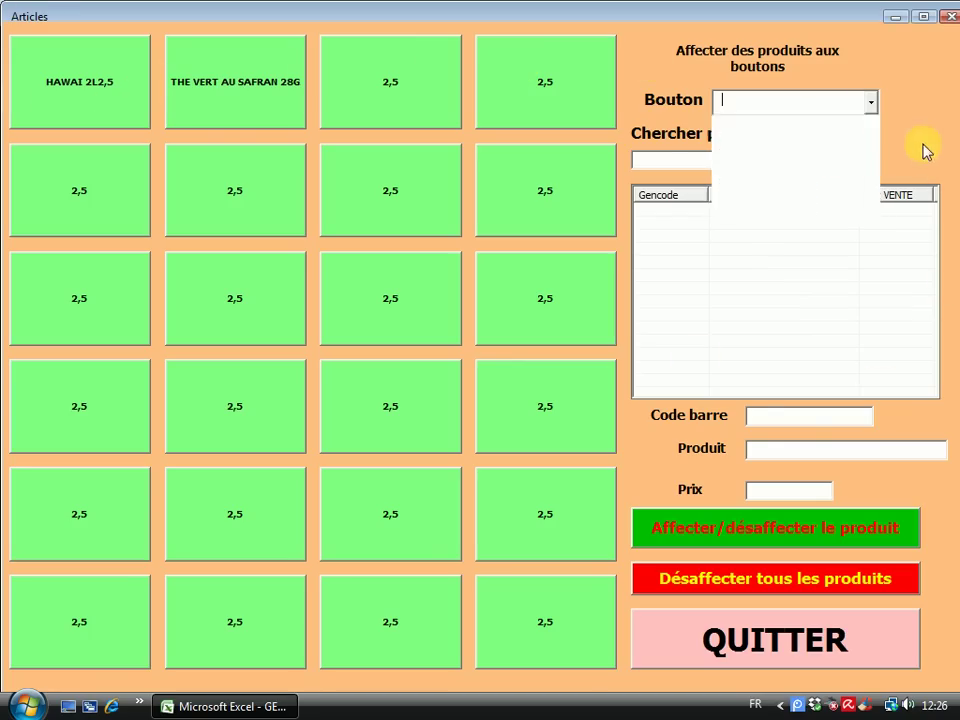
left_click(762, 592)
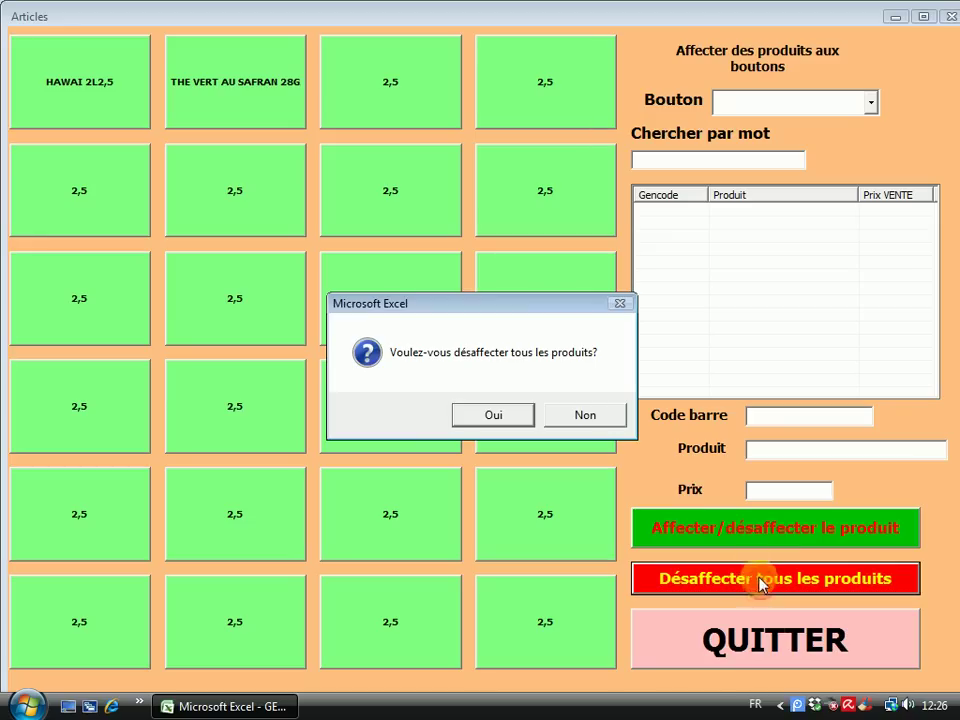
left_click(471, 415)
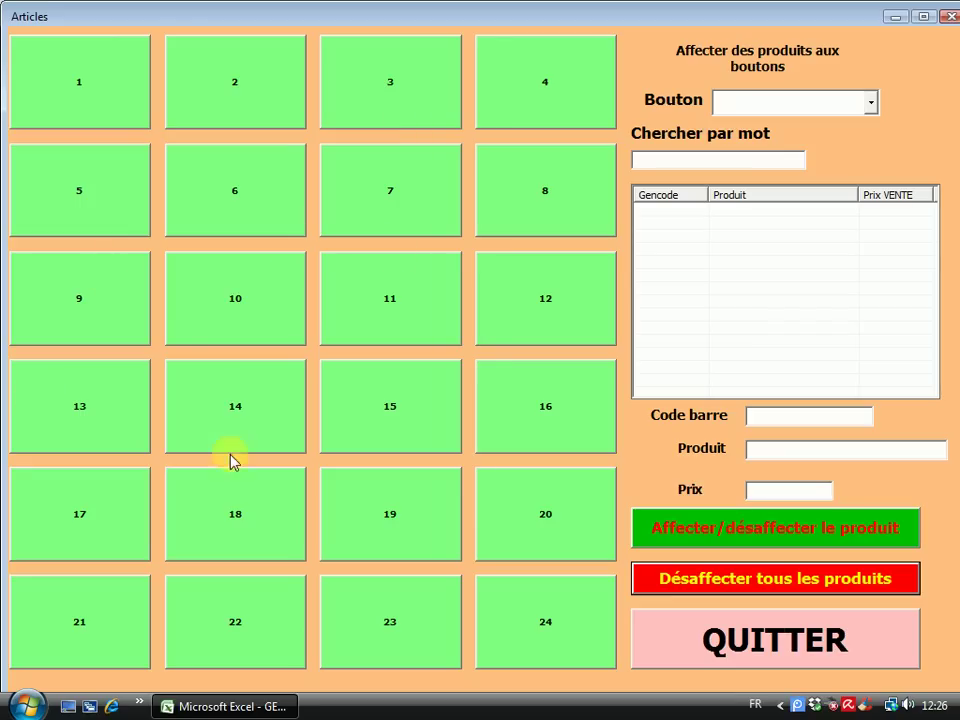
left_click(766, 634)
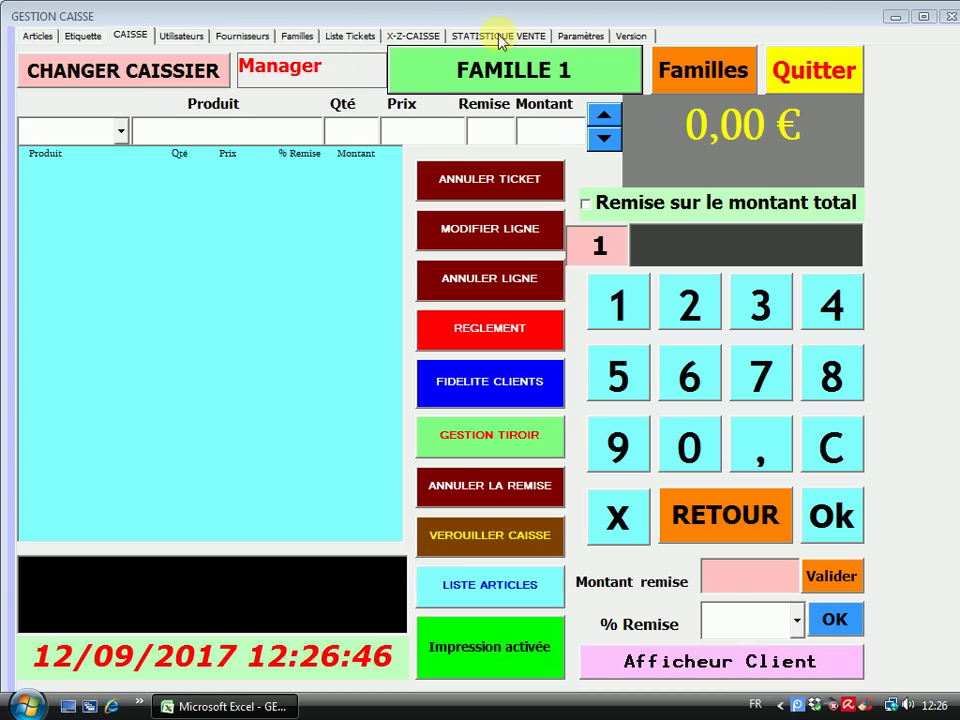
left_click(581, 38)
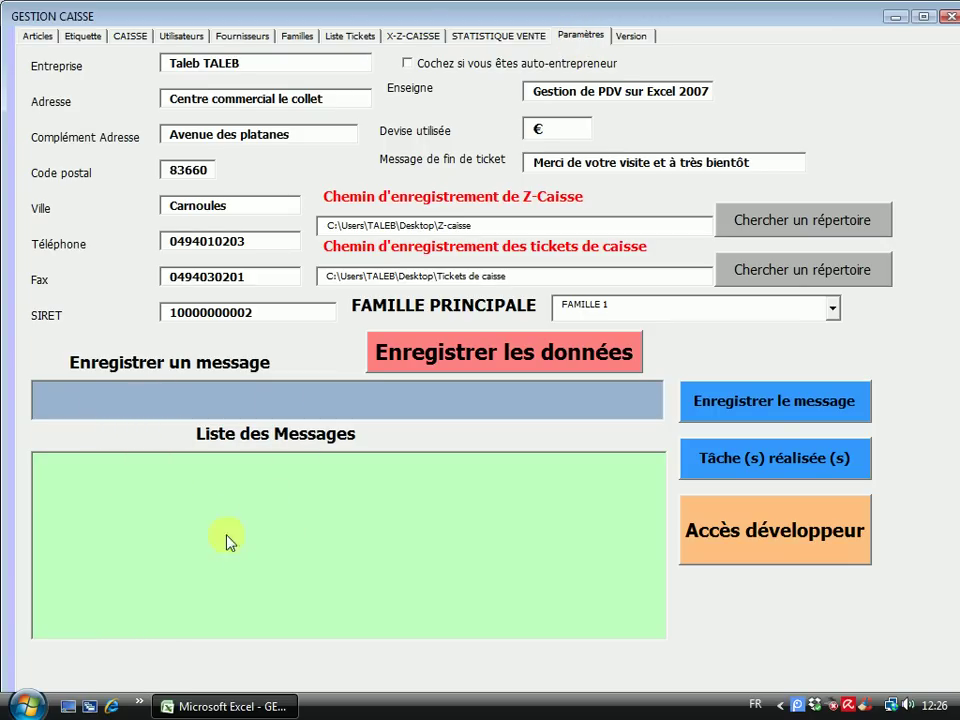
Save the reminder message 'COMMANDER UN PRODUIT'
left_click(103, 399)
left_click(133, 400)
left_click(136, 401)
type("COMMANDERE")
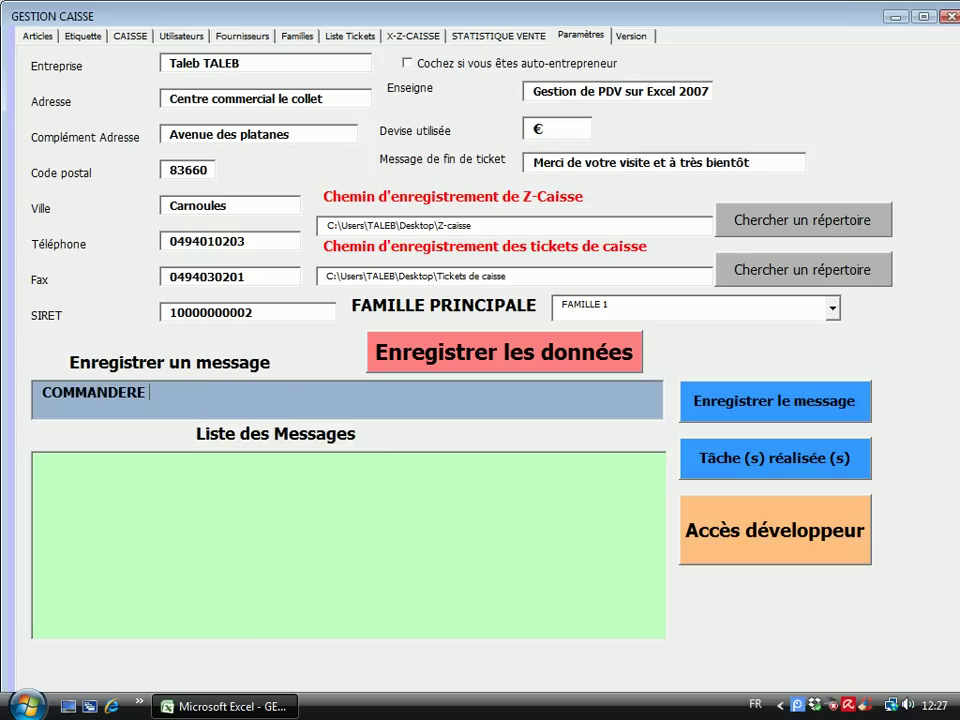
key("BackSpace")
key("BackSpace")
type("UN PRODUIT")
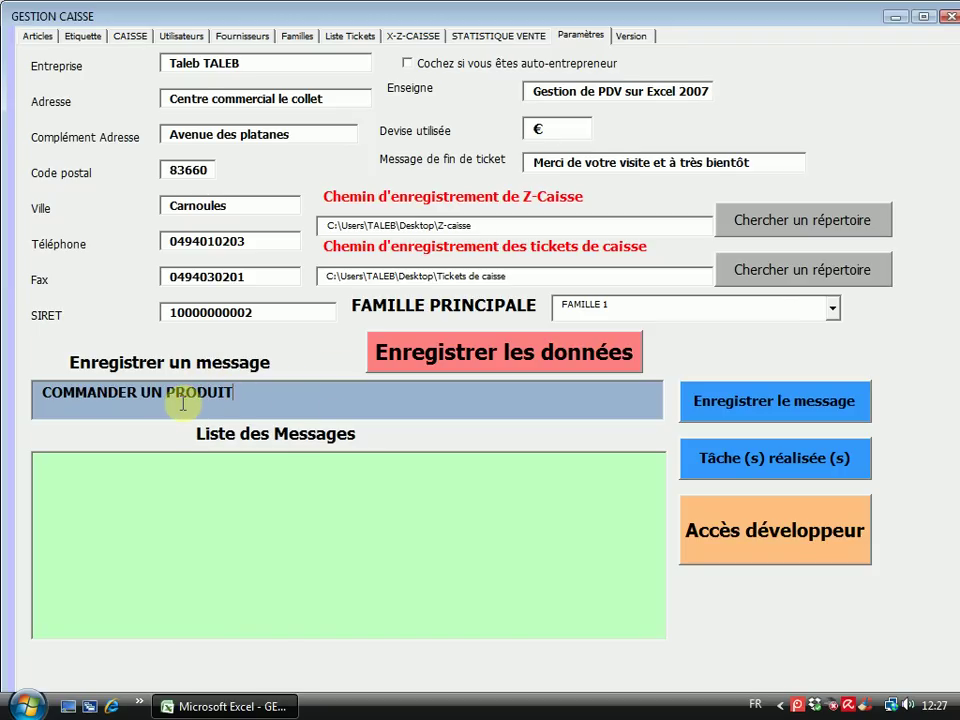
left_click(766, 406)
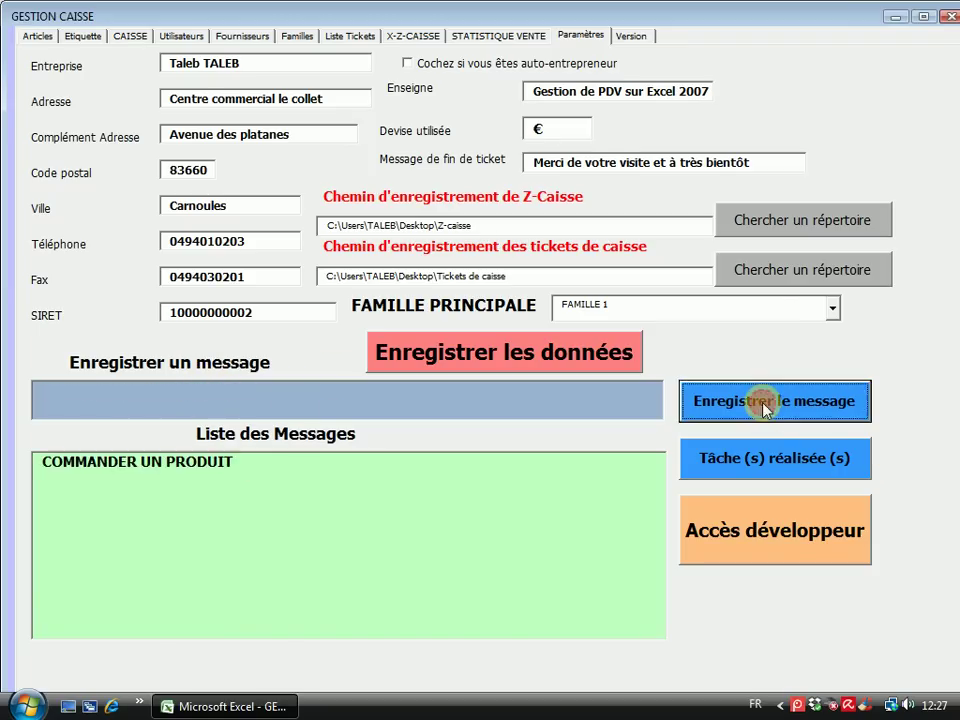
Save the reminder messages 'APPELER UN CLIENT' and 'RANGER TEL RAYON', then return to CAISSE
left_click(113, 401)
type("A")
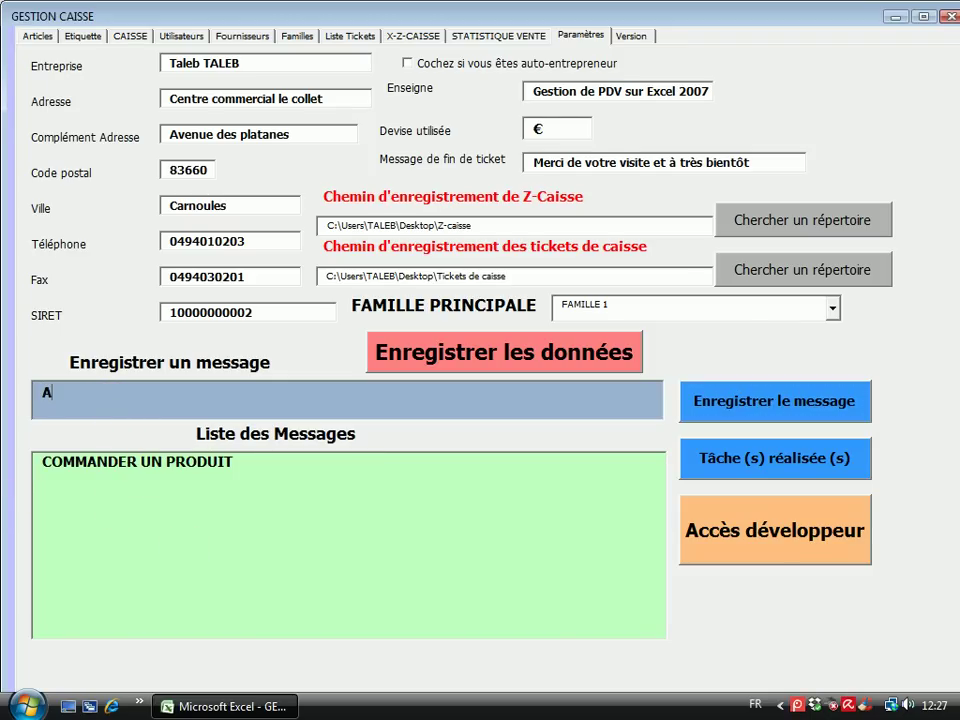
type("PPELER UN CLIENT")
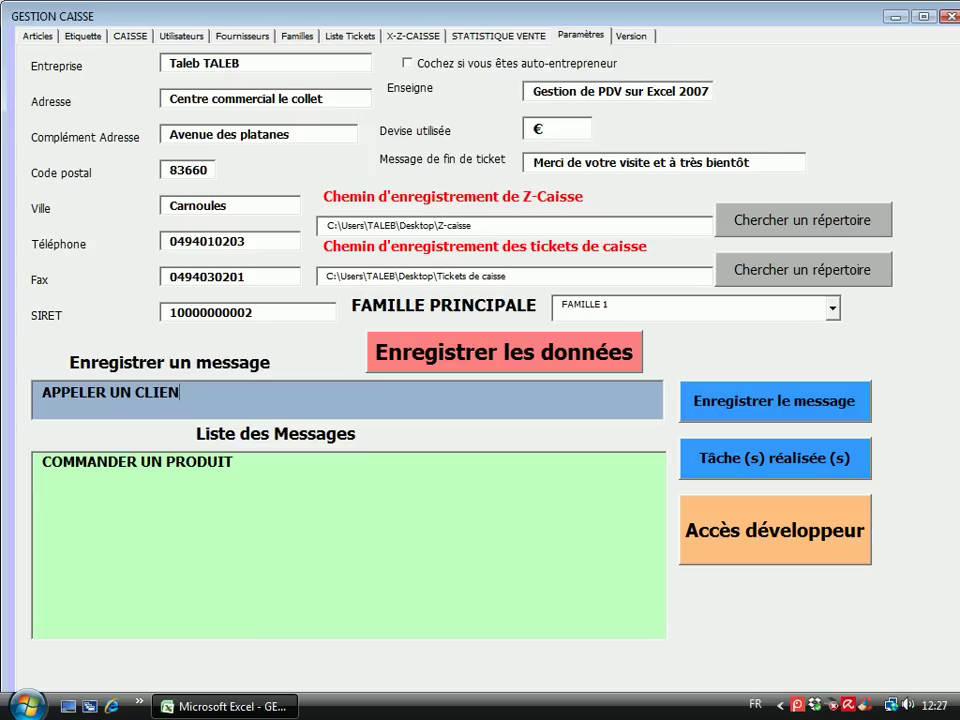
left_click(776, 418)
left_click(121, 407)
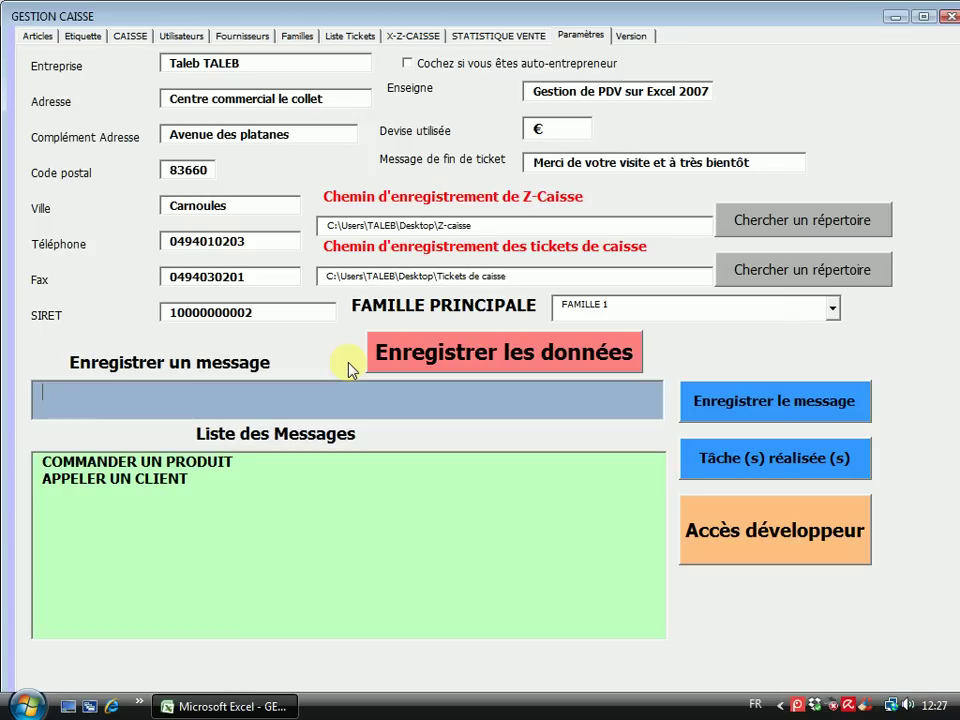
type("RANGER TEL RAYON")
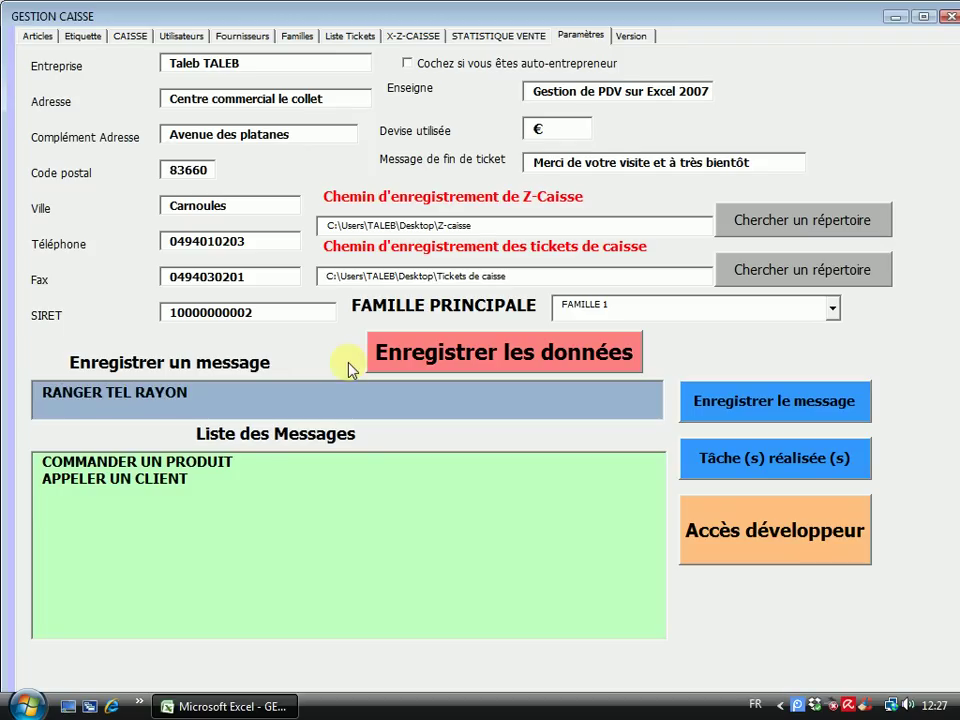
left_click(773, 400)
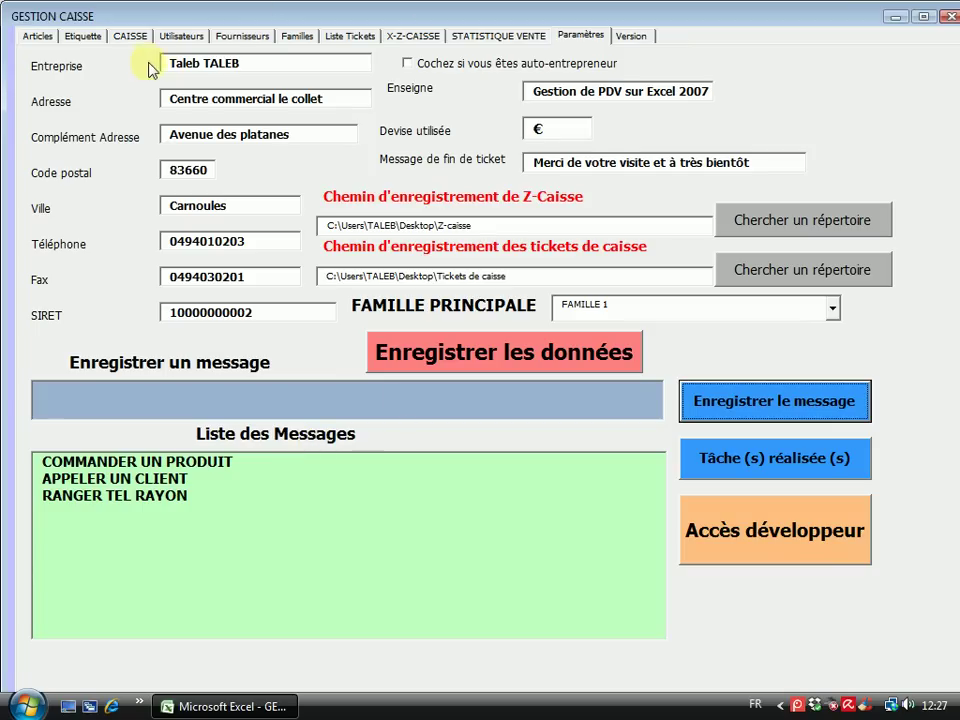
left_click(133, 37)
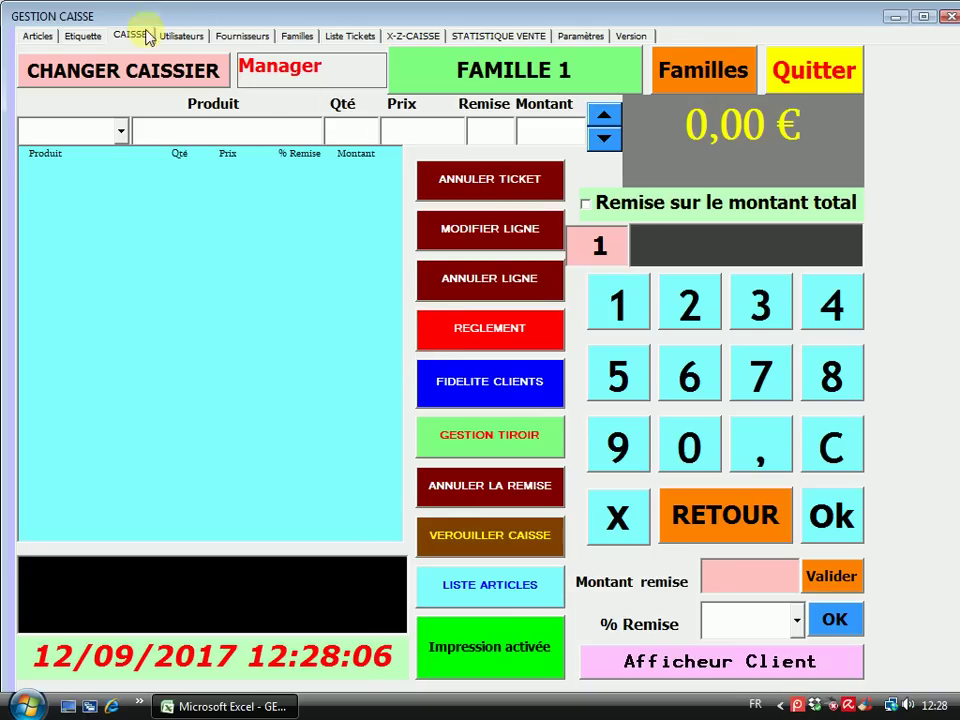
Go back to the Paramètres page listing the three saved reminder messages
left_click(587, 36)
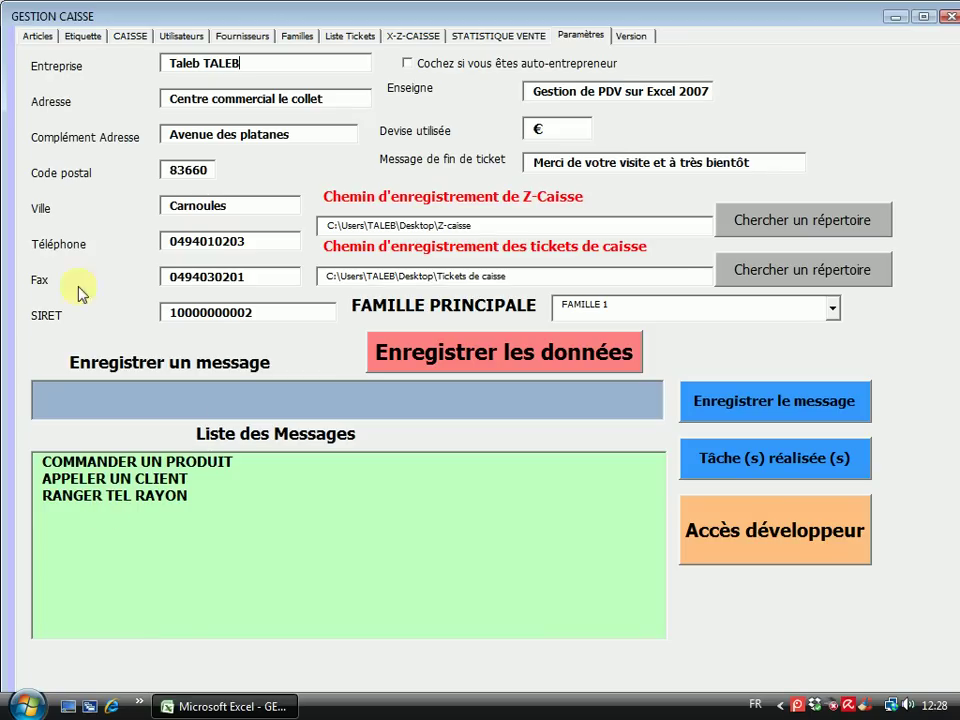
Mark the COMMANDER UN PRODUIT and APPELER UN CLIENT reminders as done
left_click(132, 464)
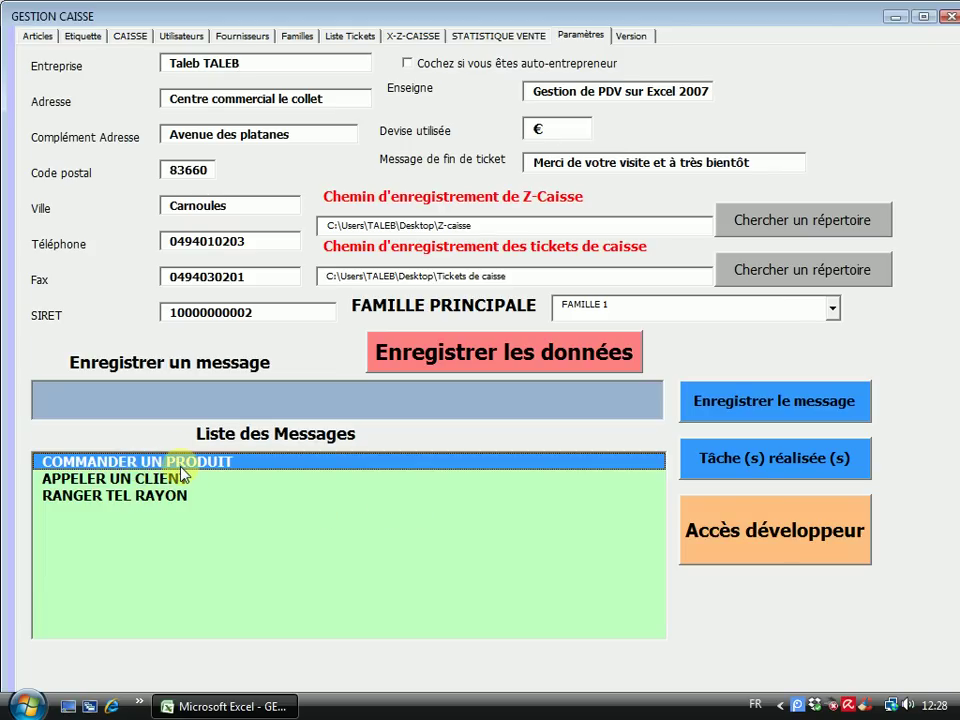
left_click(146, 478)
left_click(139, 495)
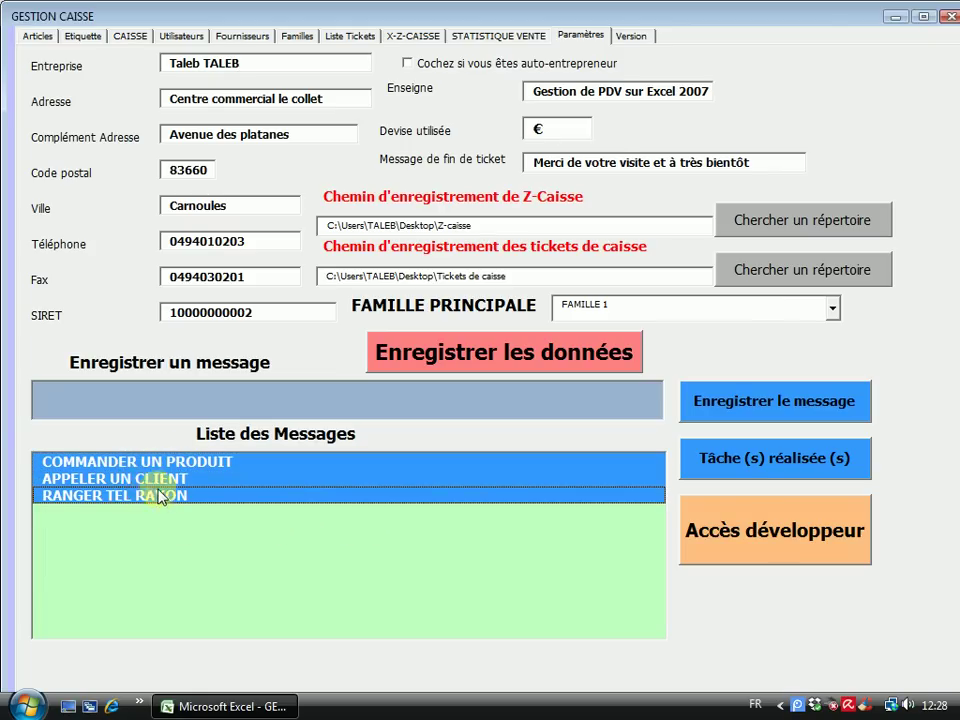
left_click(144, 477)
left_click(154, 463)
left_click(150, 497)
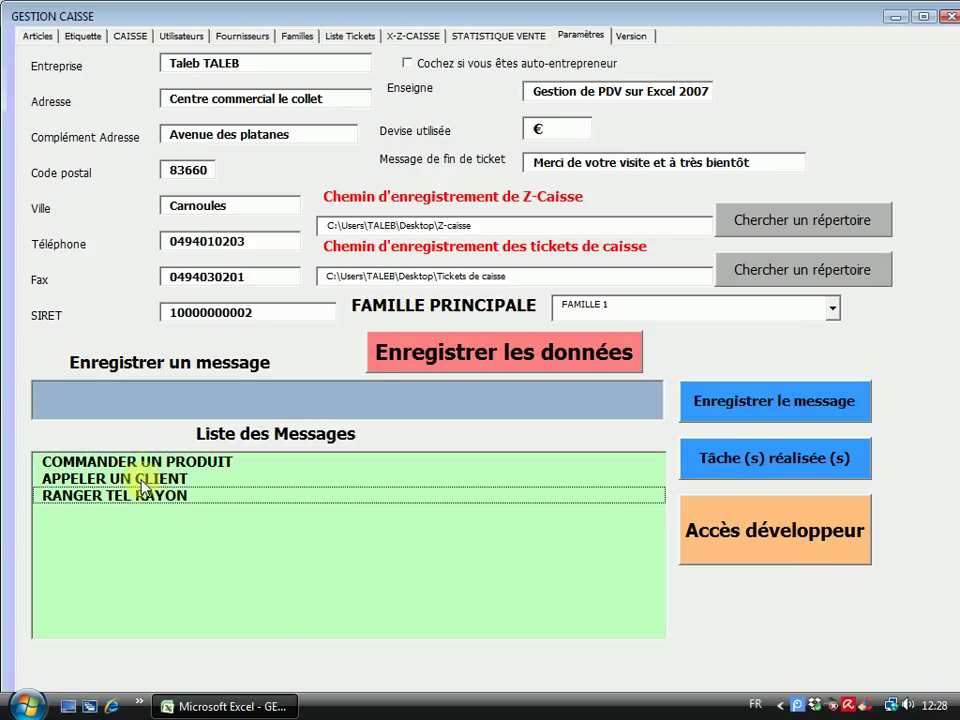
left_click(140, 478)
left_click(143, 461)
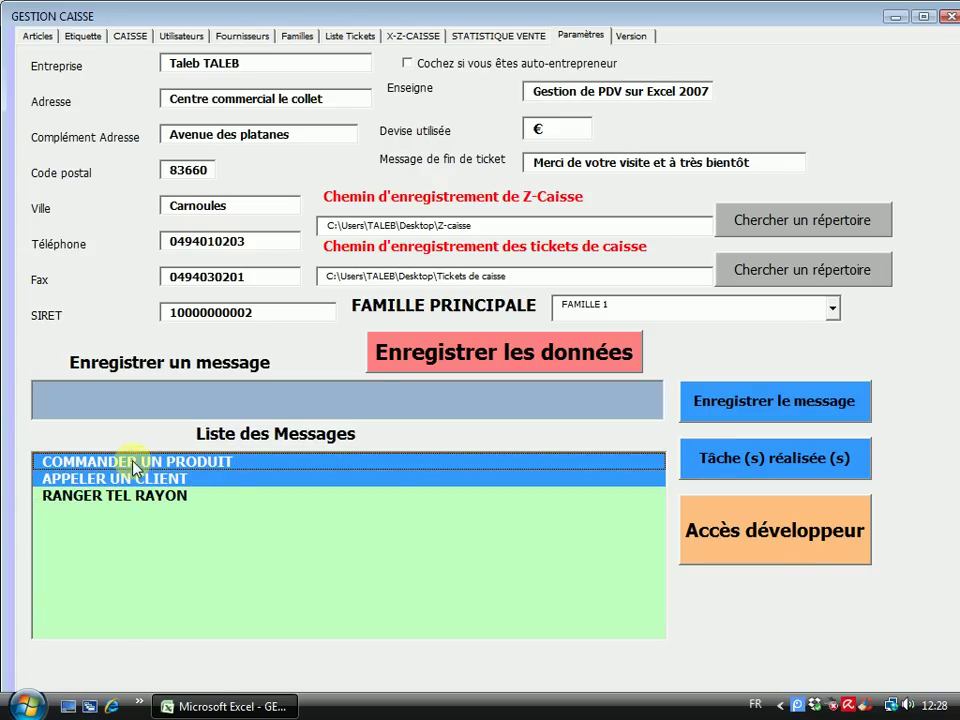
left_click(770, 460)
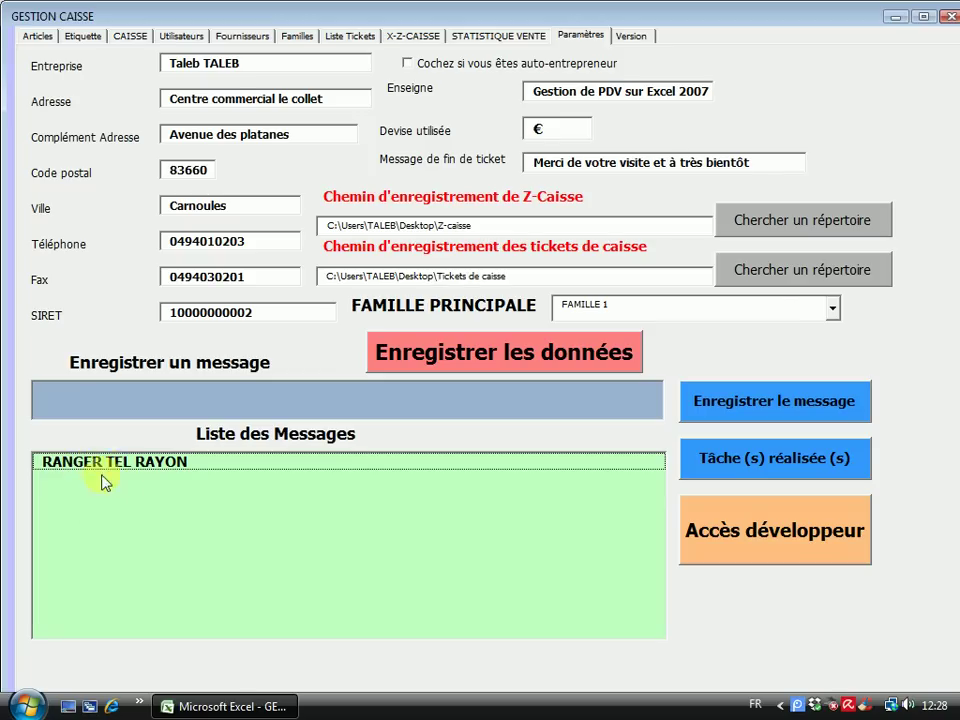
Mark RANGER TEL RAYON done to empty the list, then go to the Familles page
left_click(130, 463)
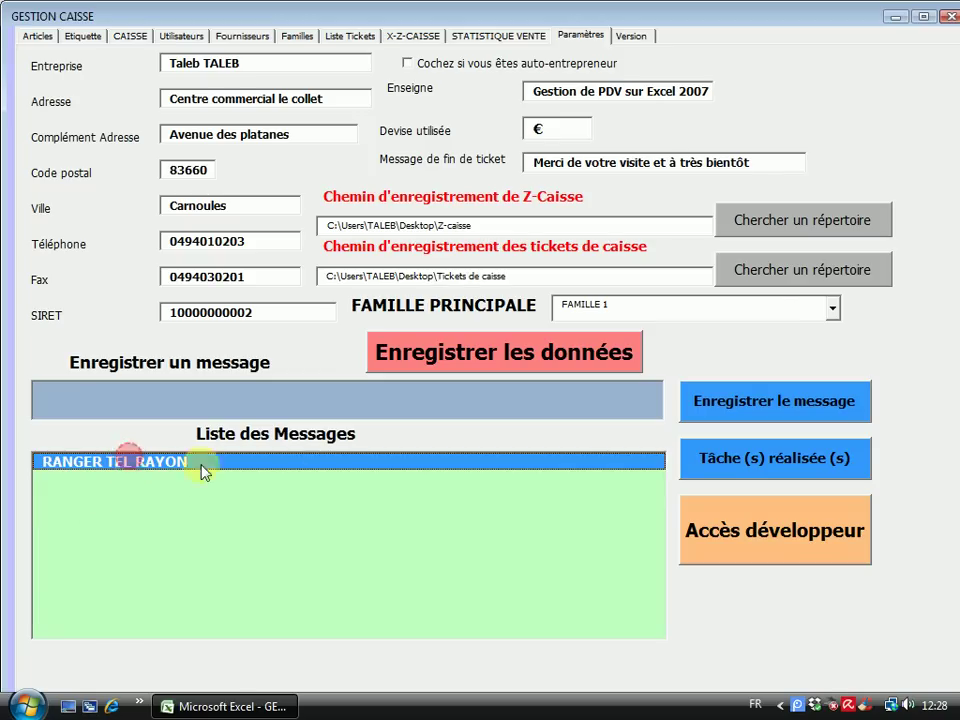
left_click(706, 466)
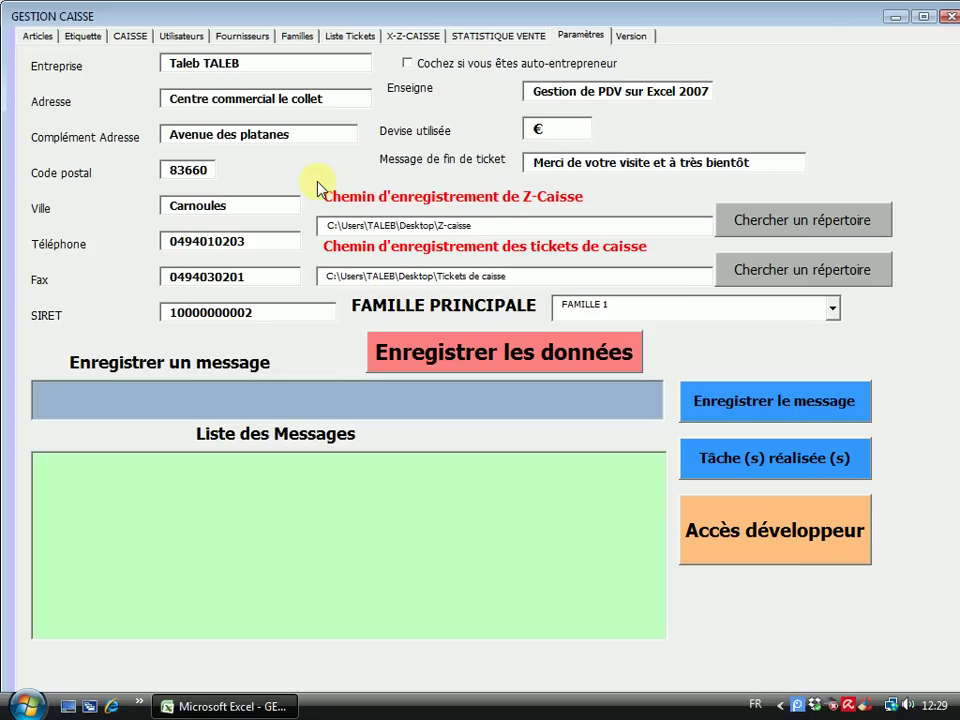
left_click(290, 34)
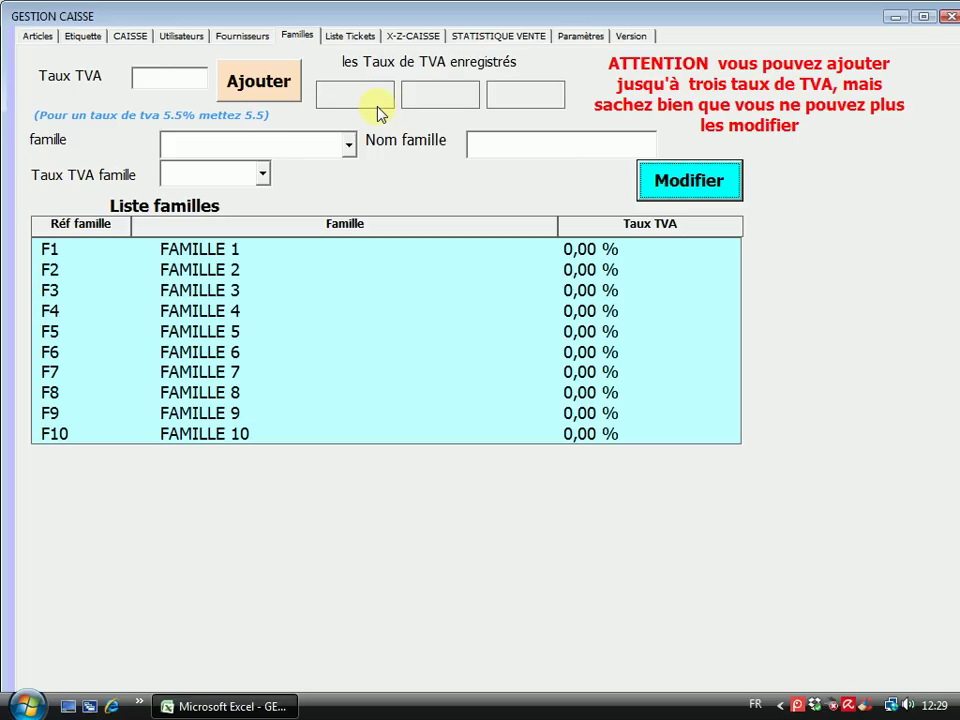
Add 5,50 % and 20,00 % as the first two VAT rates
left_click(152, 78)
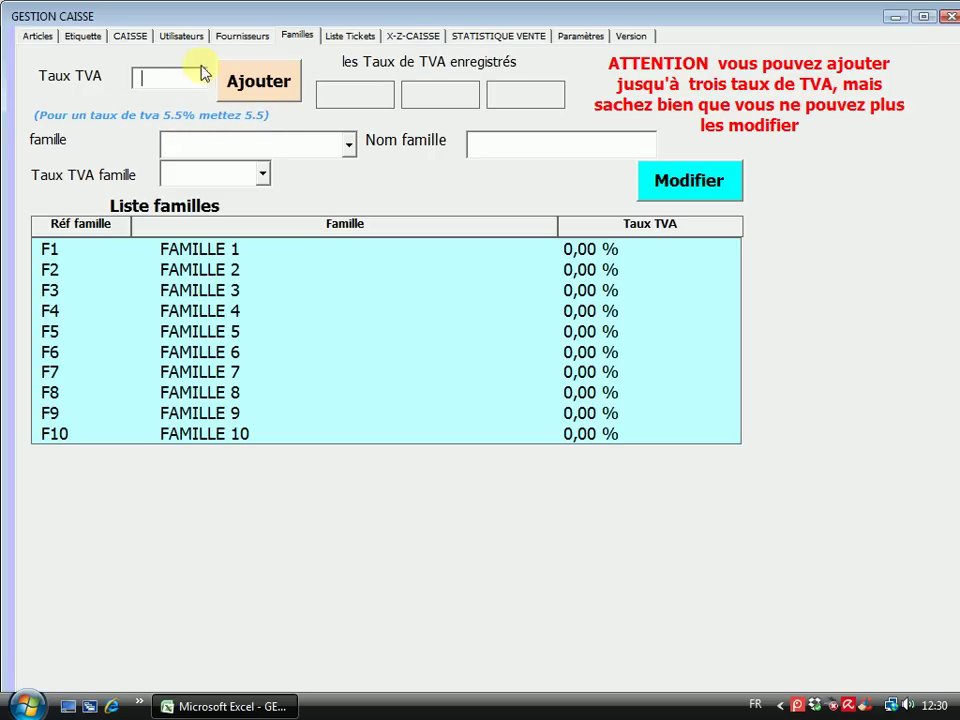
left_click(155, 77)
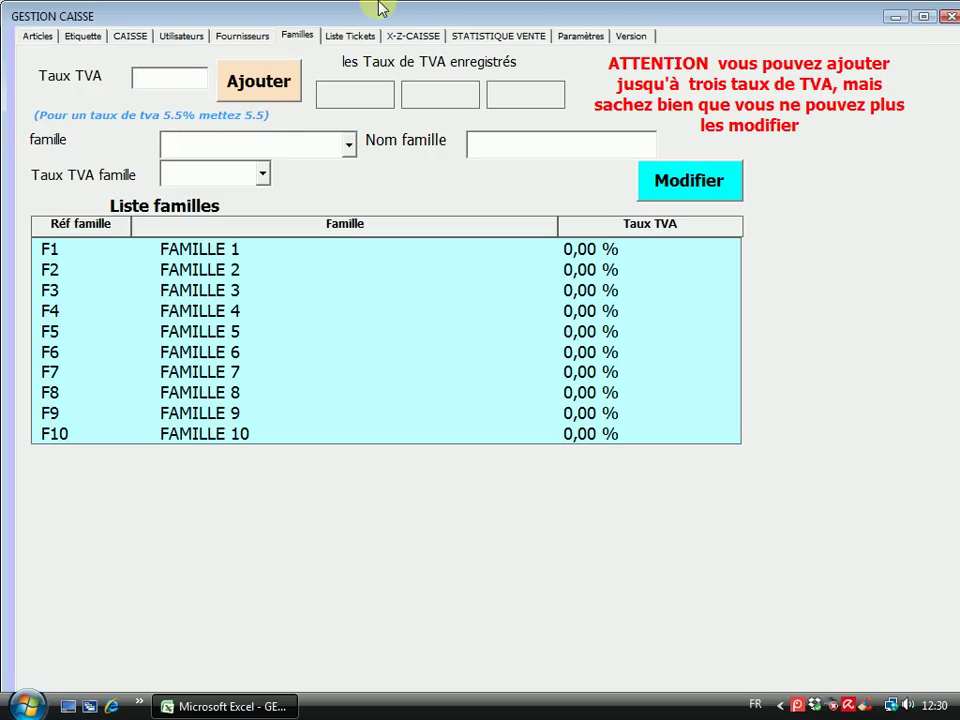
type("5.5")
left_click(263, 83)
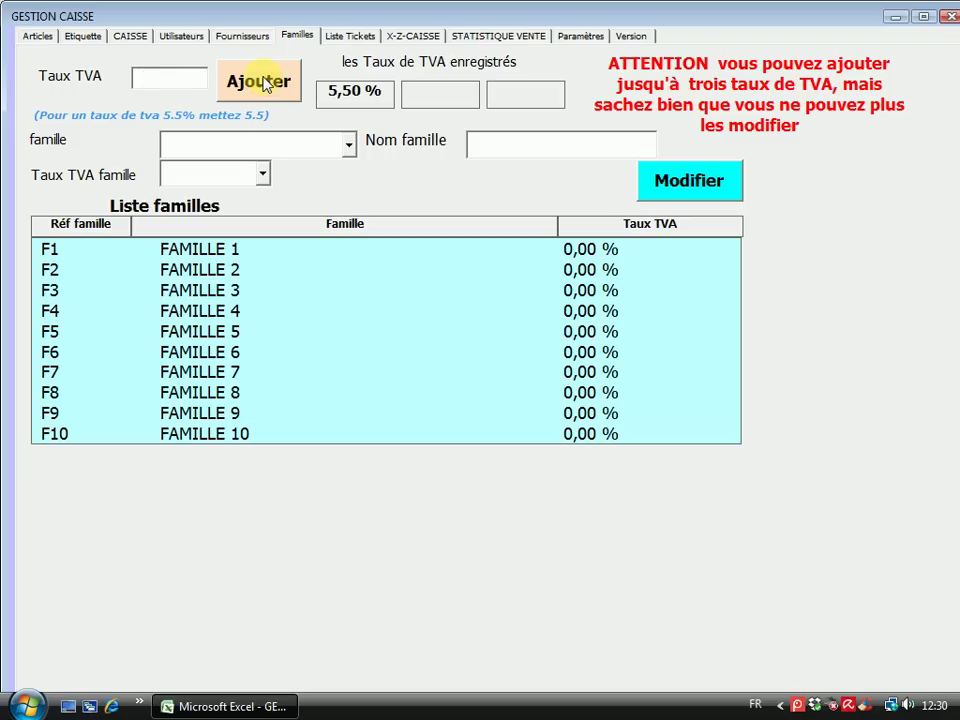
left_click(148, 77)
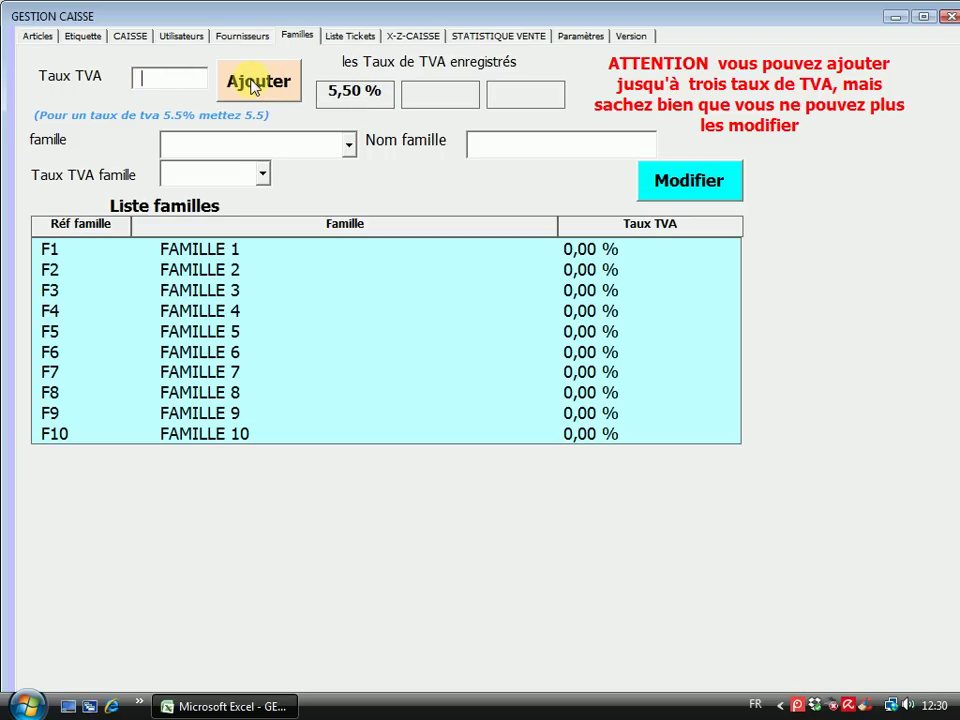
type("20")
left_click(255, 84)
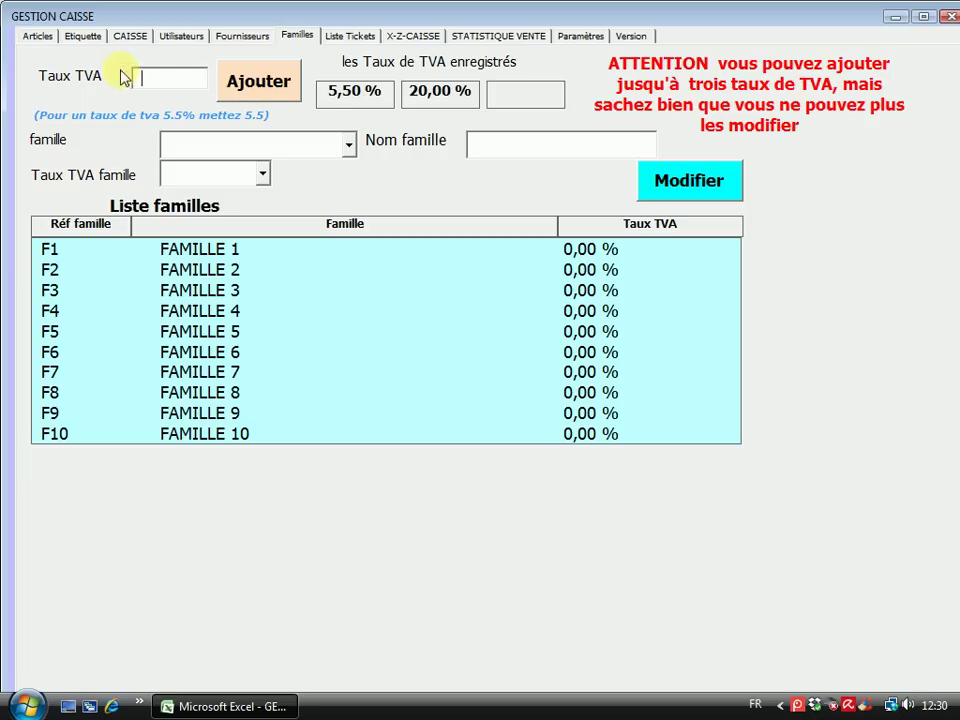
Add 10,00 % as the third VAT rate; a fourth rate of 7 is refused
type("10")
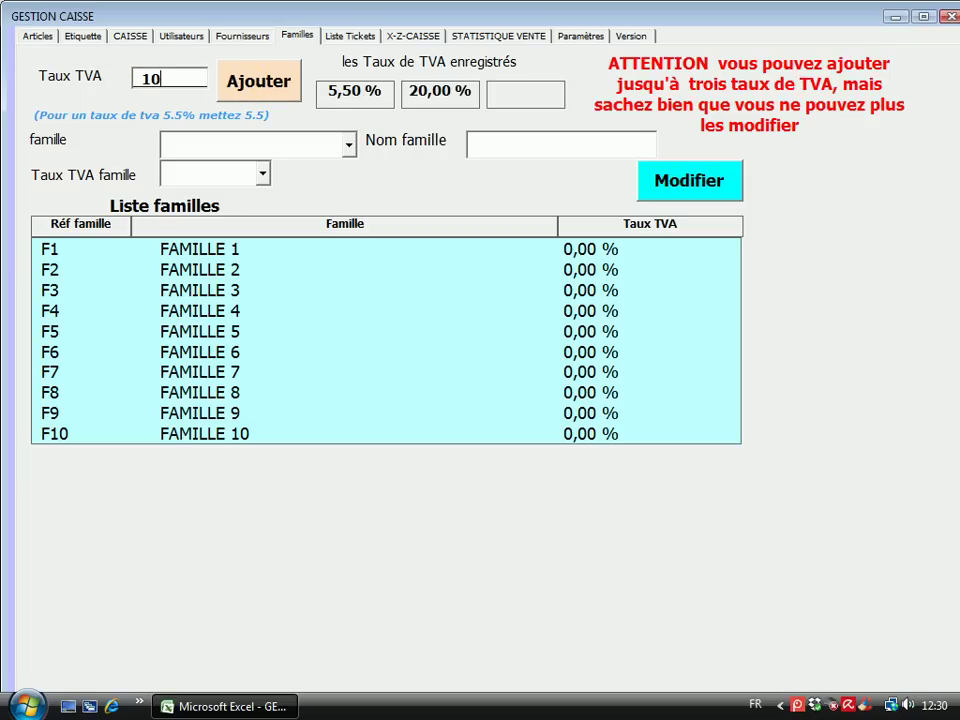
left_click(258, 85)
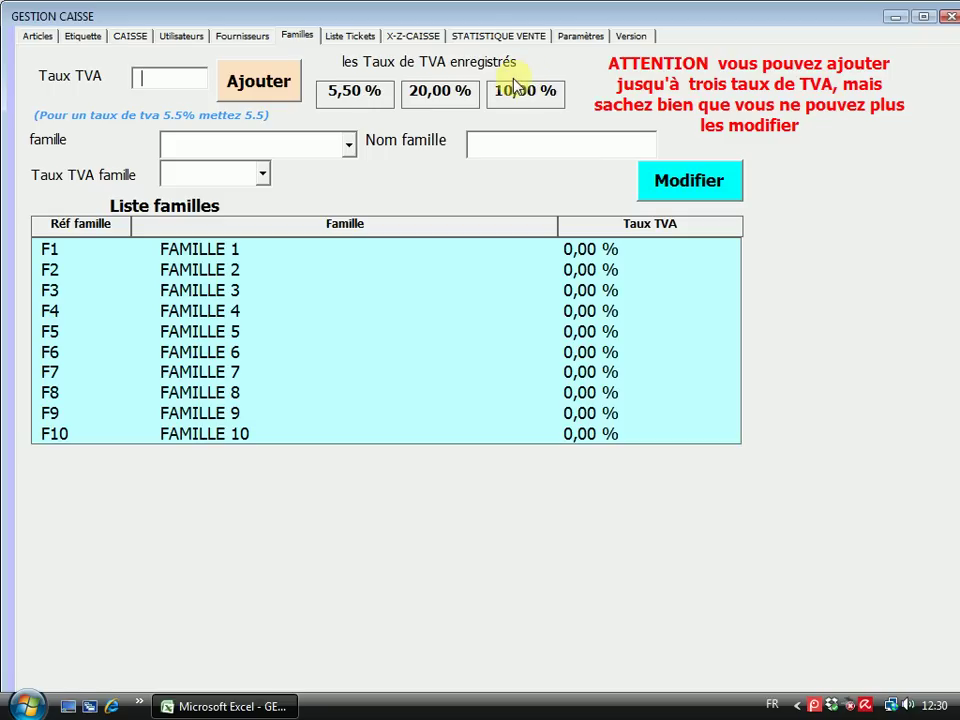
type("7")
left_click(243, 80)
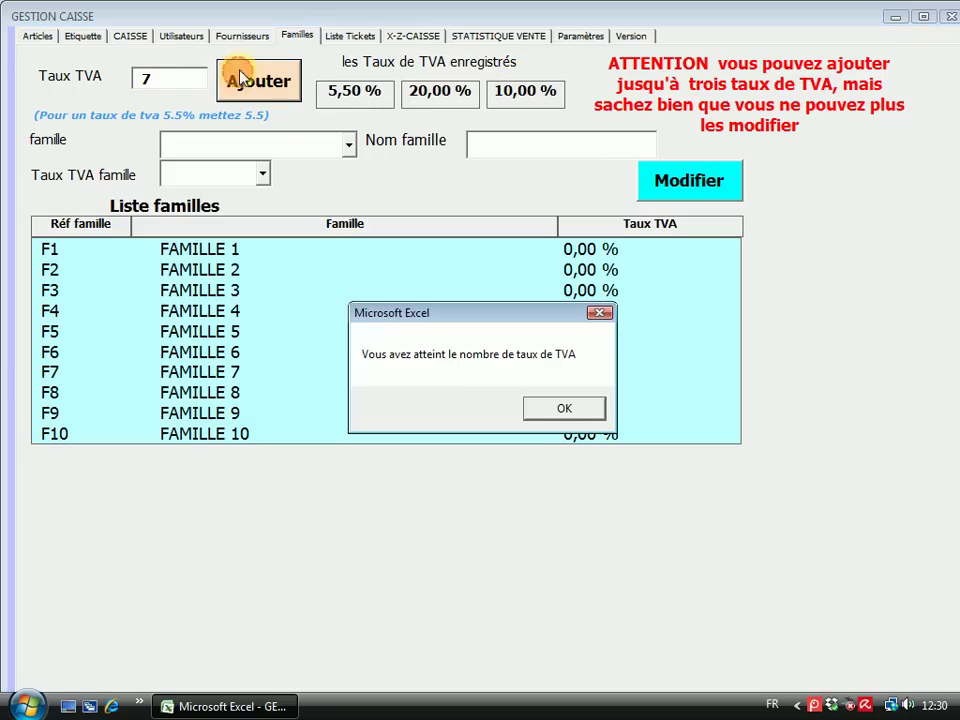
left_click(565, 411)
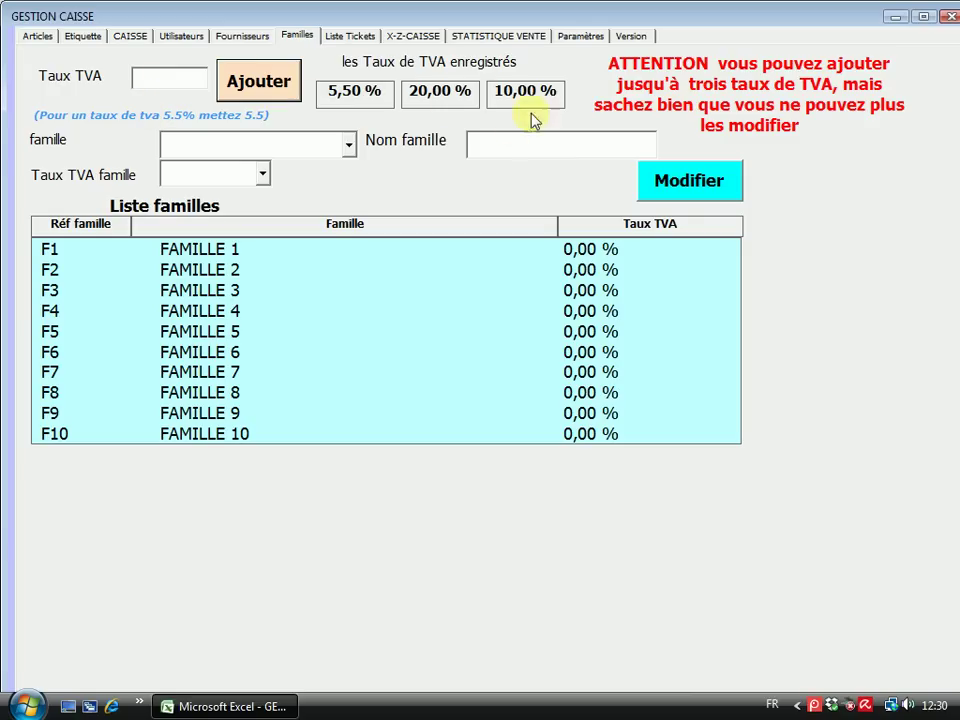
Load FAMILLE 1 into the family form and overwrite its name with BAZAR
left_click(263, 177)
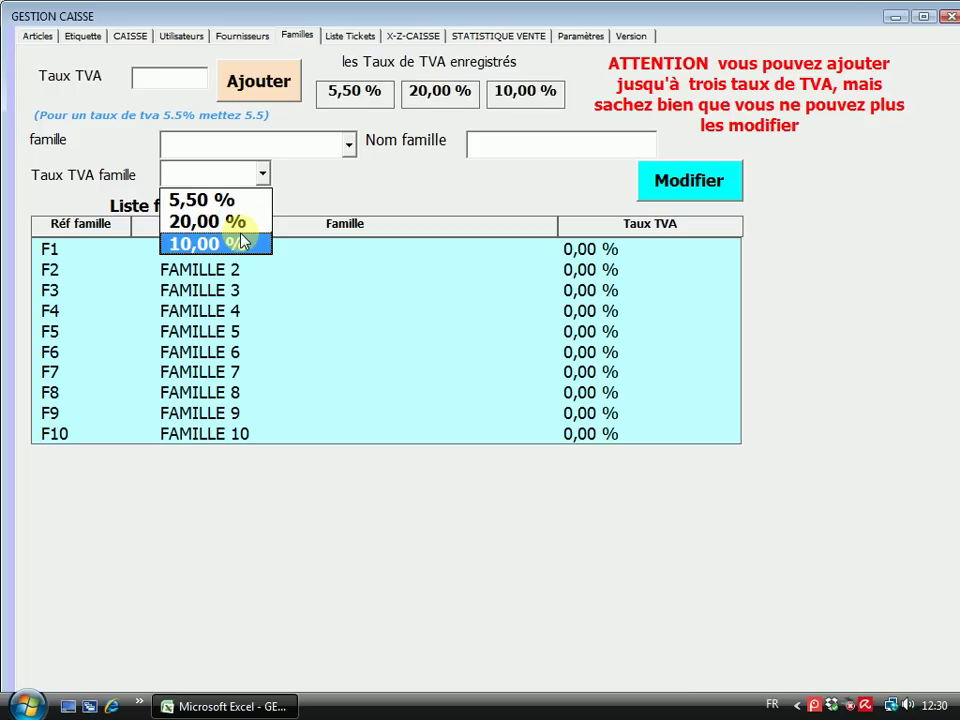
left_click(431, 184)
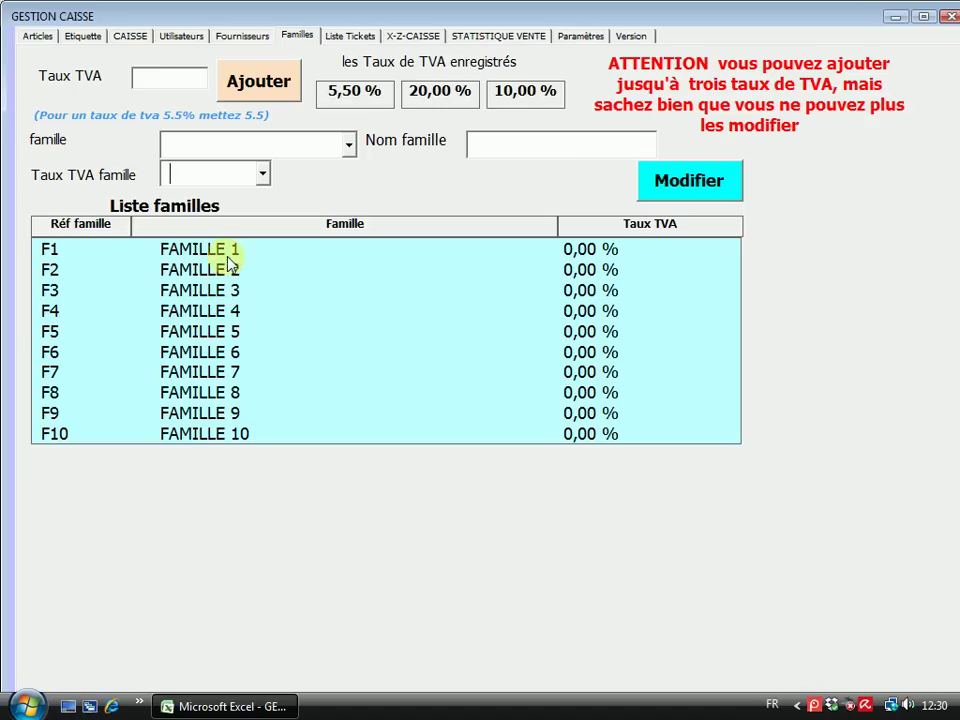
left_click(161, 177)
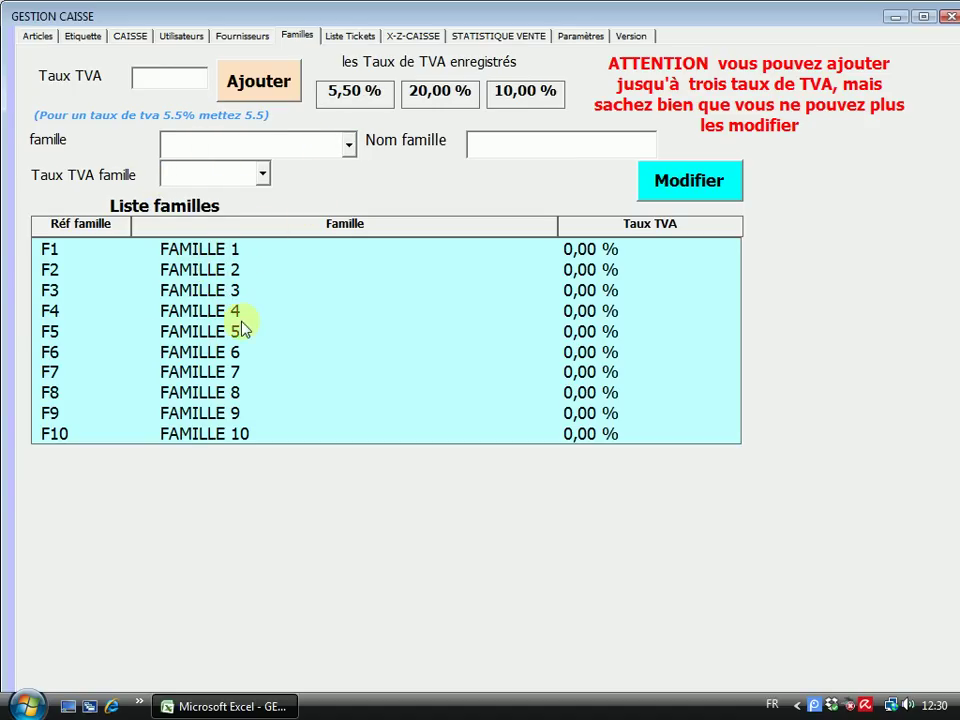
left_click(348, 144)
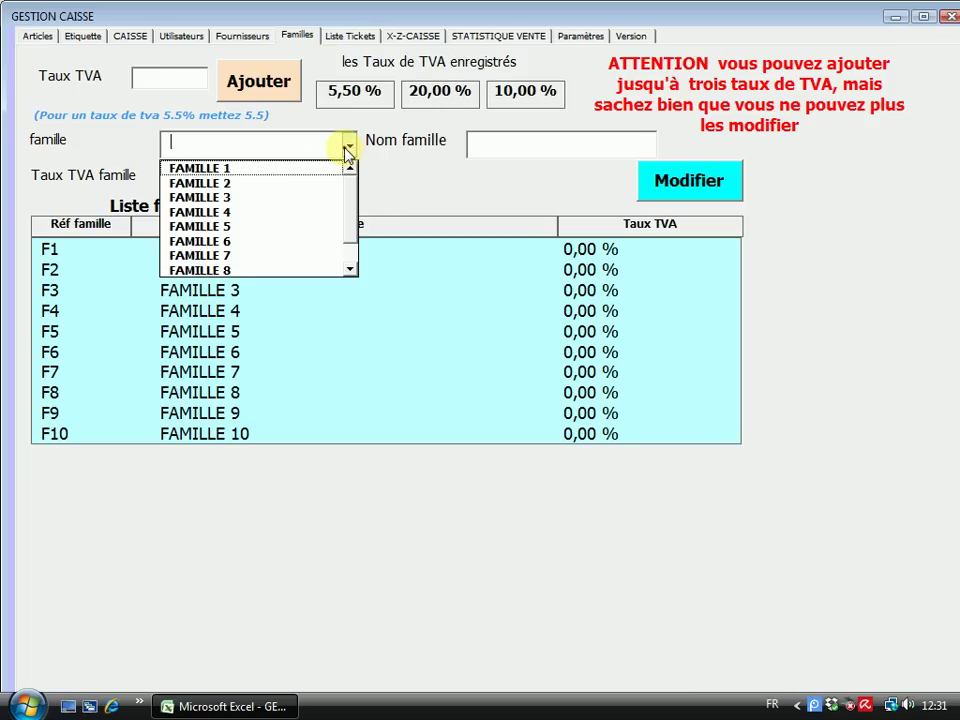
left_click(250, 166)
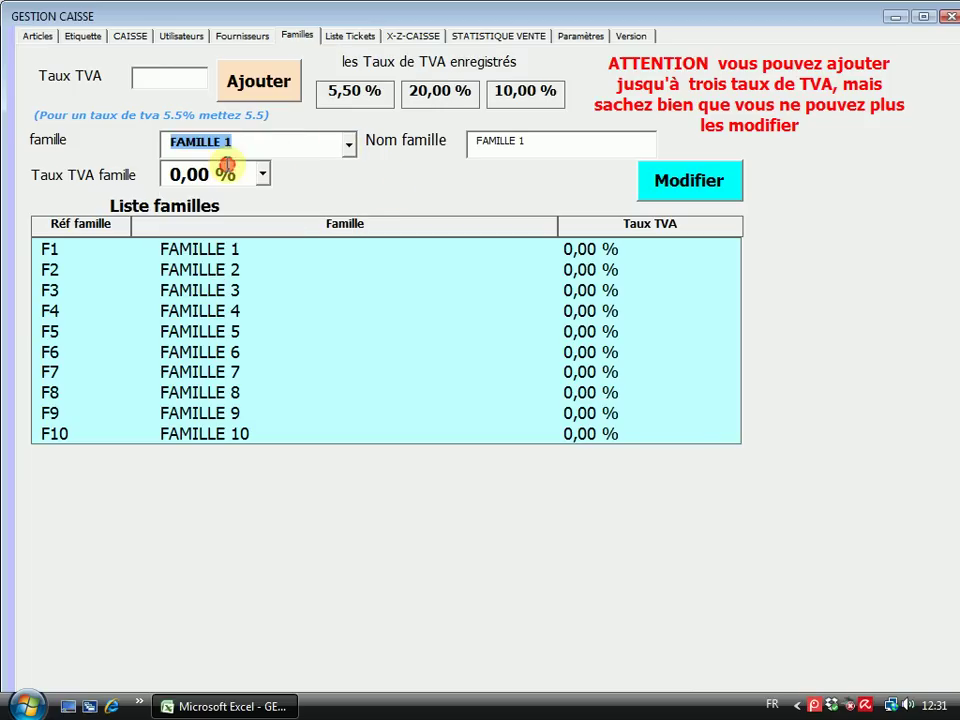
left_click(542, 144)
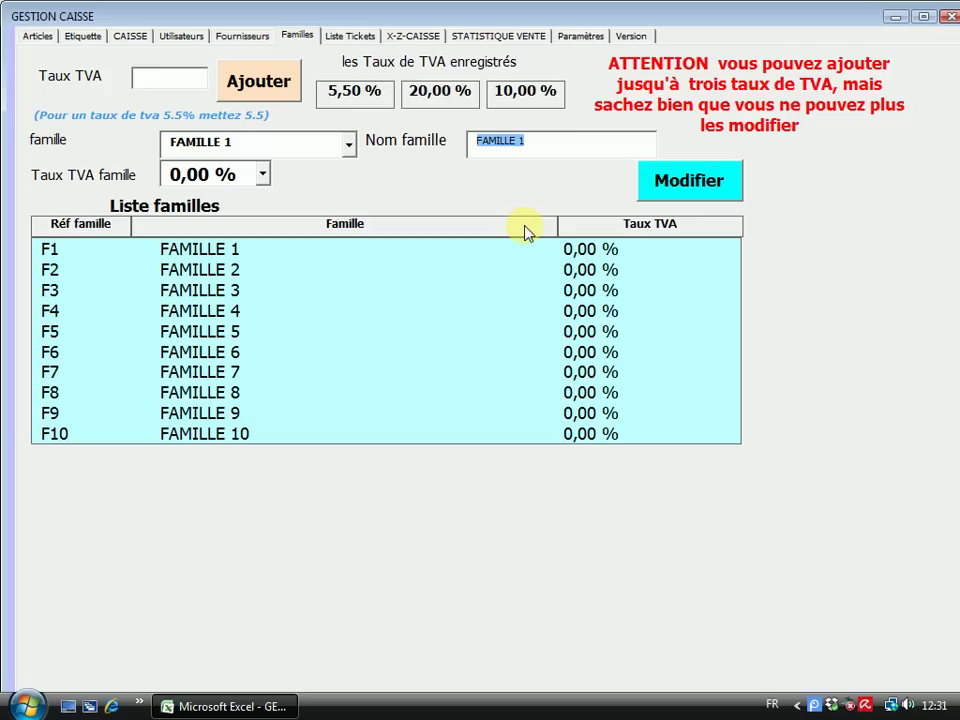
type("BAZAR")
left_click(264, 176)
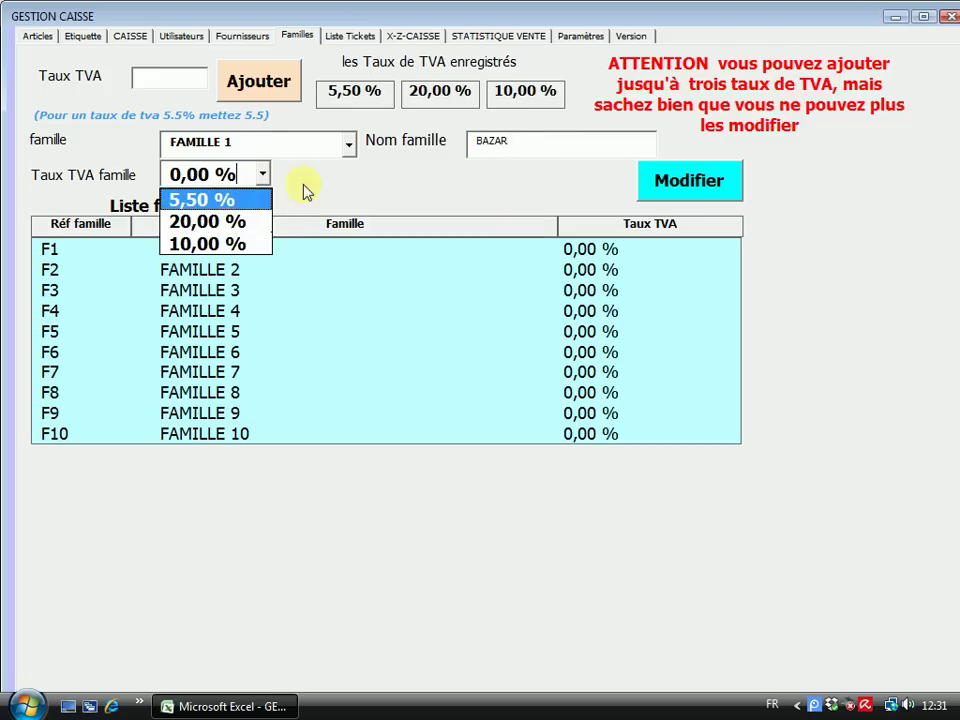
left_click(302, 175)
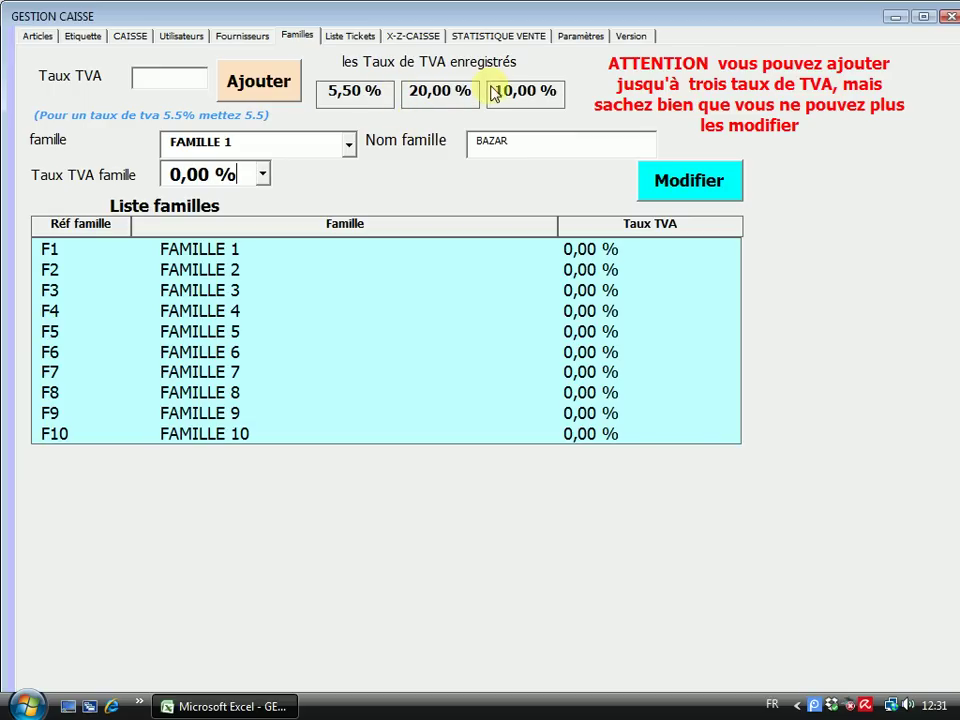
Save FAMILLE 1 as BAZAR with a 20,00 % VAT rate via Modifier
left_click(694, 186)
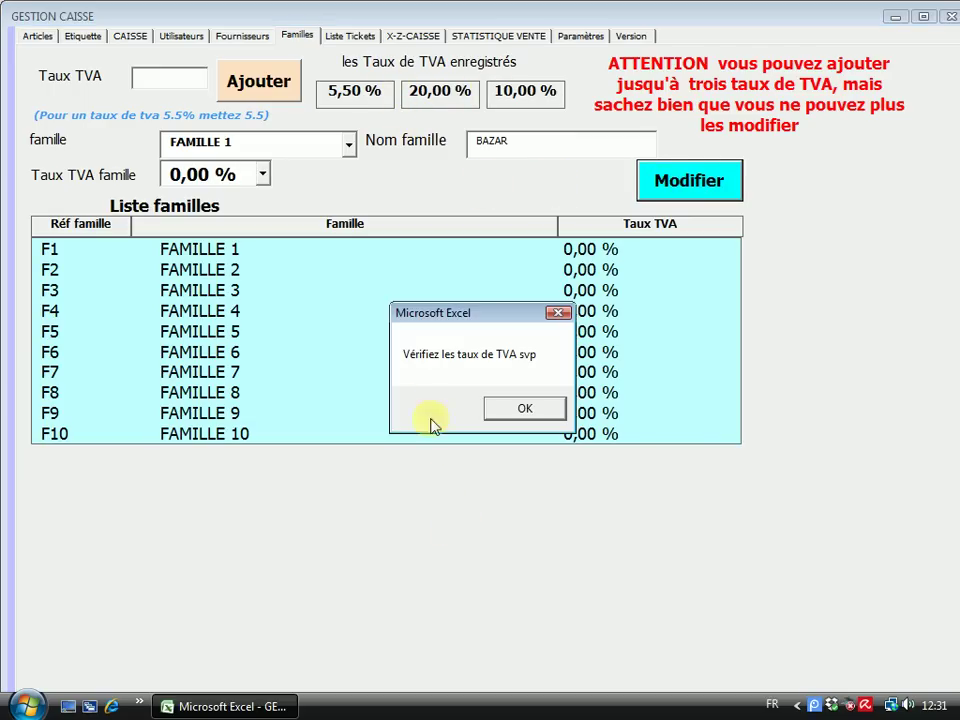
left_click(527, 409)
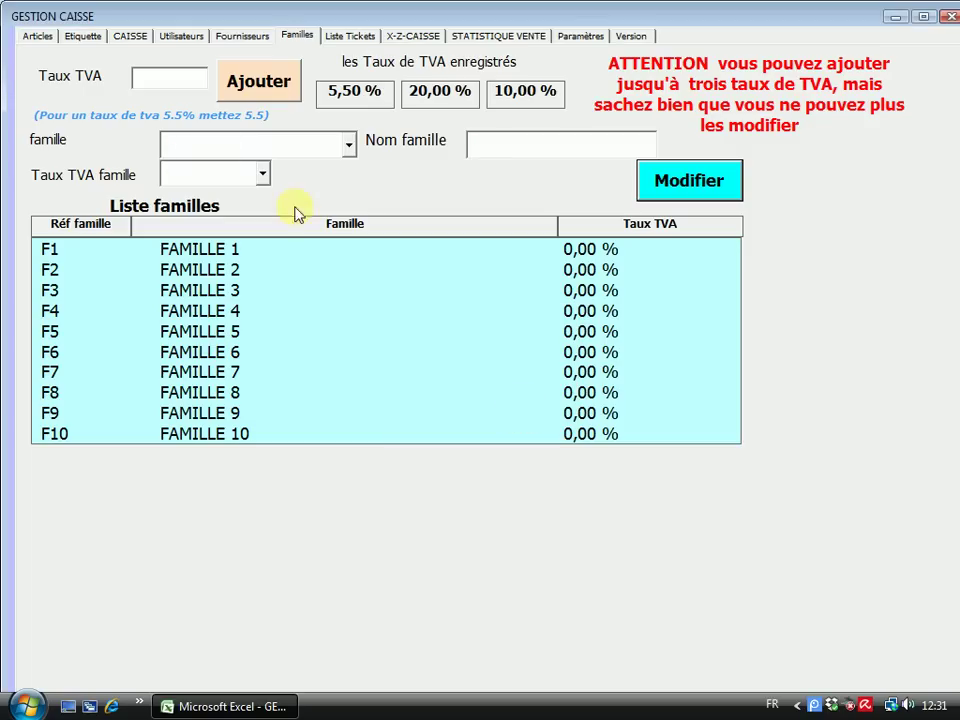
left_click(349, 145)
left_click(277, 167)
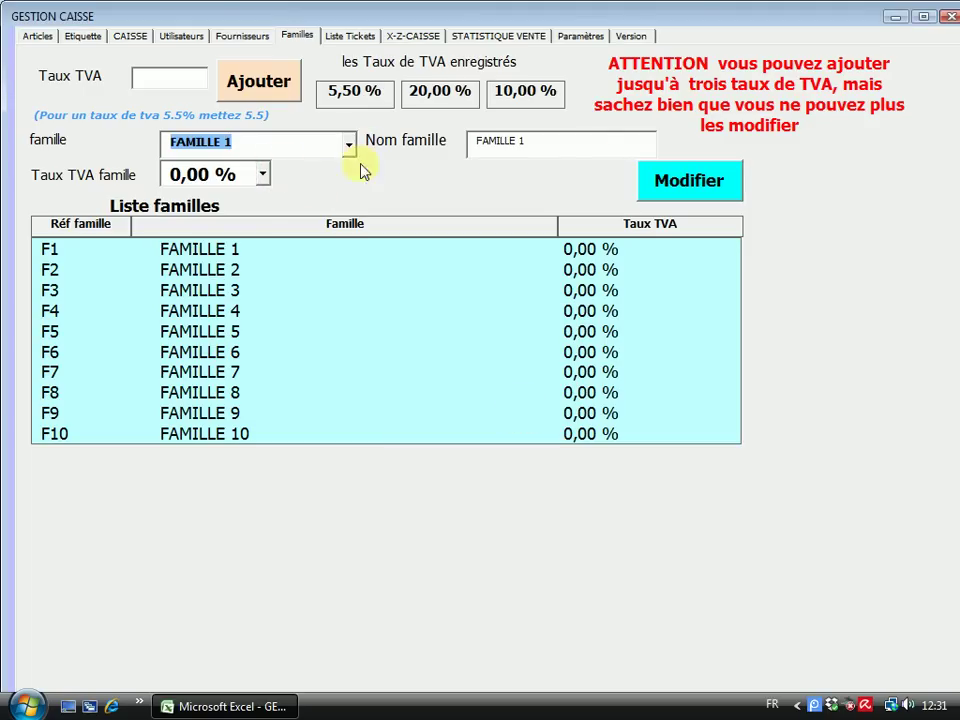
left_click(561, 148)
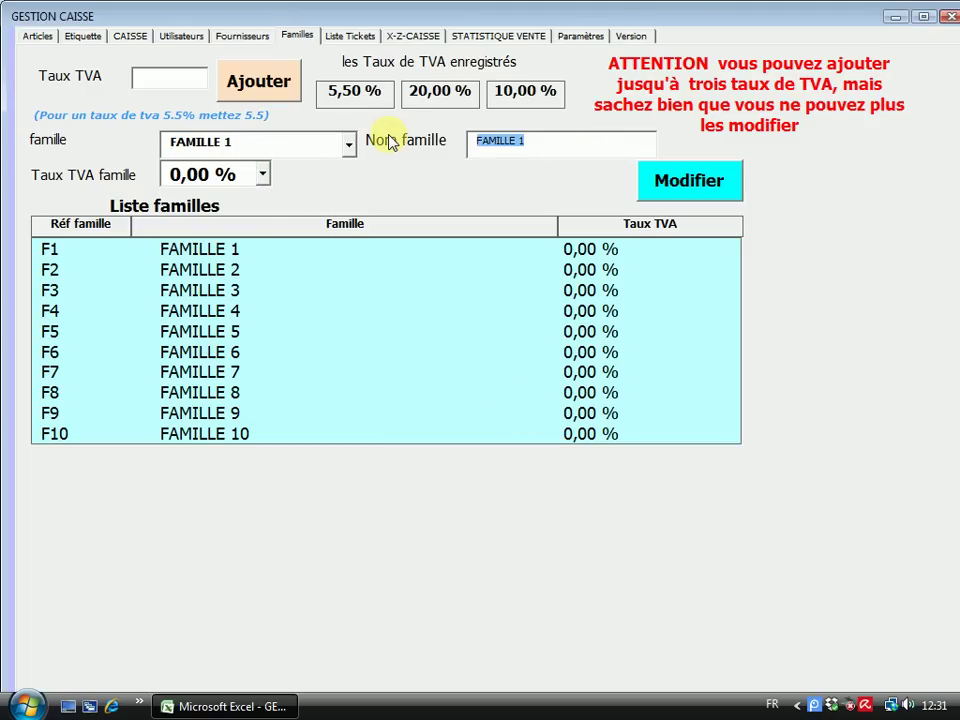
type("BAZAR")
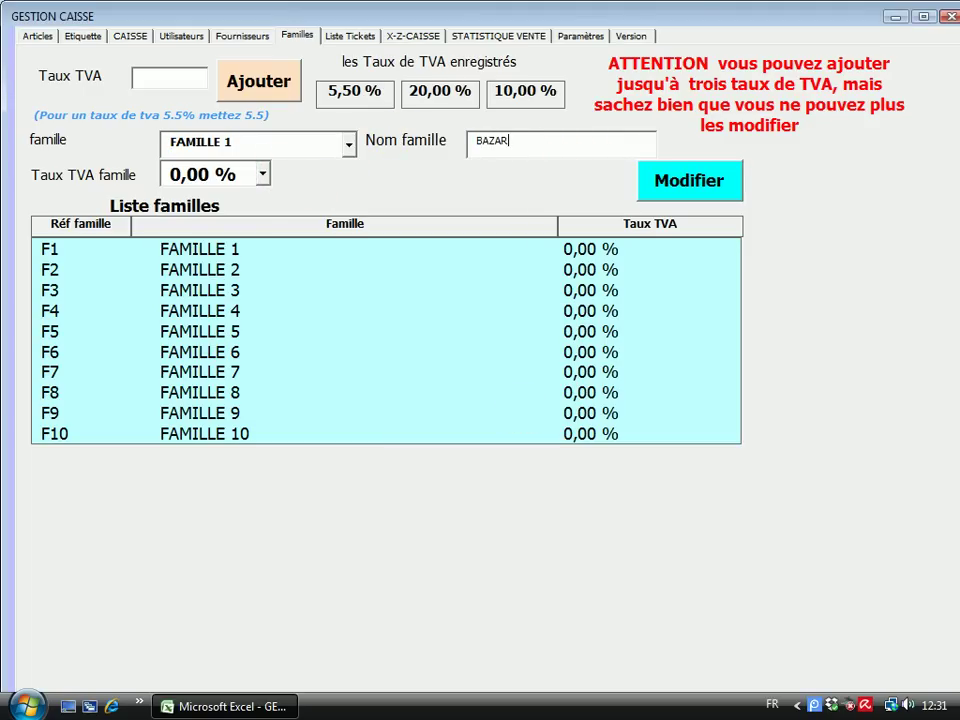
left_click(262, 174)
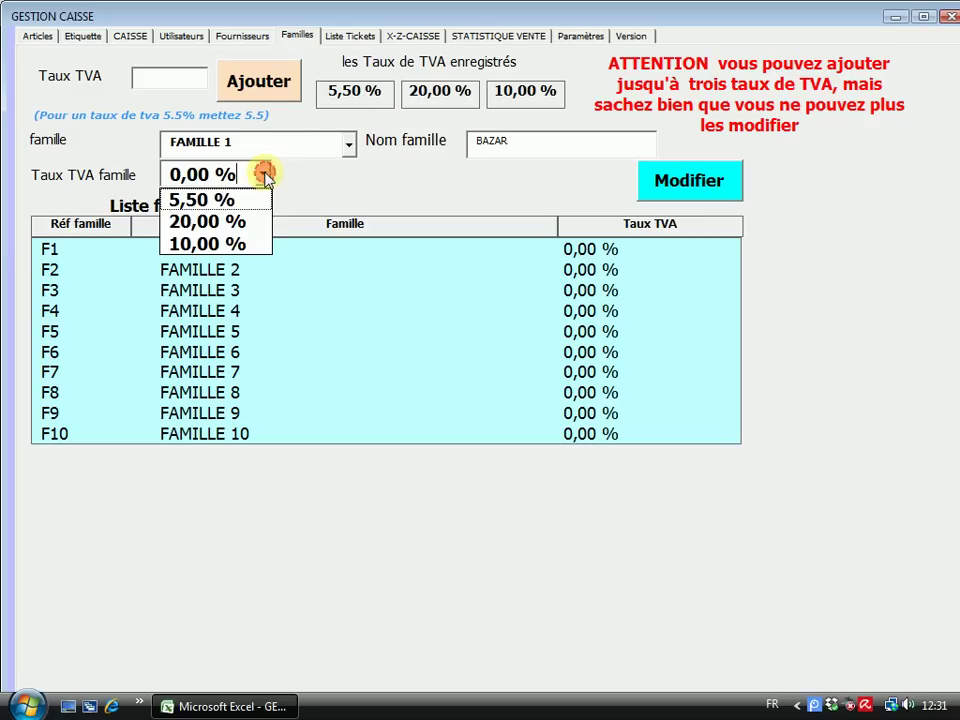
left_click(210, 219)
left_click(723, 184)
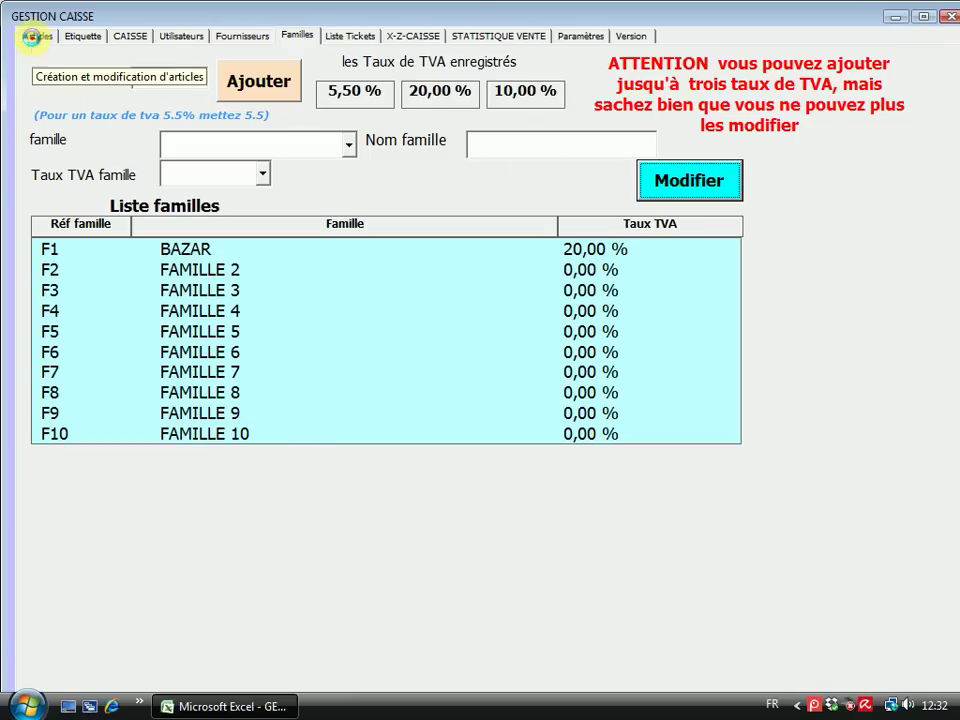
Open the Articles page and place the caret in the Gencode field
left_click(34, 37)
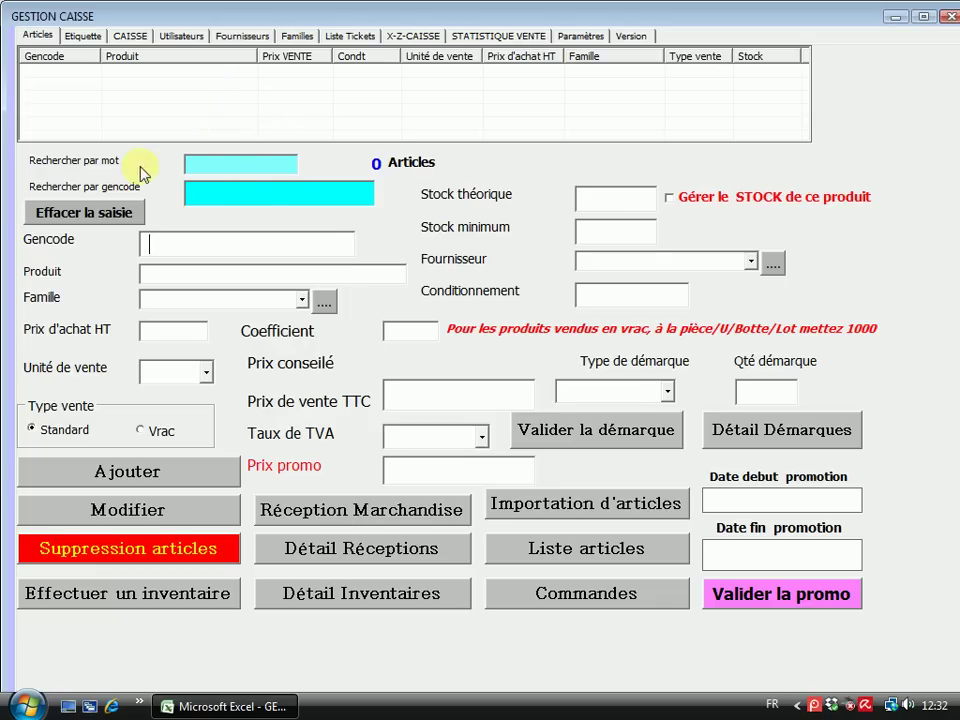
left_click(222, 172)
left_click(207, 185)
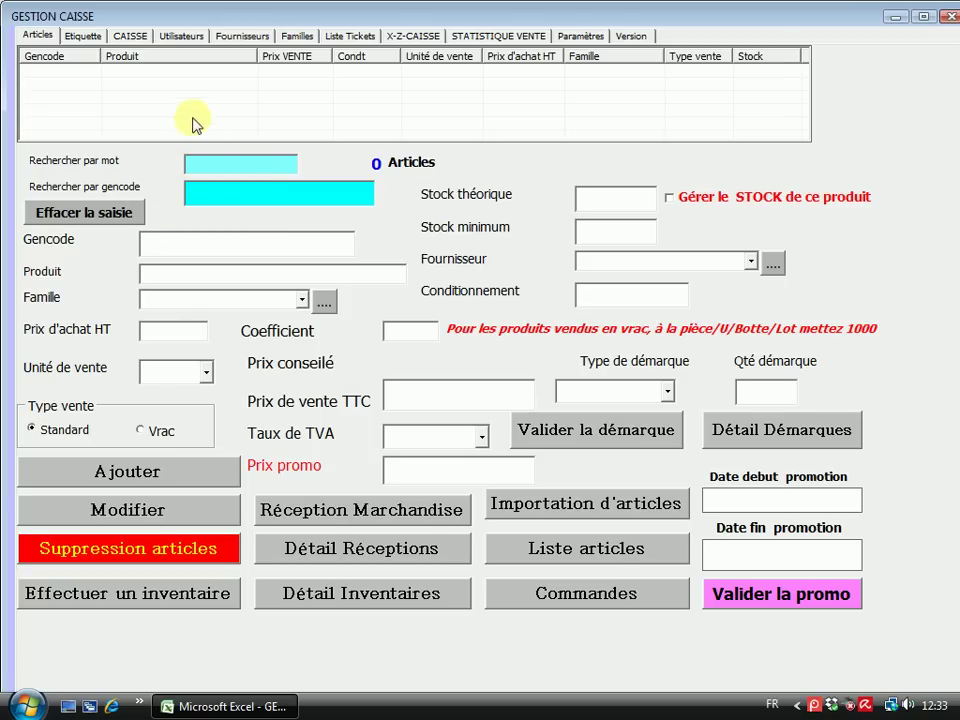
left_click(165, 240)
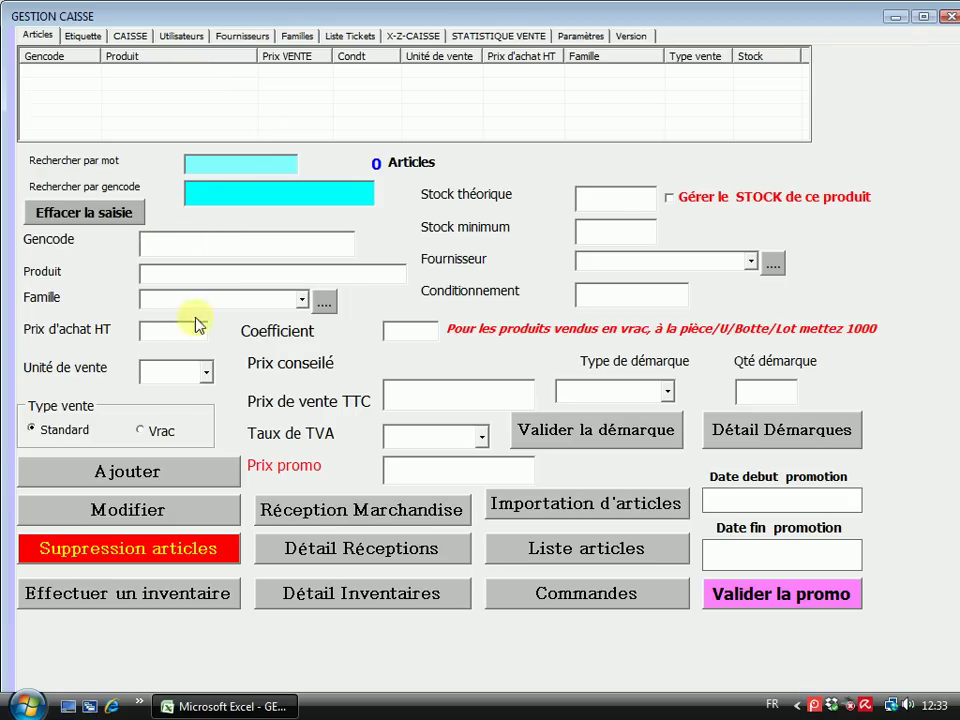
left_click(167, 242)
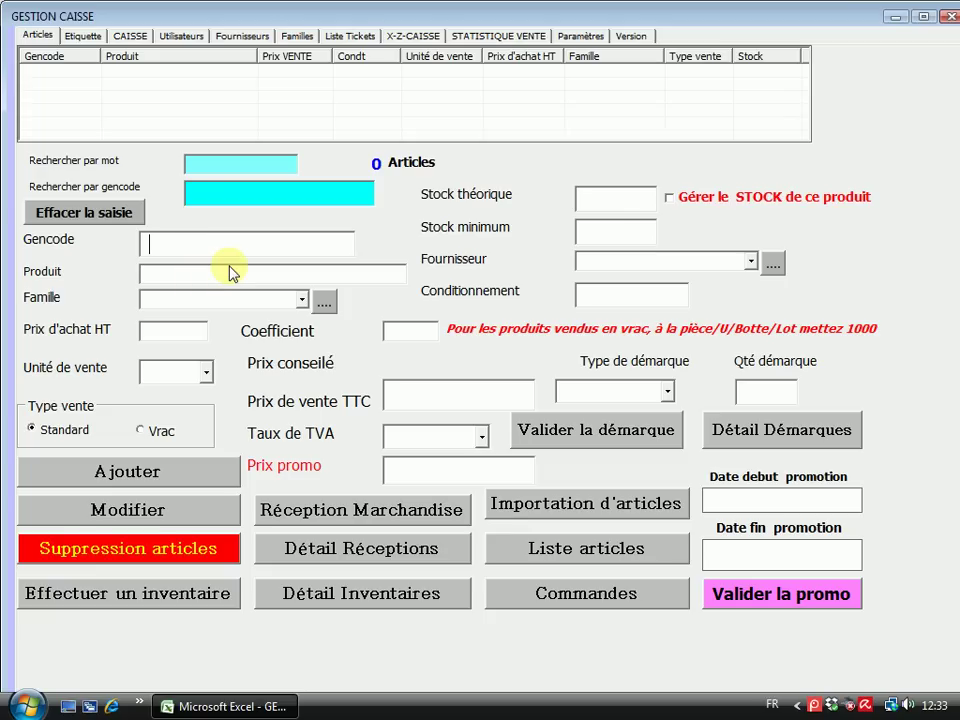
type("3")
type("329")
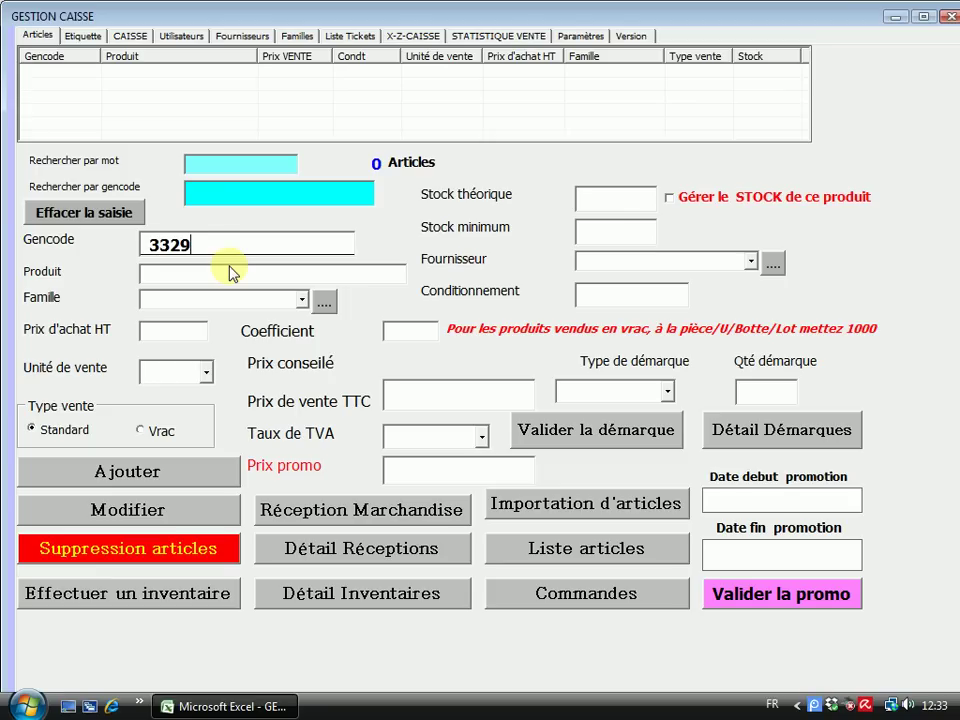
type("210012495")
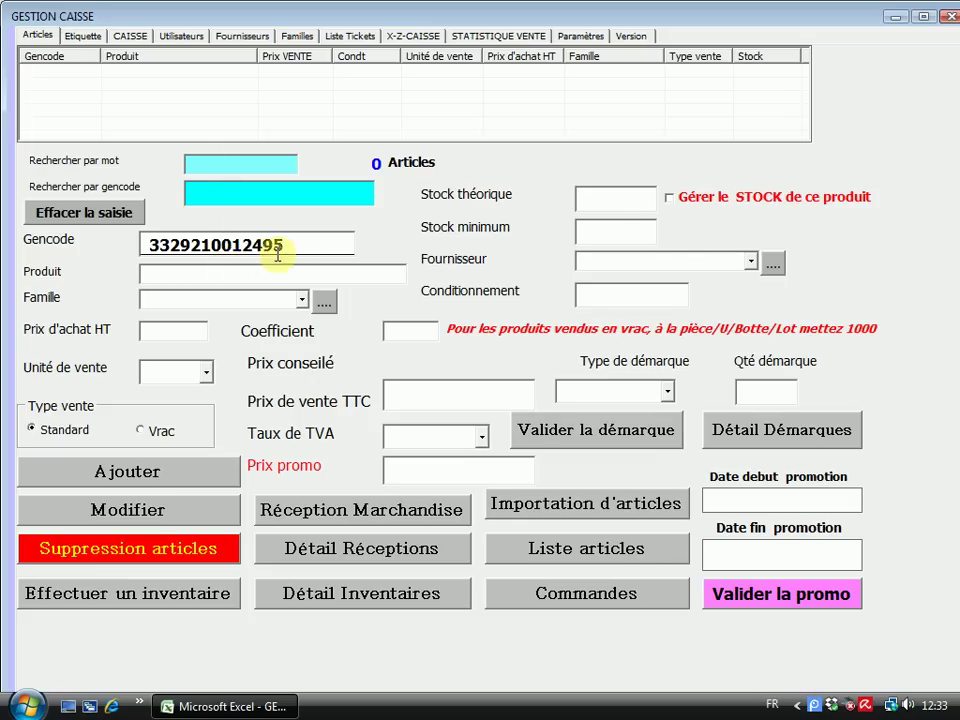
left_click(171, 270)
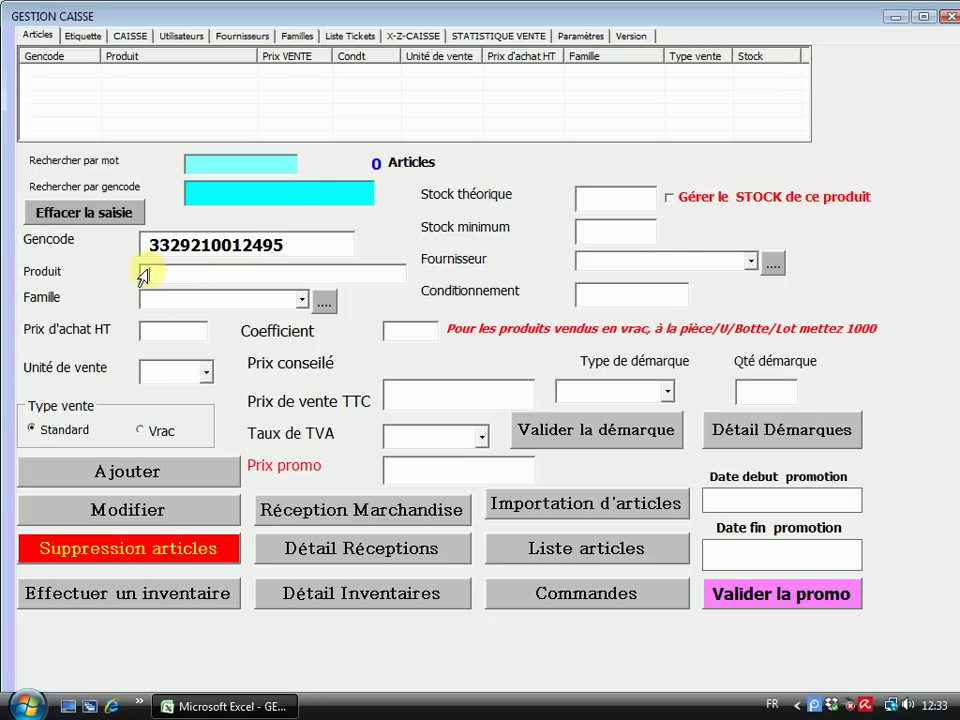
left_click(289, 248)
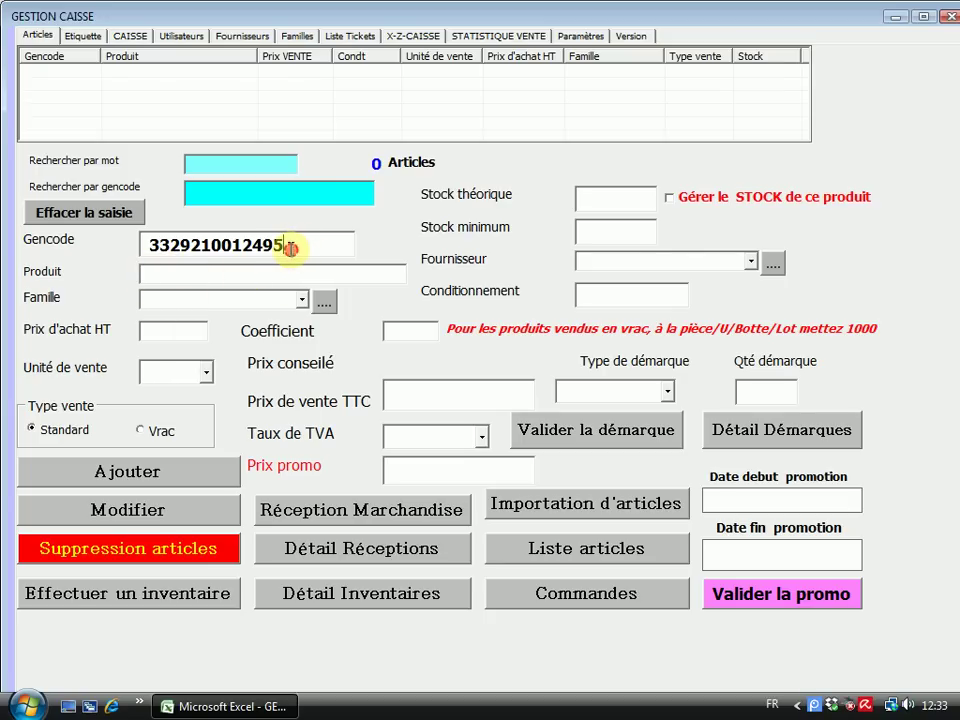
left_click(171, 268)
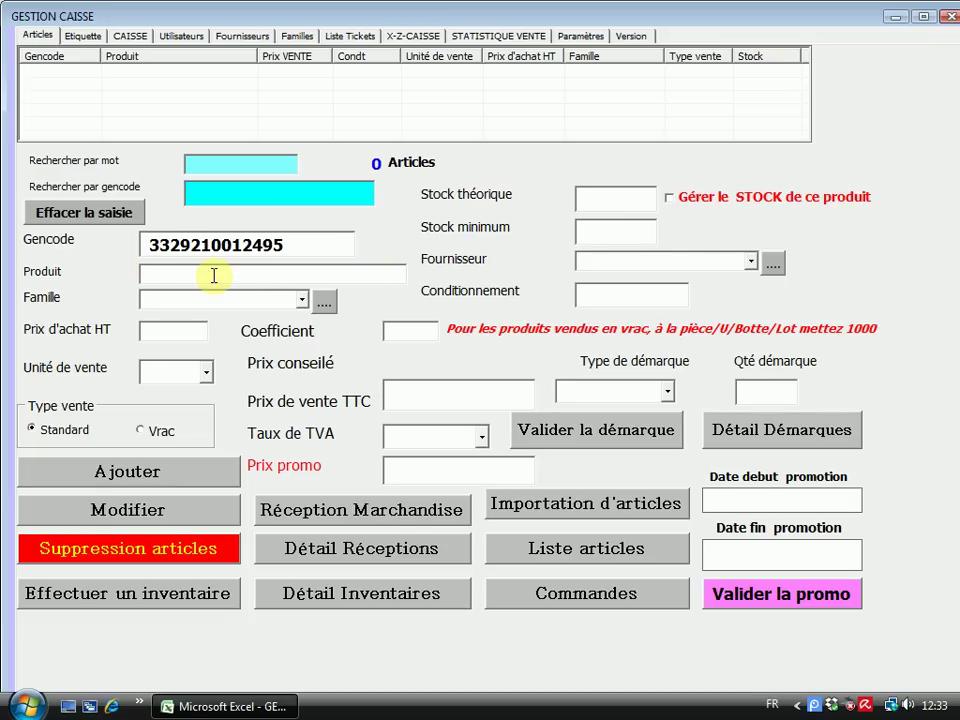
left_click(153, 273)
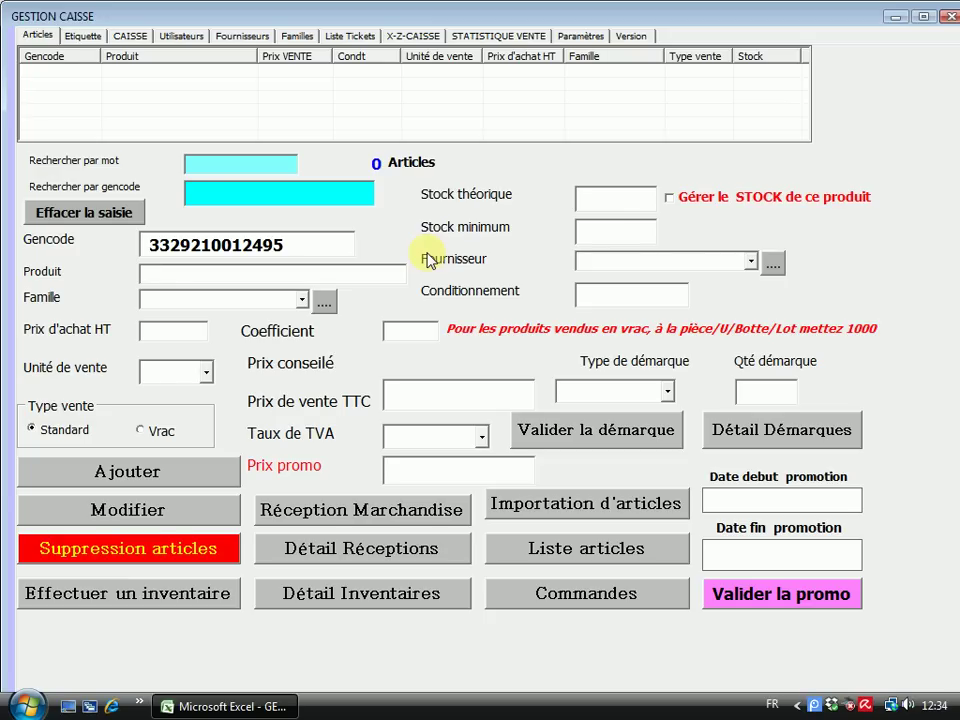
Type the product name PATE D'ARGILE 360G, correcting typos along the way
type("ATE")
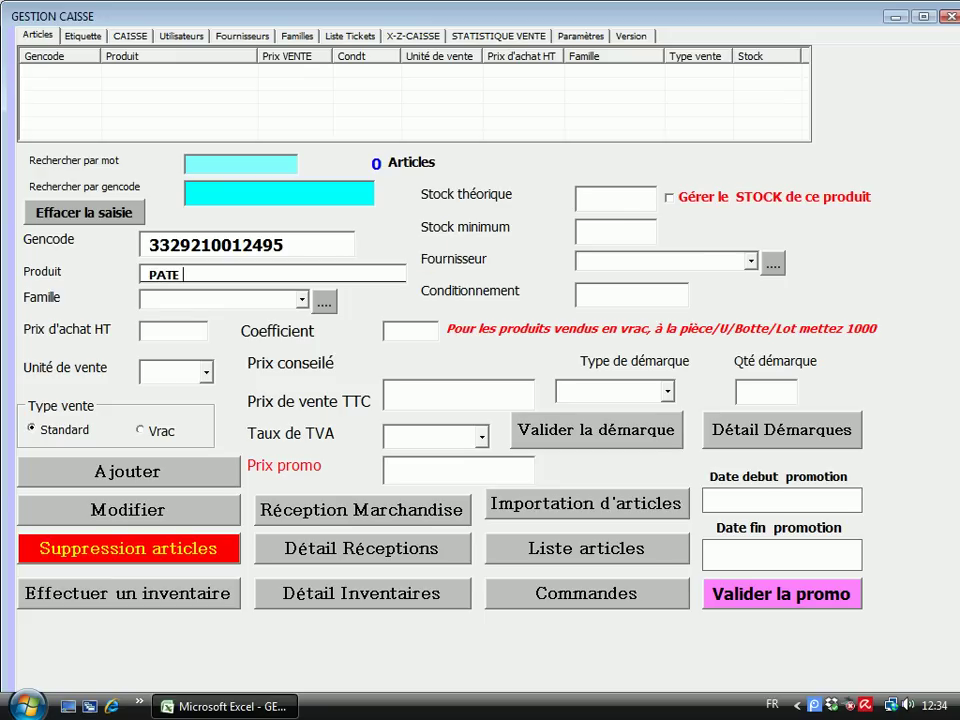
type(" D'ARGILE")
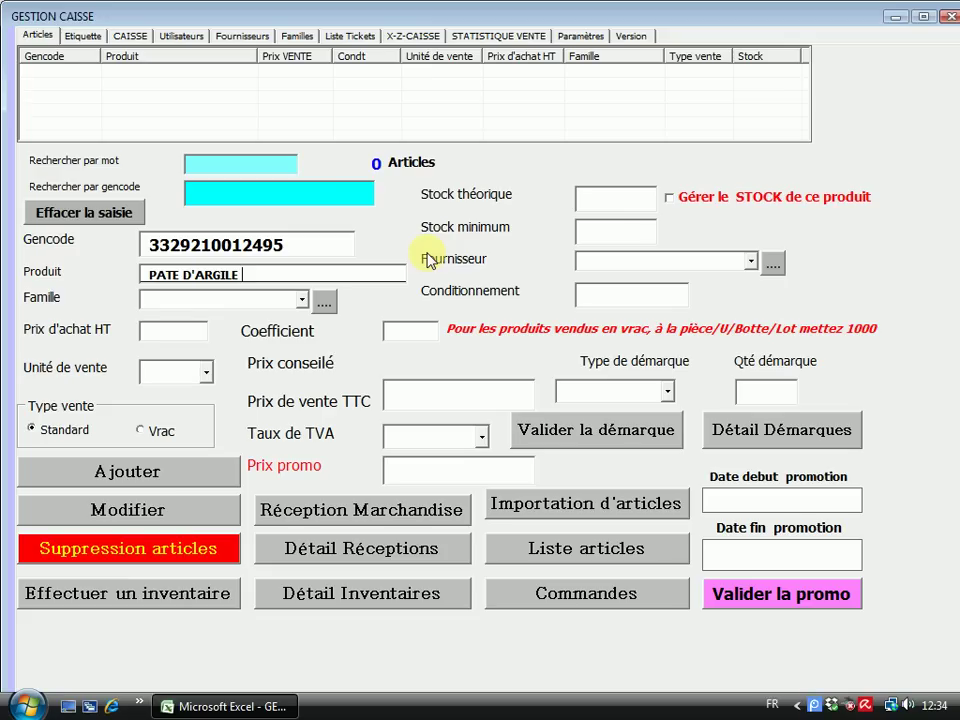
type("360G")
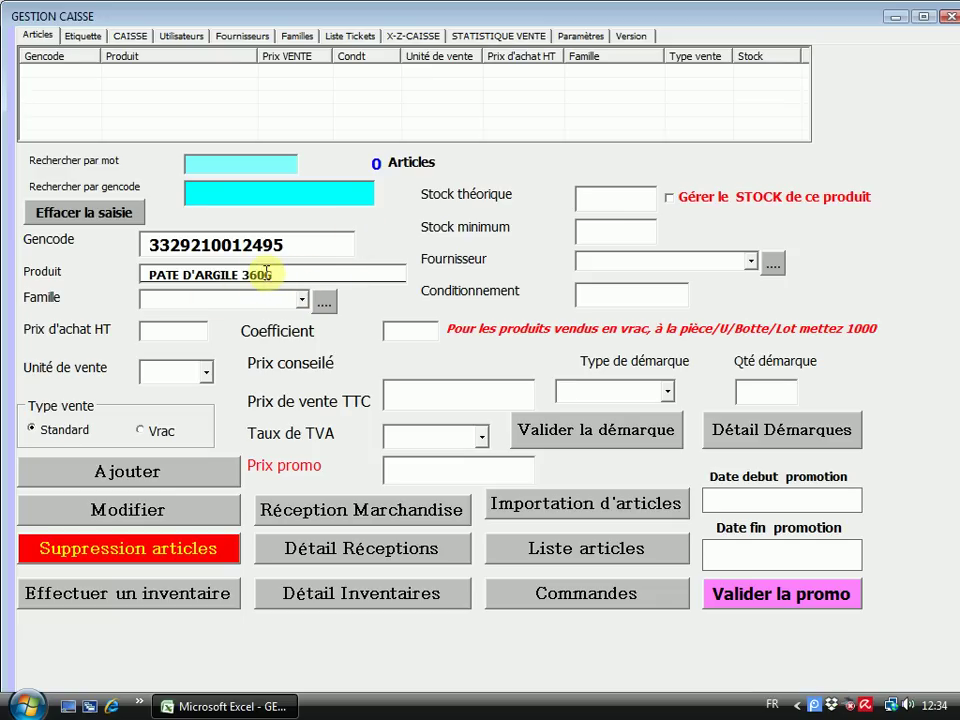
key("BackSpace")
key("BackSpace")
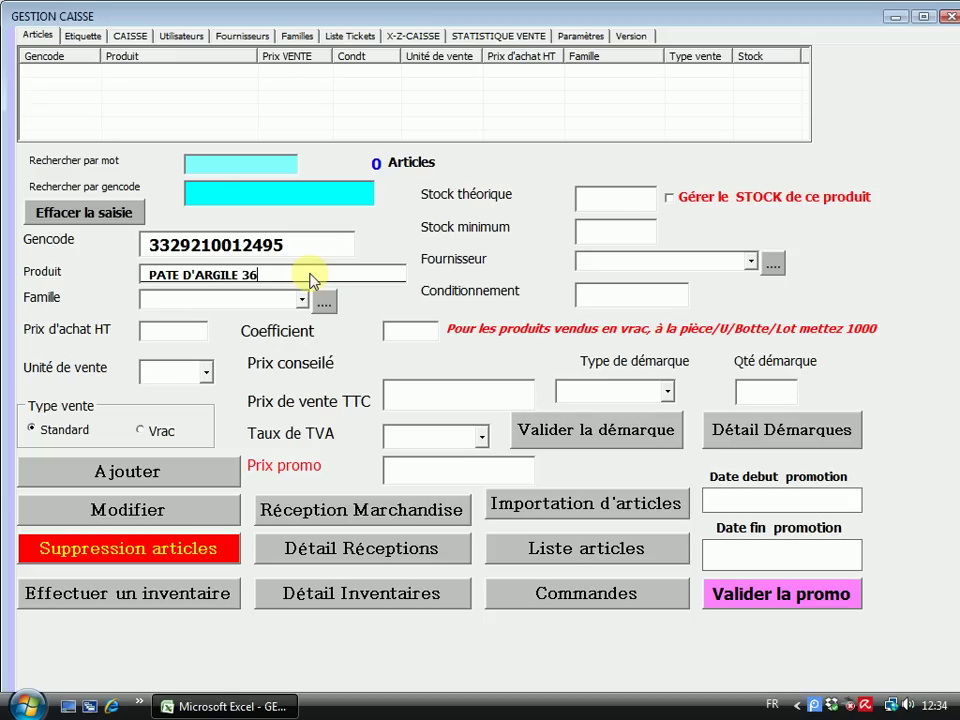
type("5")
key("BackSpace")
type("0G")
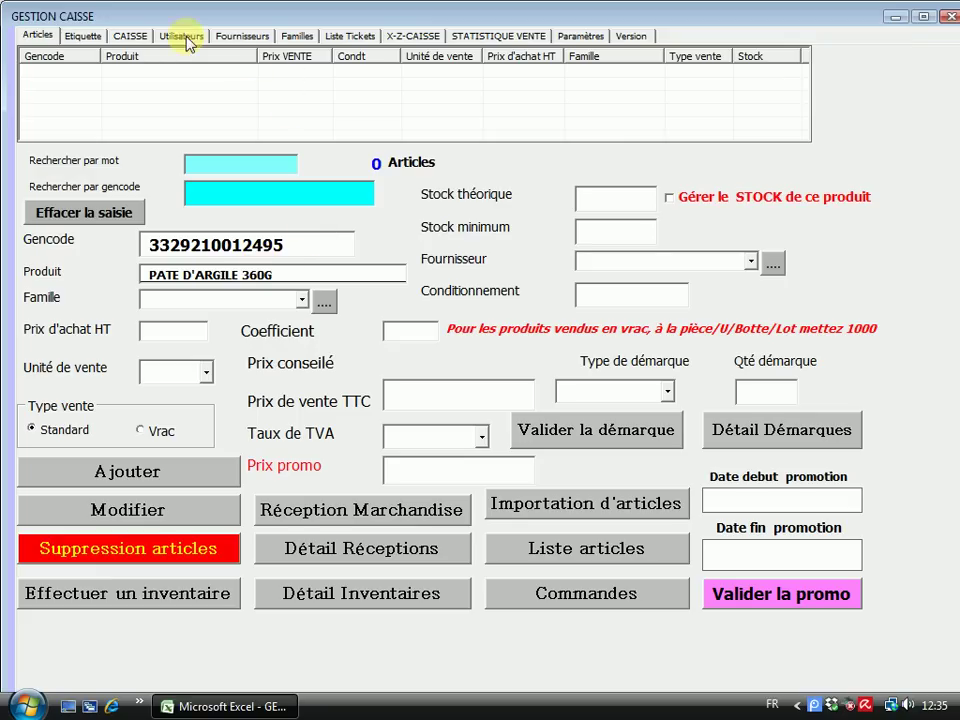
left_click(133, 37)
left_click(539, 70)
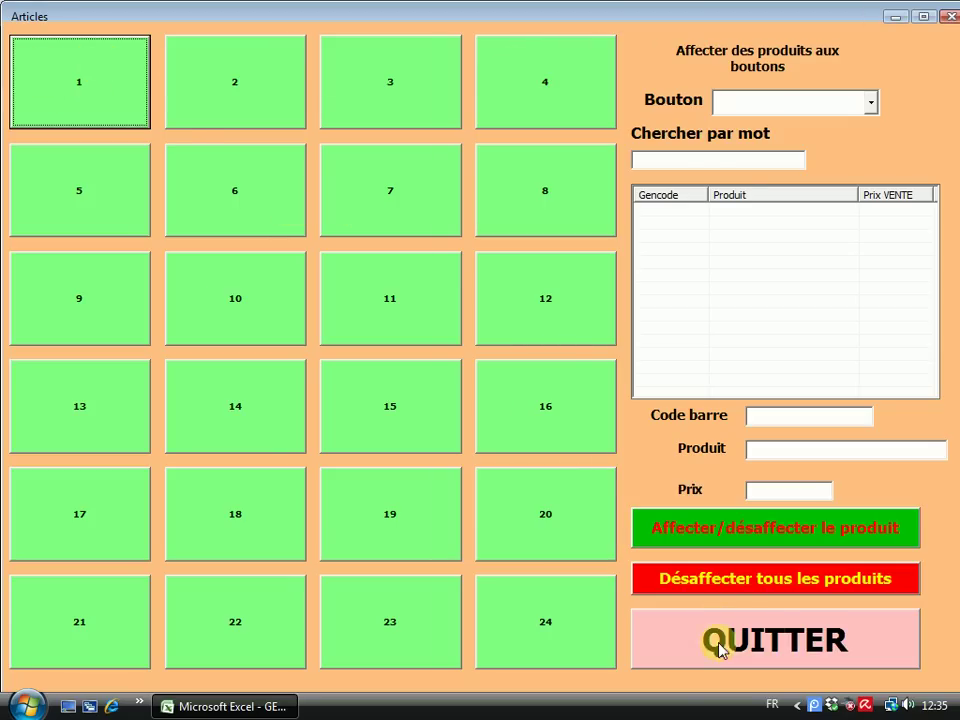
left_click(719, 649)
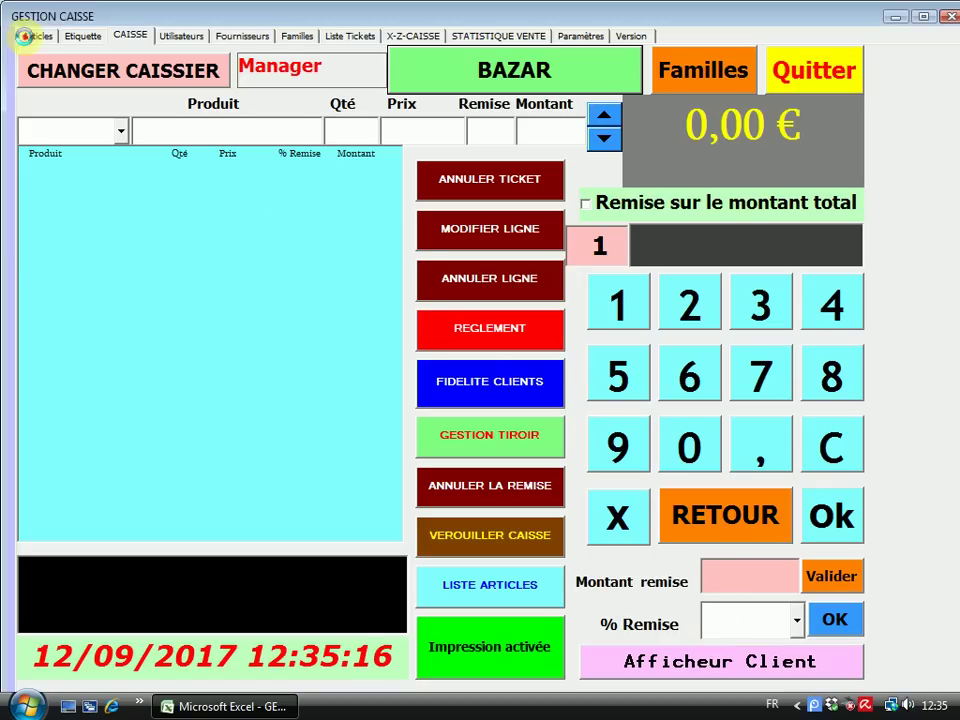
left_click(23, 36)
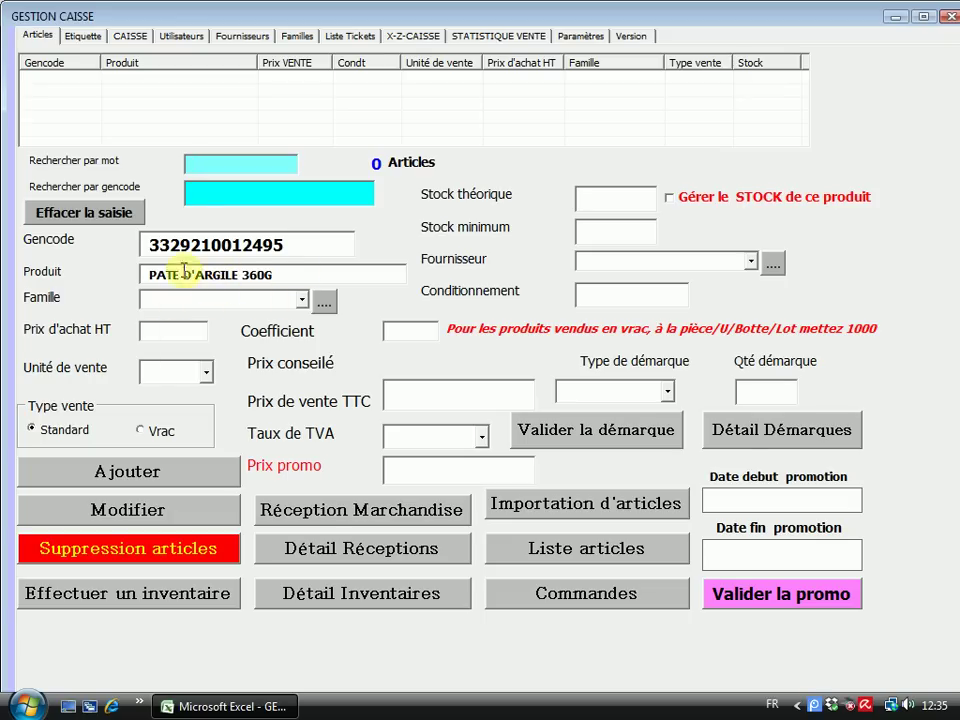
Assign the BAZAR family to the article
left_click(302, 300)
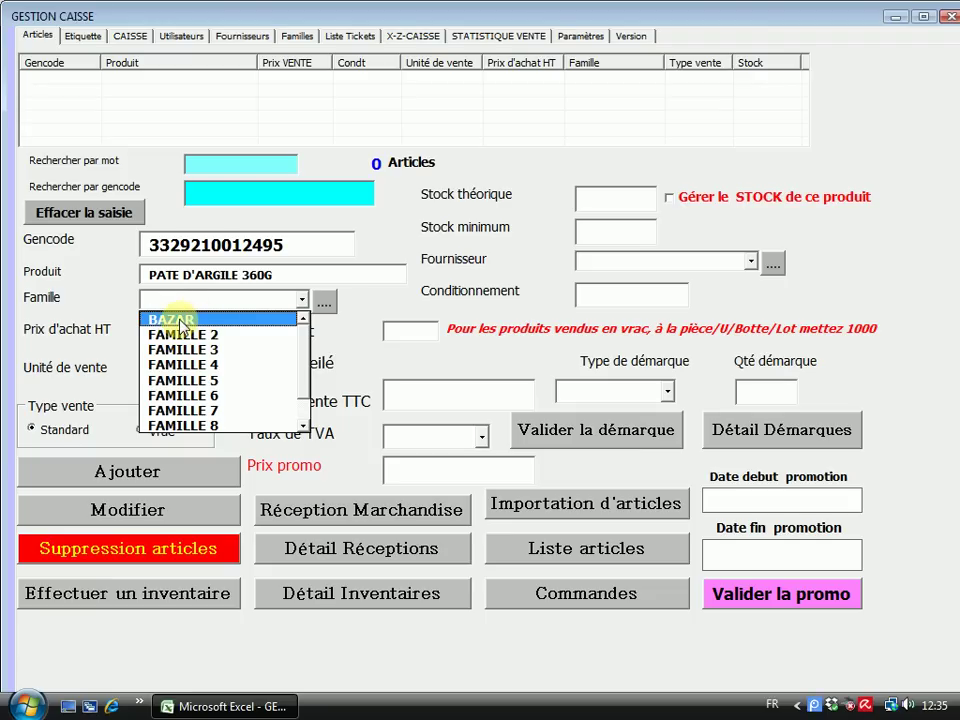
left_click(326, 304)
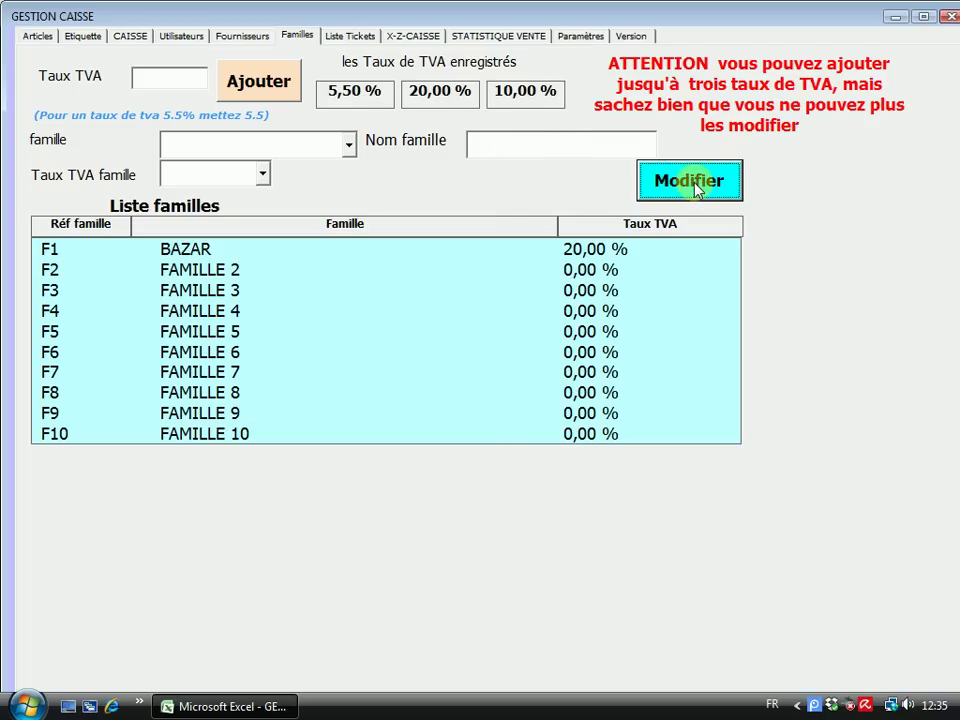
left_click(38, 35)
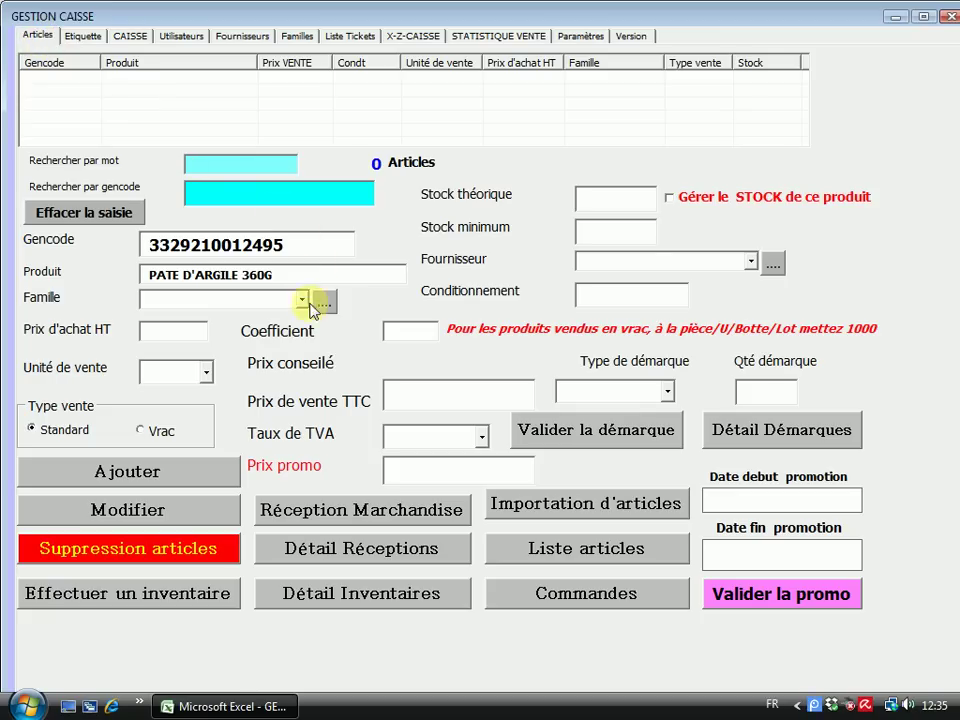
left_click(302, 299)
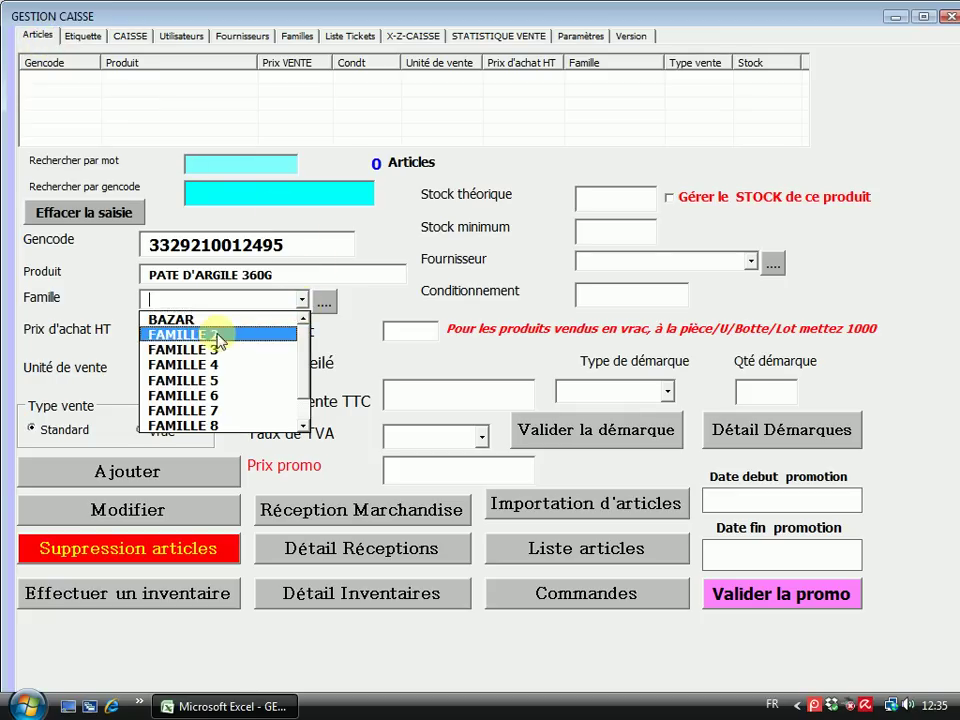
left_click(199, 321)
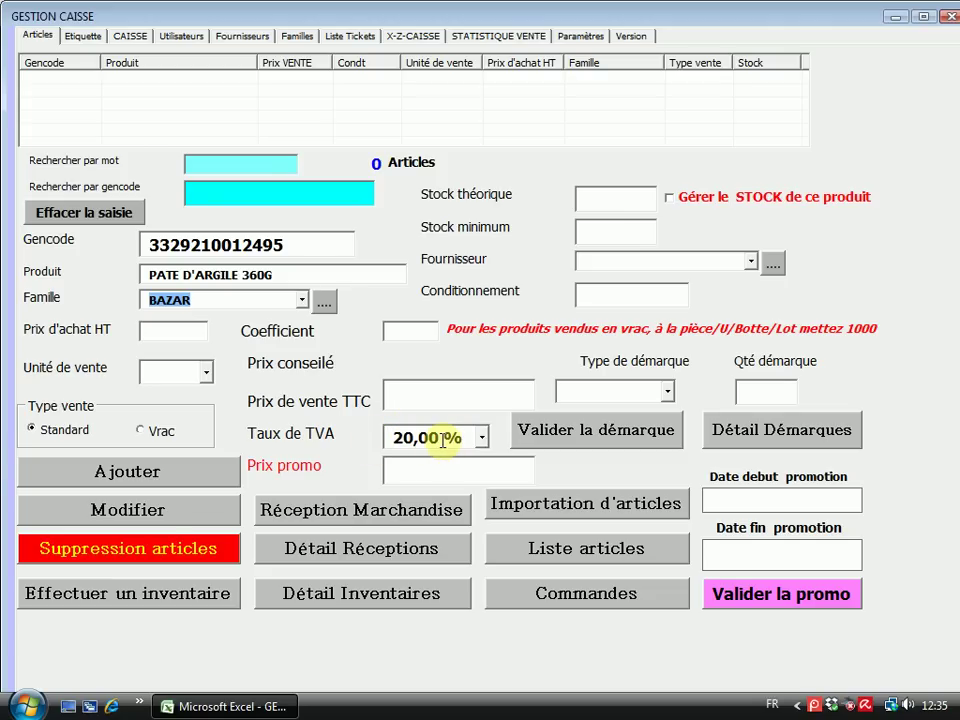
Enter purchase price 1.3, coefficient 2.5 and selling price 3.49 TTC
left_click(148, 330)
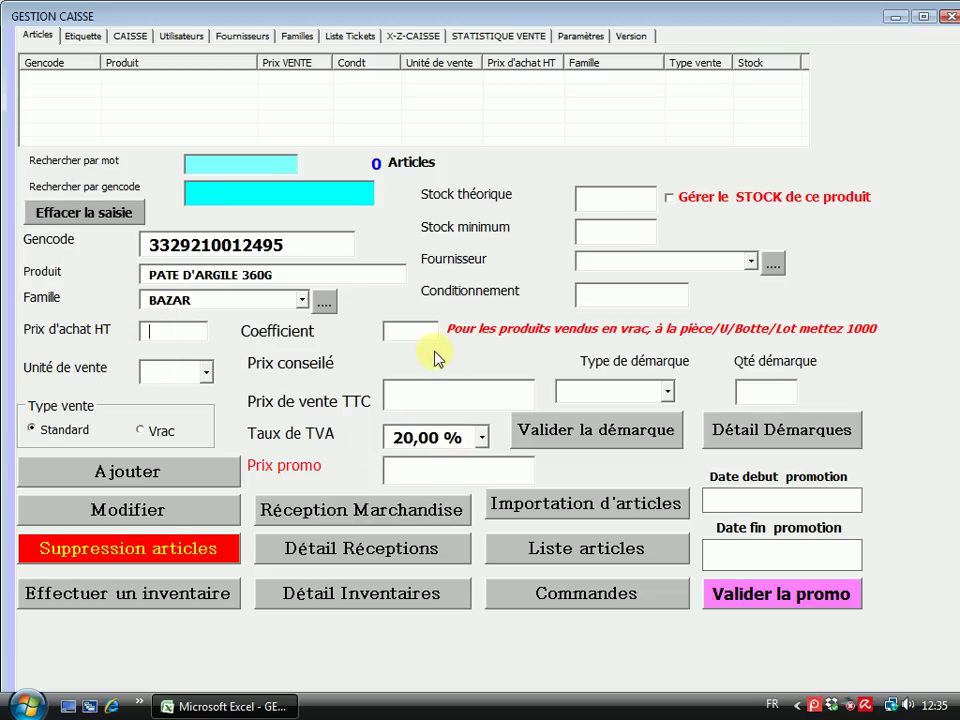
type("1.3")
left_click(398, 331)
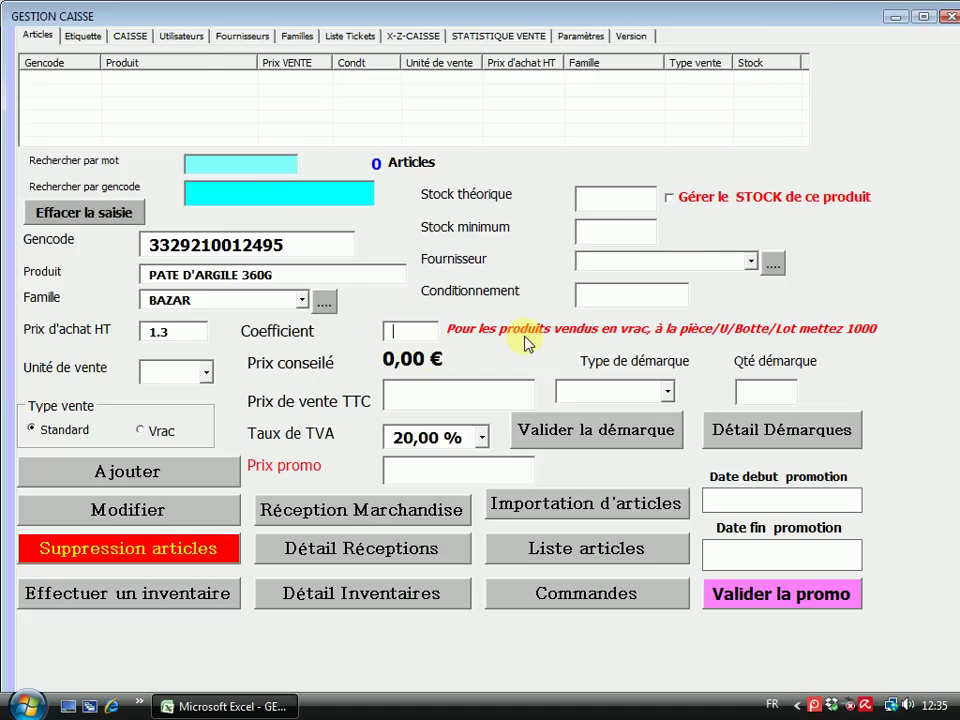
type("2.5")
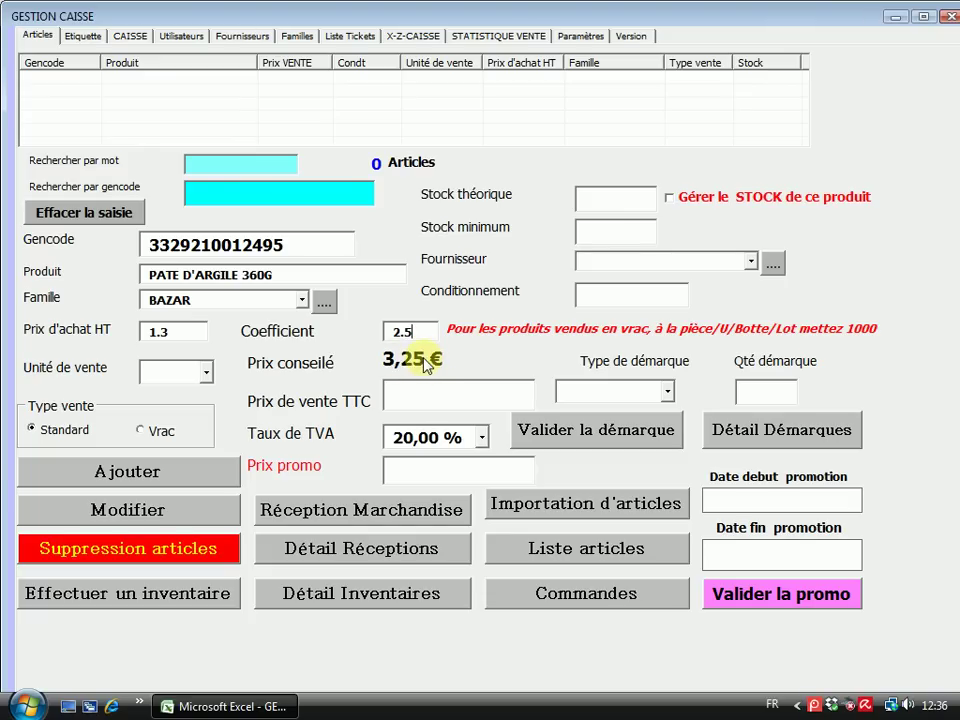
left_click(406, 399)
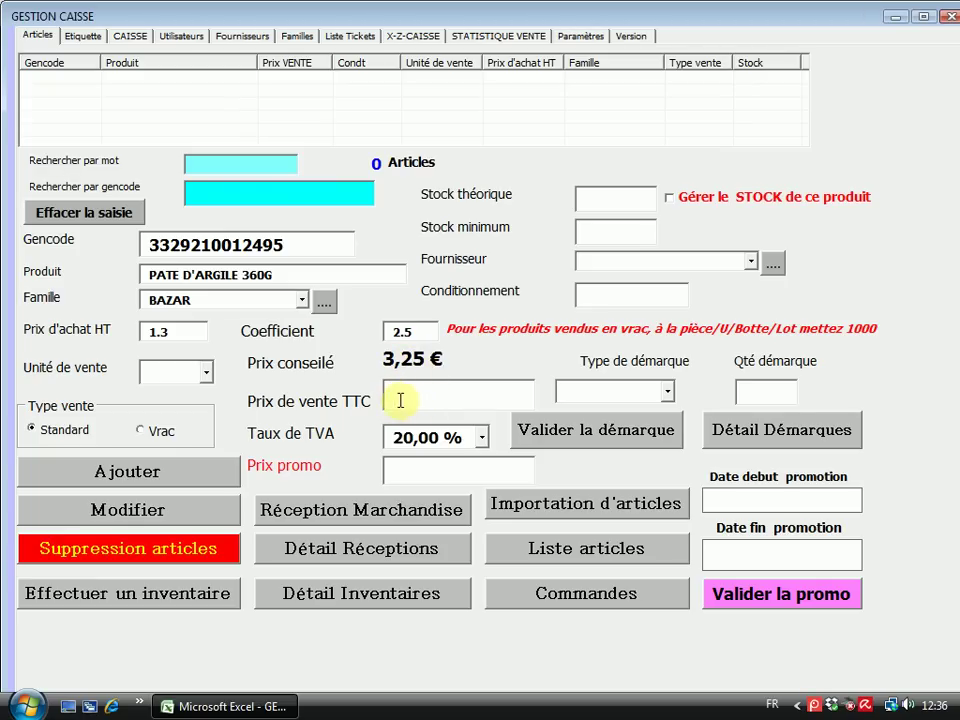
type("3.49")
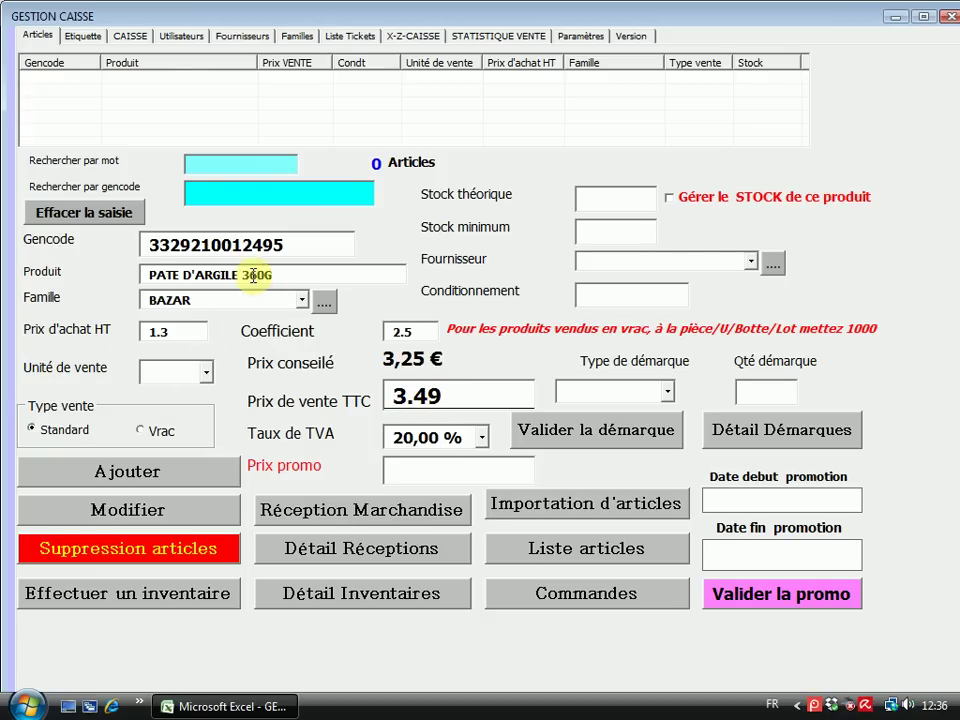
left_click(206, 372)
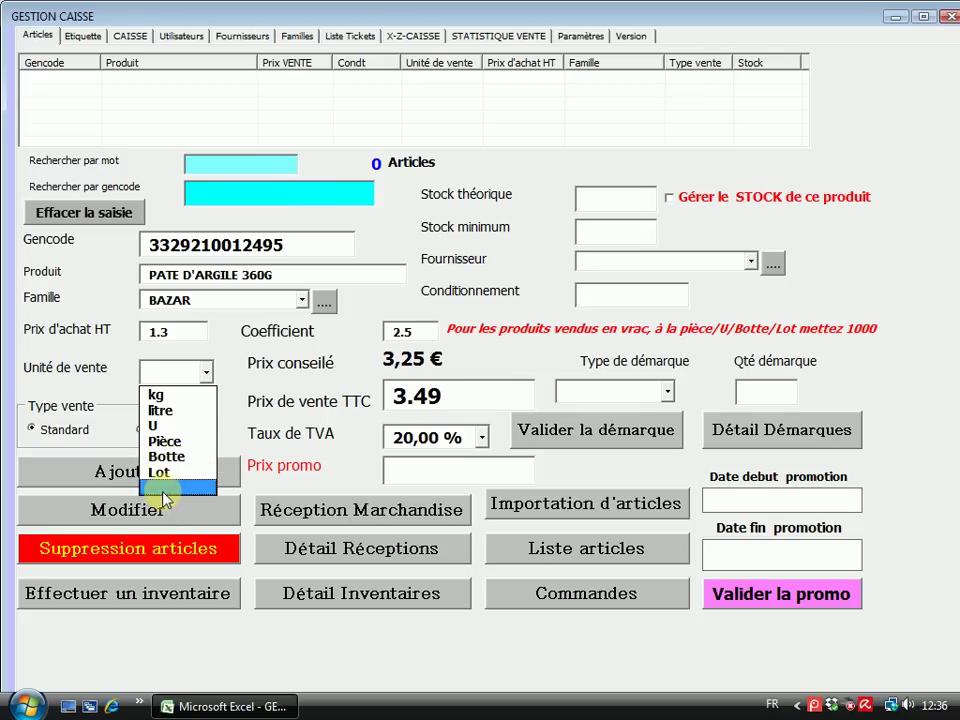
Sell the article by kg and track its stock at 20 with minimum 5
left_click(165, 395)
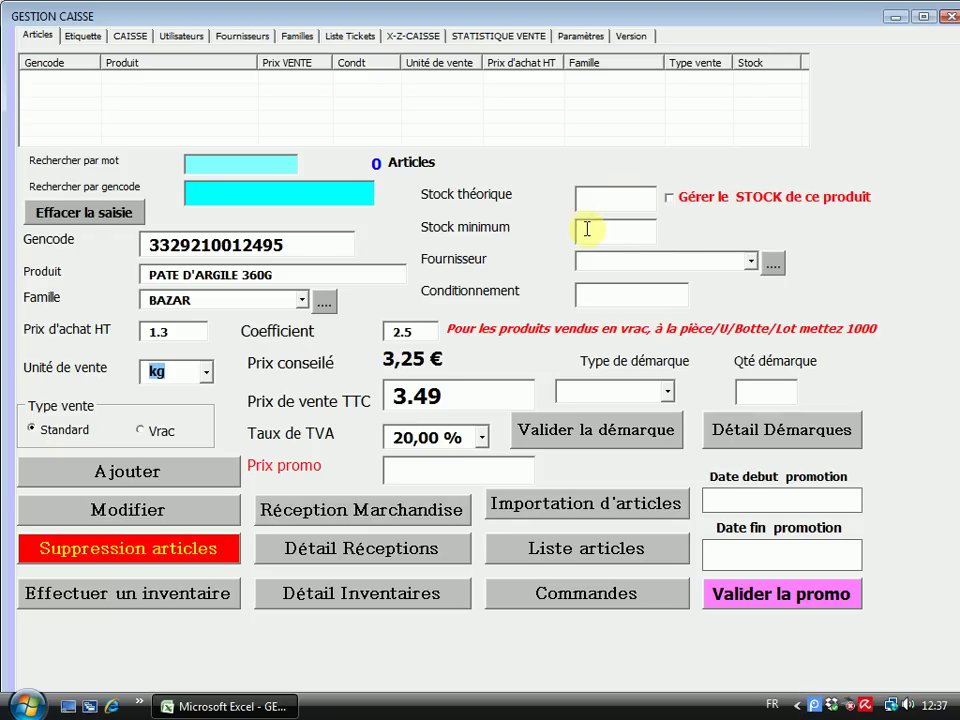
left_click(669, 201)
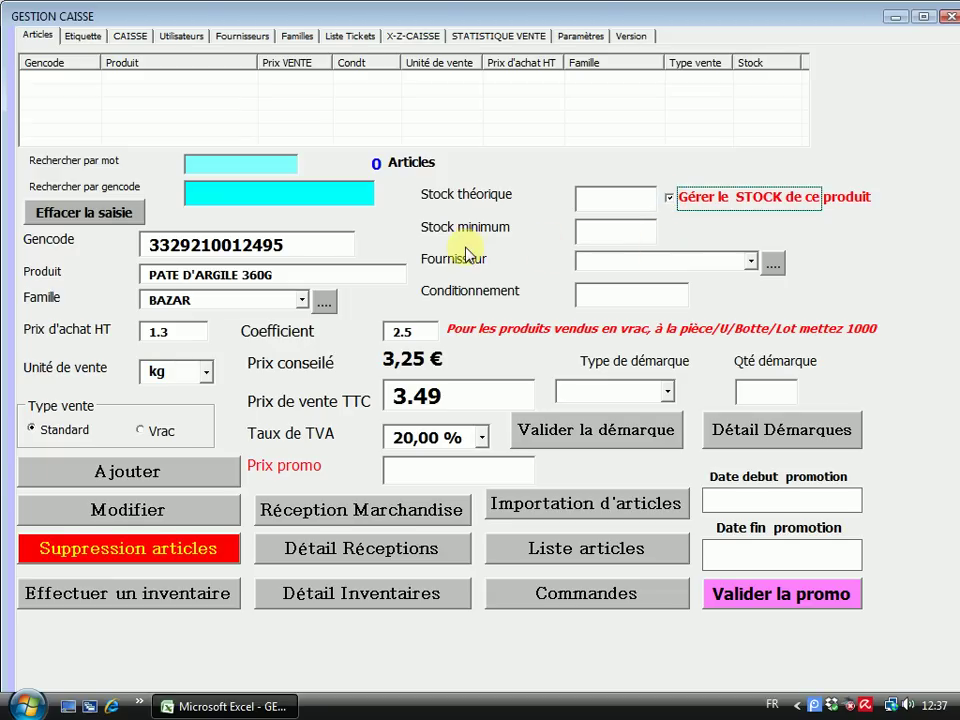
left_click(619, 205)
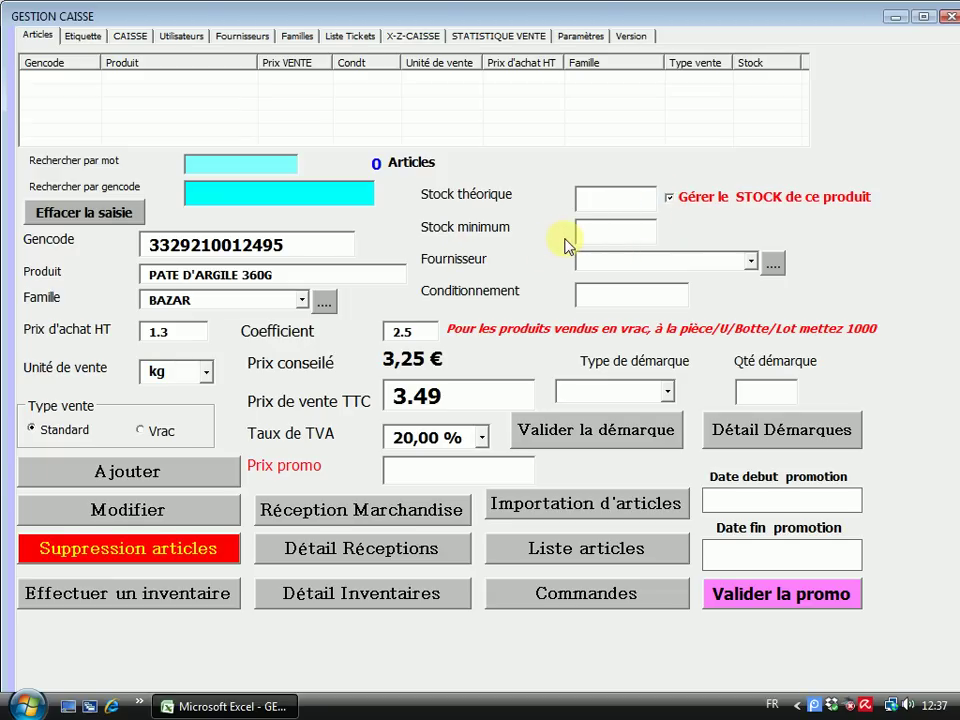
type("20")
left_click(604, 229)
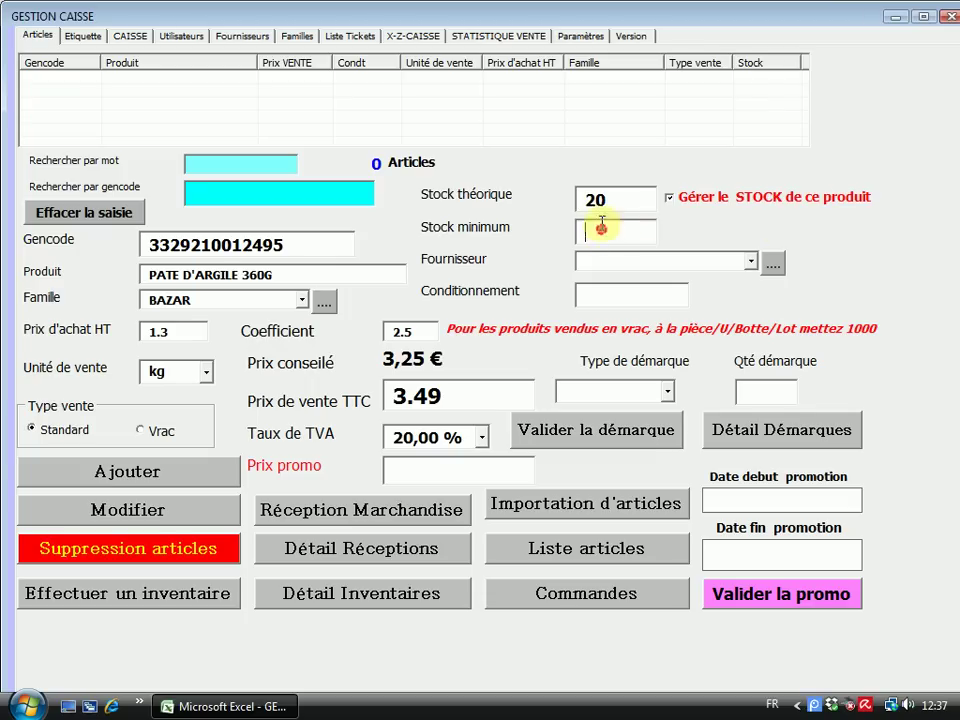
type("5")
Open the Fournisseurs supplier page from the Fournisseur field
left_click(694, 214)
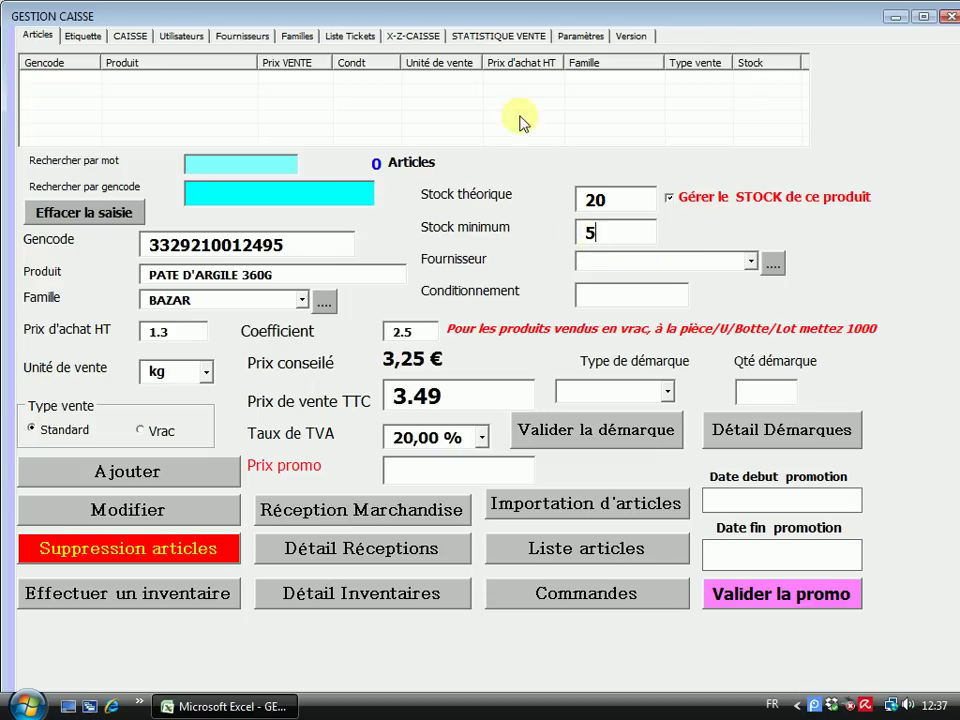
left_click(750, 223)
left_click(776, 266)
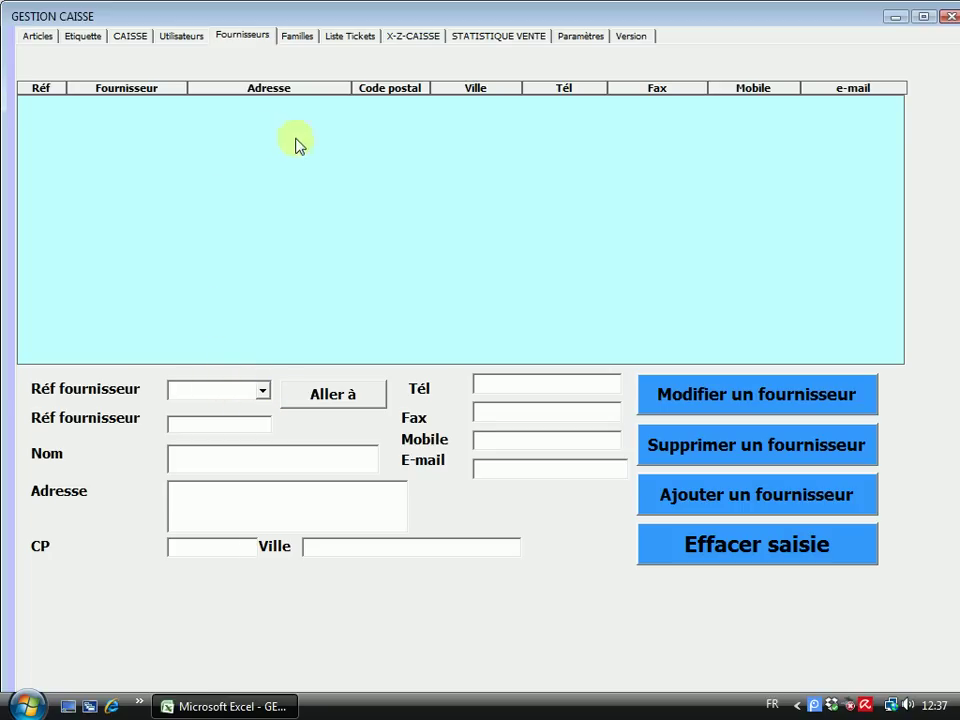
Enter new supplier FR1 with name FOURNISSEUR 1 and address ADRESSE FOURNIS
left_click(262, 391)
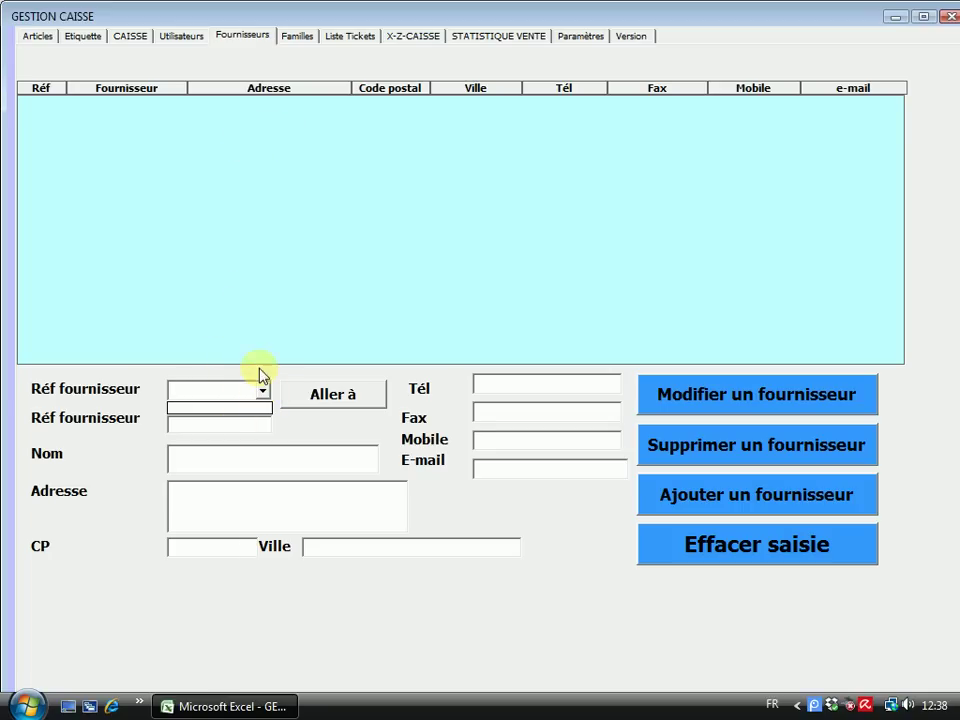
left_click(277, 367)
left_click(184, 423)
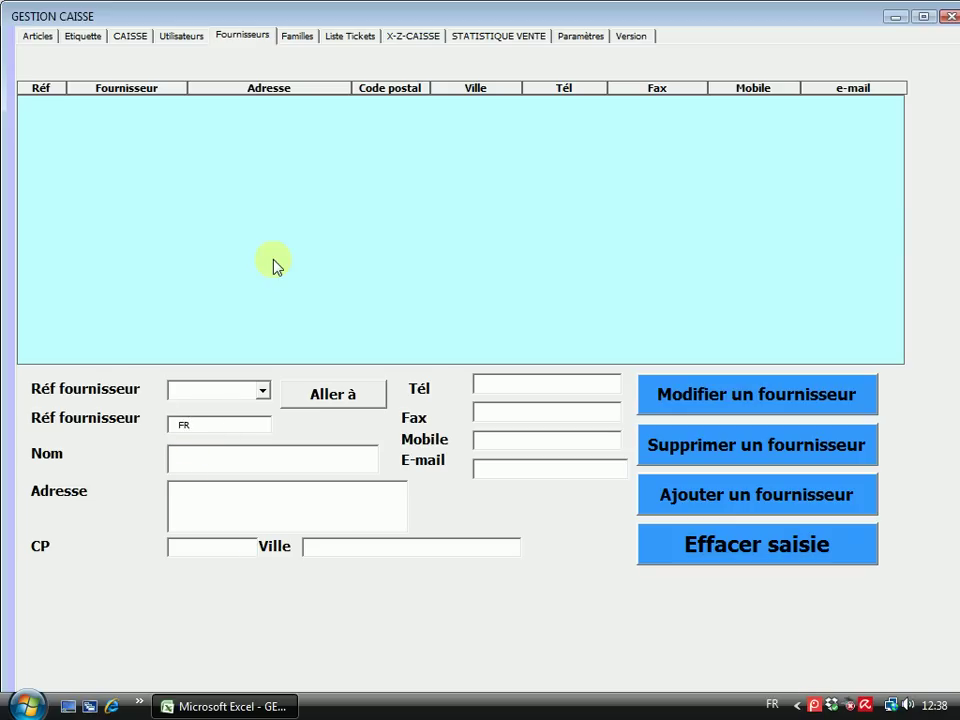
left_click(180, 456)
type("FOURNISSEUR 1")
left_click(199, 489)
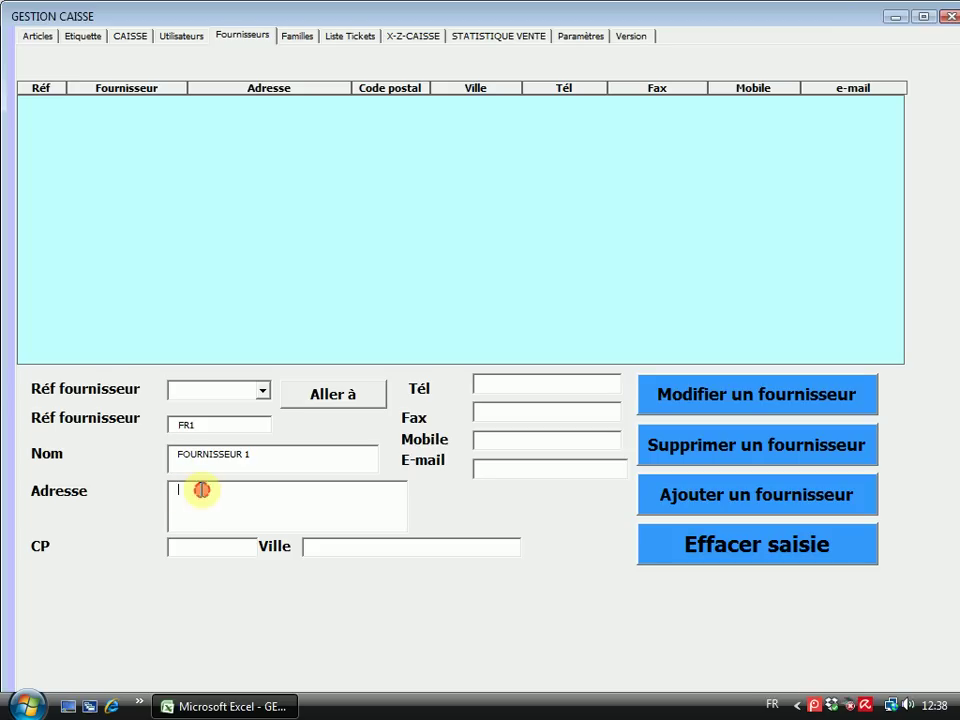
type("ADRESSE FOURNISSEUR 1")
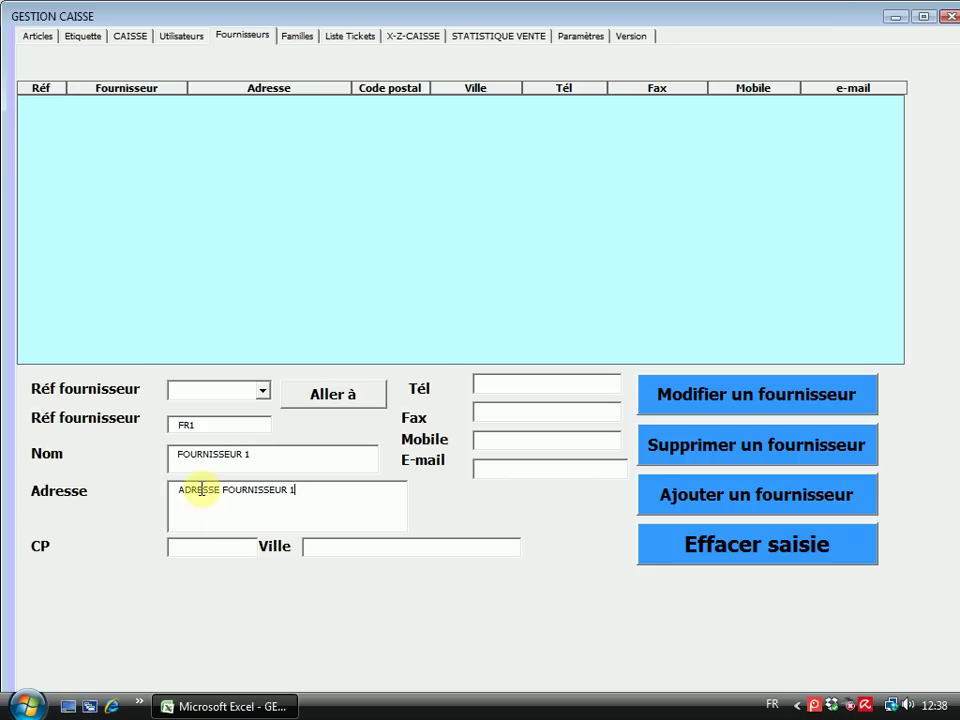
Fill postal code 13000 and city MARSEILLE, then try adding the supplier again
left_click(206, 549)
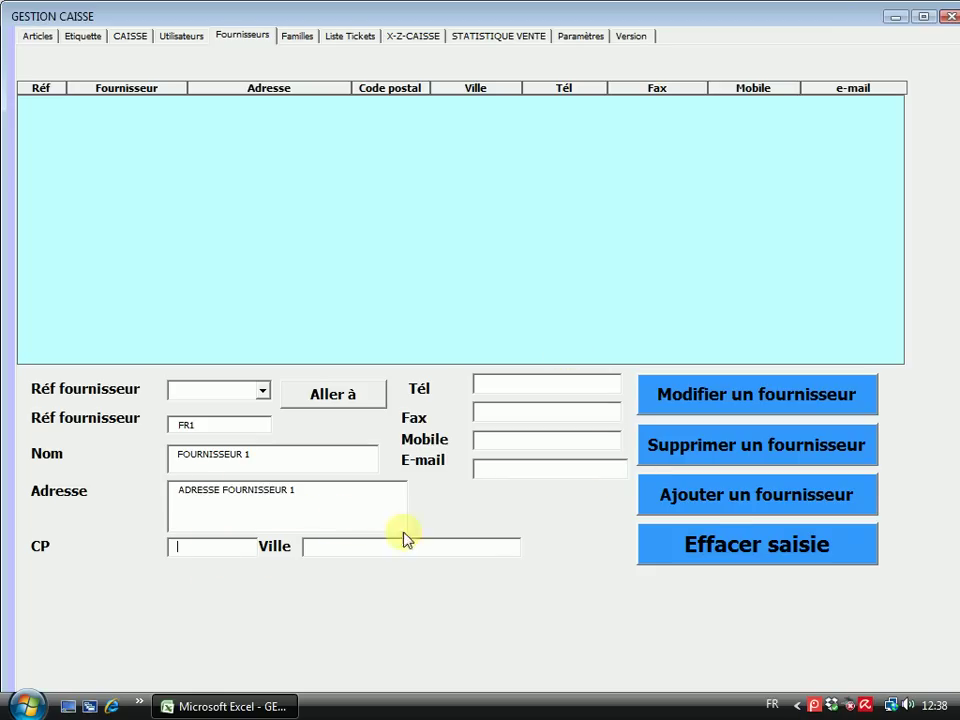
left_click(741, 498)
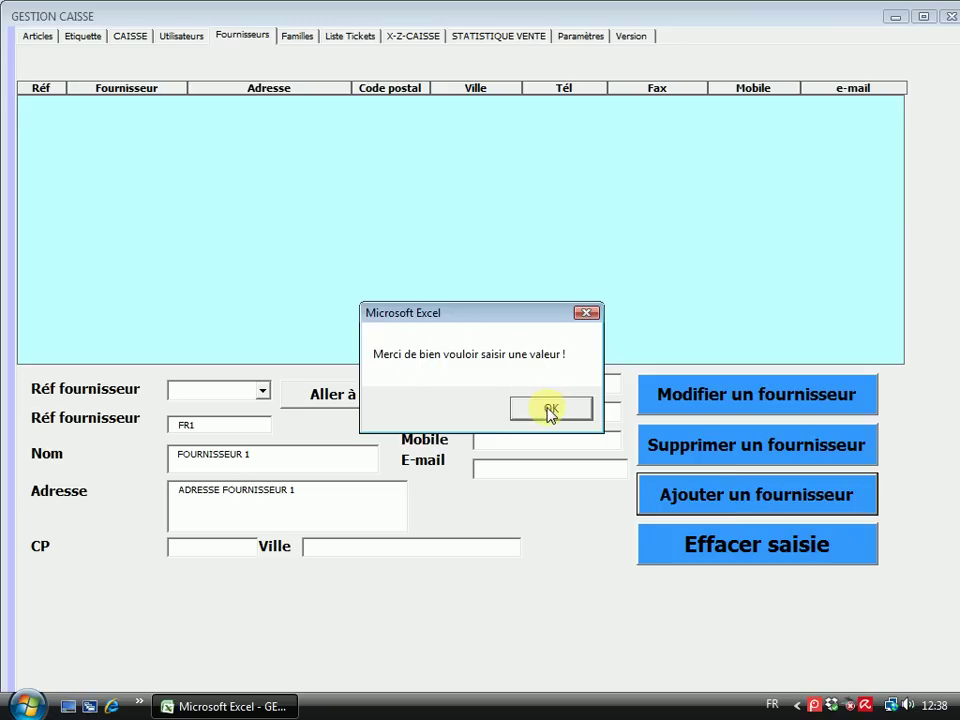
left_click(550, 407)
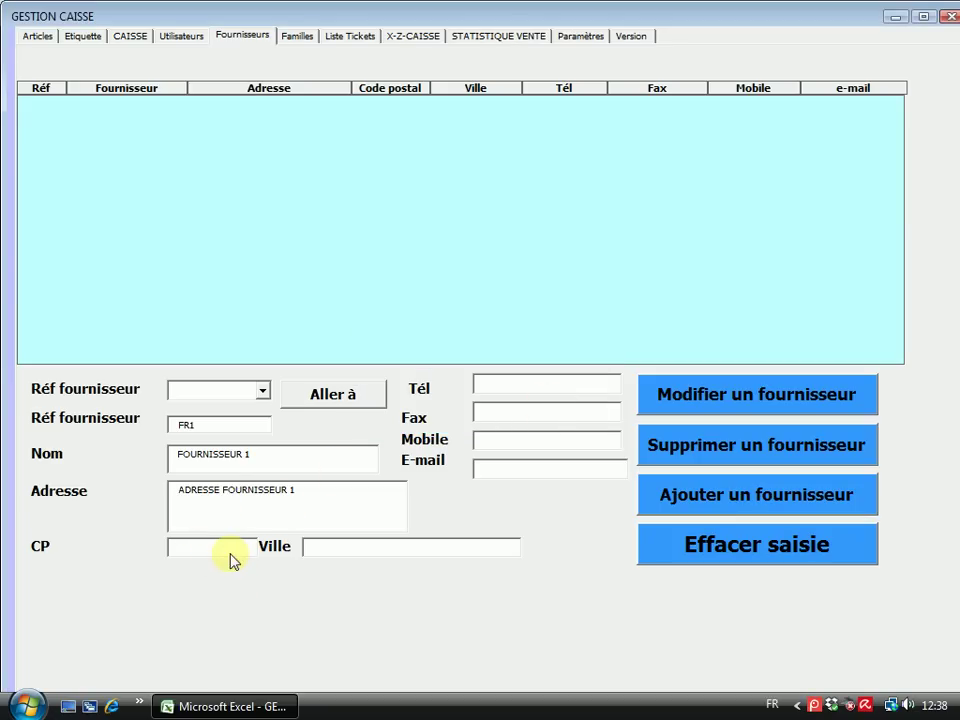
type("130")
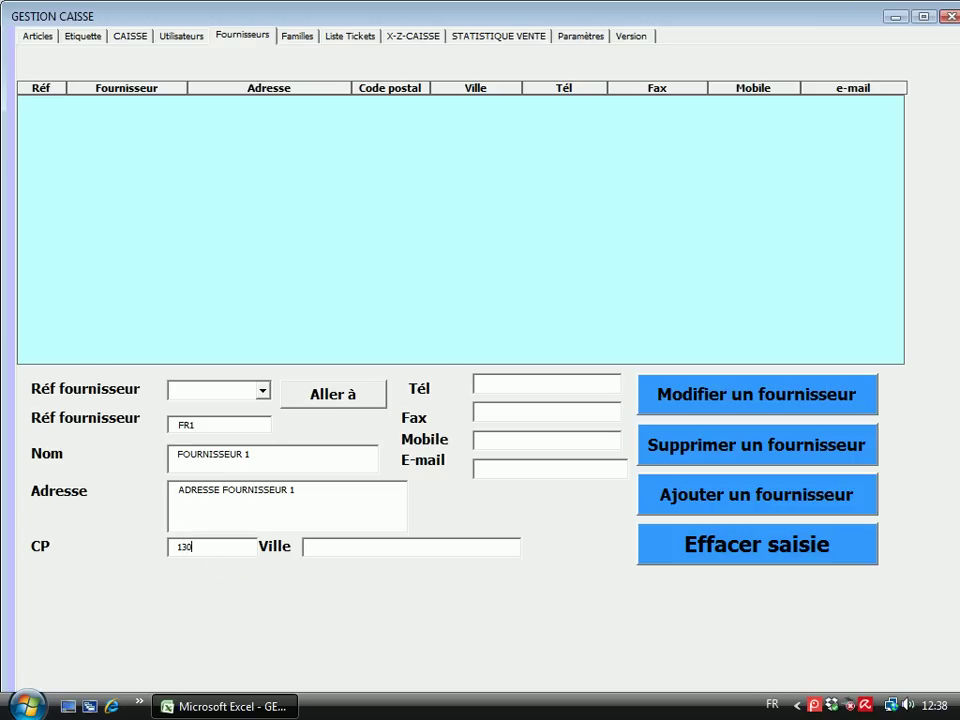
type("000")
key("BackSpace")
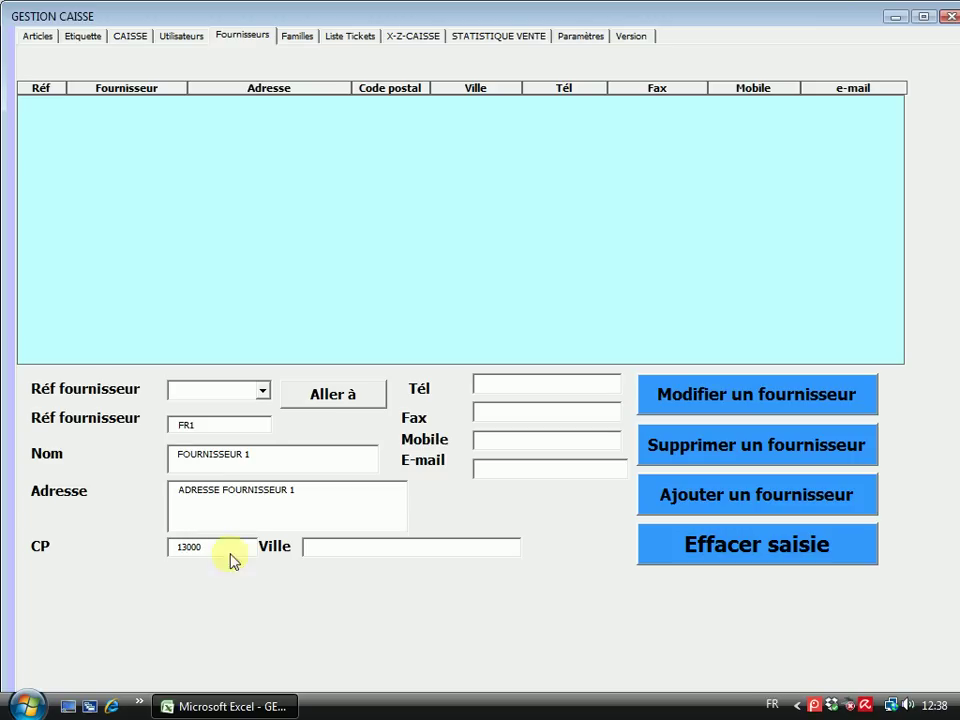
left_click(319, 546)
type("MARSEILLE")
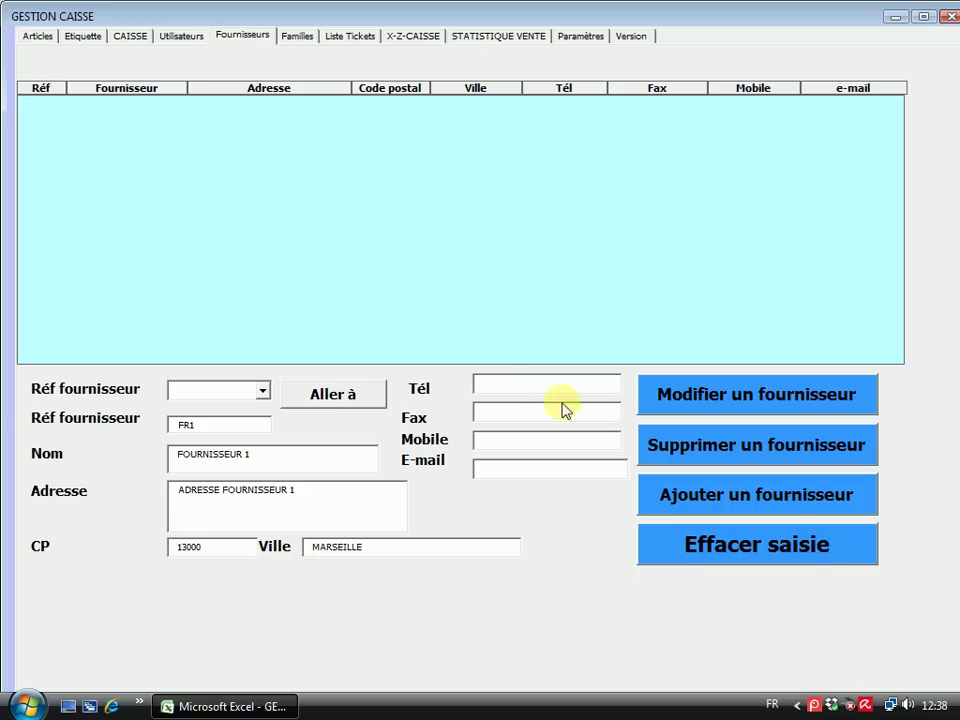
left_click(765, 505)
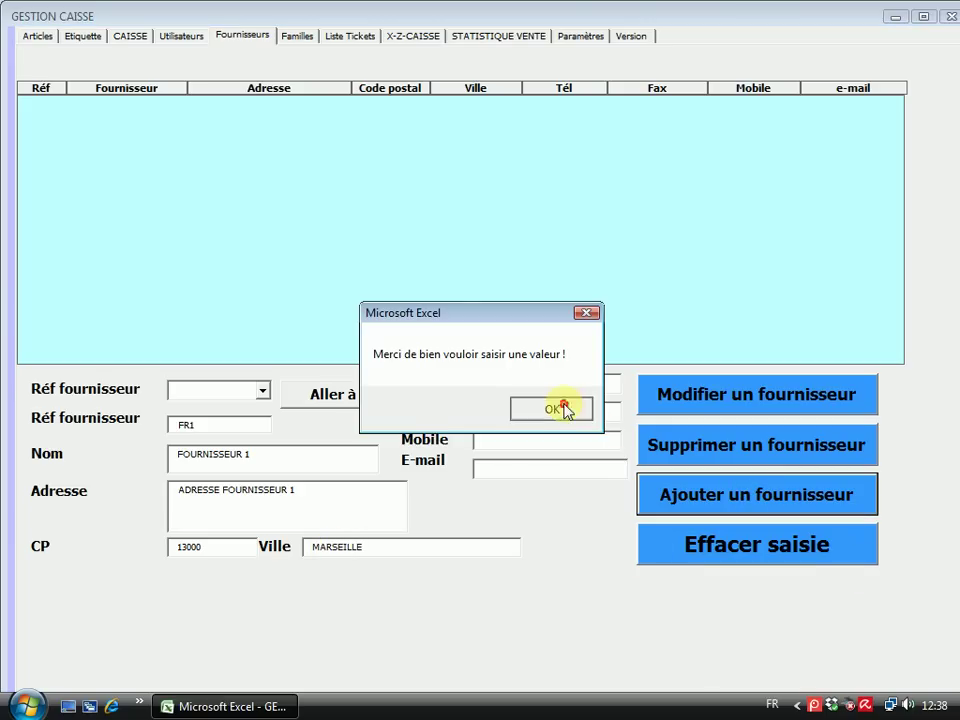
Dismiss the missing-value warning and enter the supplier's phone, fax and mobile numbers
left_click(562, 407)
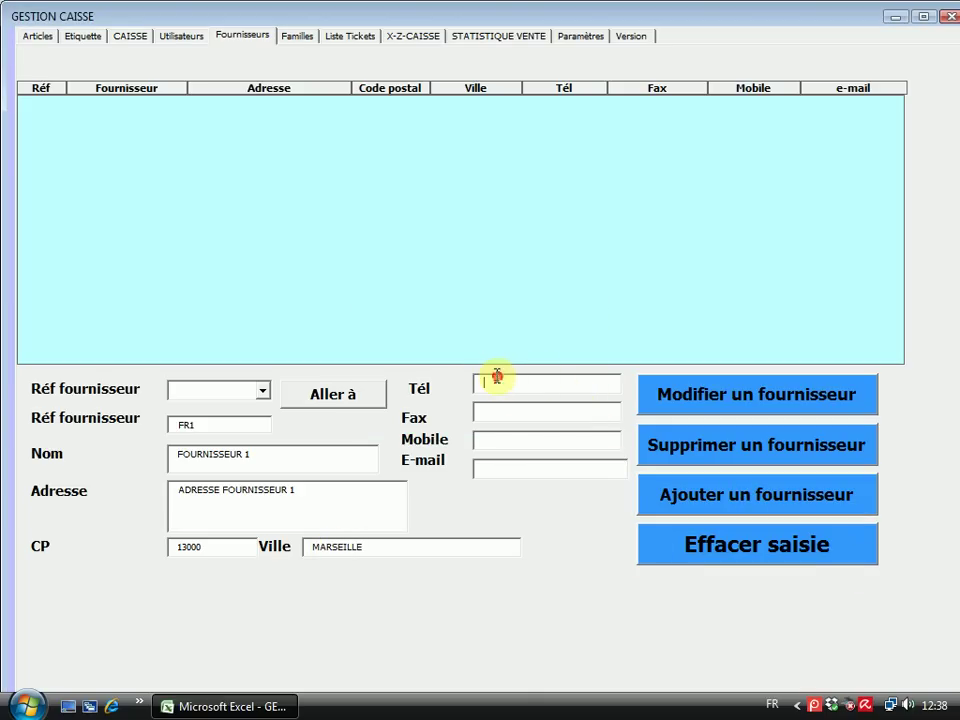
type("0491000001")
left_click(522, 413)
type("0")
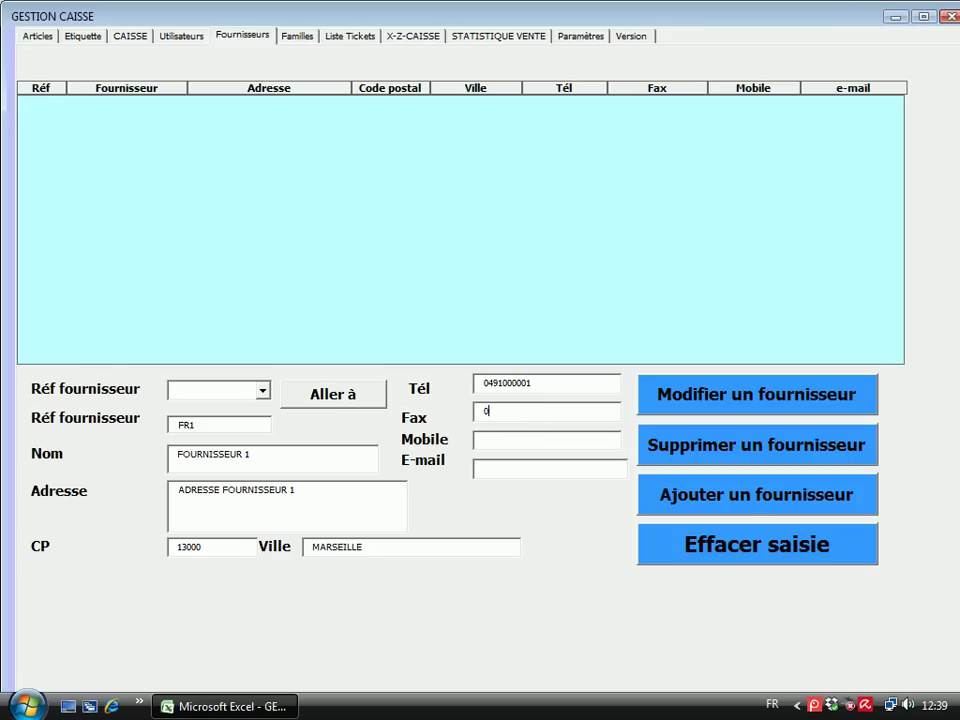
type("494000002")
left_click(511, 436)
type("06000003")
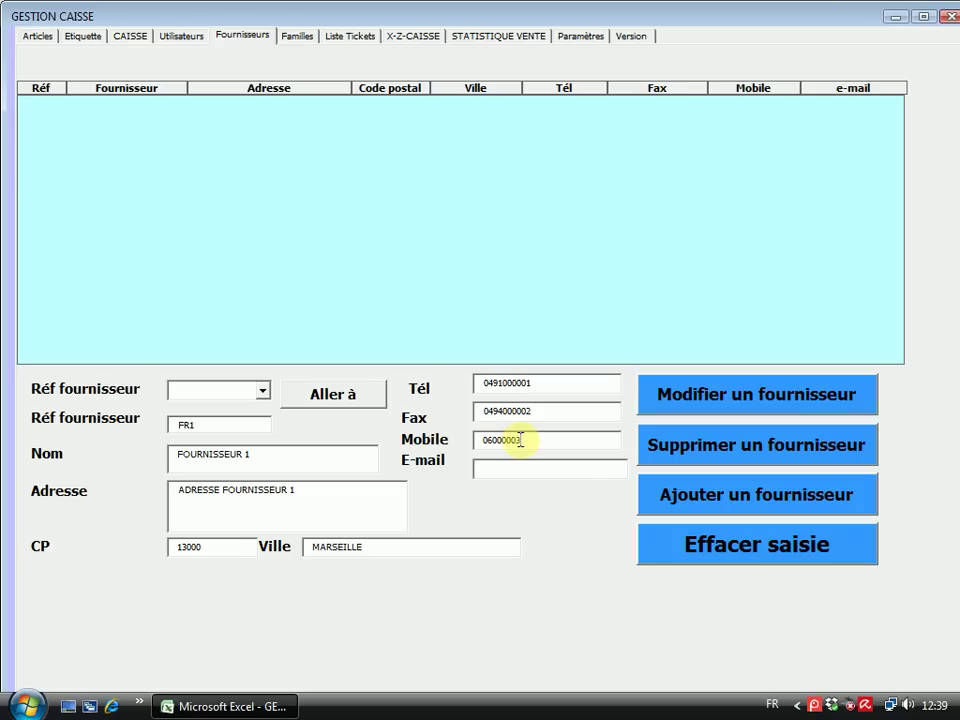
type("04")
Enter the supplier's e-mail address and save FR1 to the supplier list
left_click(489, 469)
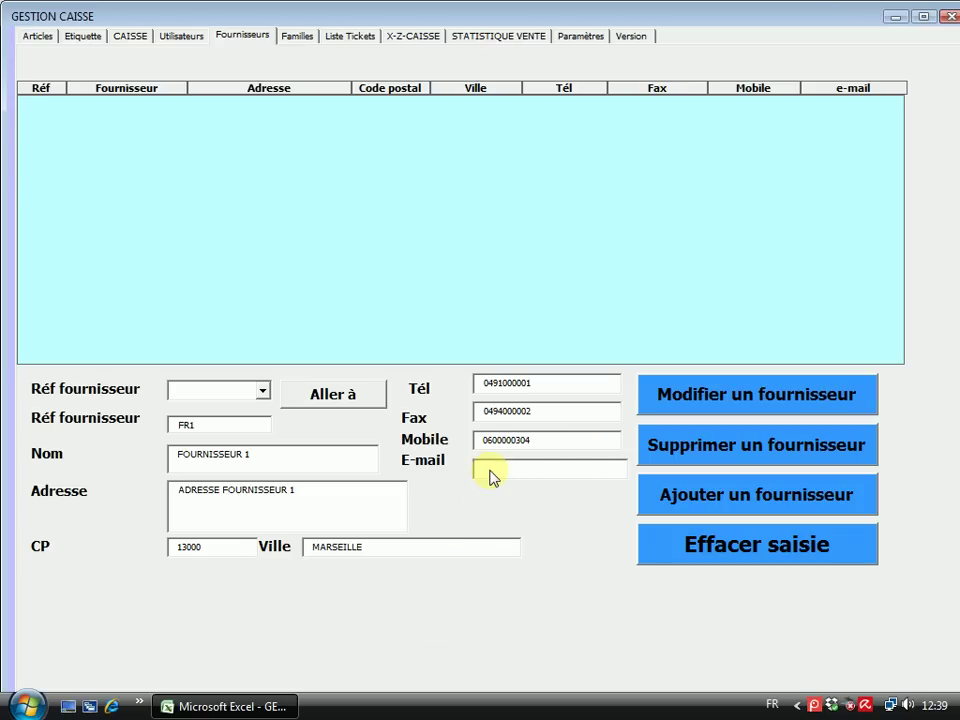
left_click(692, 450)
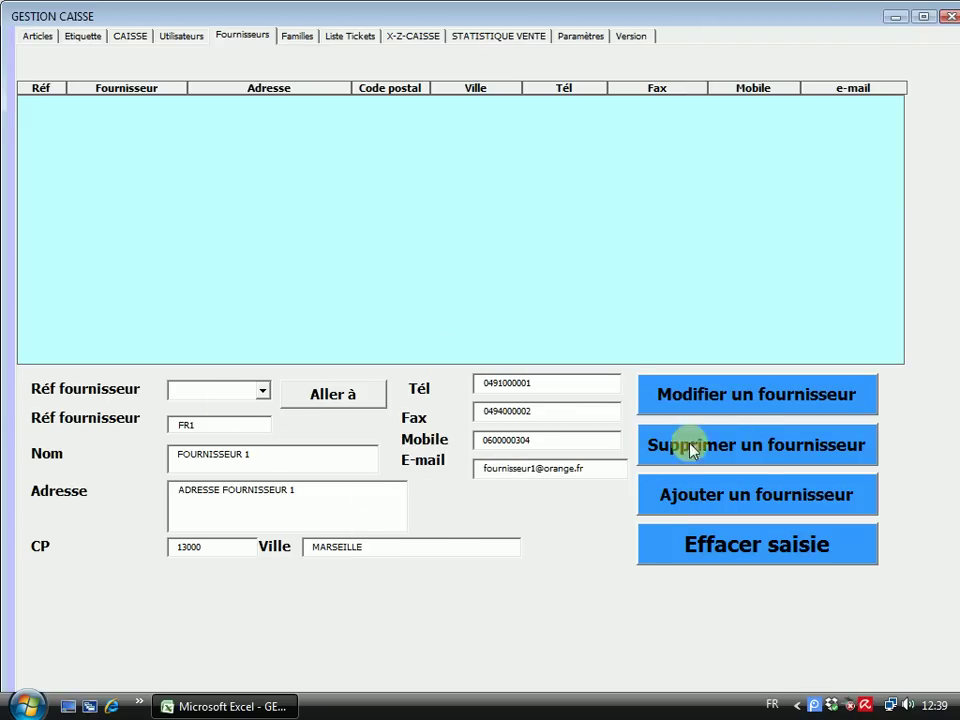
left_click(750, 496)
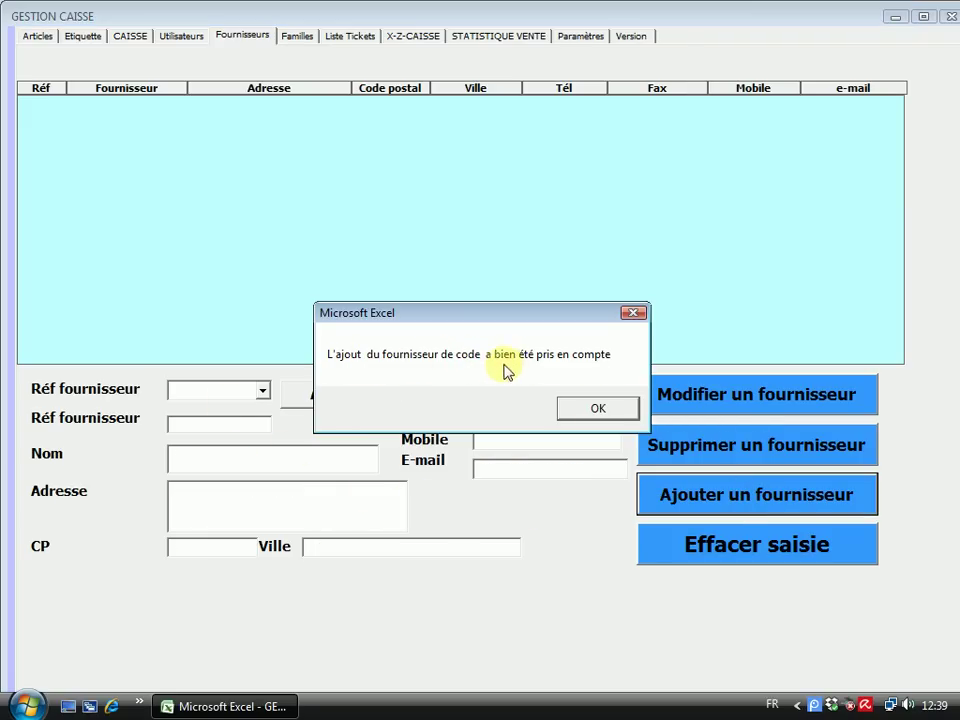
Confirm FR1 was added, reload FR1 via Aller à, and return to the Articles page
left_click(596, 407)
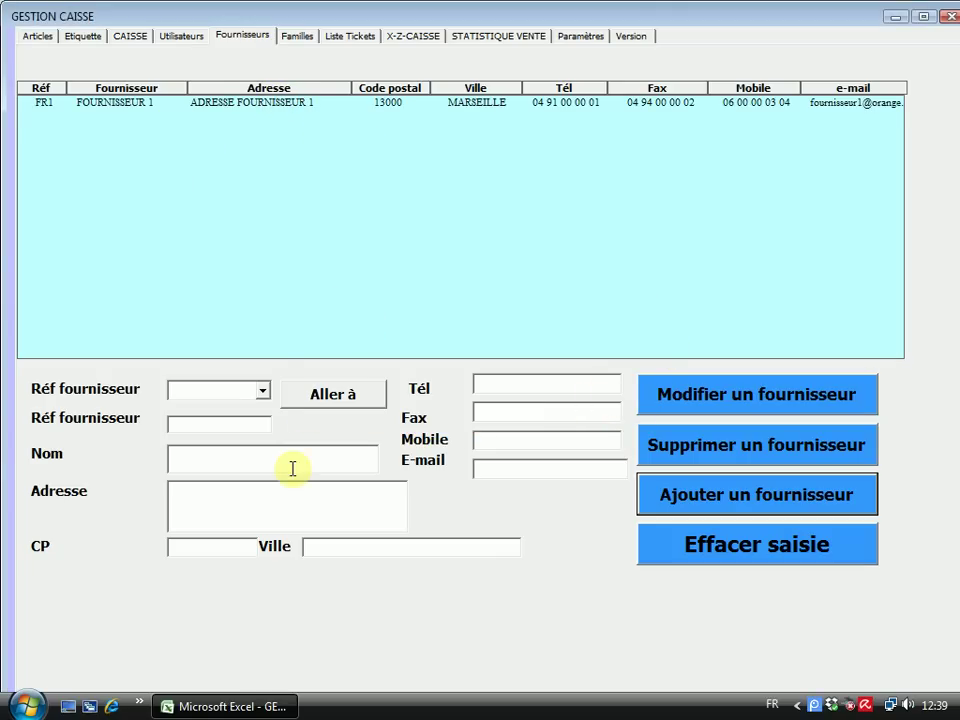
left_click(262, 390)
left_click(197, 406)
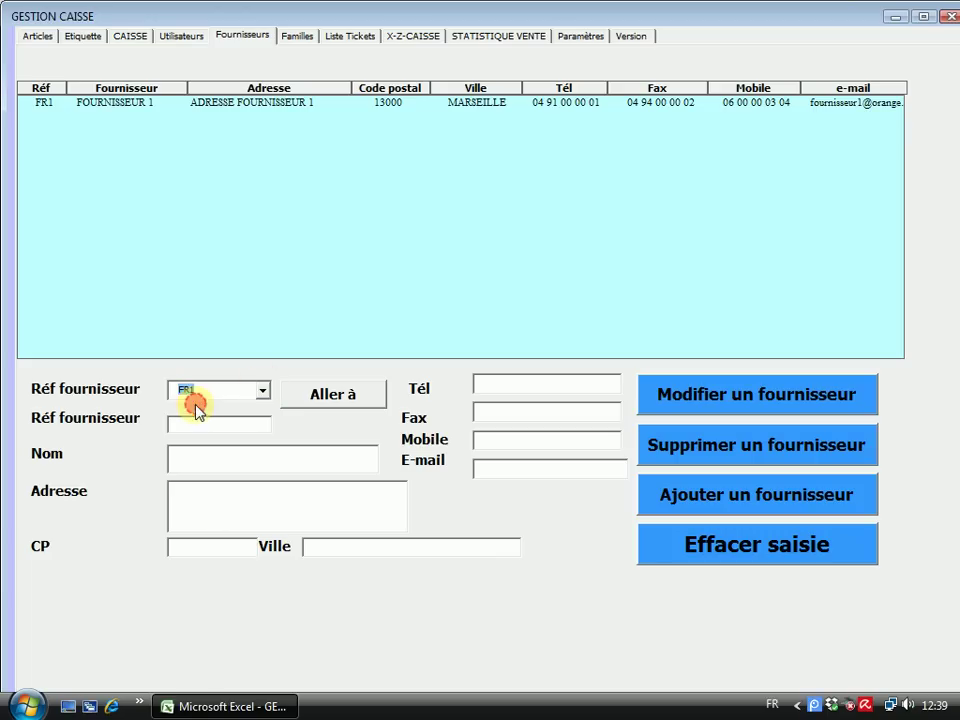
left_click(338, 395)
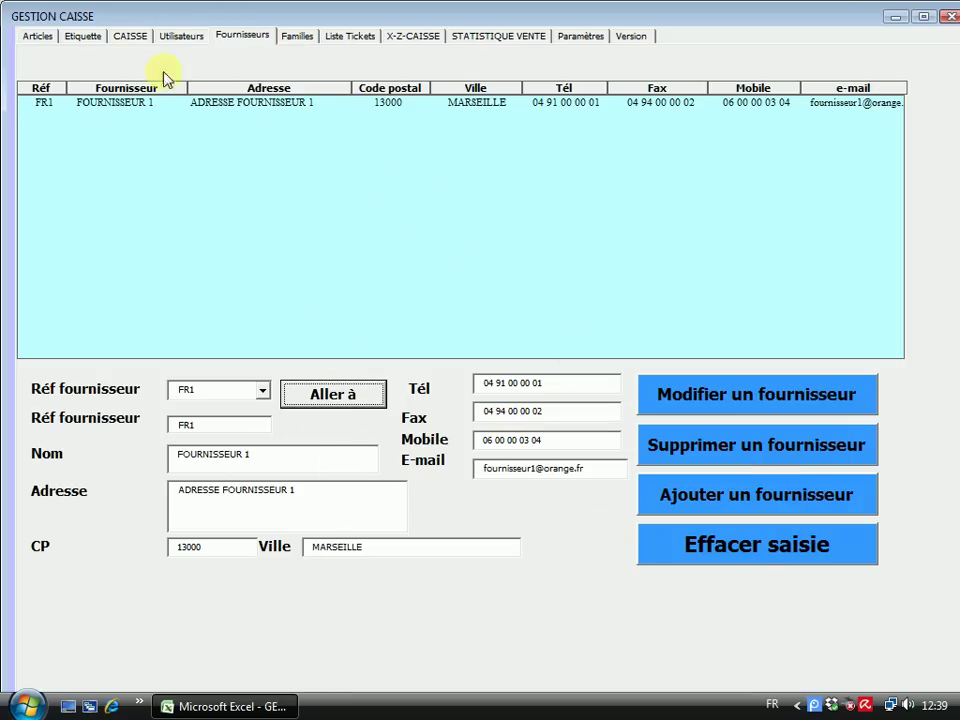
left_click(36, 35)
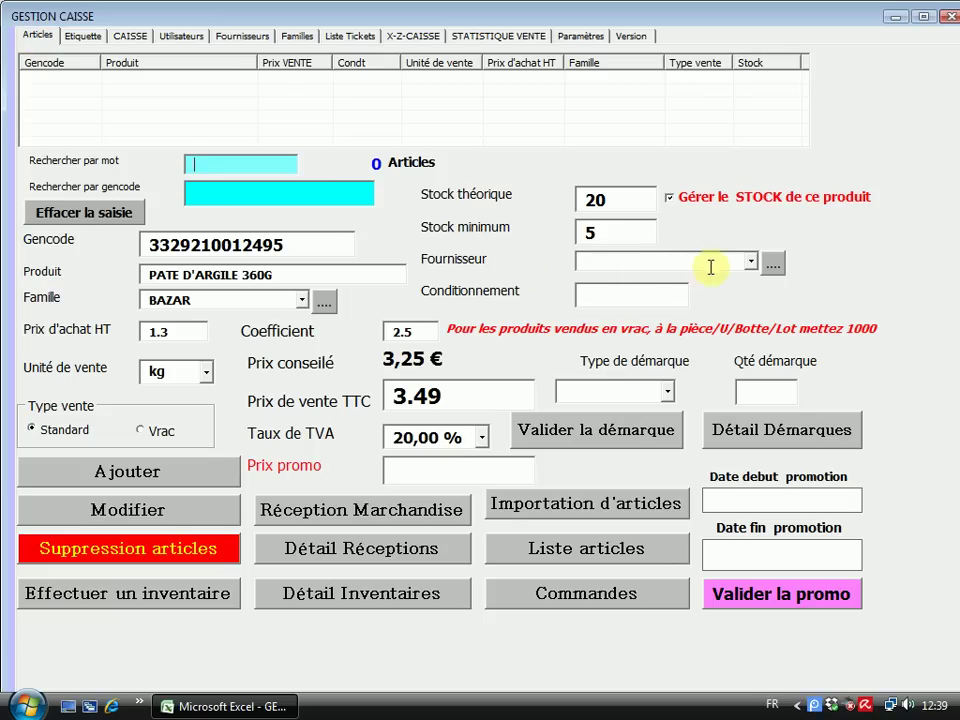
Assign FOURNISSEUR 1 as the article's supplier and enter packaging 360
left_click(750, 261)
left_click(679, 279)
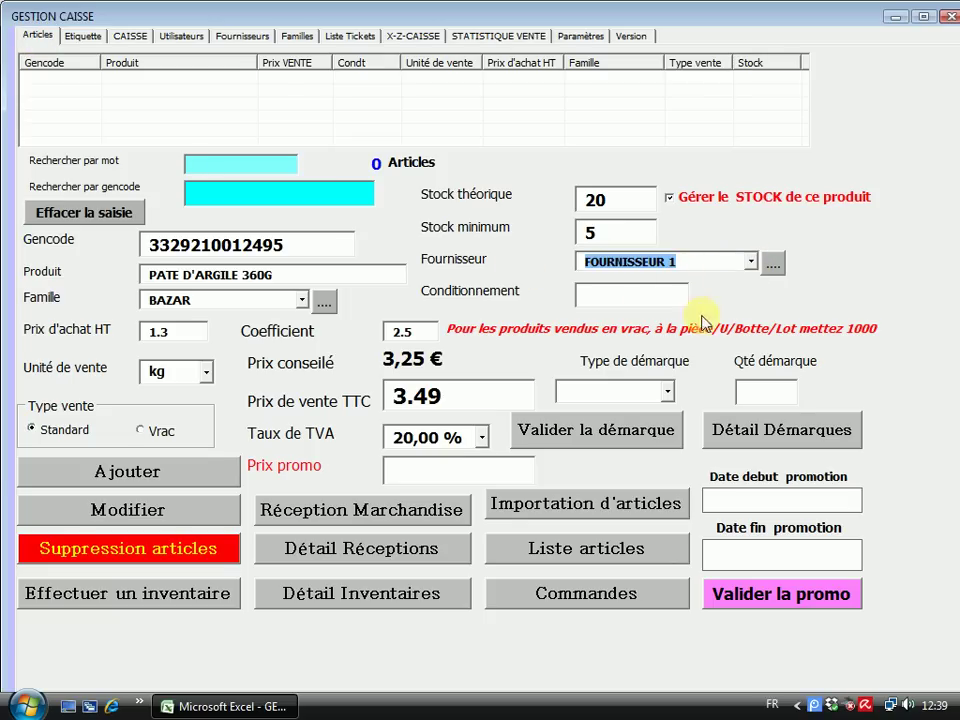
left_click(613, 294)
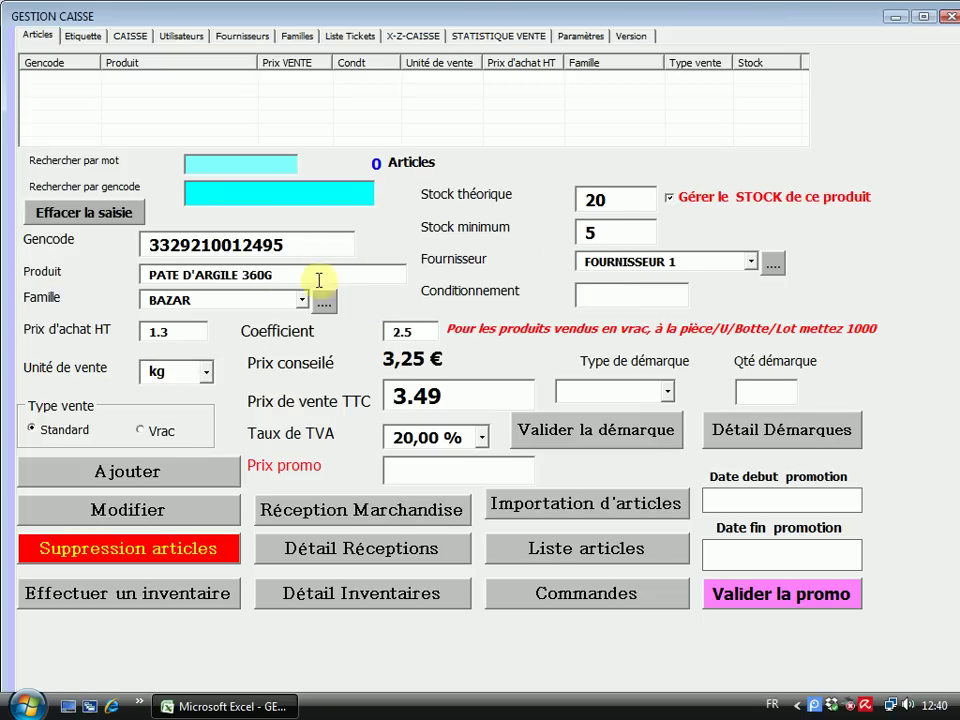
left_click_drag(242, 276, 274, 274)
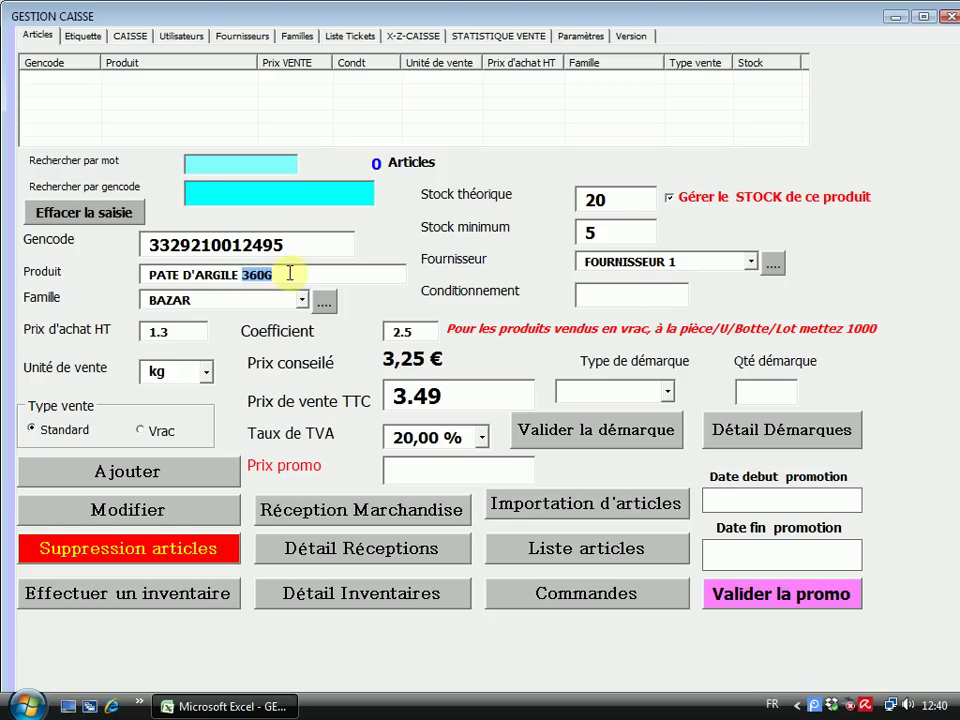
left_click(614, 291)
type("360")
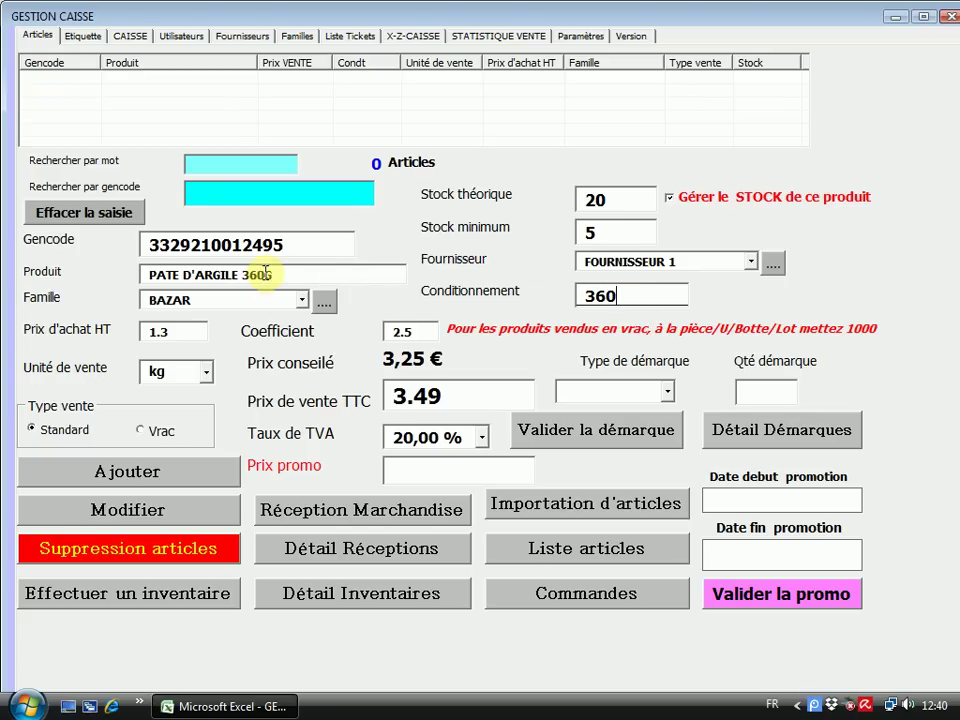
Keep the sale unit on kg and replace packaging 1000 with 360
left_click(208, 378)
left_click(222, 342)
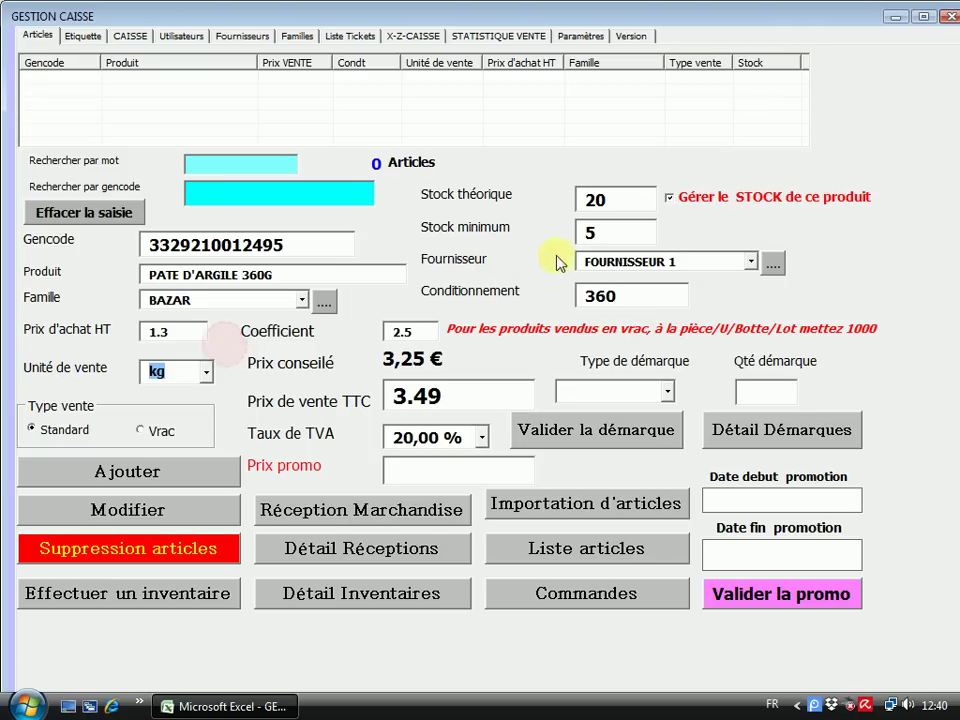
double_click(243, 274)
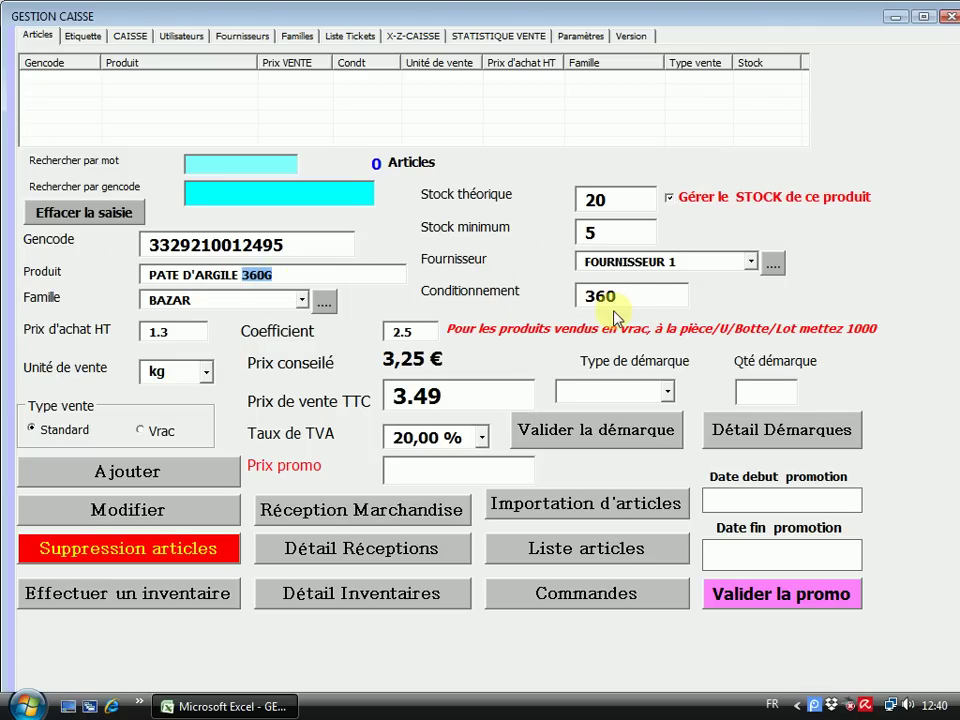
left_click(206, 374)
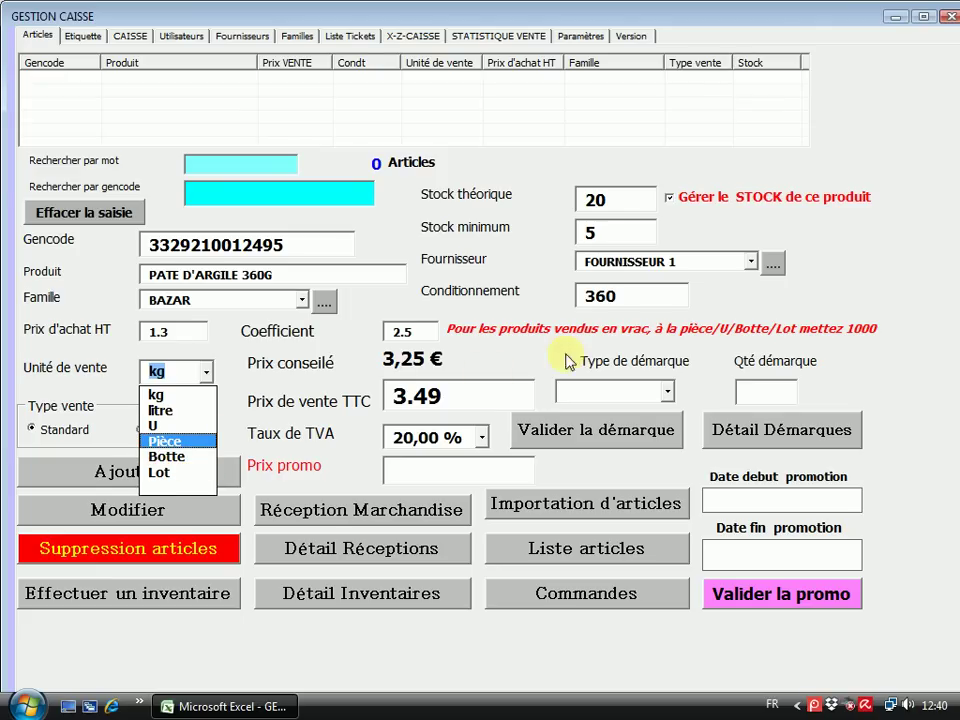
left_click(161, 427)
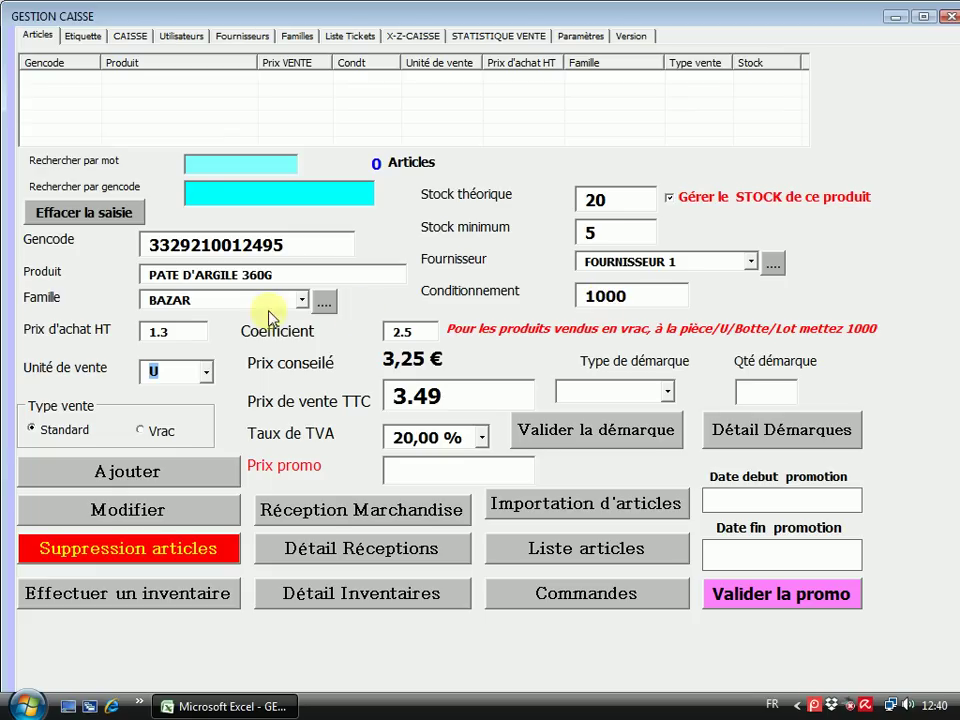
left_click(207, 376)
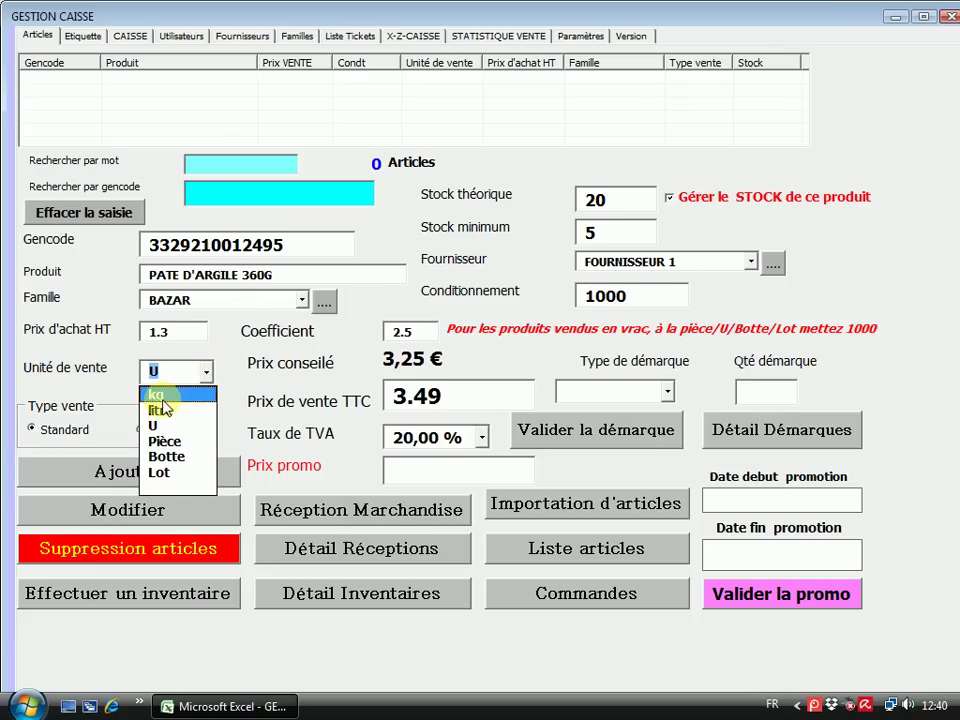
left_click(162, 395)
left_click_drag(643, 300, 459, 304)
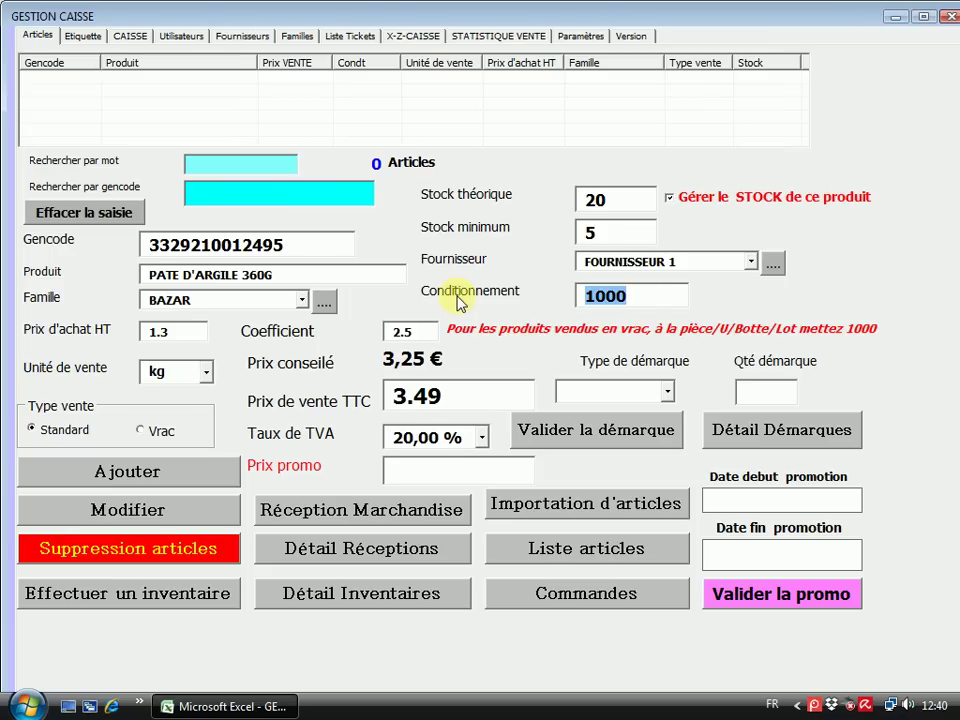
type("360")
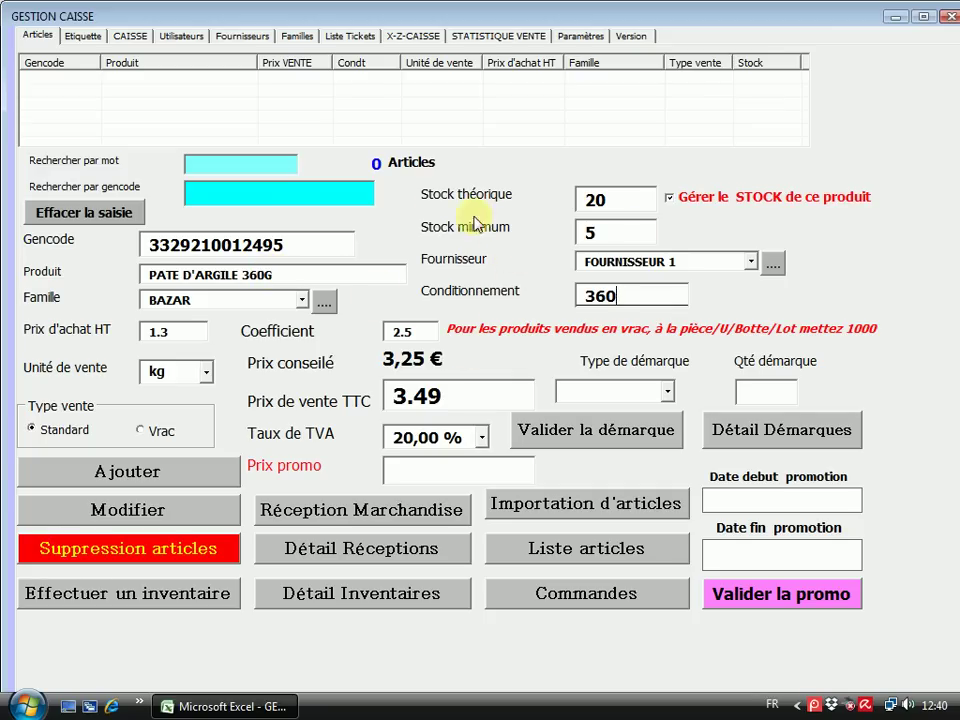
Save PATE D'ARGILE 360G as a new article and reload its row into the form
left_click(148, 476)
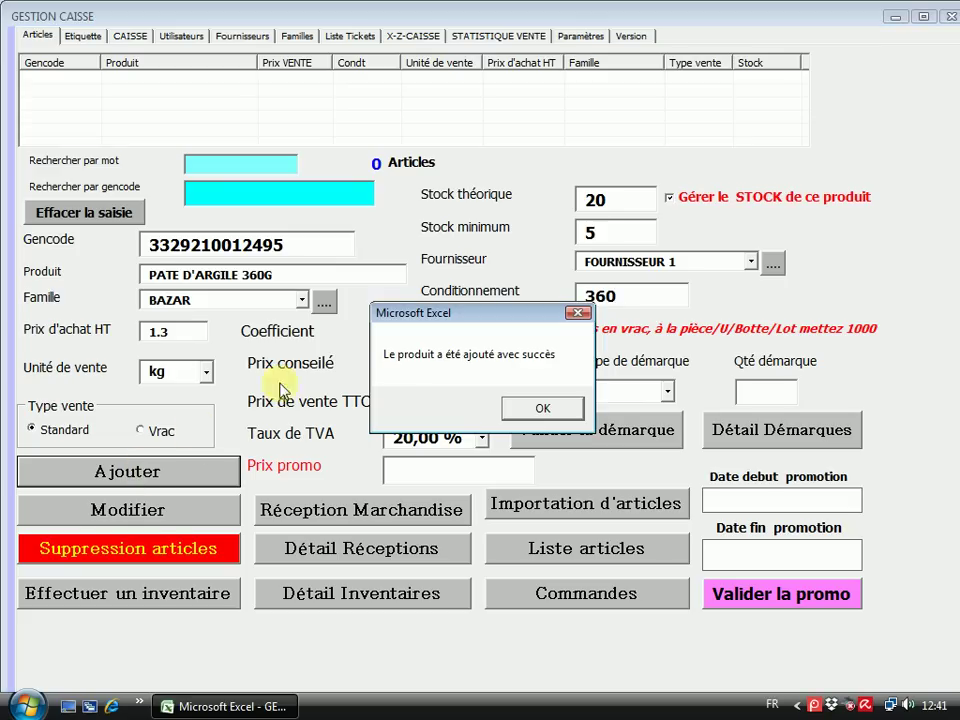
left_click(555, 408)
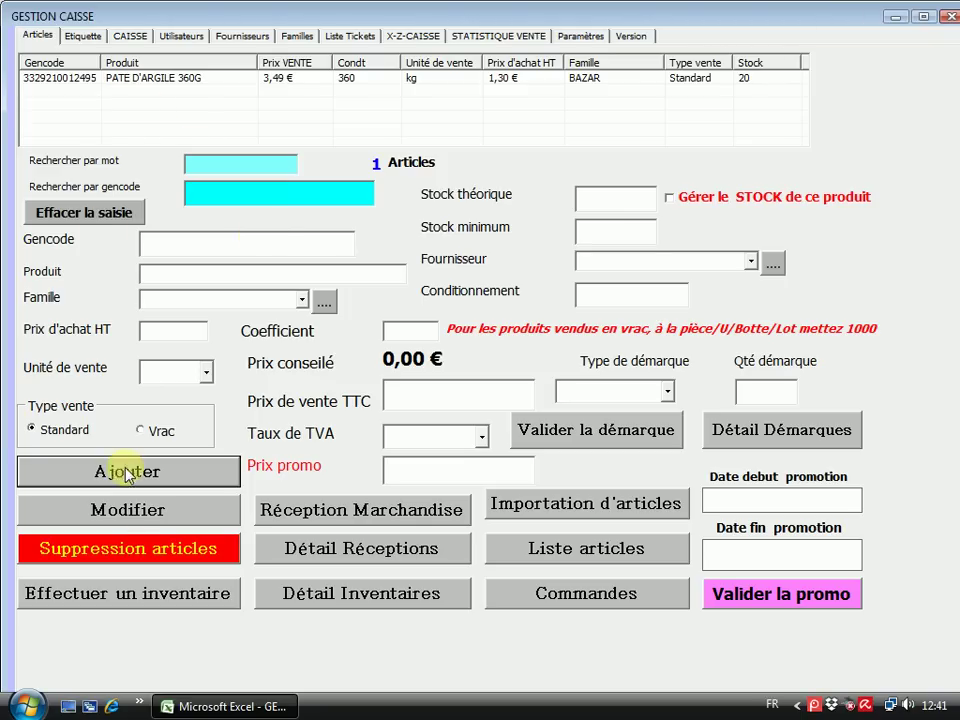
left_click(199, 80)
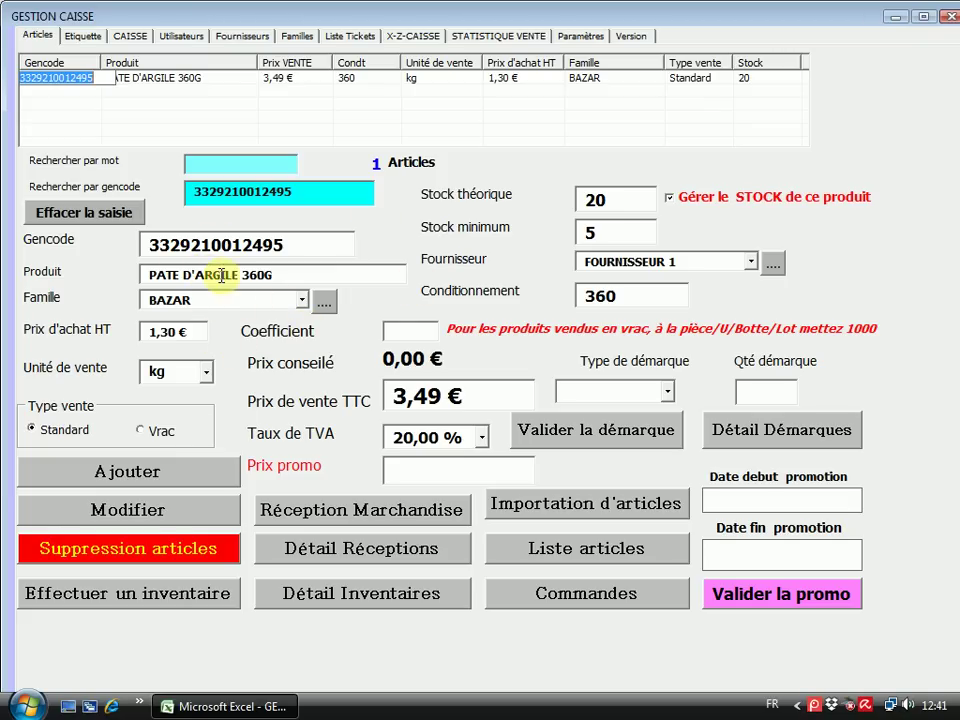
Change the Prix de vente TTC from 3,49 € to 2.95, save, and reload the article
left_click(285, 271)
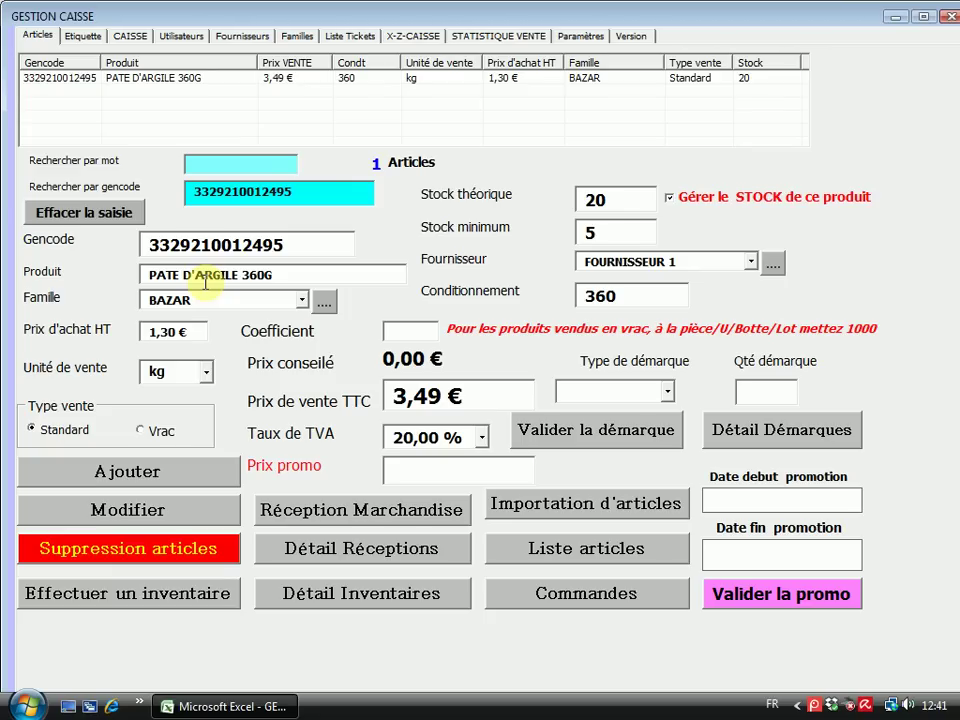
double_click(469, 393)
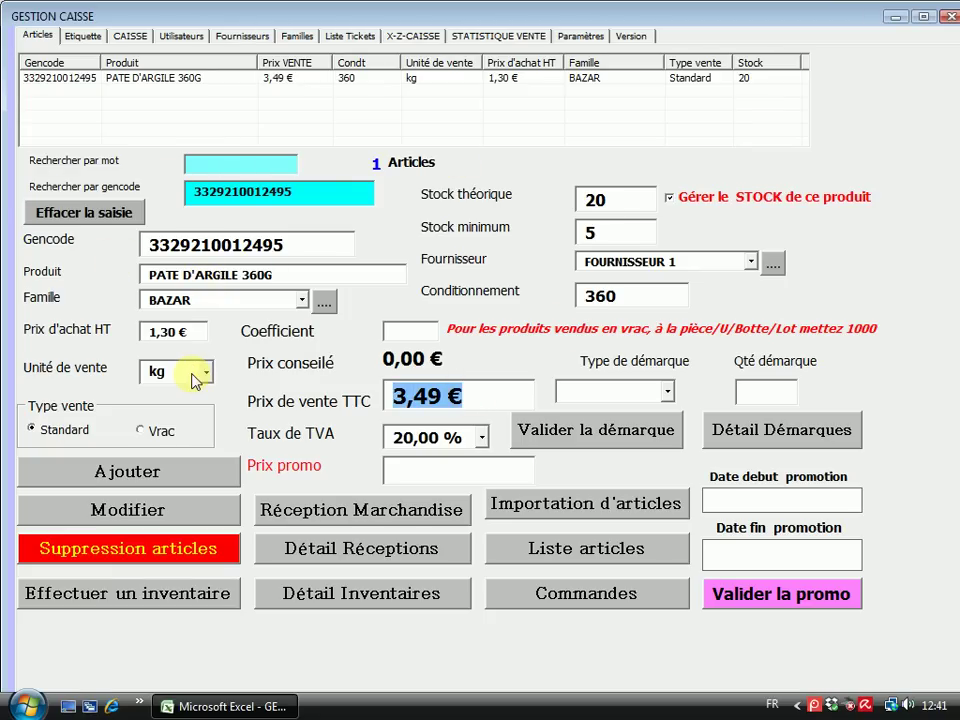
type("1")
key("BackSpace")
type("2.95")
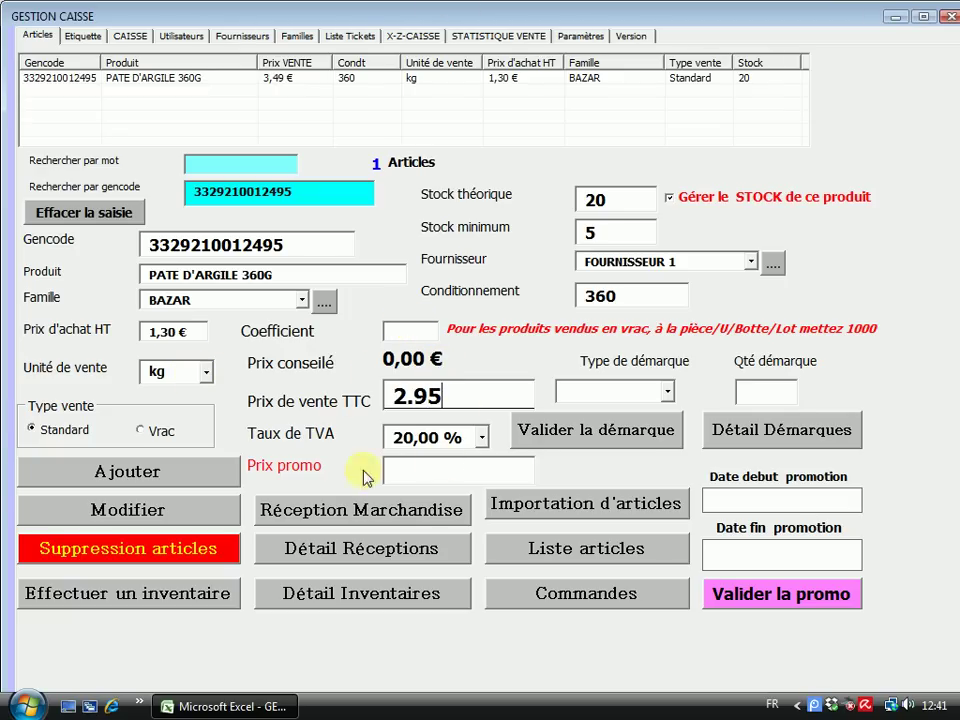
left_click(104, 513)
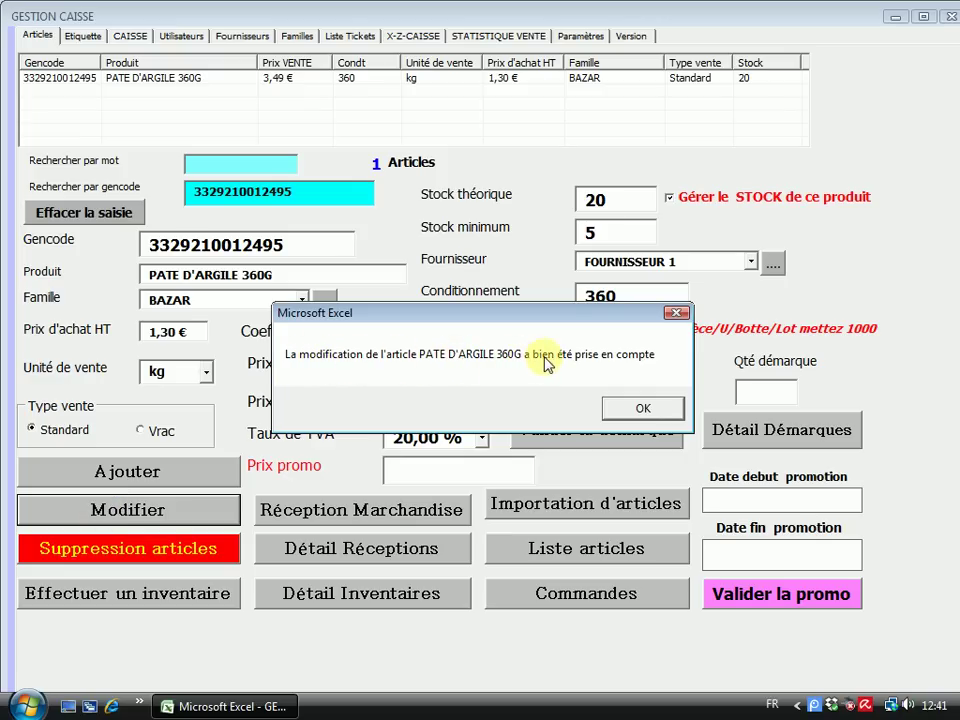
left_click(645, 410)
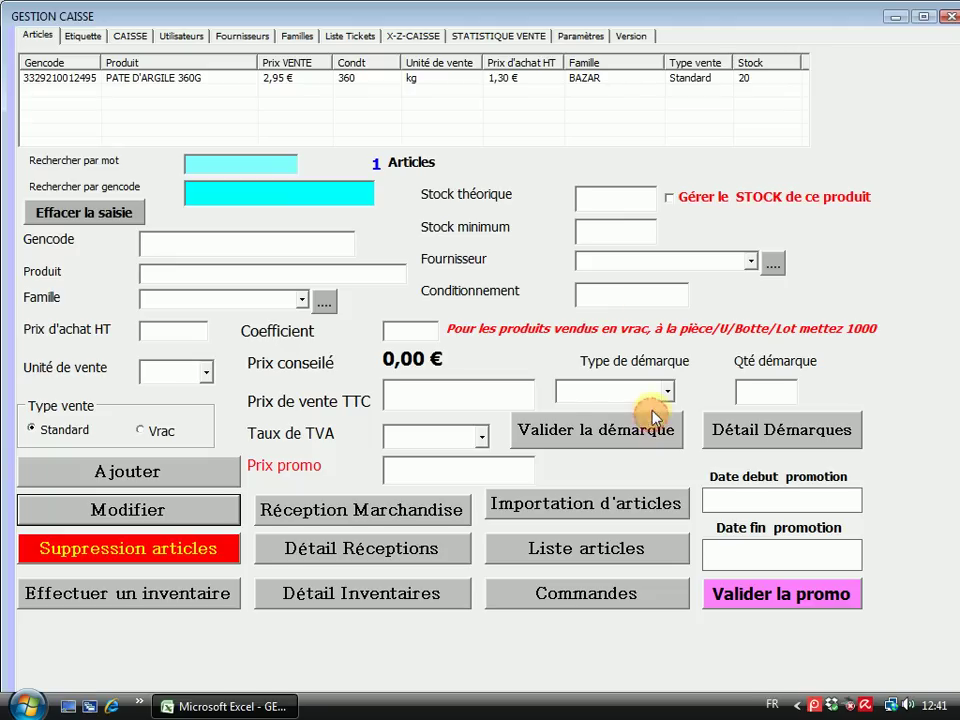
left_click(272, 86)
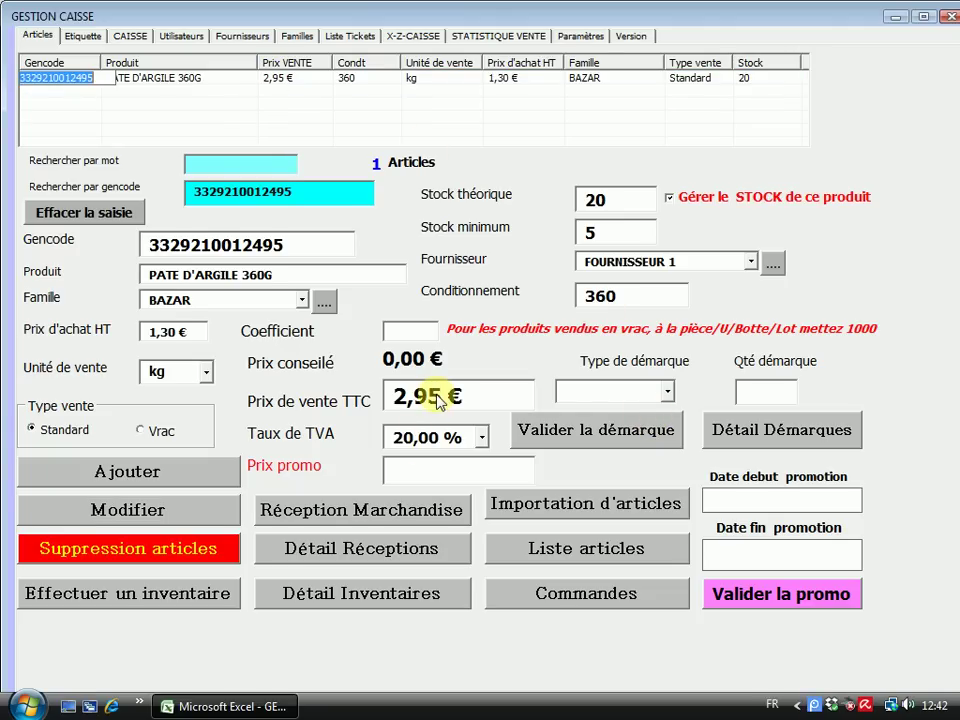
On the Etiquette page, clear the product search and add PATE D'ARGILE 360G's label
left_click(83, 38)
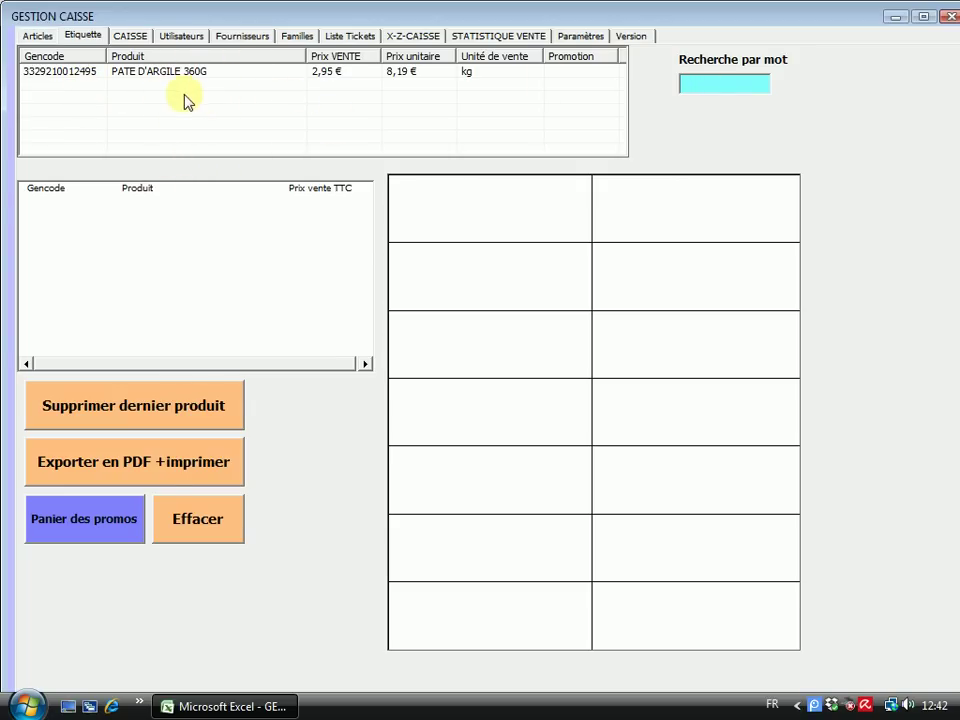
left_click(734, 84)
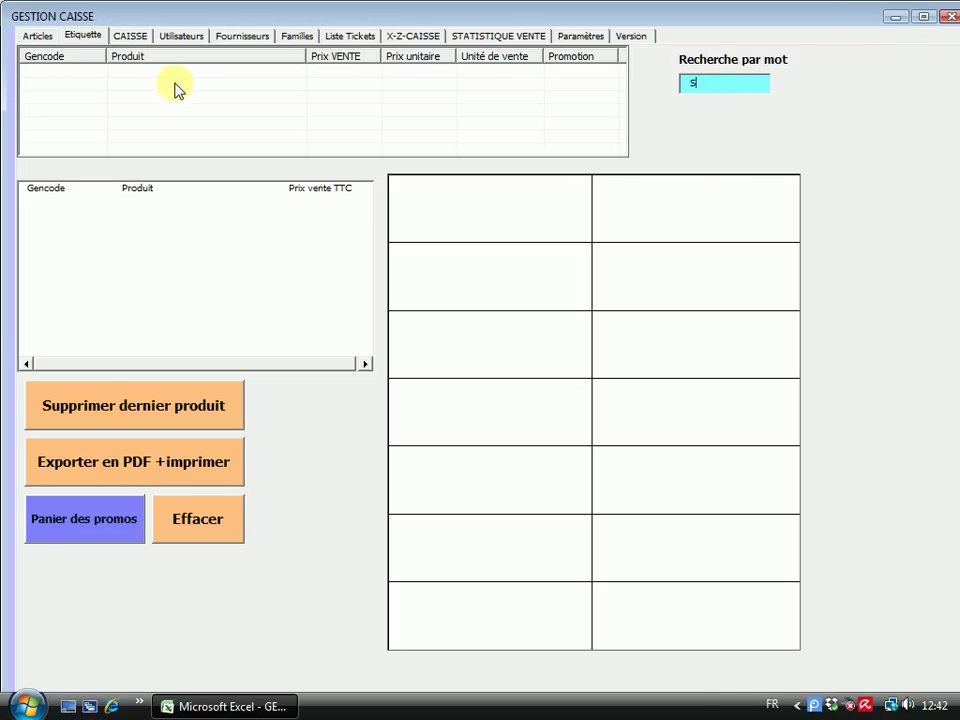
key("BackSpace")
type("P")
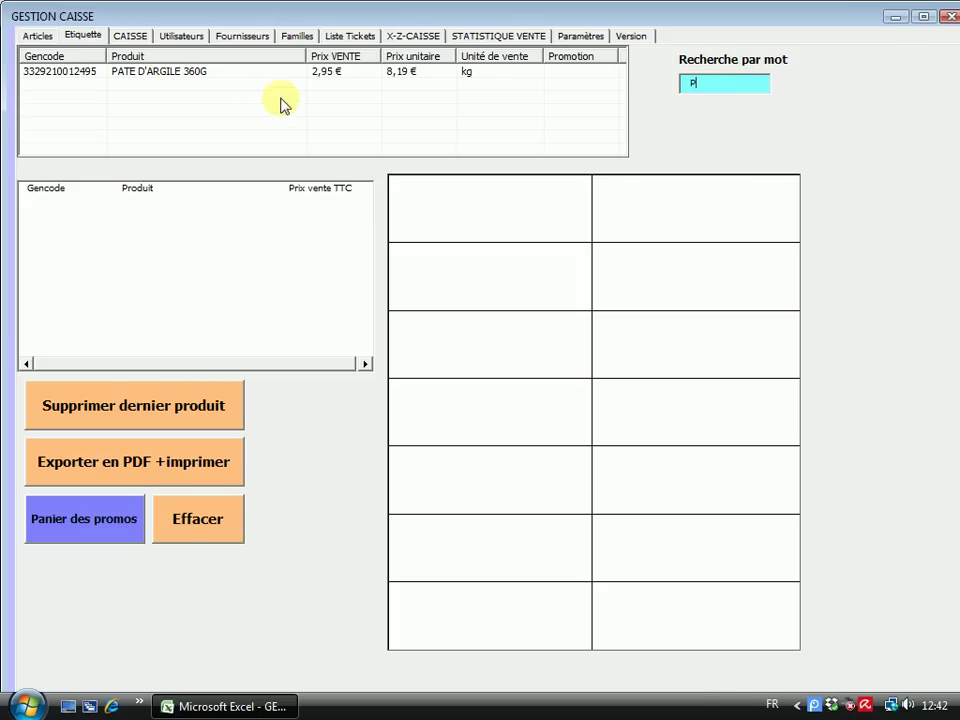
key("BackSpace")
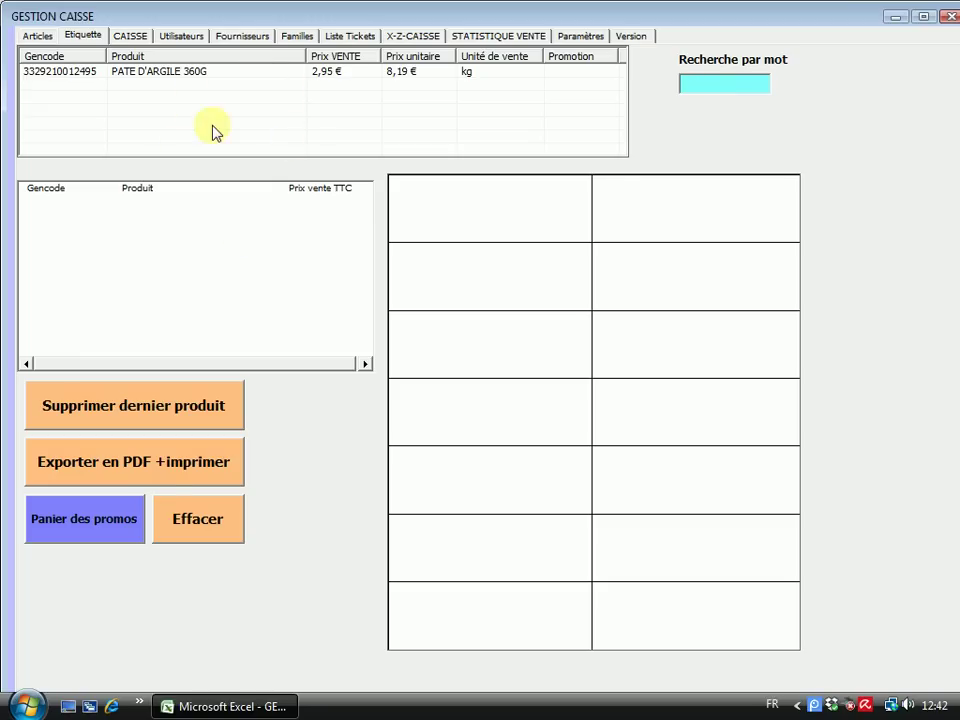
double_click(136, 74)
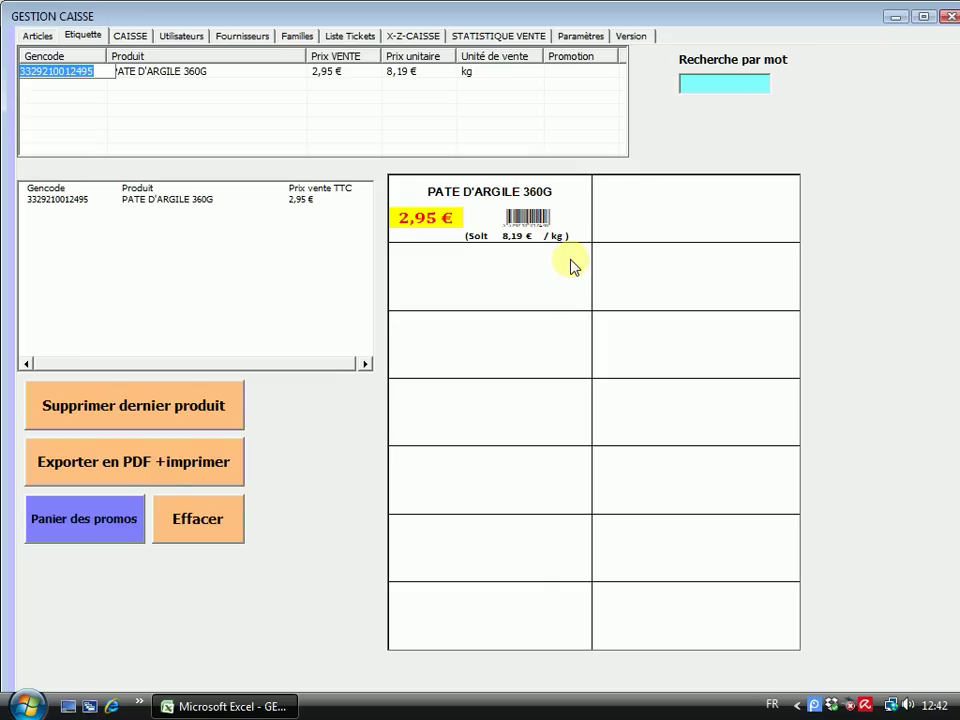
left_click(46, 40)
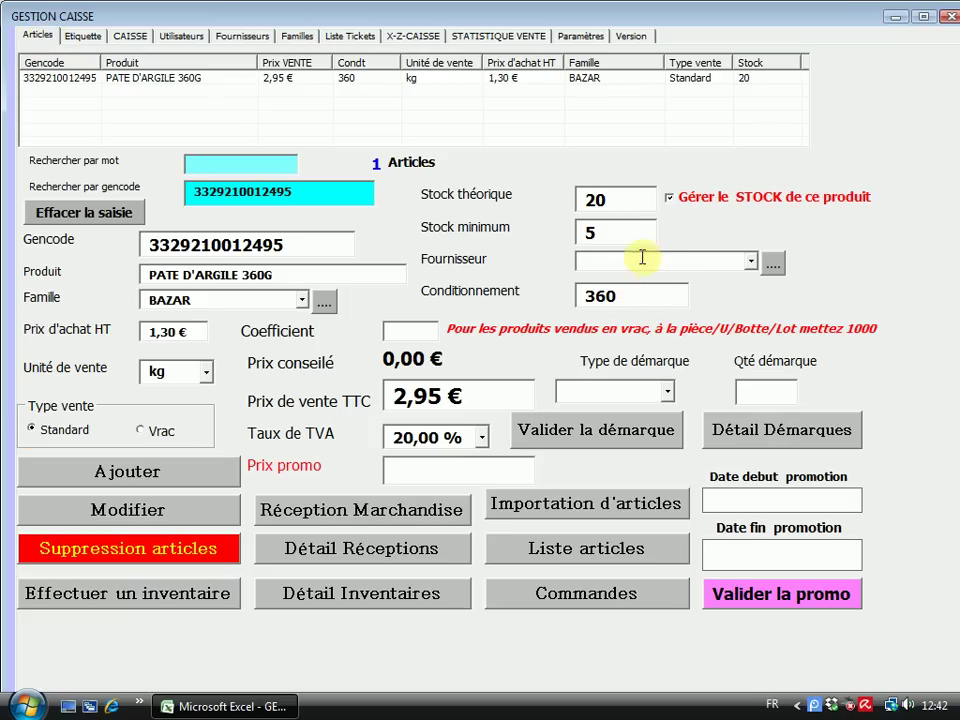
left_click(598, 289)
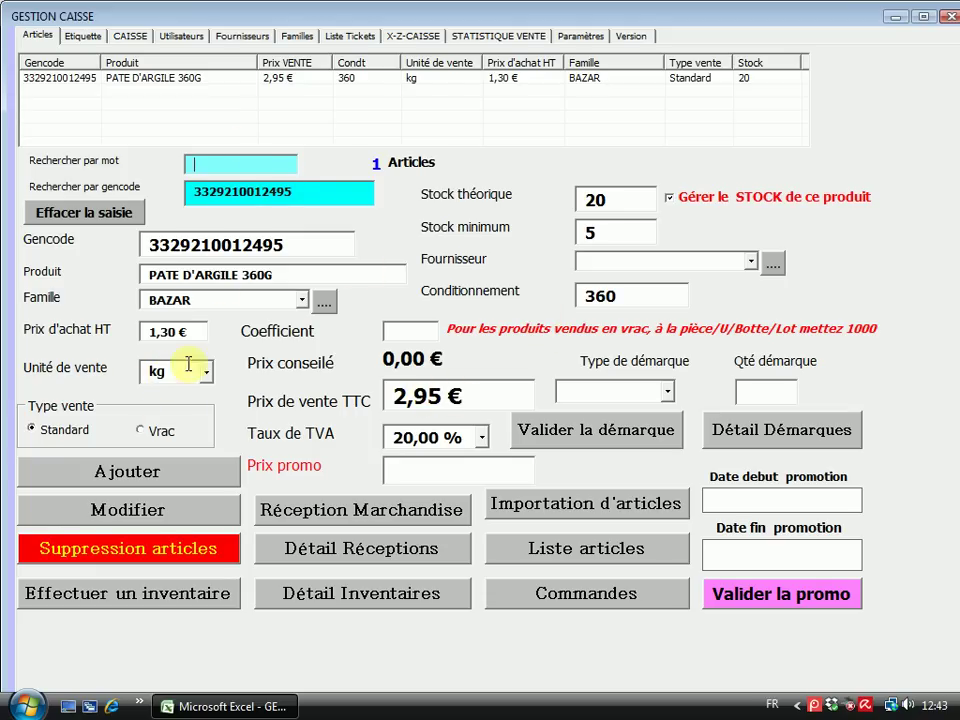
left_click(84, 35)
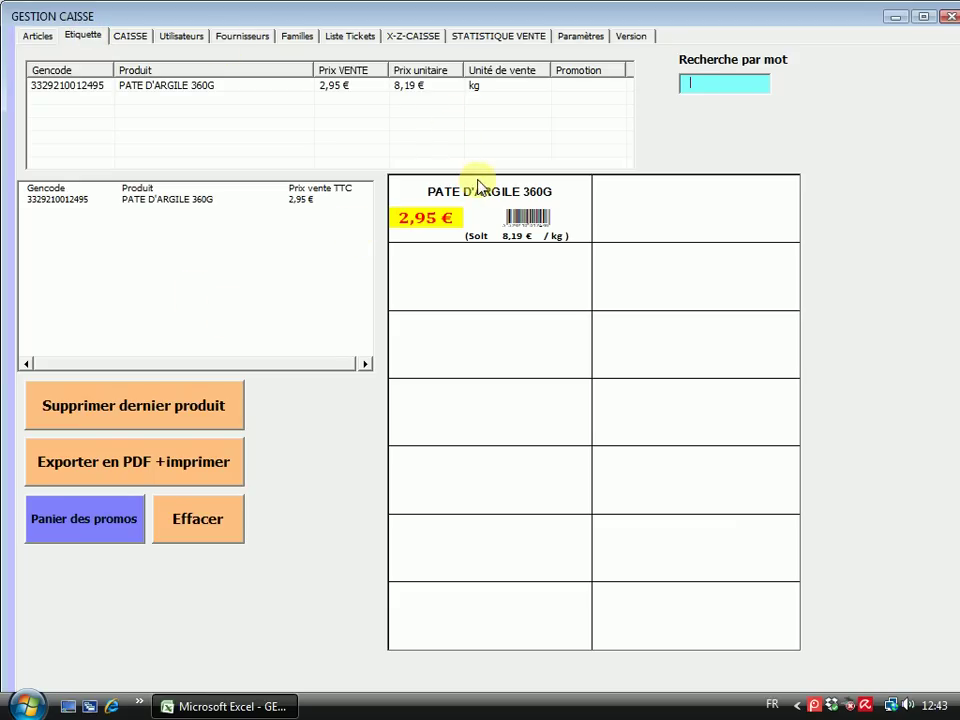
double_click(188, 87)
double_click(189, 87)
double_click(188, 87)
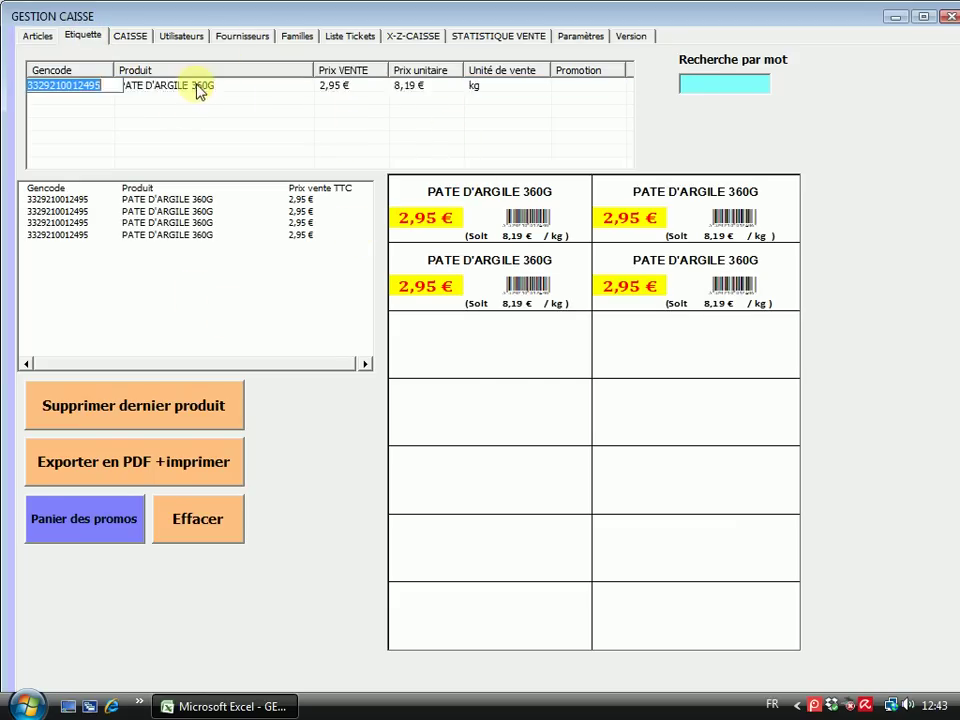
double_click(199, 87)
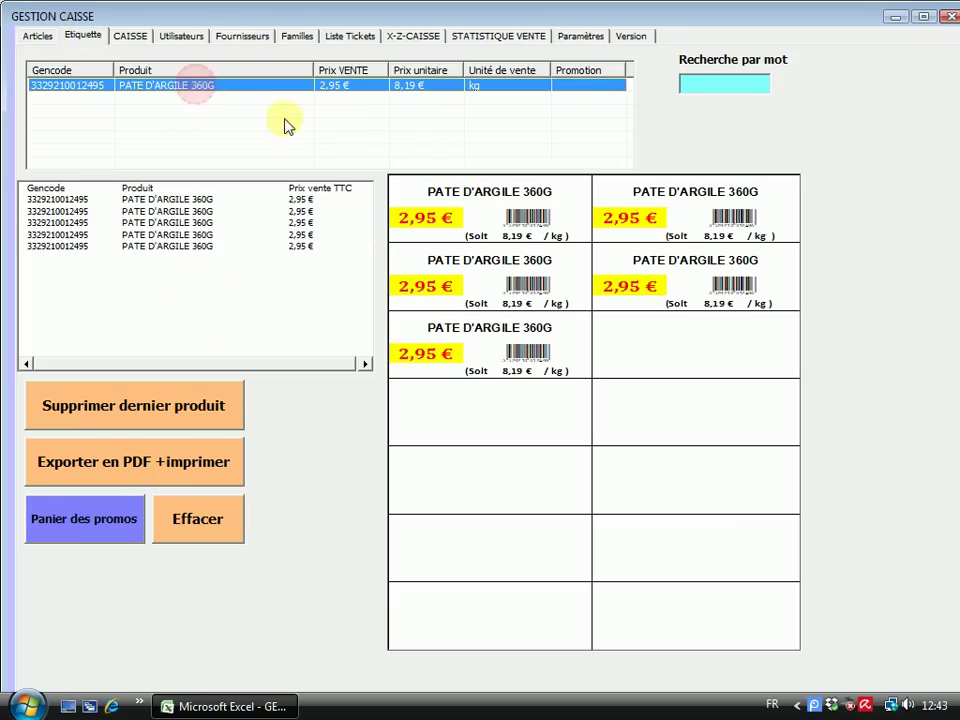
left_click(158, 410)
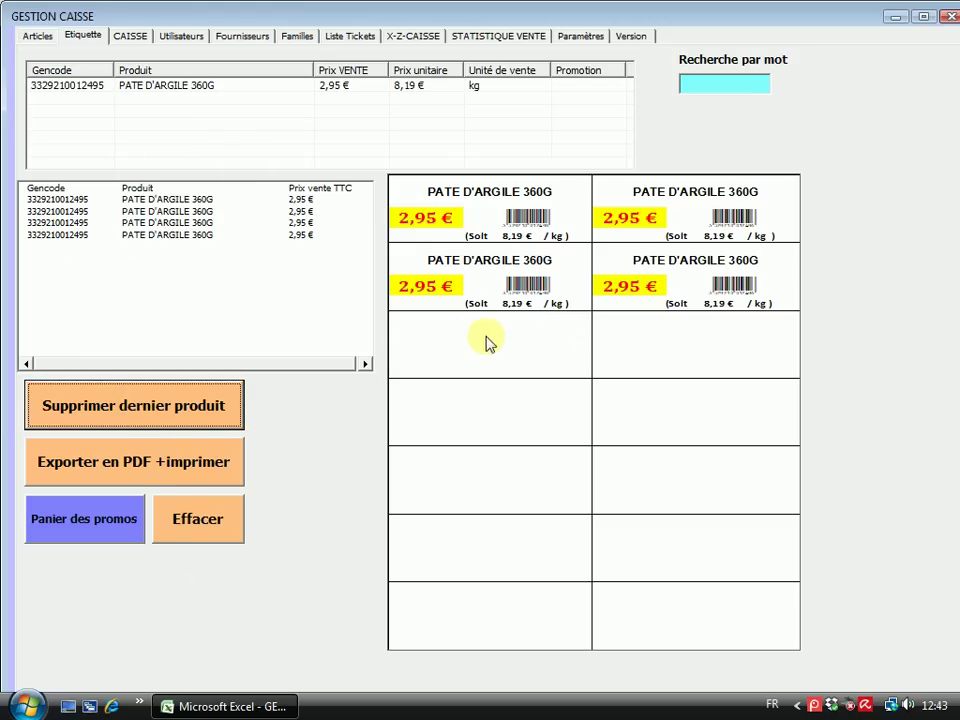
left_click(176, 521)
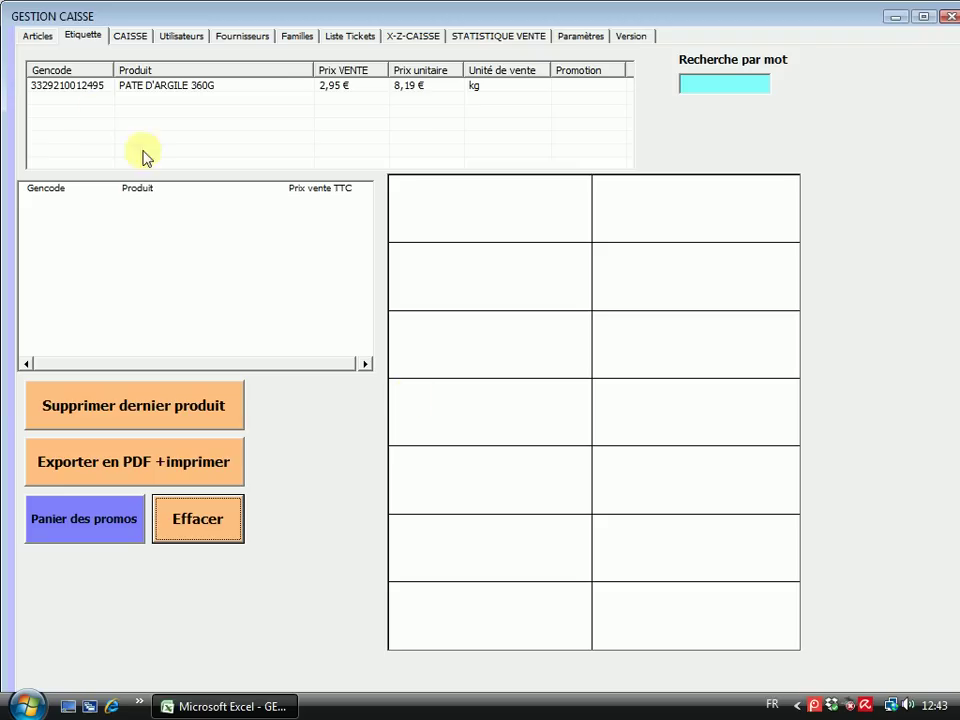
double_click(148, 85)
left_click(146, 88)
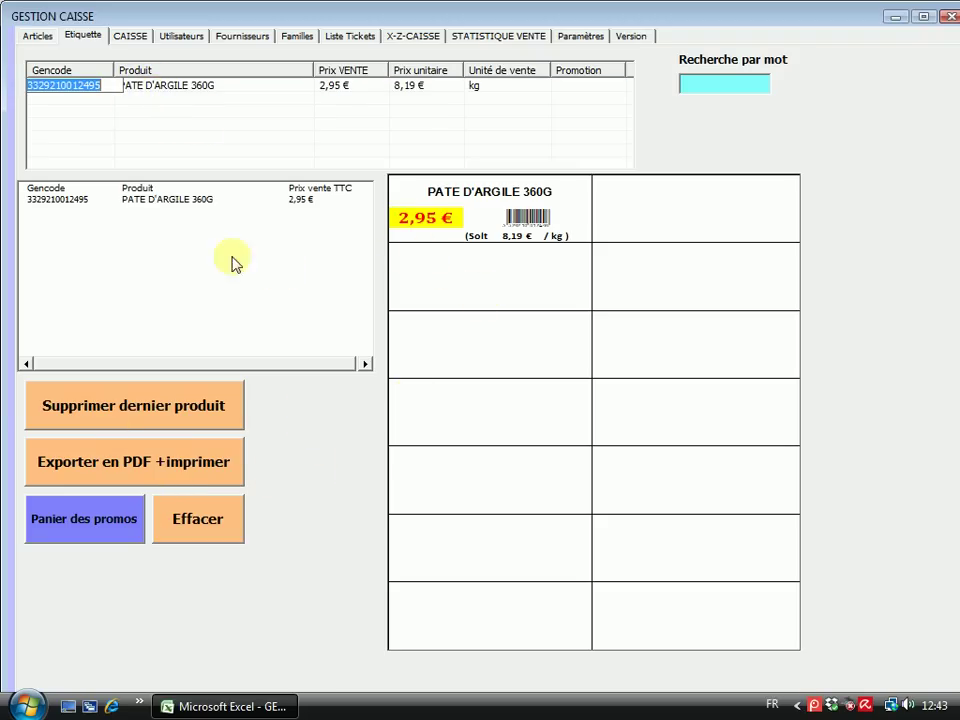
Start the PDF export and create folder Etiquettes on the Bureau as its destination
left_click(117, 466)
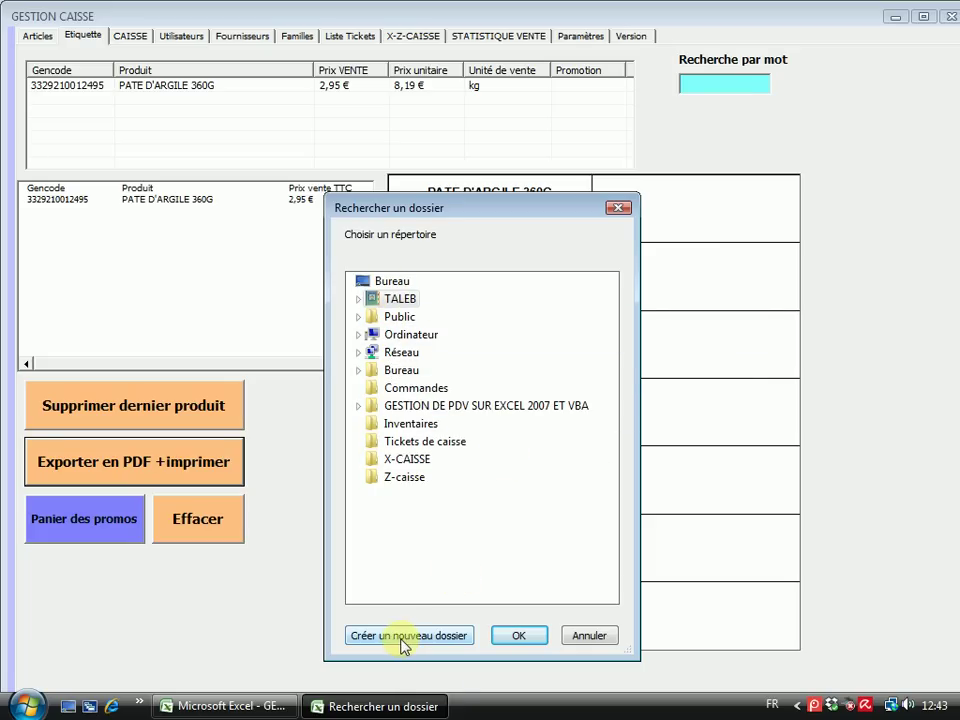
left_click(390, 281)
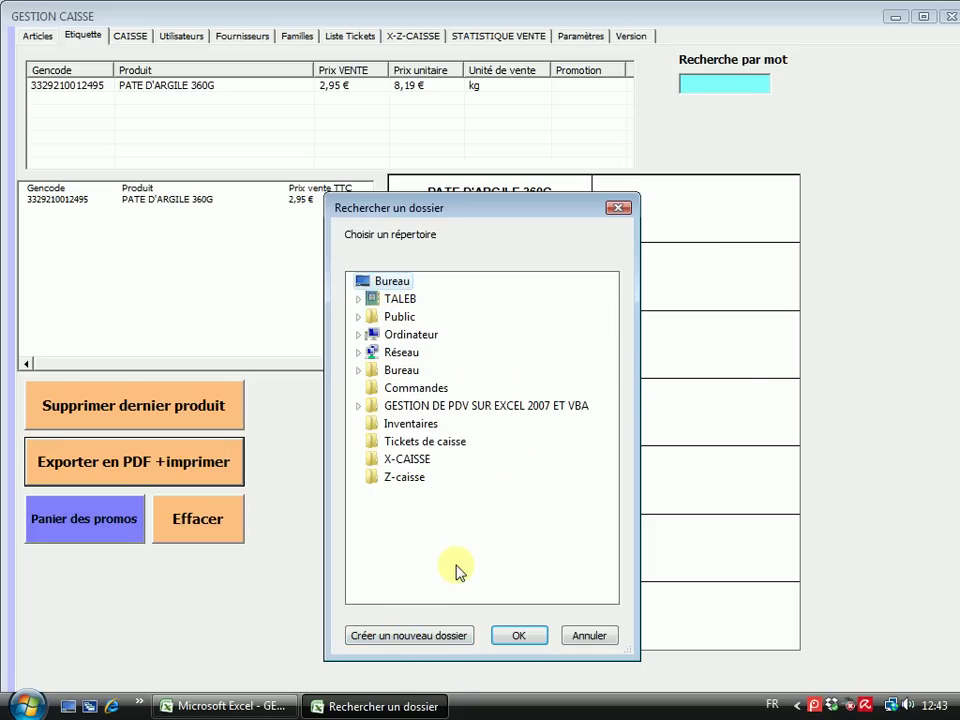
left_click(410, 638)
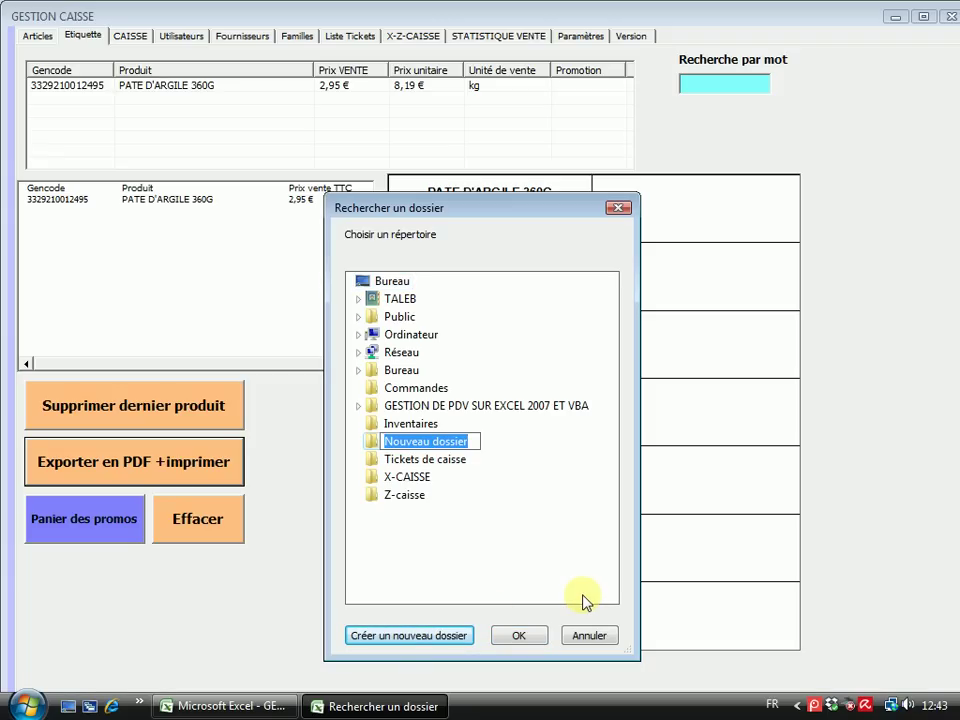
type("Etiquettes")
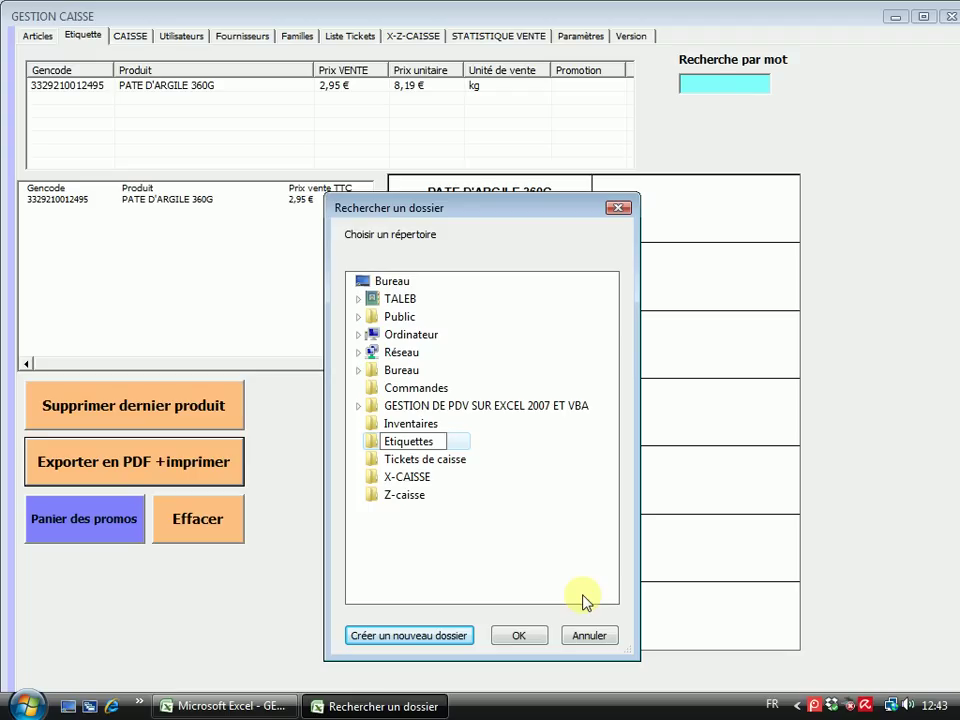
left_click(546, 343)
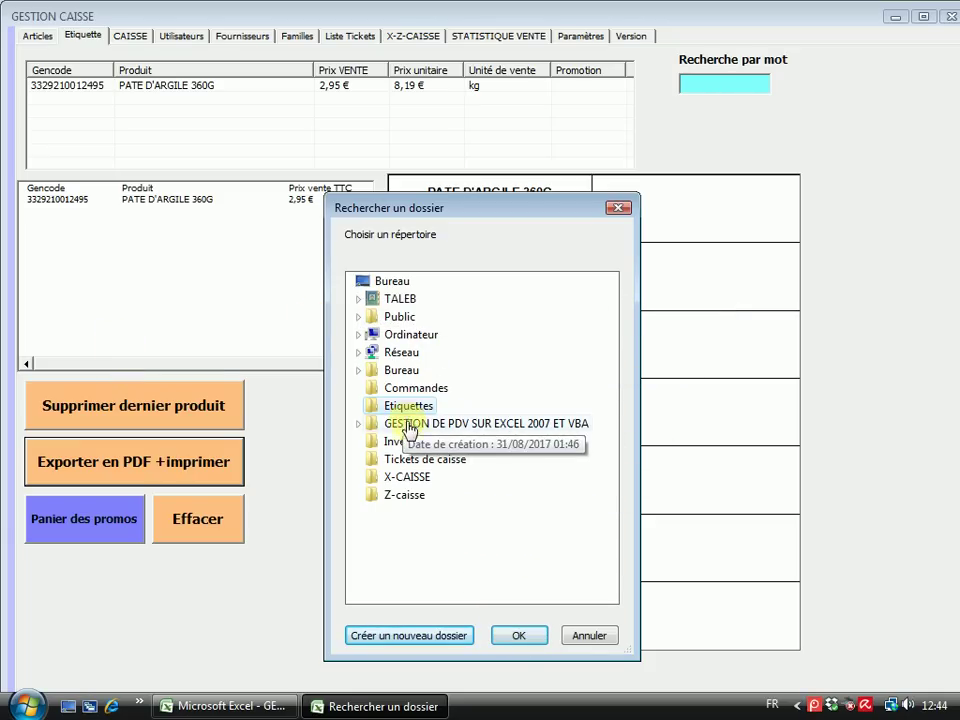
left_click(519, 640)
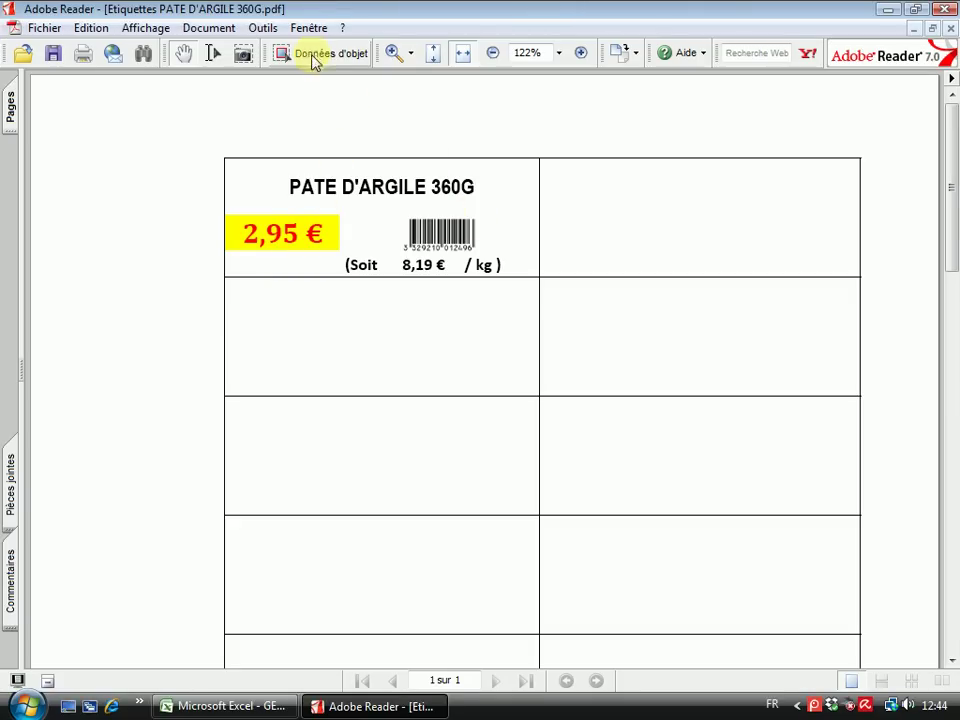
left_click(395, 53)
left_click(414, 214)
left_click(424, 197)
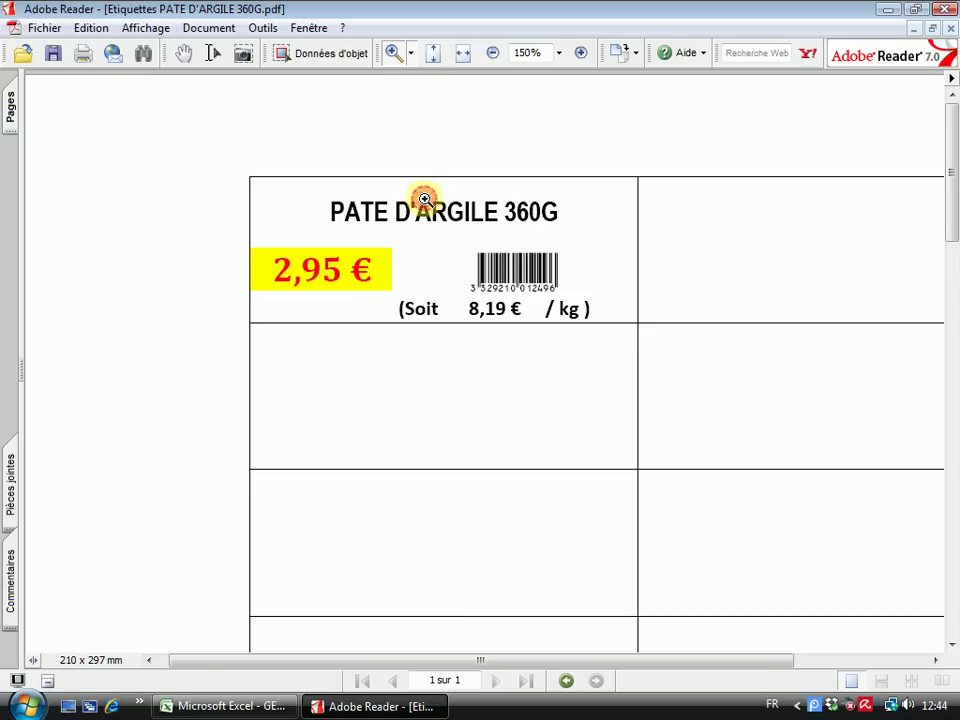
left_click(422, 217)
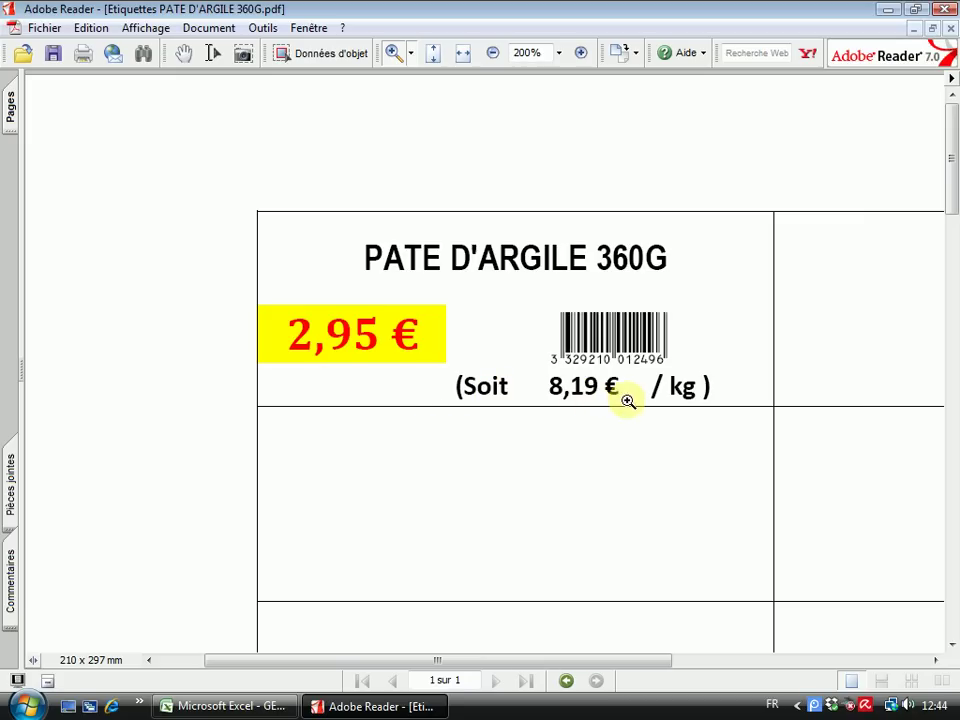
left_click_drag(953, 133, 940, 436)
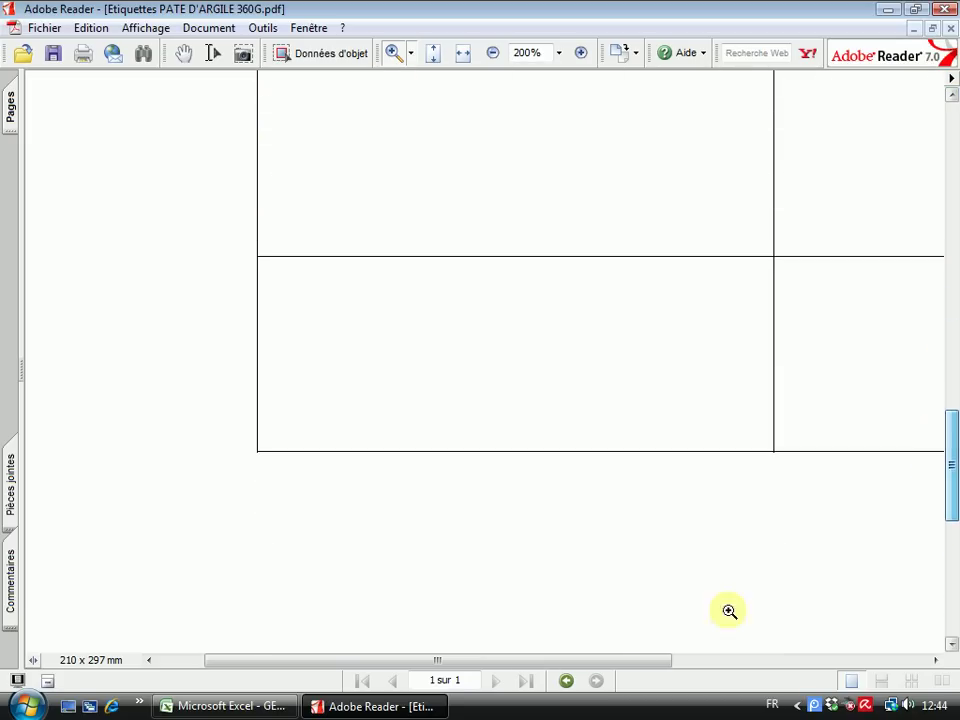
left_click_drag(639, 666, 839, 665)
left_click_drag(945, 506, 953, 192)
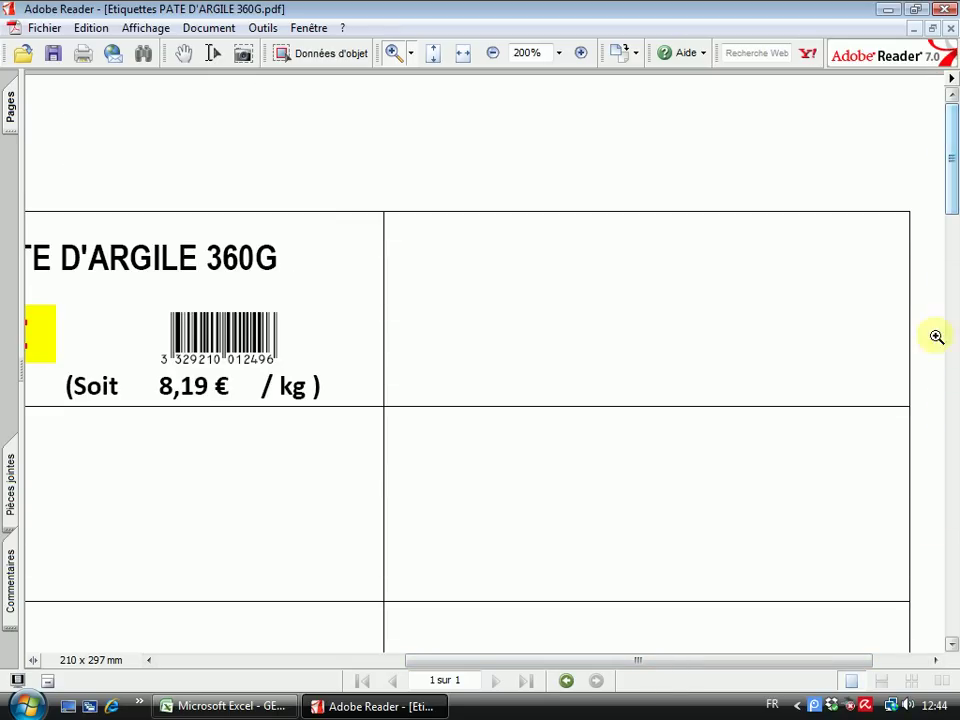
left_click_drag(668, 660, 450, 680)
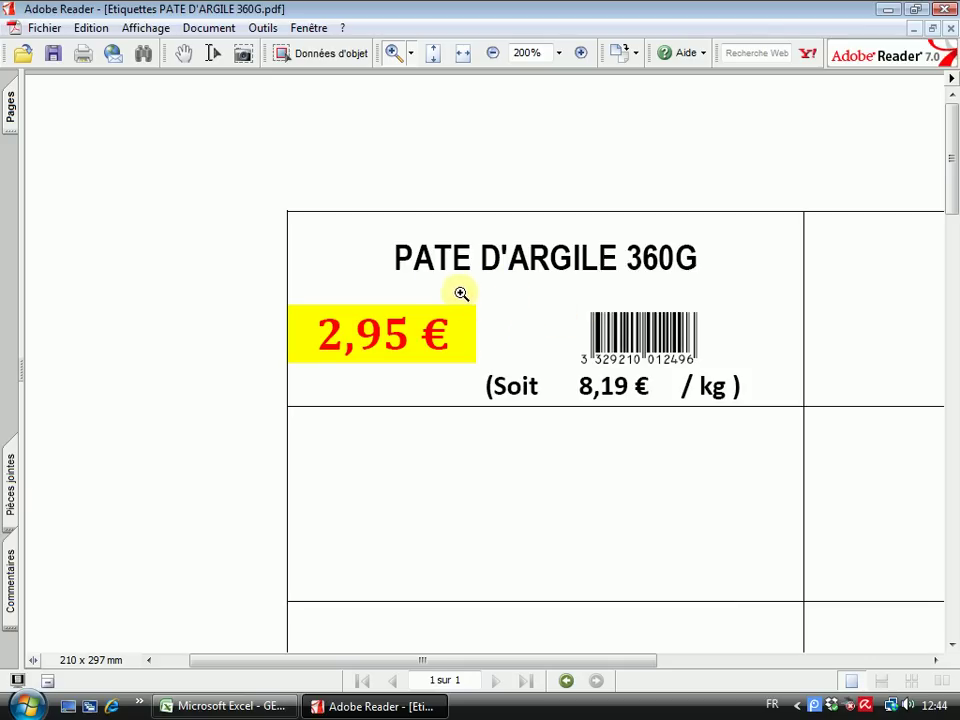
left_click(945, 9)
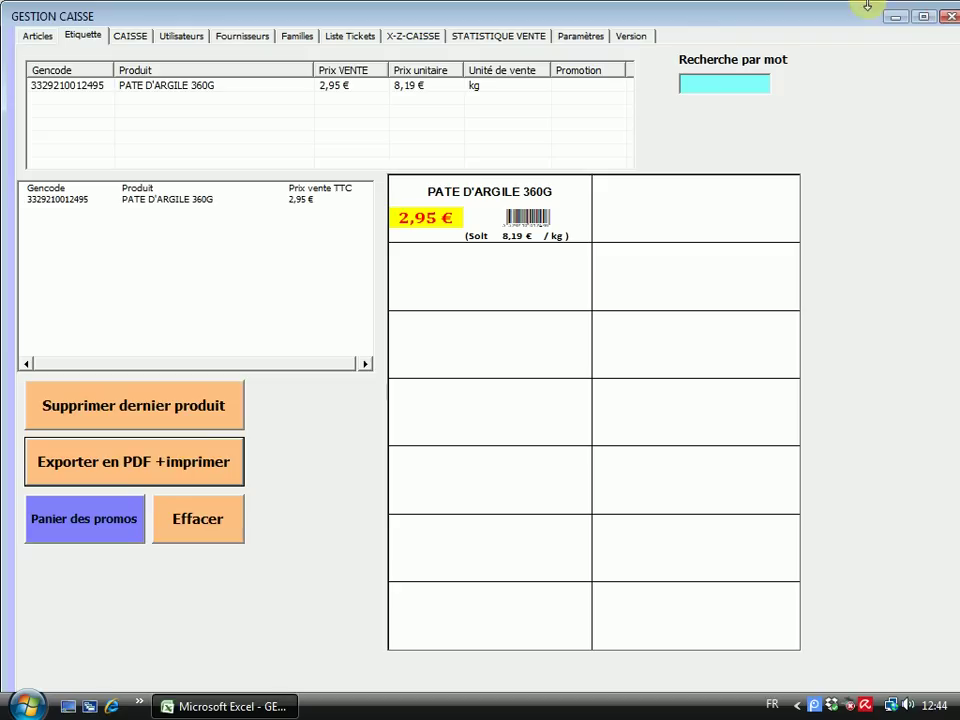
left_click(893, 17)
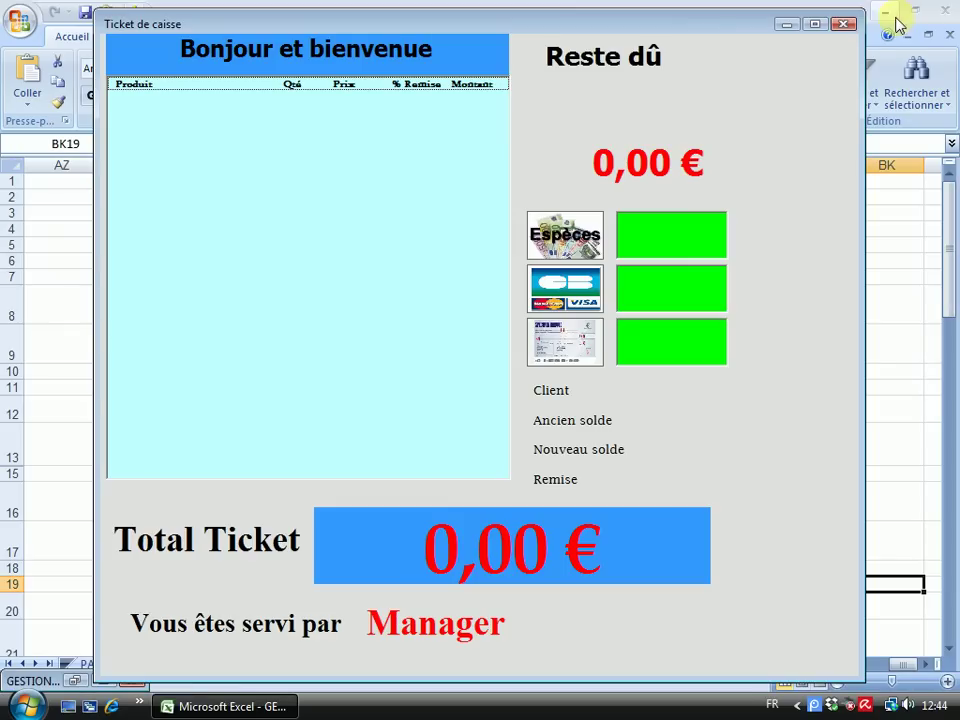
left_click(848, 21)
left_click(885, 11)
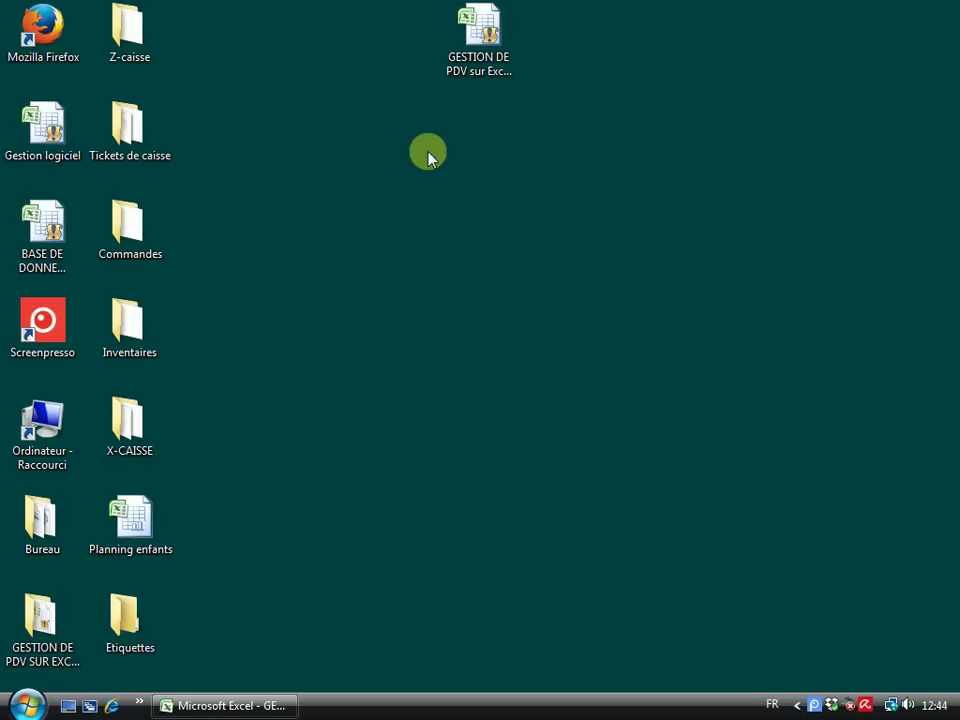
left_click(118, 627)
double_click(118, 627)
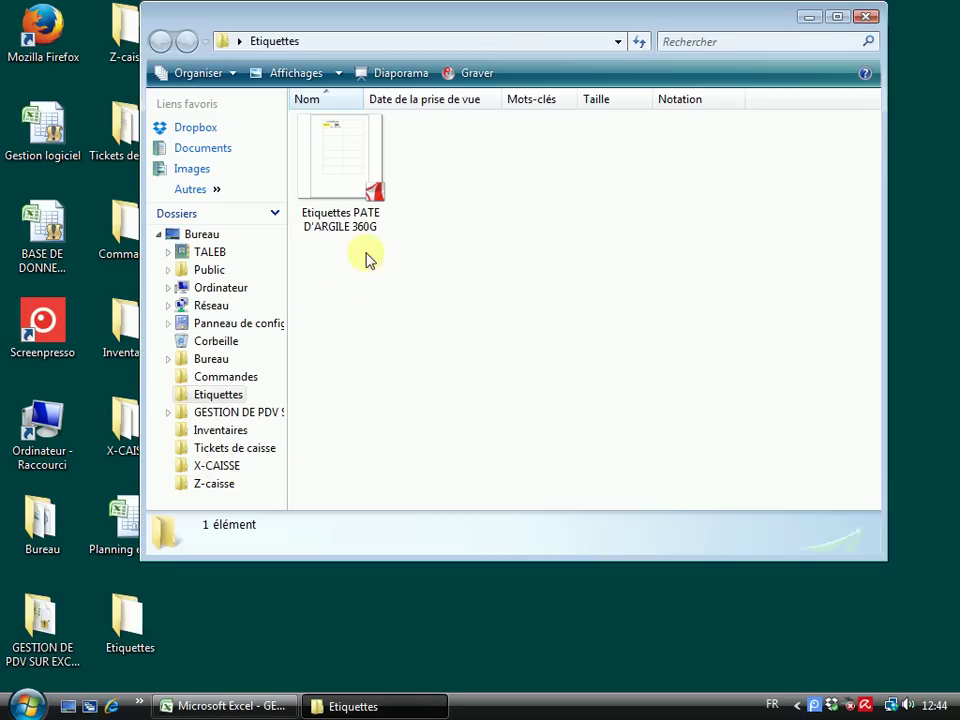
double_click(349, 167)
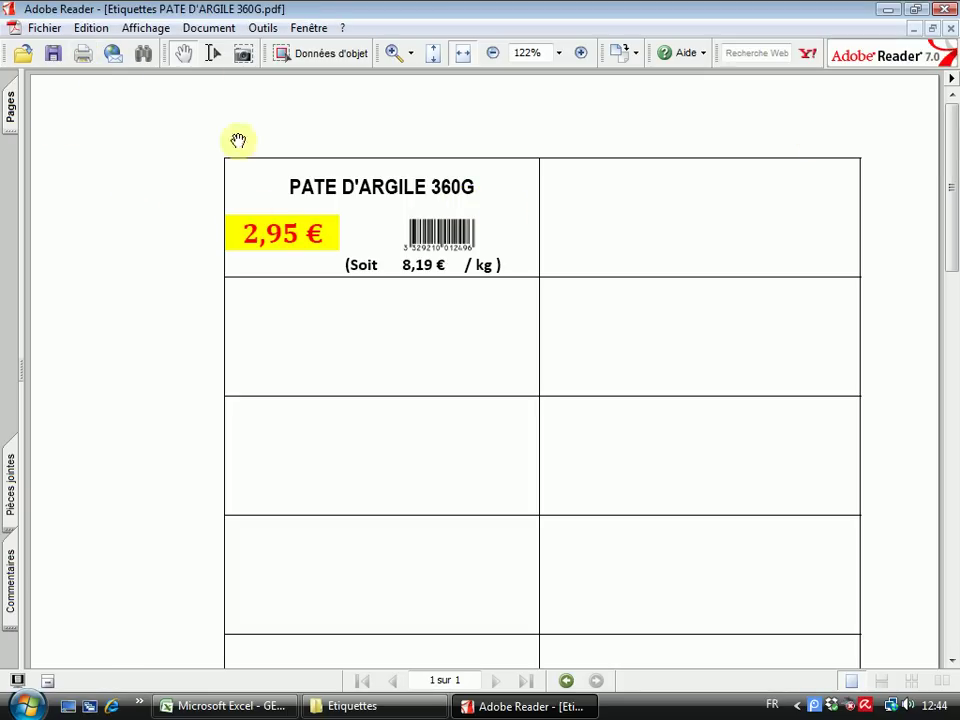
left_click(945, 9)
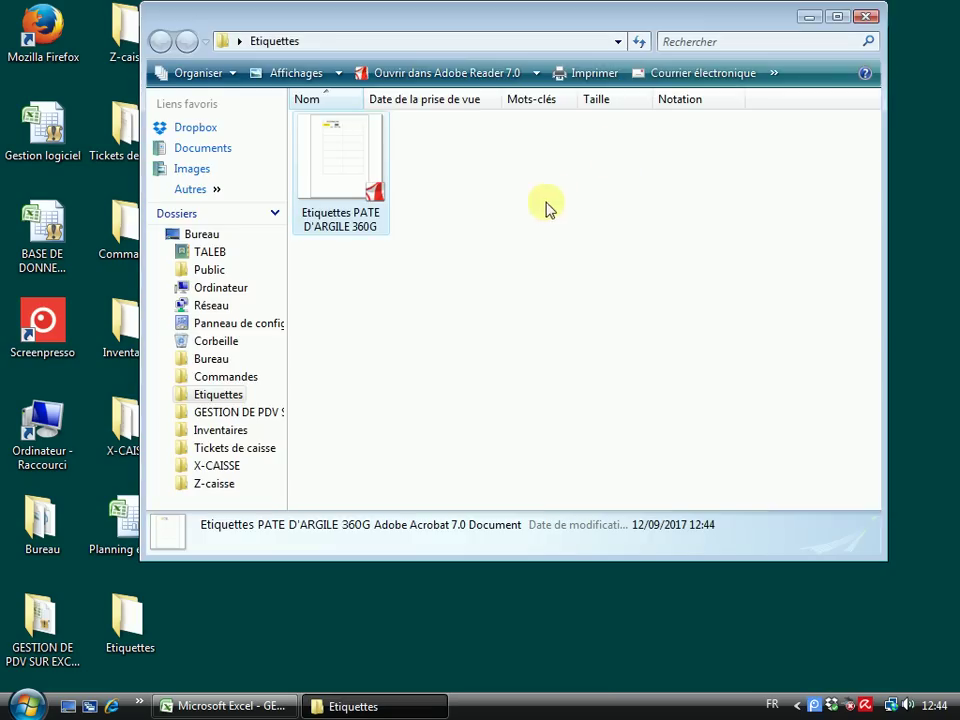
left_click(869, 15)
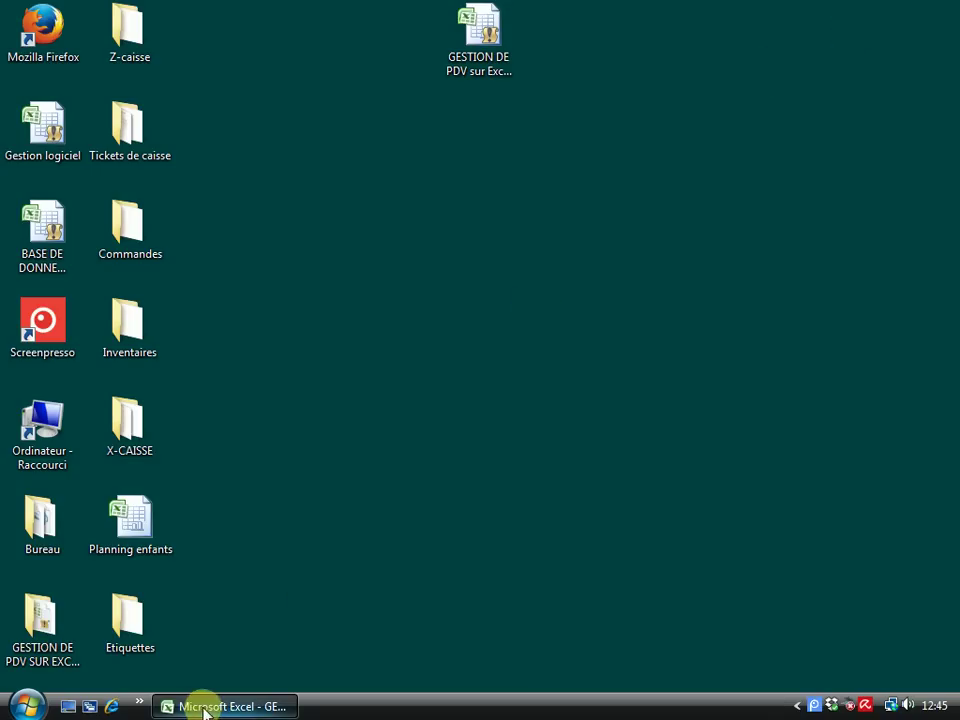
left_click(208, 706)
left_click(103, 681)
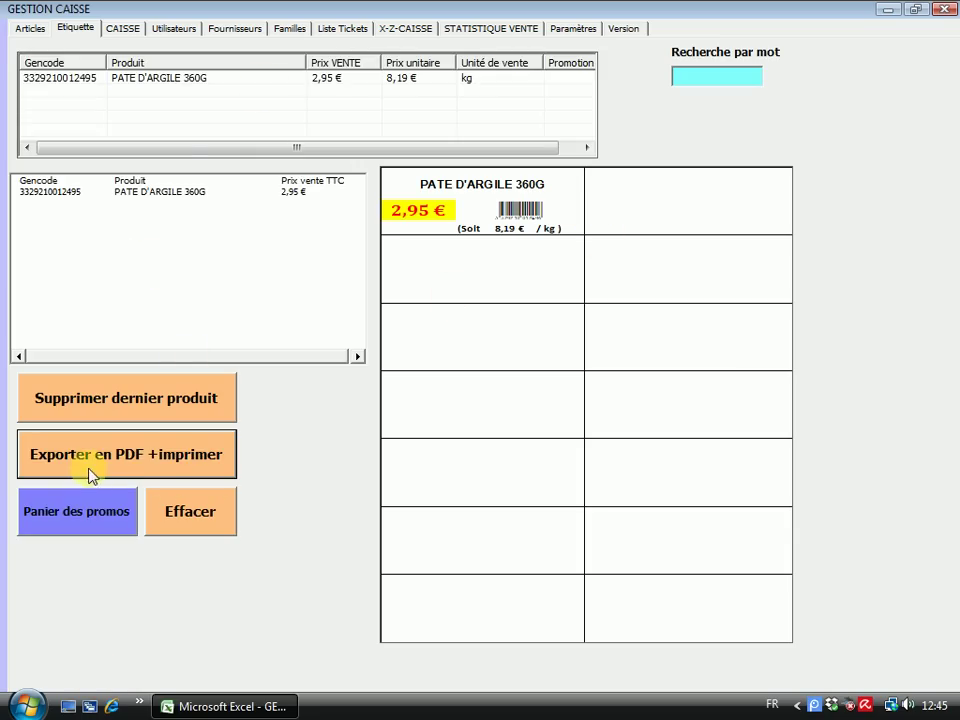
Open the Panier des promos list of products with promotion deadlines
left_click(81, 518)
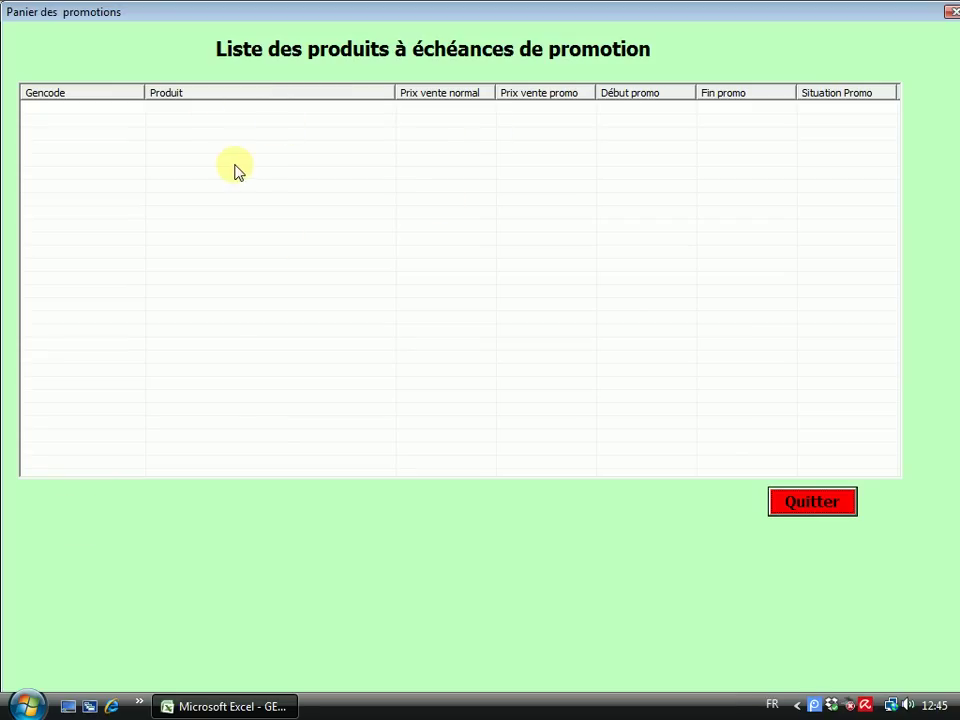
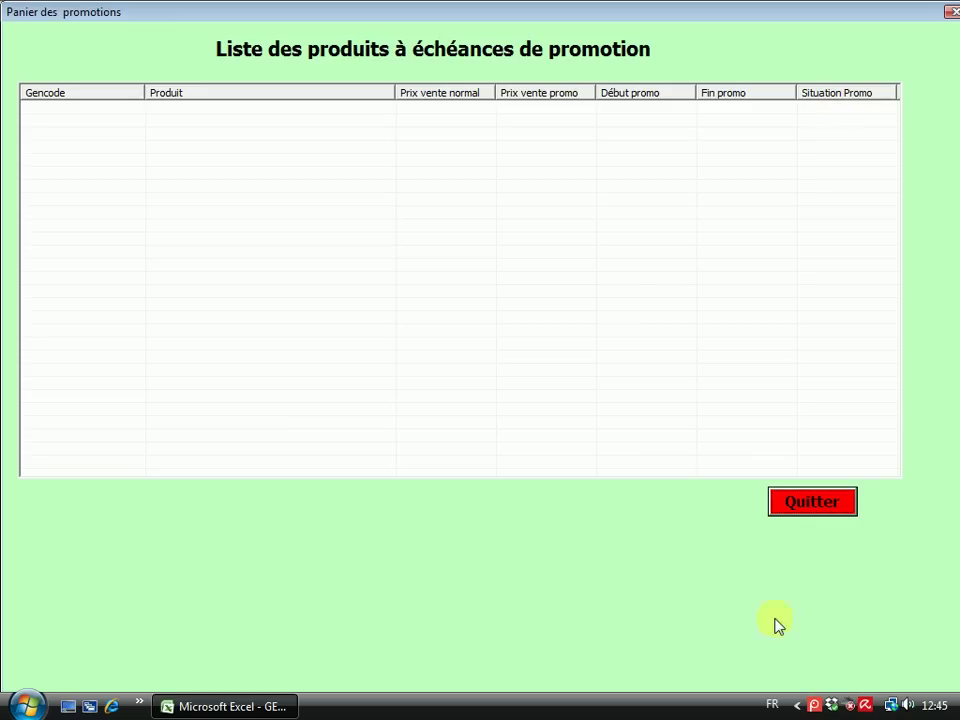
Close the empty promotions basket, clear the label sheet and go back to the Articles page
left_click(812, 502)
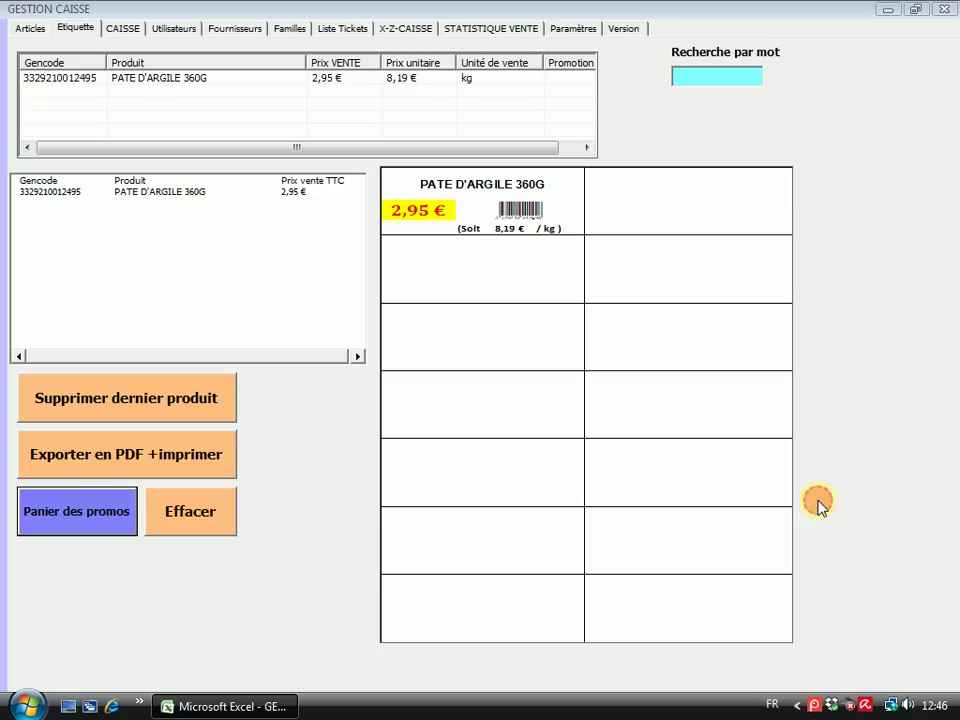
left_click(205, 520)
left_click(30, 28)
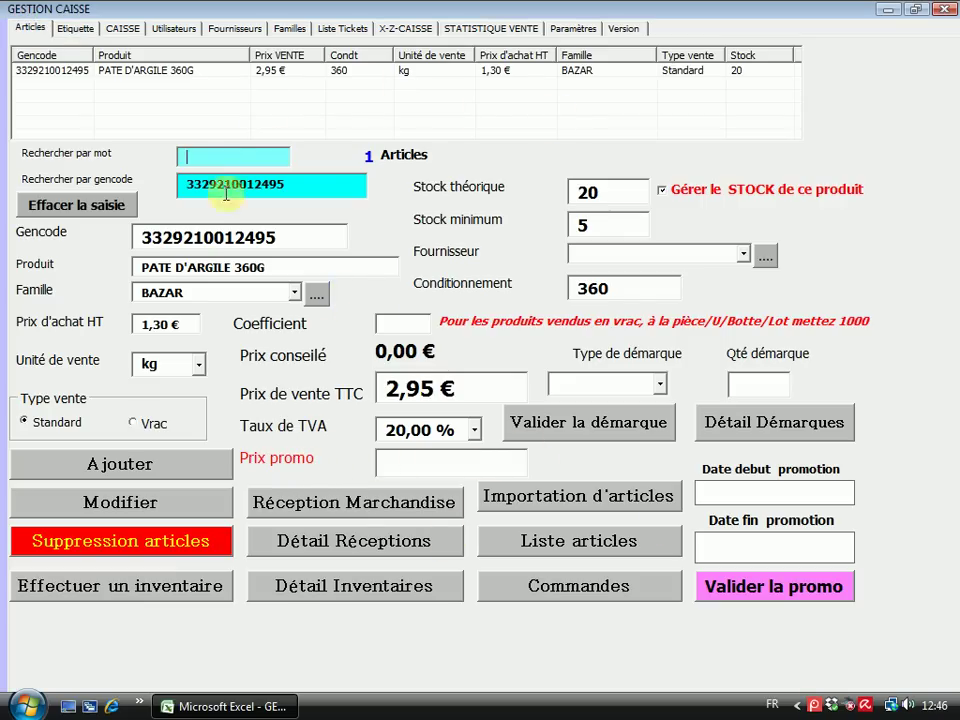
Load PATE D'ARGILE 360G into the cleared article form and enter promo price 2.49
left_click(95, 205)
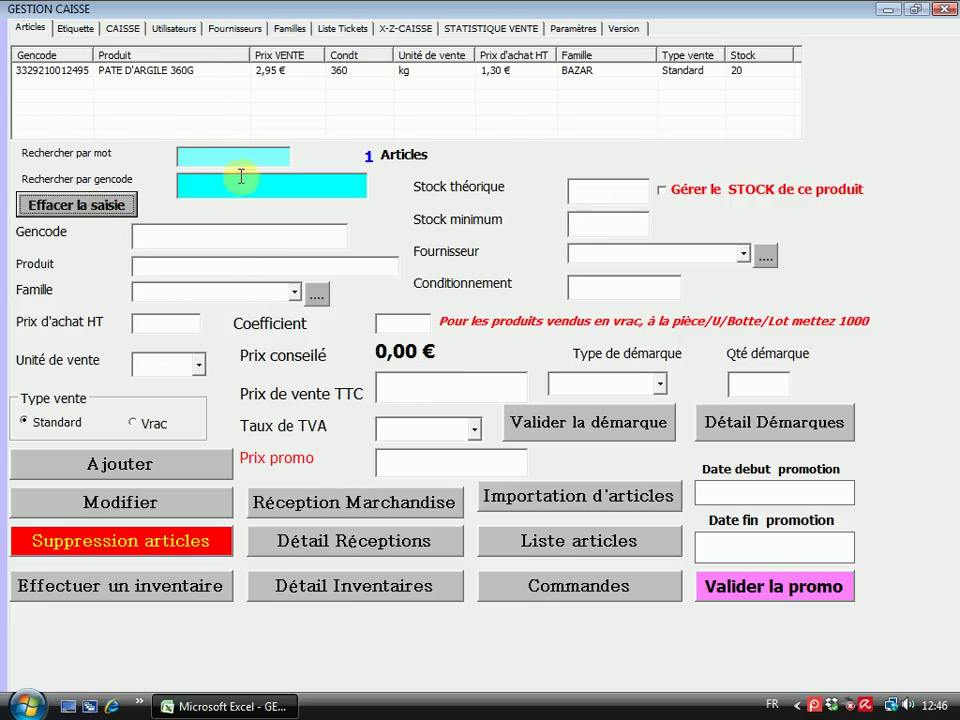
left_click(166, 72)
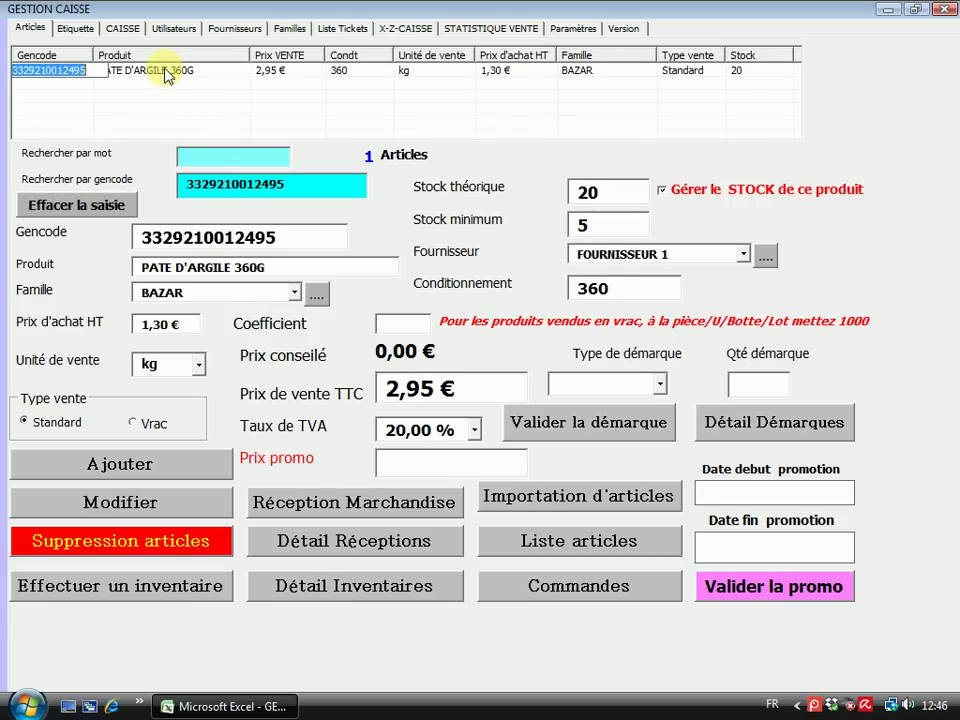
left_click(398, 467)
type("2.5")
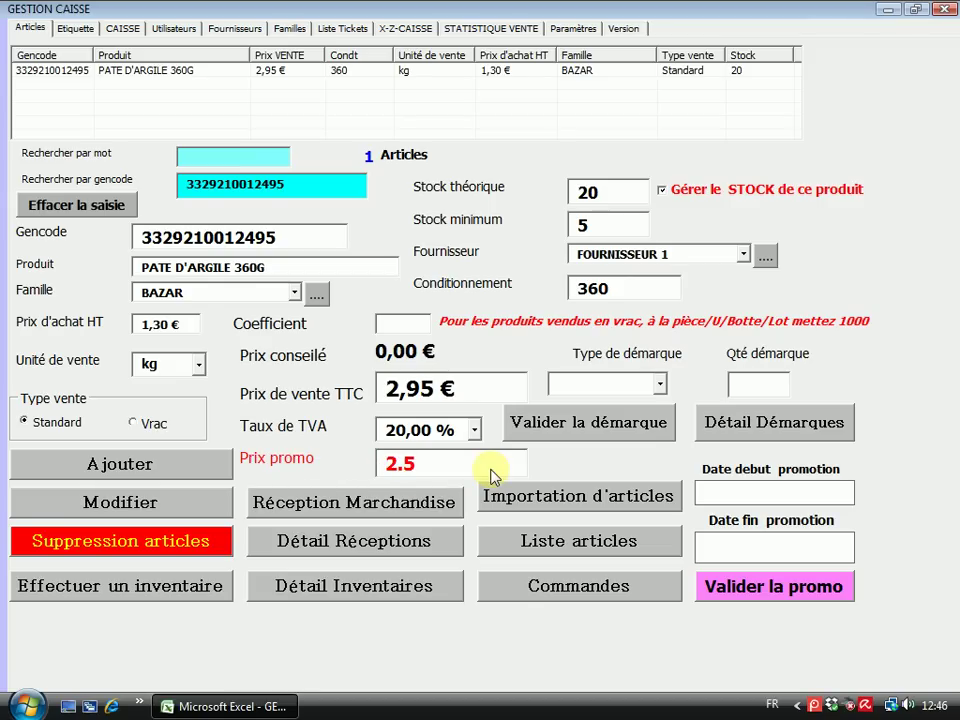
key("BackSpace")
type("49")
Set the promotion dates to 12/09/2017–20/09/2017, validate the promo and recheck the product
left_click(741, 500)
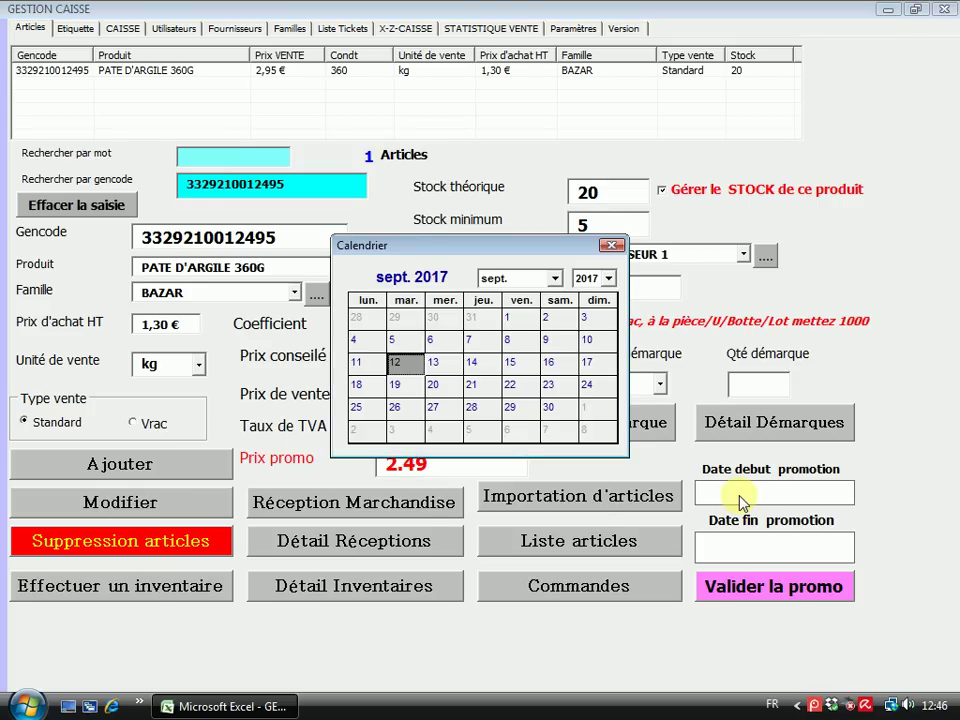
left_click(396, 363)
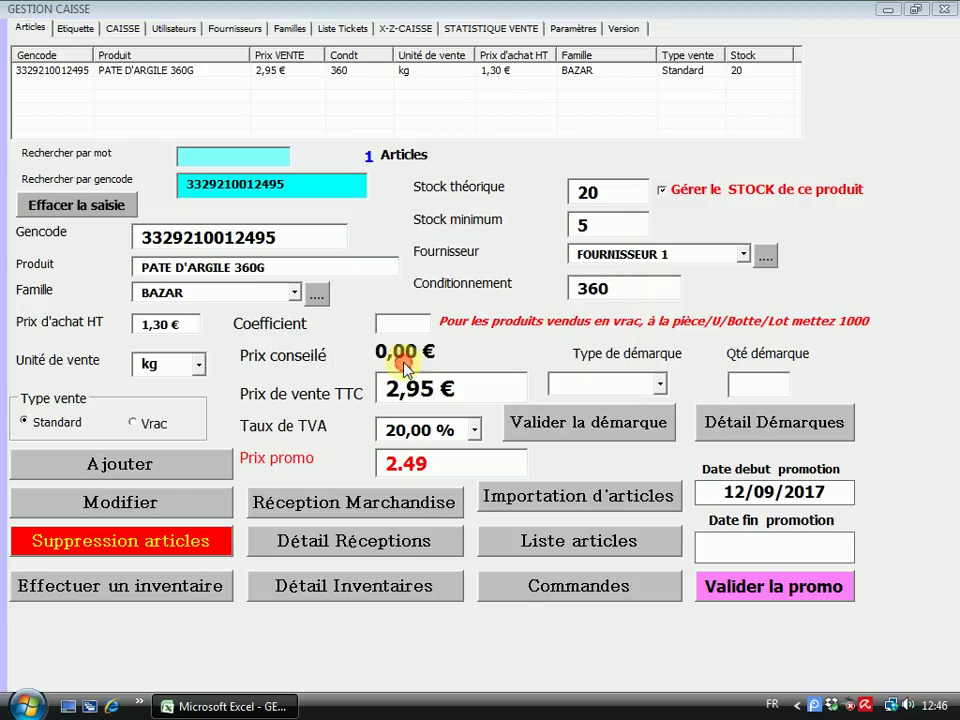
left_click(765, 542)
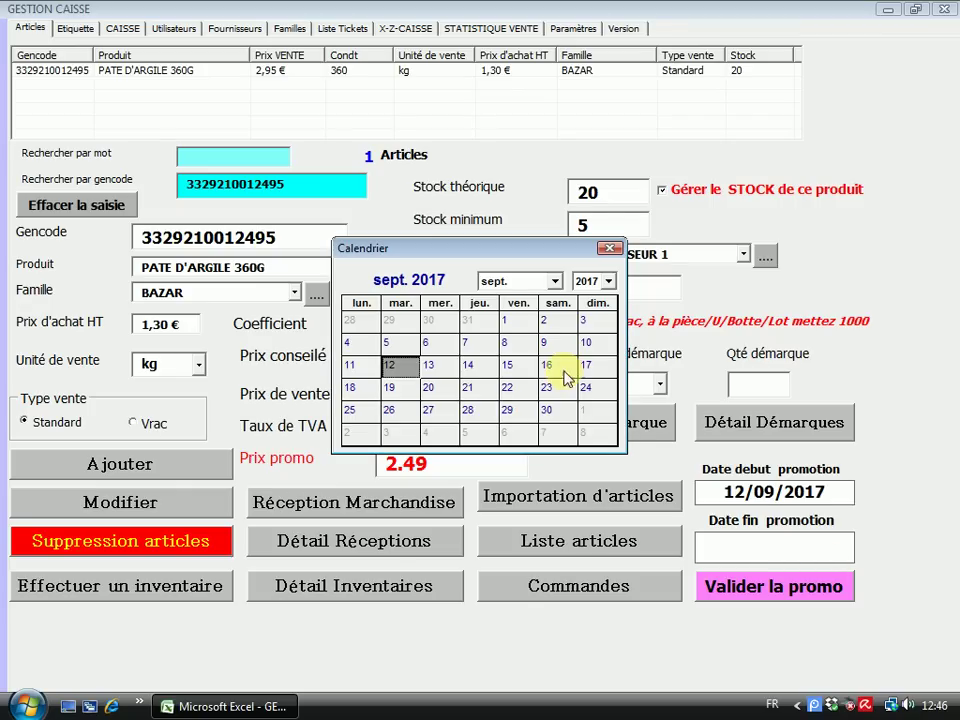
left_click(430, 390)
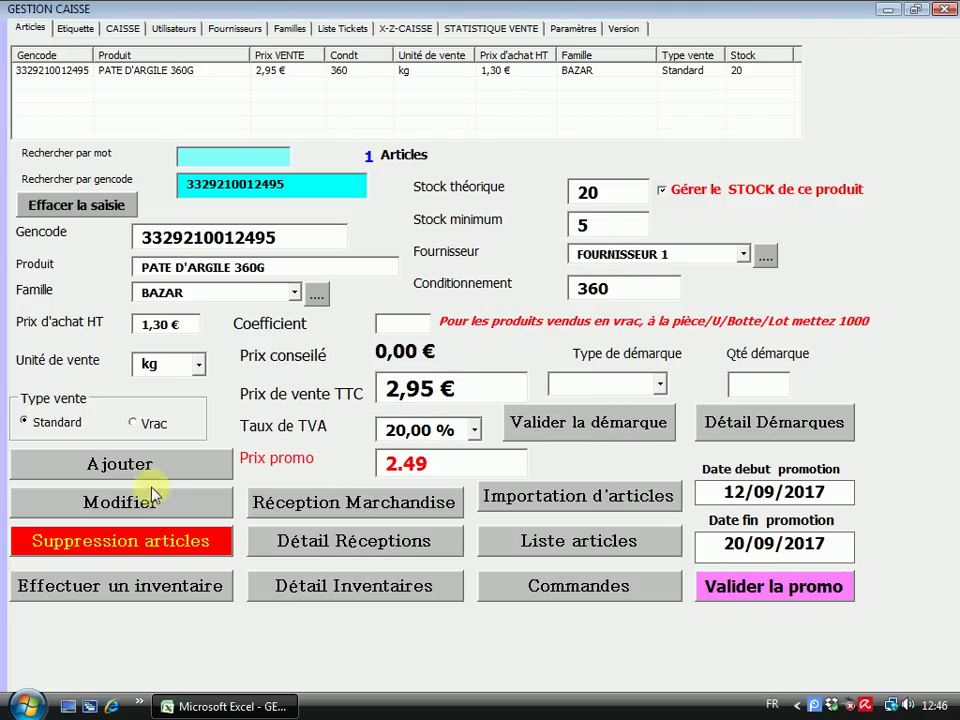
left_click(776, 590)
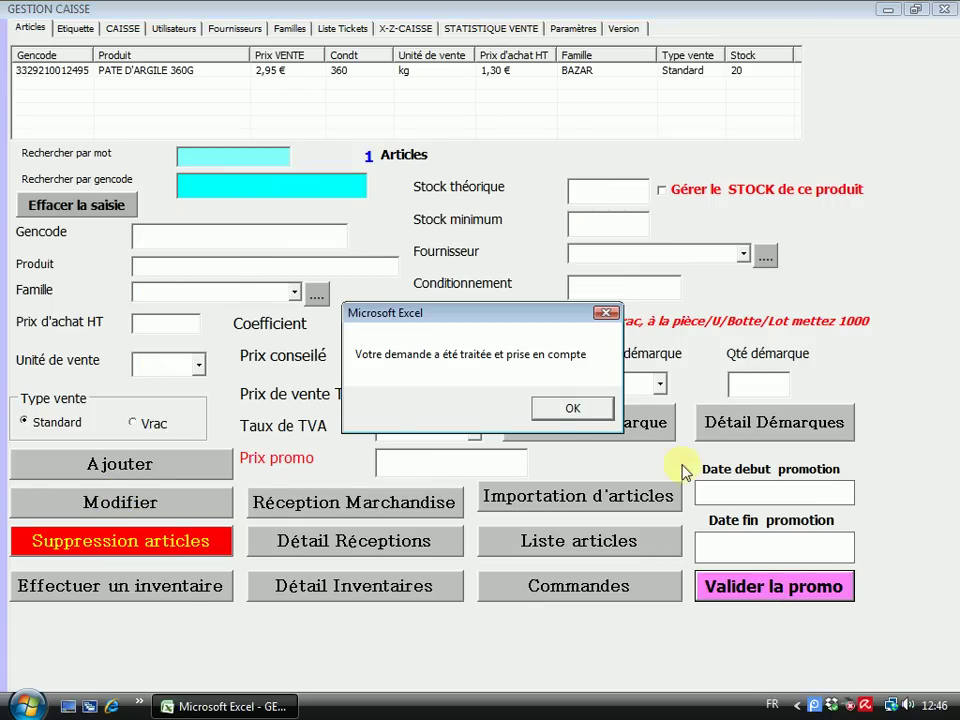
left_click(571, 410)
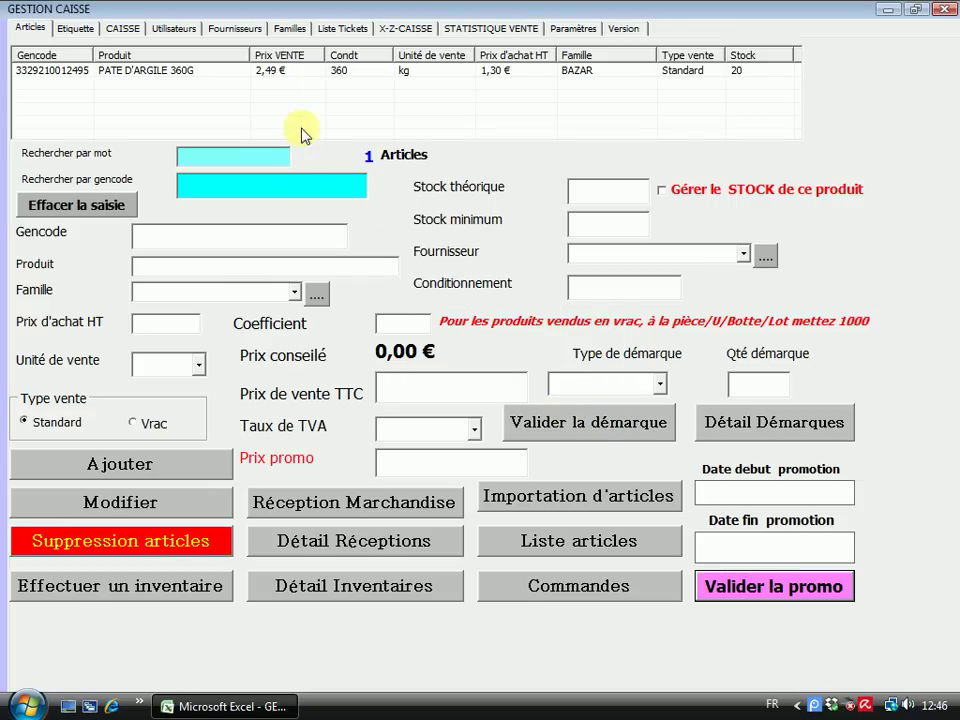
left_click(268, 78)
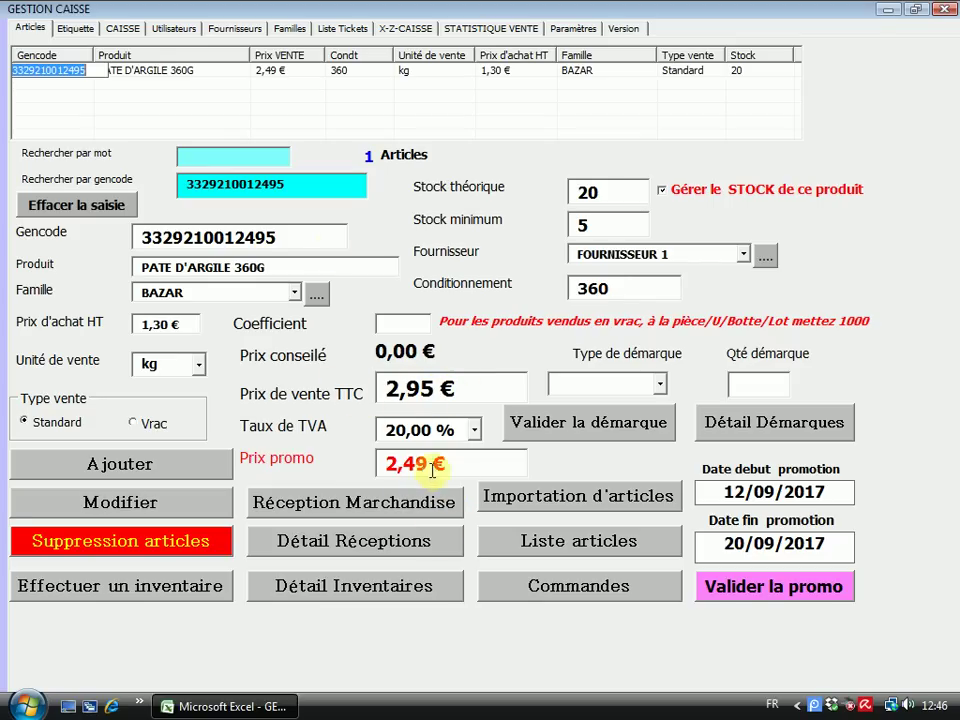
Add PATE D'ARGILE 360G's promo label on the Etiquette page and open the Panier des promos list
left_click(70, 30)
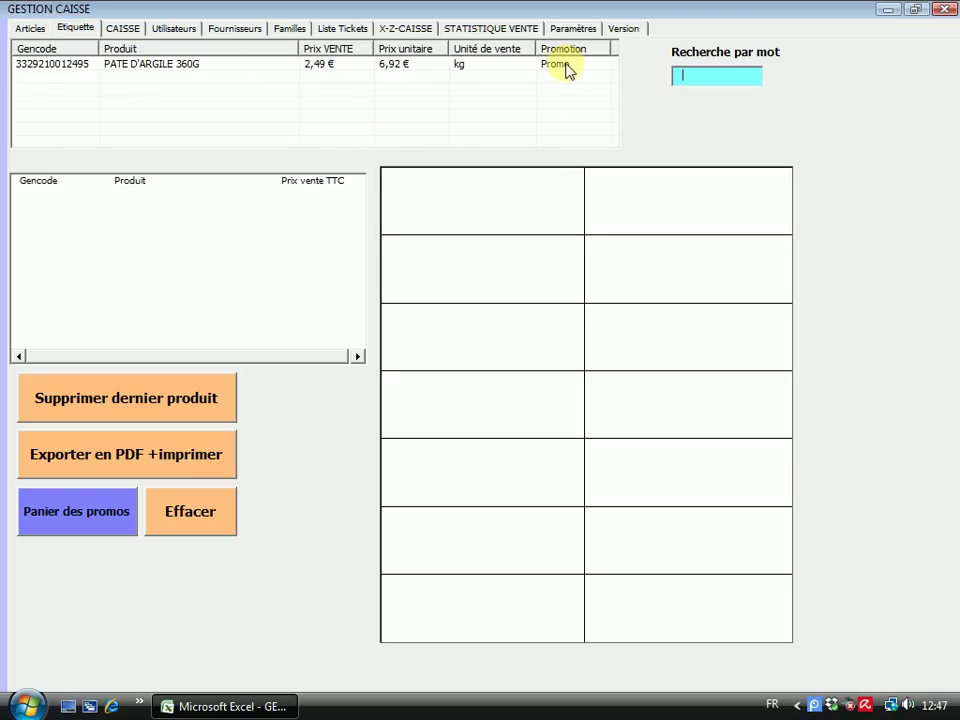
double_click(140, 64)
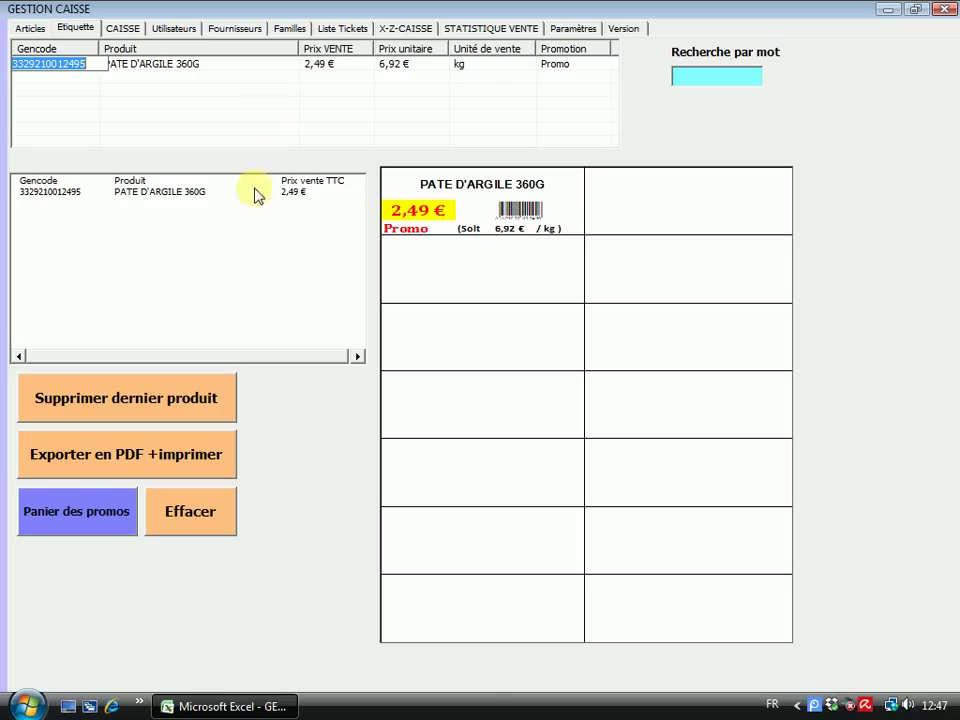
left_click(80, 520)
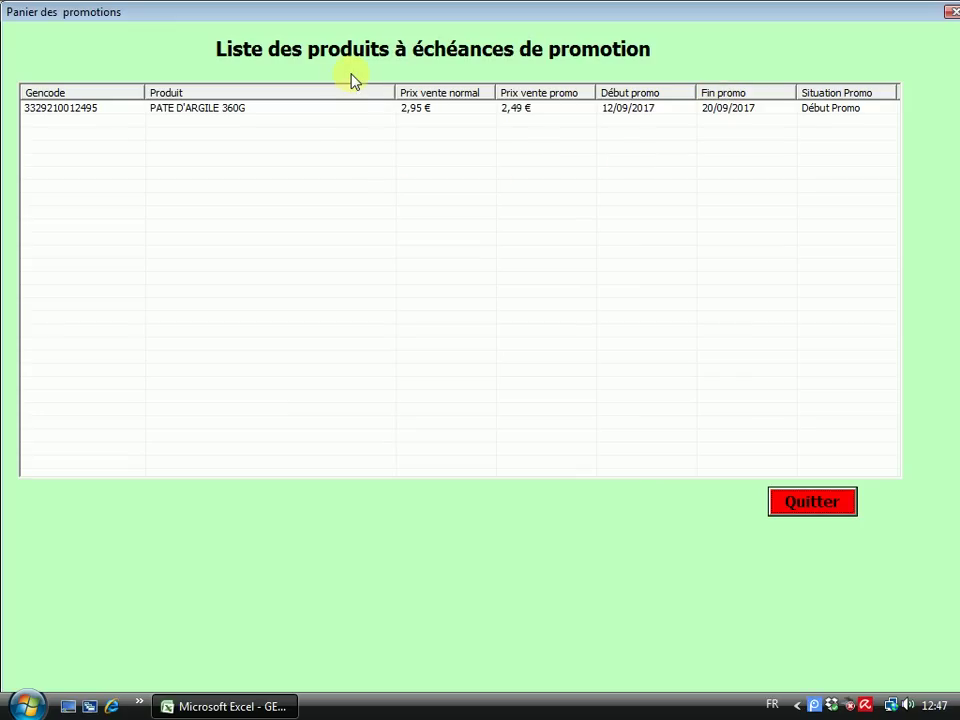
Add the promoted product's label from the basket twice, clearing the sheet each time, then close the basket
double_click(287, 110)
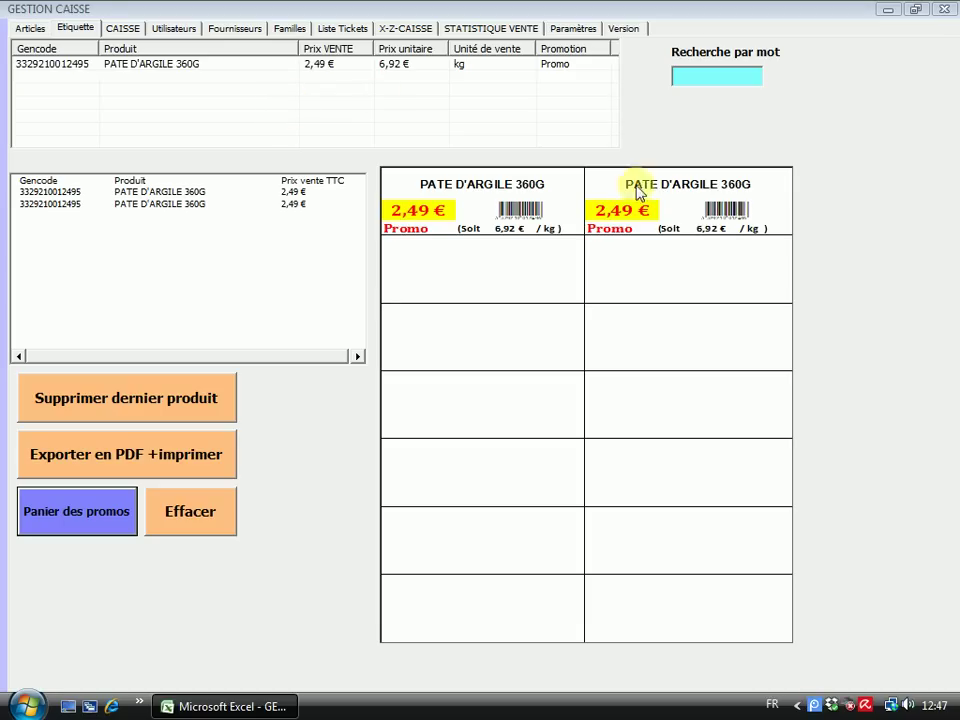
left_click(190, 519)
left_click(101, 514)
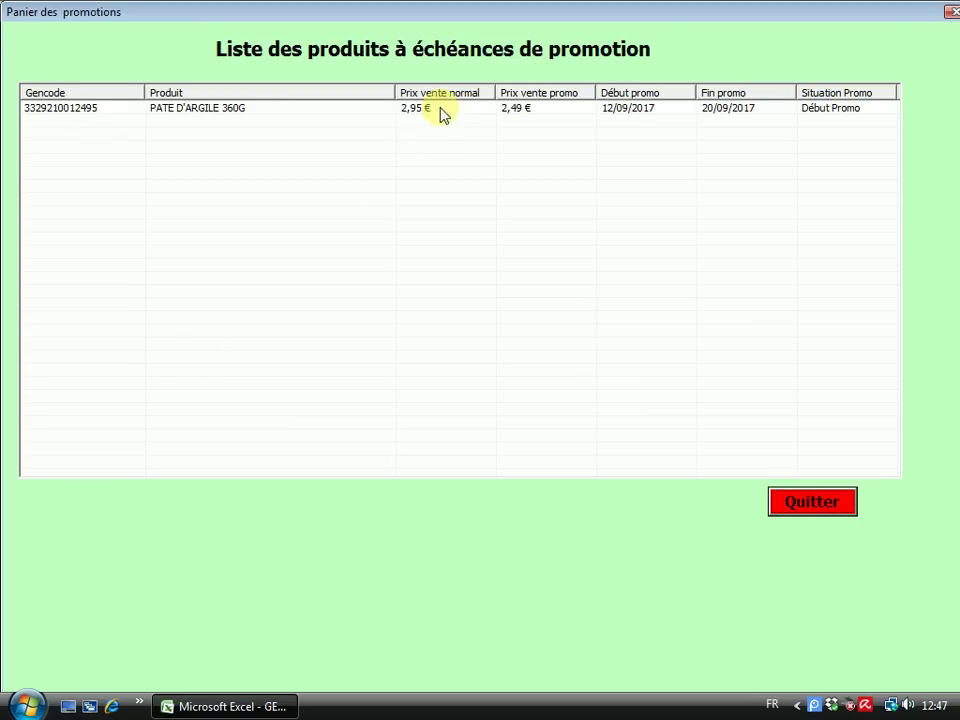
double_click(440, 108)
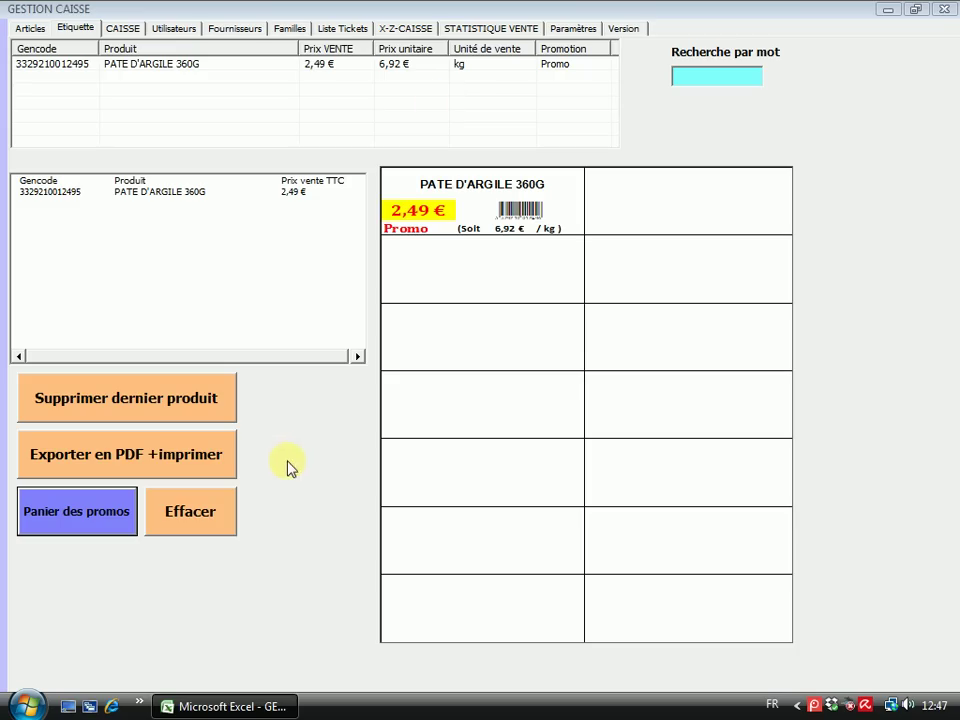
left_click(206, 514)
left_click(104, 523)
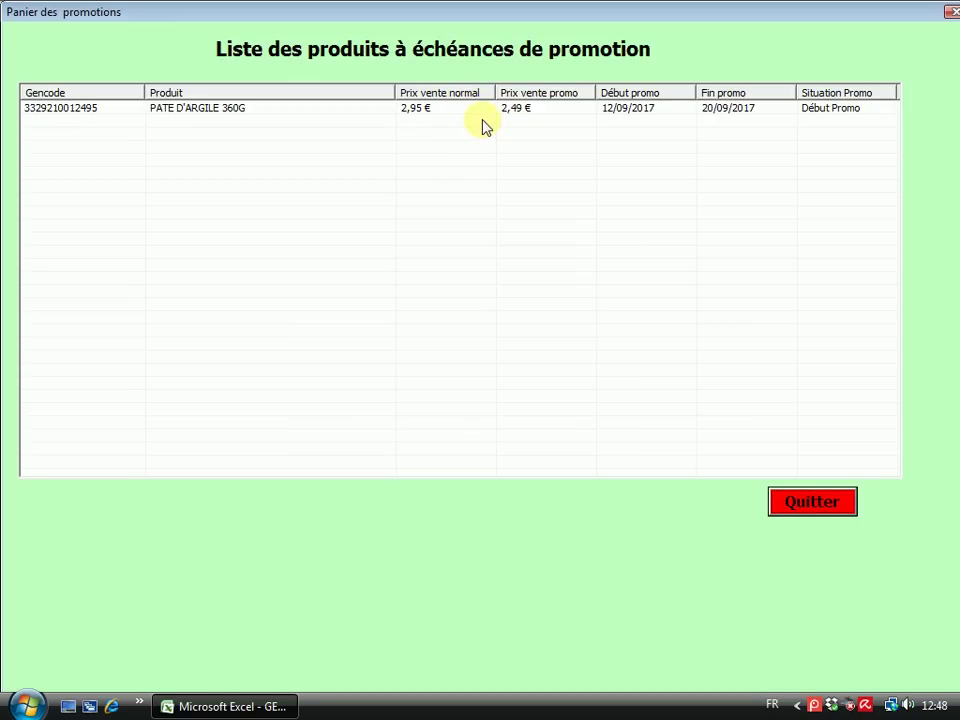
left_click(810, 502)
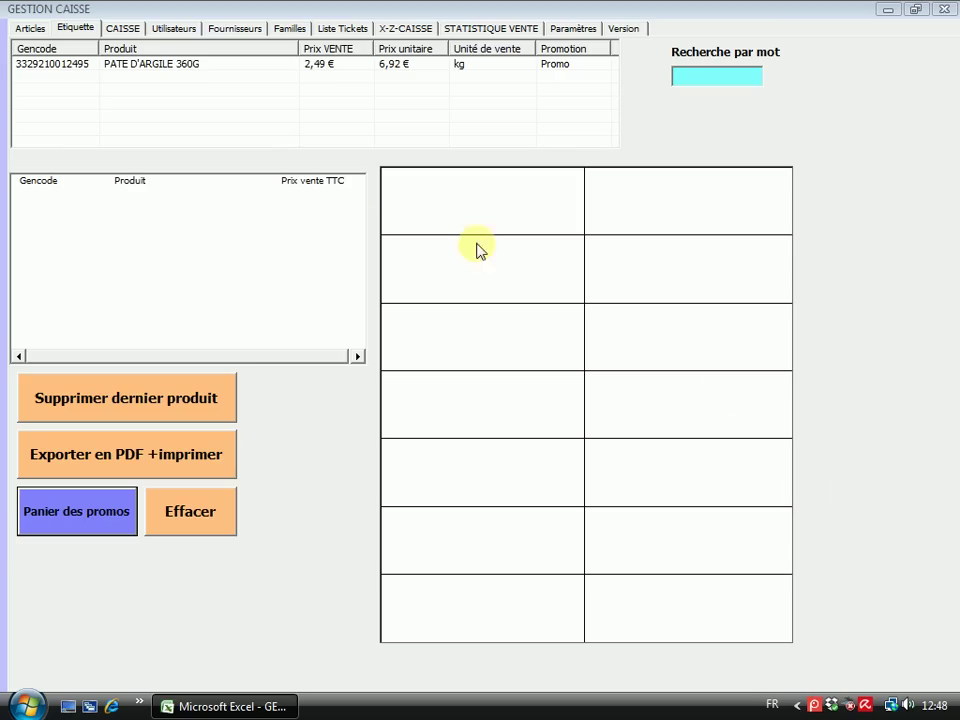
Reload PATE D'ARGILE 360G on the Articles page and change the promotion start to 07/09/2017
left_click(27, 30)
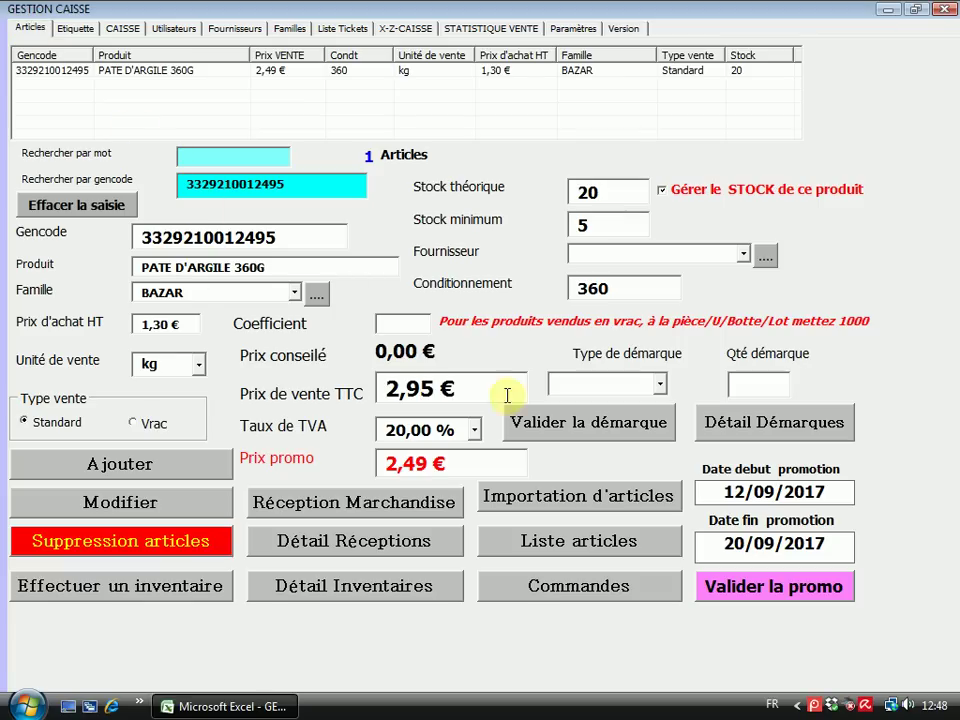
left_click(105, 205)
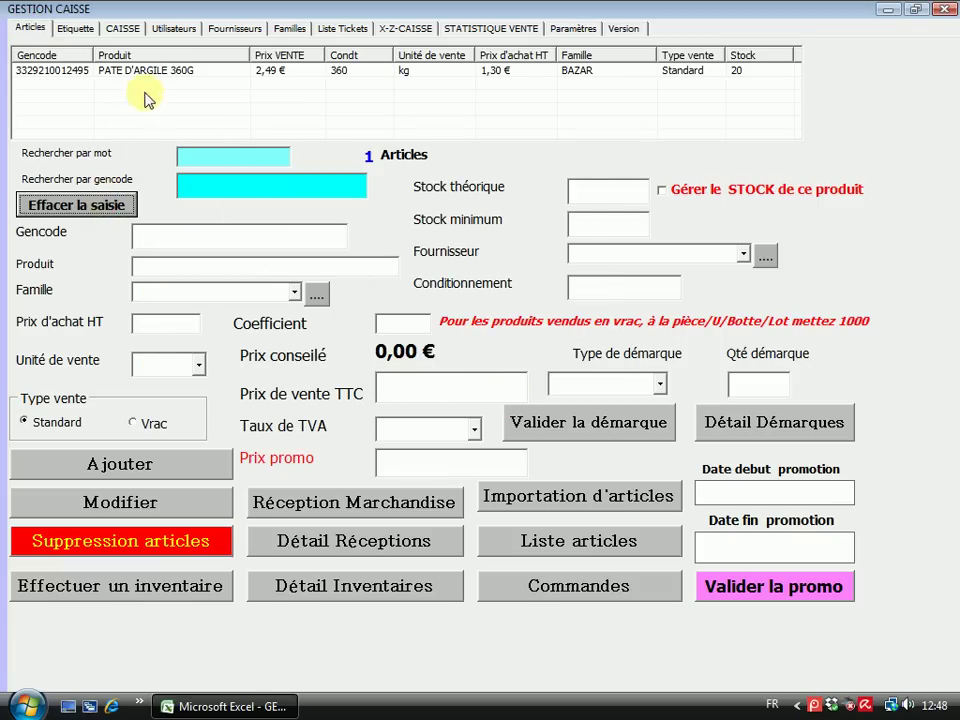
left_click(139, 70)
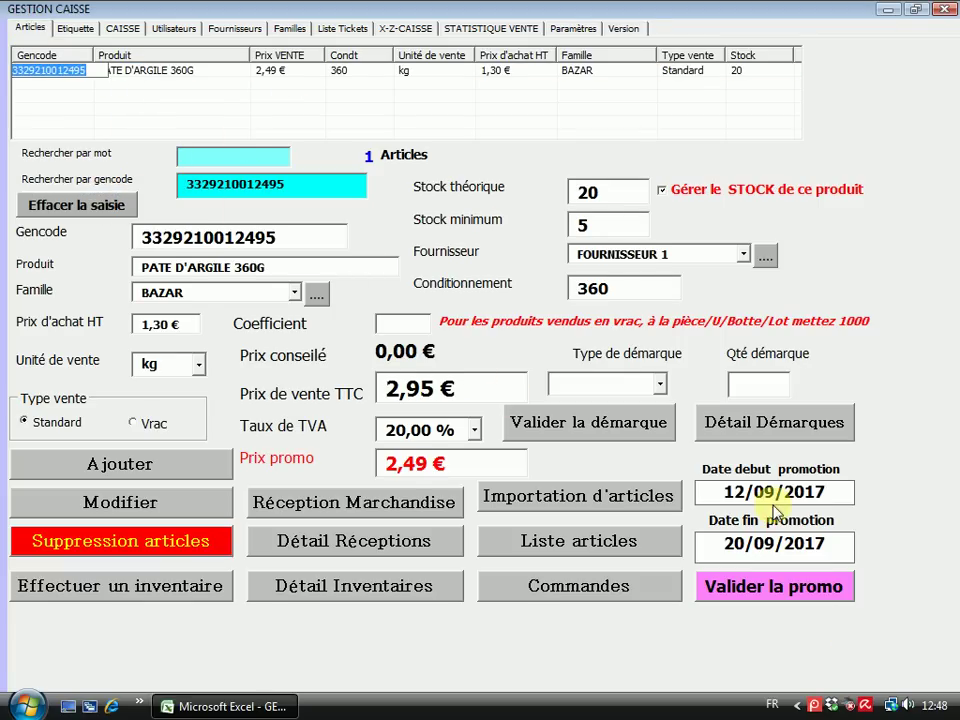
left_click(752, 495)
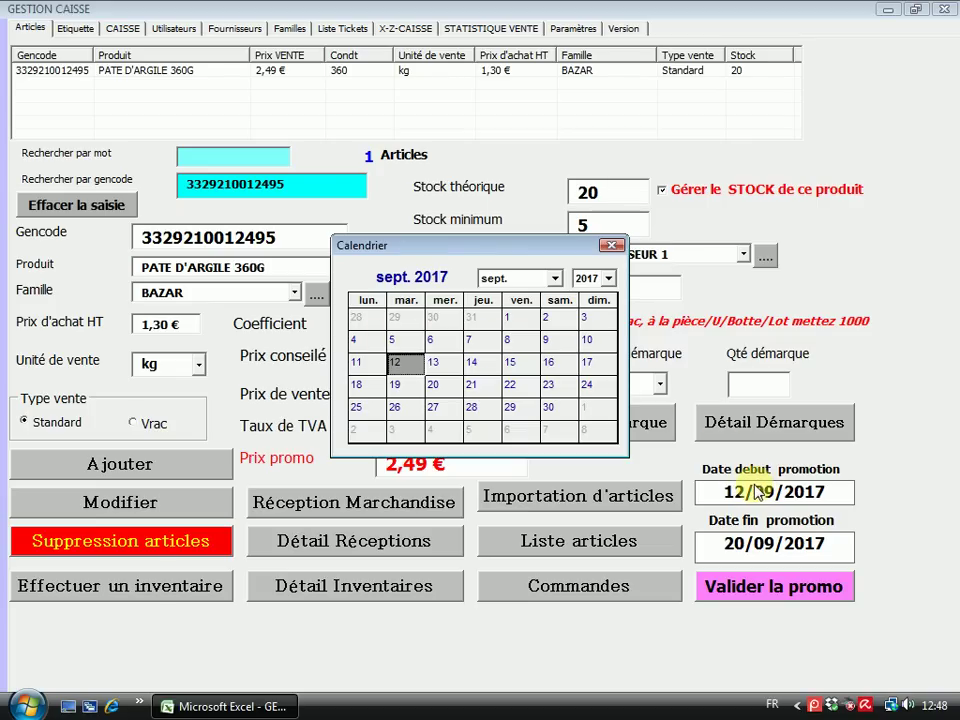
left_click(593, 345)
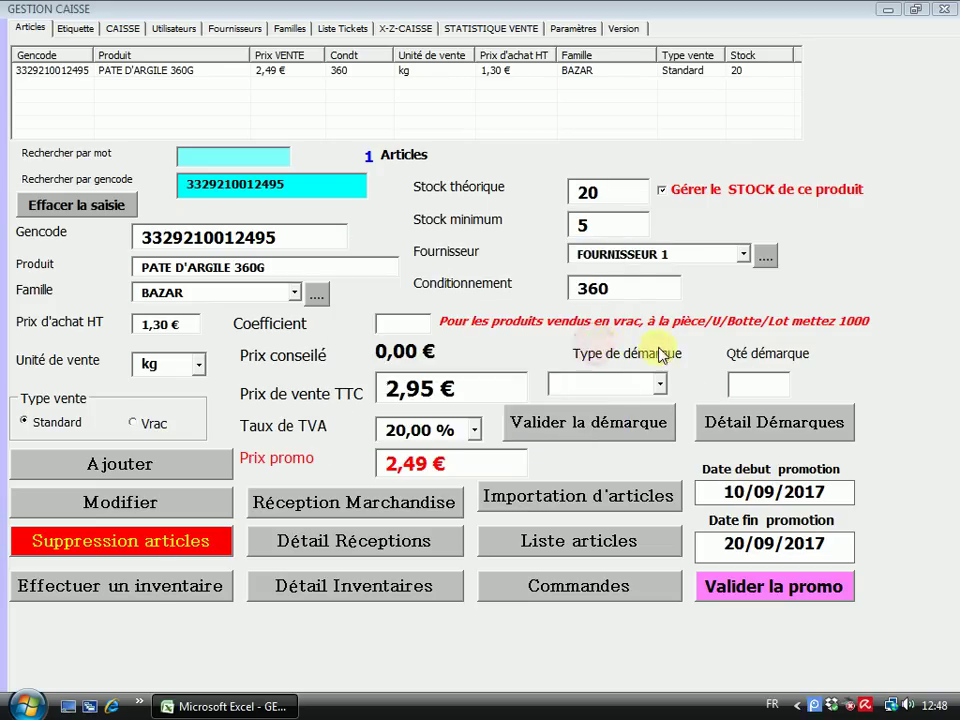
left_click(742, 492)
left_click(472, 342)
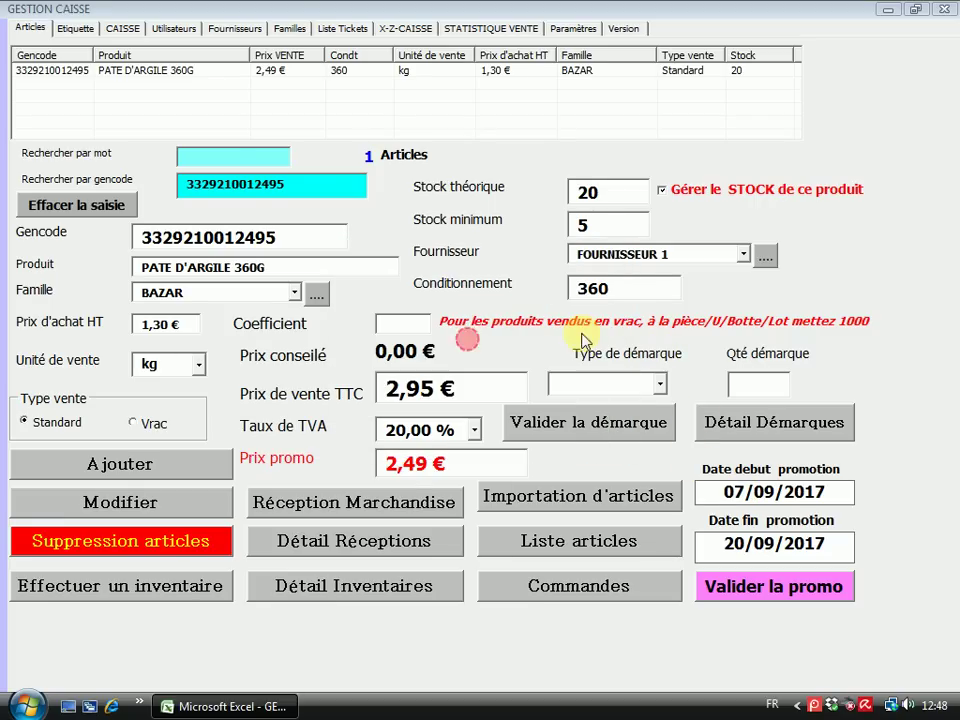
Set the promotion end to 12/09/2017, save the revised promo and return to the label page
left_click(730, 546)
left_click(390, 365)
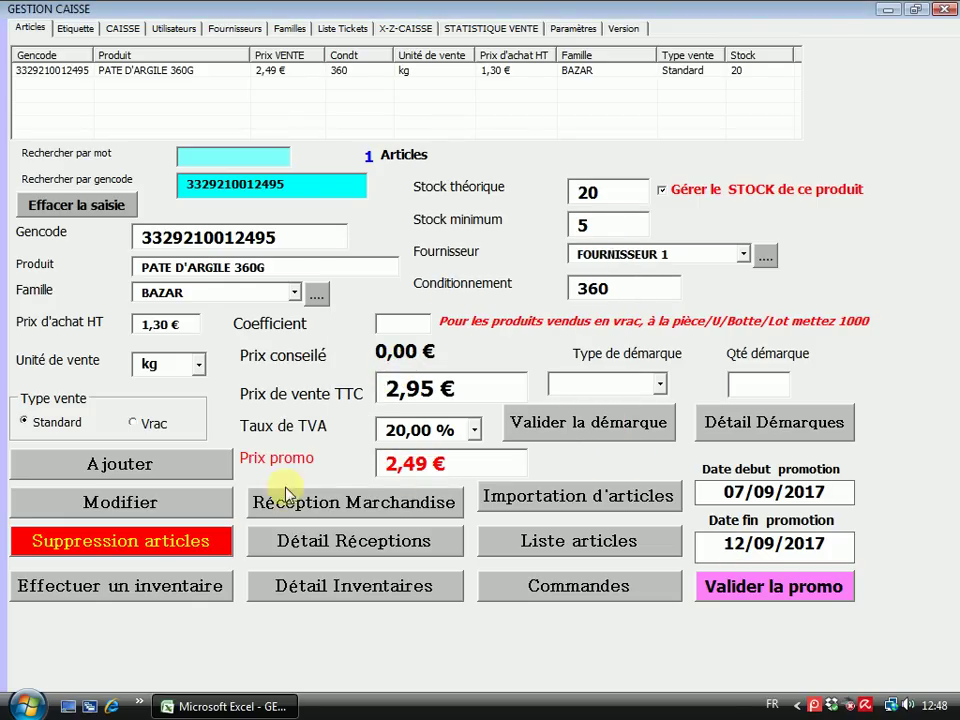
left_click(750, 587)
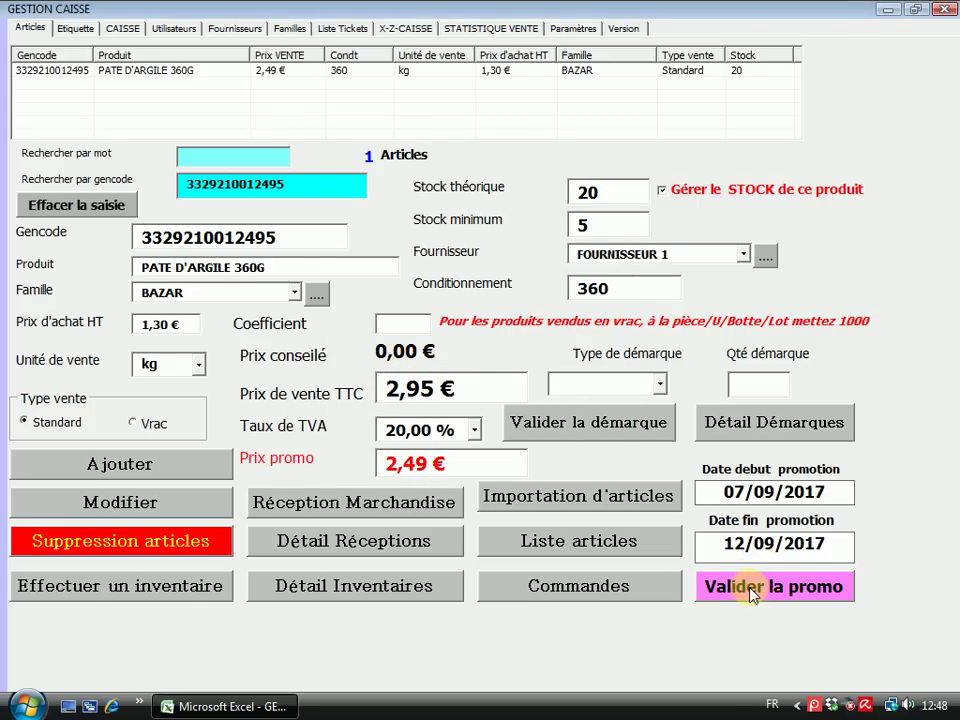
left_click(575, 411)
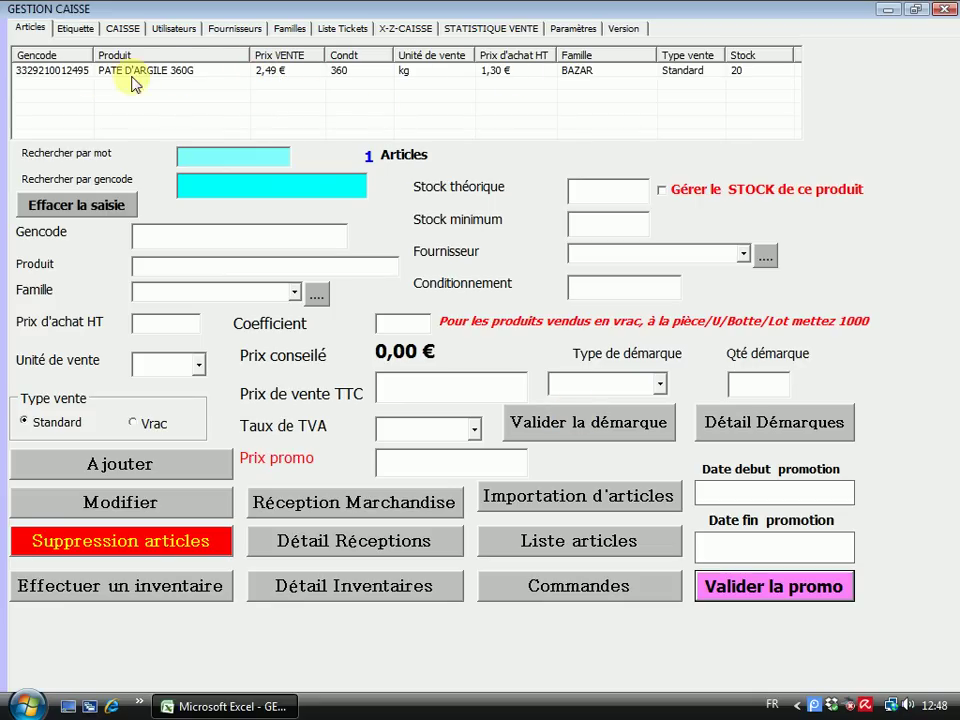
left_click(77, 32)
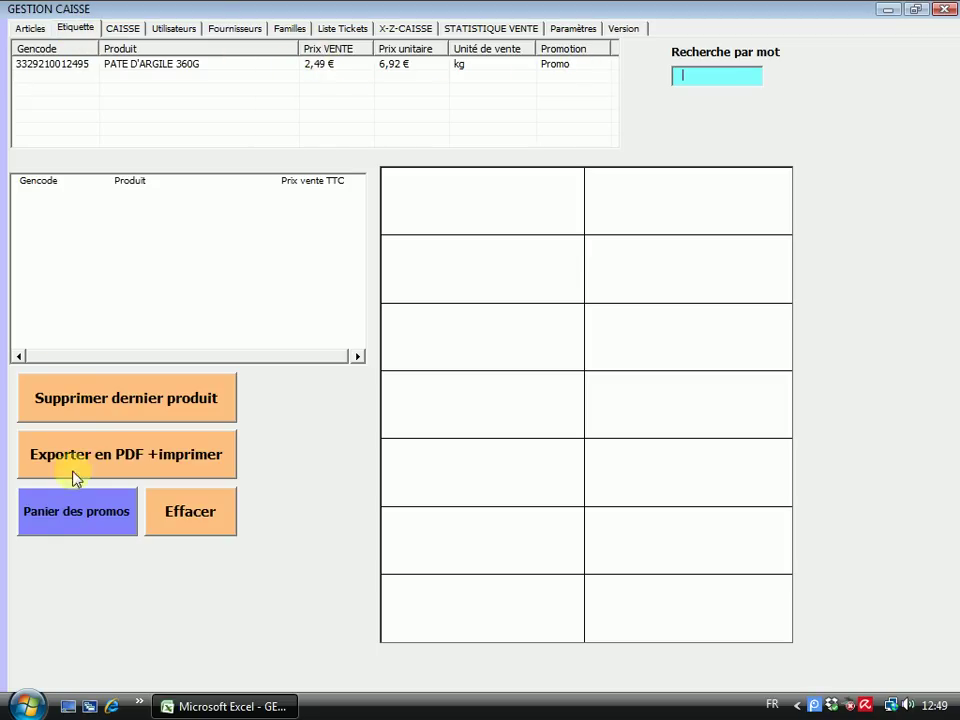
Add the promoted product's label from the promotions basket, clear the sheet, then close the basket
left_click(71, 510)
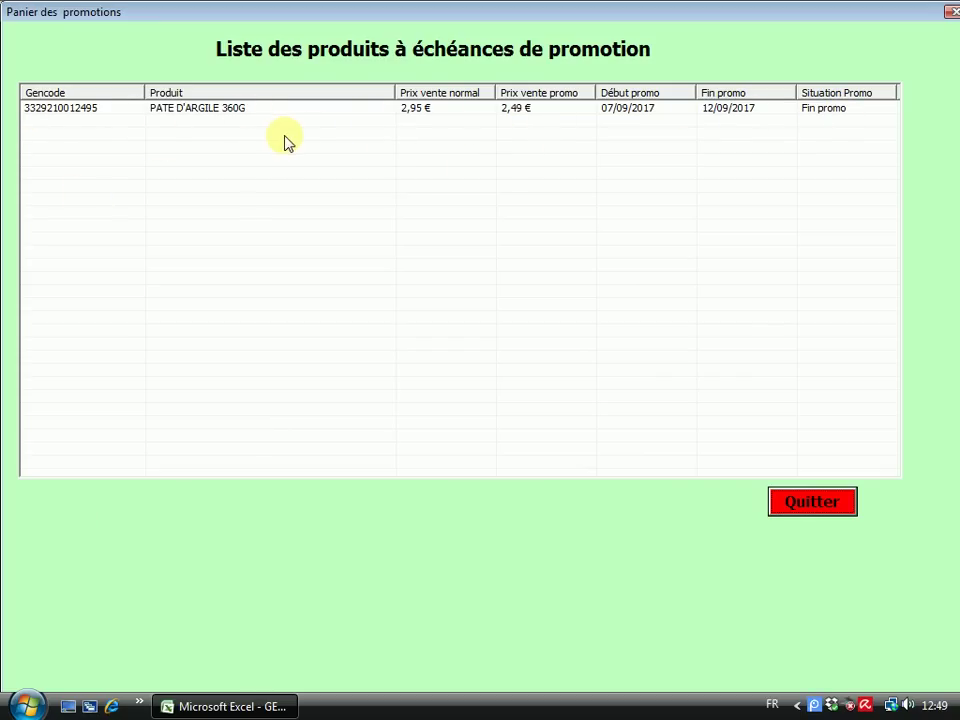
double_click(311, 110)
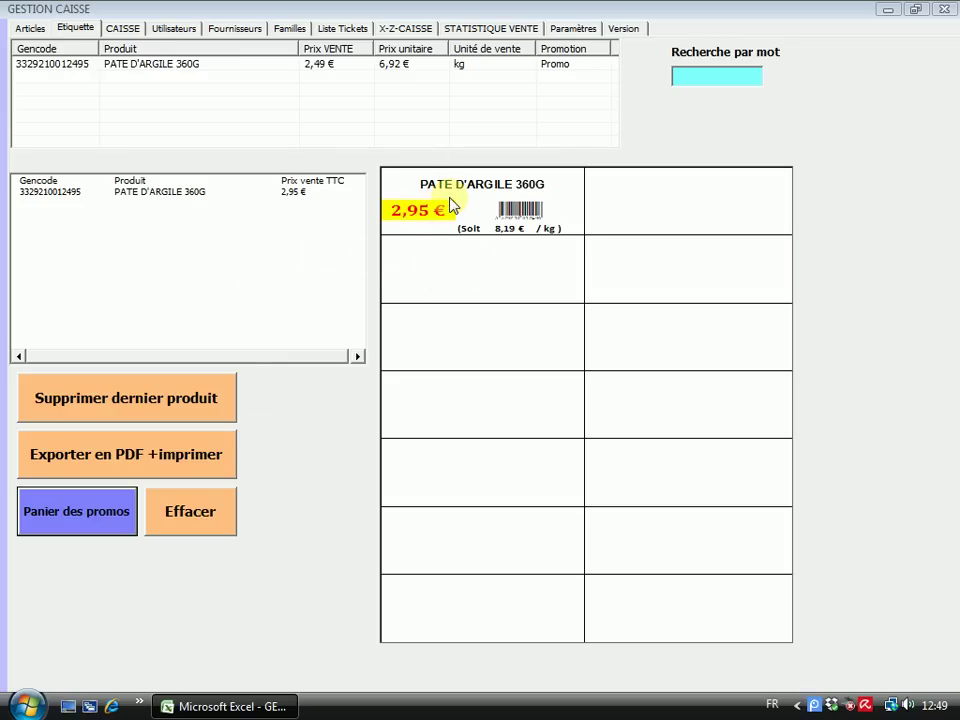
left_click(196, 513)
left_click(103, 511)
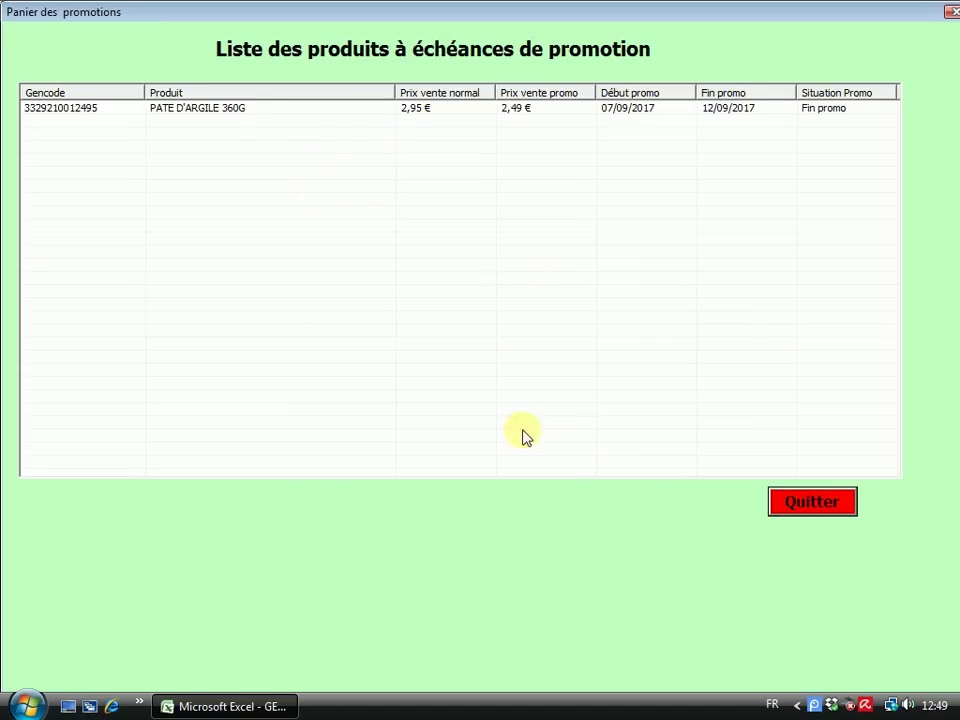
left_click(812, 502)
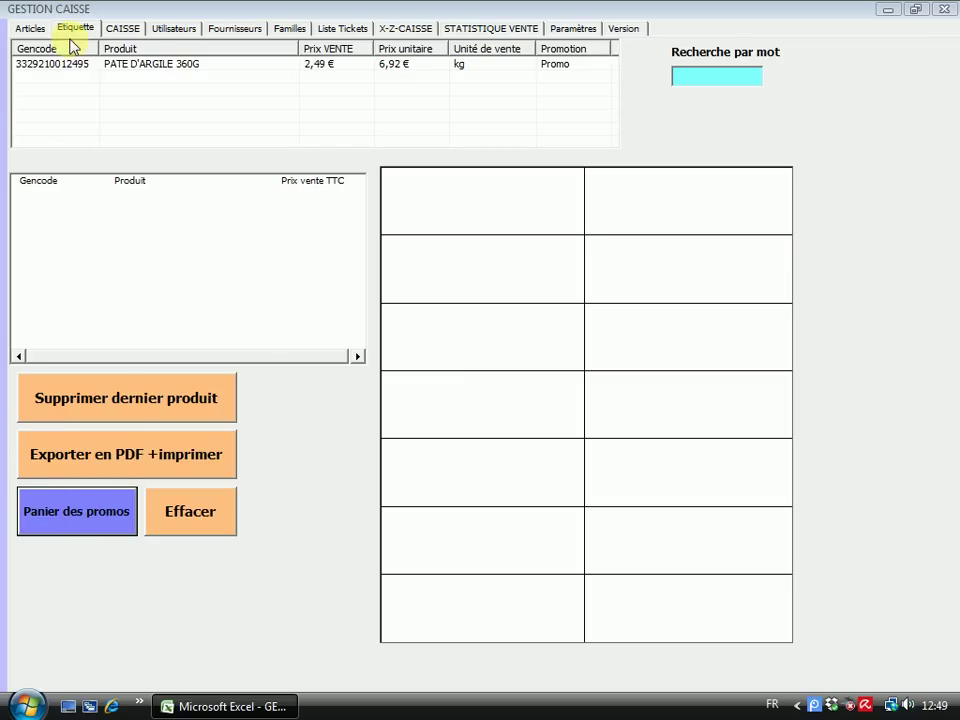
left_click(30, 28)
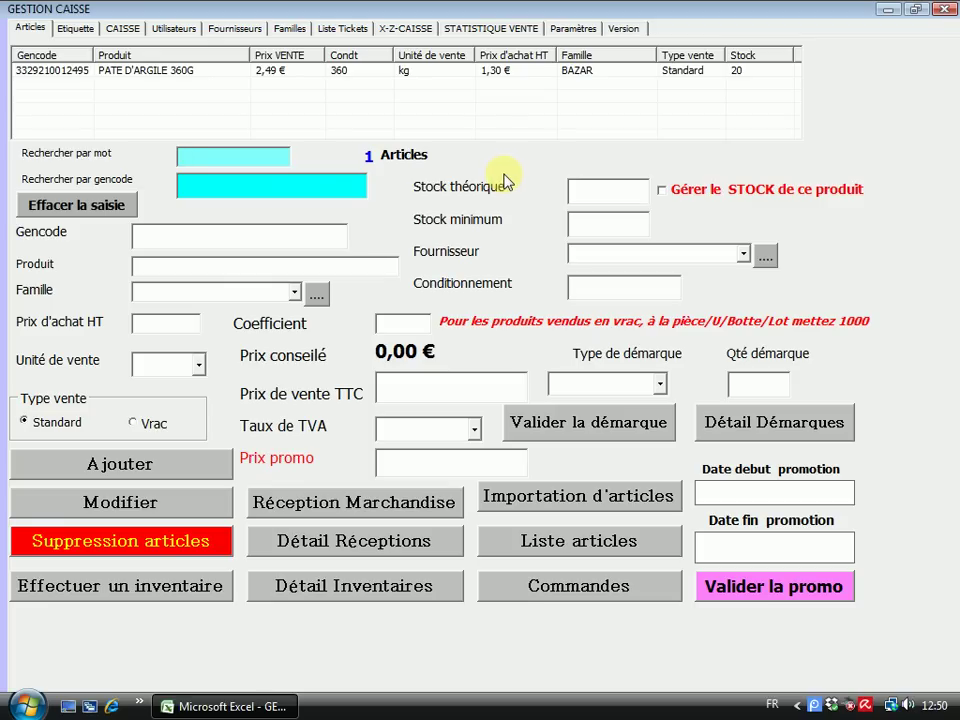
Record a Casse markdown of 2 units for PATE D'ARGILE 360G and confirm stock is now 18
left_click(275, 72)
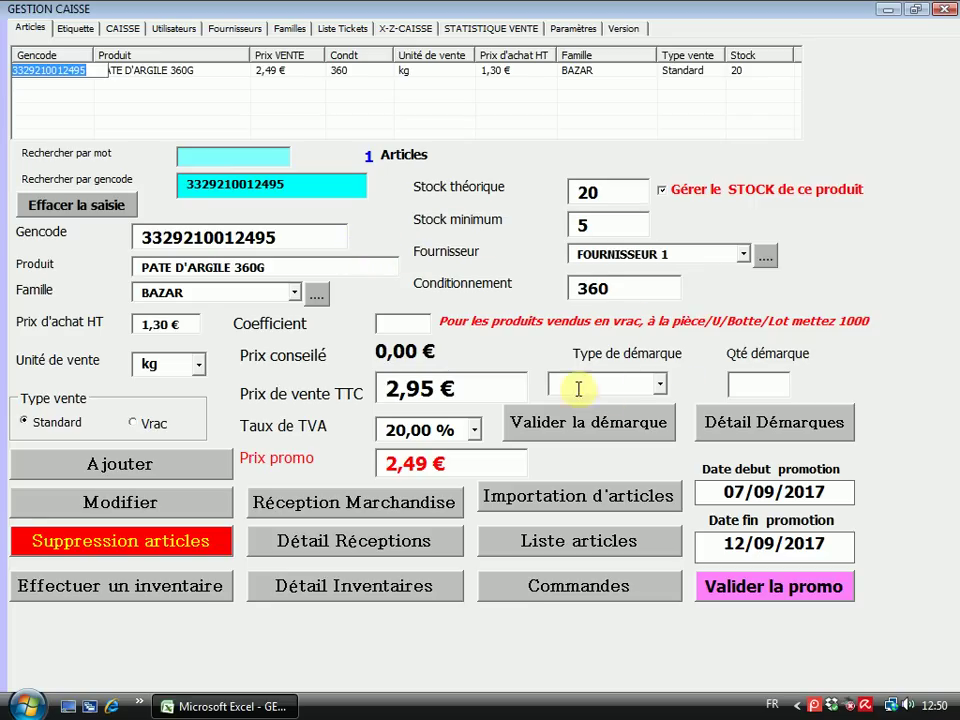
left_click(660, 388)
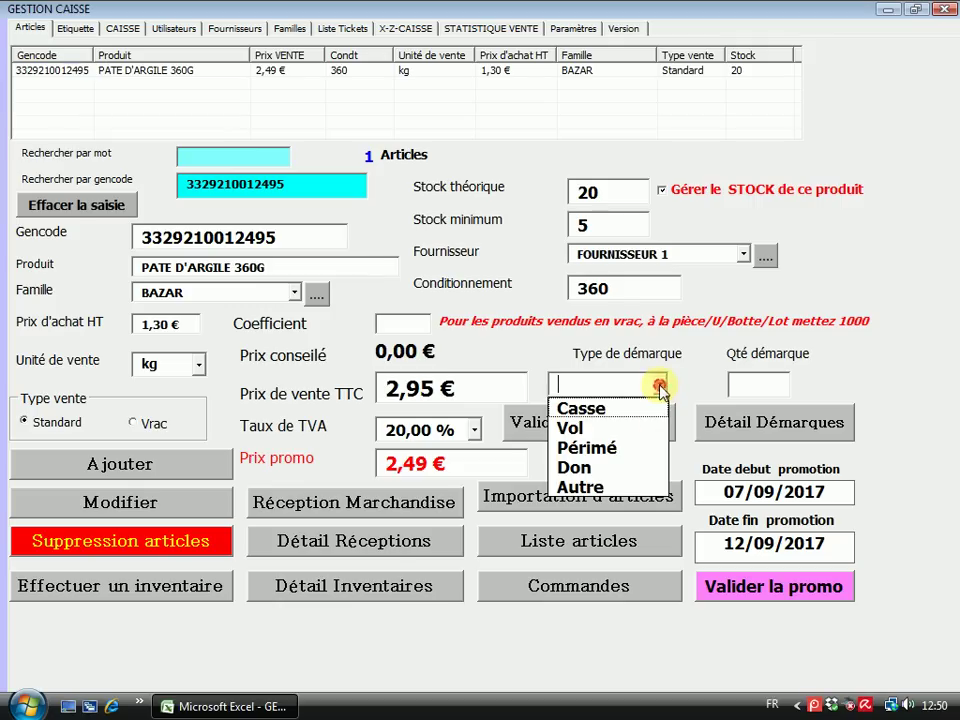
left_click(607, 409)
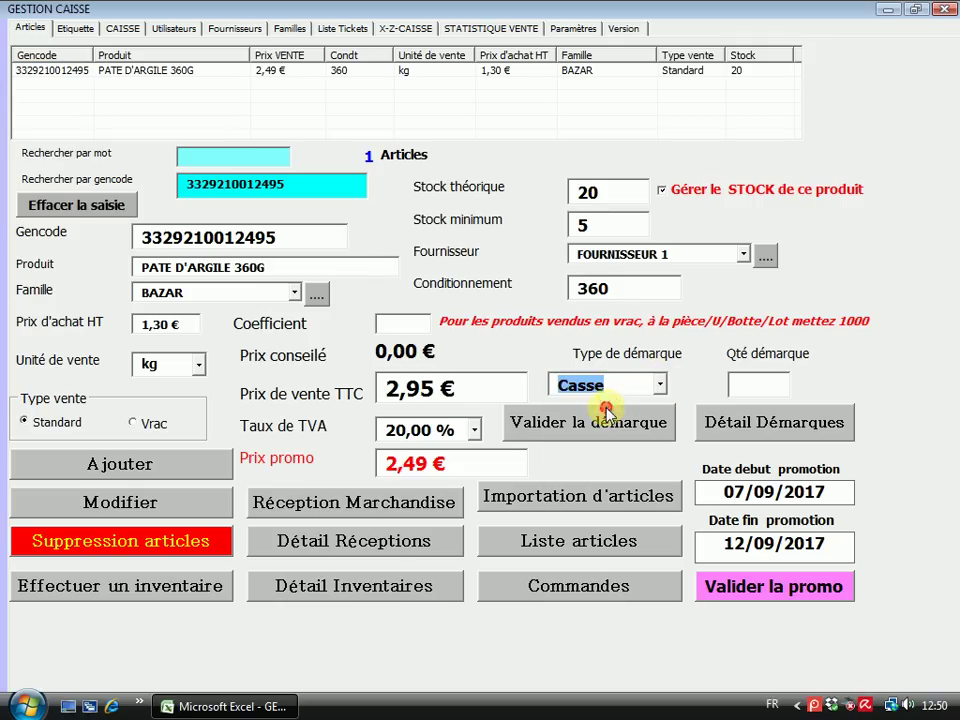
left_click(760, 386)
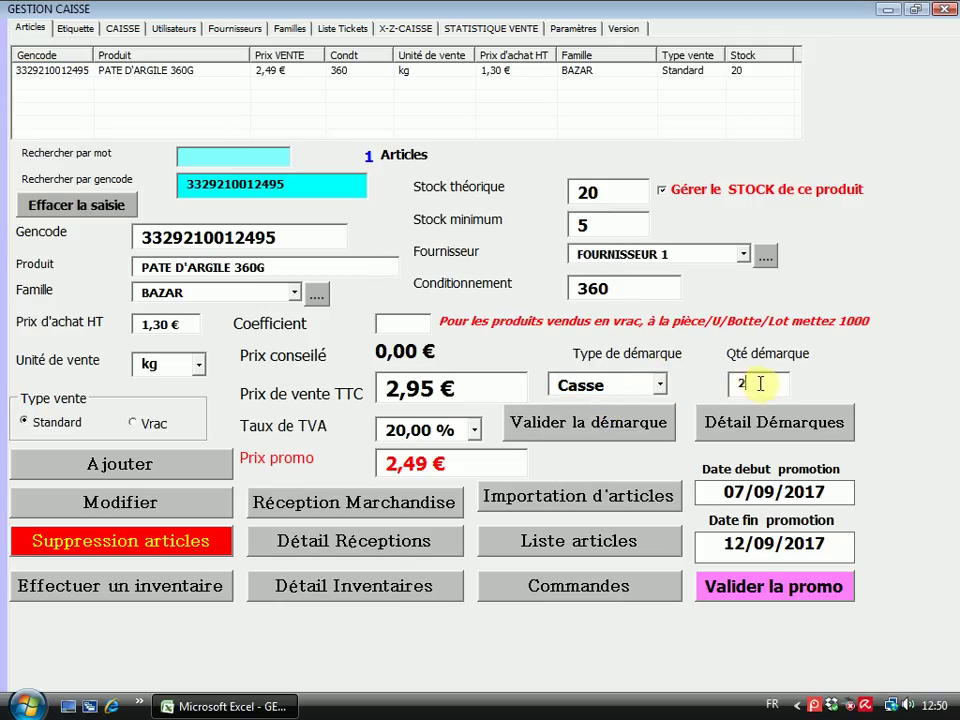
left_click(586, 423)
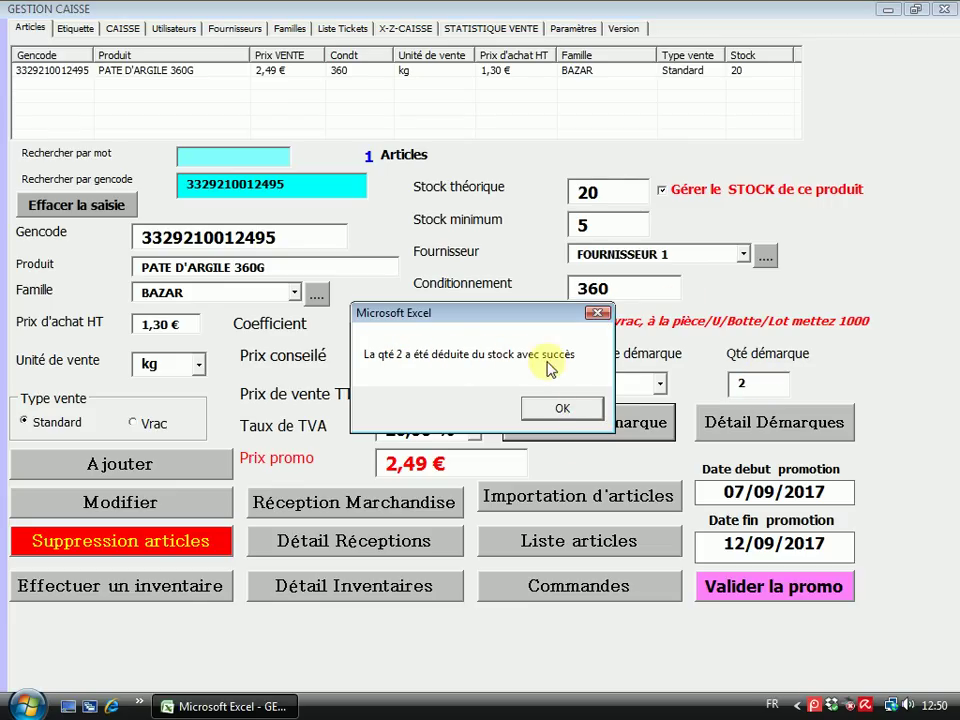
left_click(558, 410)
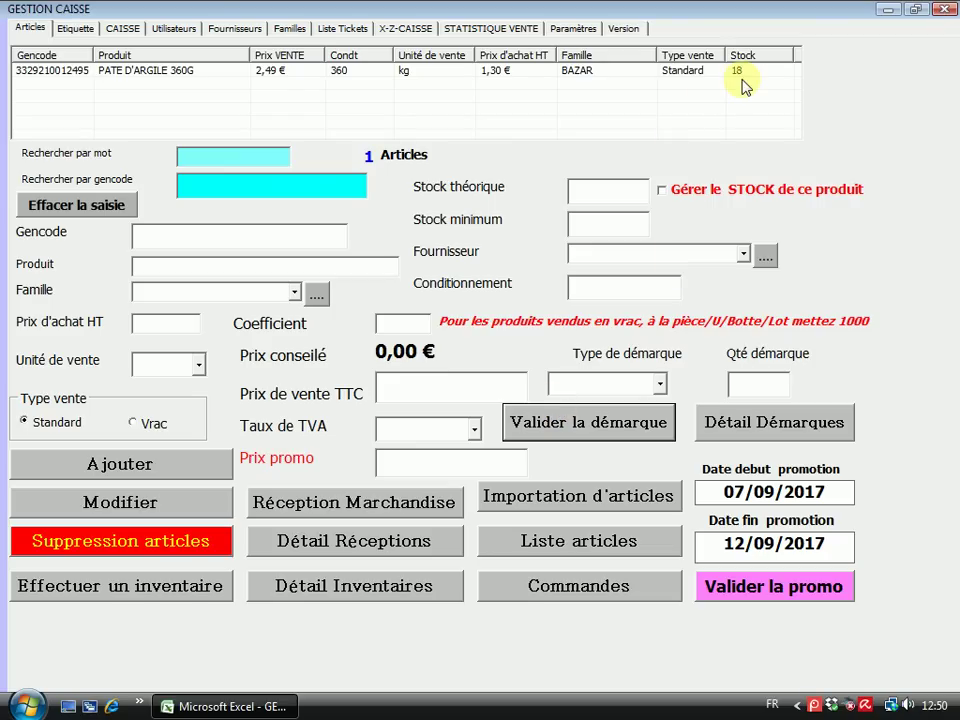
left_click(276, 71)
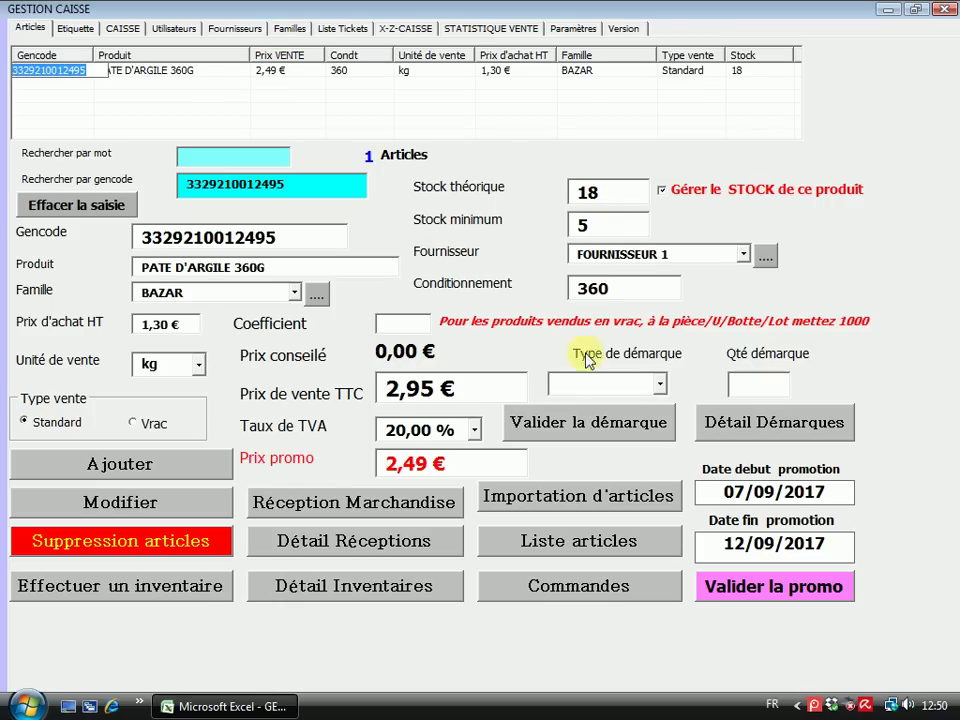
In Détail Démarques, list all write-offs from 12/09/2017 to 12/09/2017
left_click(769, 432)
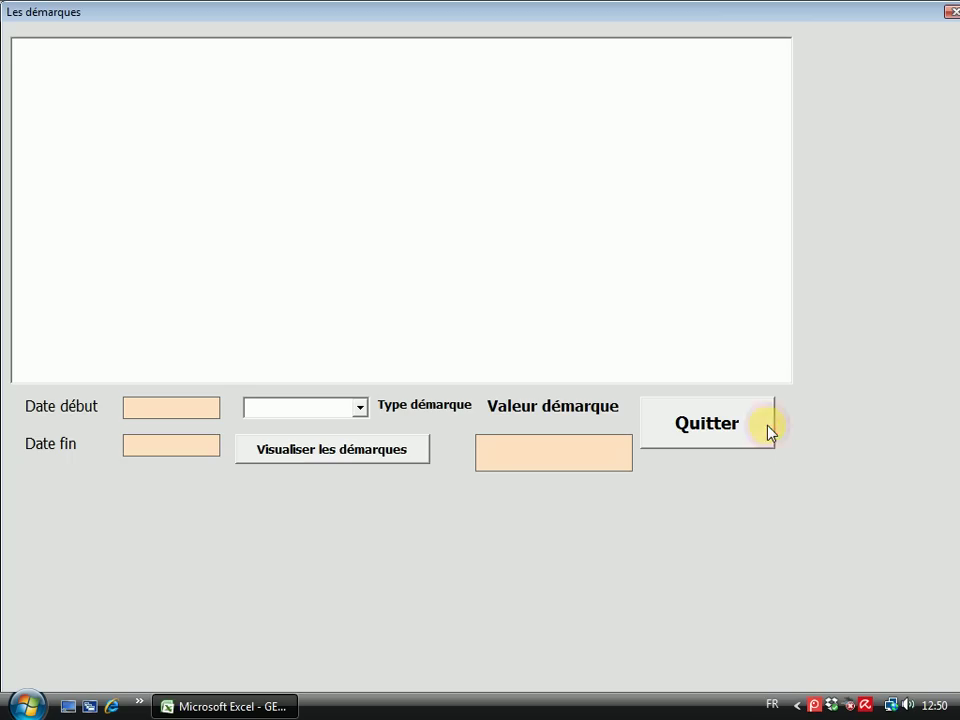
left_click(169, 416)
left_click(414, 369)
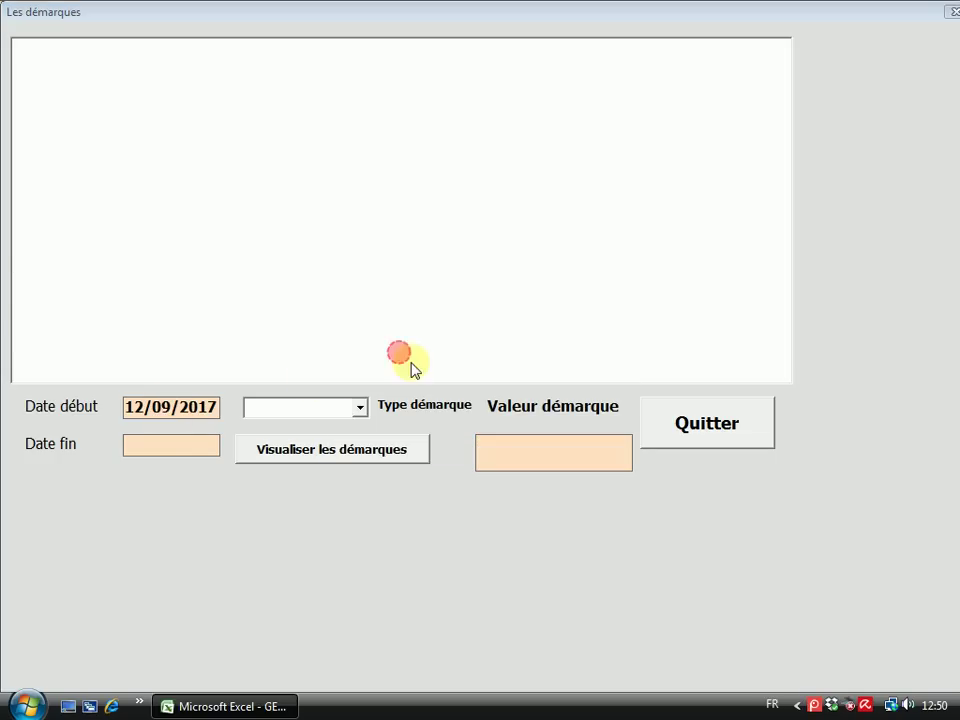
left_click(150, 446)
left_click(388, 361)
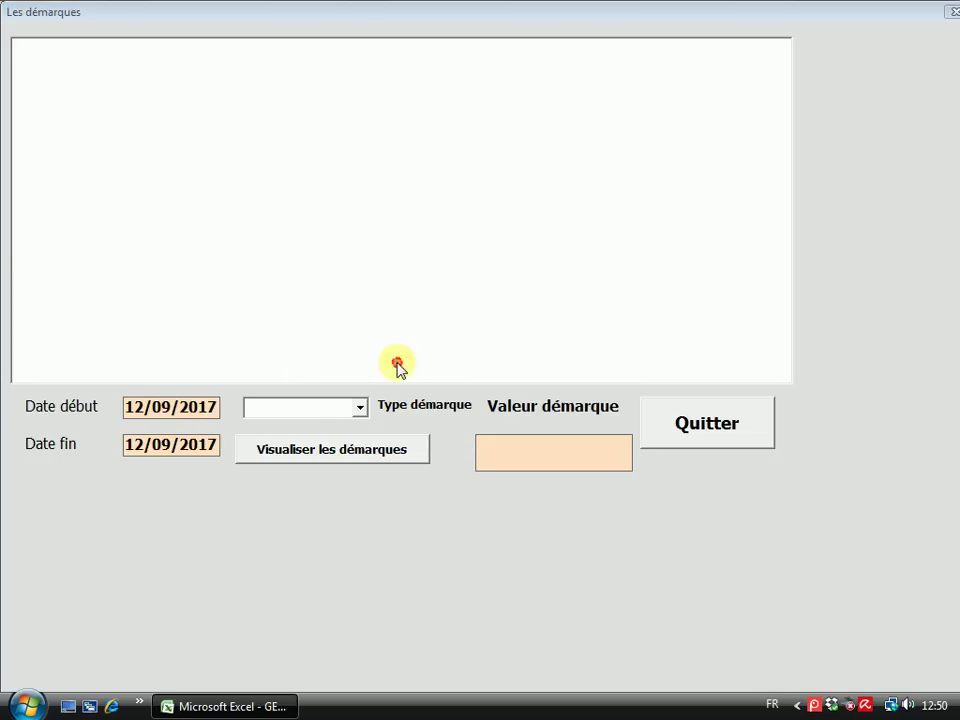
left_click(326, 458)
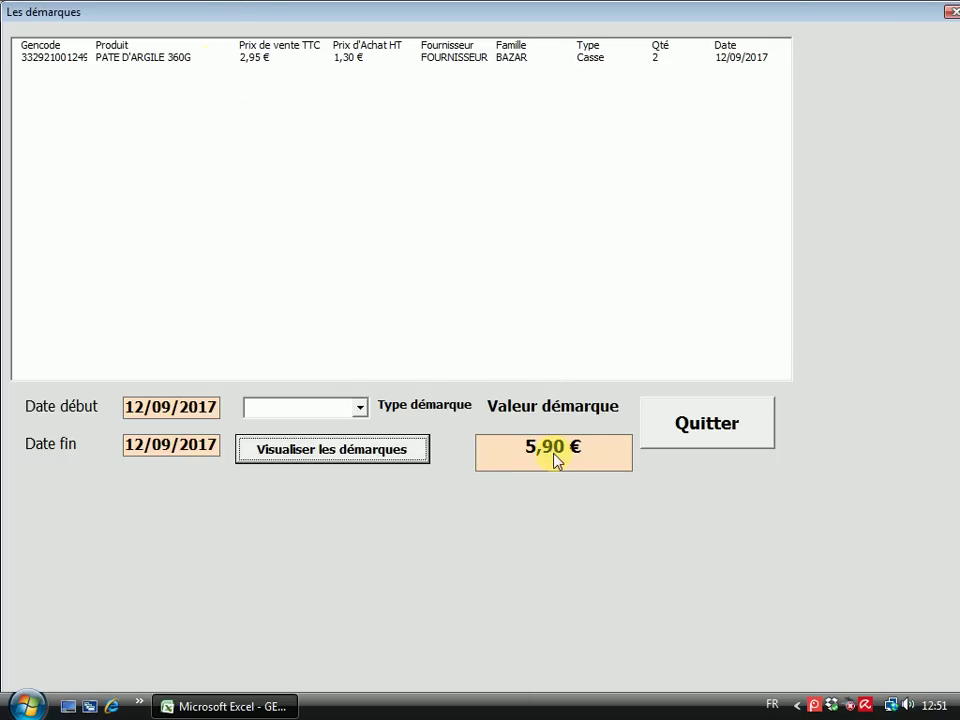
Filter the write-offs by Périmé, Vol and Casse, finding one 5,90 € Casse entry, then close
left_click(359, 408)
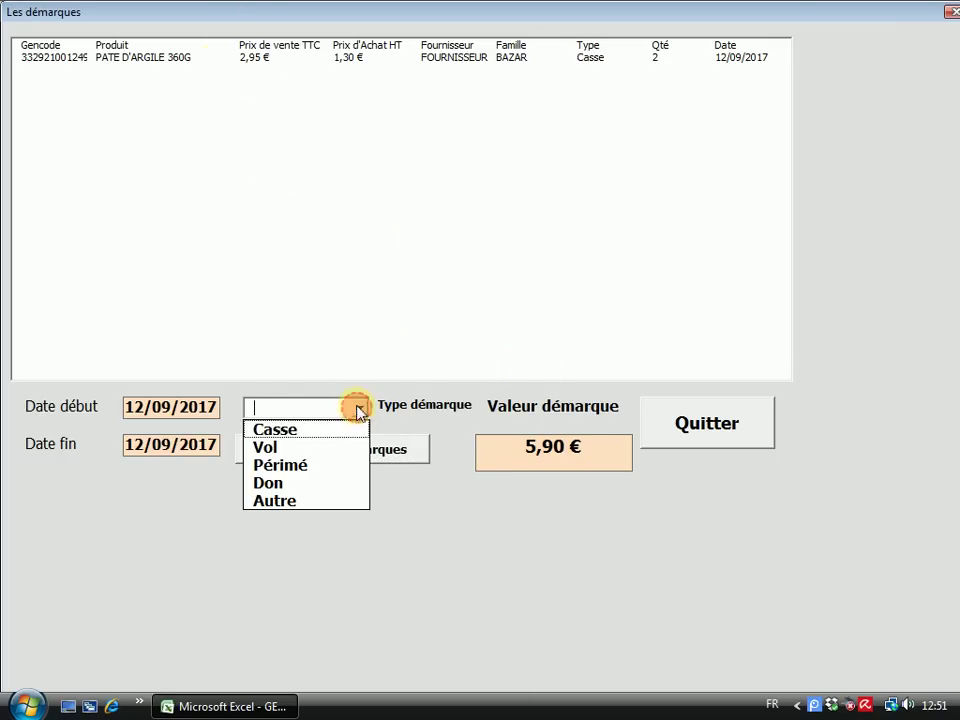
left_click(279, 466)
left_click(326, 451)
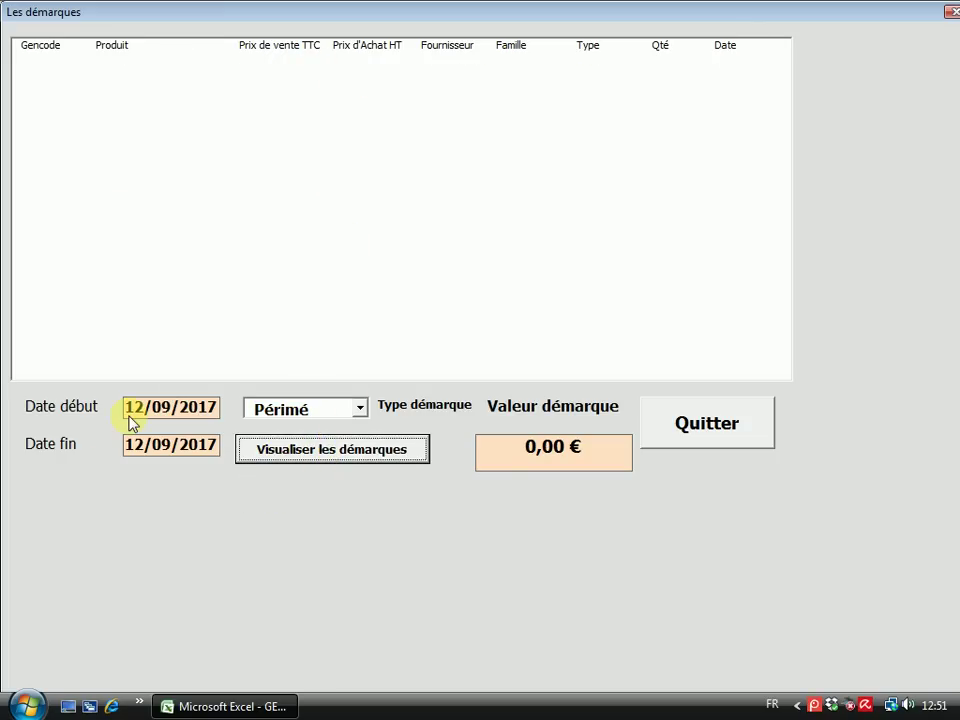
left_click(366, 410)
left_click(279, 449)
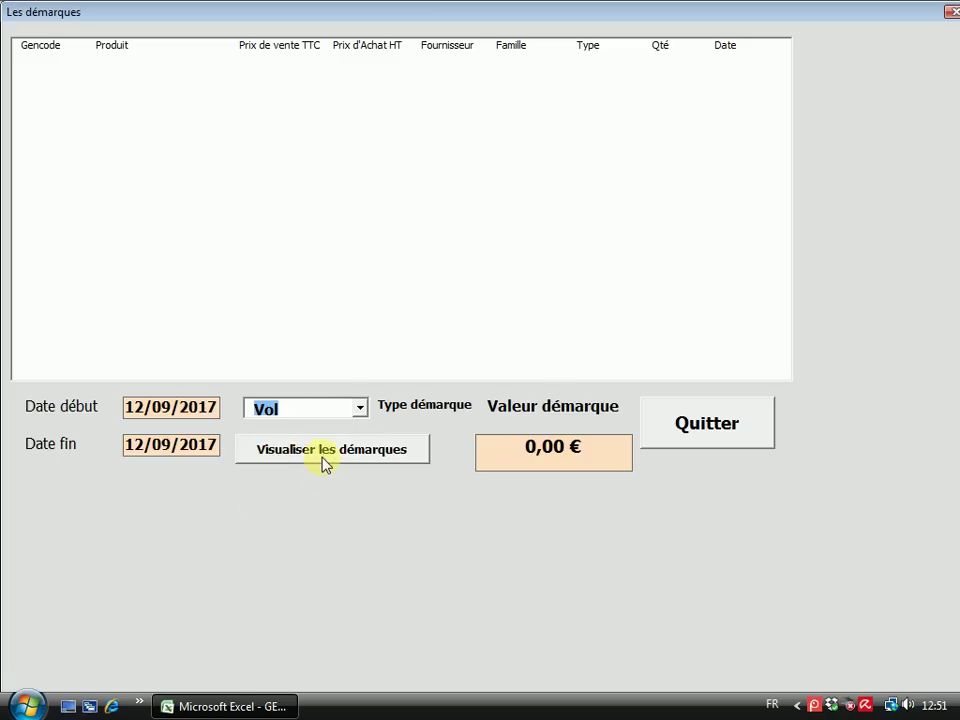
left_click(322, 456)
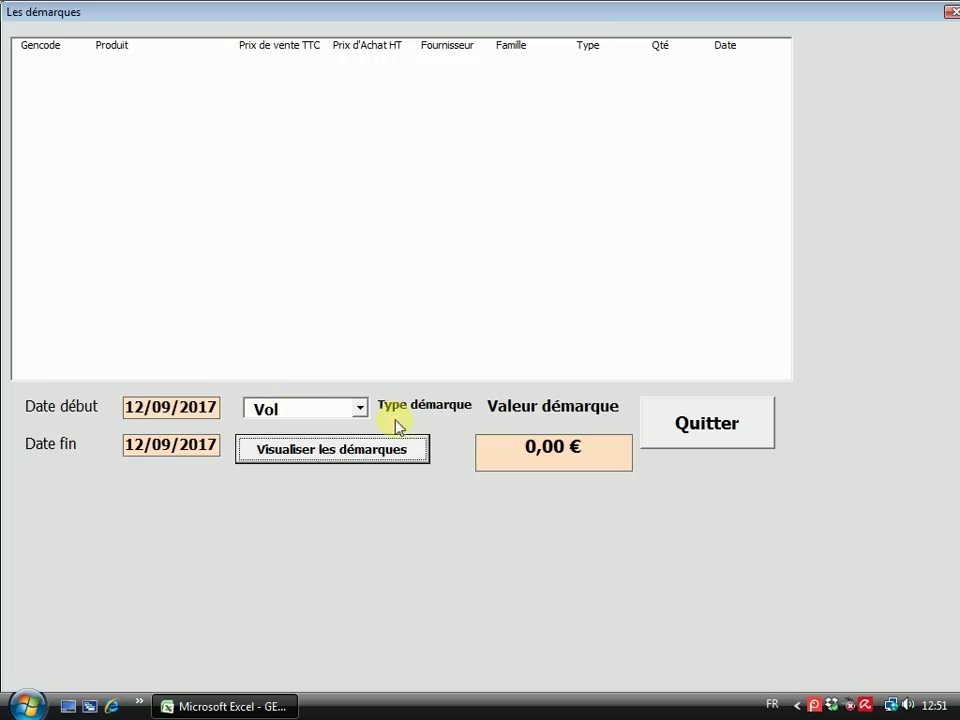
left_click(357, 410)
left_click(287, 428)
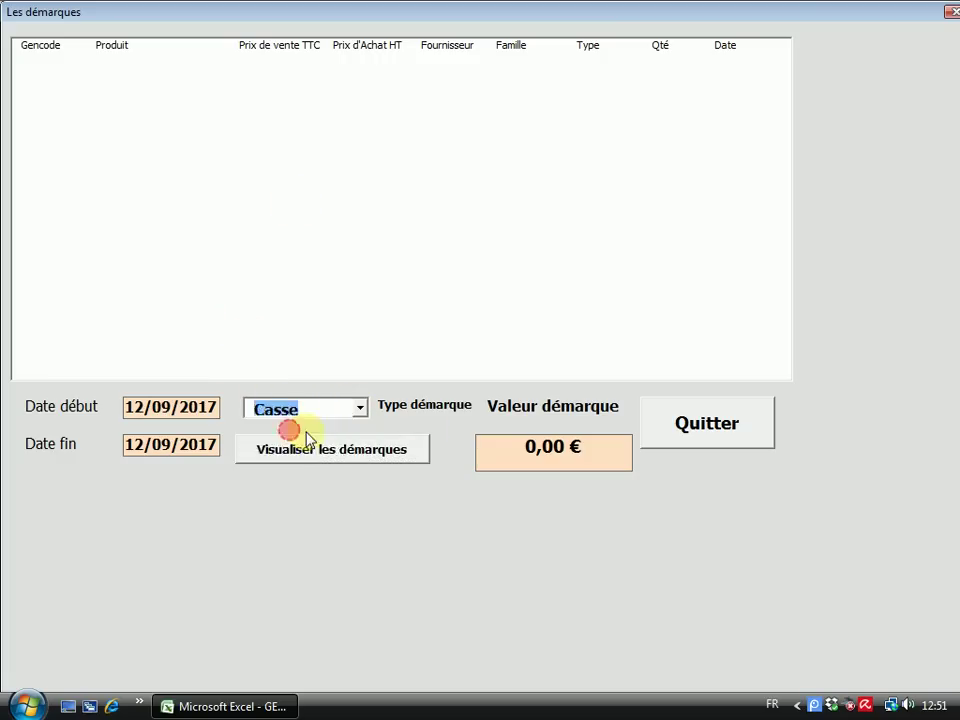
left_click(318, 460)
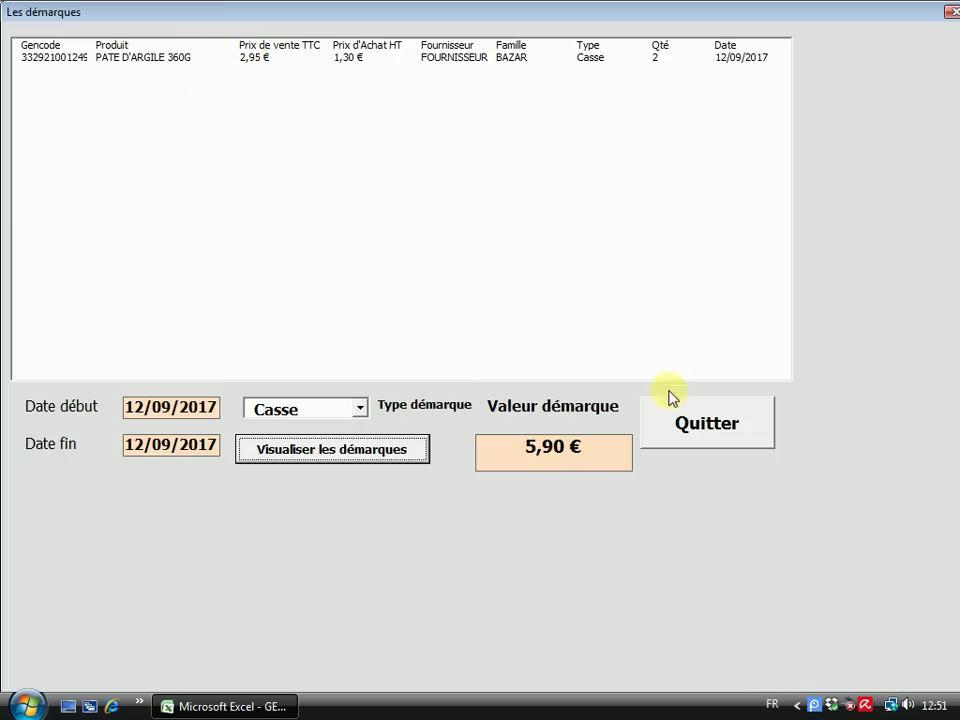
left_click(694, 424)
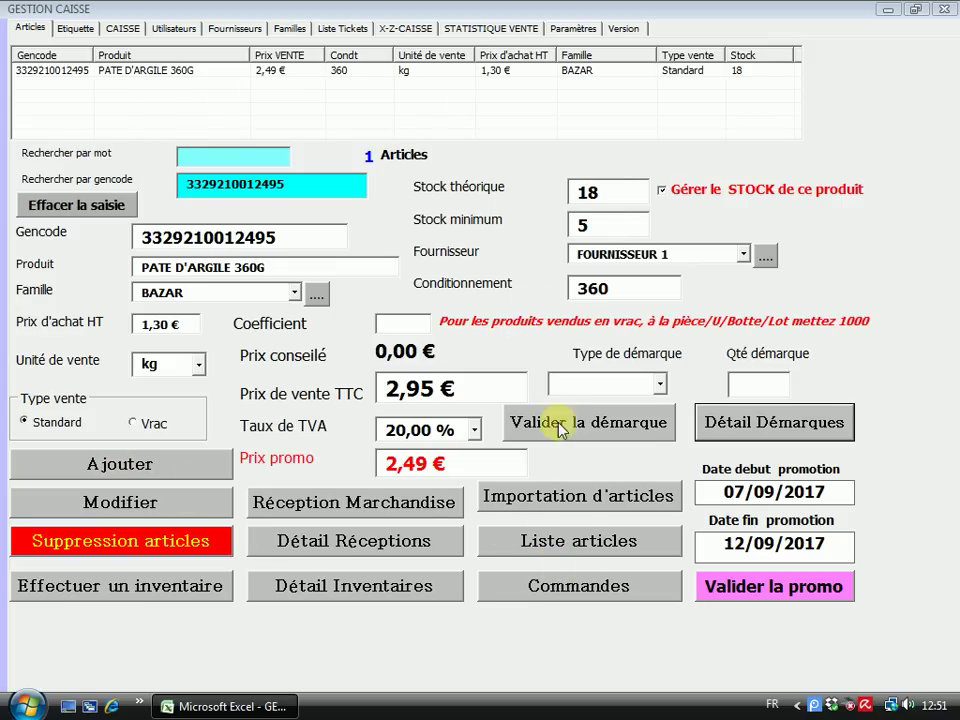
Browse Liste articles with Articles en promo and Tous les articles filters, then reopen it for PATE D'ARGILE 360G
left_click(572, 547)
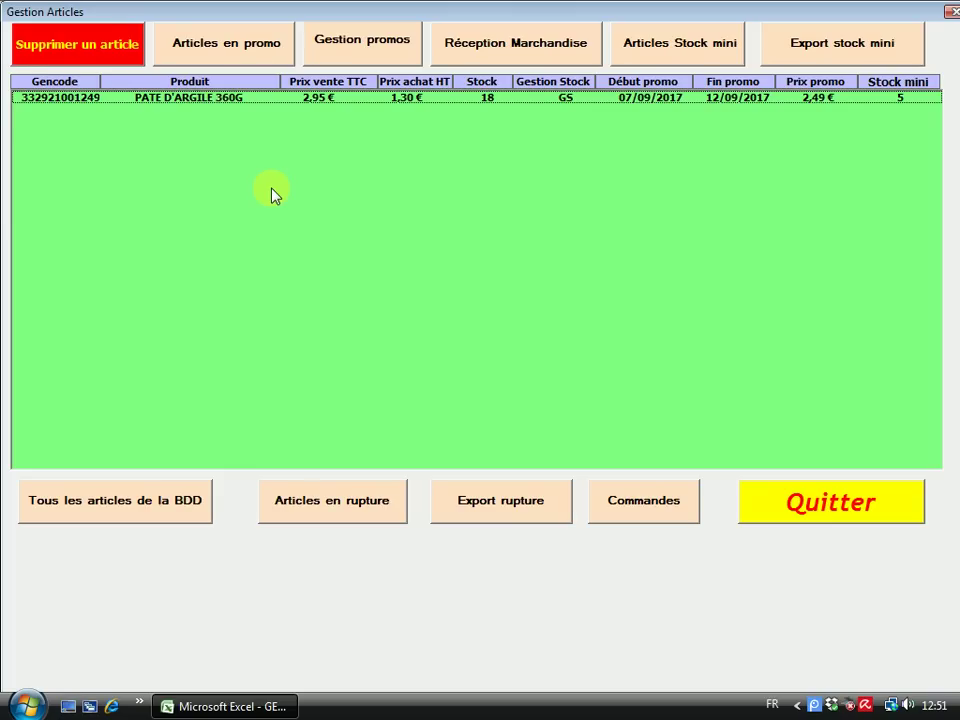
left_click(843, 523)
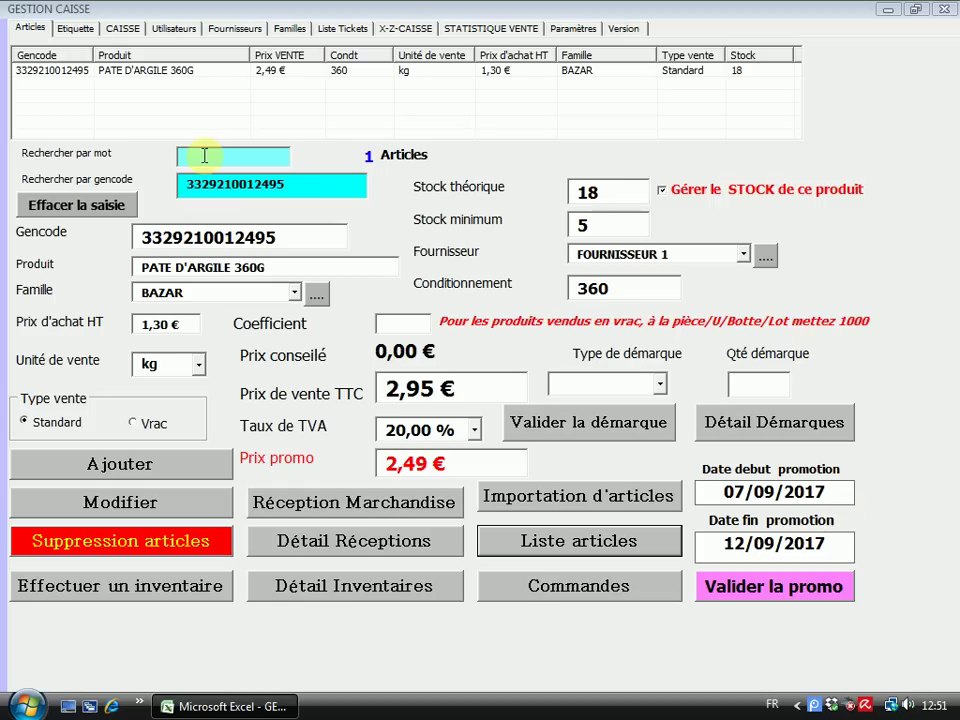
left_click(600, 542)
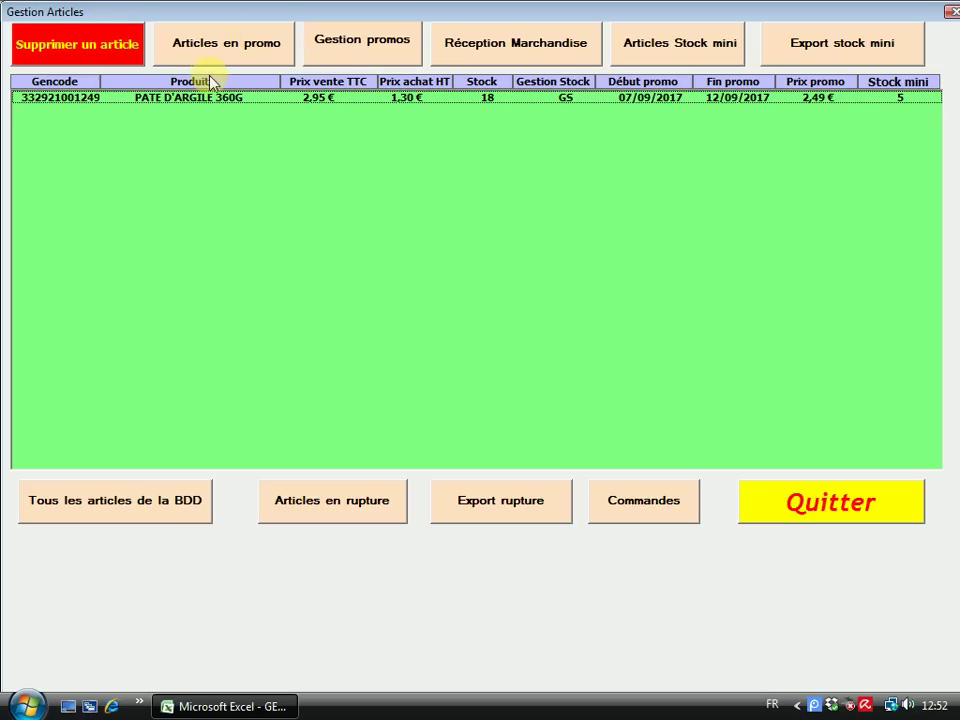
left_click(233, 46)
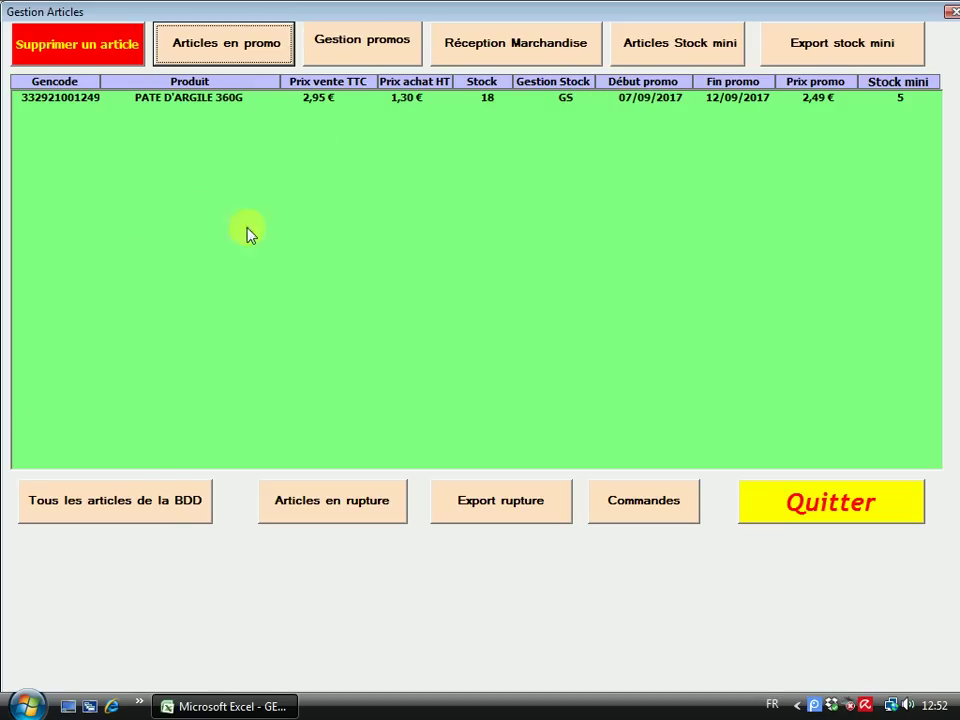
left_click(106, 522)
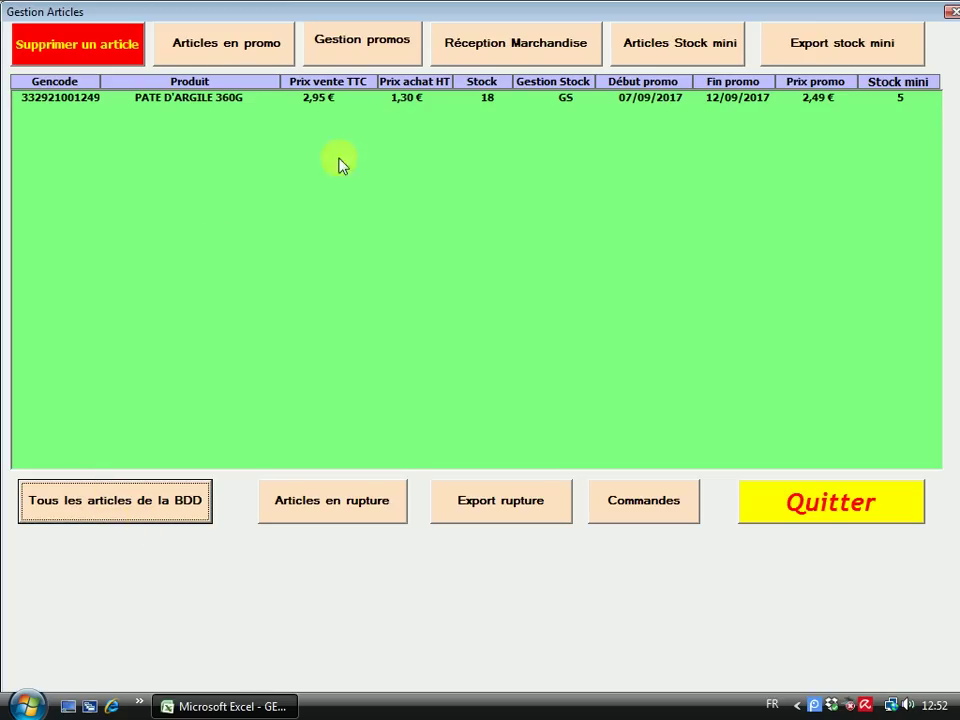
left_click(365, 42)
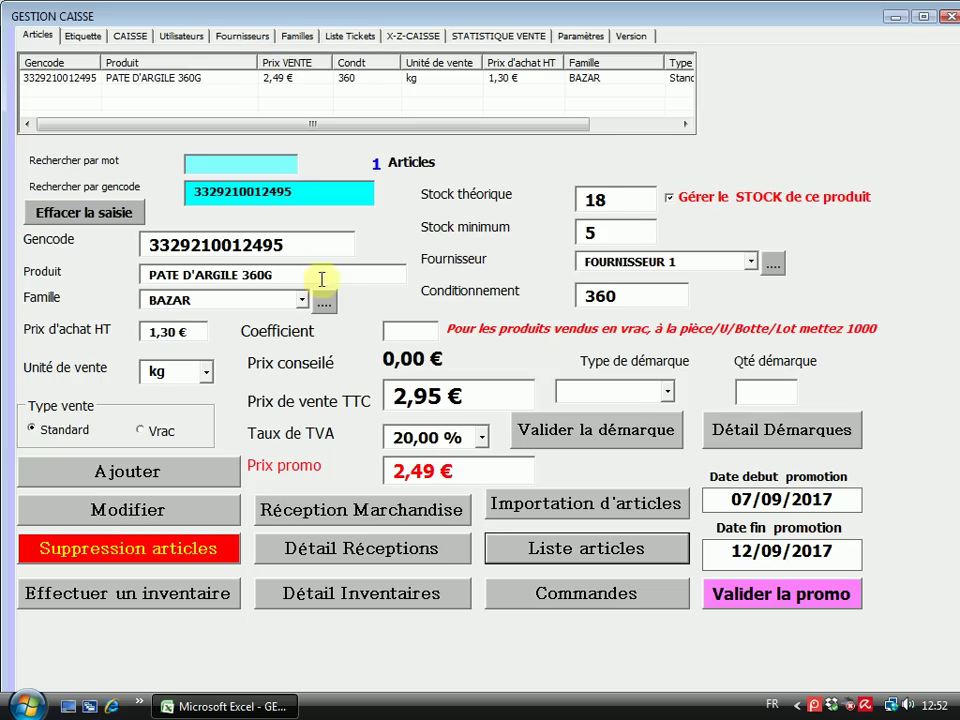
left_click(81, 212)
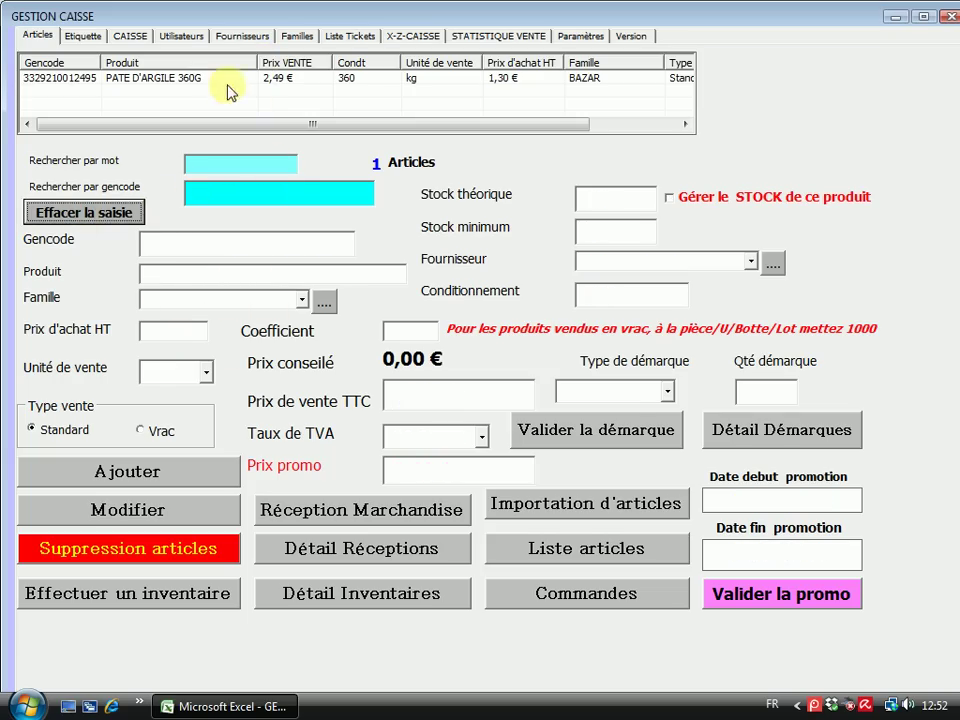
left_click(200, 80)
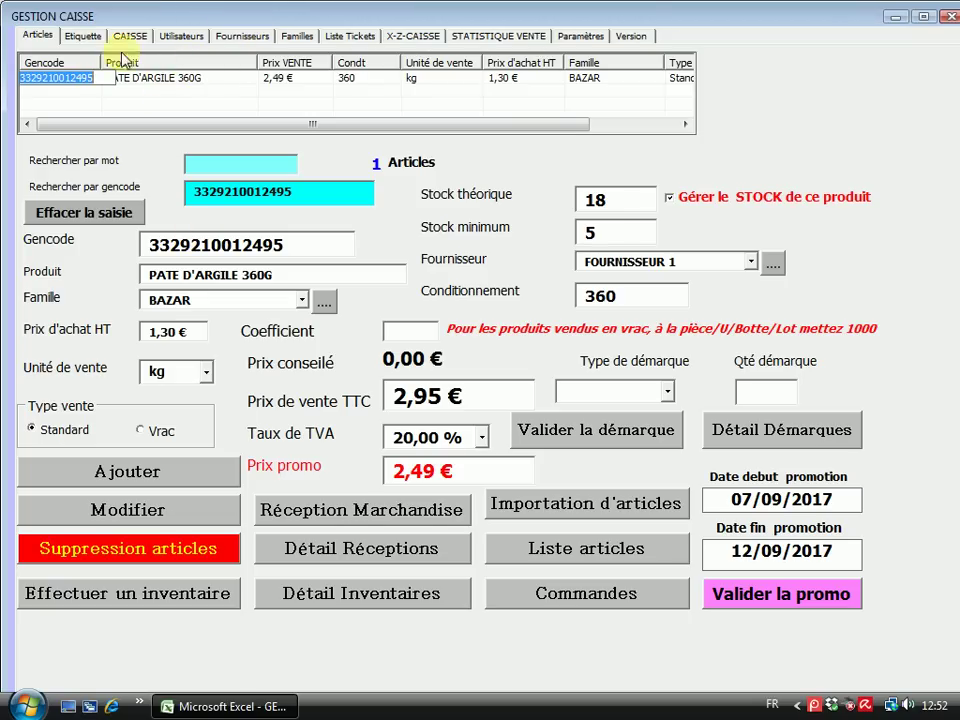
left_click(568, 560)
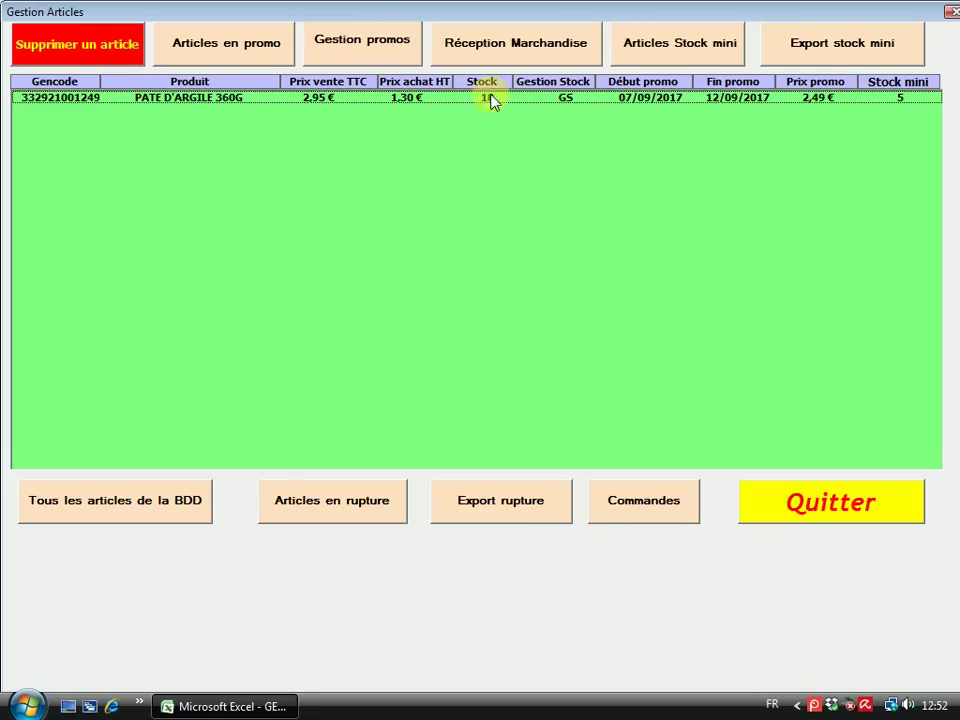
Look through the Réception marchandise form's Fournisseur list and Code barre field, then return to Enregistrer un article
left_click(490, 52)
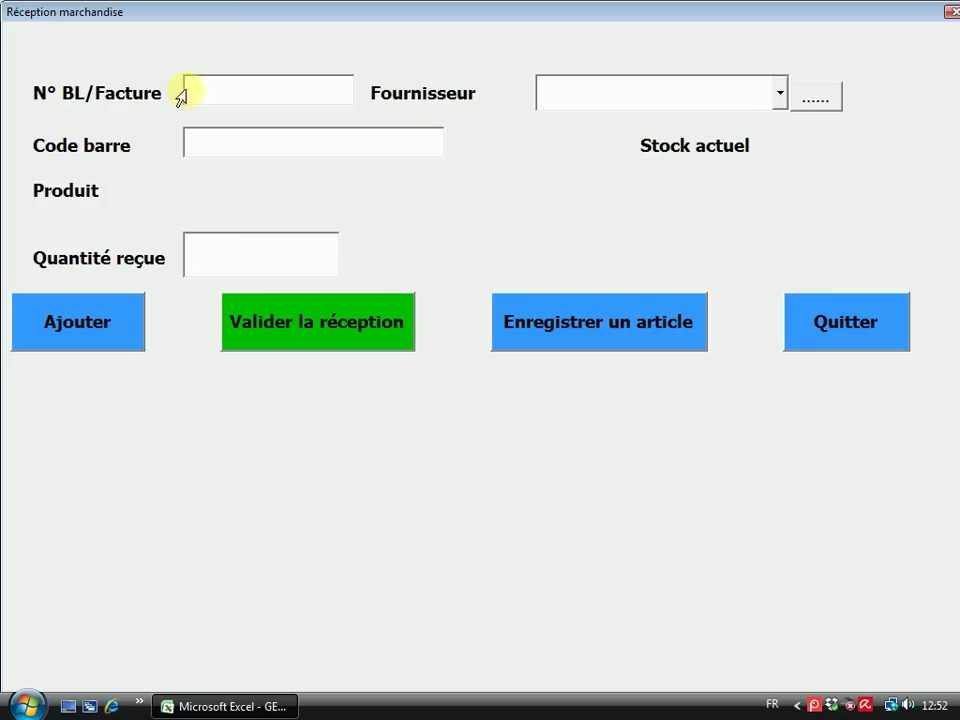
left_click(780, 97)
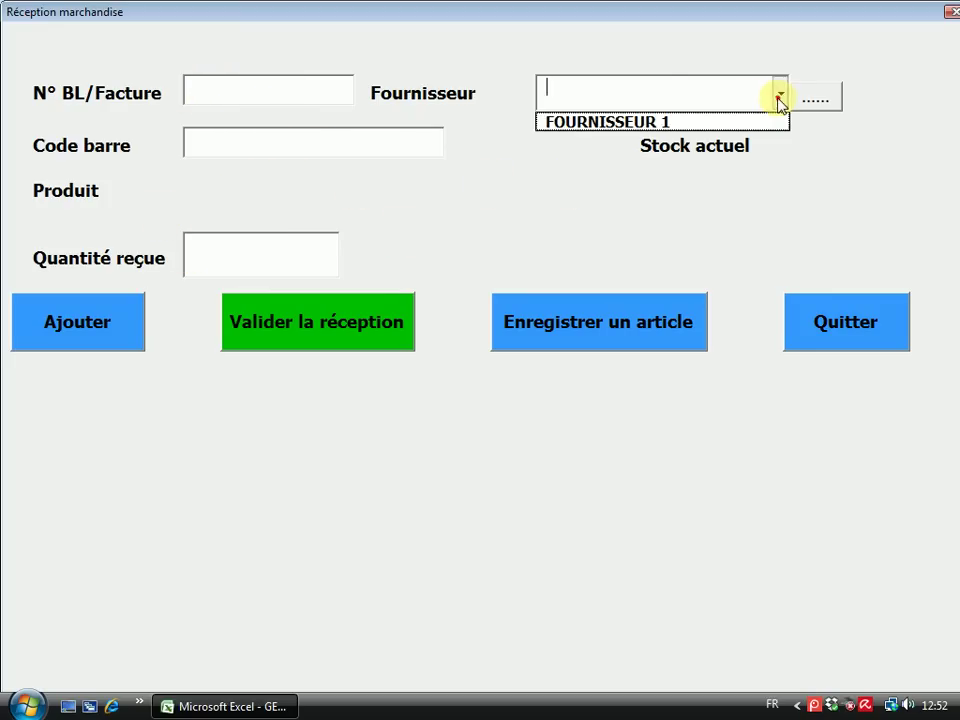
left_click(543, 201)
left_click(780, 96)
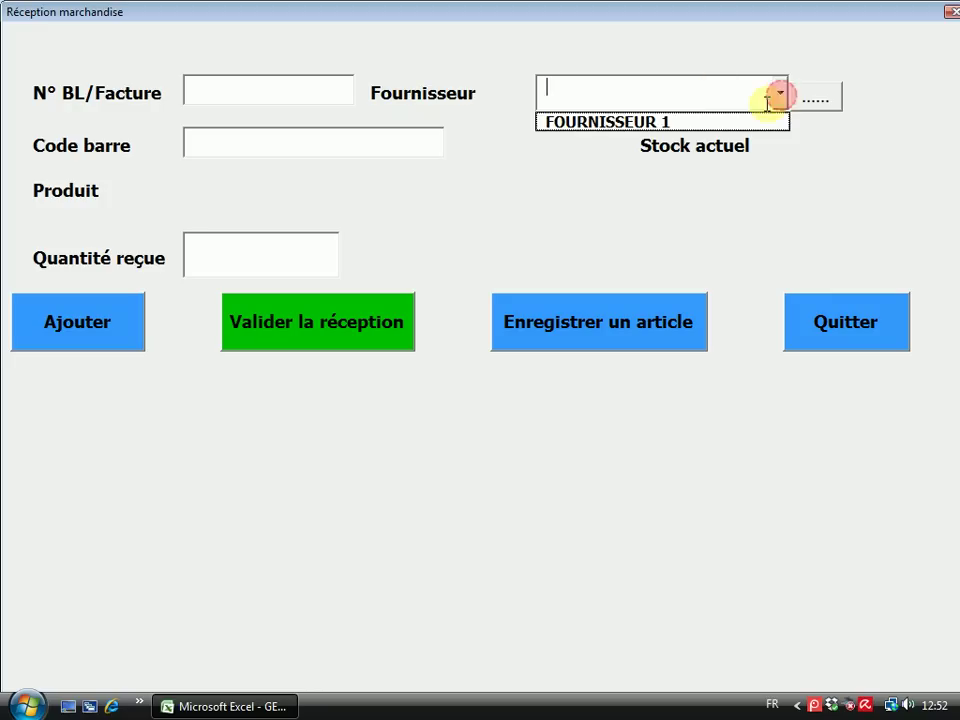
left_click(834, 108)
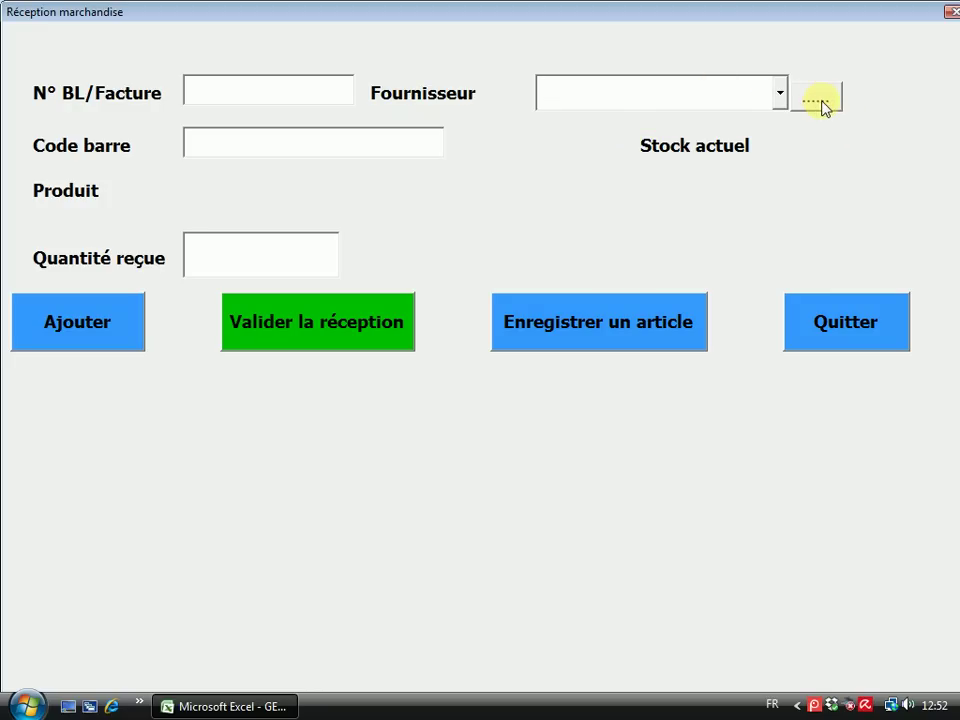
left_click(768, 93)
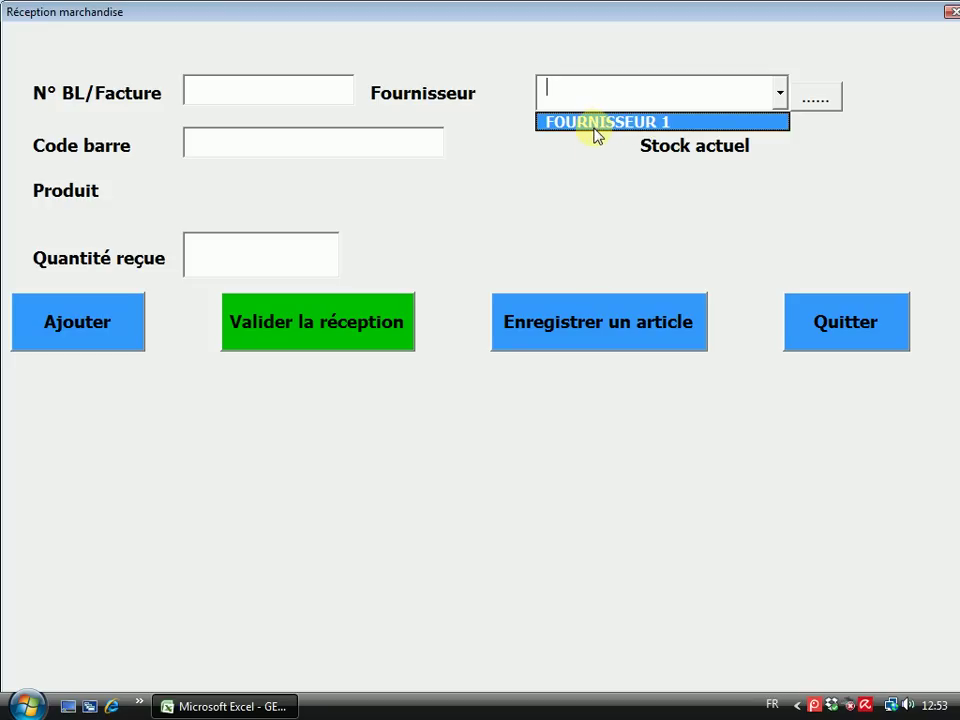
left_click(200, 139)
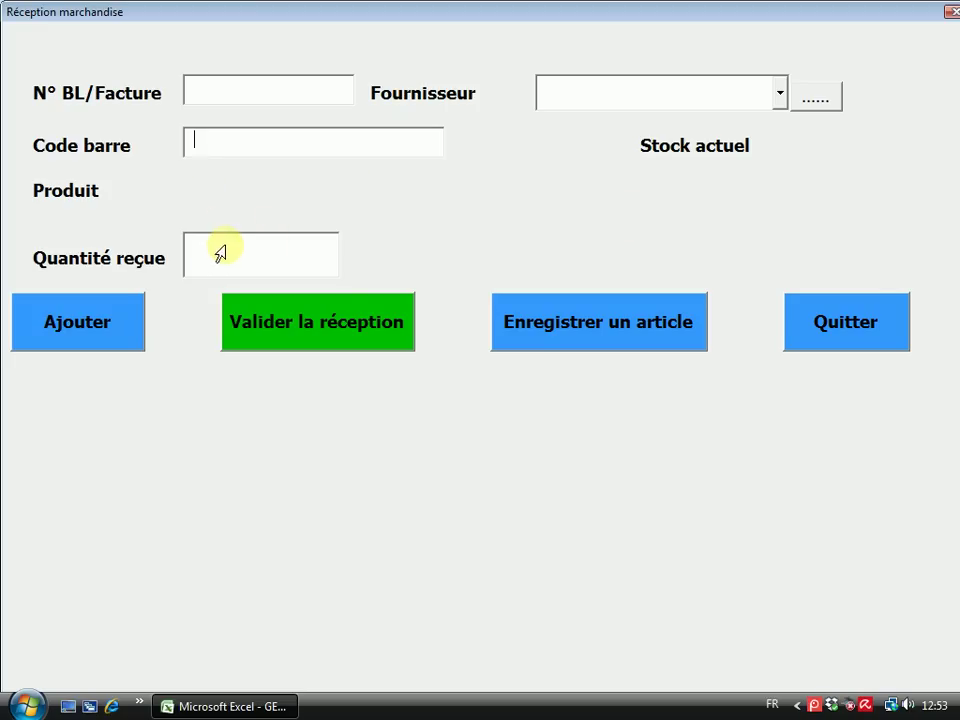
left_click(104, 330)
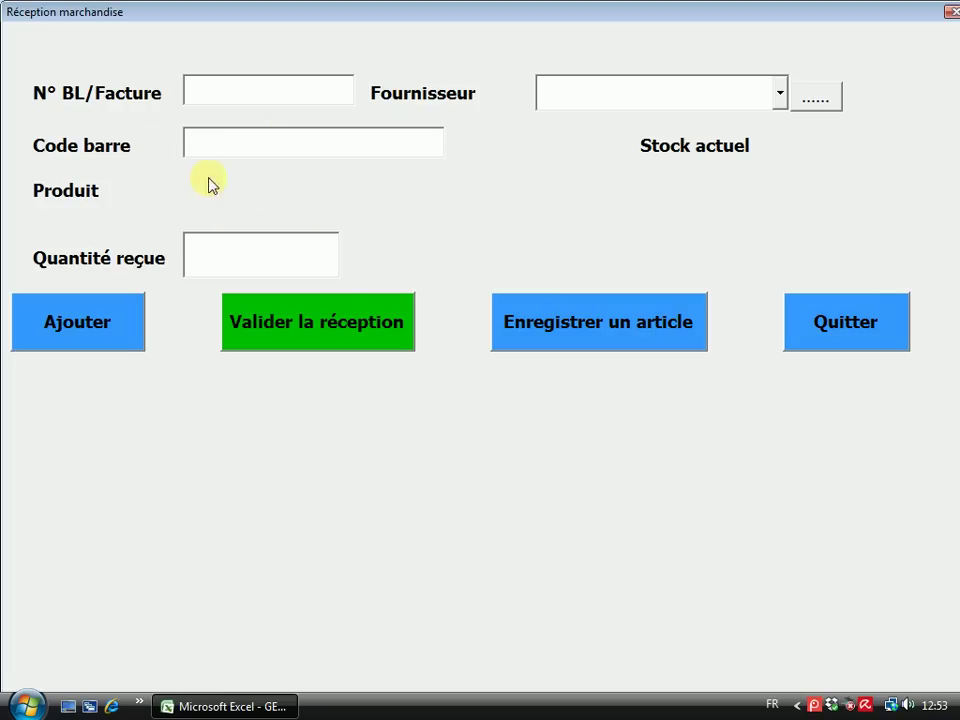
left_click(625, 332)
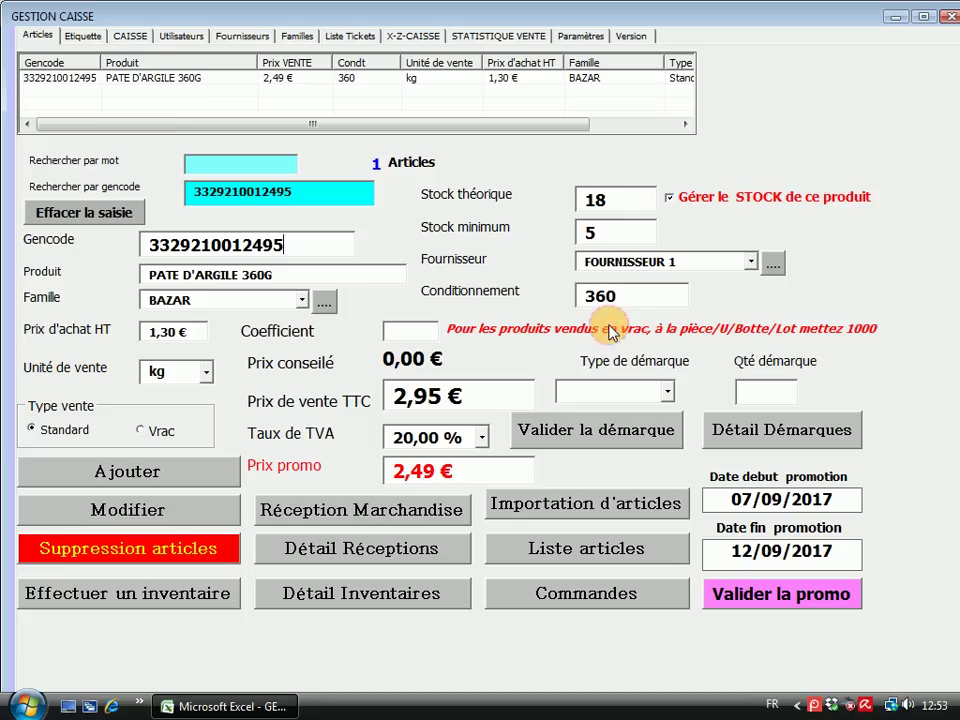
Clear the article entry fields, then open the goods receipt form and close it unchanged
left_click(86, 211)
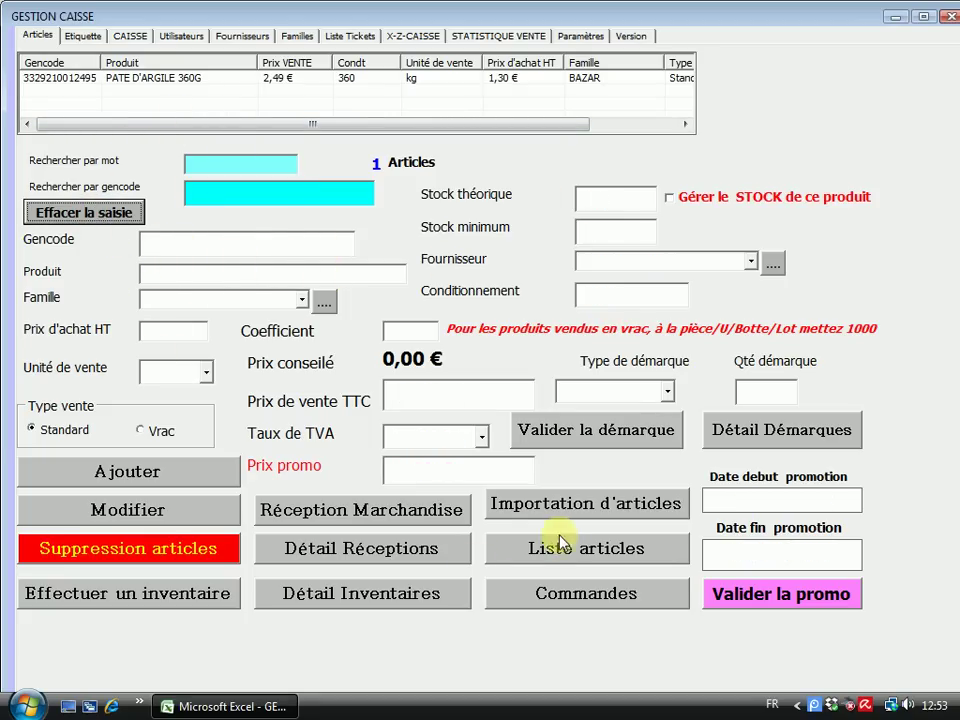
left_click(362, 510)
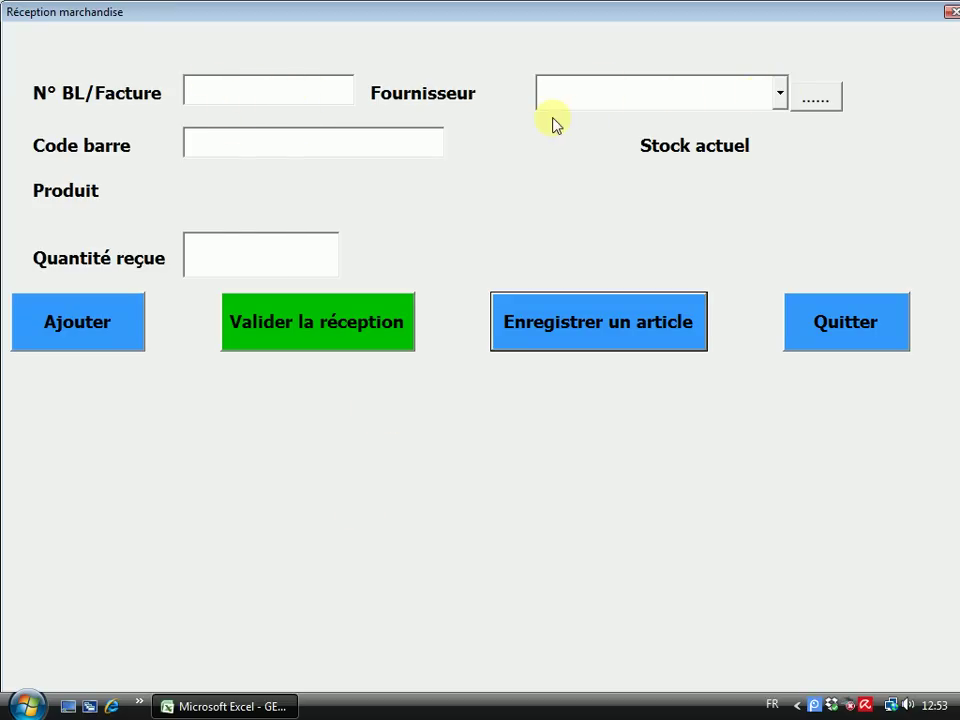
left_click(238, 145)
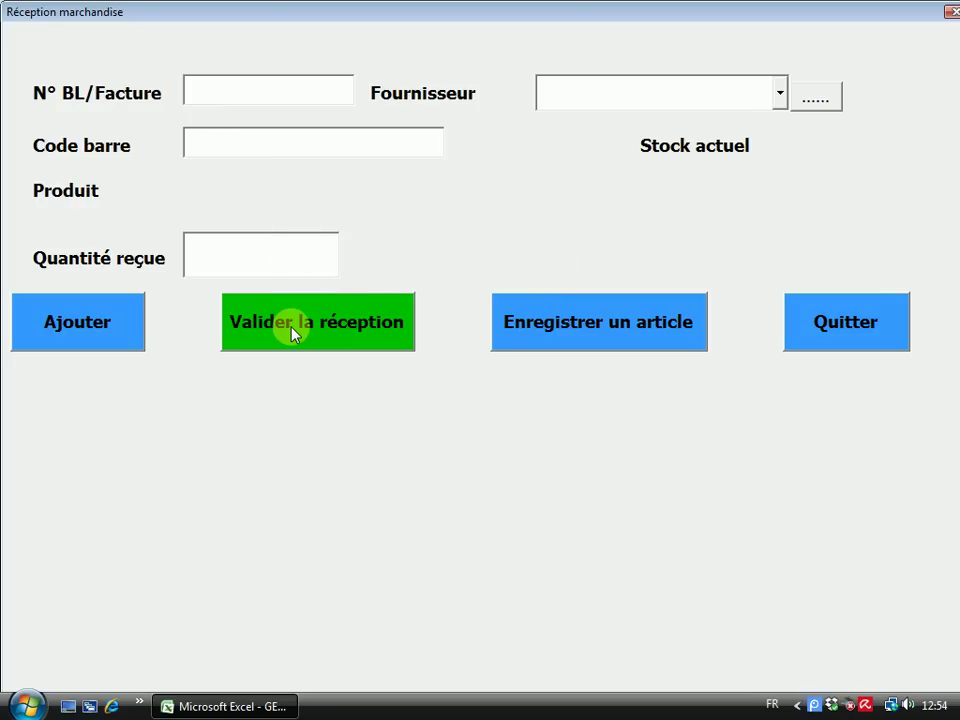
left_click(865, 318)
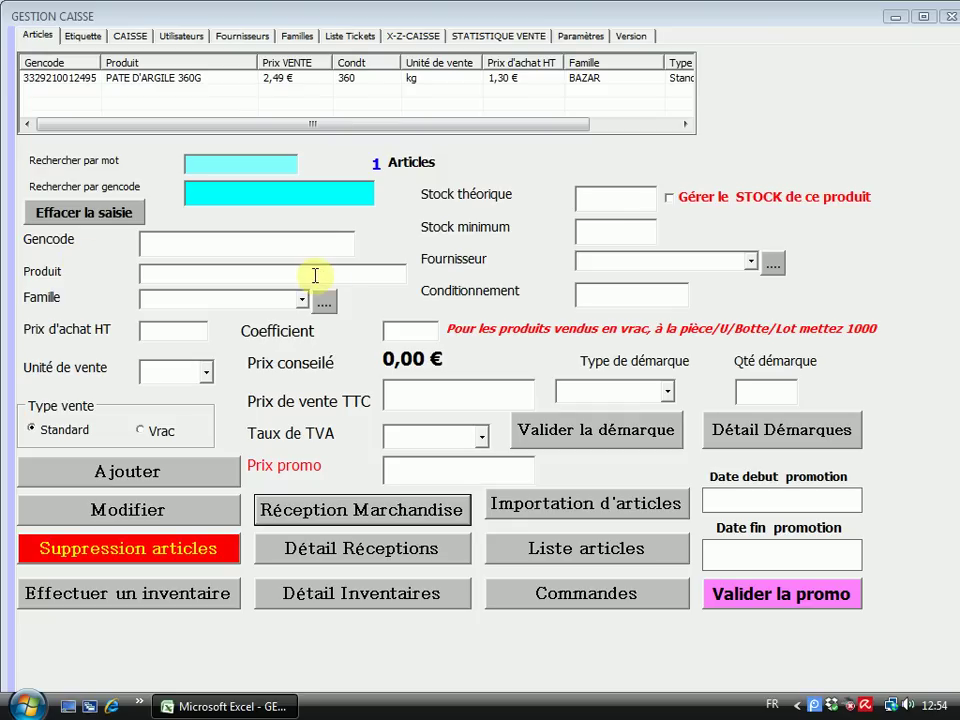
Open the article list, try the minimum-stock and promotion filters, then show all database articles
left_click(580, 549)
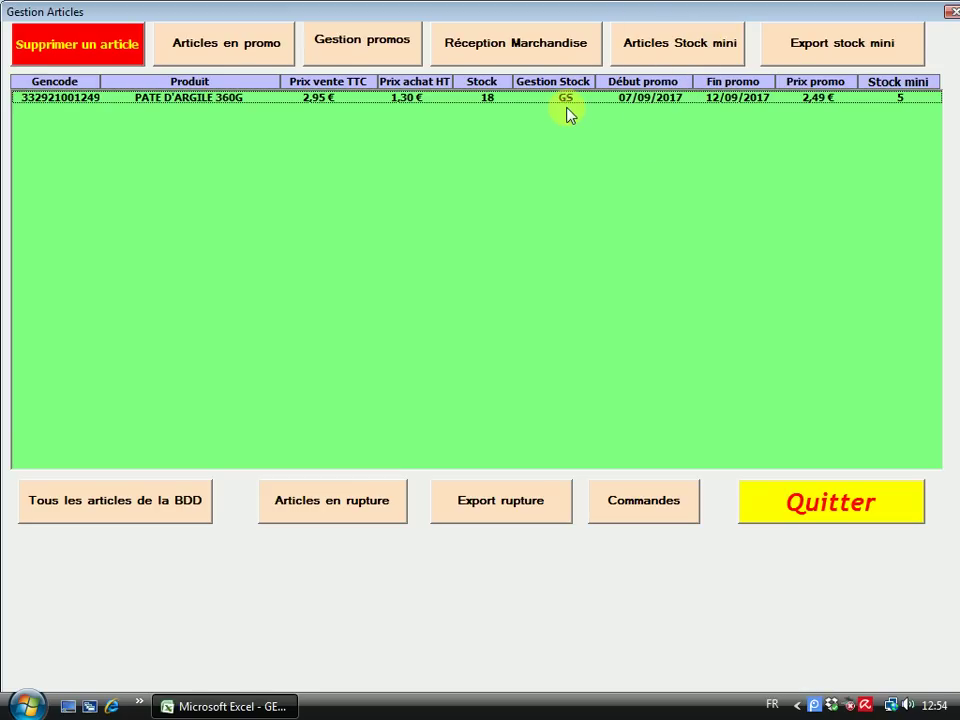
left_click(649, 53)
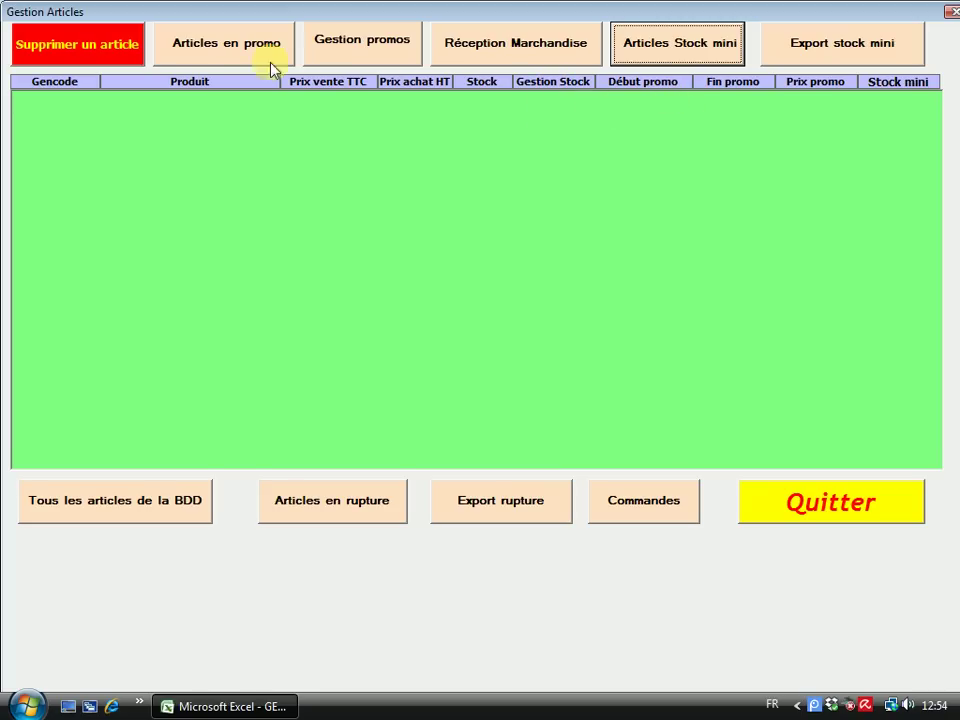
left_click(212, 46)
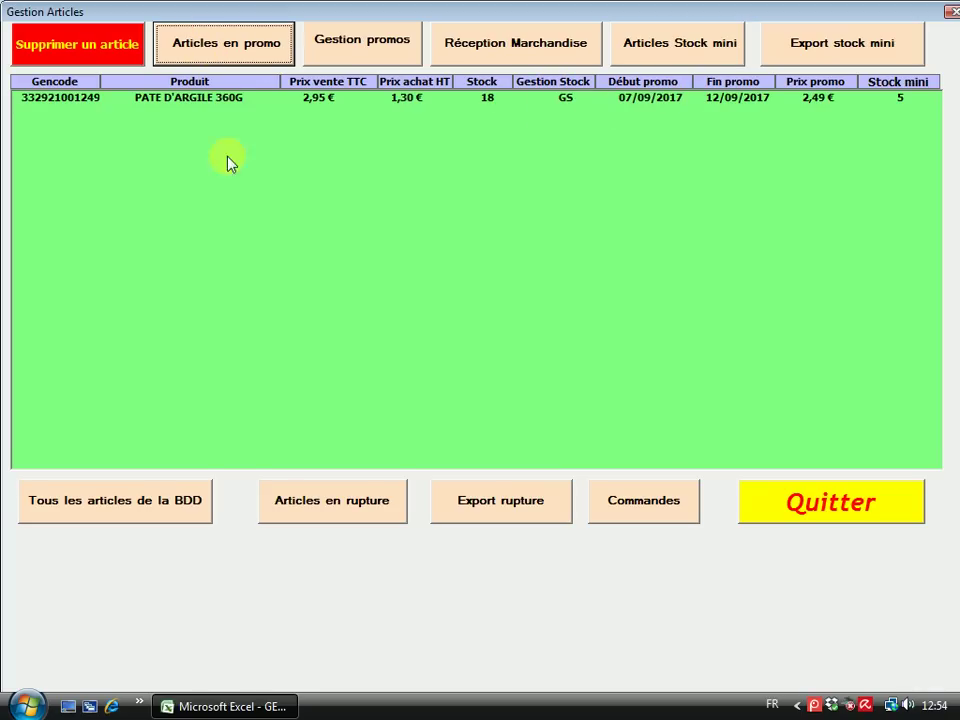
left_click(156, 508)
left_click(192, 52)
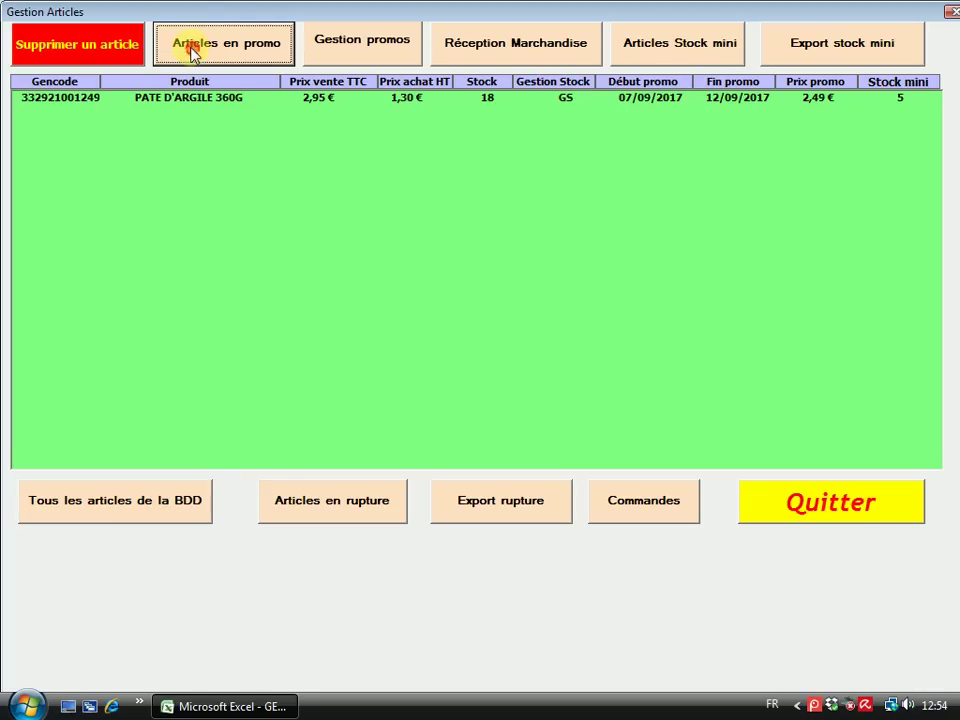
left_click(686, 40)
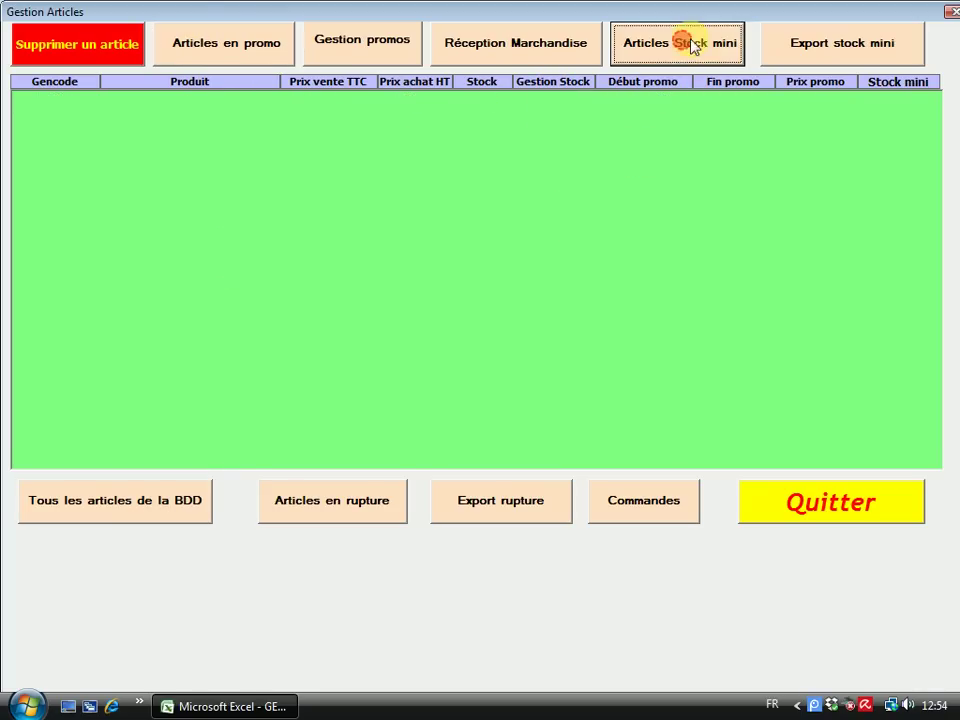
left_click(104, 510)
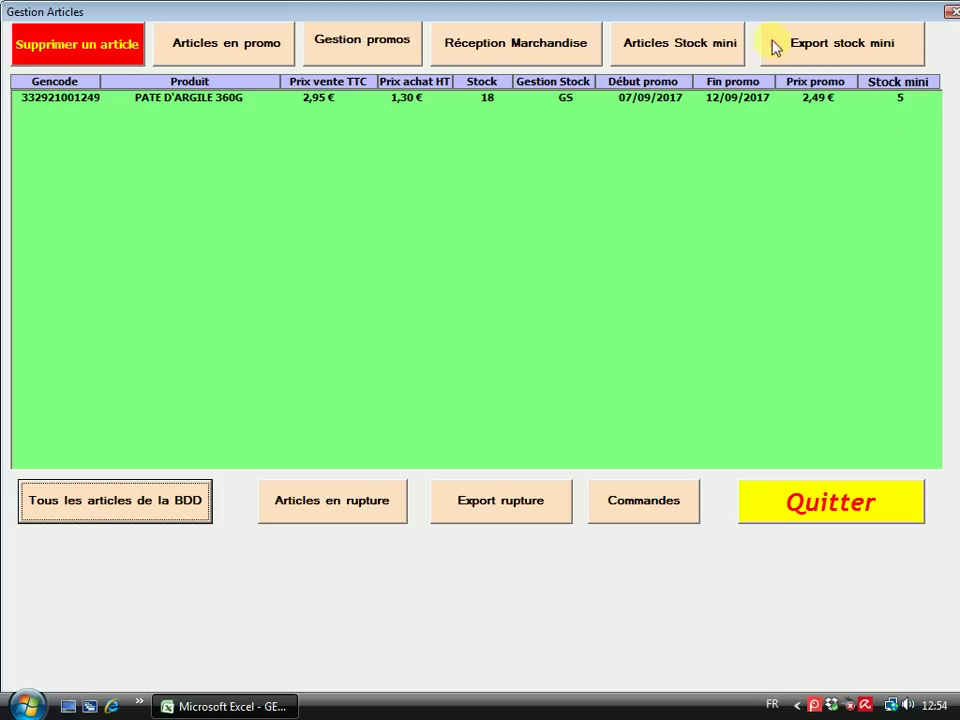
Filter the list to minimum-stock articles and export it, dismissing the empty-page message
left_click(655, 50)
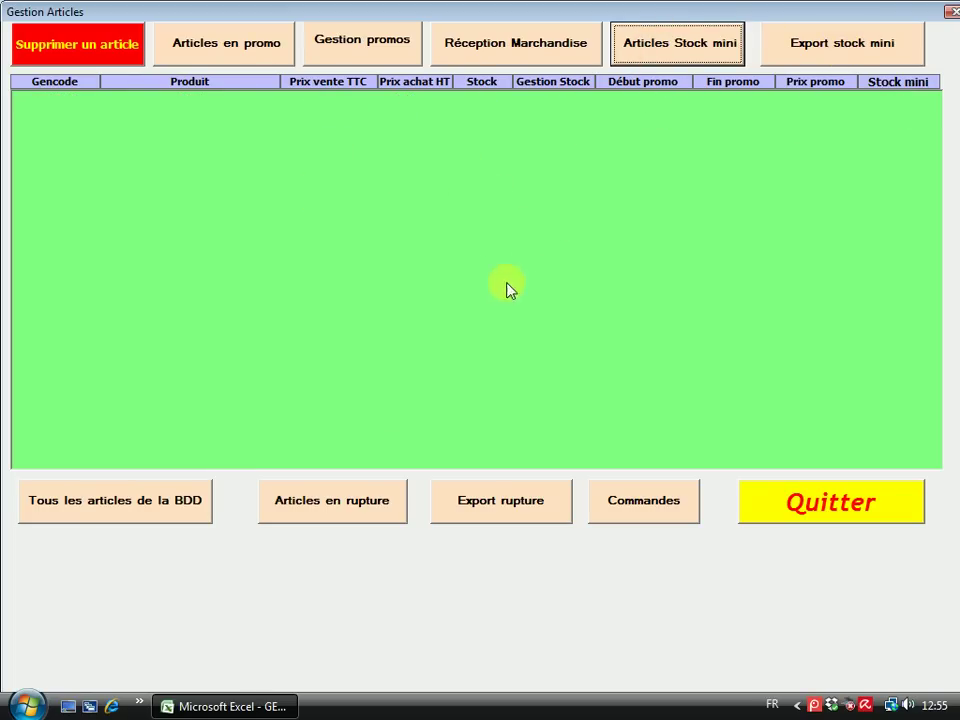
left_click(831, 55)
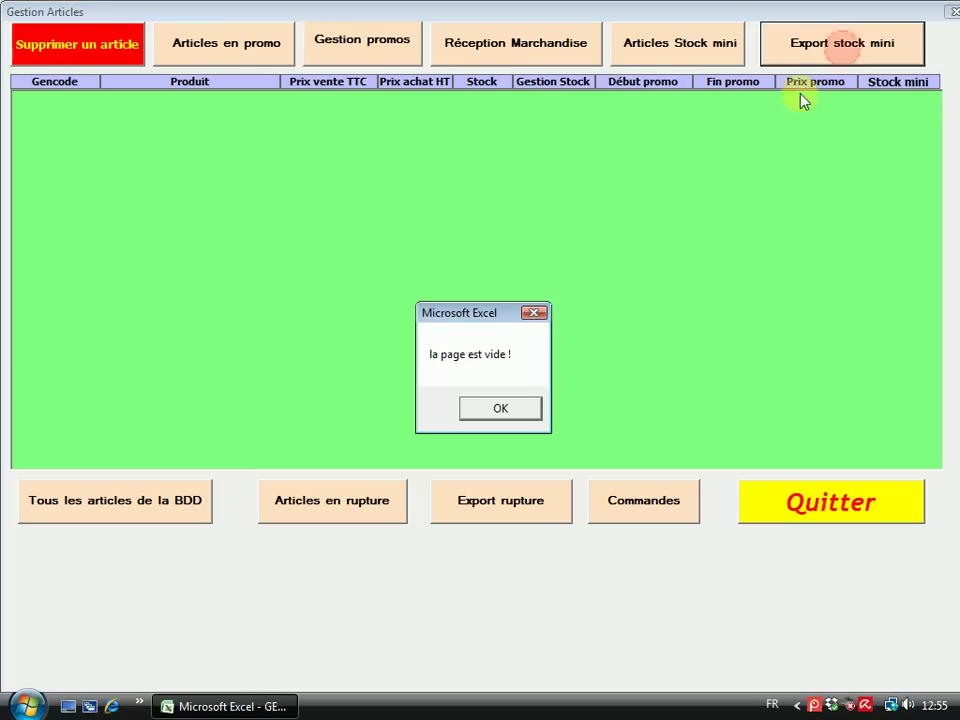
left_click(504, 406)
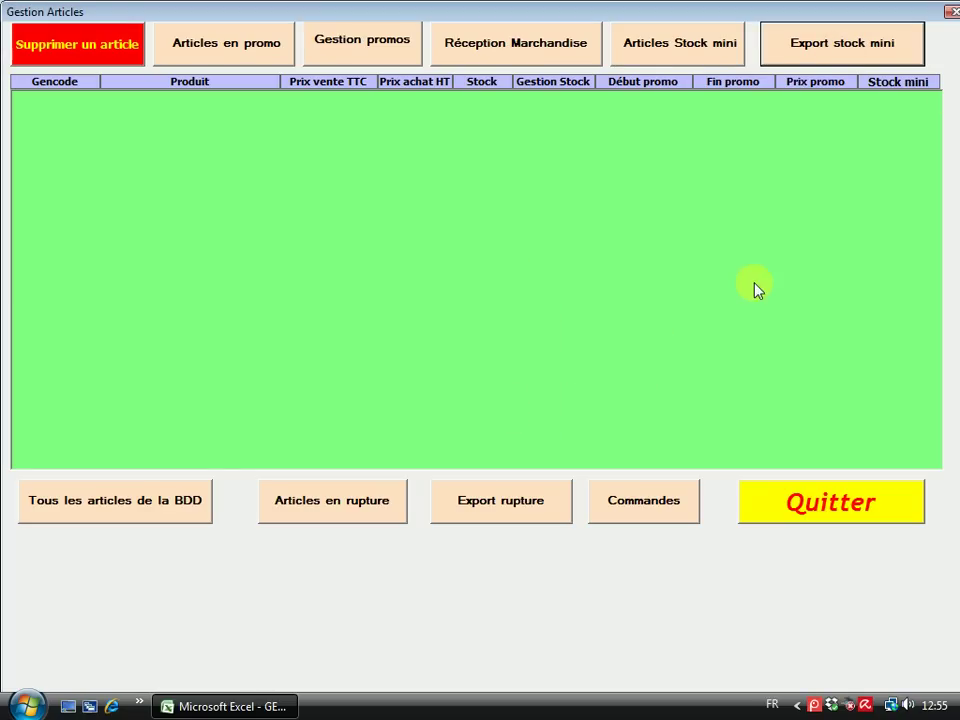
Show all articles, filter to out-of-stock ones and export them, confirming 'la page est vide !'
left_click(165, 497)
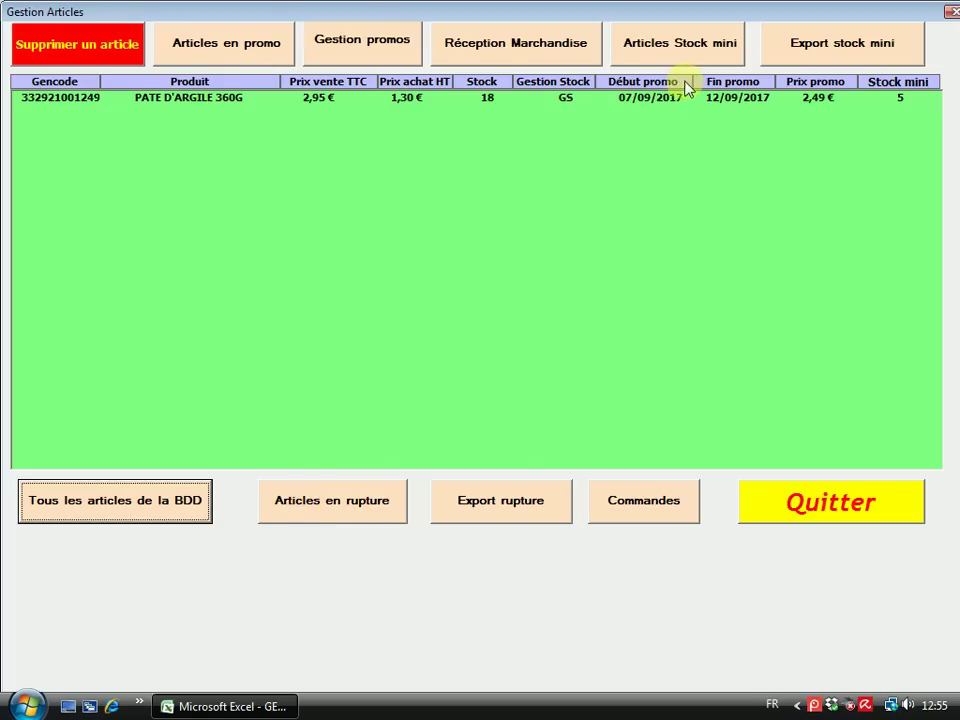
left_click(335, 508)
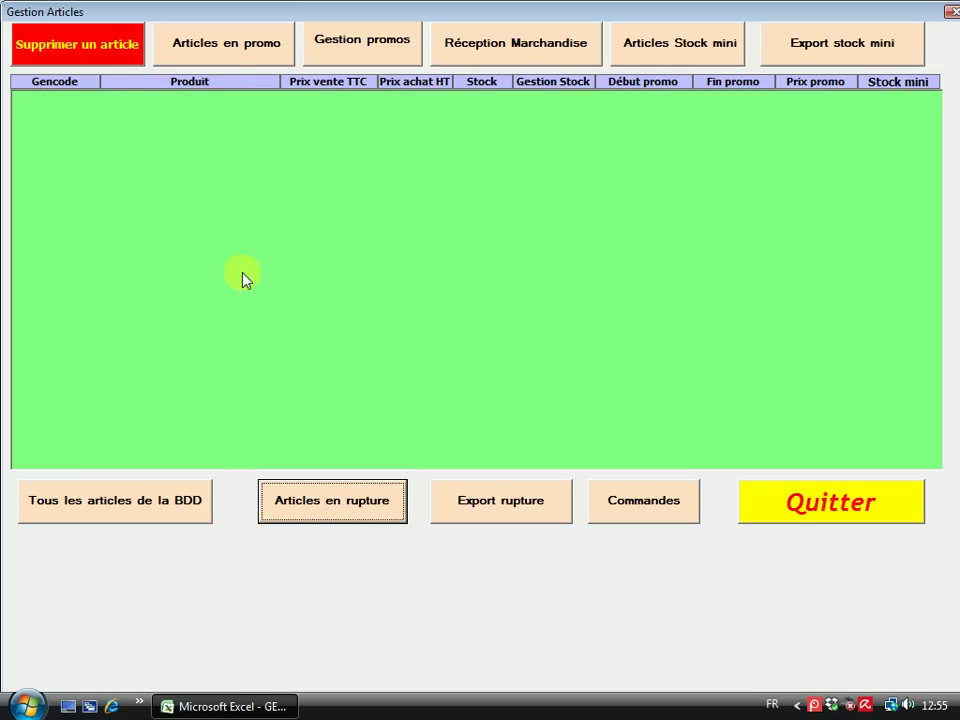
left_click(492, 508)
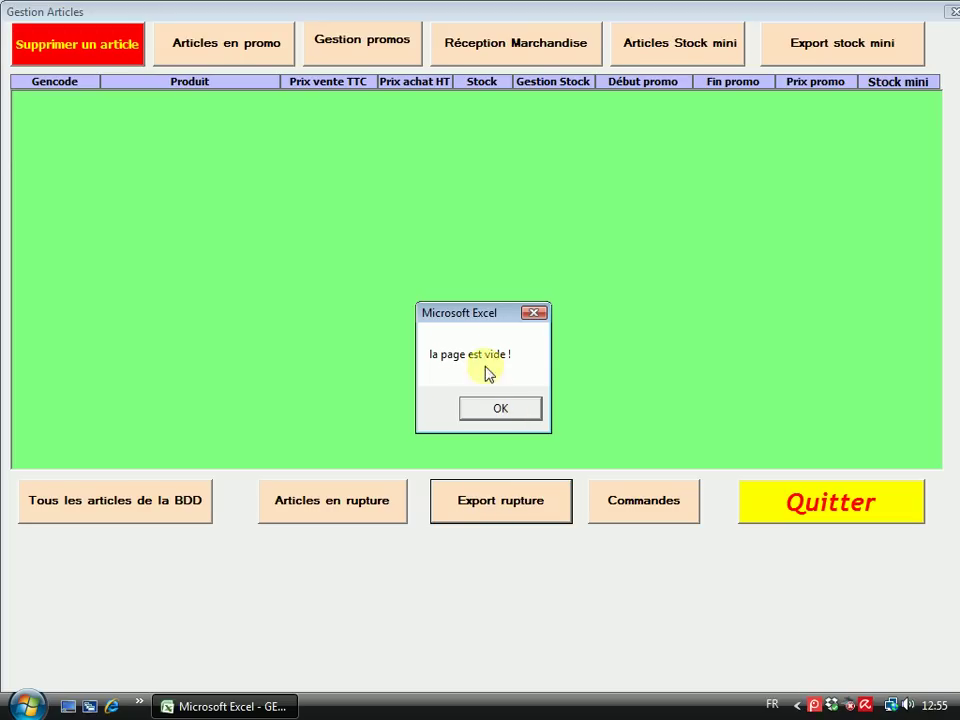
left_click(499, 412)
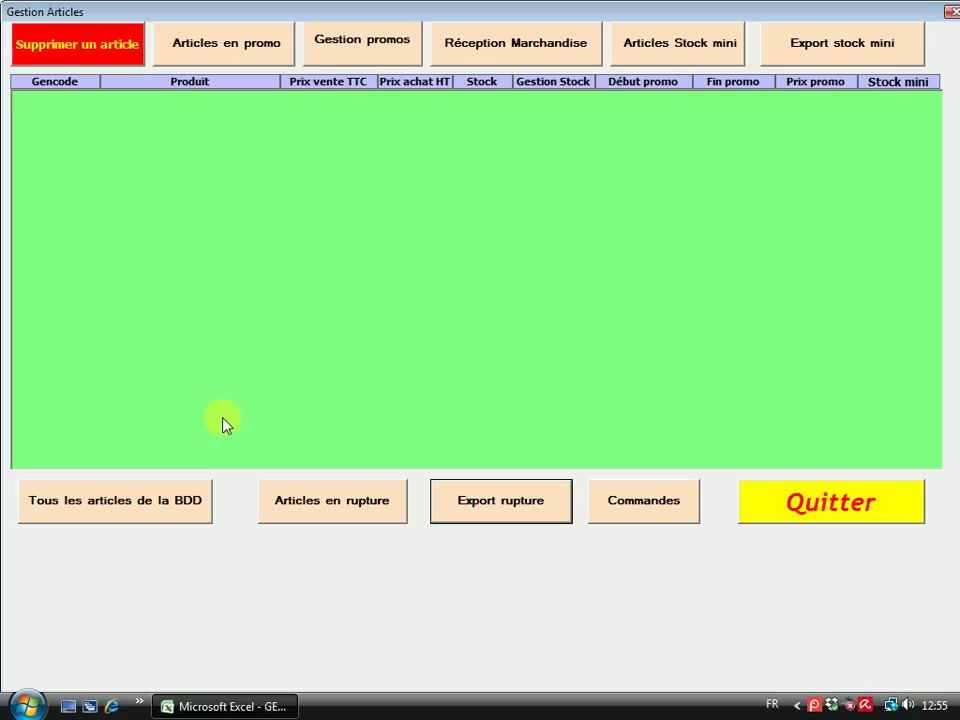
Start a new order with FOURNISSEUR 1 as the supplier
left_click(645, 505)
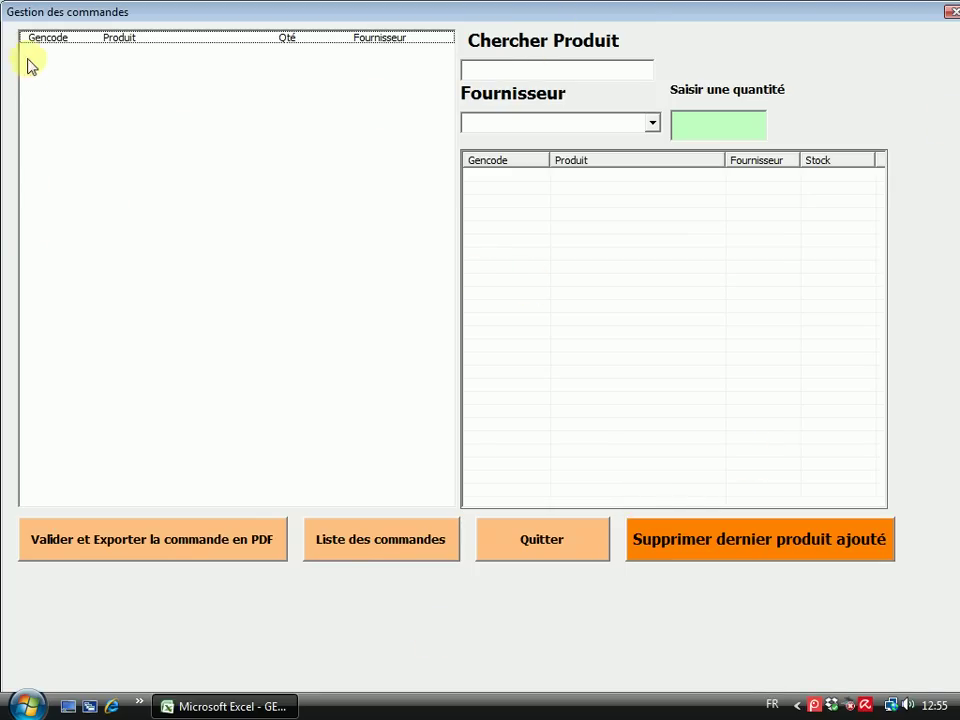
left_click(655, 125)
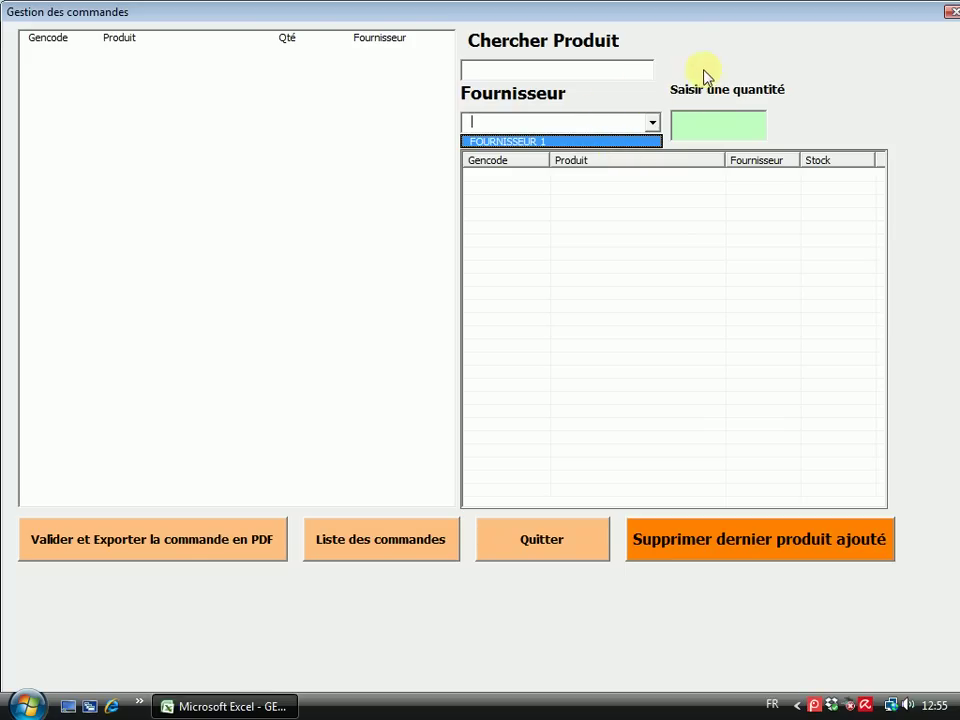
left_click(700, 60)
left_click(653, 123)
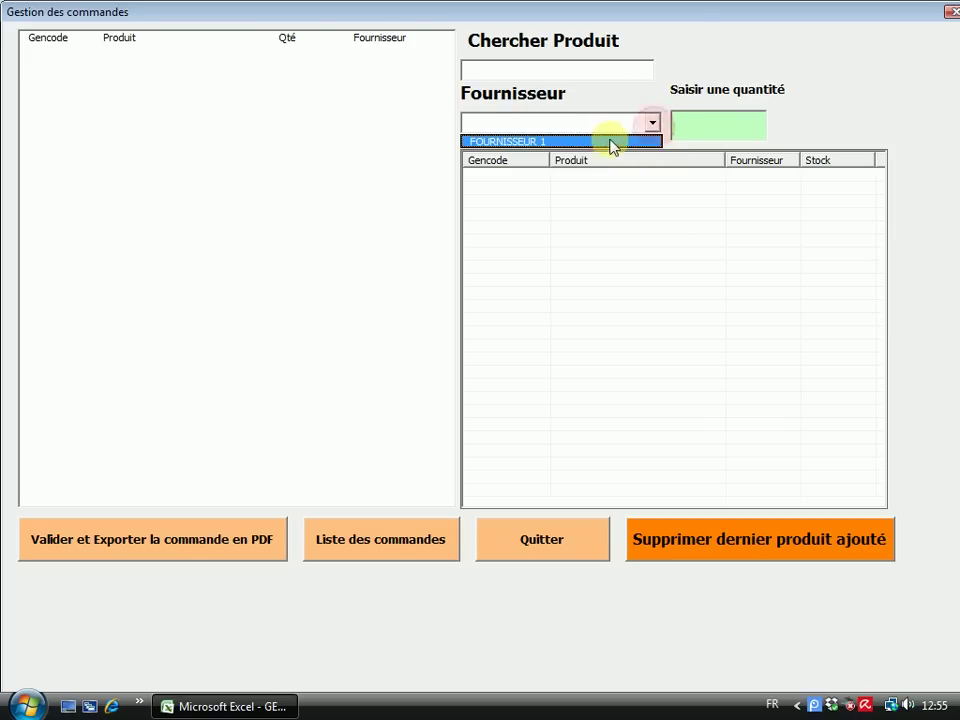
left_click(535, 142)
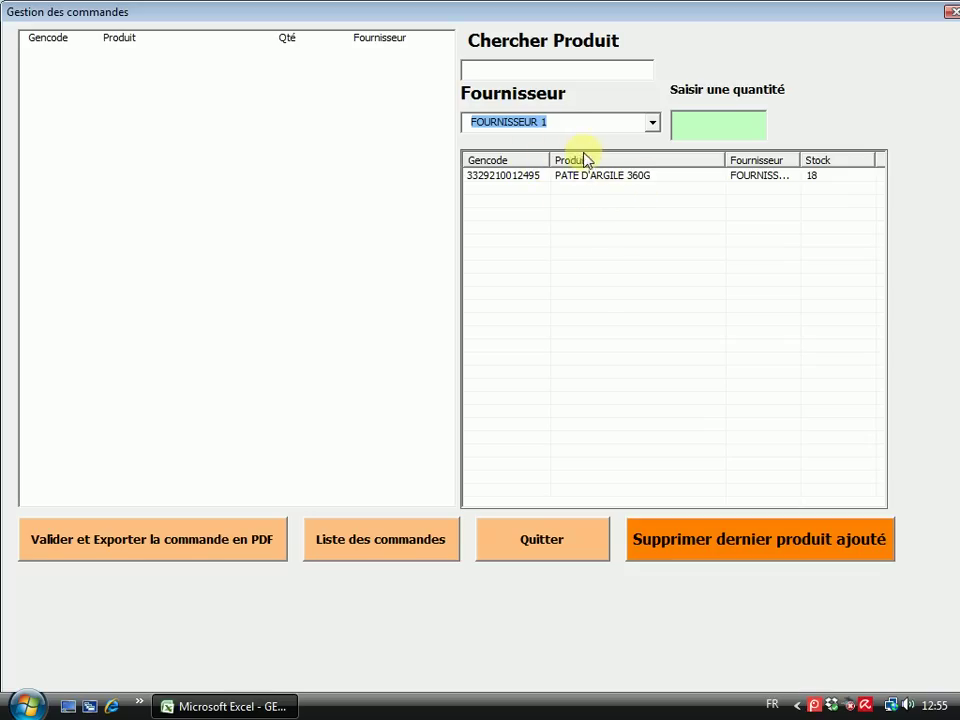
Add 15 PATE D'ARGILE 360G to the order, remove it again, and close the form
left_click(703, 124)
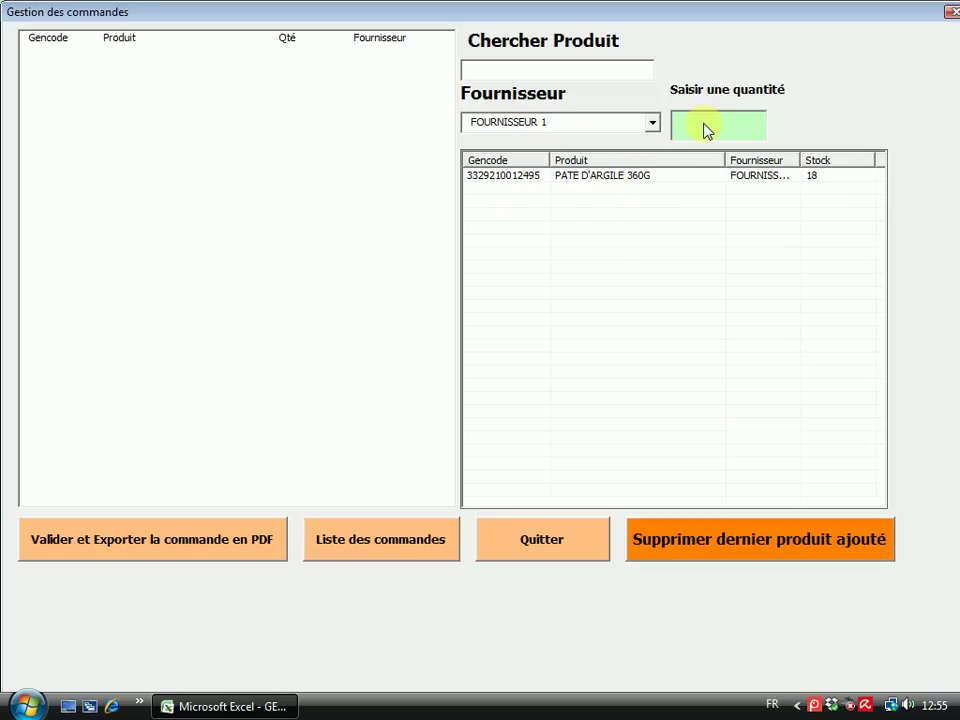
type("15")
double_click(616, 180)
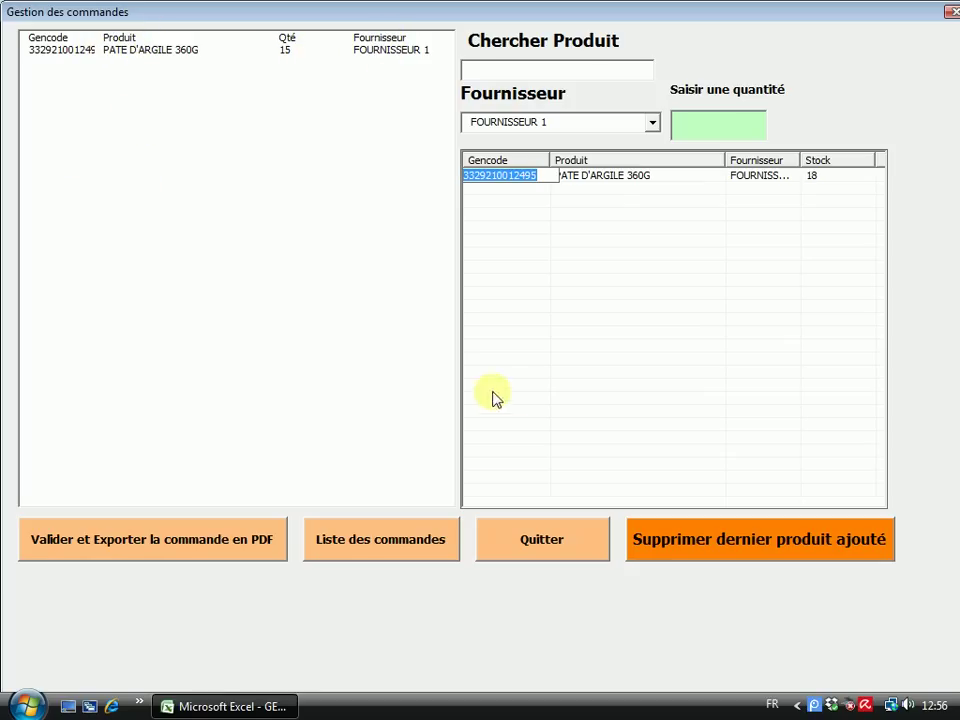
left_click(723, 552)
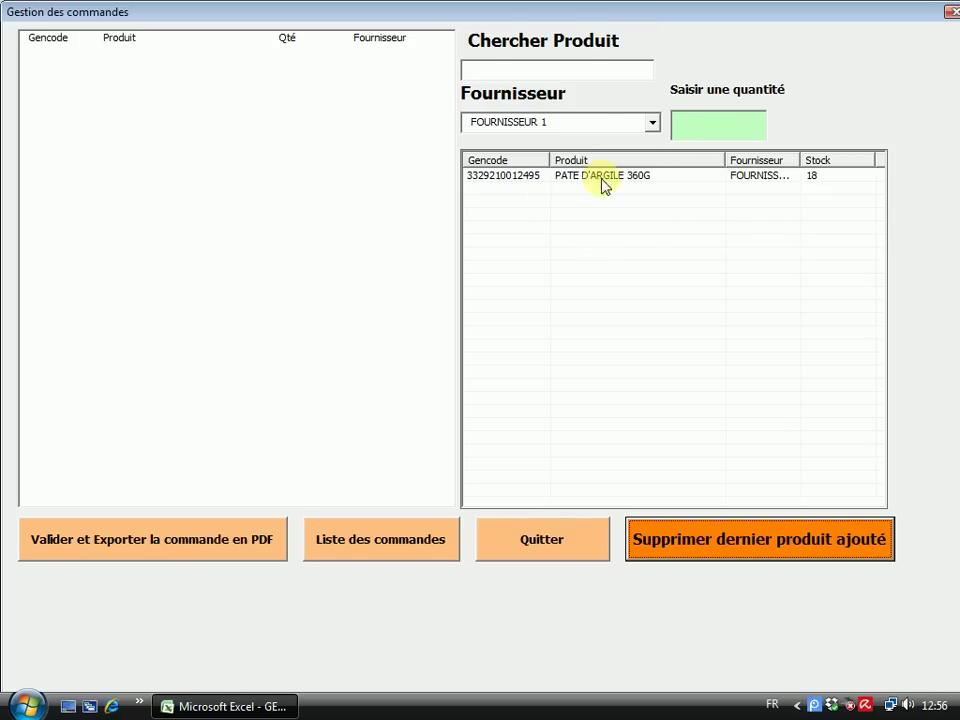
left_click(558, 552)
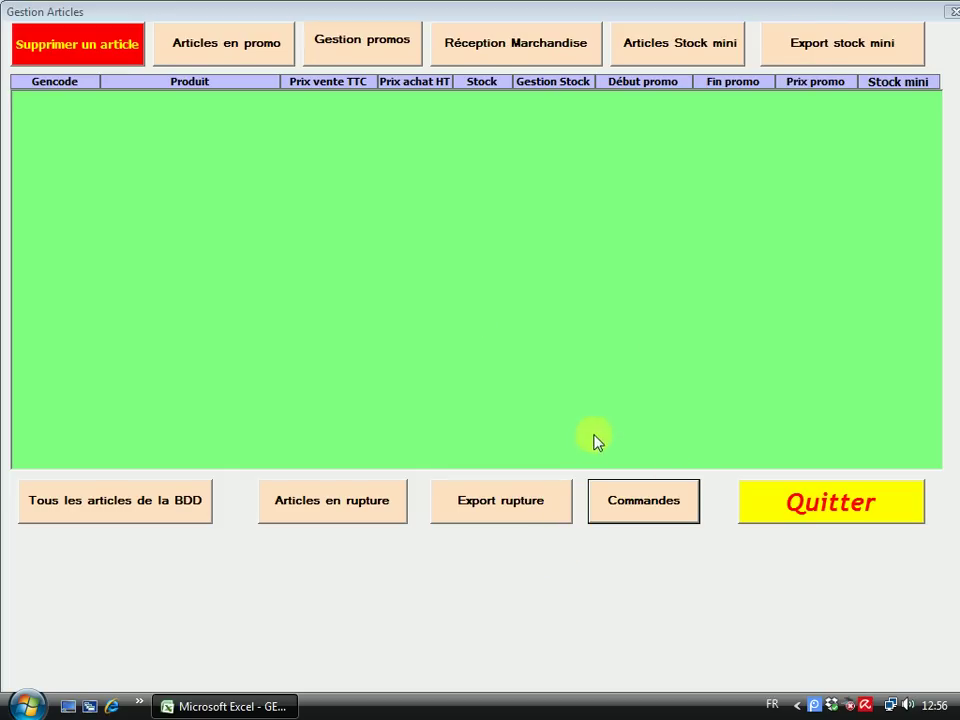
Quit the Gestion Articles list to return to the GESTION CAISSE Articles page
left_click(846, 510)
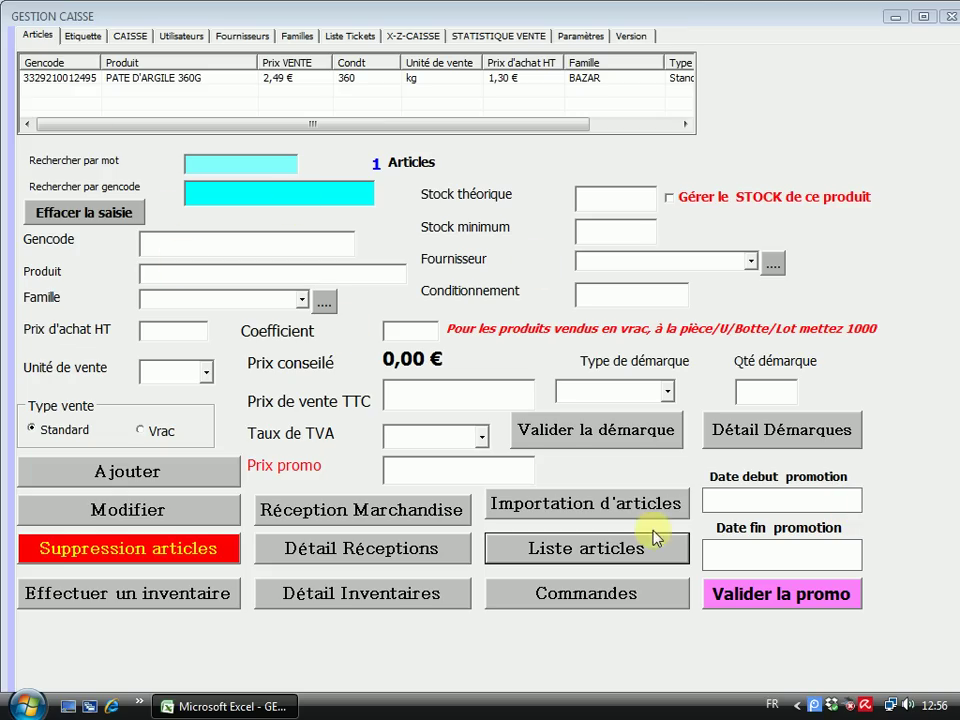
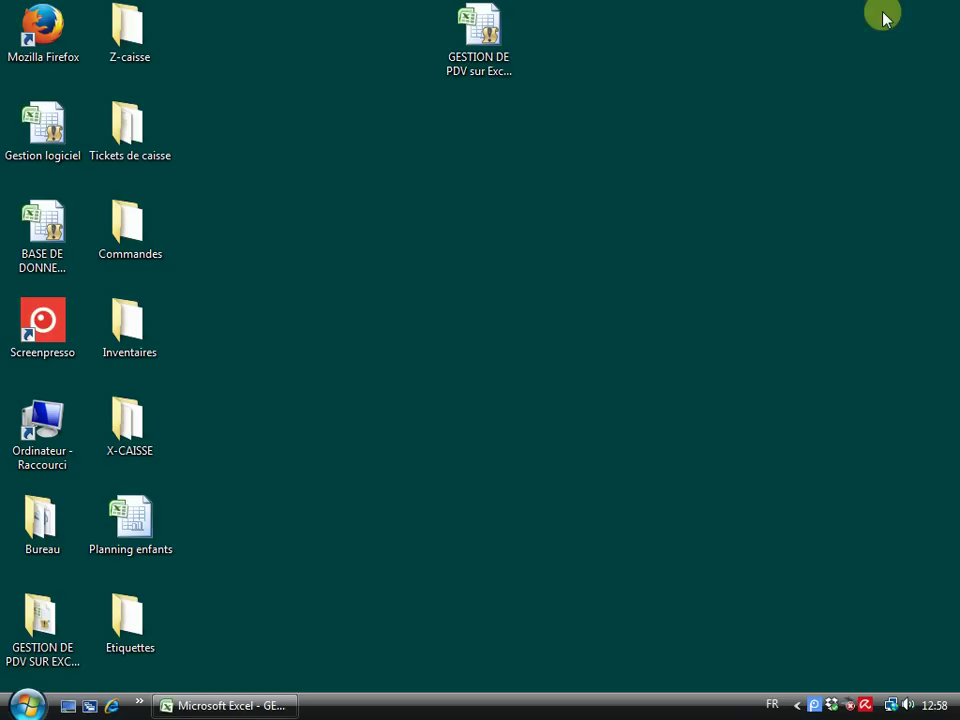
Open the BASE DE DONNEES EXTERNE workbook, closing its form and dismissing the error with Fin
double_click(54, 234)
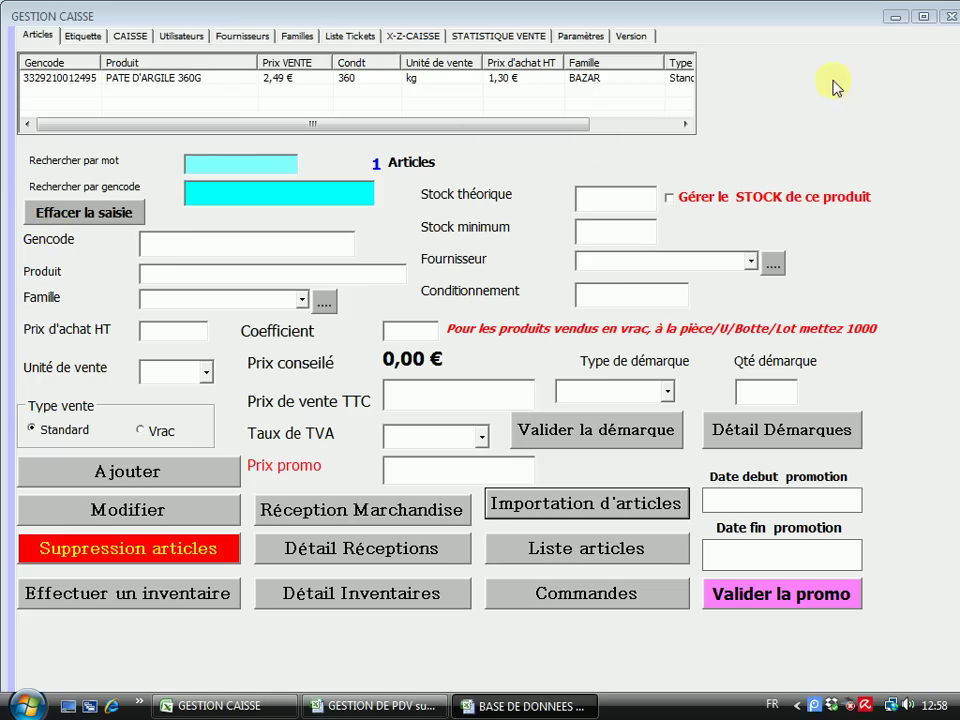
left_click(897, 17)
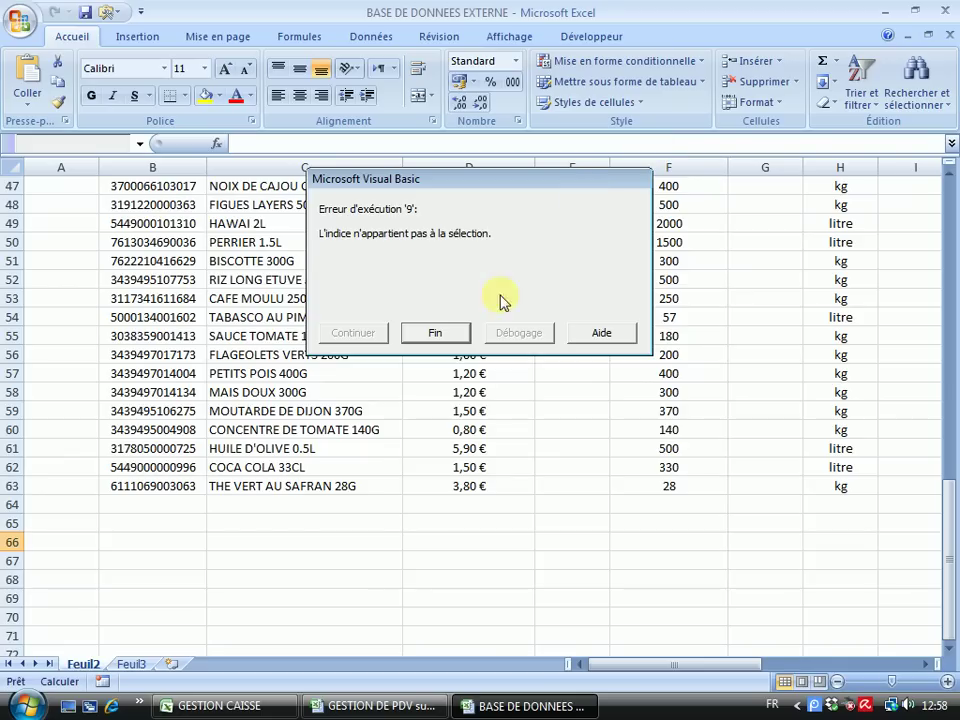
right_click(815, 705)
left_click(634, 592)
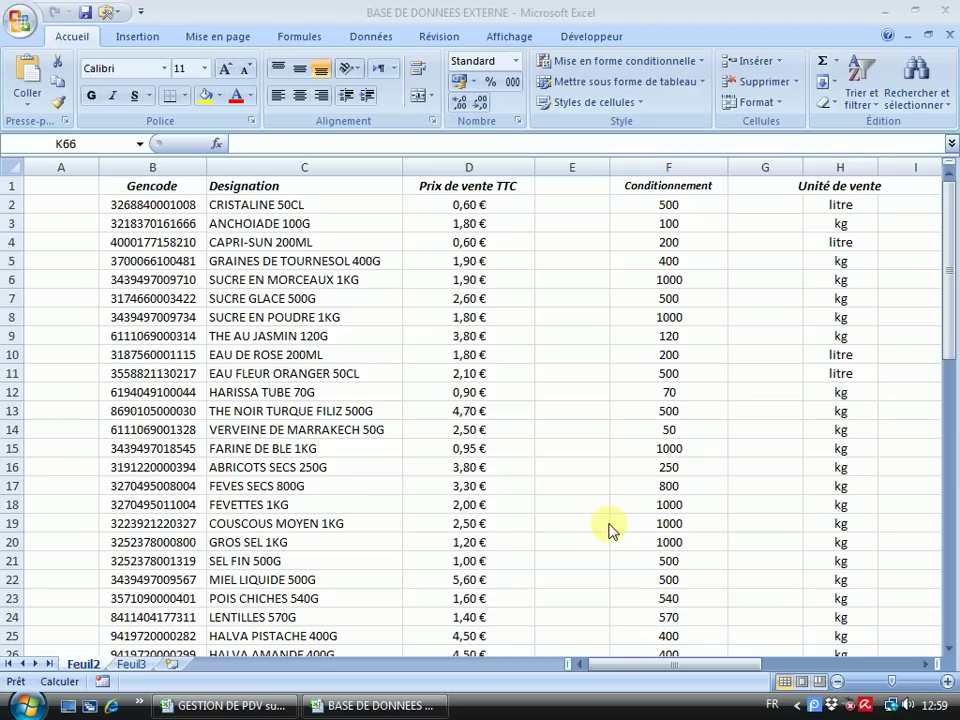
Copy the external database's product rows B2:R63
left_click(147, 204)
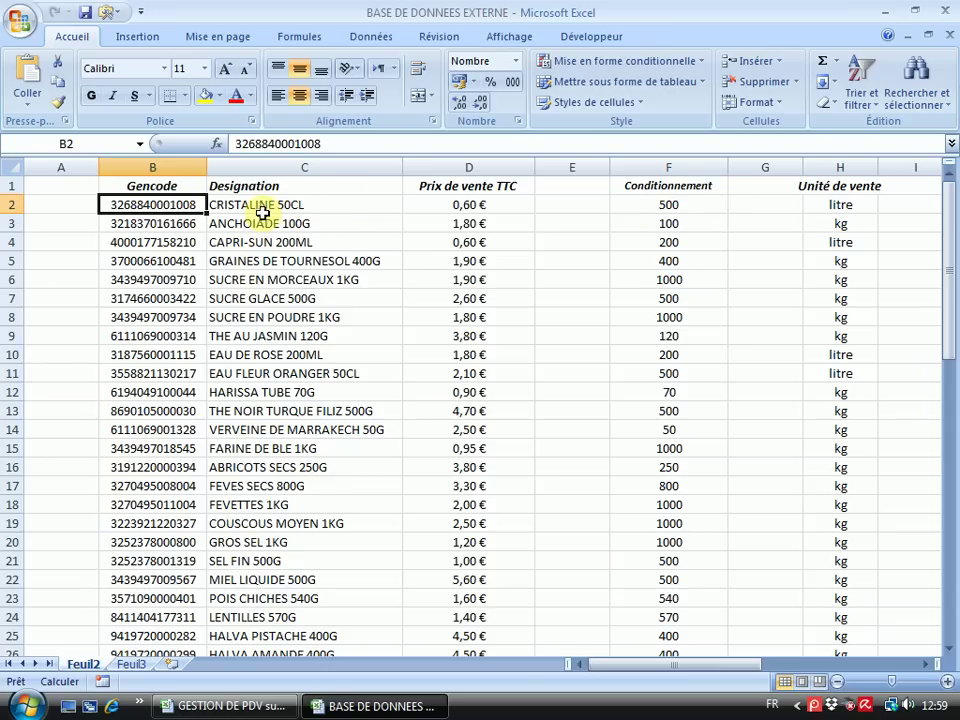
left_click_drag(133, 204, 821, 609)
right_click(428, 288)
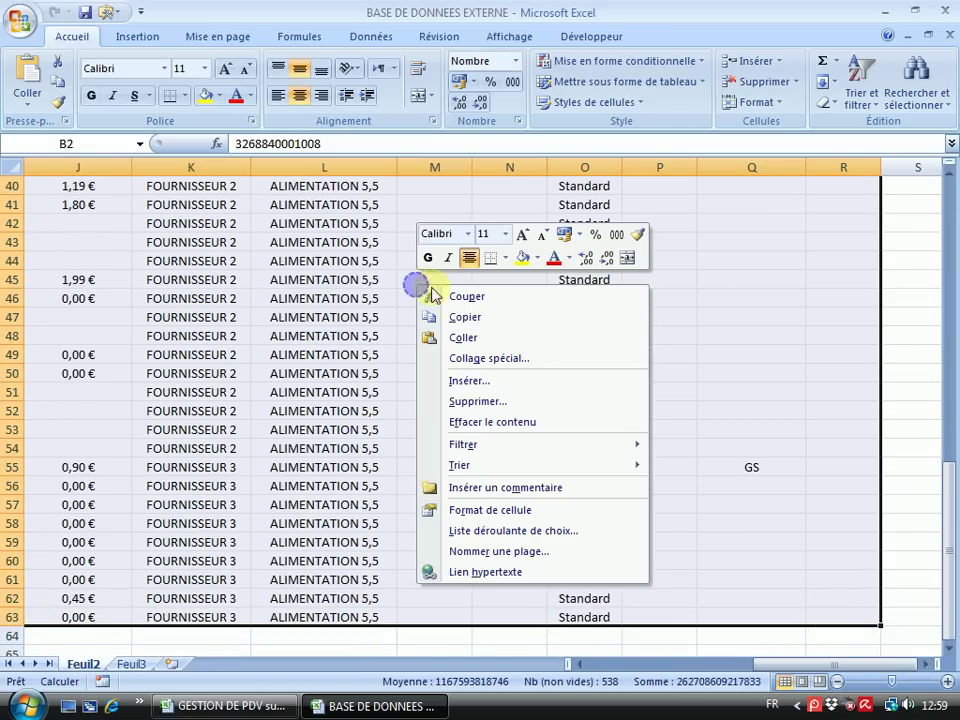
left_click(482, 318)
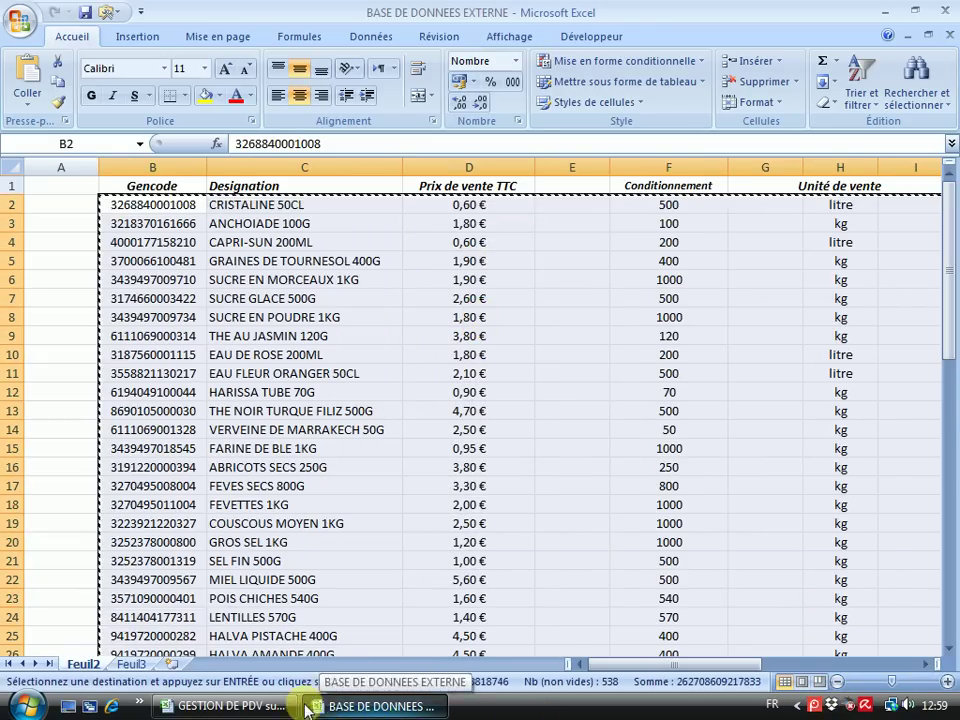
left_click(235, 706)
Paste the copied product rows into cell B3 of the ACCUEIL sheet
left_click(117, 451)
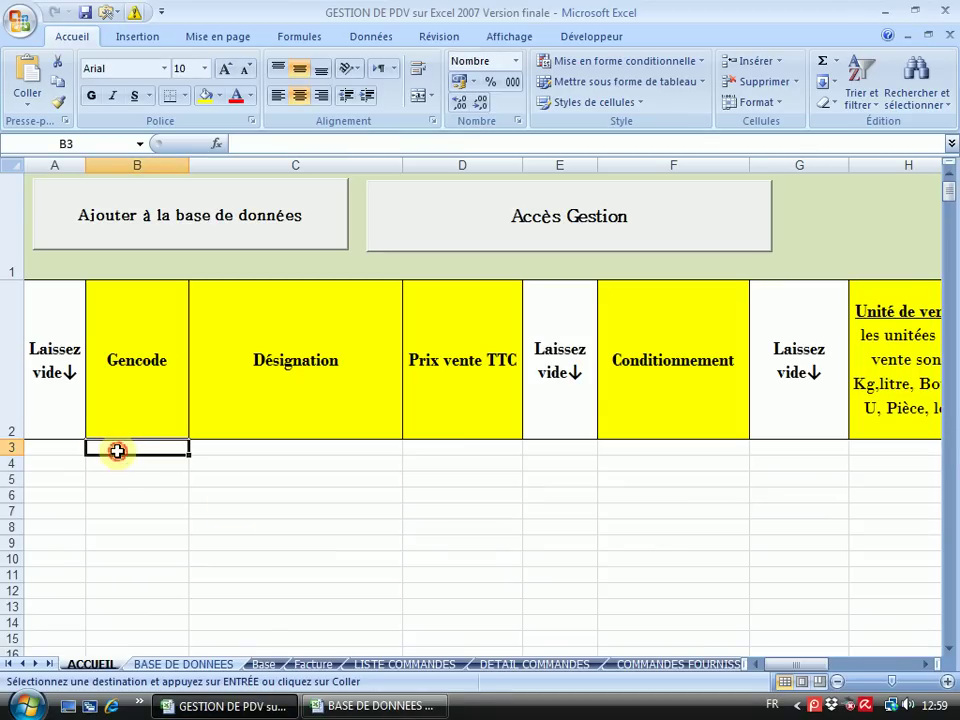
right_click(117, 451)
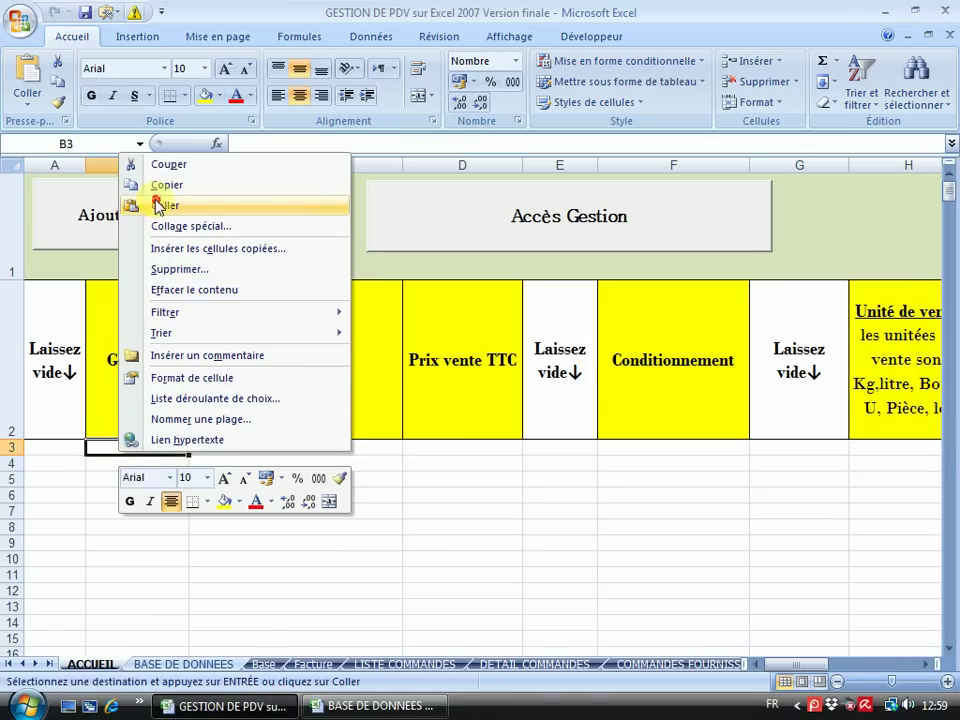
left_click(144, 204)
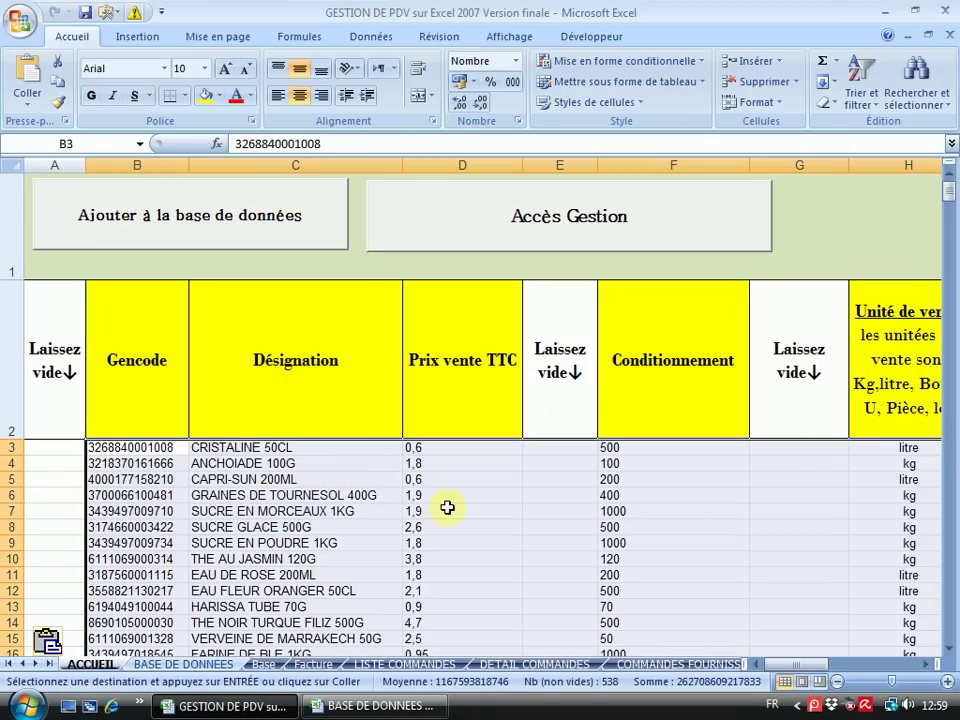
Close BASE DE DONNEES EXTERNE without saving and without keeping the clipboard data
left_click(380, 706)
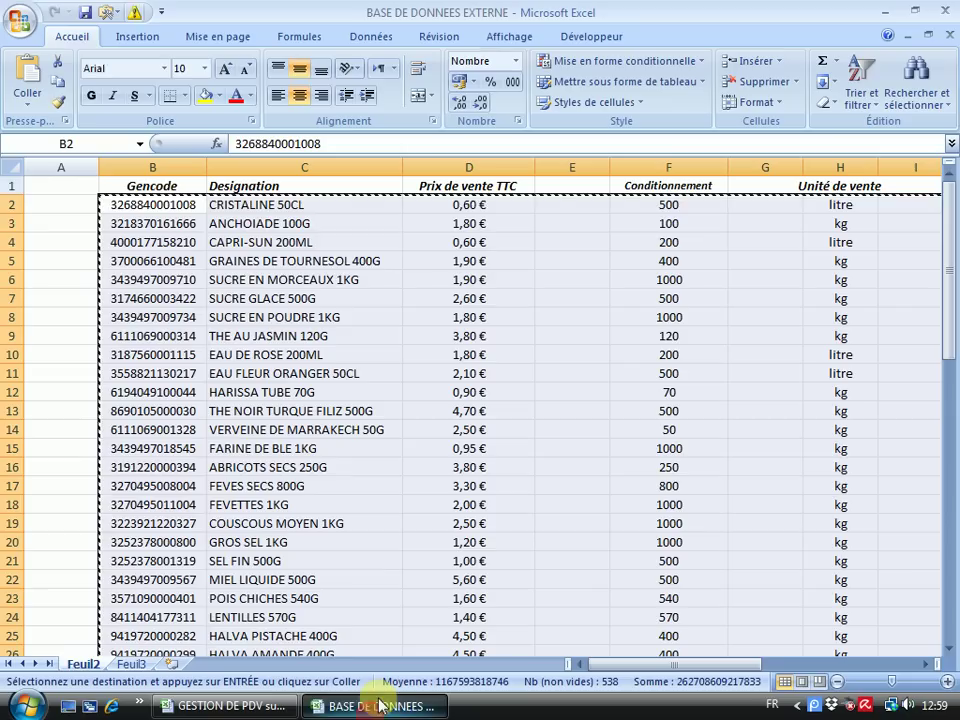
left_click(947, 35)
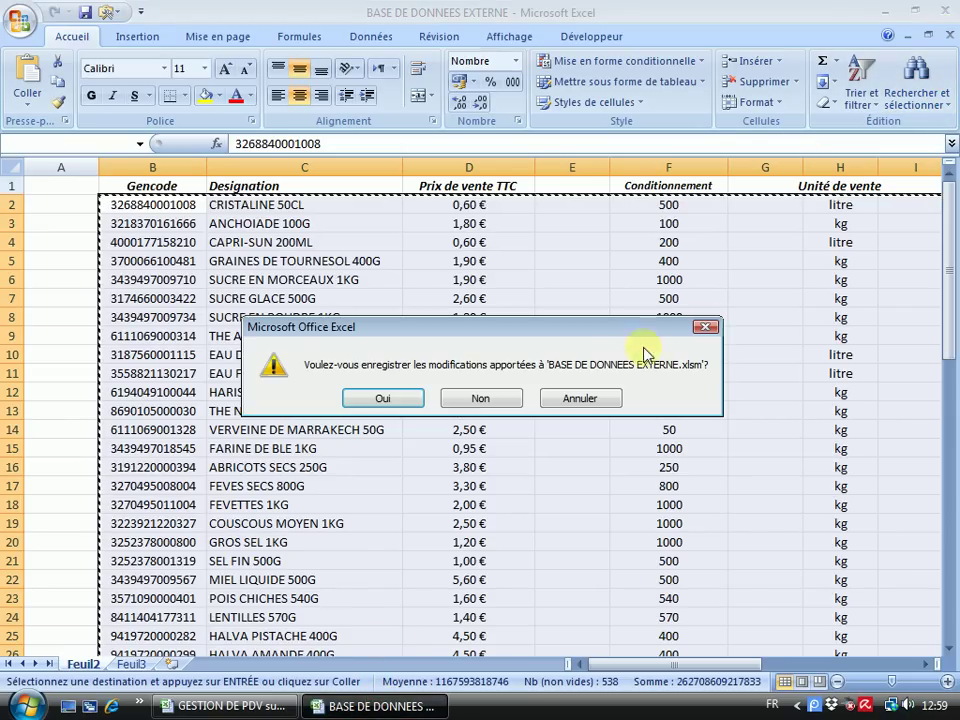
left_click(484, 399)
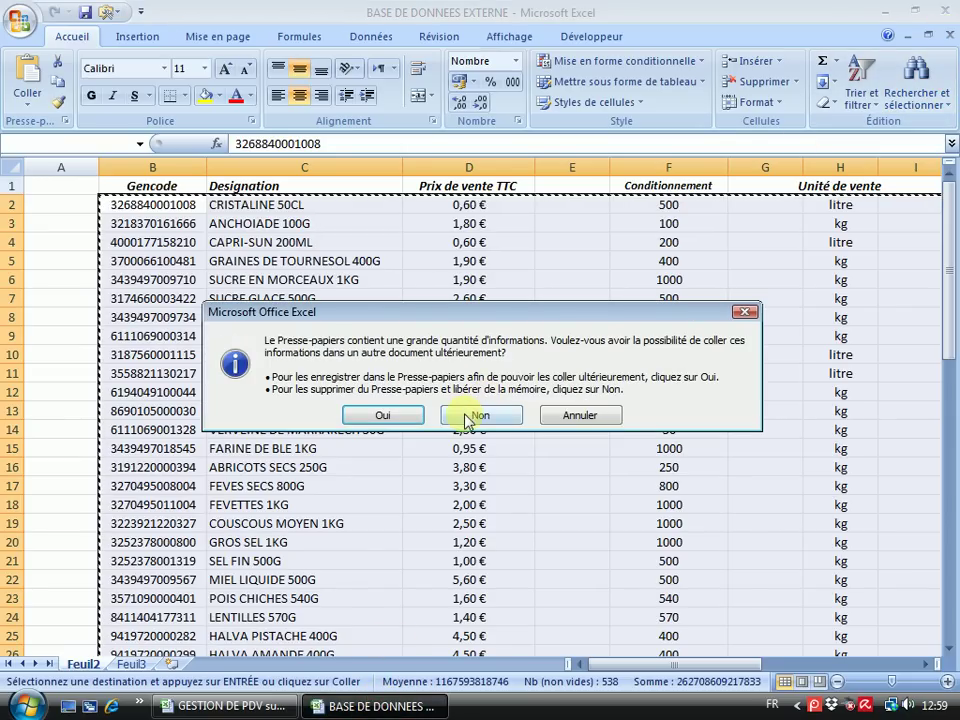
left_click(476, 415)
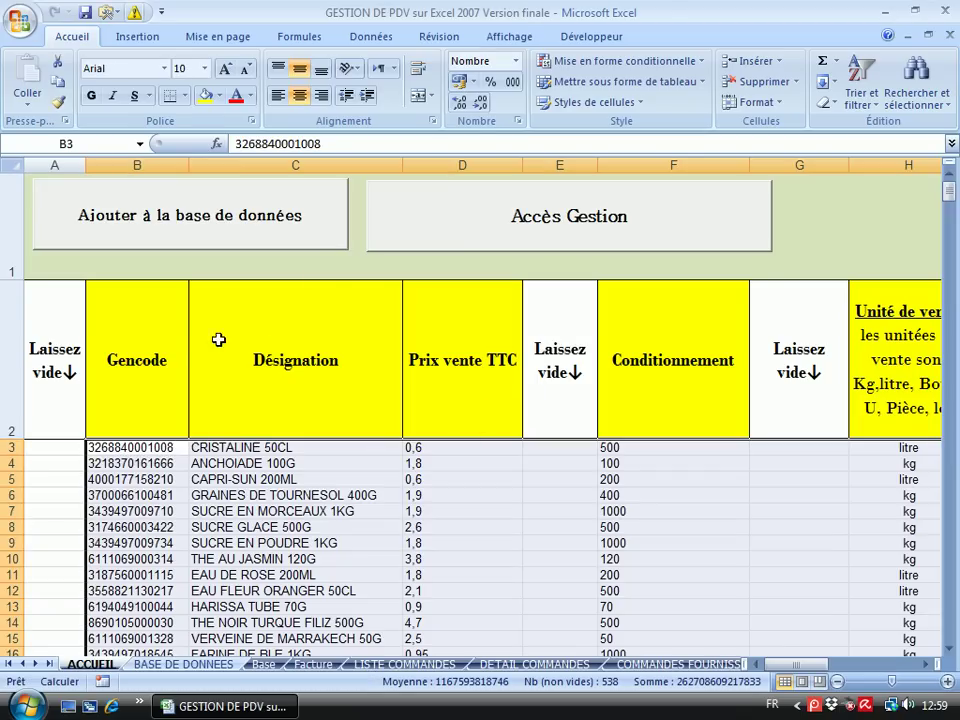
Review the pasted product list on ACCUEIL, scrolling through its rows and columns
left_click(214, 370)
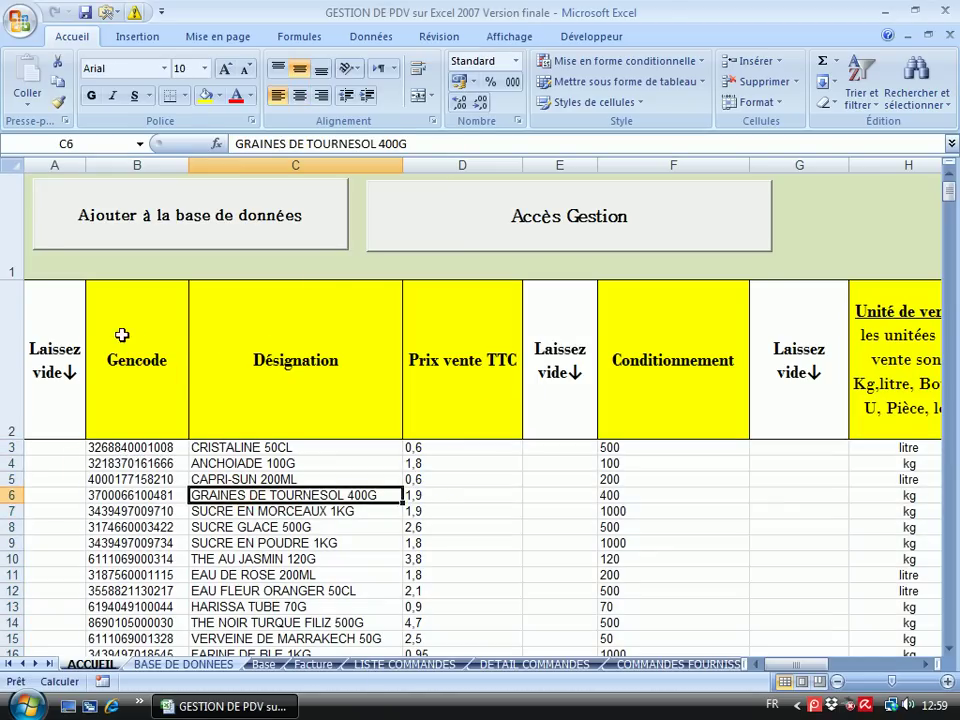
scroll(129, 489, "down", 2)
scroll(129, 467, "up", 2)
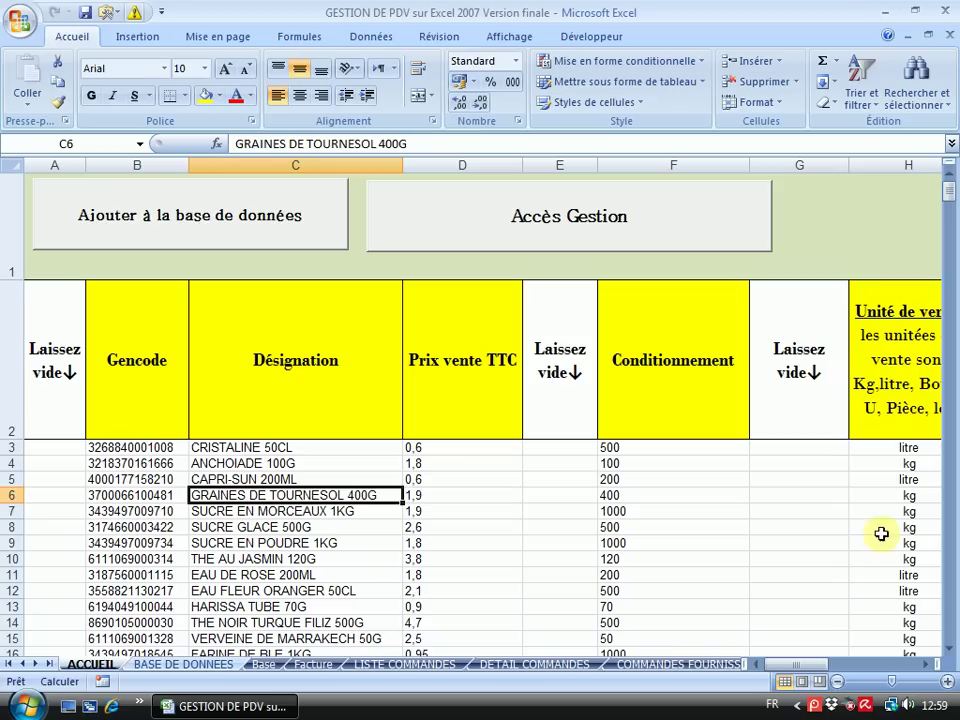
left_click(922, 667)
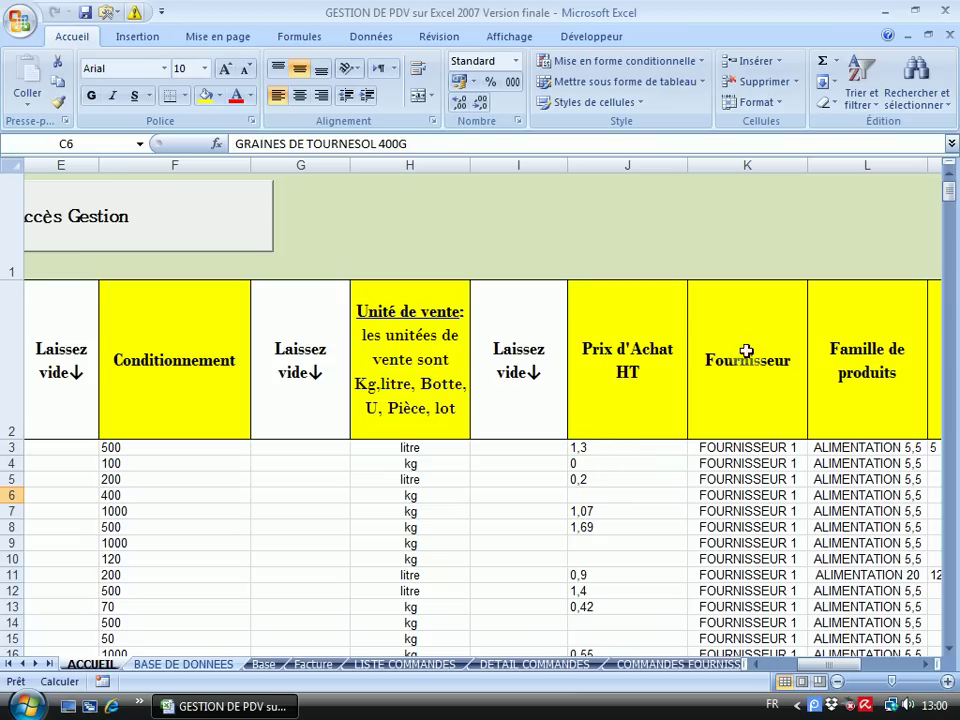
left_click(951, 650)
left_click_drag(951, 650, 951, 650)
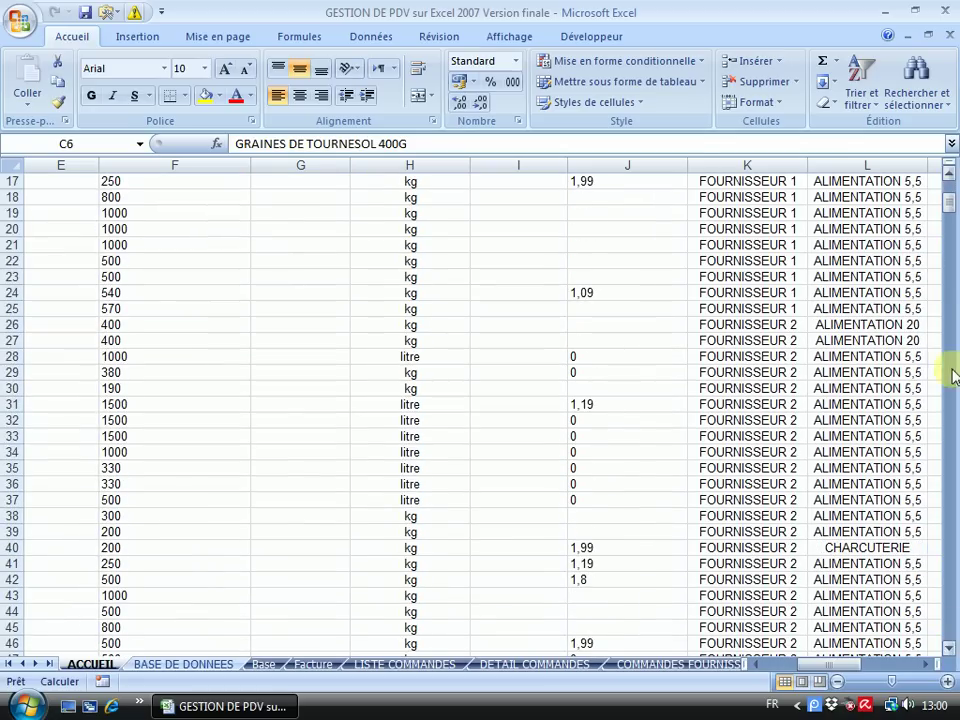
left_click_drag(950, 176, 949, 178)
left_click(922, 665)
left_click_drag(922, 668, 922, 668)
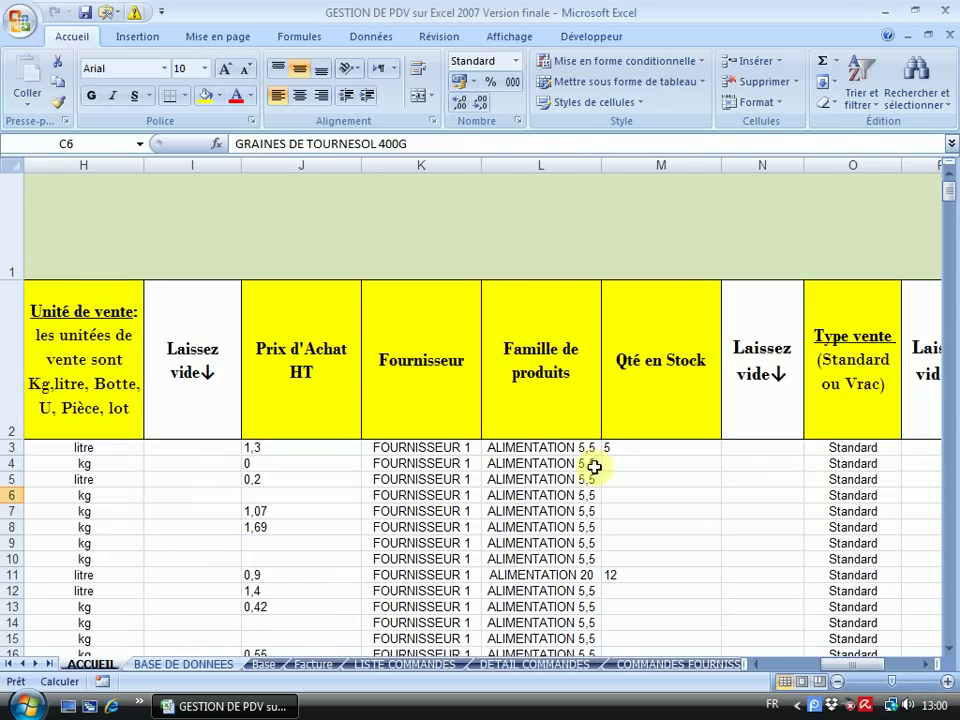
scroll(577, 581, "down", 3)
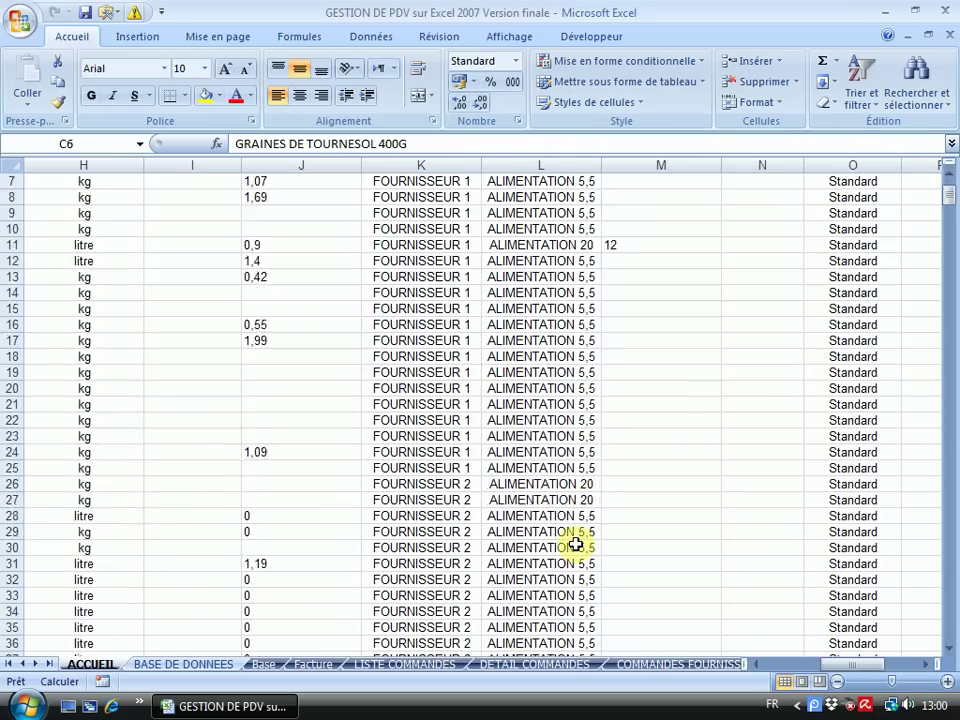
scroll(557, 300, "down", 4)
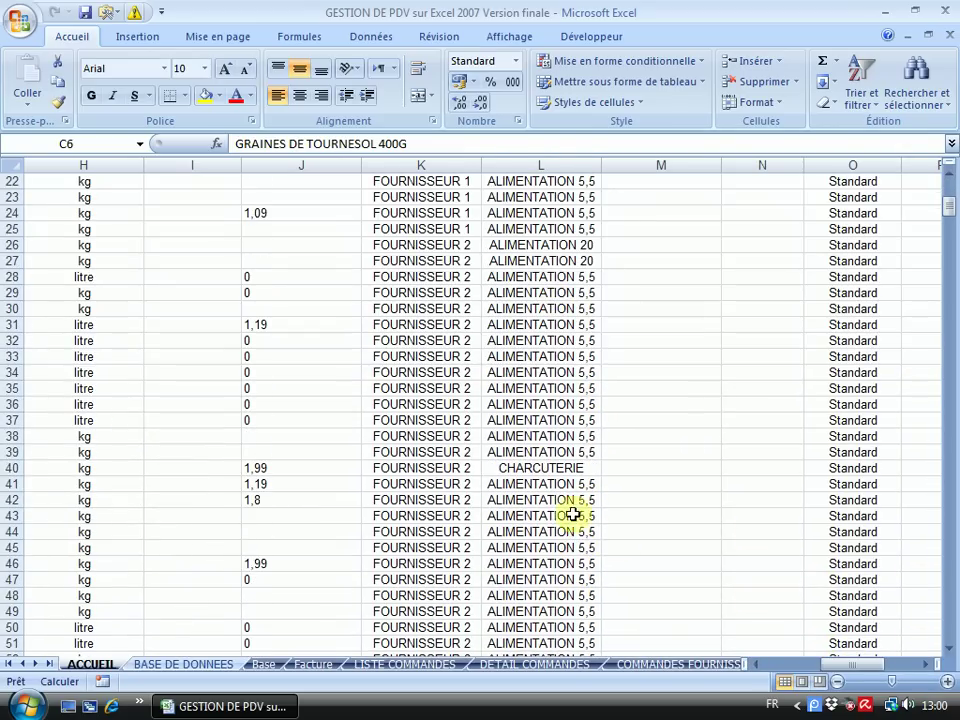
scroll(564, 478, "down", 6)
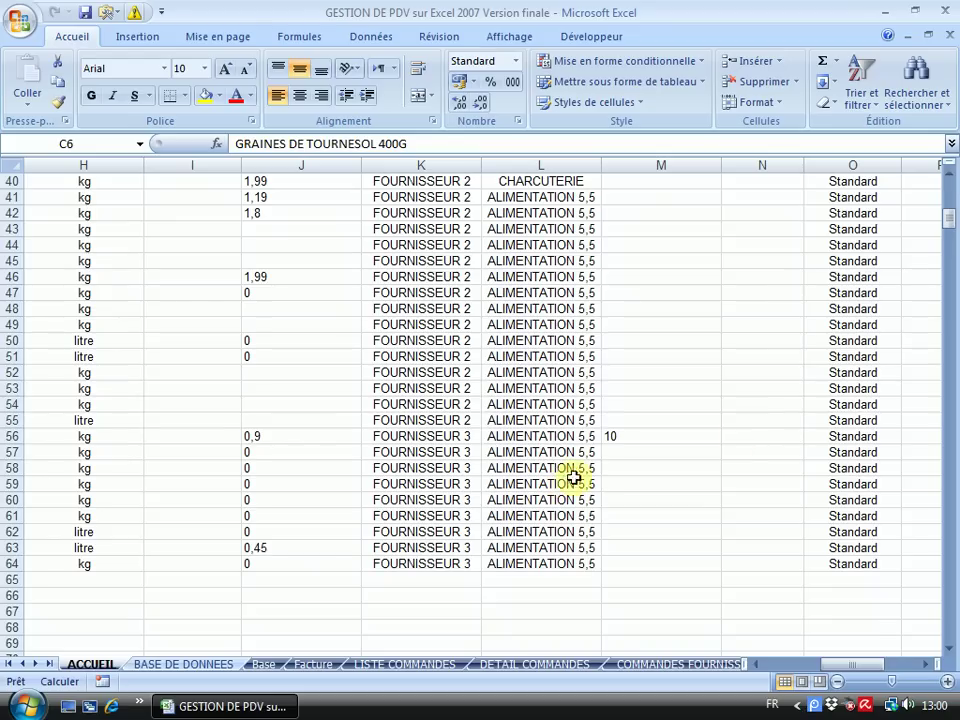
scroll(750, 426, "up", 13)
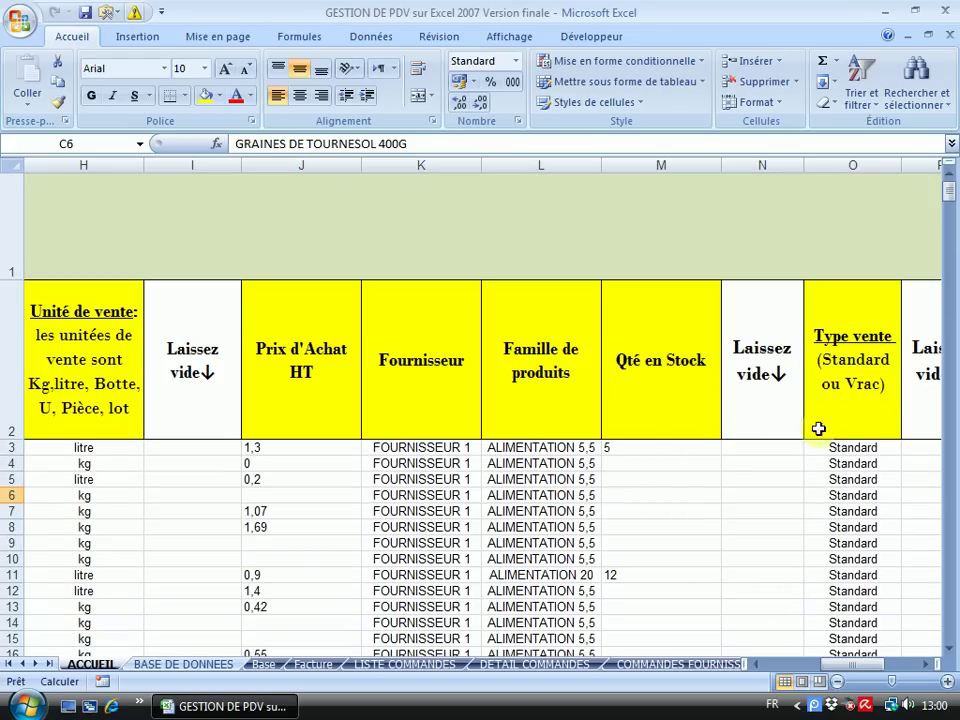
scroll(848, 457, "down", 13)
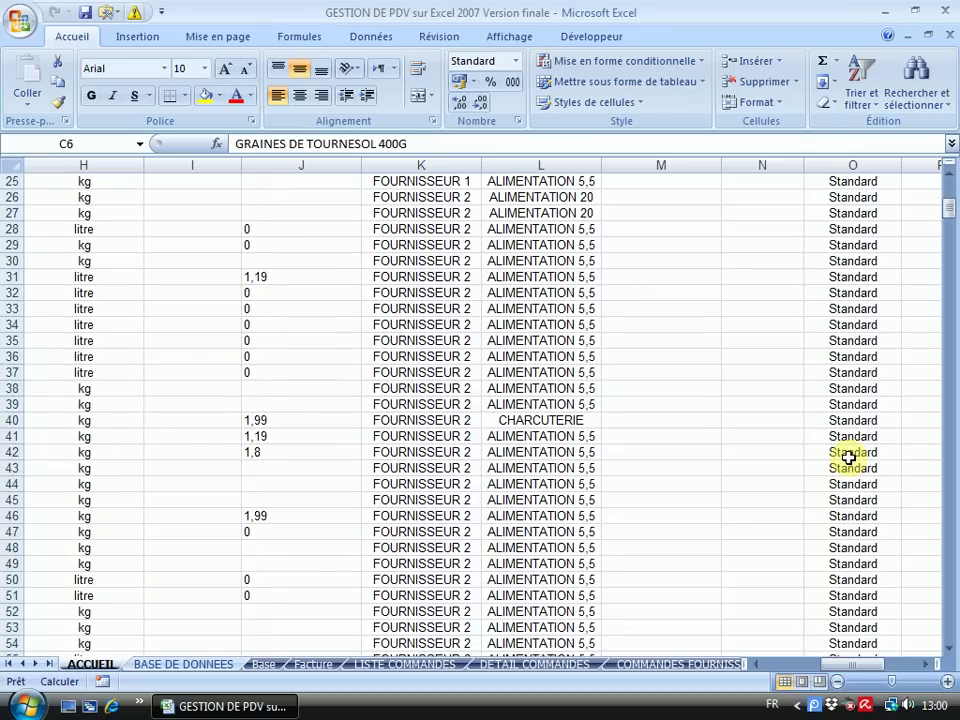
scroll(848, 457, "up", 3)
scroll(849, 455, "up", 8)
left_click_drag(851, 667, 858, 644)
scroll(645, 485, "up", 2)
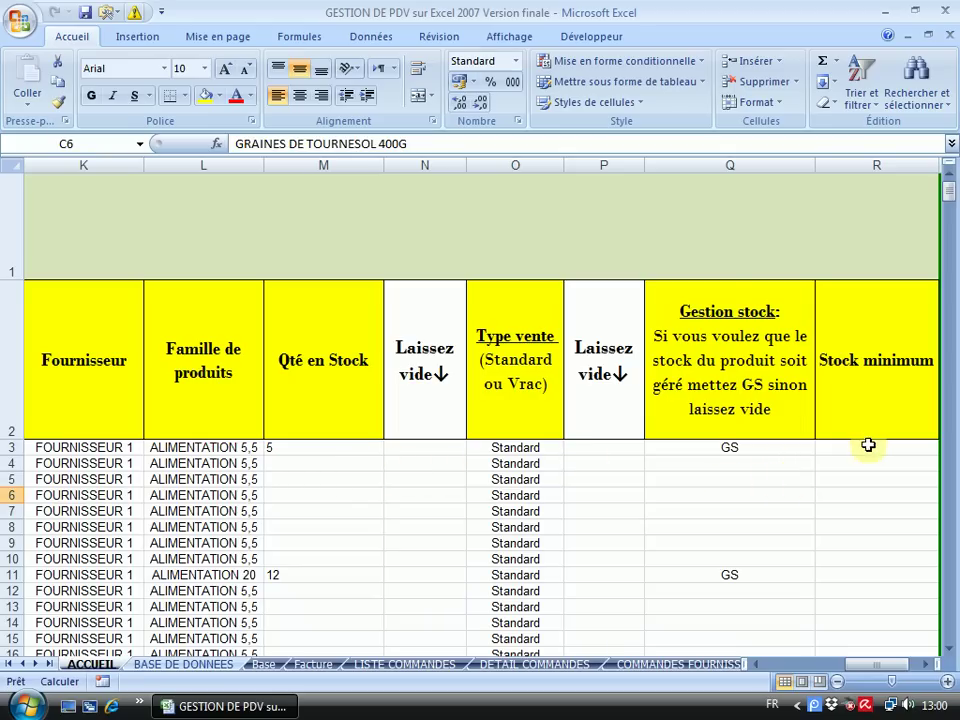
left_click_drag(885, 665, 793, 676)
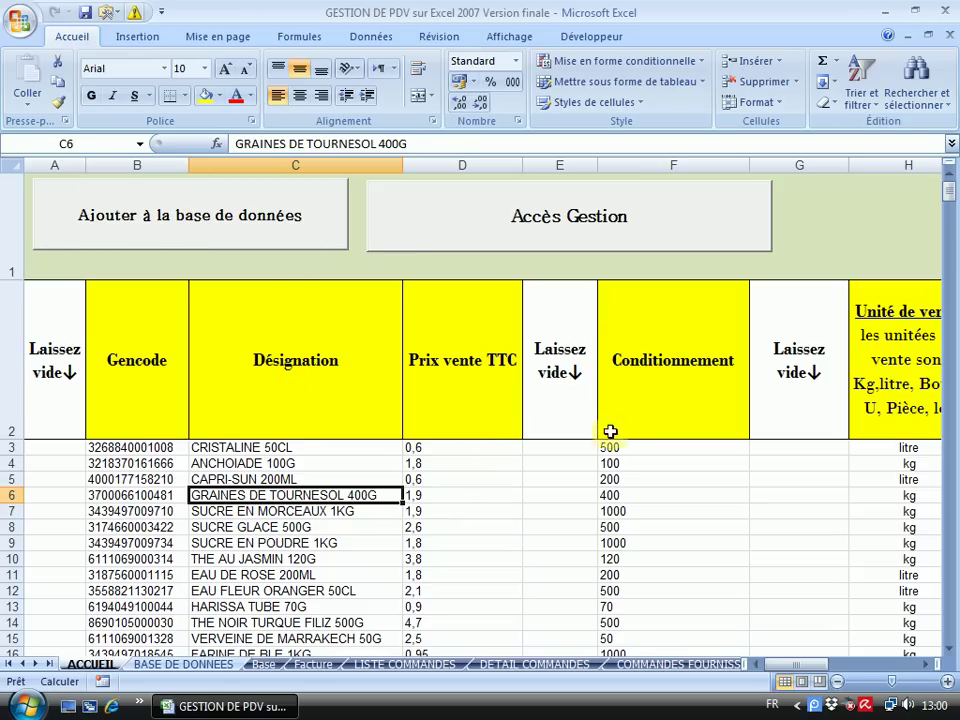
left_click_drag(806, 666, 841, 672)
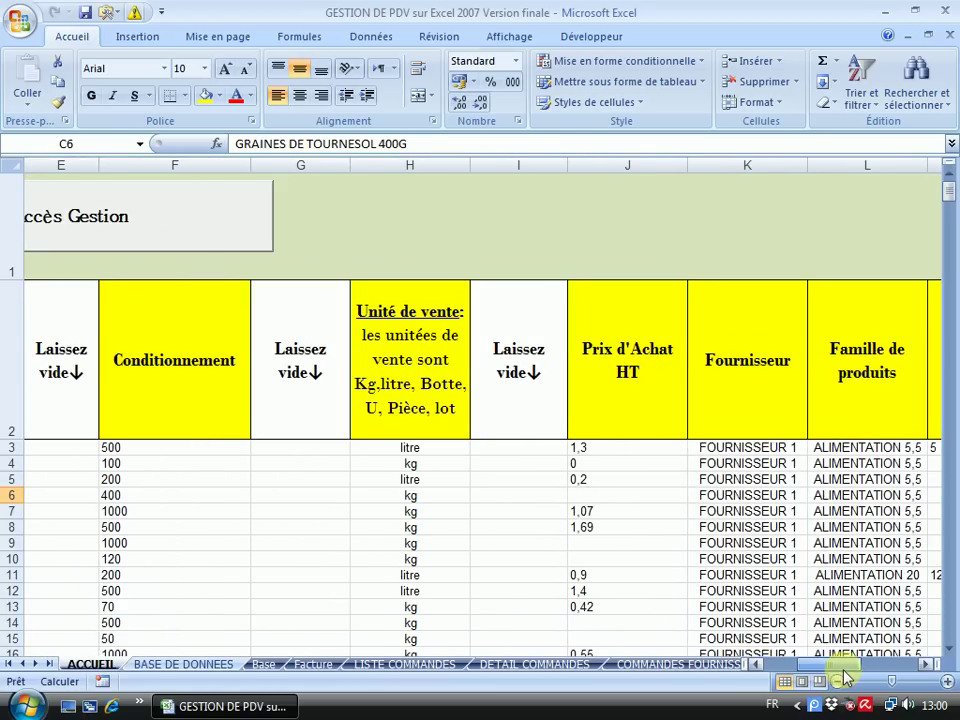
Turn on AutoFilter for the product table's header row from cell K2
left_click(749, 368)
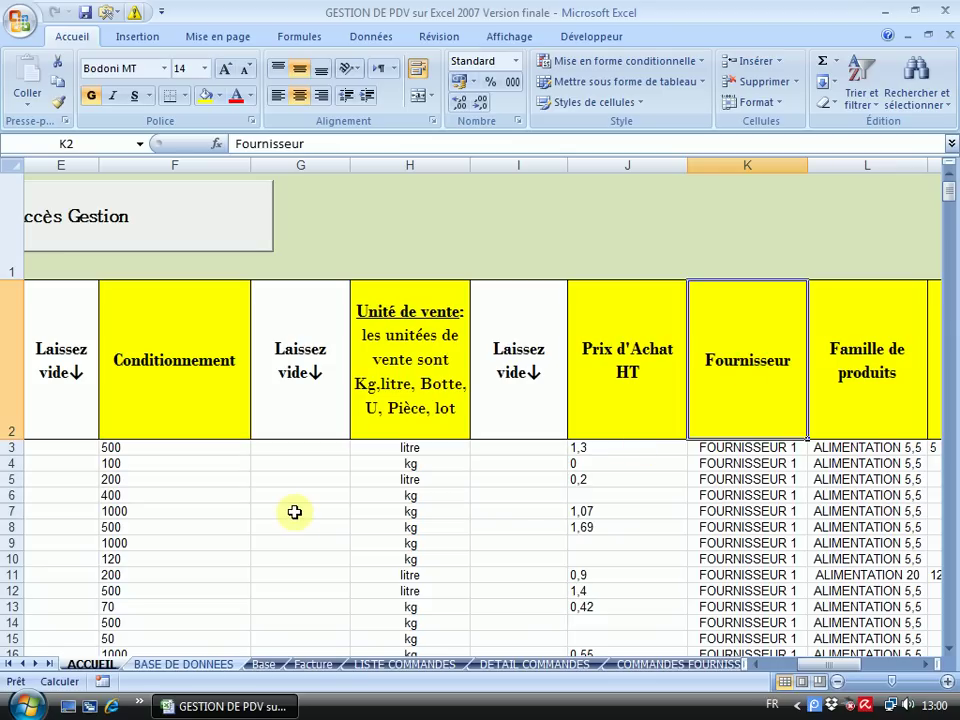
left_click(849, 92)
left_click(877, 192)
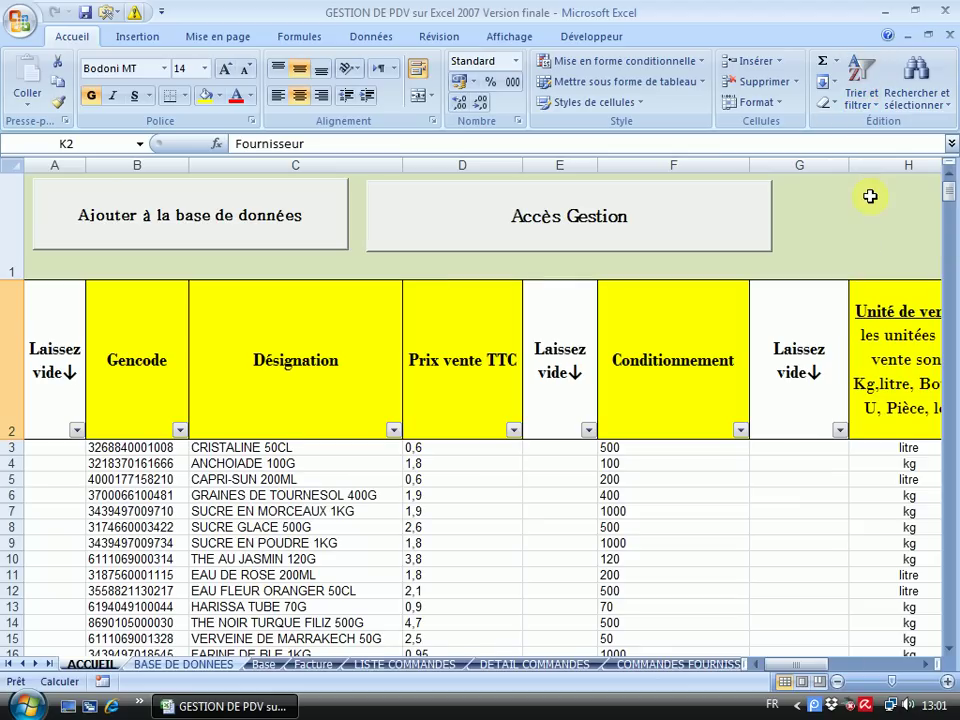
left_click(930, 666)
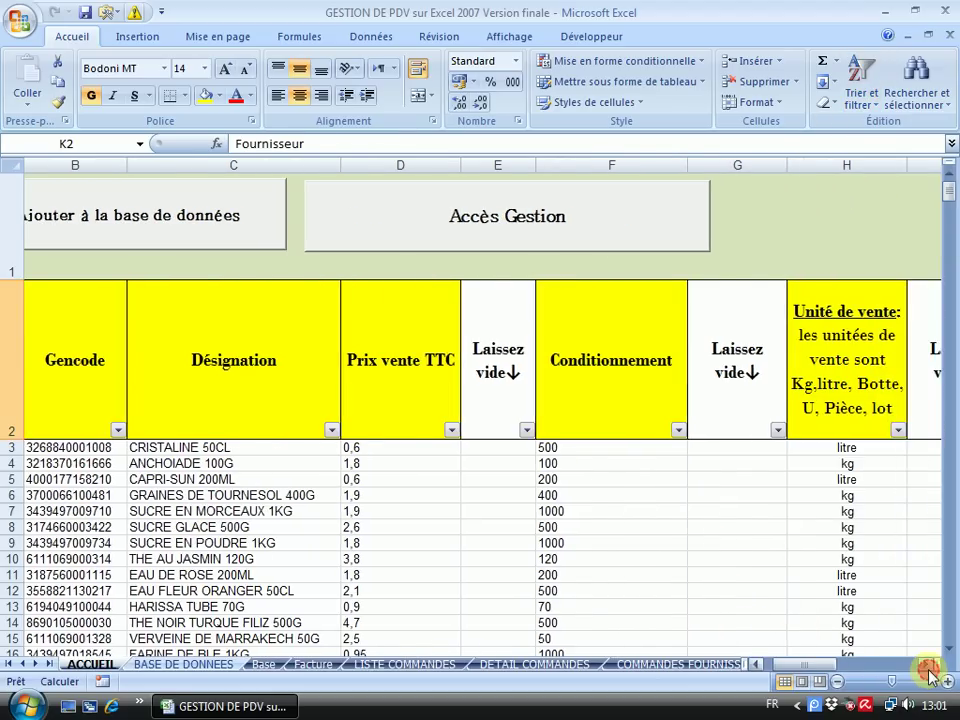
left_click(930, 666)
left_click(930, 666)
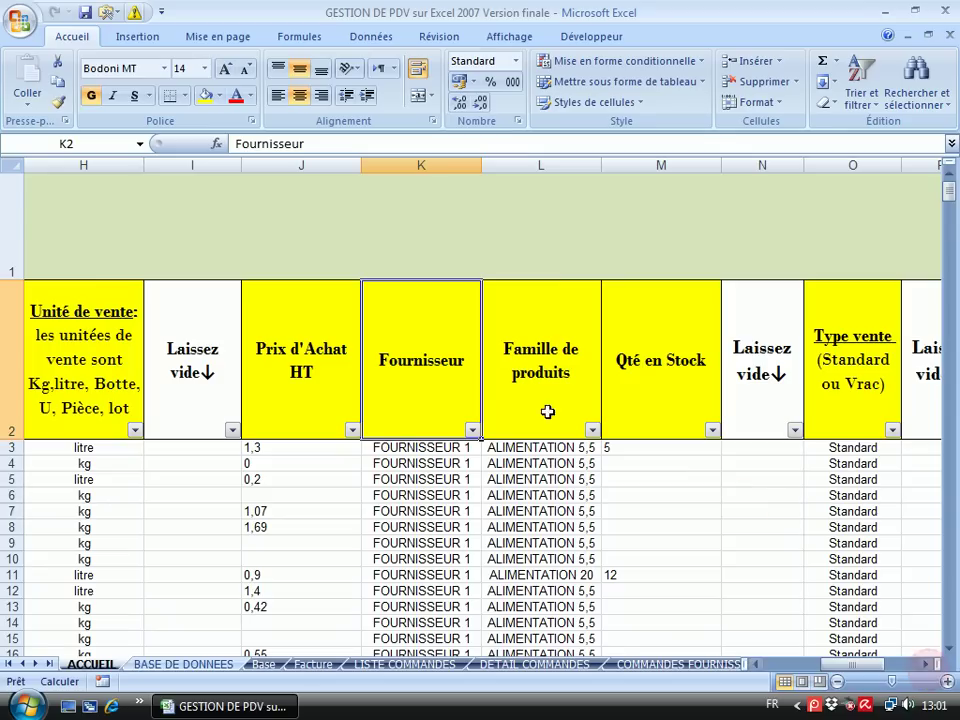
Inspect the Fournisseur and Famille de produits filter lists, closing both without filtering
left_click(472, 431)
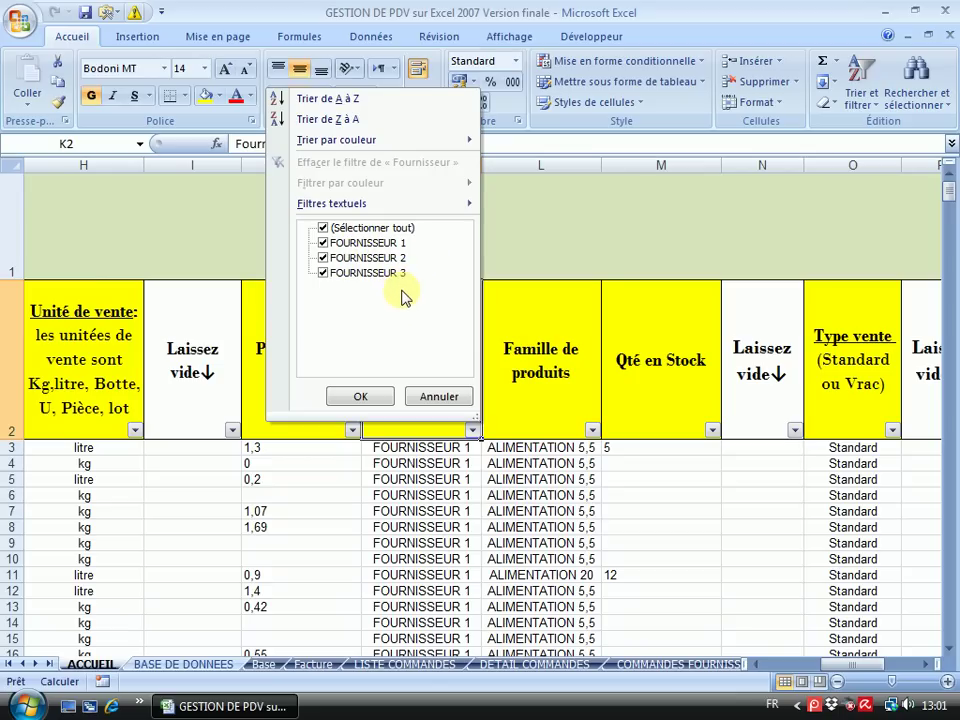
left_click(437, 397)
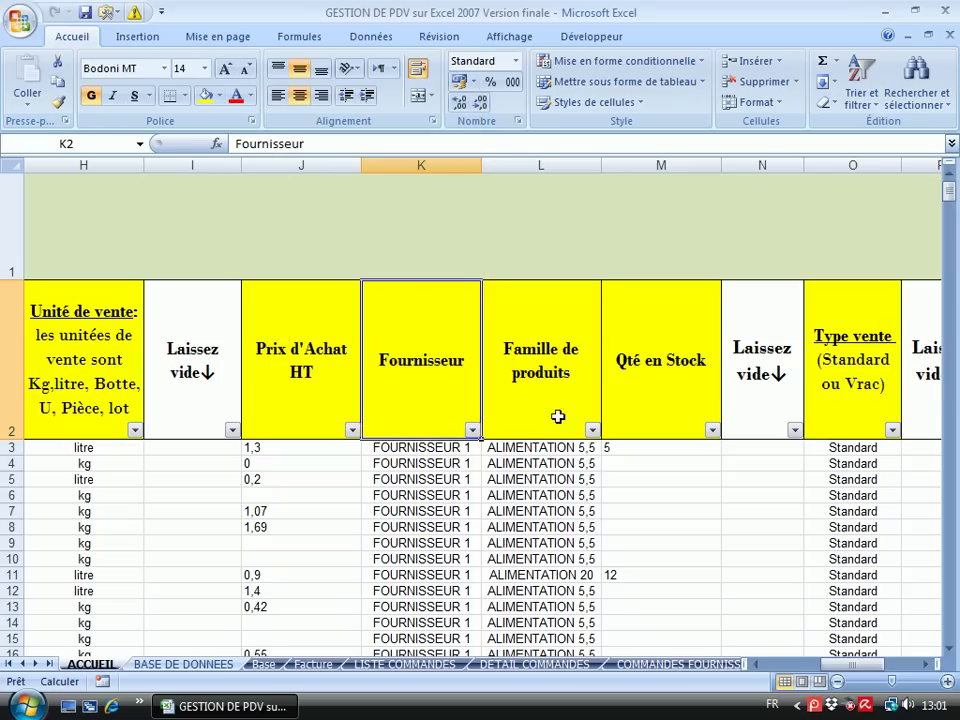
left_click(594, 431)
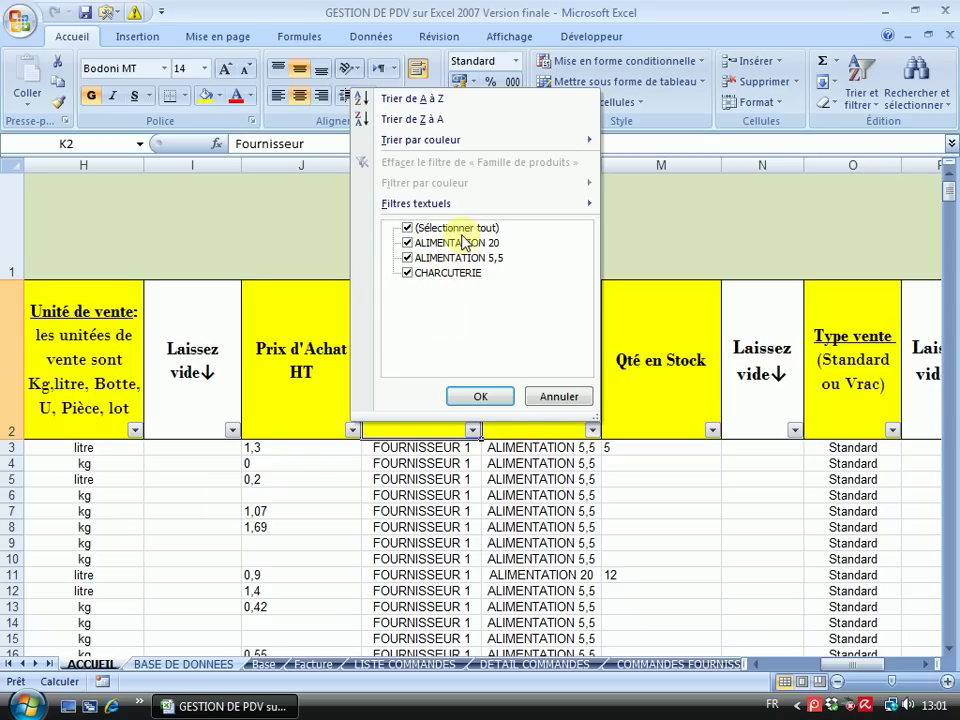
left_click(557, 397)
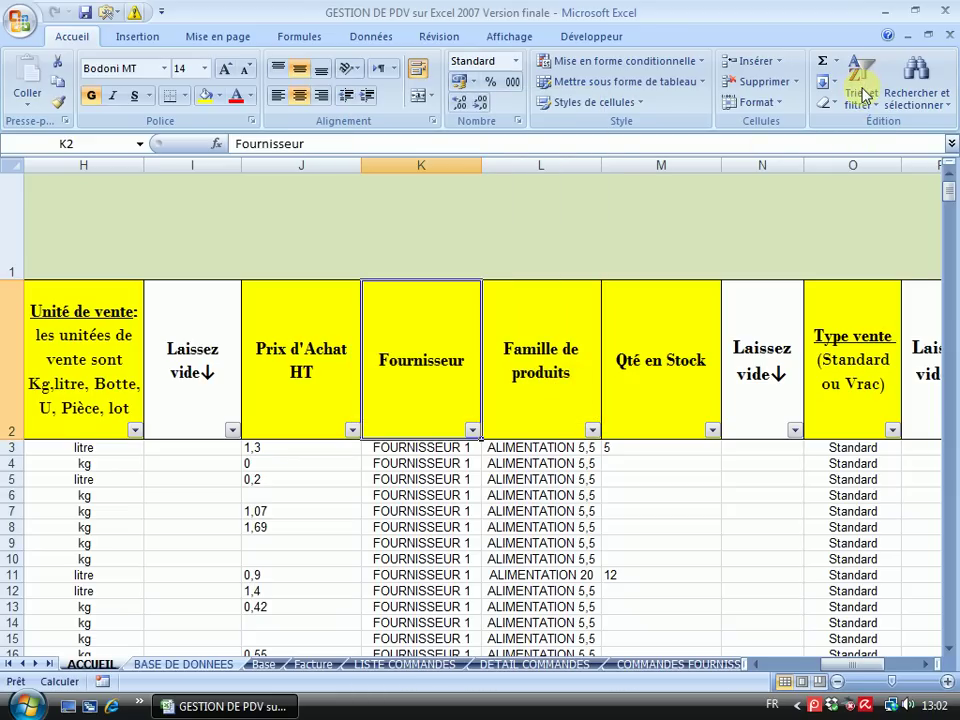
Switch AutoFilter off again via Trier et filtrer > Filtrer
left_click(860, 82)
left_click(851, 96)
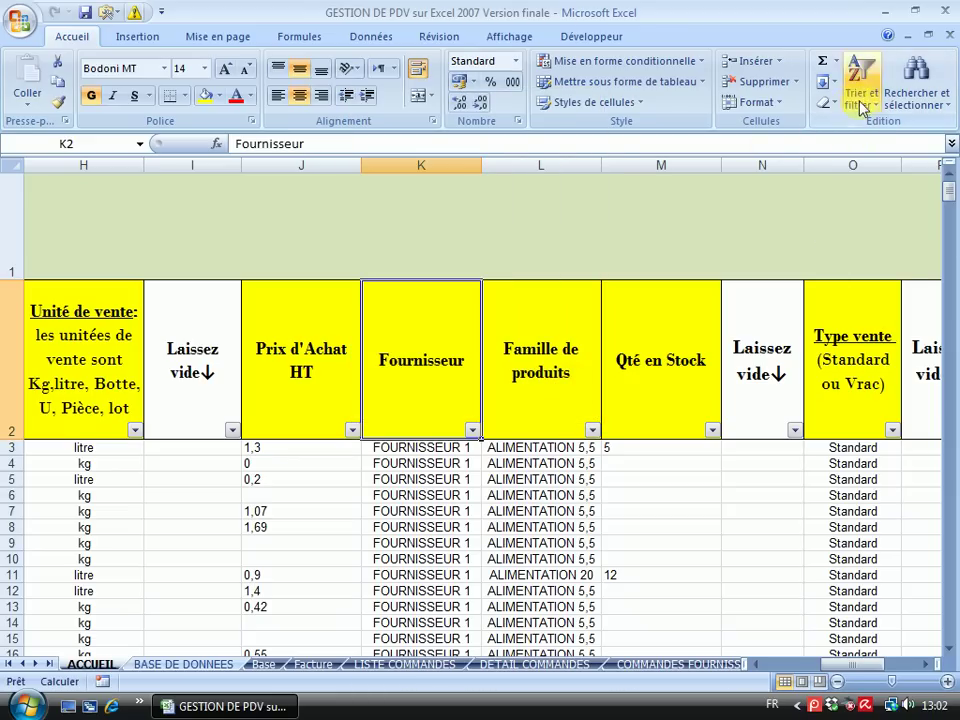
left_click(853, 92)
left_click(860, 188)
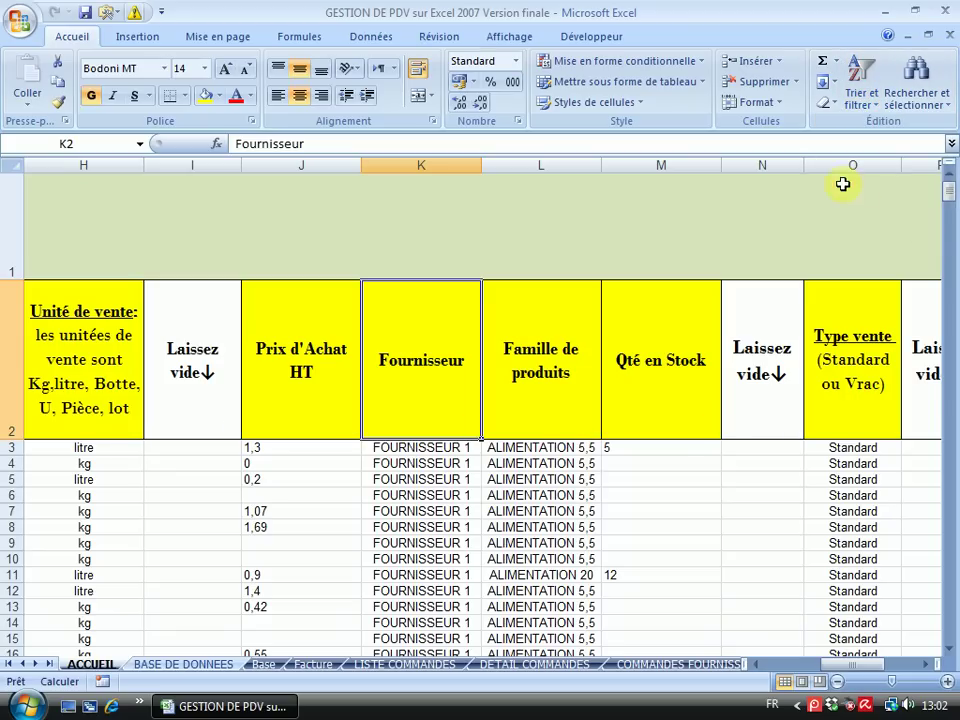
left_click_drag(843, 672, 763, 673)
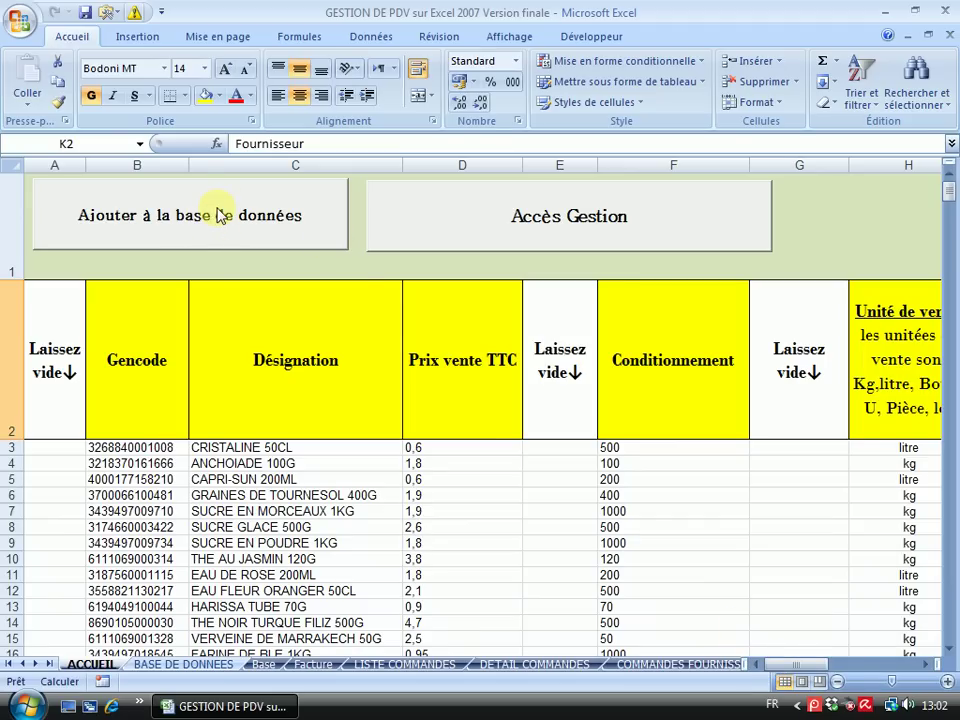
Add the listed products with 'Ajouter à la base de données' and acknowledge the success message
left_click(220, 215)
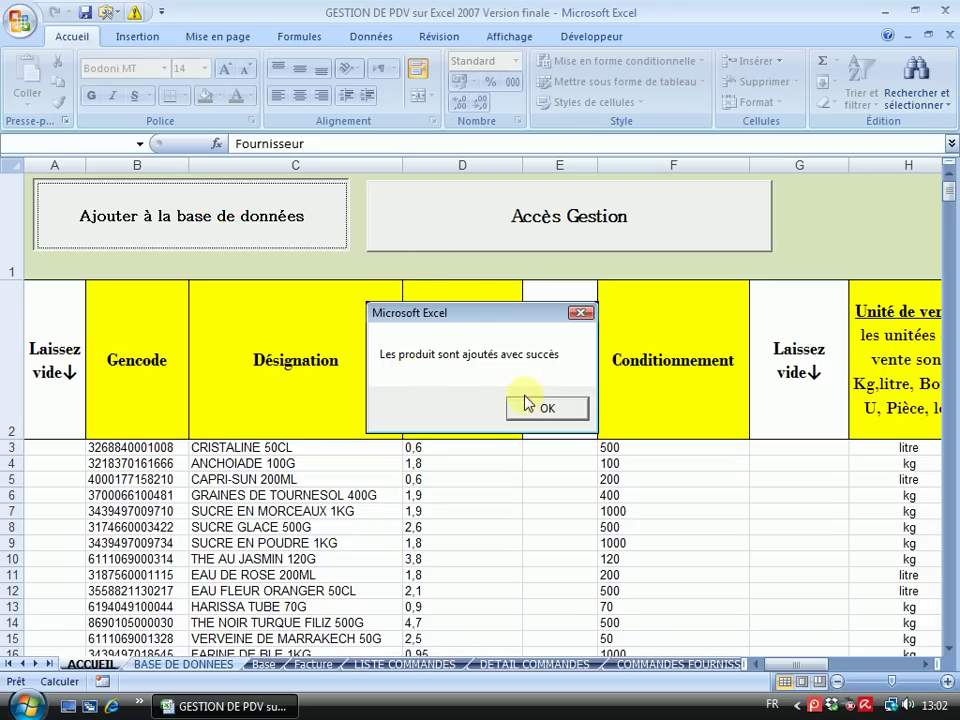
left_click(540, 409)
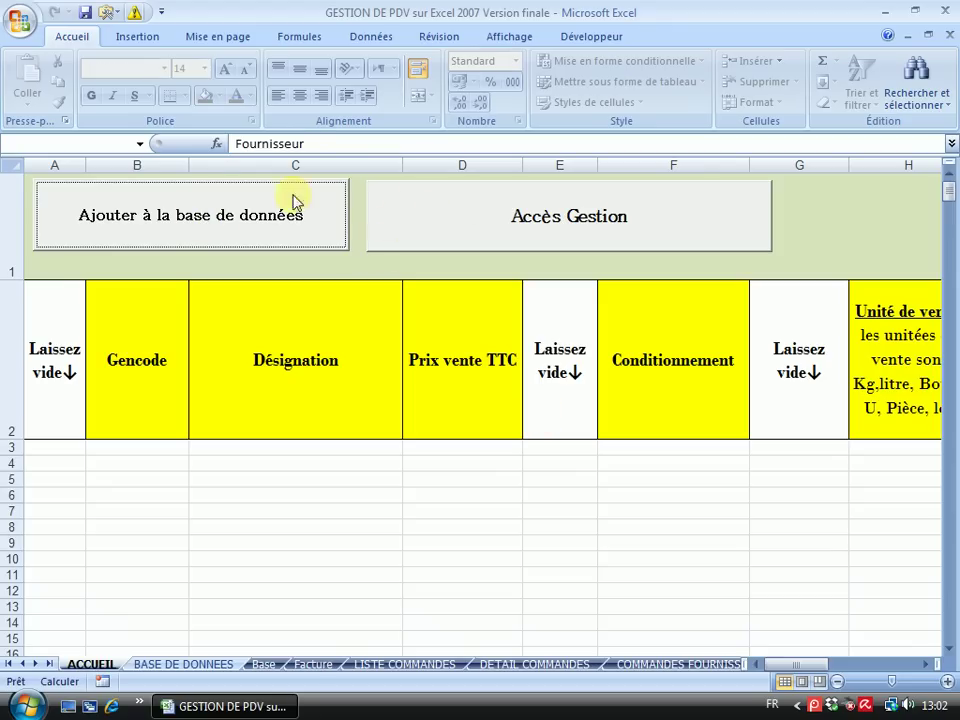
left_click(520, 222)
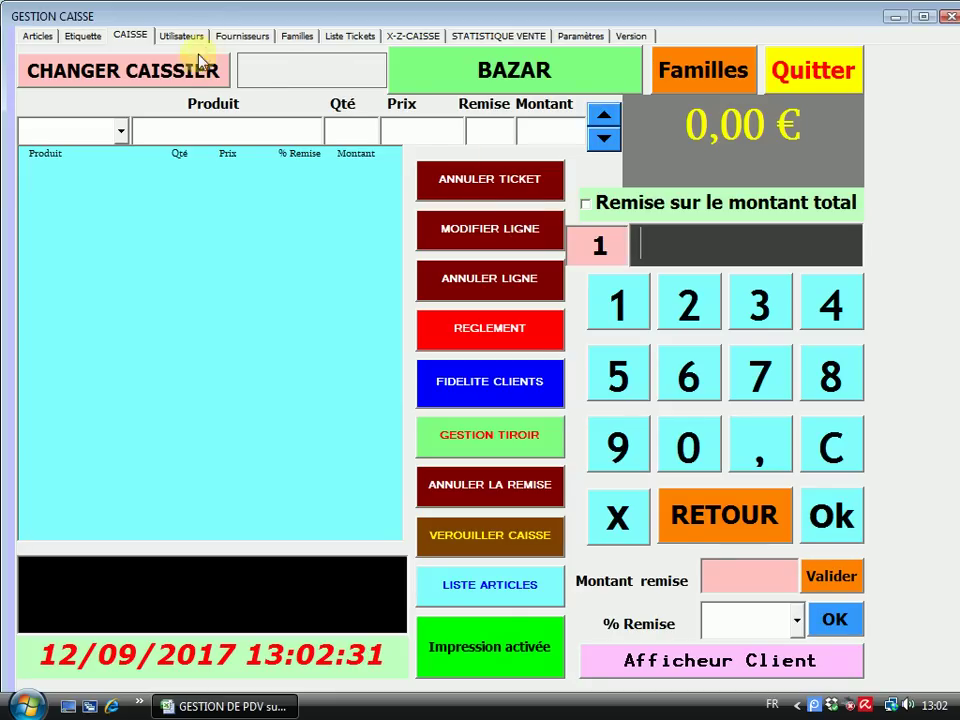
Log in as Manager with the keypad password and open the Articles tab showing 63 articles
left_click(170, 78)
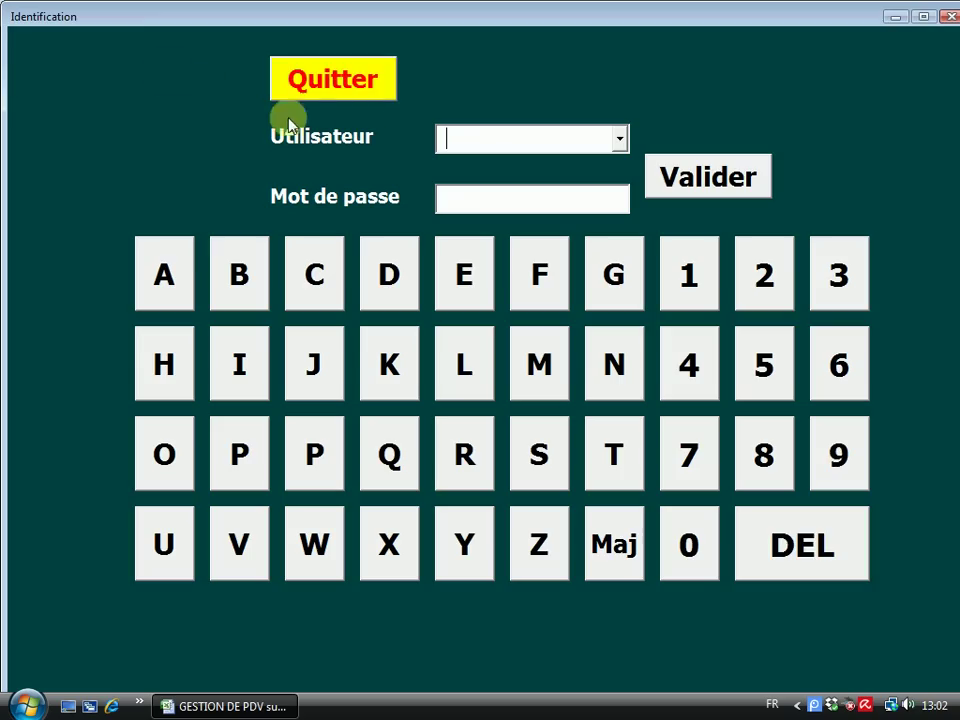
left_click(619, 140)
left_click(476, 166)
left_click(493, 196)
left_click(771, 277)
left_click(771, 277)
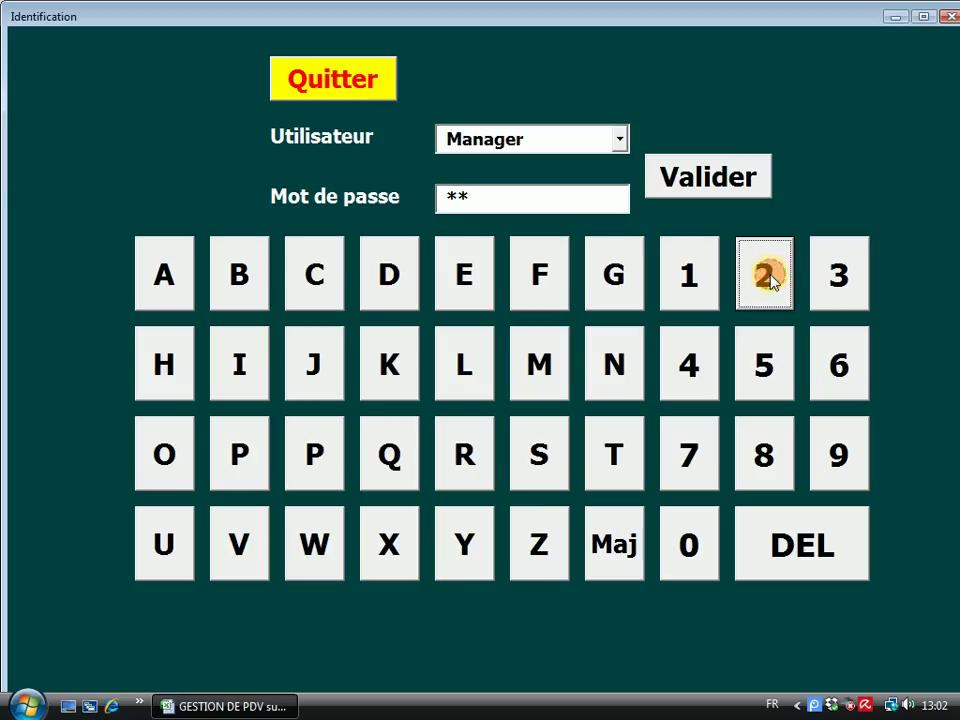
left_click(771, 277)
left_click(771, 277)
left_click(771, 277)
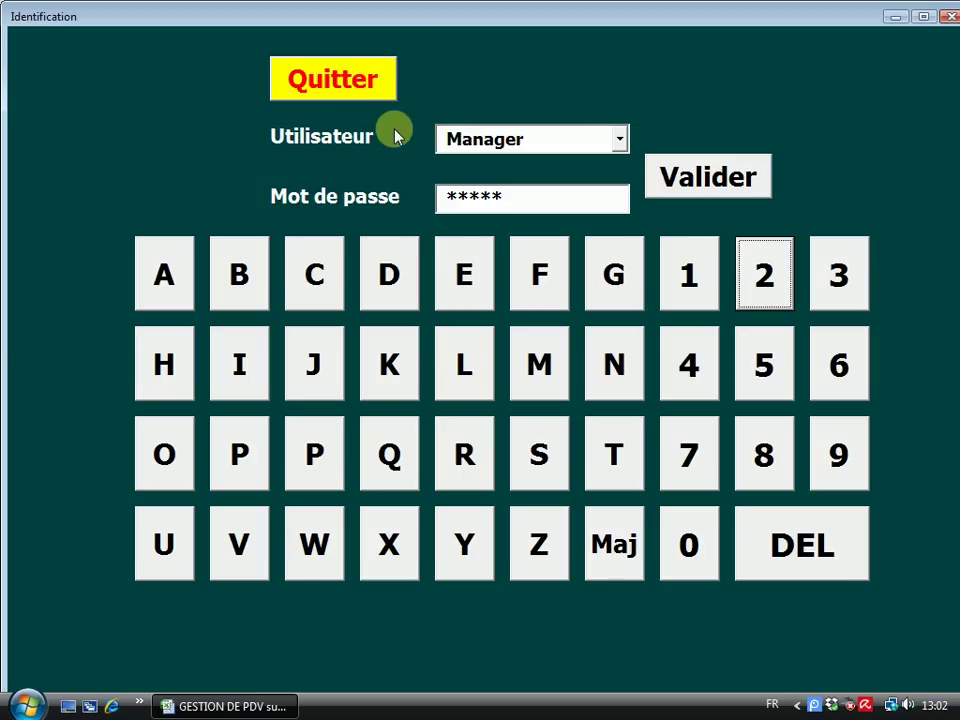
left_click(724, 176)
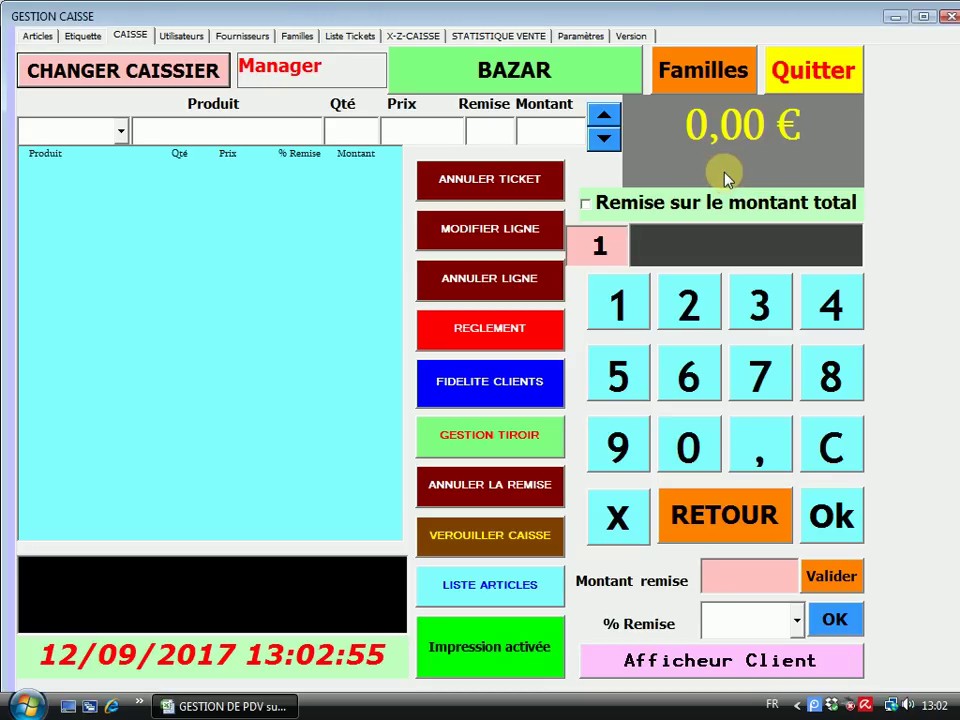
left_click(37, 36)
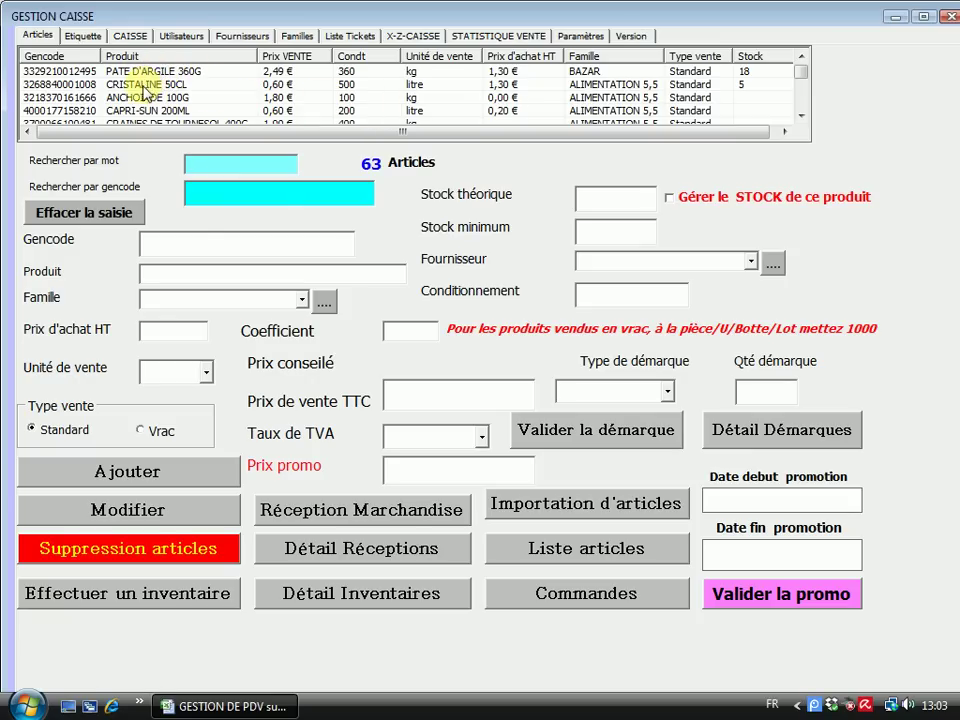
left_click(145, 85)
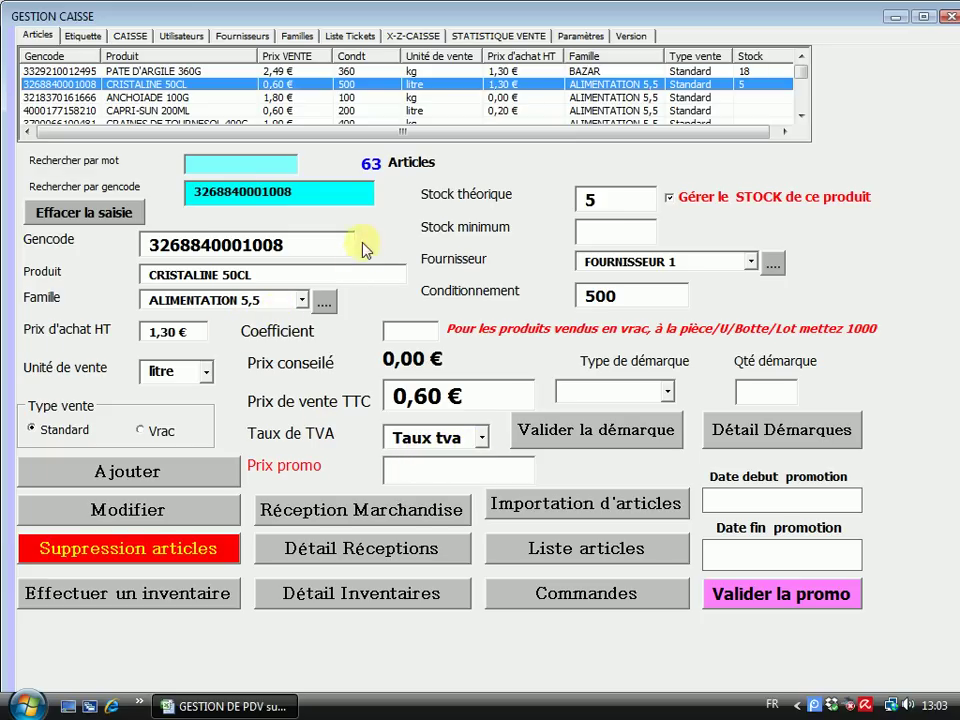
left_click(120, 209)
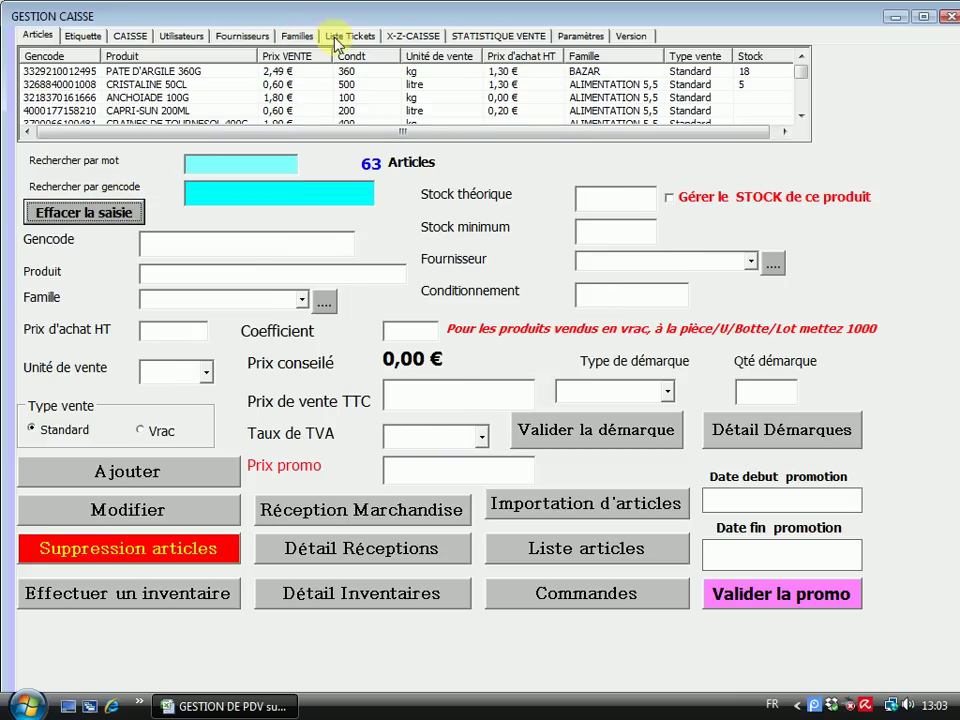
Rename family F2 to ALIMENTATION 5,5 with a 5,50 % VAT rate
left_click(297, 38)
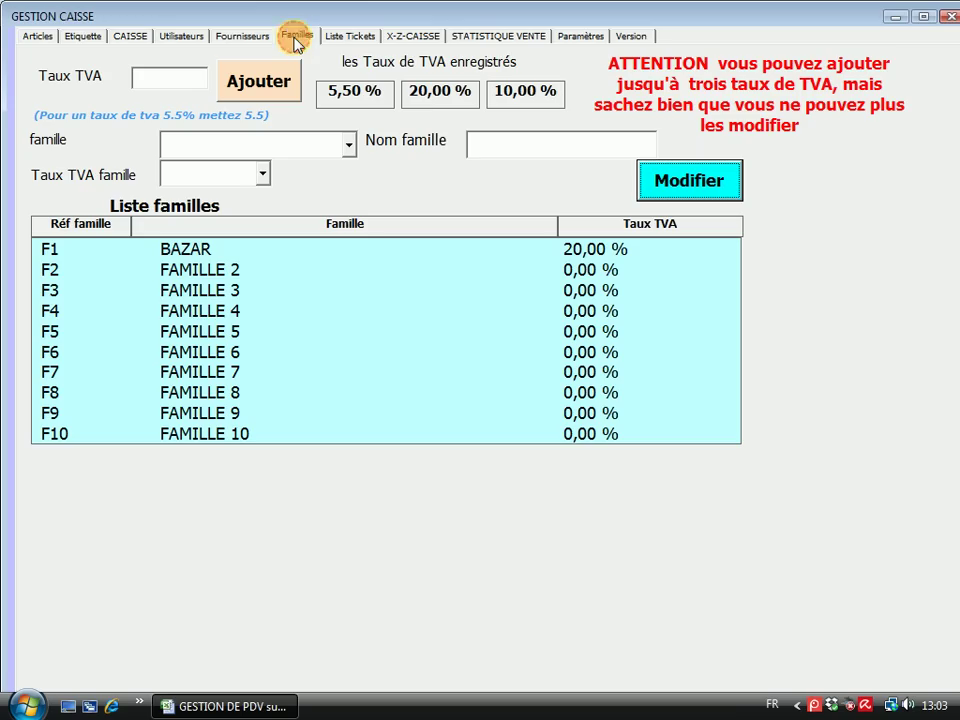
left_click(349, 144)
left_click(235, 190)
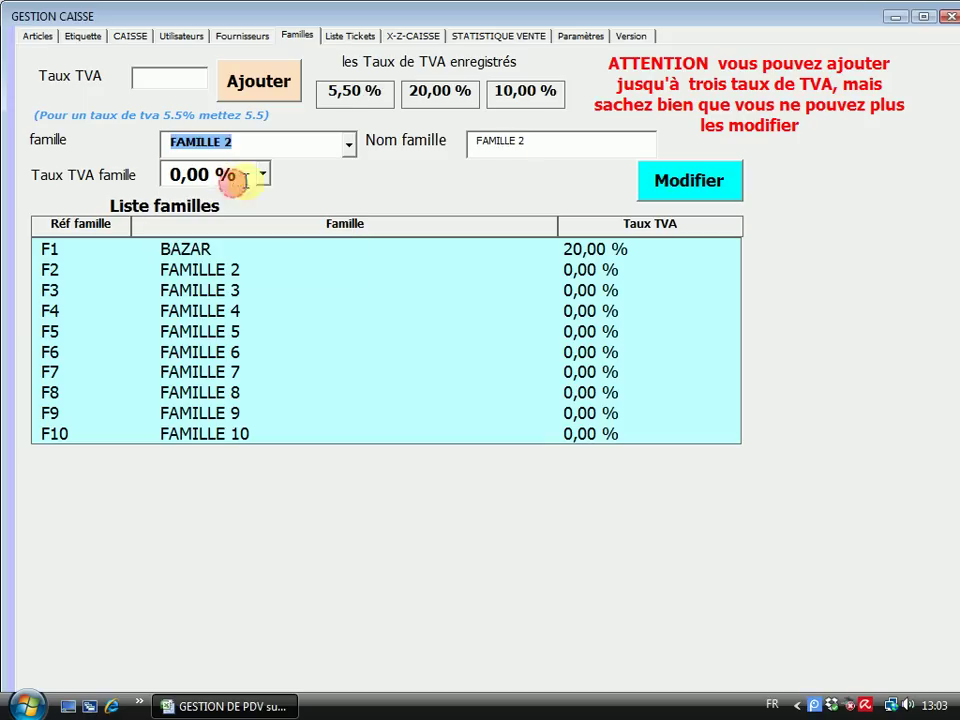
left_click_drag(525, 140, 399, 144)
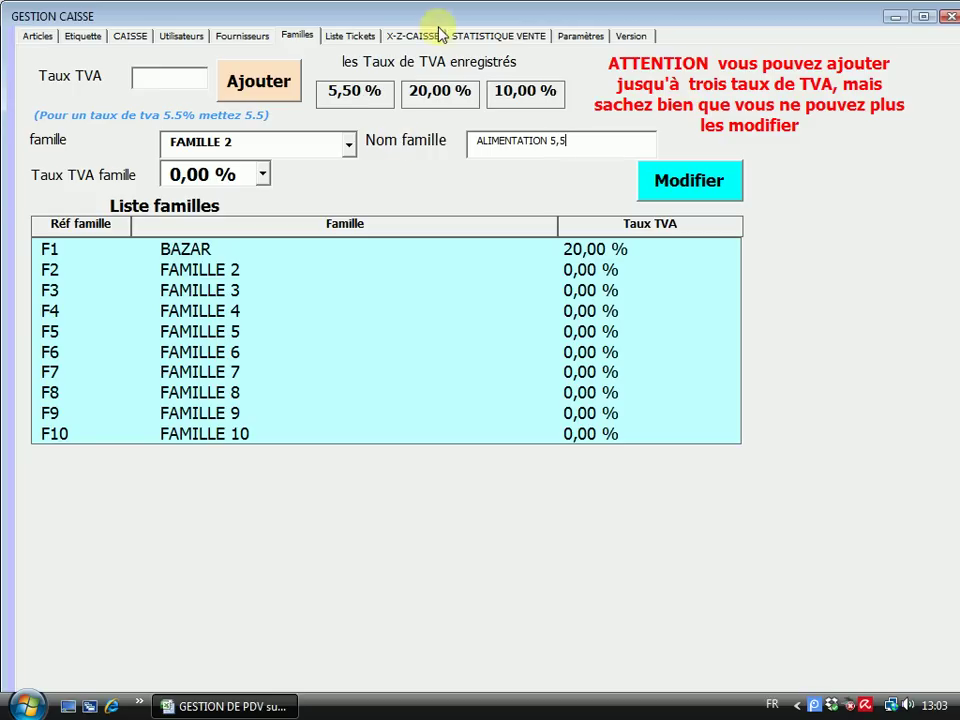
left_click(262, 175)
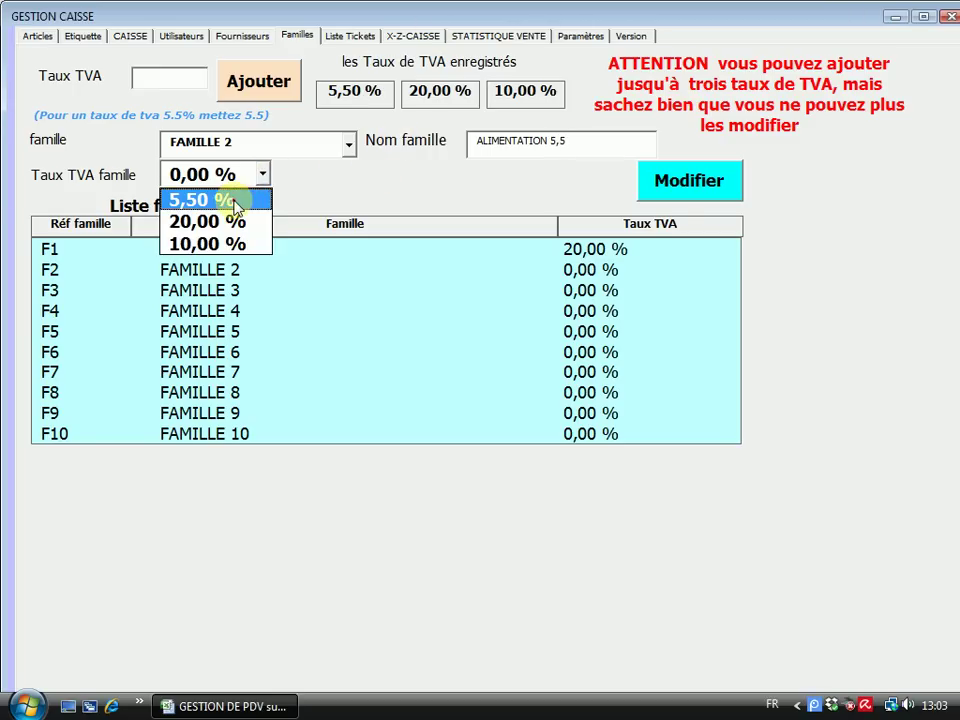
left_click(240, 197)
left_click(684, 190)
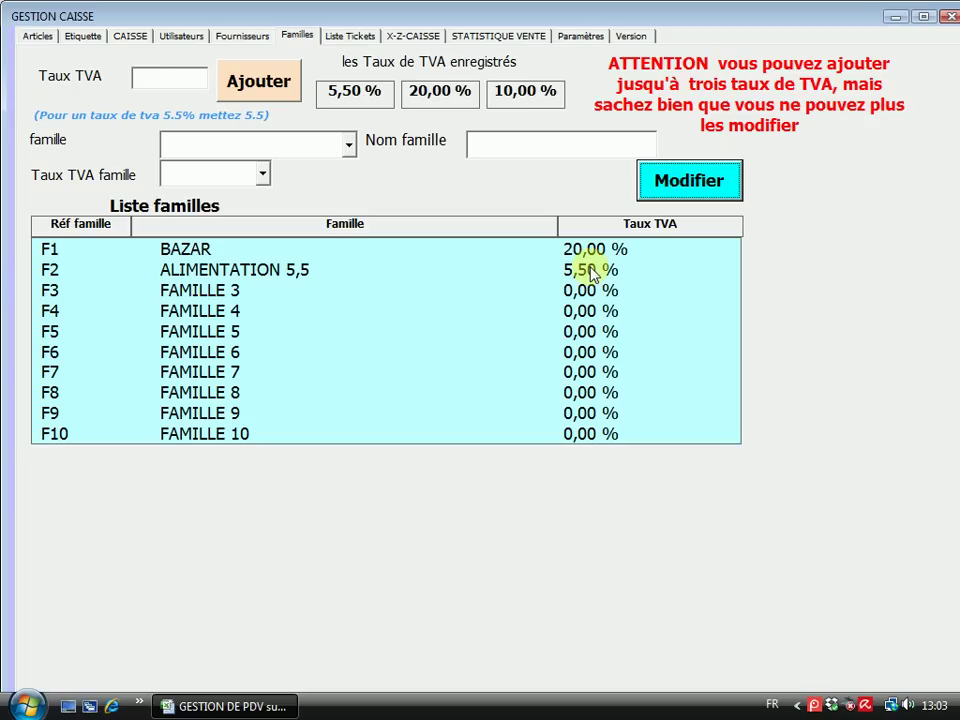
Rename family F3 to ALIMENTATION 20 with a 20,00 % VAT rate
left_click(348, 145)
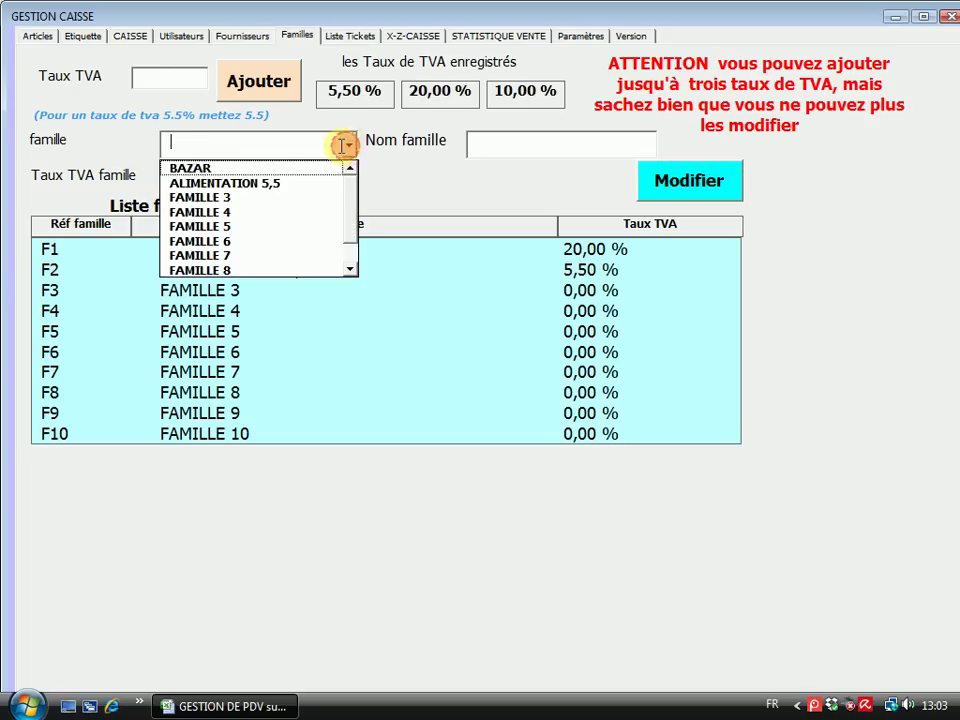
left_click(258, 198)
left_click_drag(536, 141, 413, 147)
type("ALIMENTATION 20")
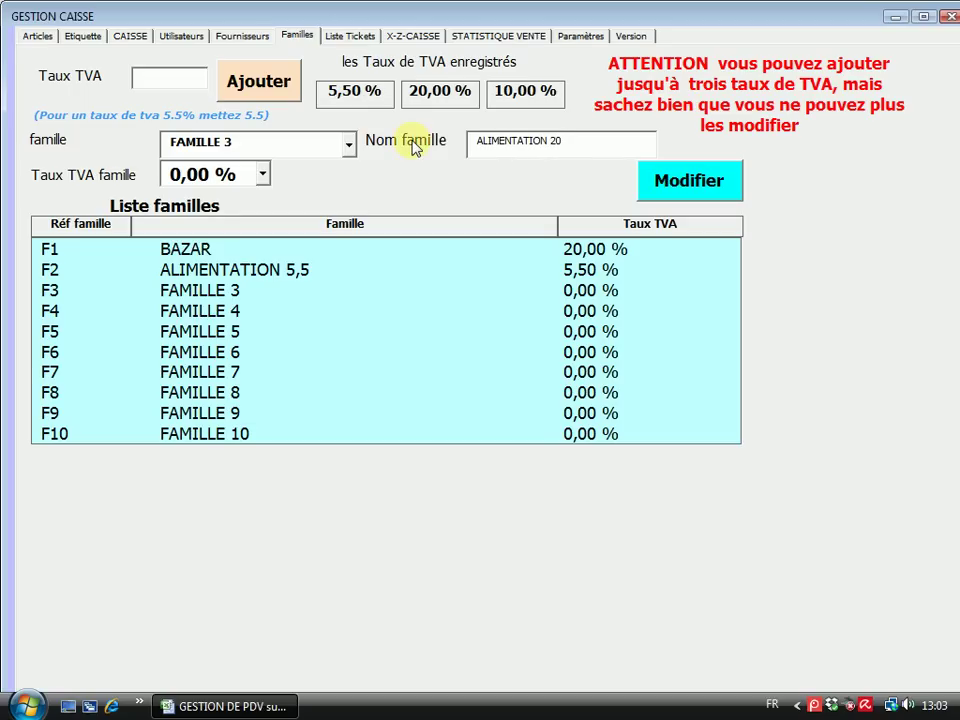
left_click(264, 177)
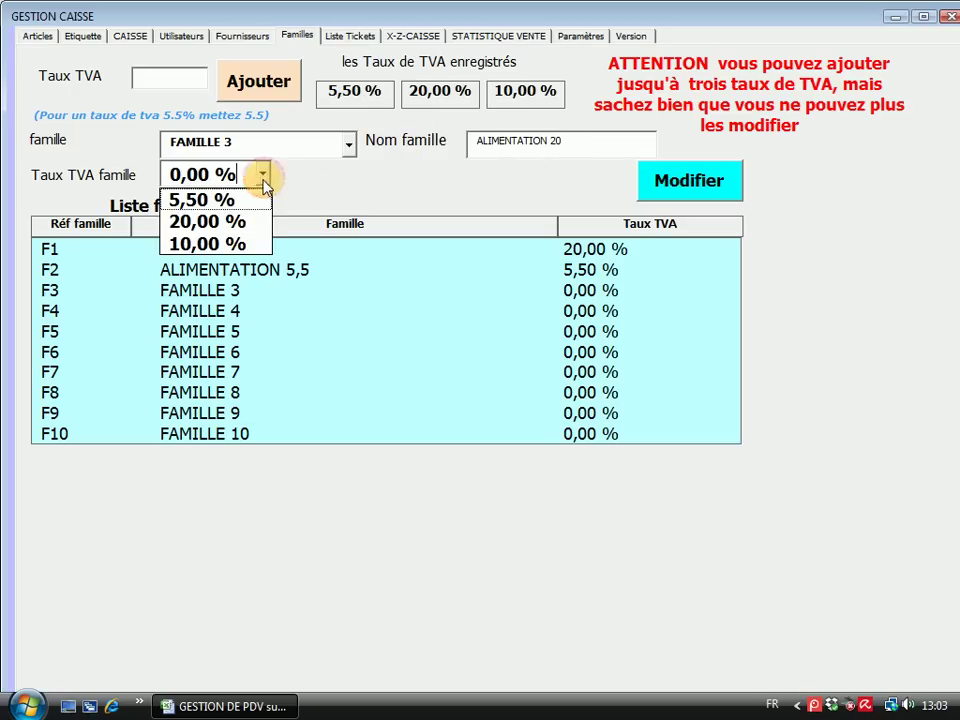
left_click(244, 221)
left_click(697, 186)
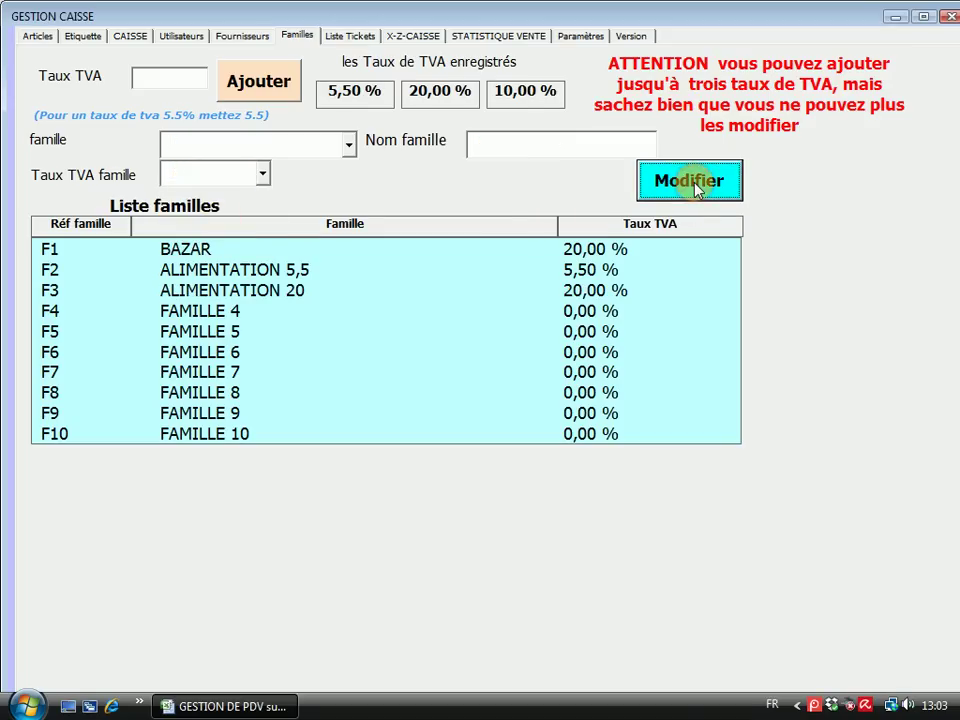
Rename family F4 to CHARCUTERIE with a 5,50 % VAT rate
left_click(349, 144)
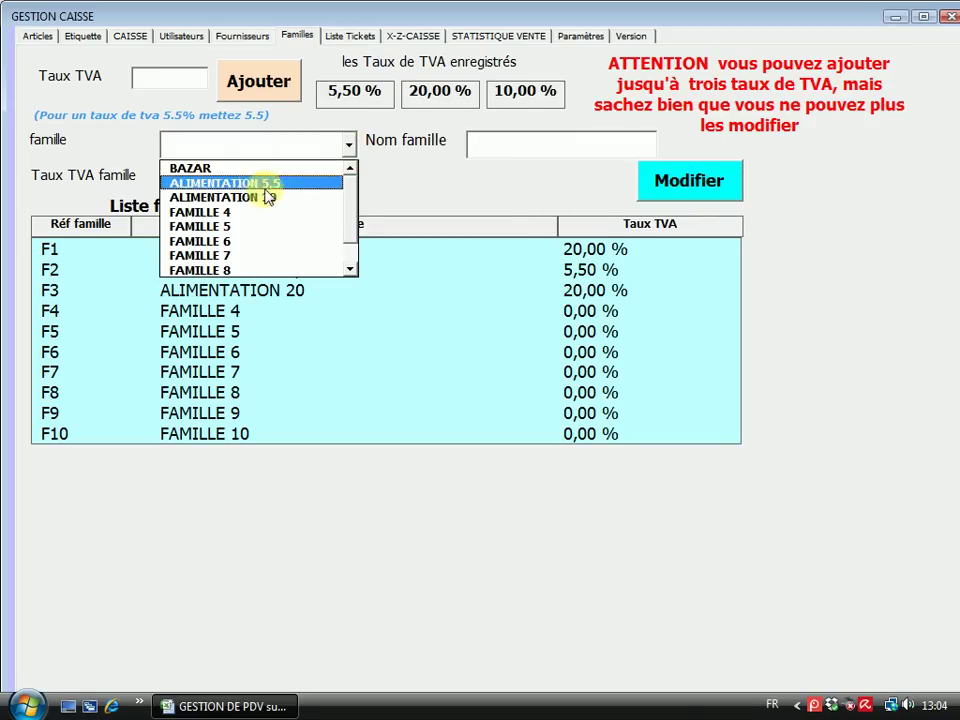
left_click(231, 210)
left_click(506, 140)
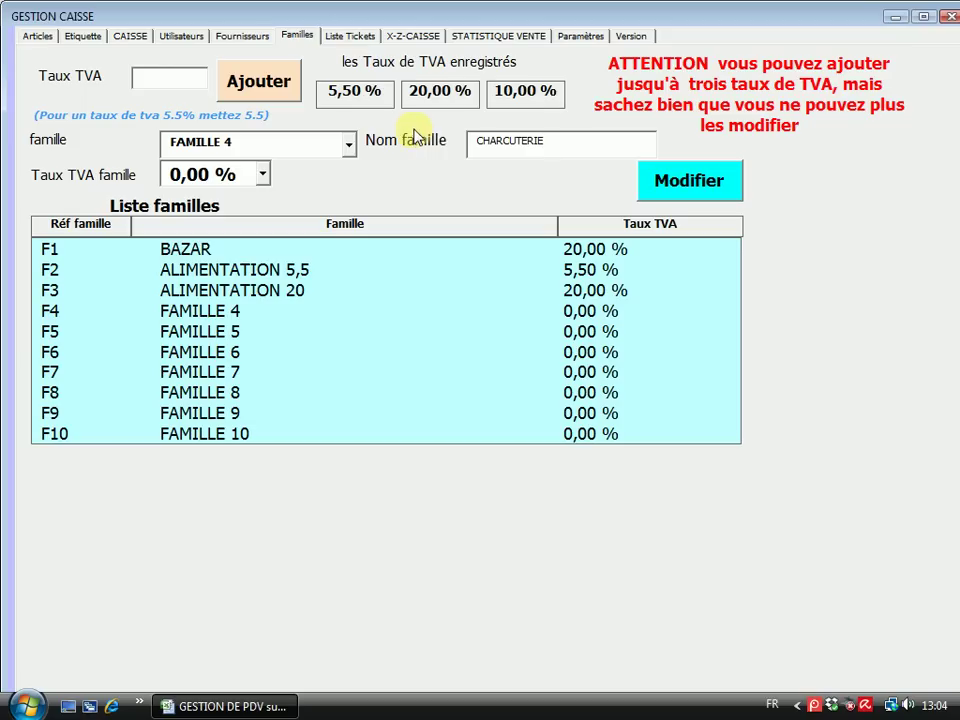
left_click(263, 175)
left_click(219, 204)
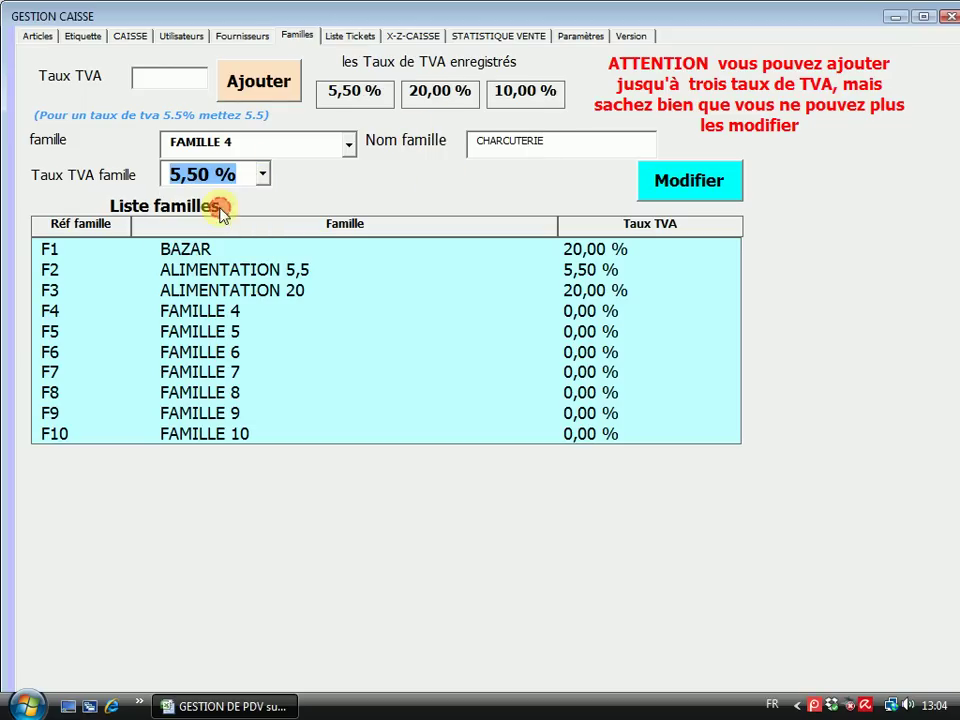
left_click(686, 184)
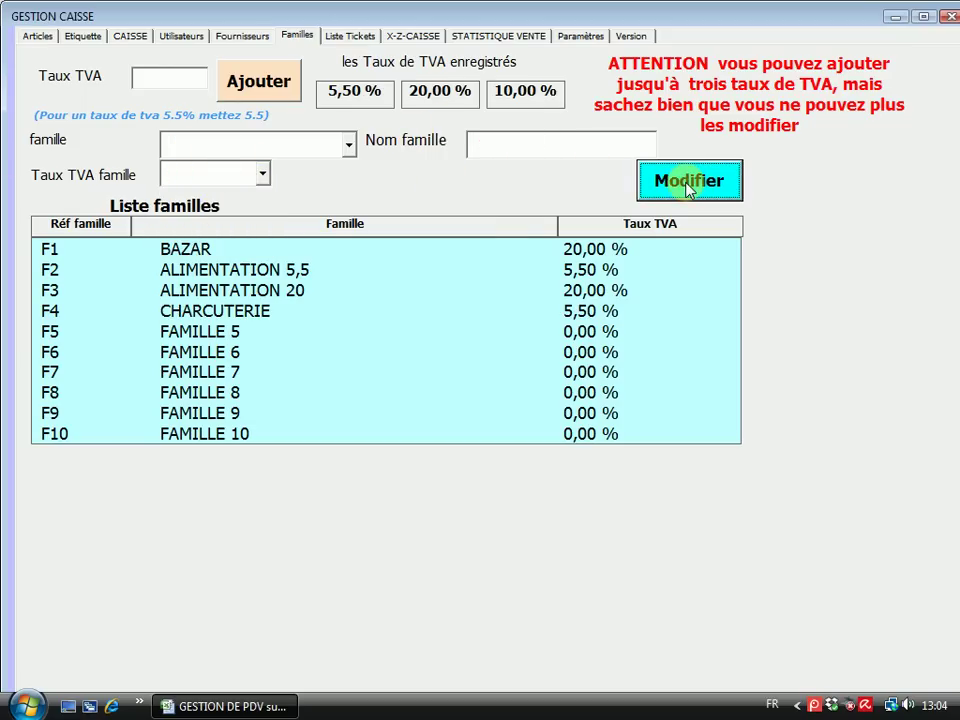
Back in the Articles tab, view the CRISTALINE 50CL and EAU DE ROSE 200ML details
left_click(36, 34)
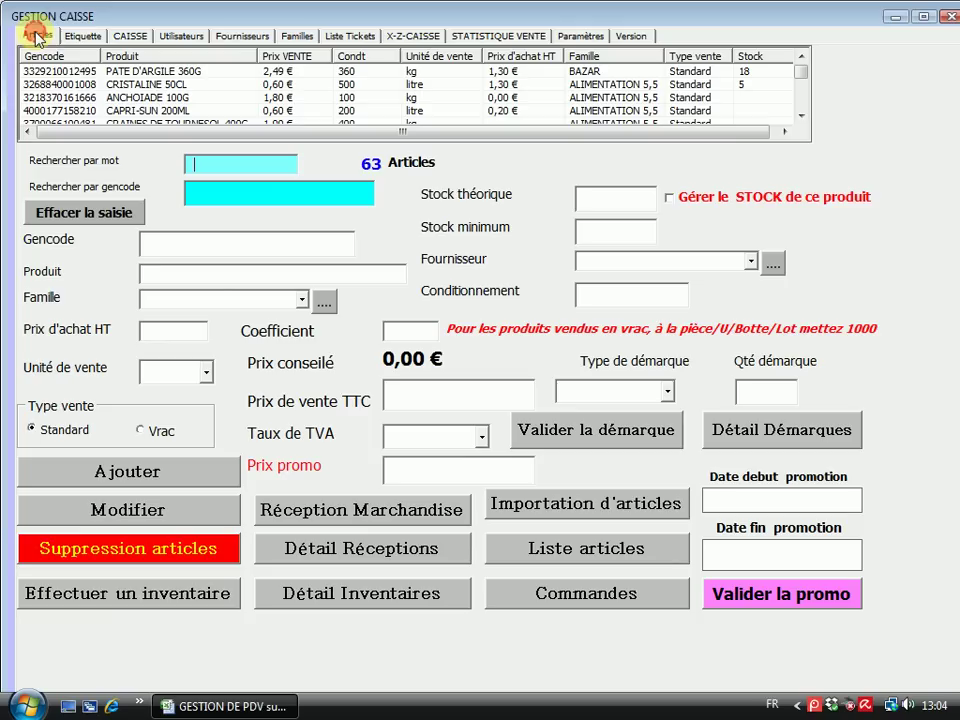
left_click(128, 84)
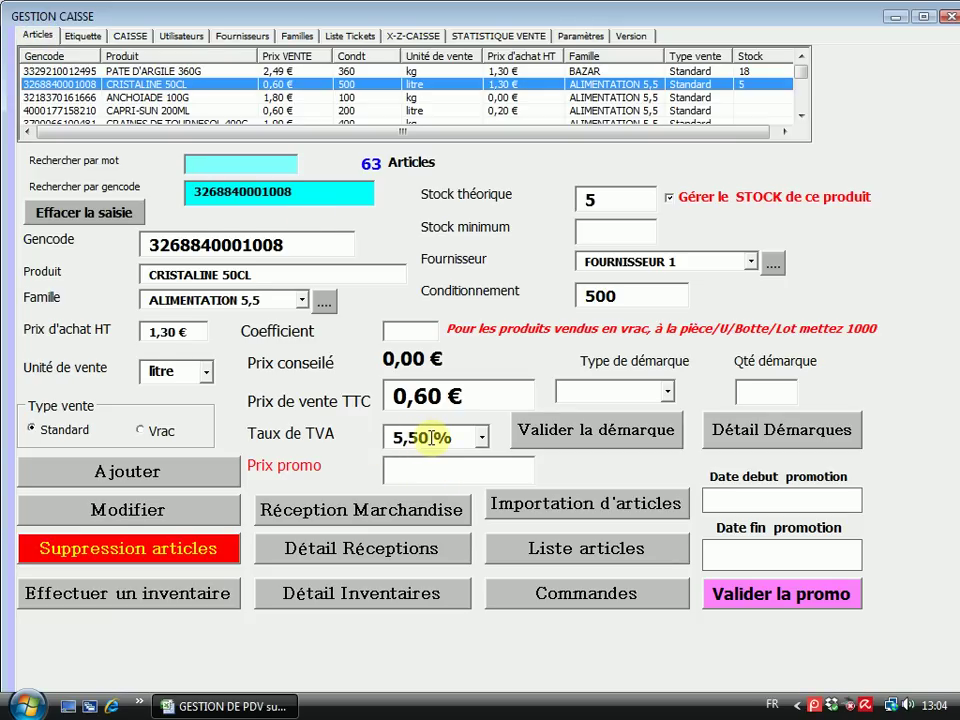
left_click(800, 117)
double_click(800, 117)
scroll(800, 117, "down", 4)
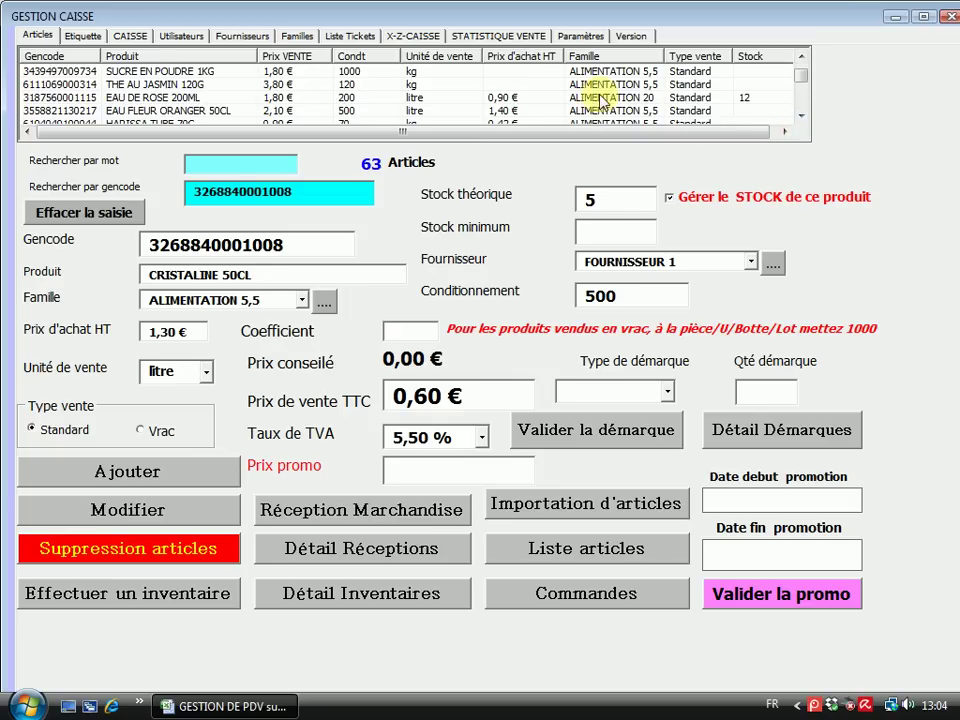
left_click(449, 96)
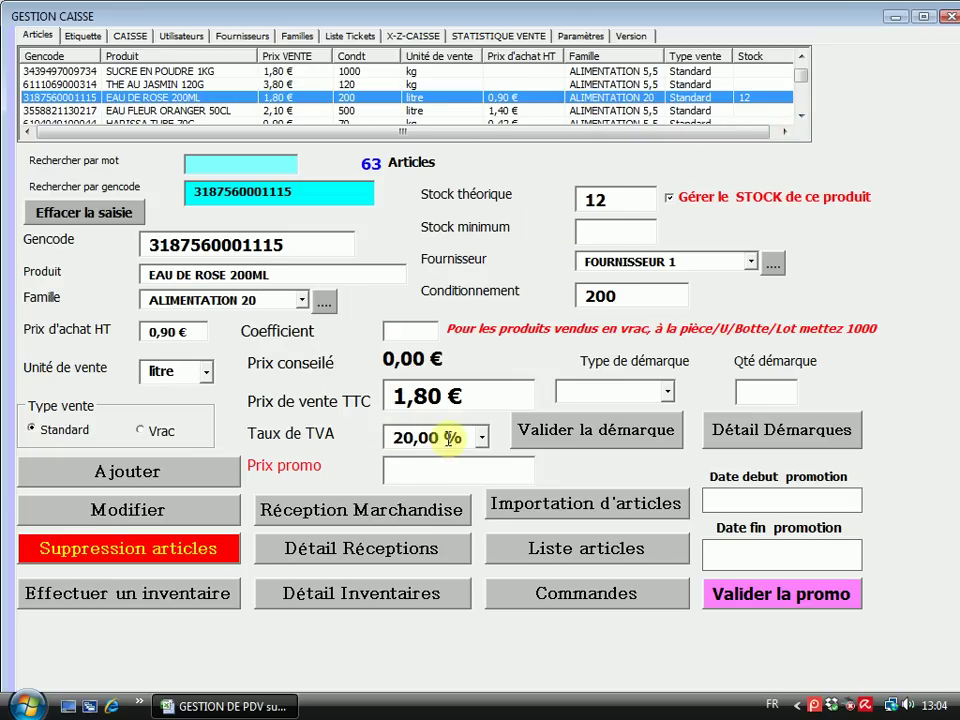
double_click(799, 117)
triple_click(799, 117)
double_click(799, 117)
triple_click(799, 117)
triple_click(799, 117)
triple_click(799, 117)
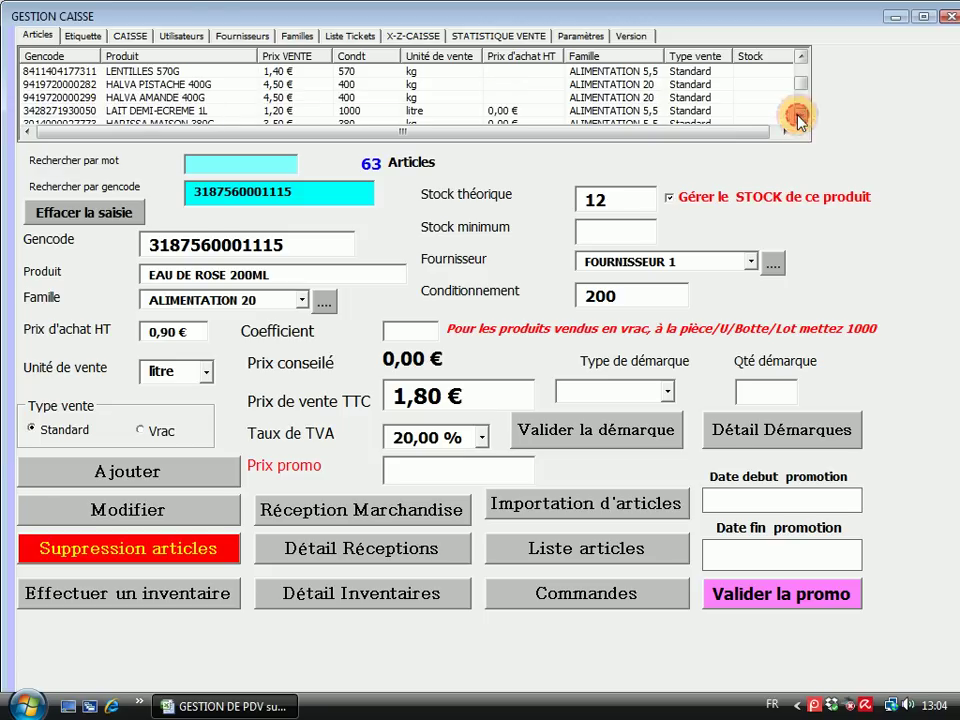
left_click(799, 117)
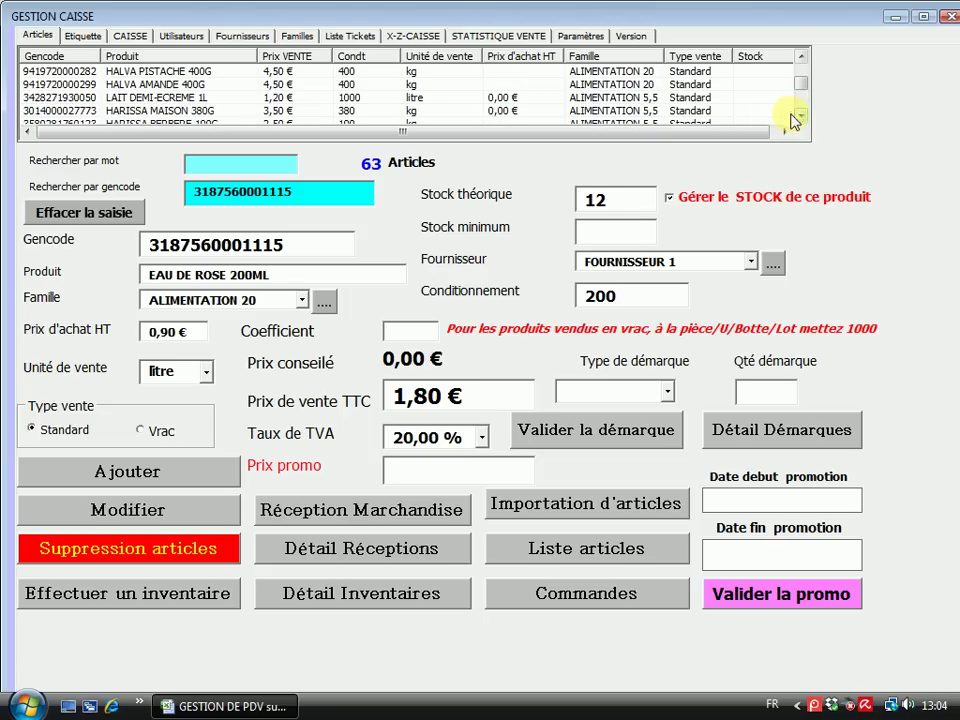
View HALVA AMANDE 400G, then SALAMI BOEUF VOLAILLE 200G showing CHARCUTERIE at 5,50 %
left_click(640, 86)
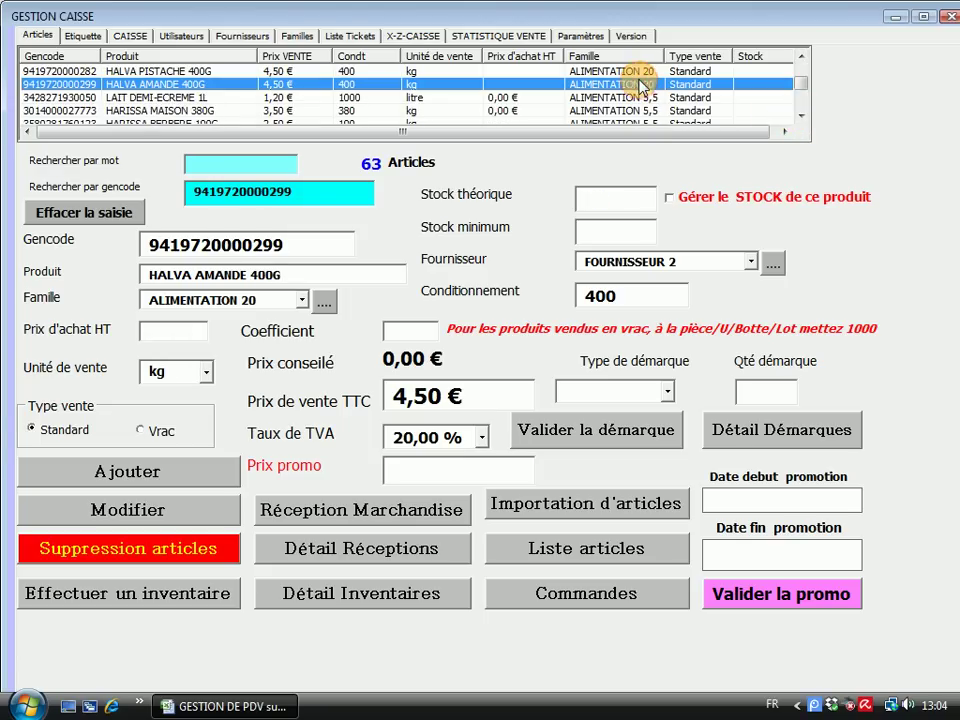
double_click(799, 117)
triple_click(799, 117)
triple_click(799, 117)
triple_click(799, 117)
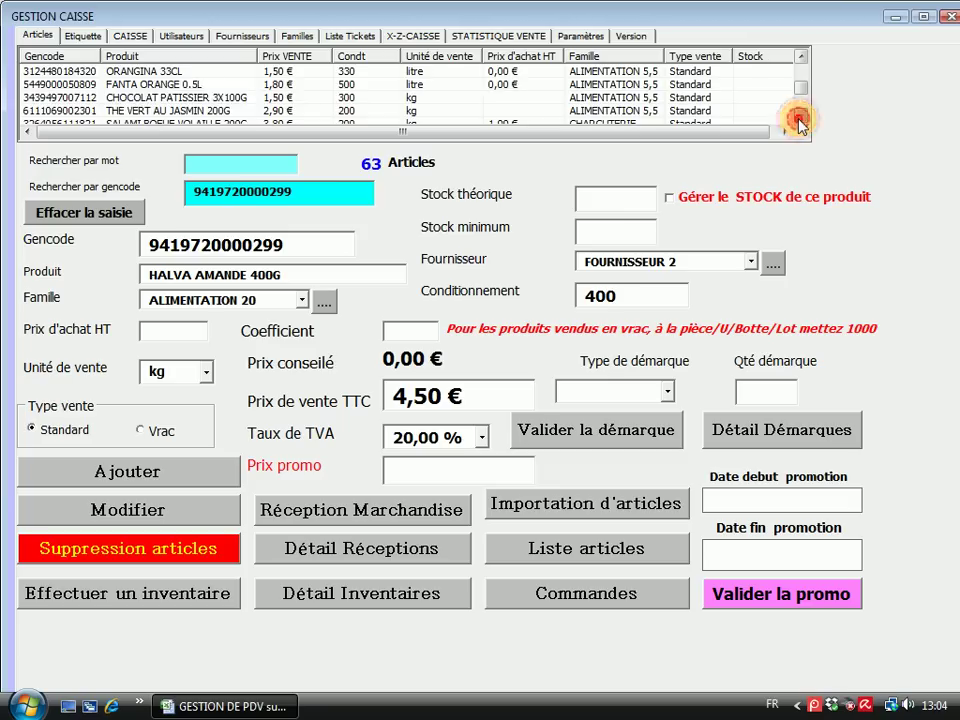
left_click(610, 97)
left_click(612, 110)
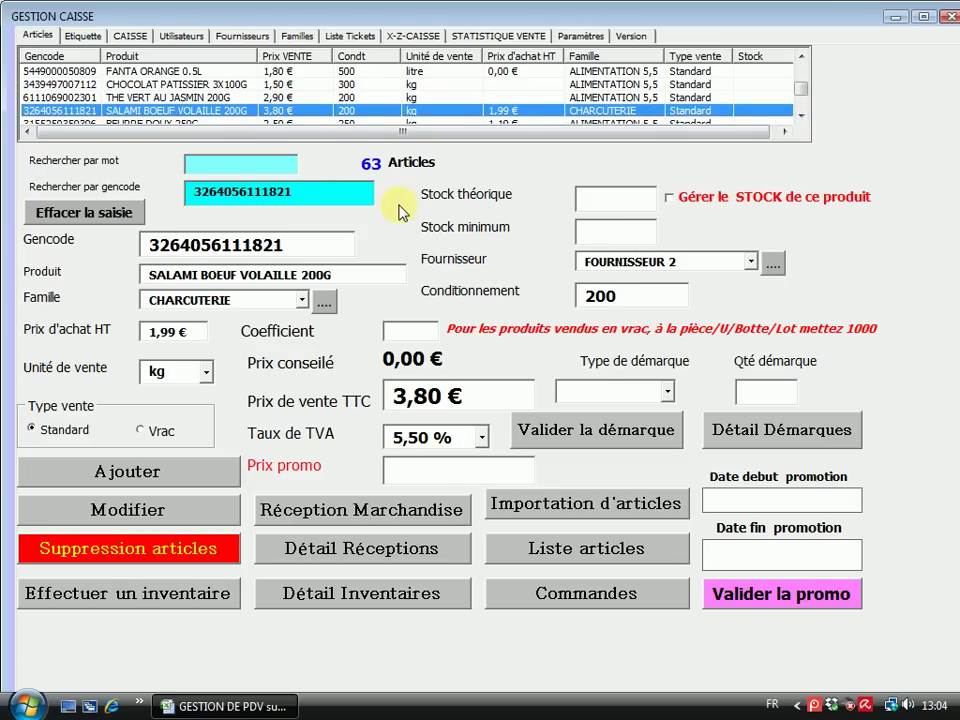
Add labels for ANCHOIADE 100G, GRAINES DE TOURNESOL 400G, CRISTALINE 50CL and COUSCOUS MOYEN 1KG
left_click(83, 37)
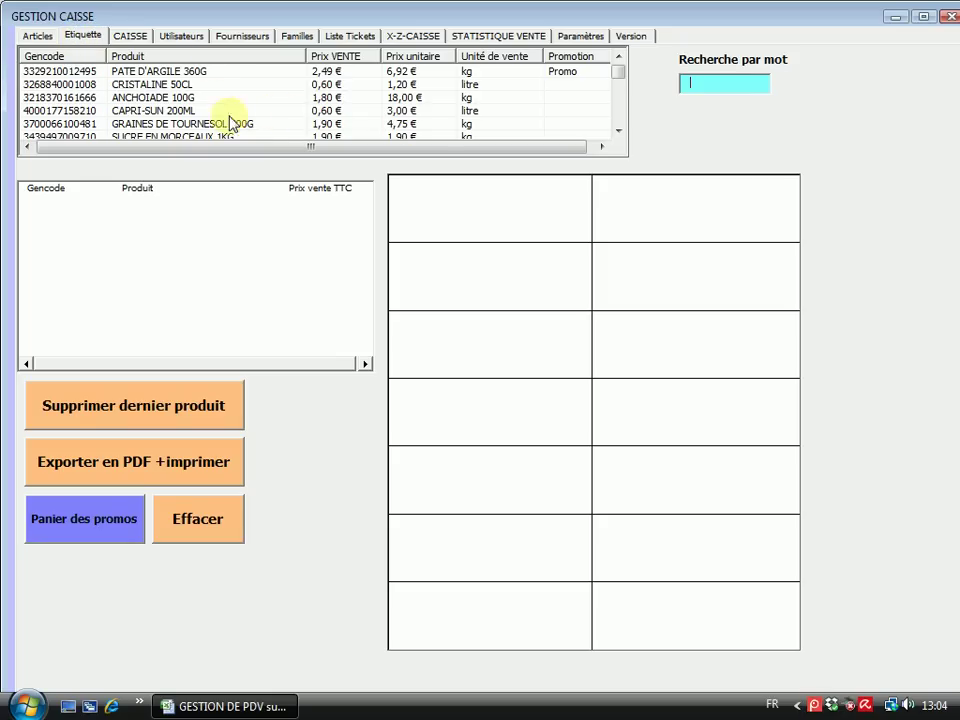
left_click(150, 97)
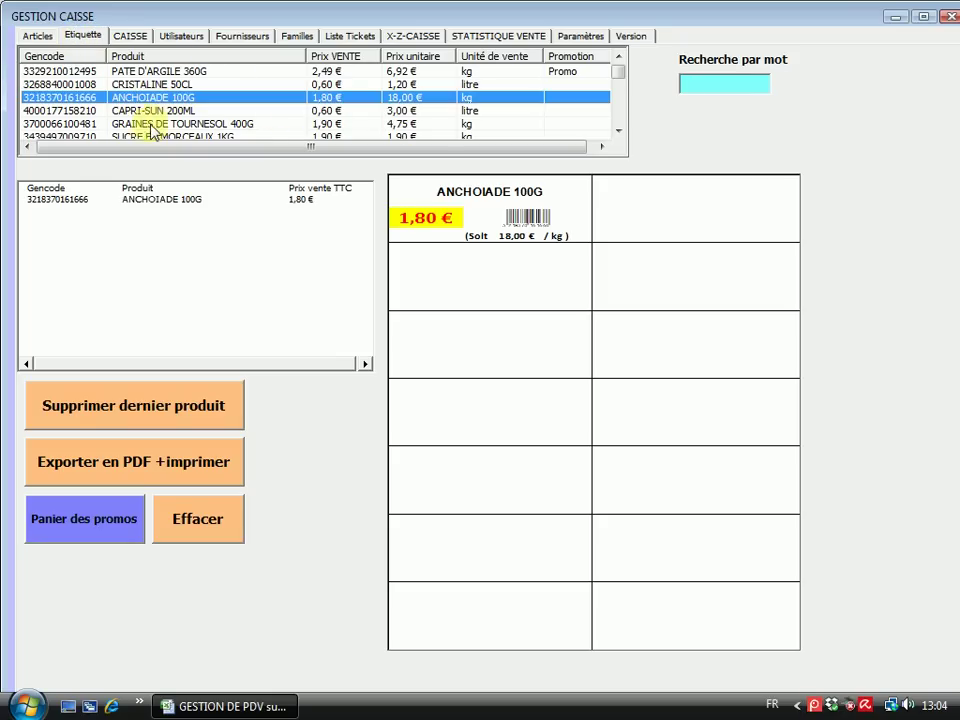
left_click(139, 123)
left_click(152, 84)
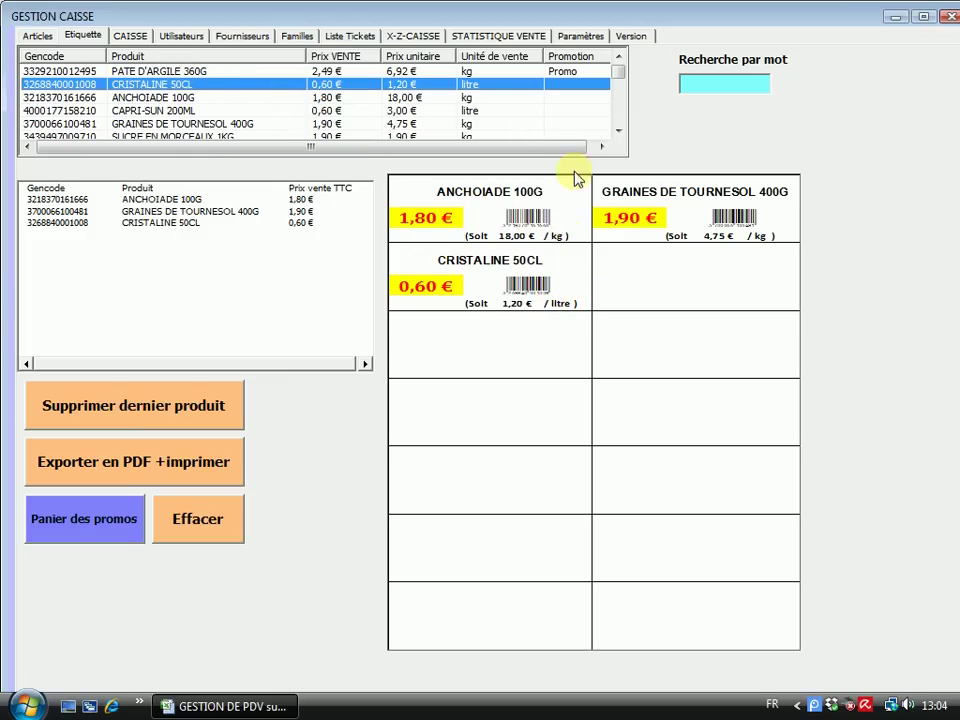
left_click(619, 132)
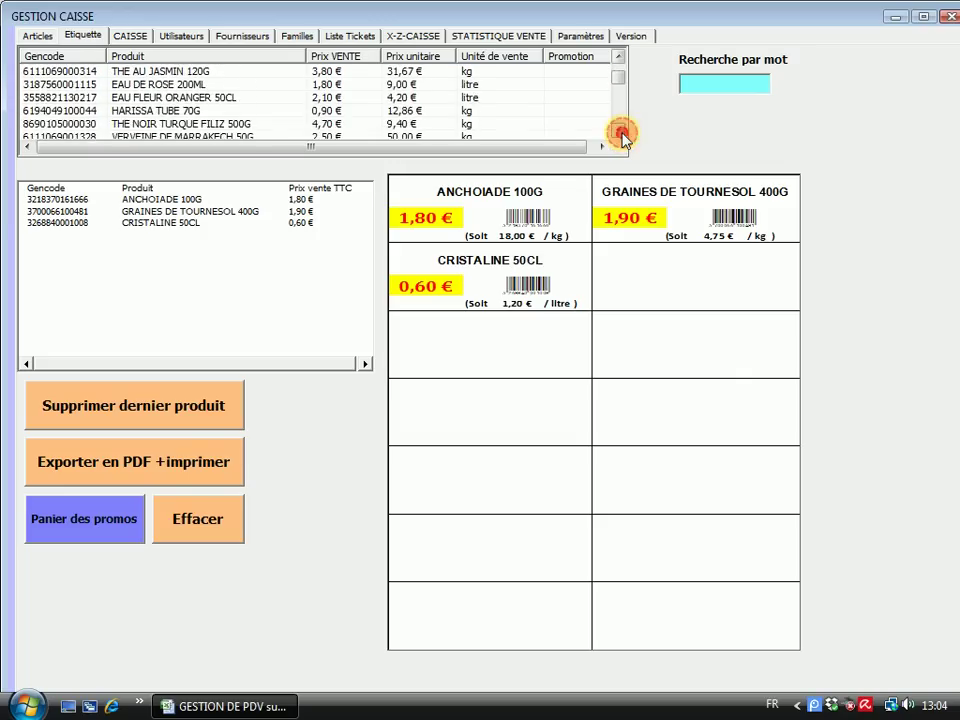
left_click_drag(621, 135, 621, 135)
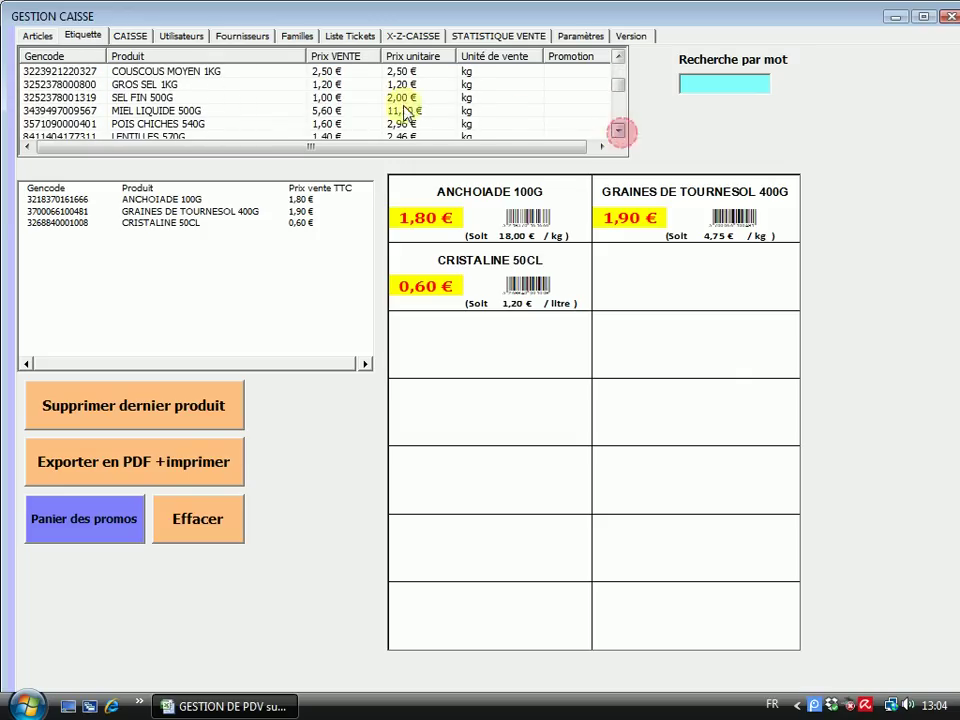
double_click(193, 71)
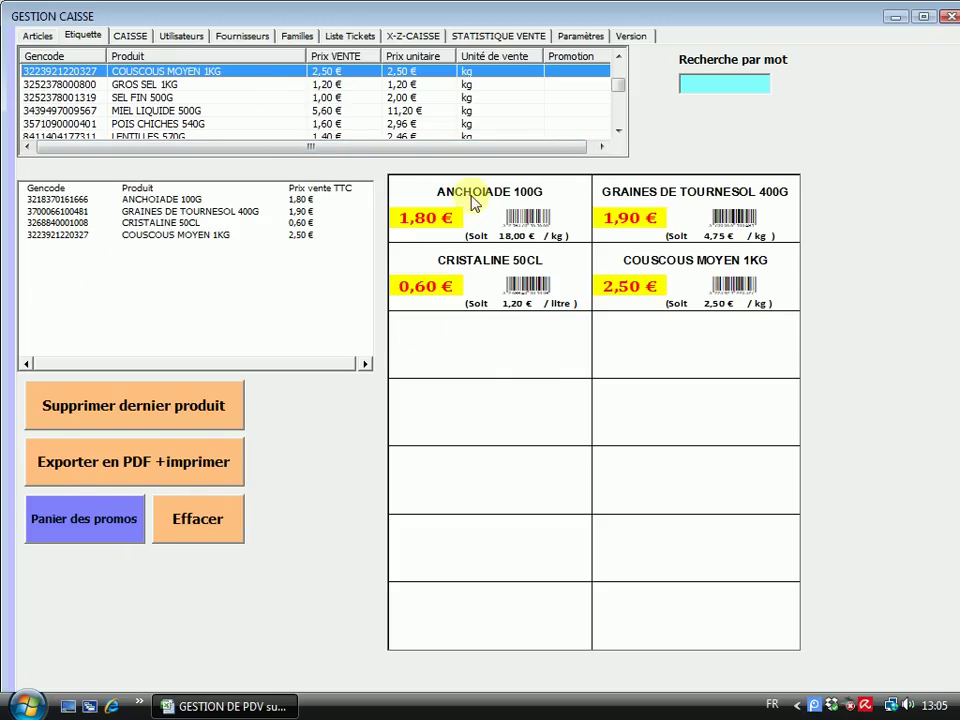
Export the labels as a PDF into the Etiquettes folder
left_click(103, 470)
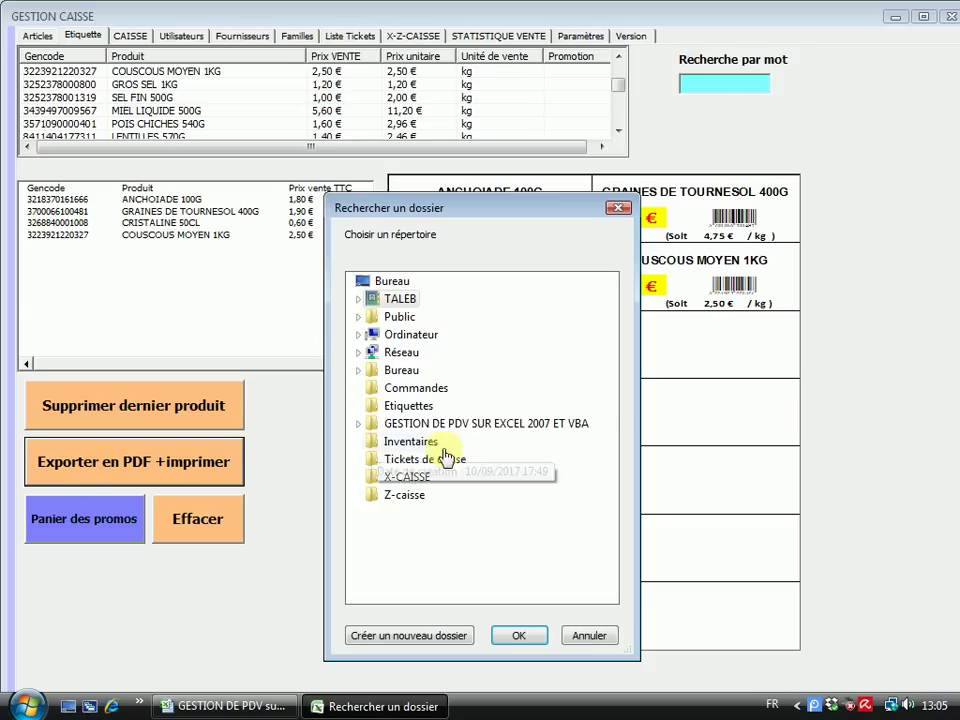
left_click(408, 406)
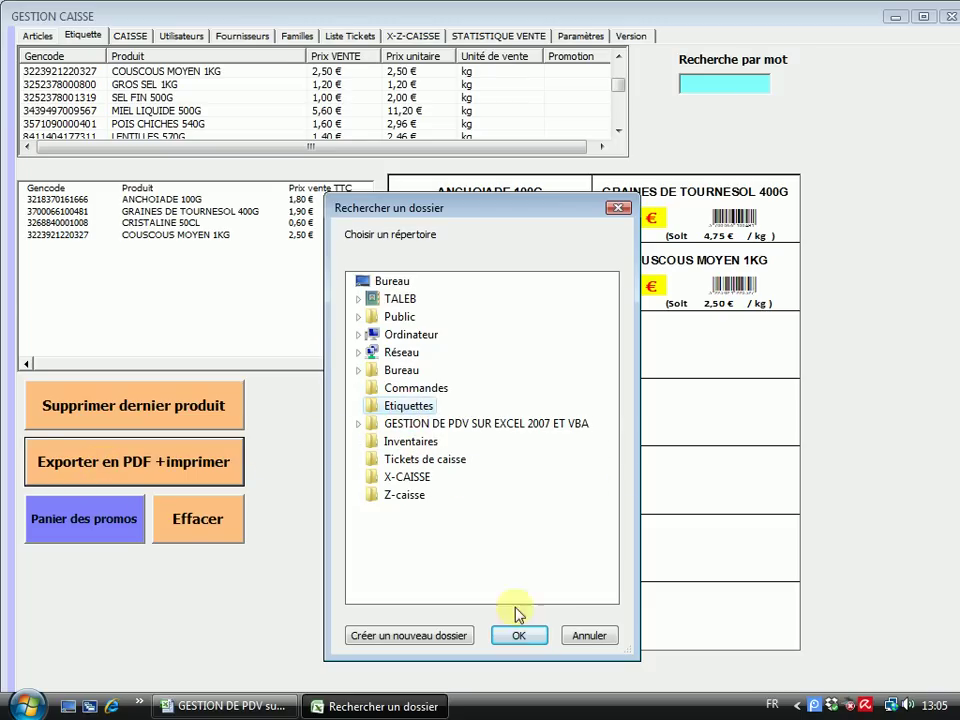
left_click(519, 634)
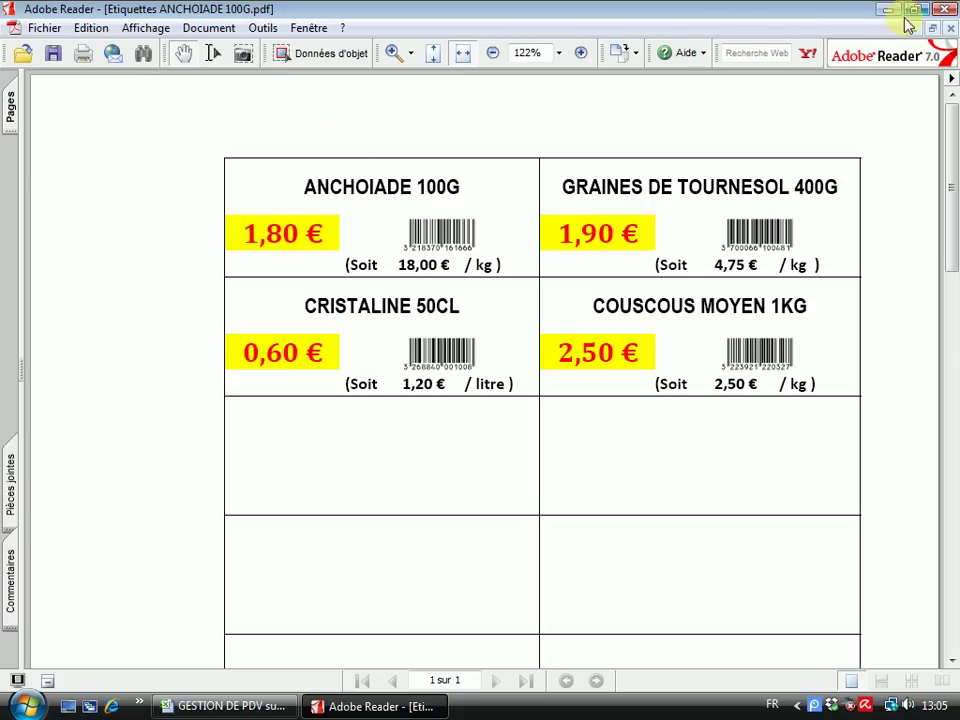
Close the label PDF in Adobe Reader, clear all labels, and return to Articles
left_click(944, 9)
left_click(200, 519)
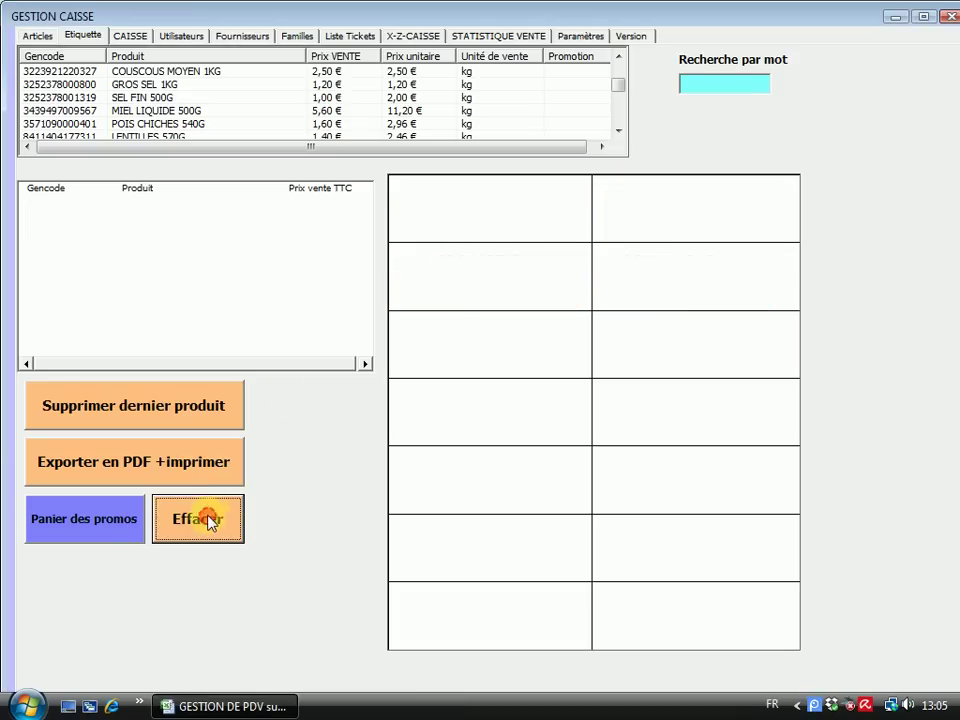
left_click(38, 35)
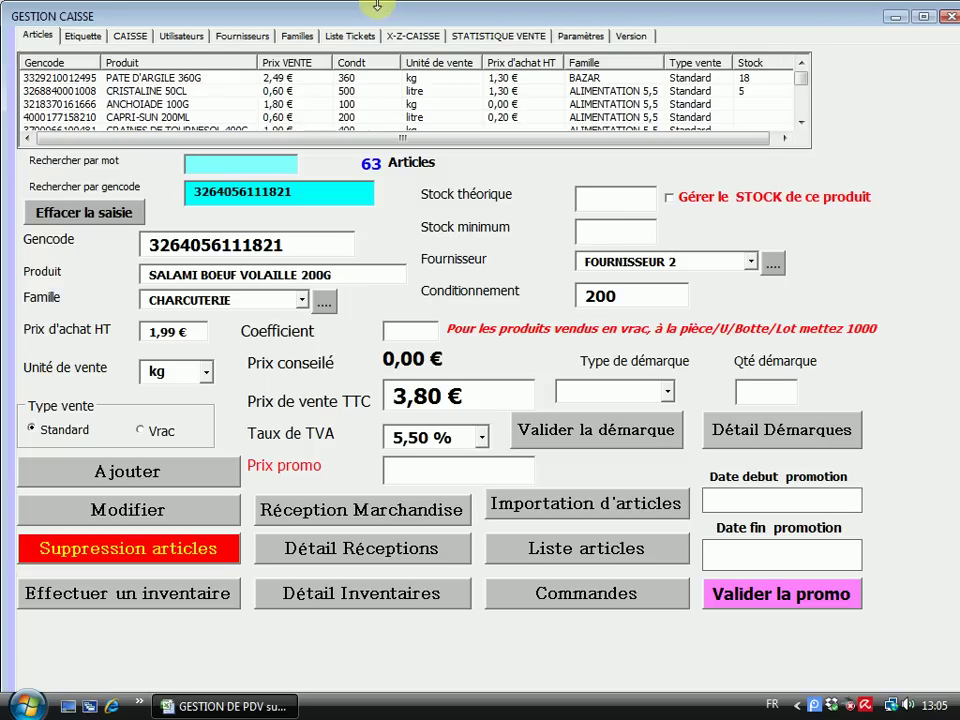
Delete article with gencode 95, PATE D'ARGILE 360G, leaving 62 articles
left_click(137, 551)
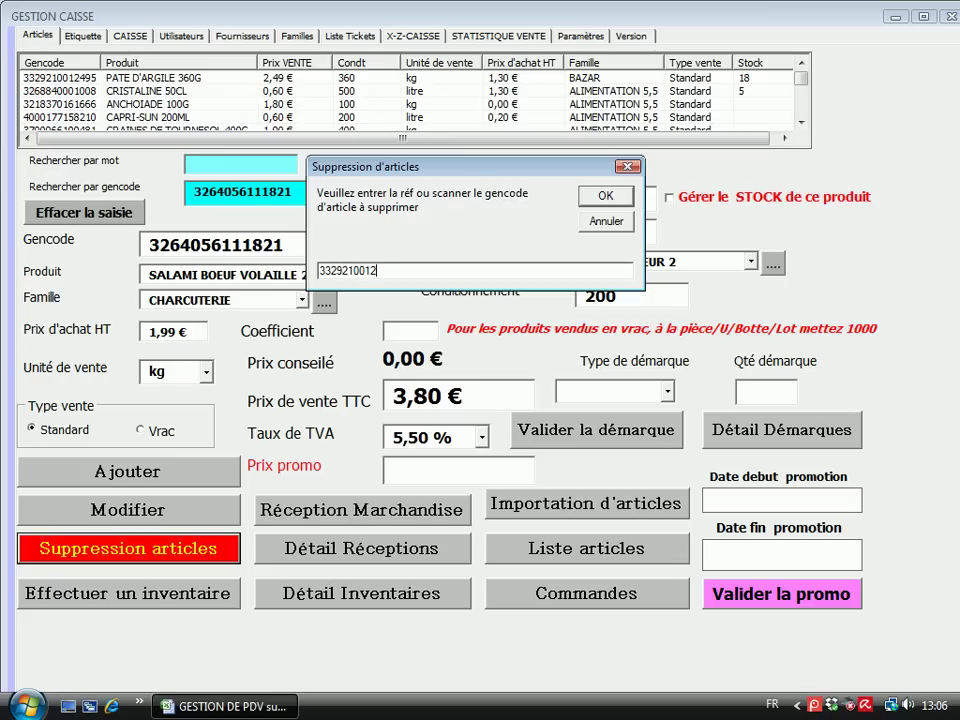
type("95")
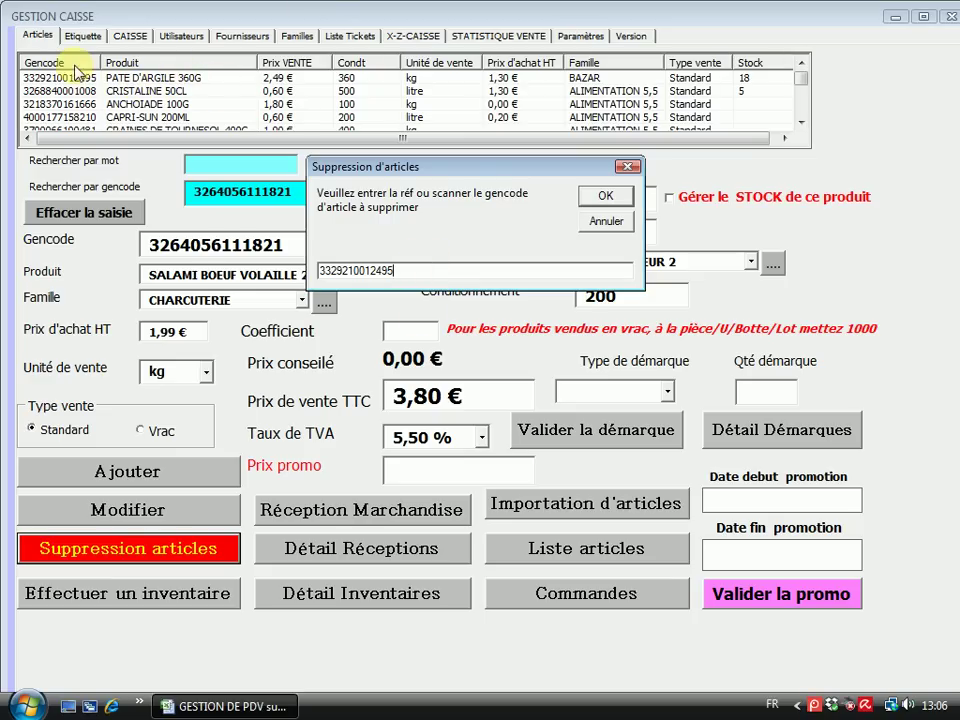
left_click(606, 197)
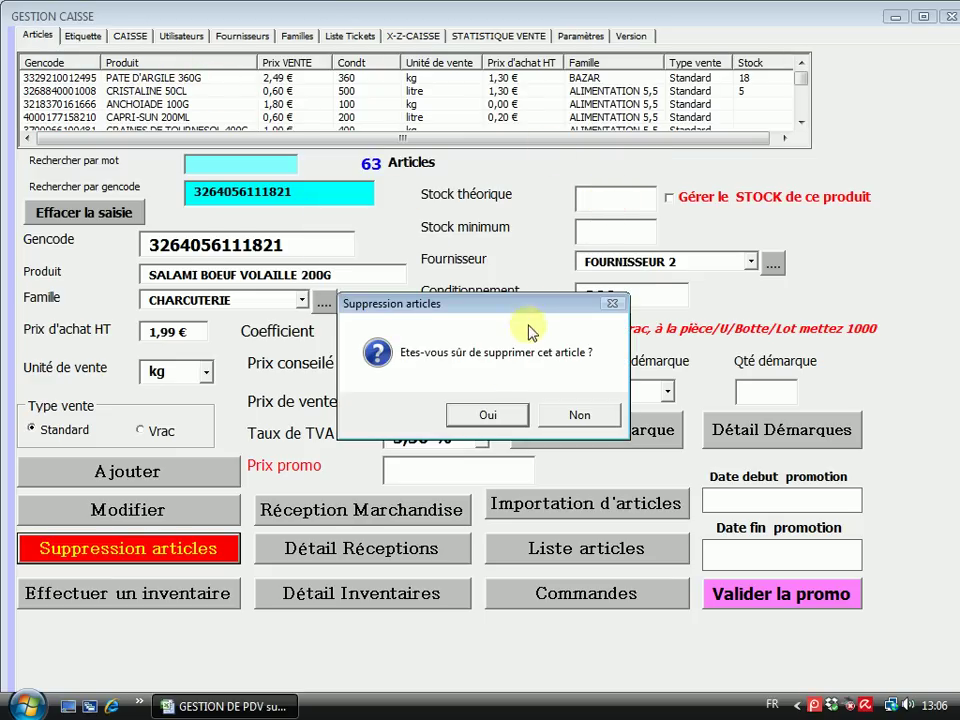
mouse_move(521, 300)
left_mouse_down()
mouse_move(491, 306)
mouse_move(505, 300)
left_mouse_up()
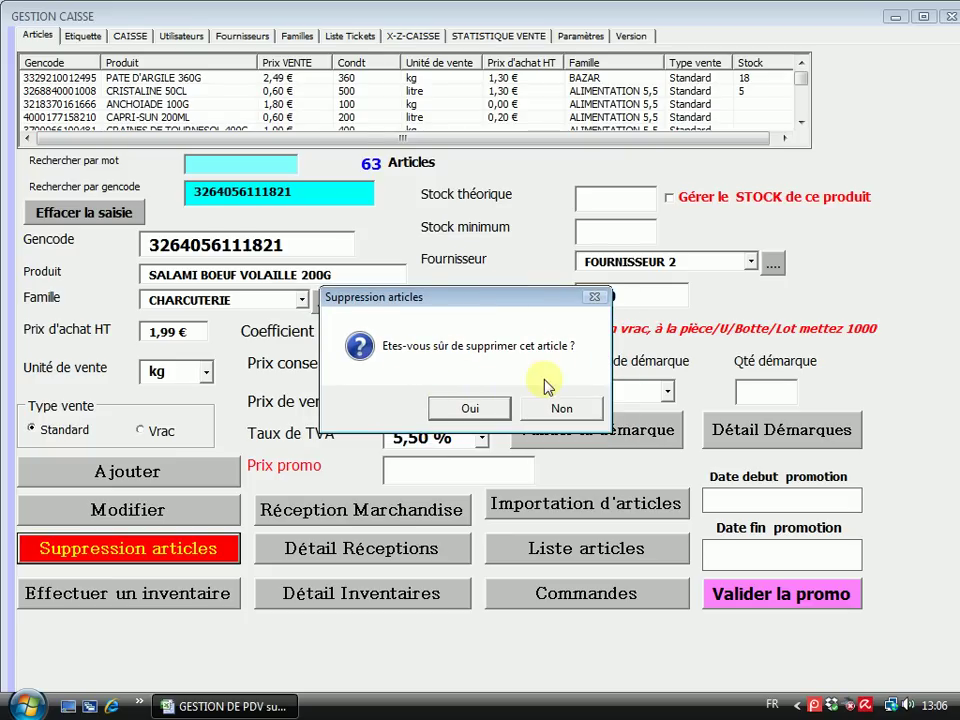
left_click(470, 407)
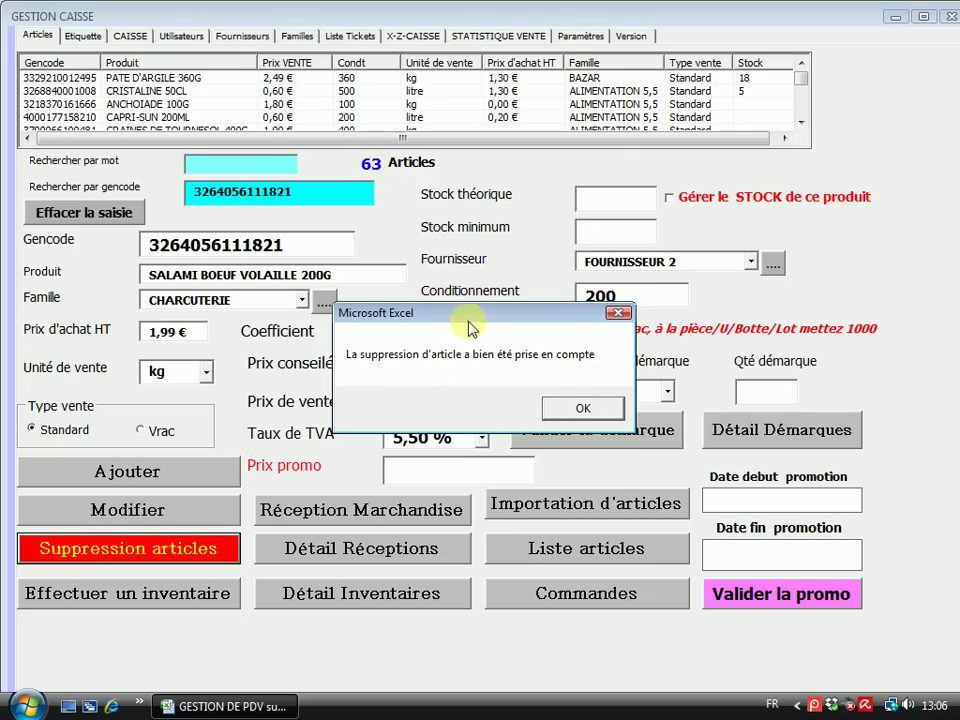
left_click(587, 407)
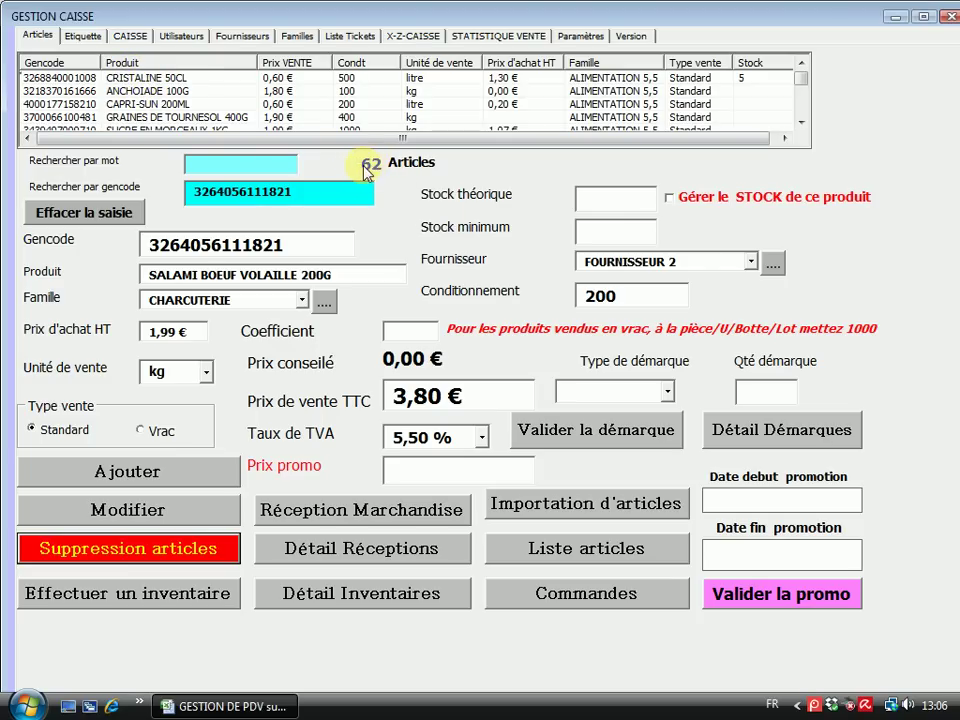
Open the full Gestion Articles list and try a deletion without a code, dismissing the warning
left_click(76, 34)
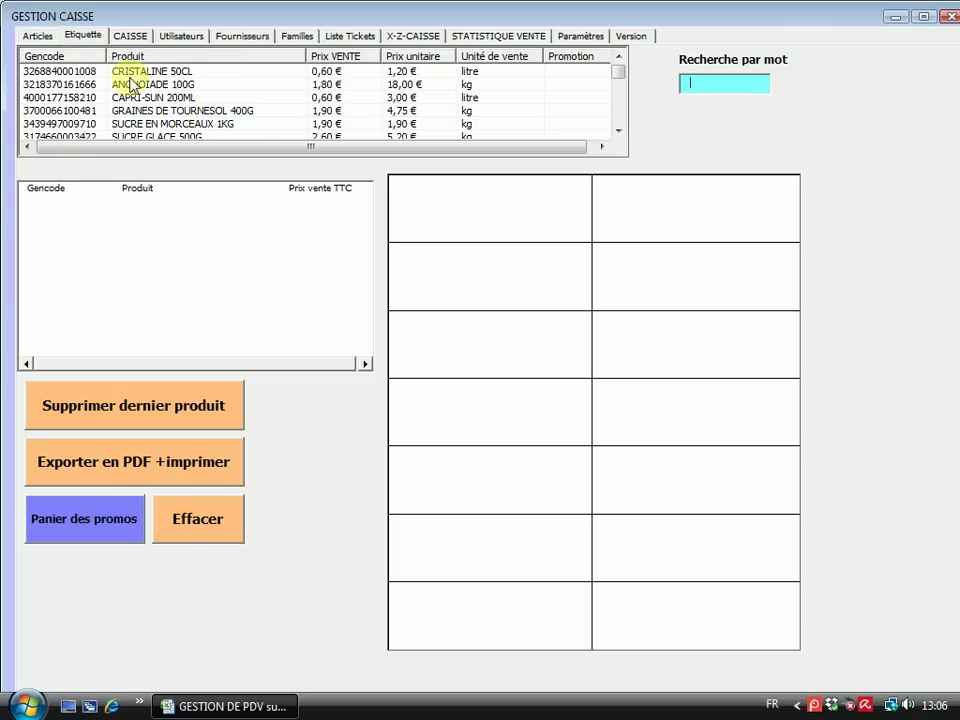
left_click(38, 36)
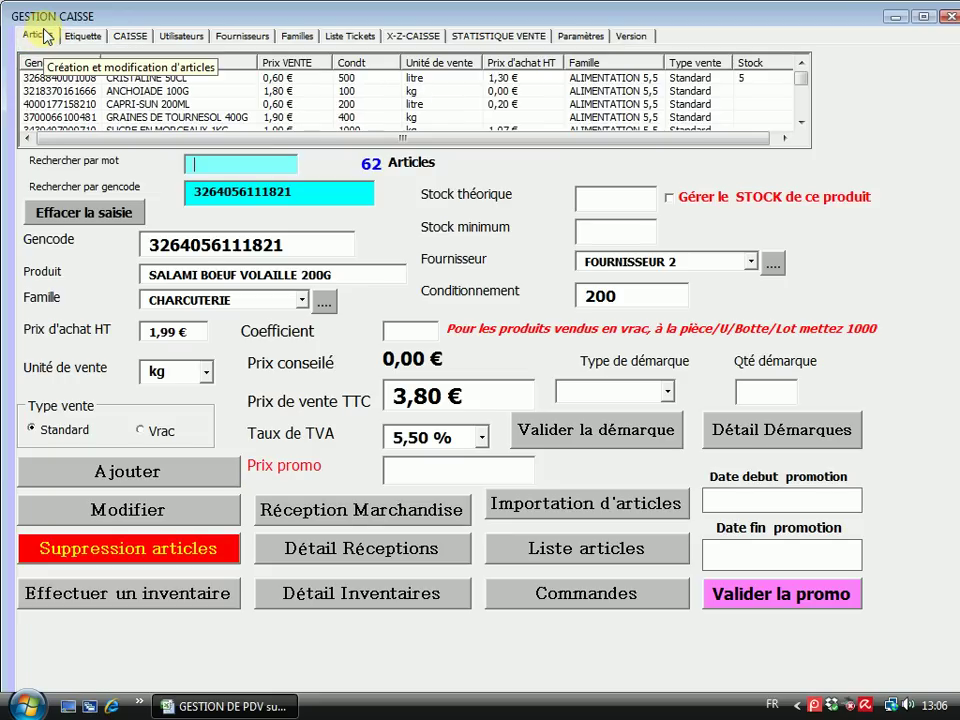
left_click(565, 551)
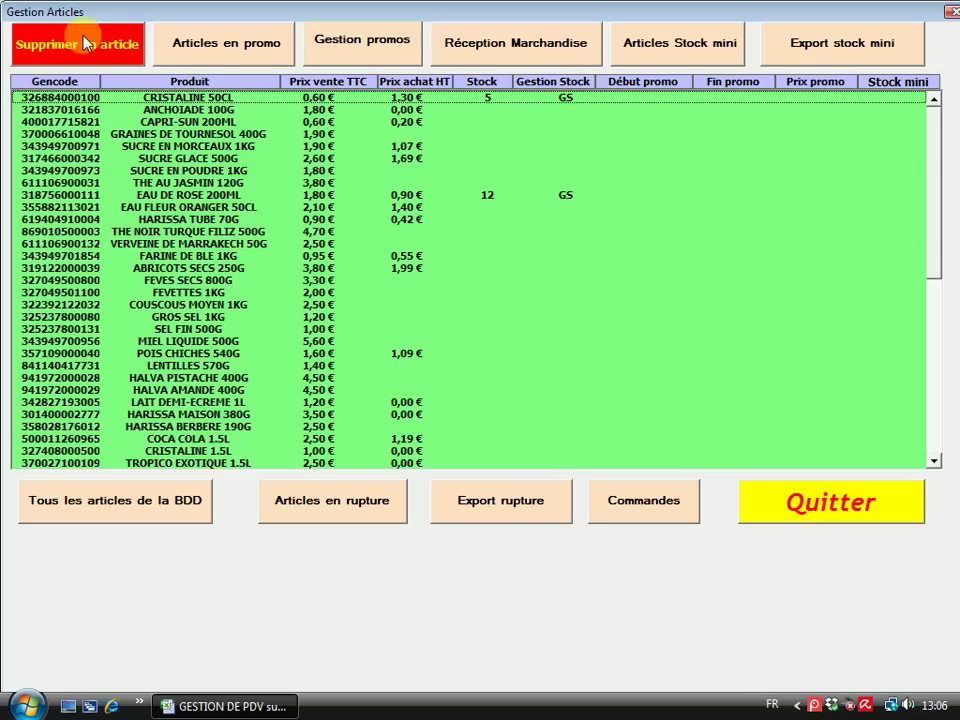
left_click(87, 43)
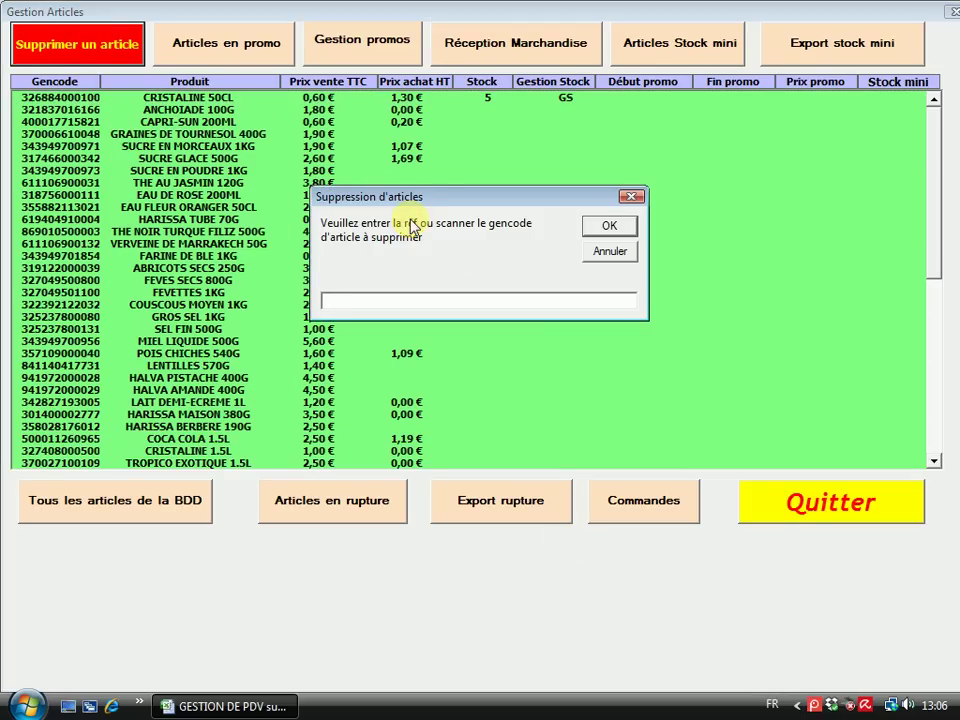
left_click(608, 254)
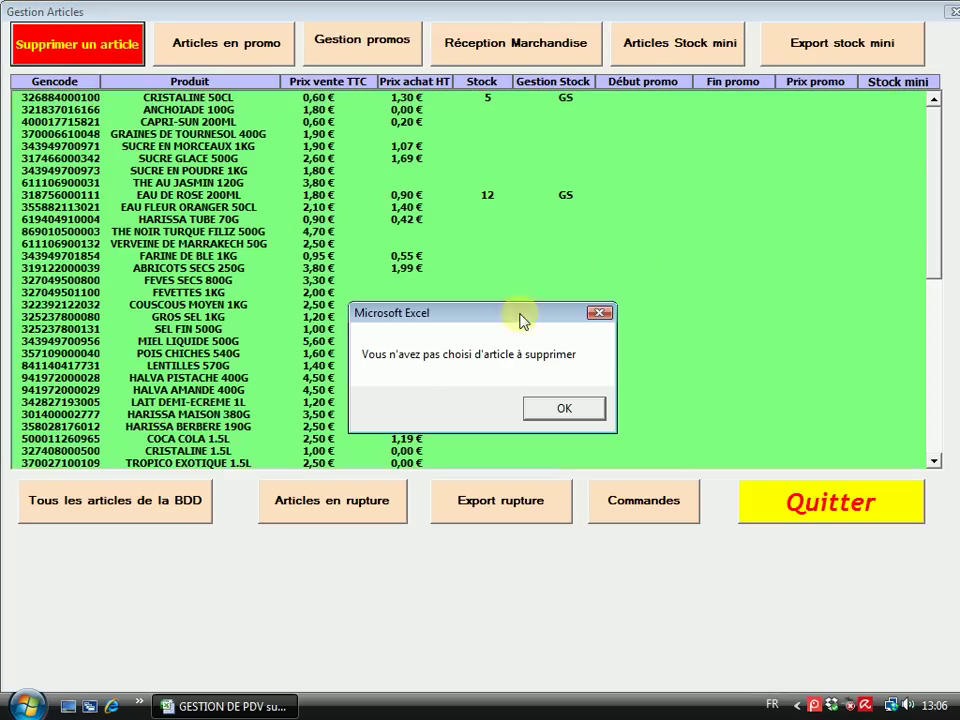
left_click(558, 406)
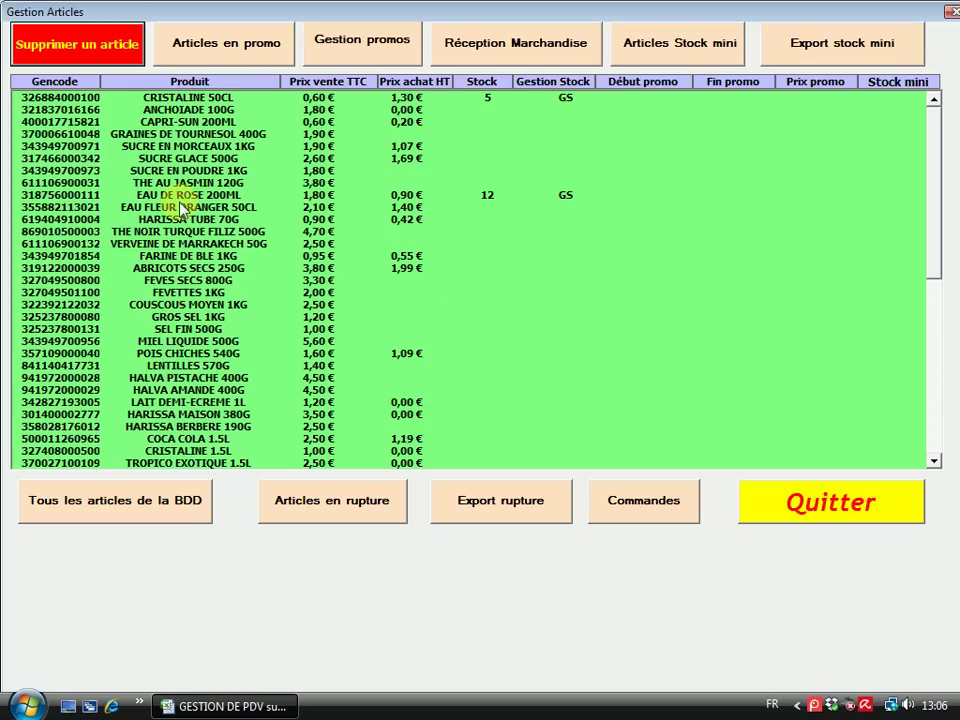
Filter the list by promotions, below-minimum stock and out-of-stock, show all, then quit
left_click(224, 60)
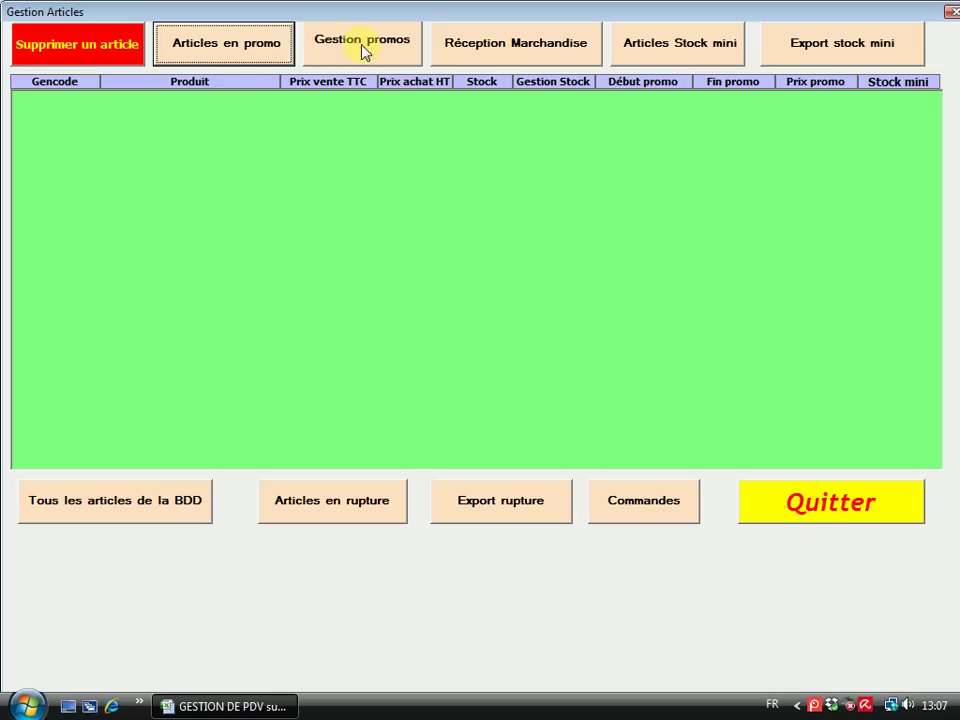
left_click(110, 510)
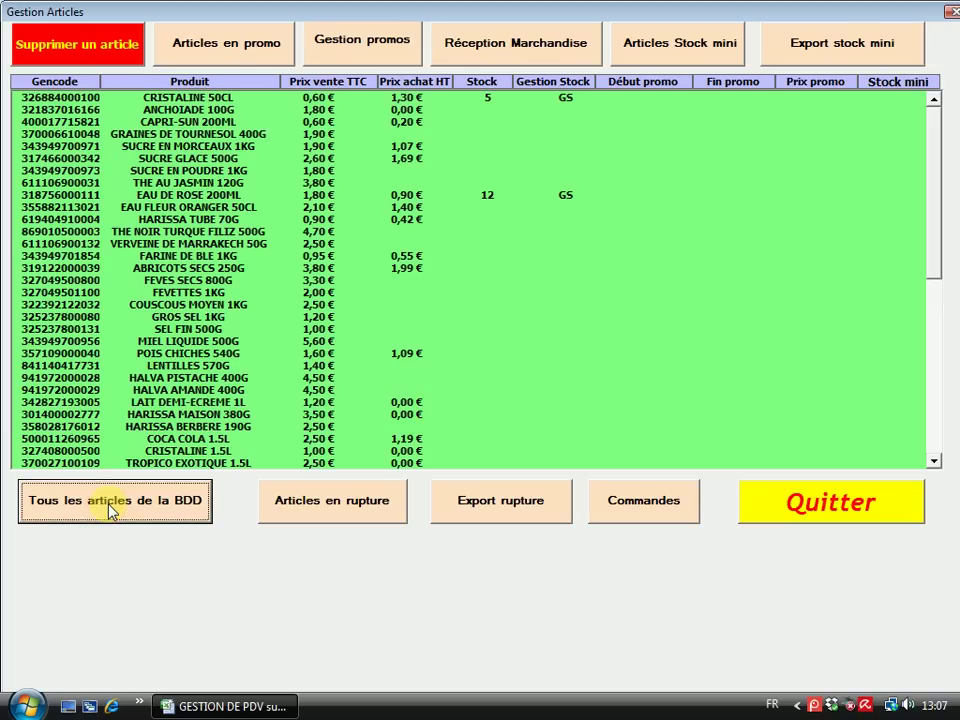
left_click(676, 47)
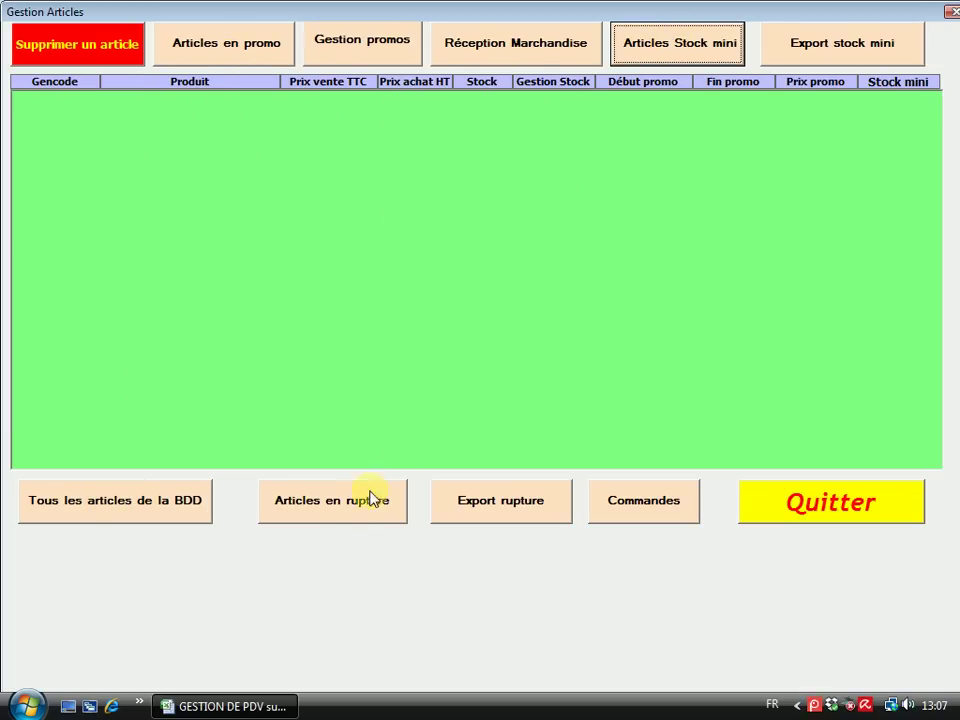
left_click(332, 507)
left_click(77, 512)
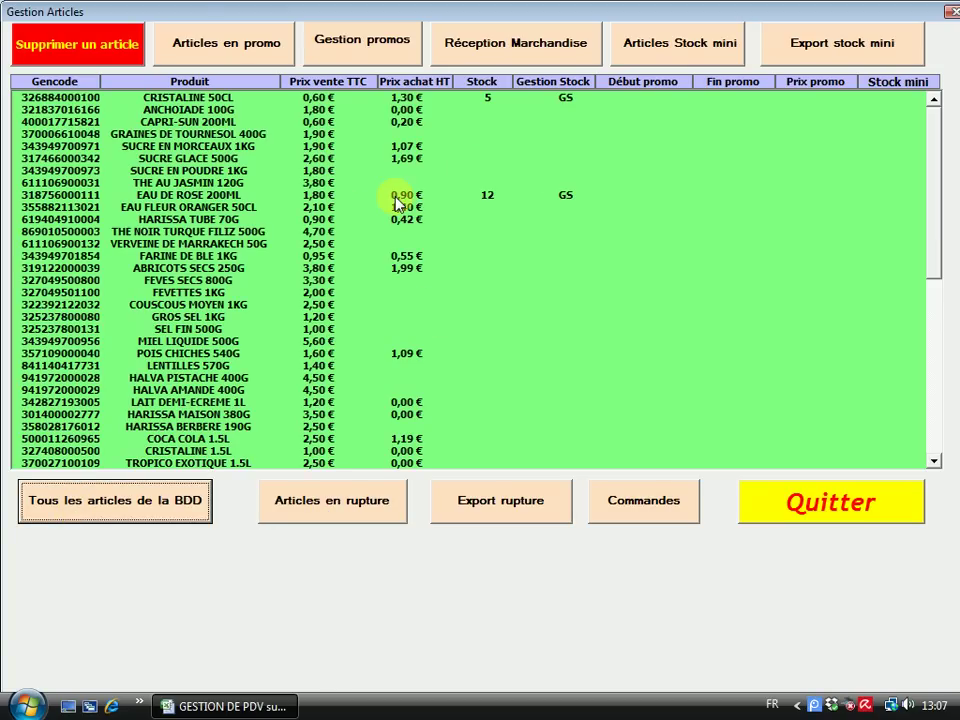
left_click(832, 516)
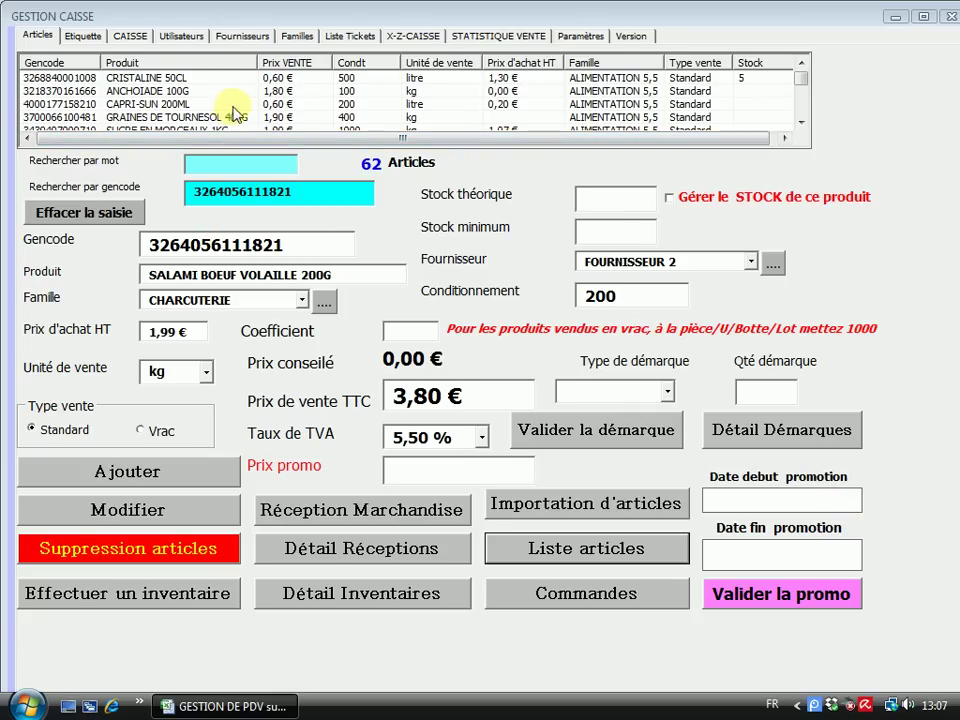
Load CAPRI-SUN 200ML into the article form after glancing at the order window's supplier choices
left_click(146, 104)
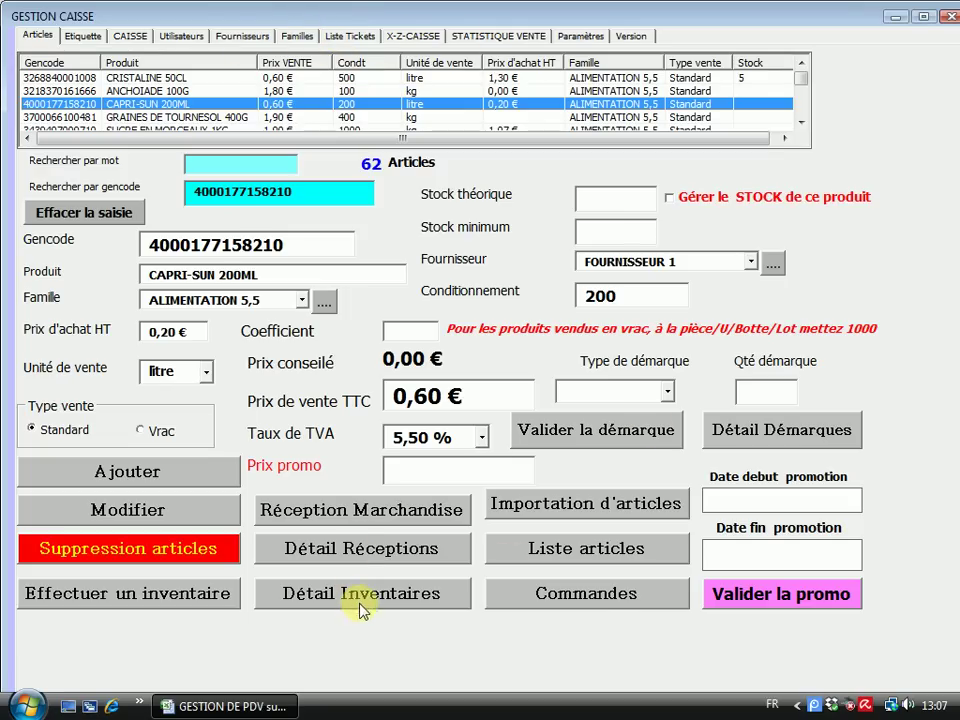
left_click(598, 596)
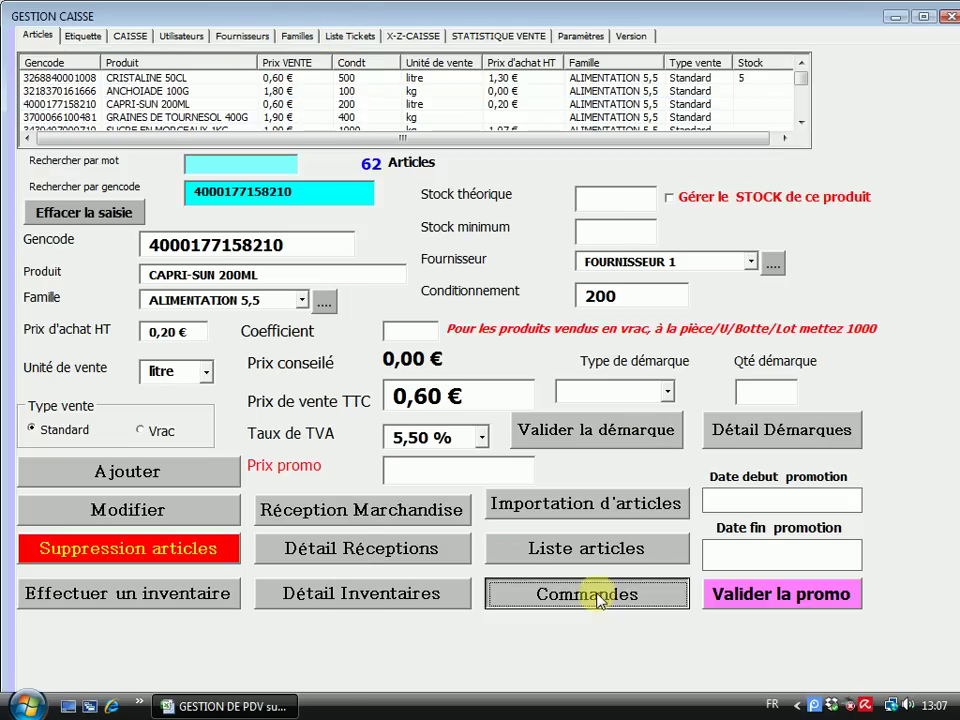
left_click(654, 125)
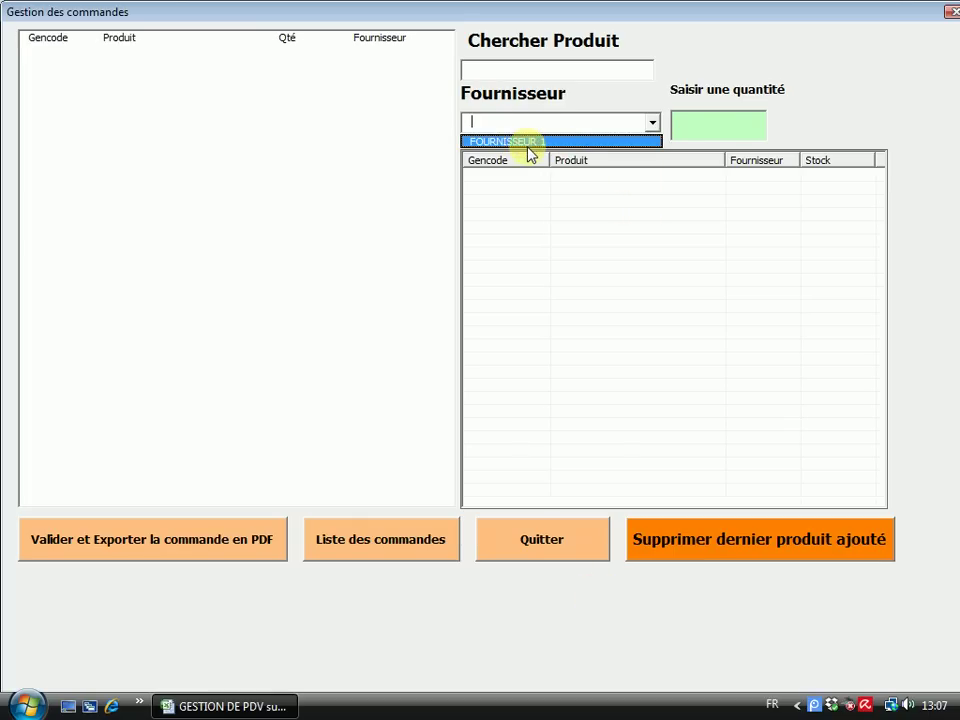
left_click(709, 54)
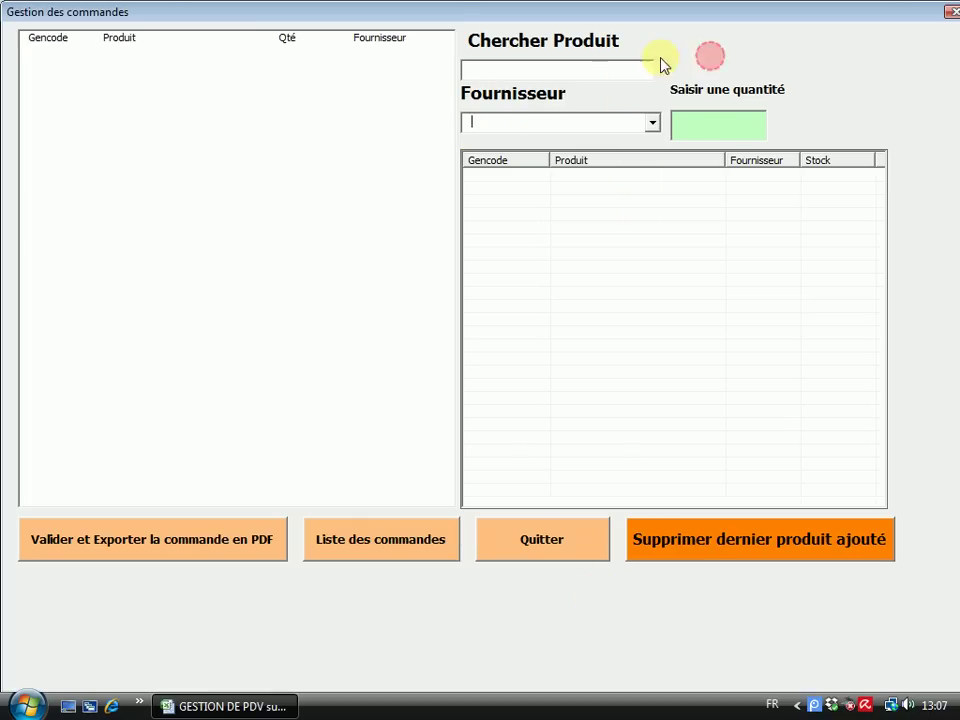
left_click(573, 541)
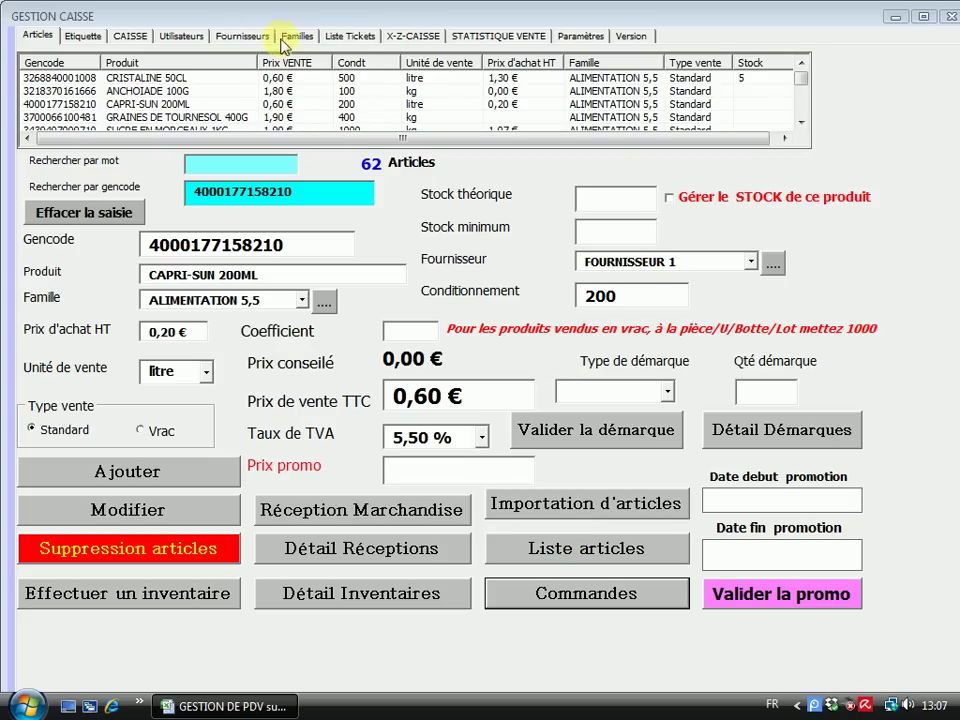
On the Fournisseurs tab, enter reference FR2, name FOURNISSEUR 2, its address and city PARIS
left_click(219, 36)
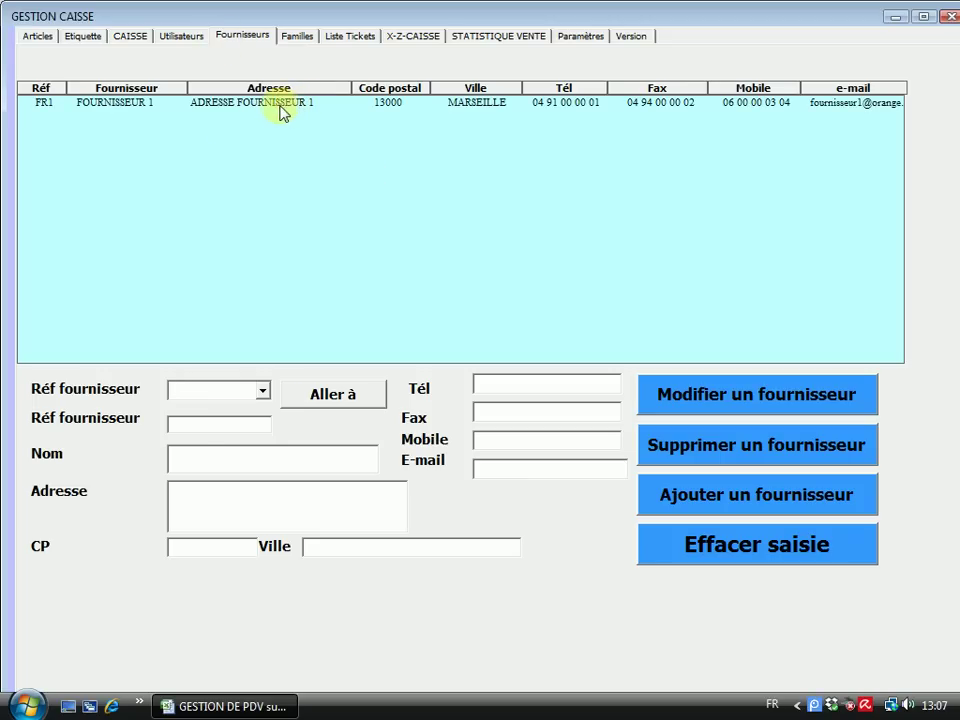
left_click(190, 424)
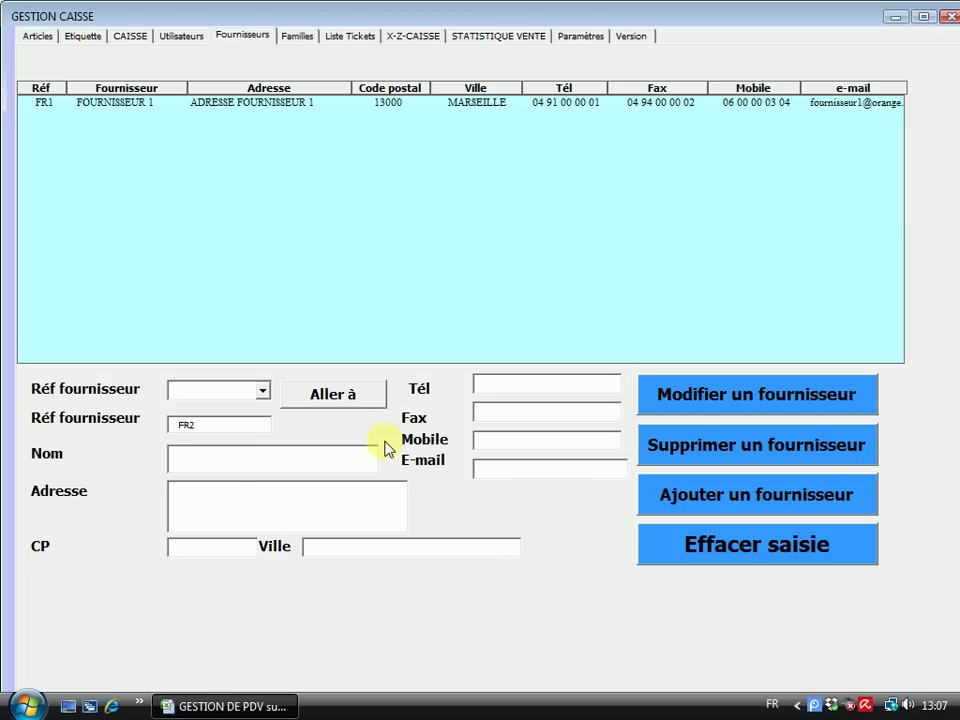
left_click(208, 457)
type("FOURNISSEUR 2")
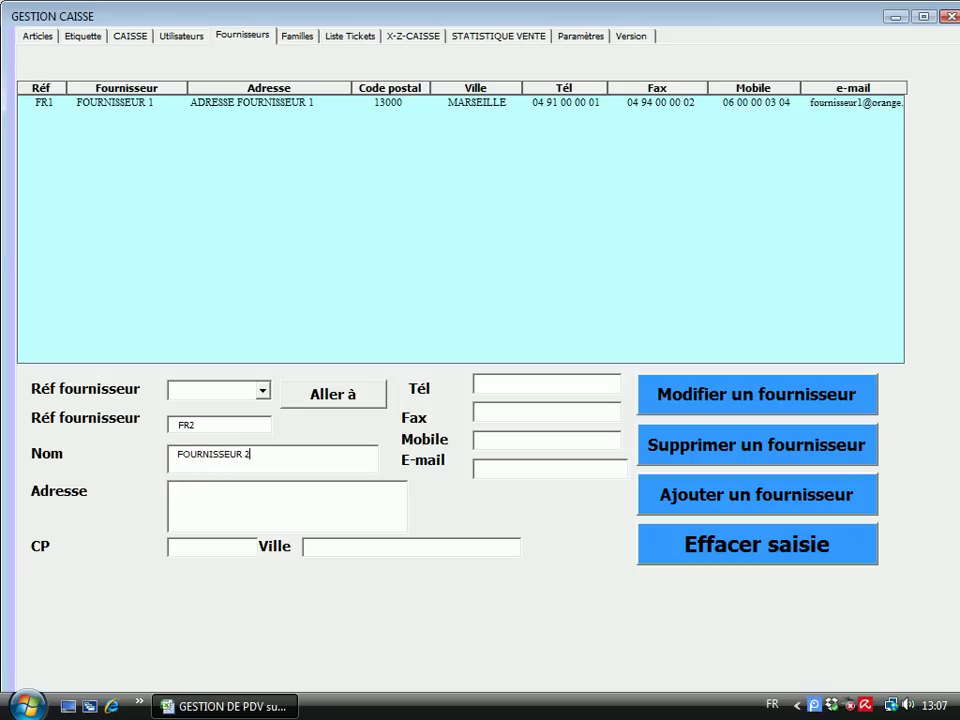
left_click(186, 482)
type("A")
type("DRESSE FOURNISS")
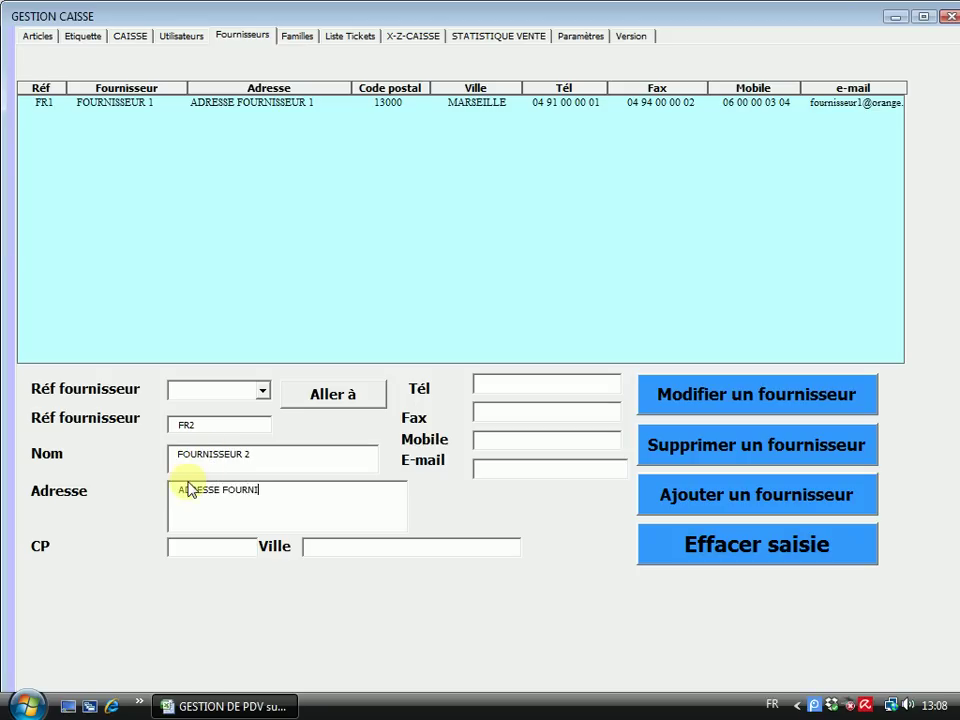
type("EUR 2")
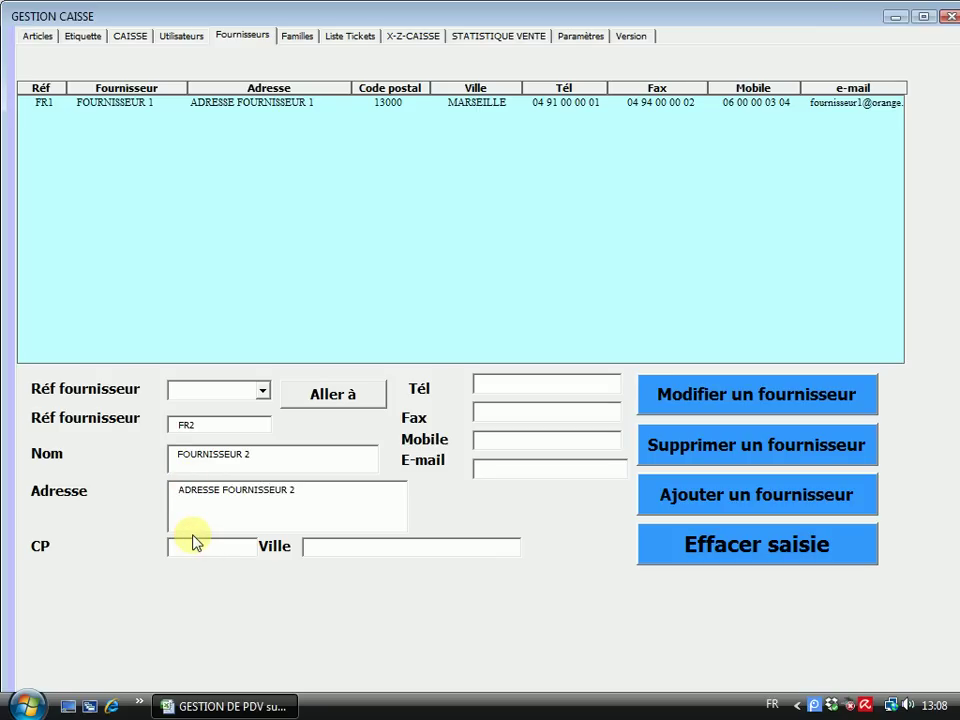
type("75000")
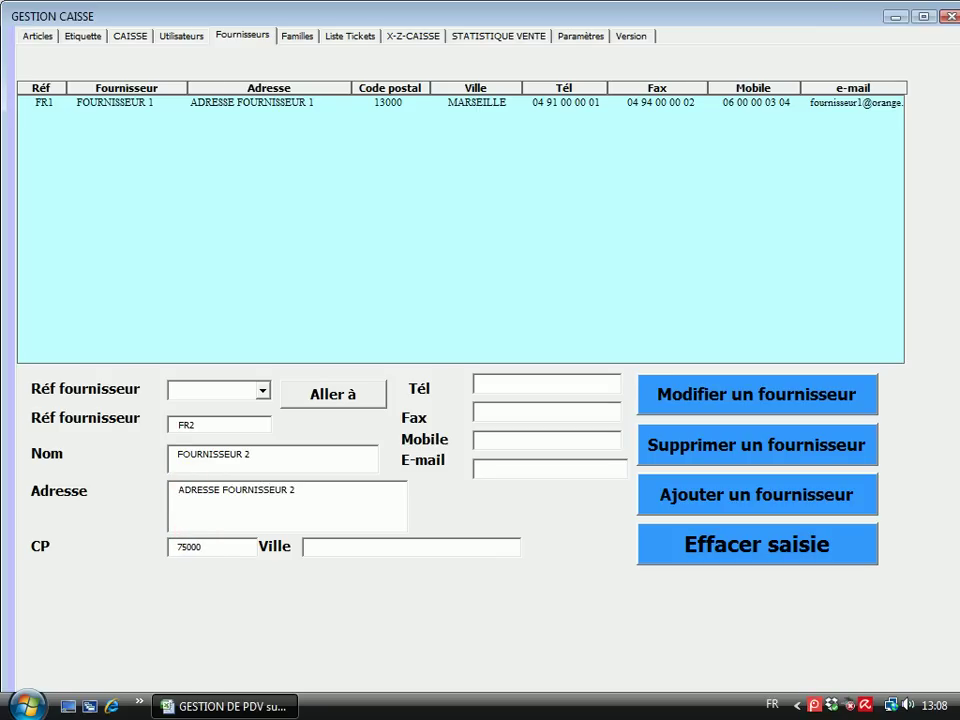
left_click(338, 545)
type("PARIS")
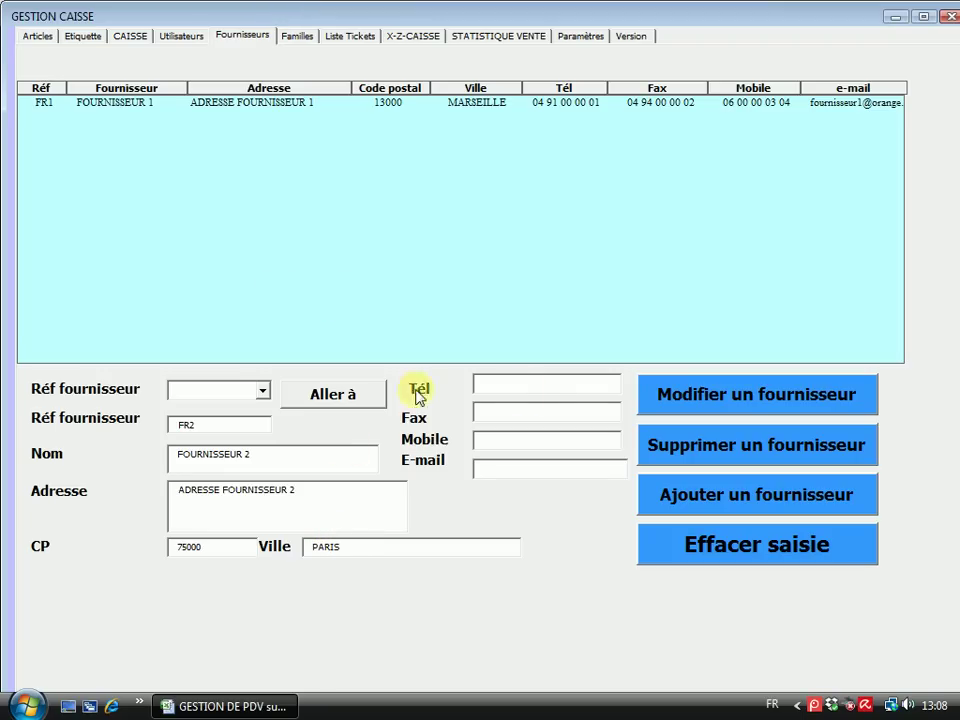
Fill in the supplier's phone, fax, mobile and e-mail, then add FOURNISSEUR 2 to the list
left_click(524, 386)
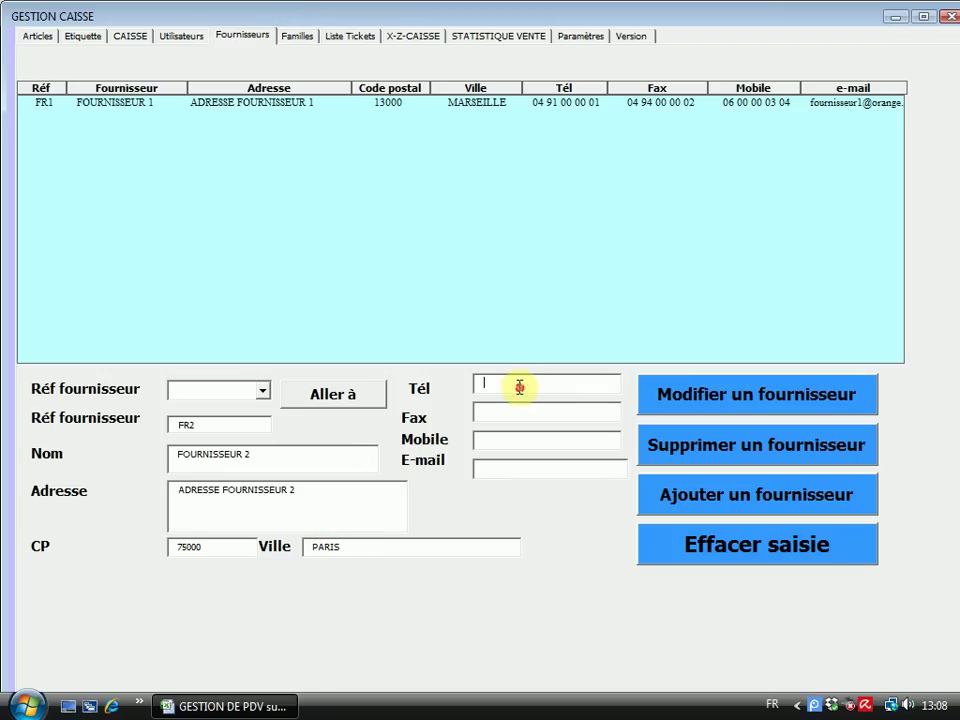
type("0175000000")
left_click(499, 408)
type("017501")
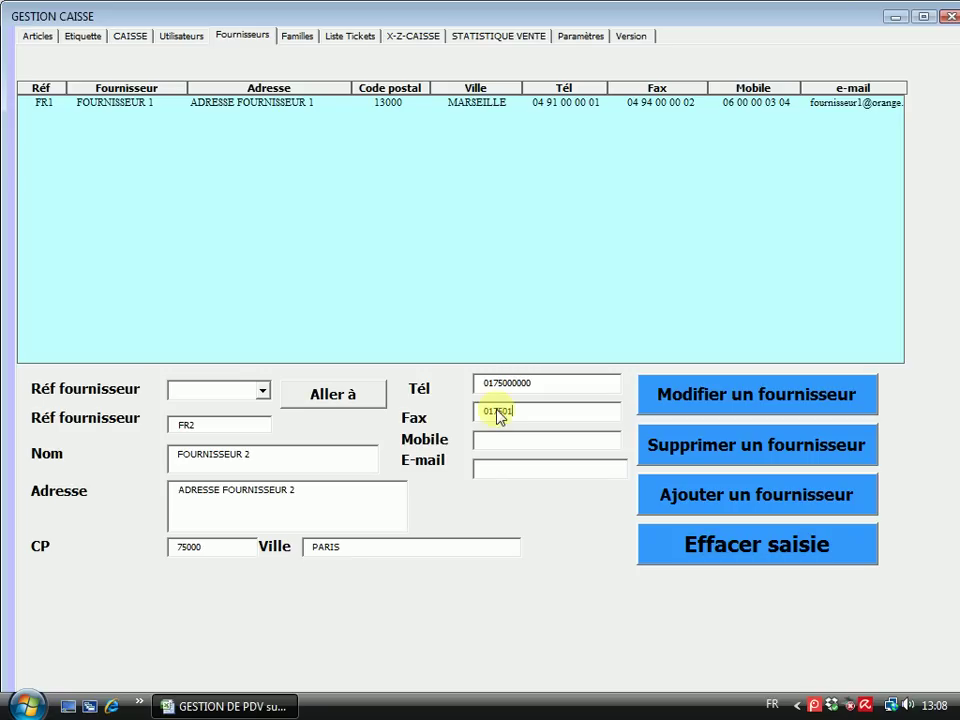
type("0000")
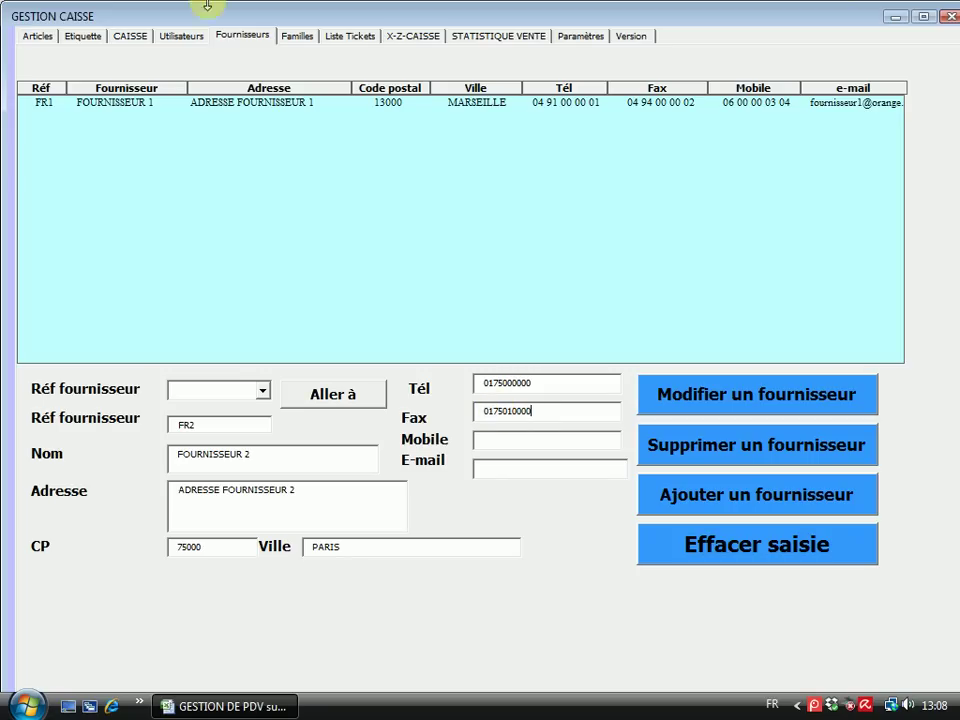
left_click(518, 446)
type("0601")
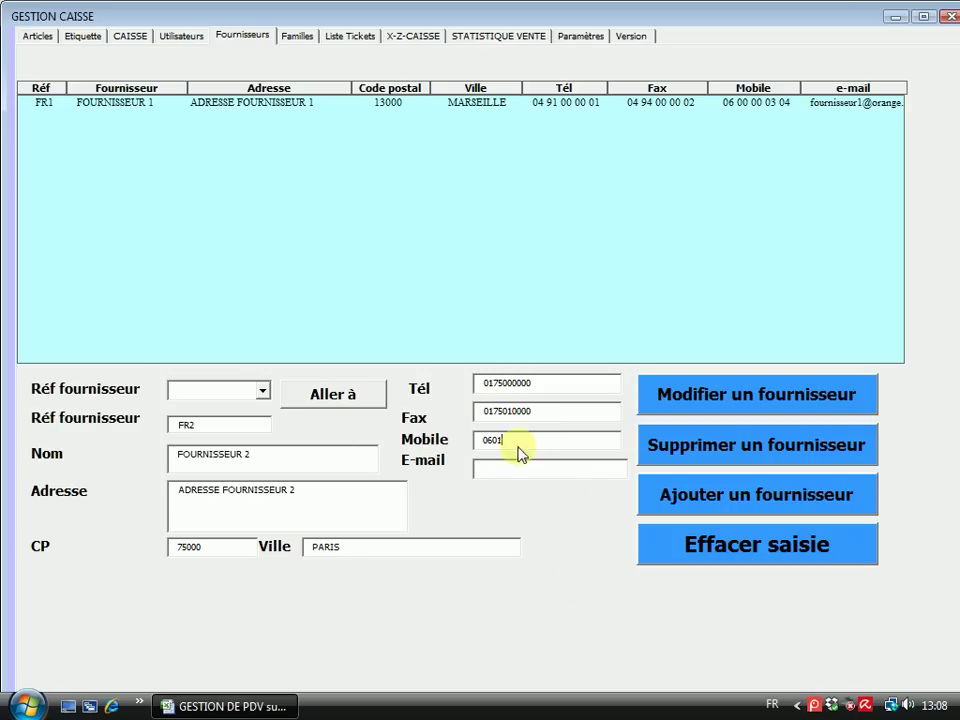
type("020304")
left_click(501, 469)
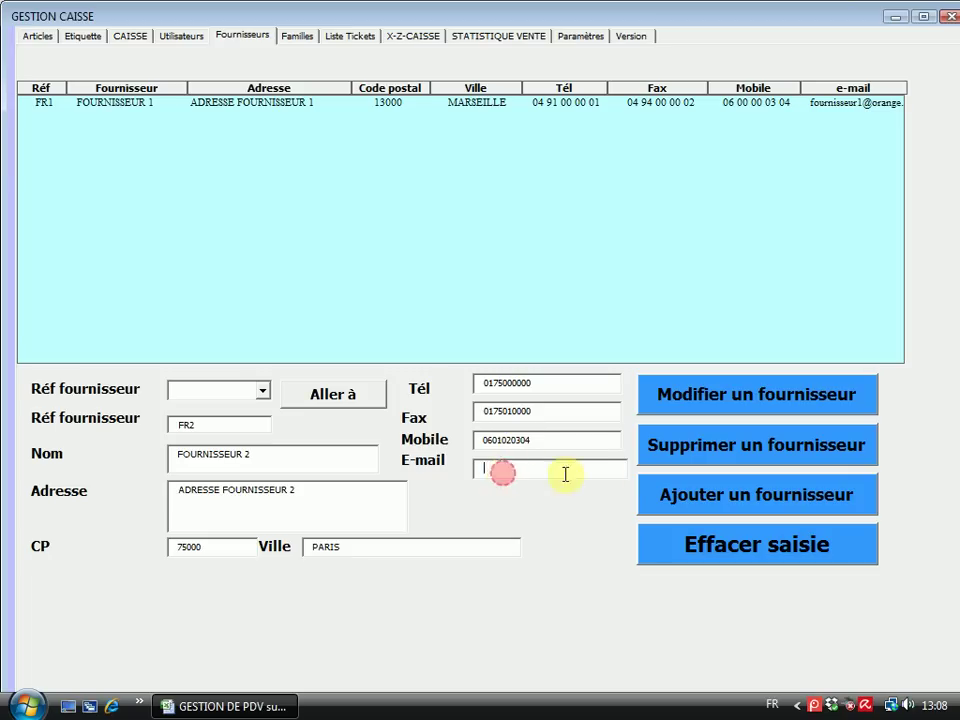
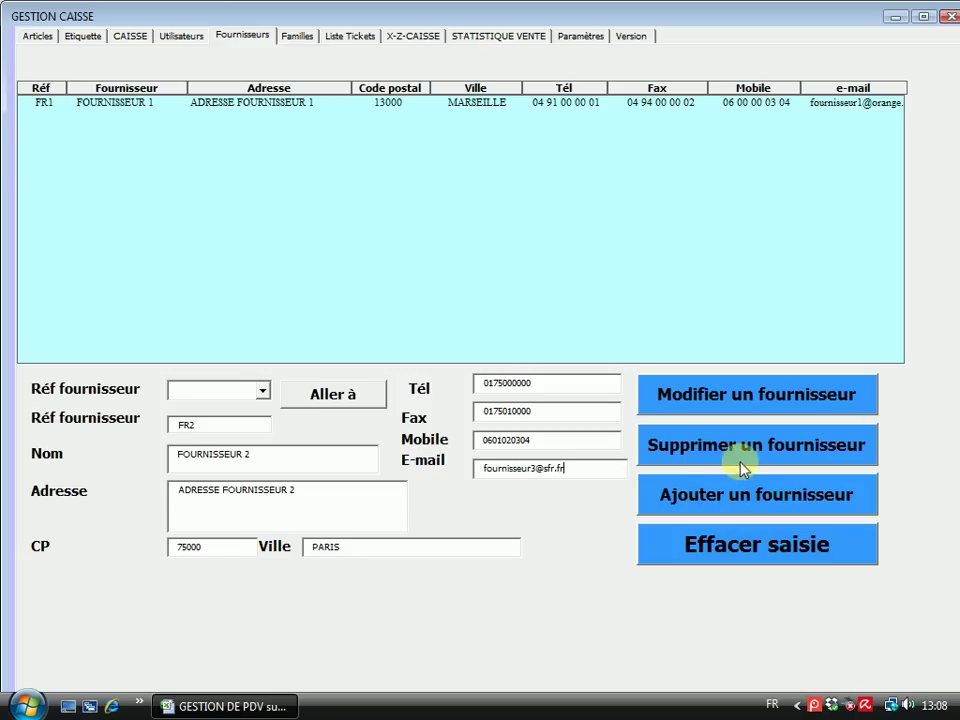
left_click(737, 495)
Confirm the previous addition, then enter reference FR3, name FOURNISSEUR 3, address, postcode and city LYON
left_click(622, 414)
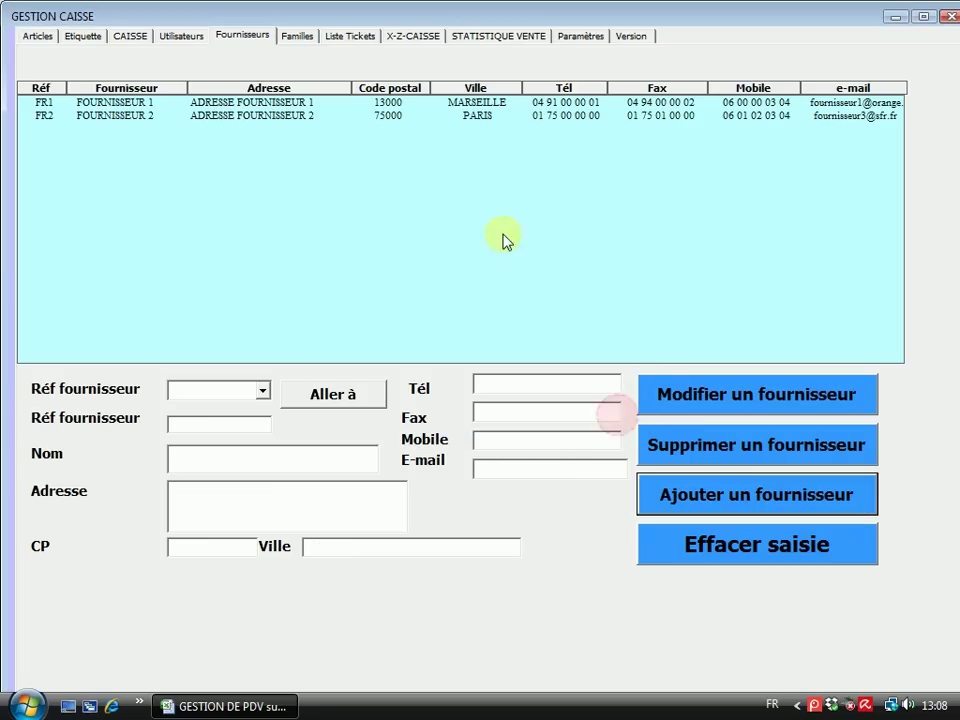
left_click(229, 433)
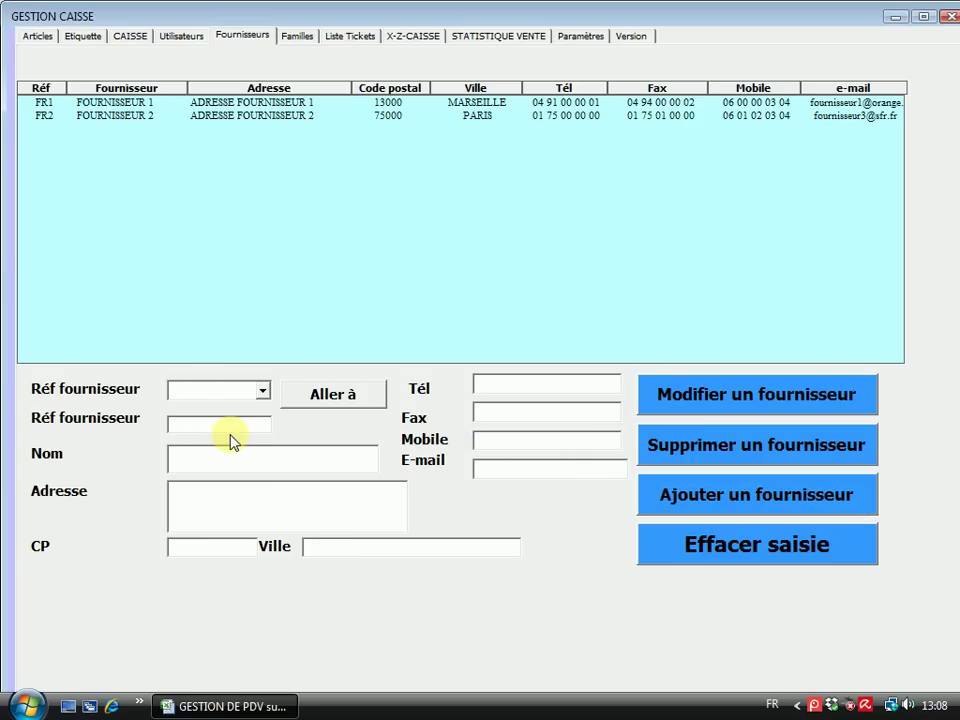
type("FR3")
left_click(225, 463)
type("FOURNISSEUR 3")
left_click(218, 493)
type("A")
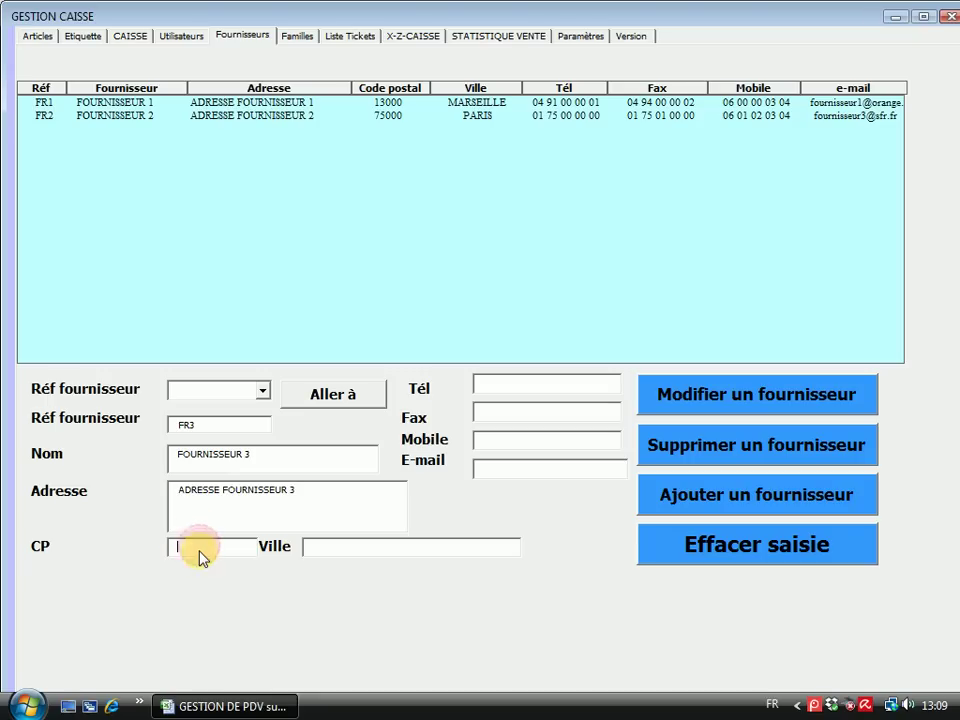
type("69000")
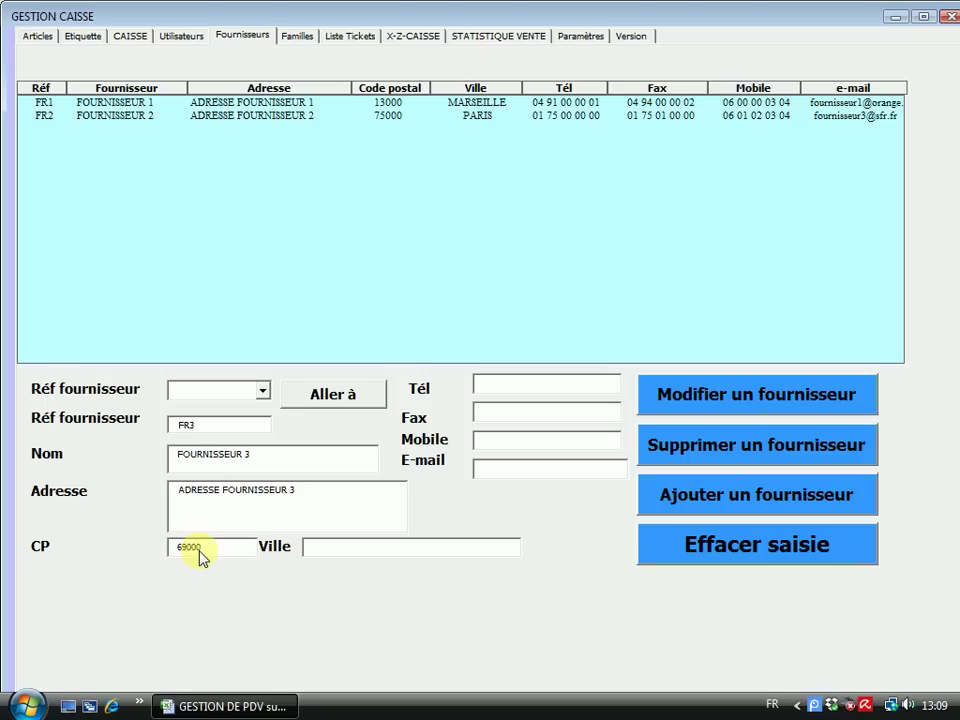
left_click(332, 550)
type("L")
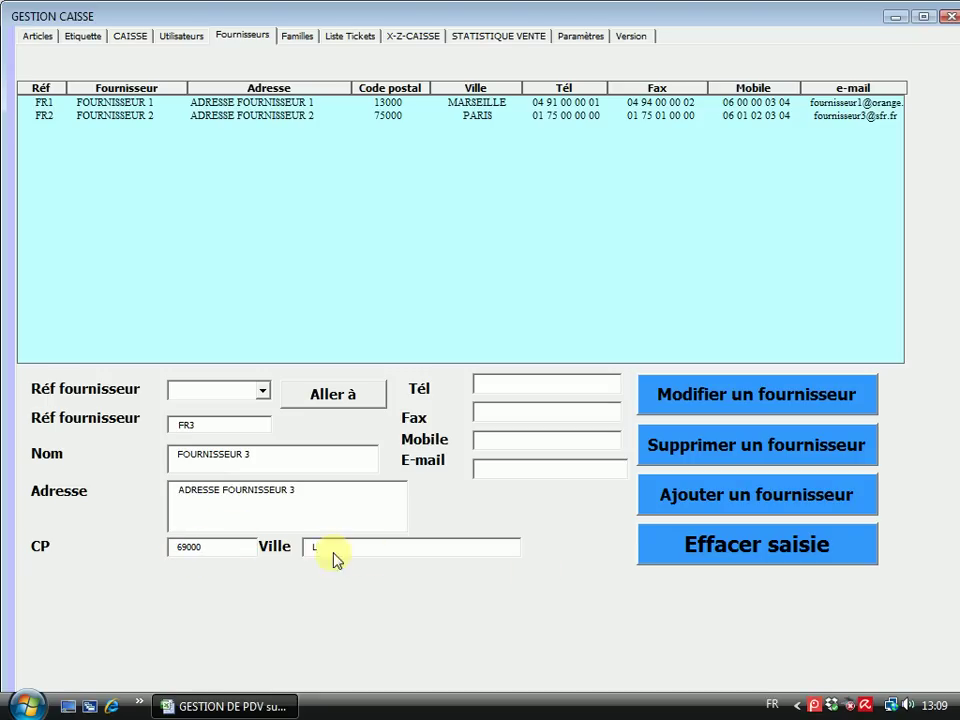
type("YON")
Enter the supplier's phone, fax, mobile and e-mail, then add FOURNISSEUR 3 and confirm
left_click(508, 386)
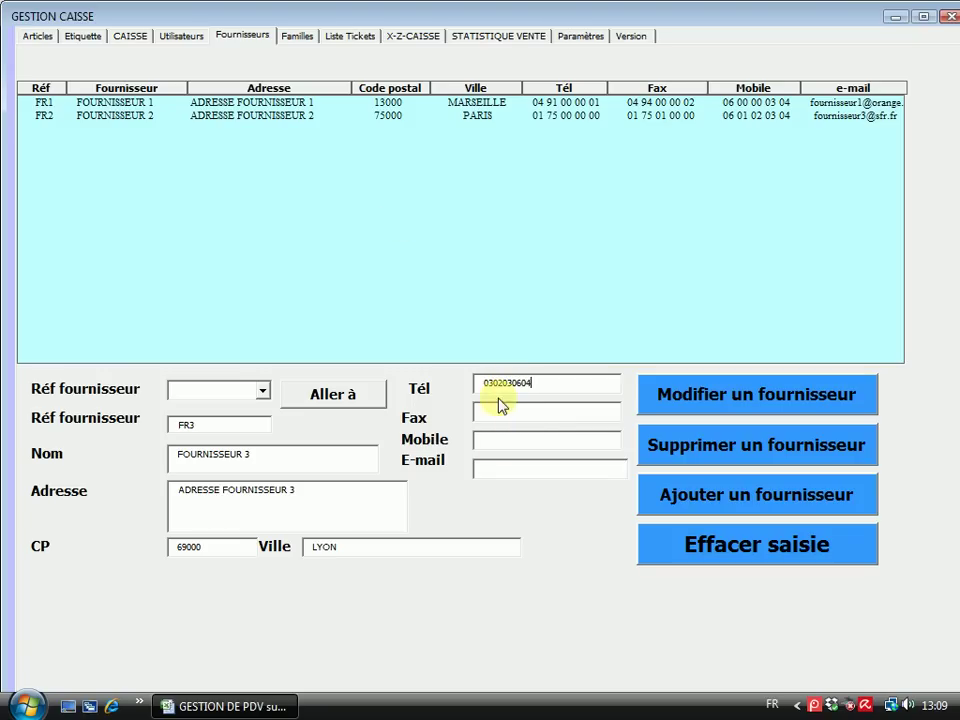
left_click(498, 418)
type("2030409")
left_click(305, 181)
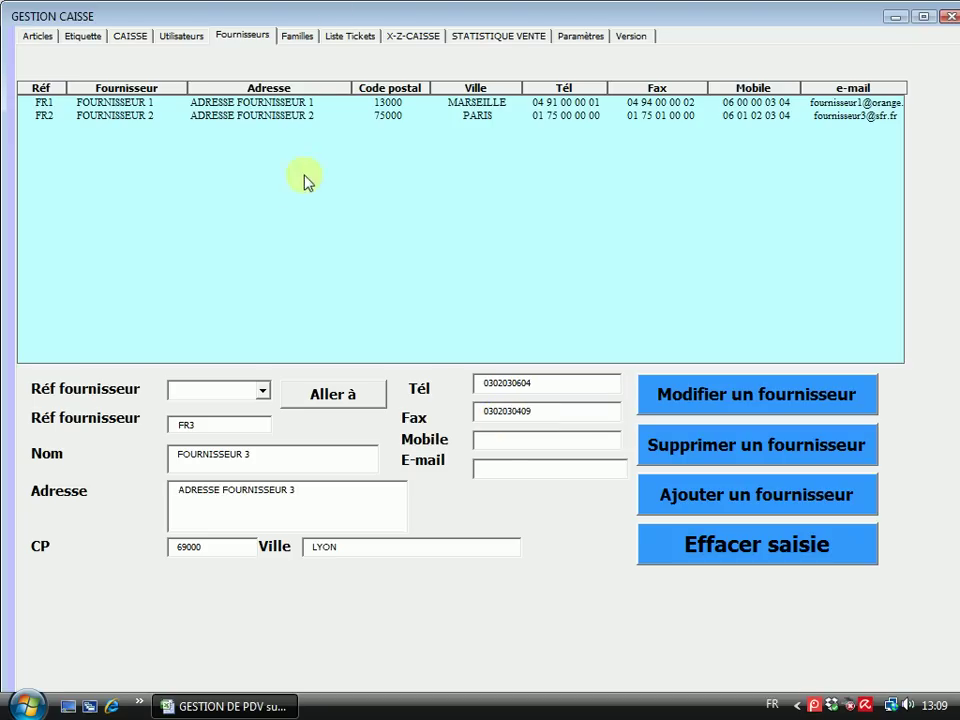
left_click(496, 437)
left_click(484, 467)
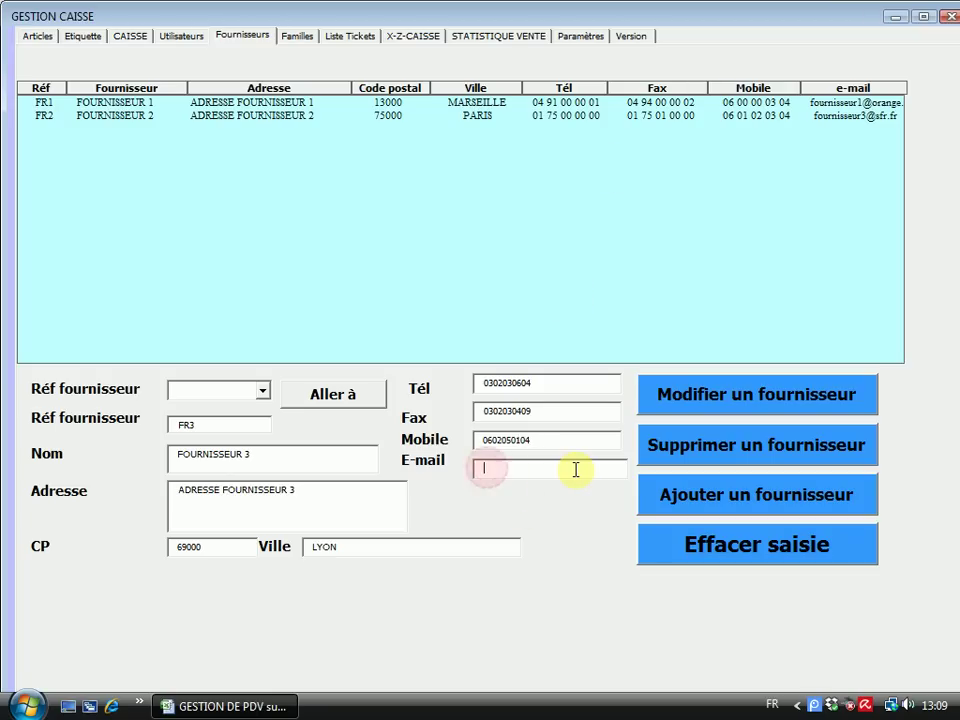
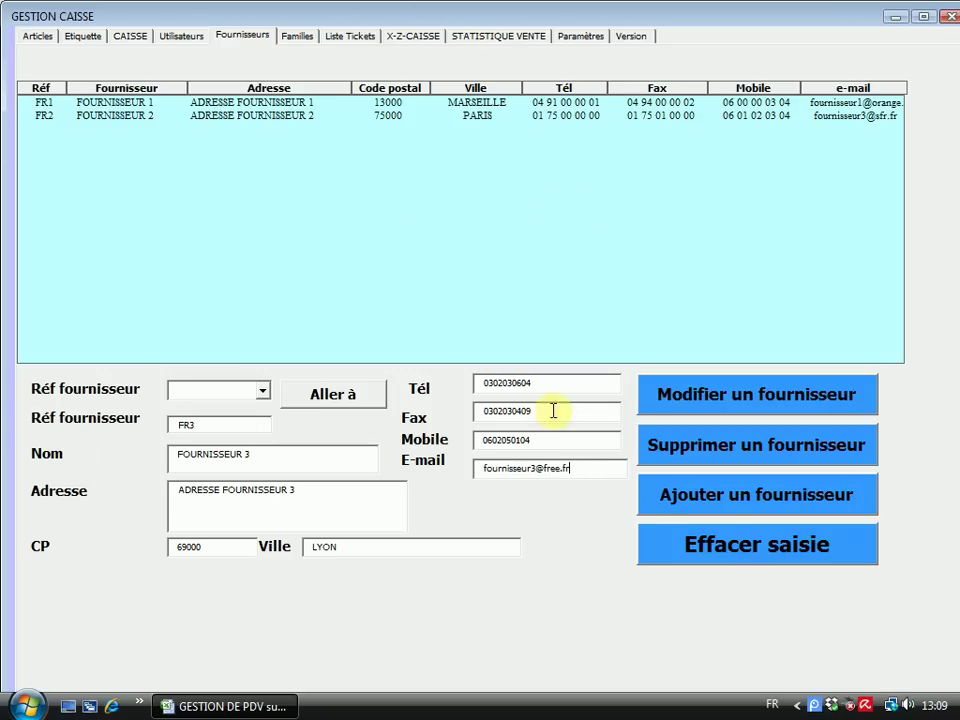
left_click(733, 507)
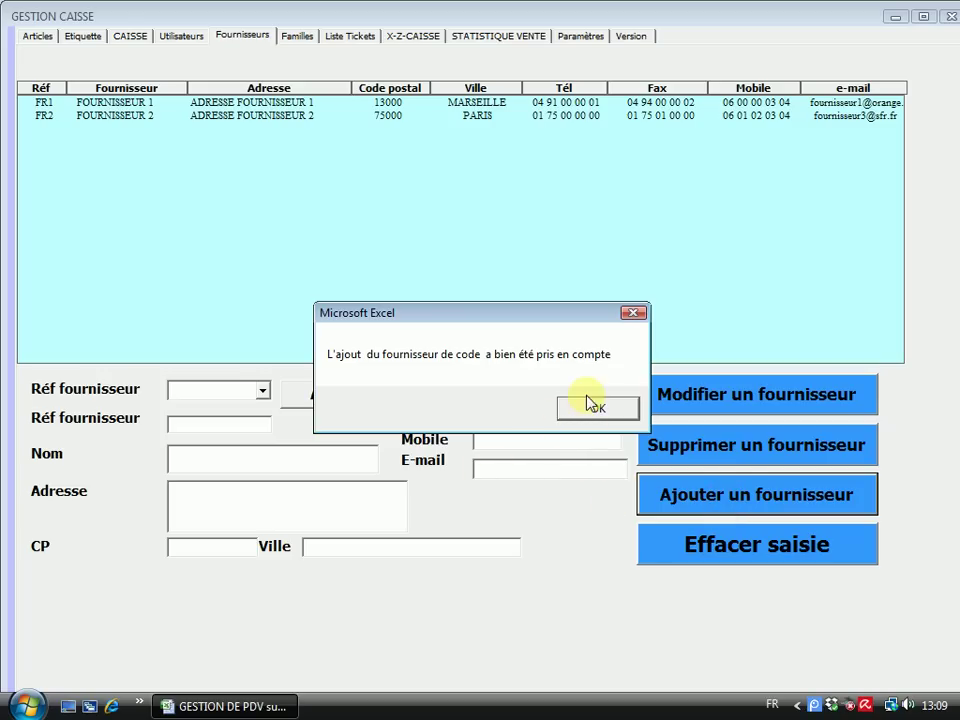
left_click(593, 409)
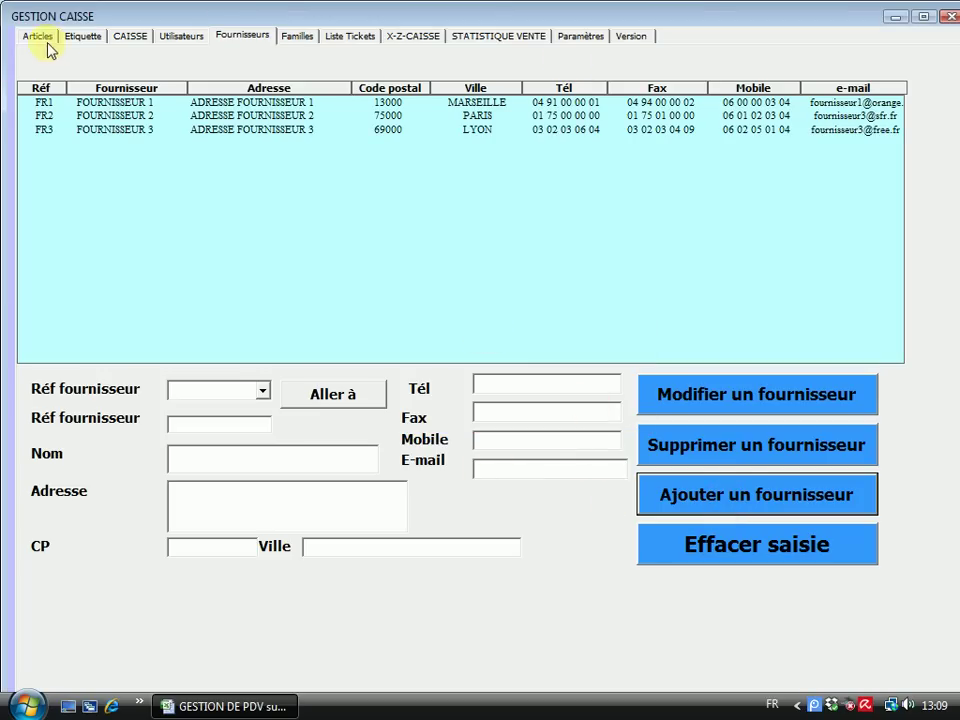
In the supplier order window, browse FOURNISSEUR 1 and 2's products, settling on FOURNISSEUR 3
left_click(40, 37)
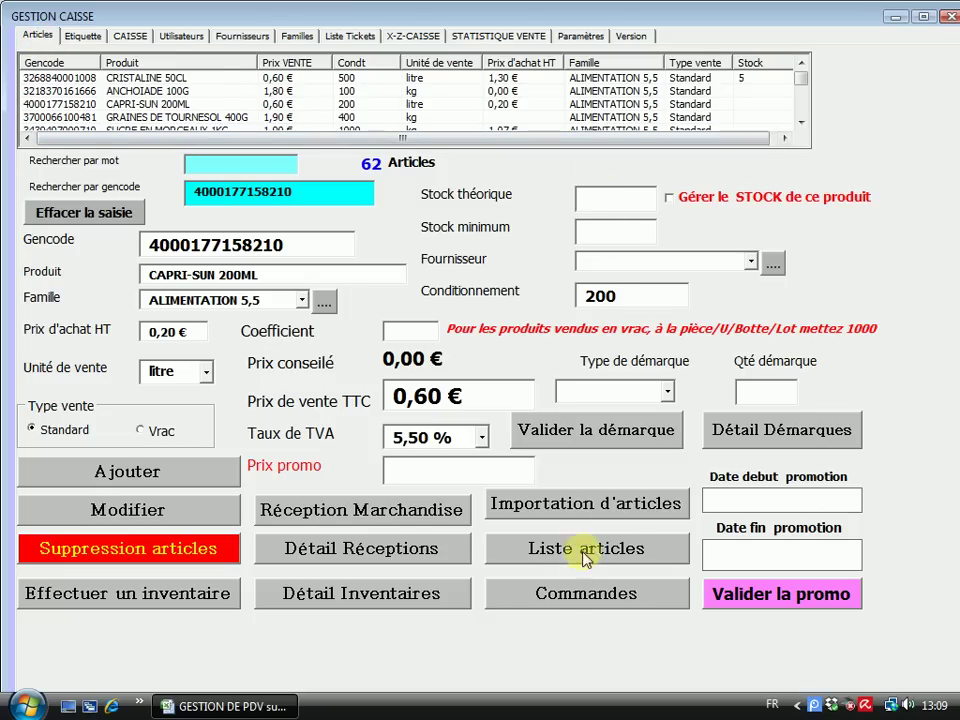
left_click(574, 598)
left_click(651, 124)
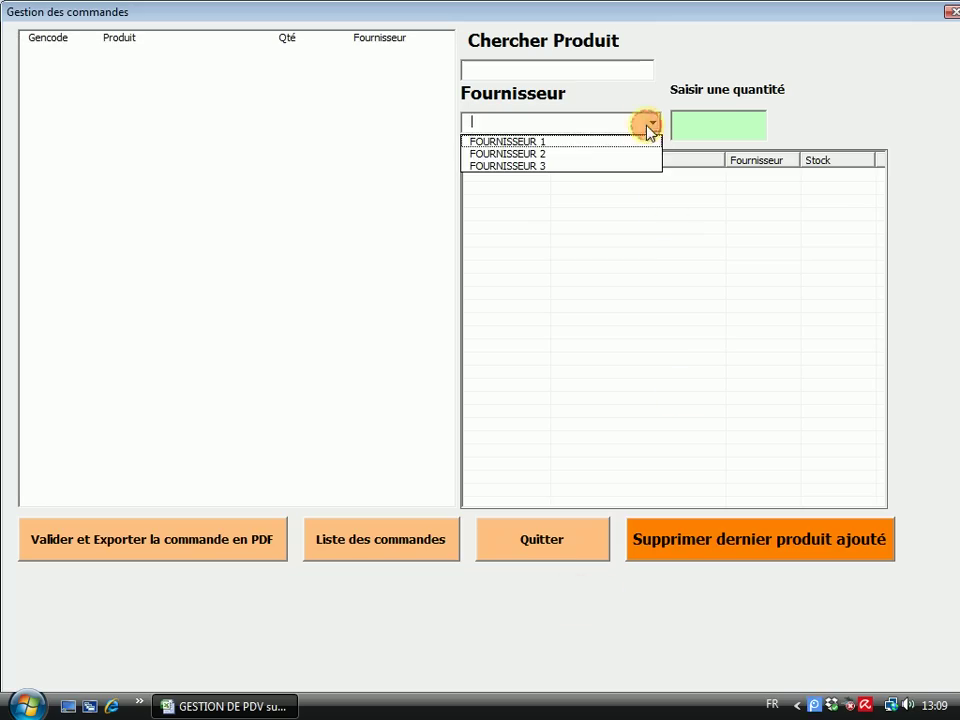
left_click(545, 142)
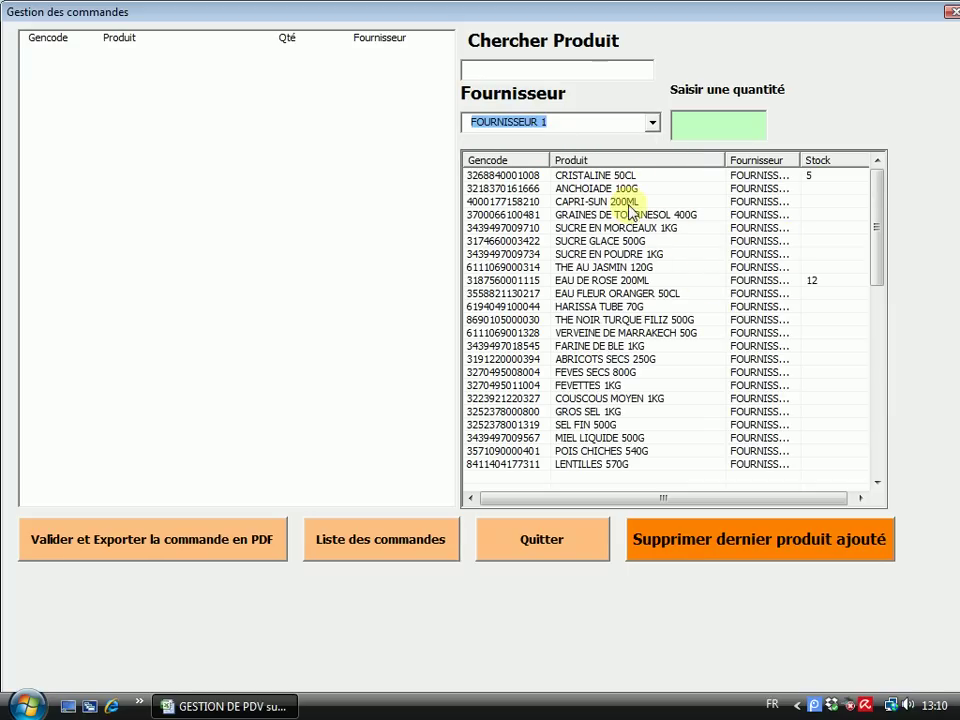
left_click(650, 122)
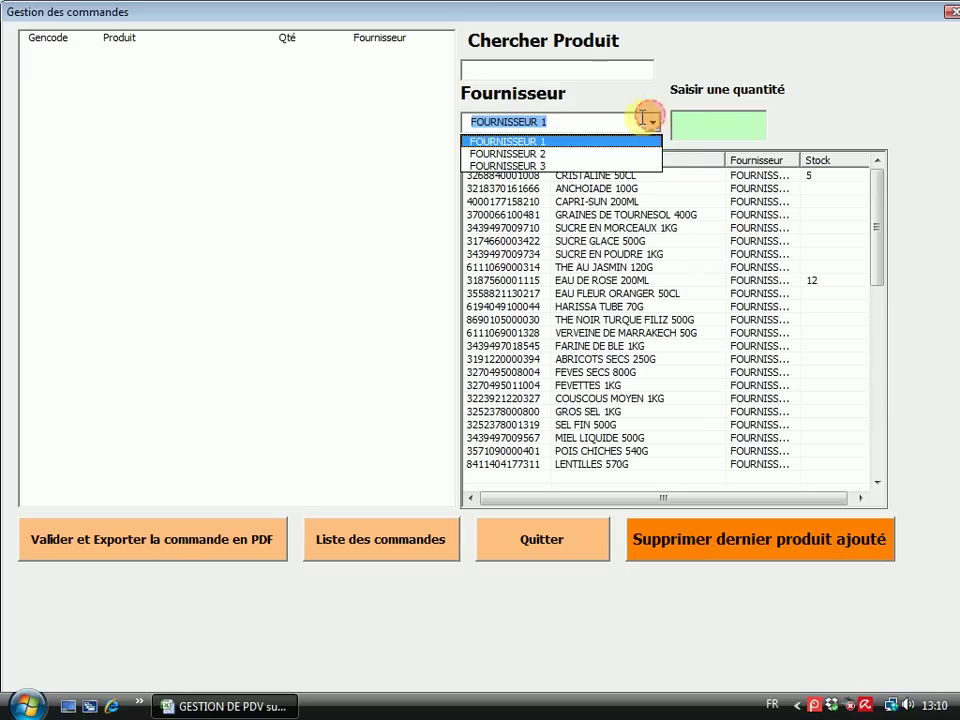
left_click(542, 154)
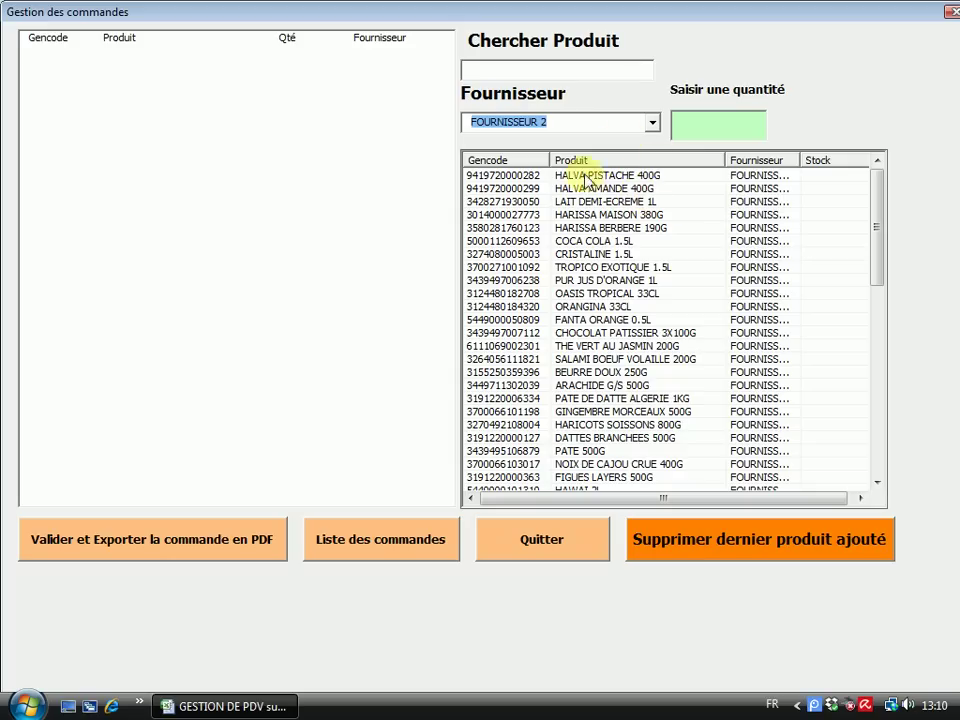
left_click(651, 122)
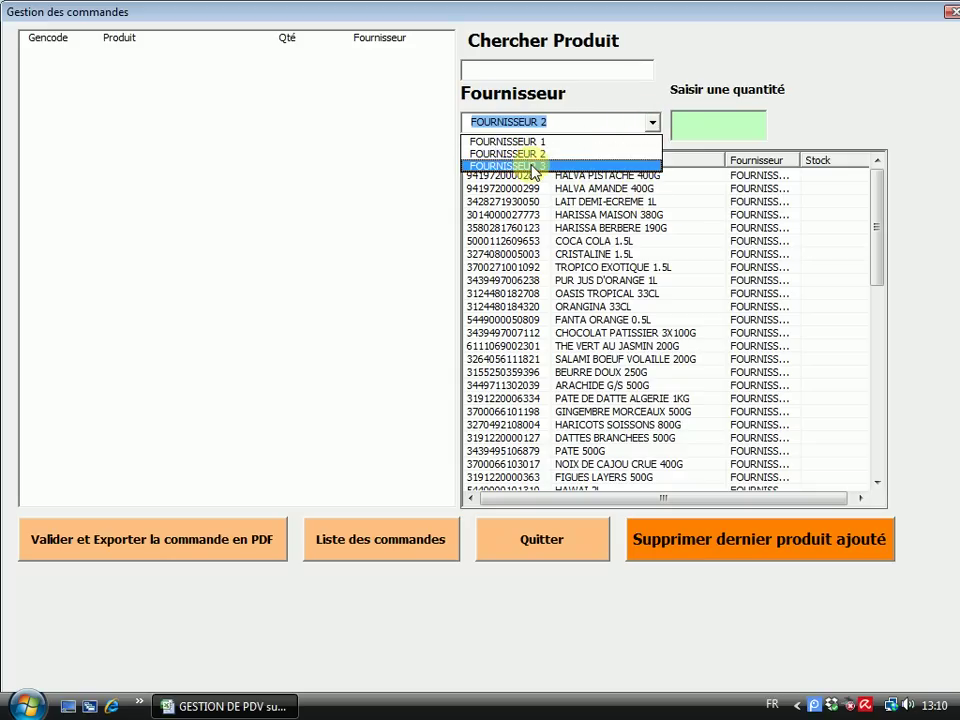
left_click(533, 166)
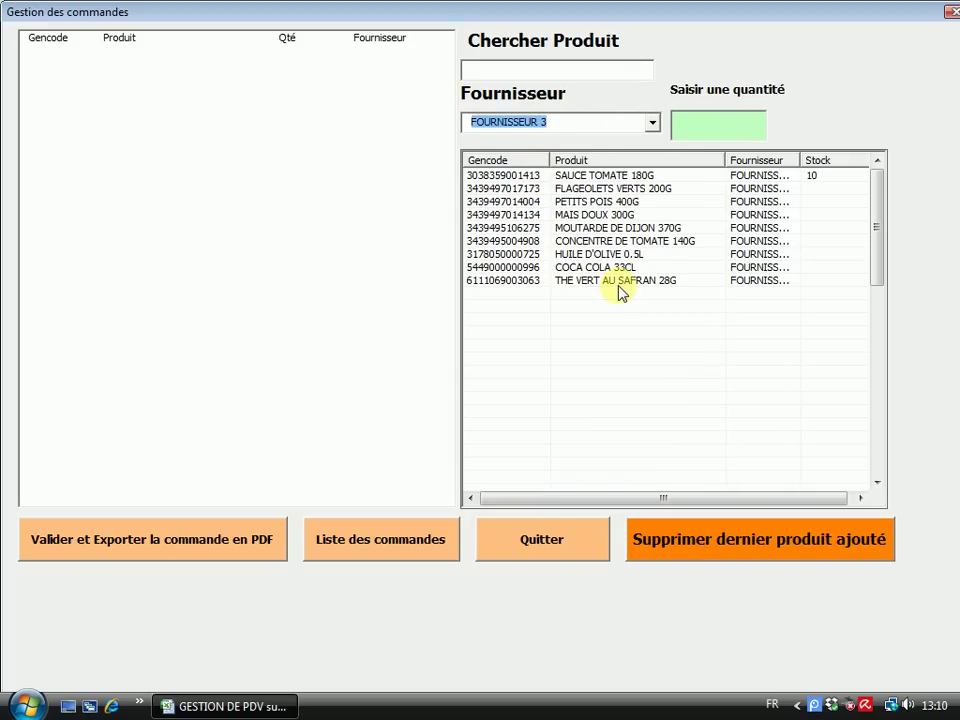
Order PETITS POIS 400G ×20, HUILE D'OLIVE 0.5L ×15, THE VERT AU SAFRAN 28G ×10, COCA COLA 33CL ×40 and export to PDF
left_click(703, 125)
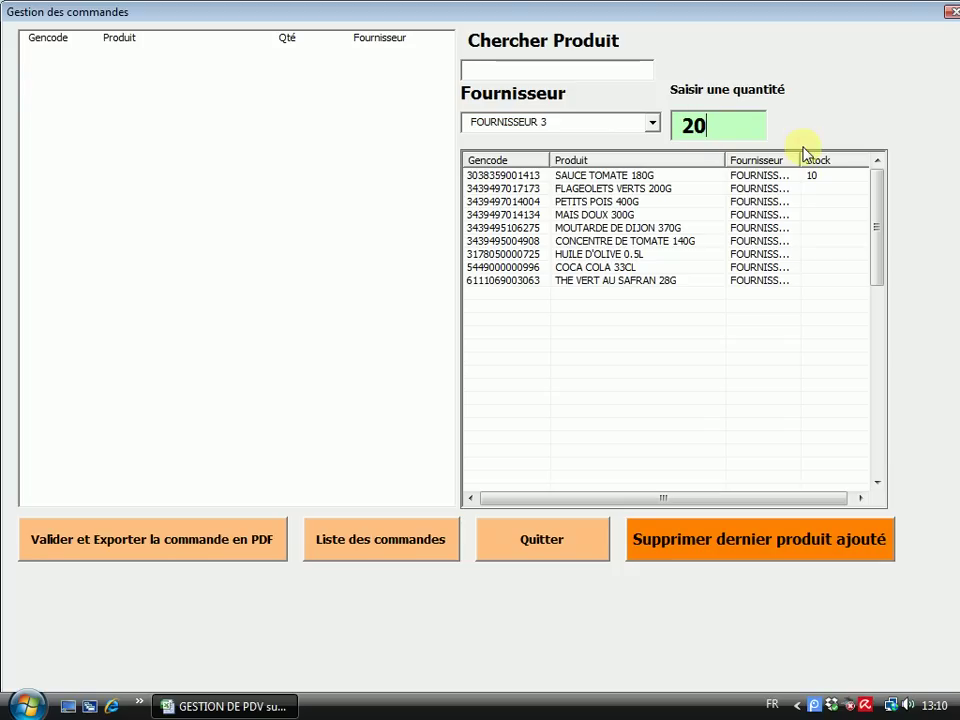
left_click(626, 202)
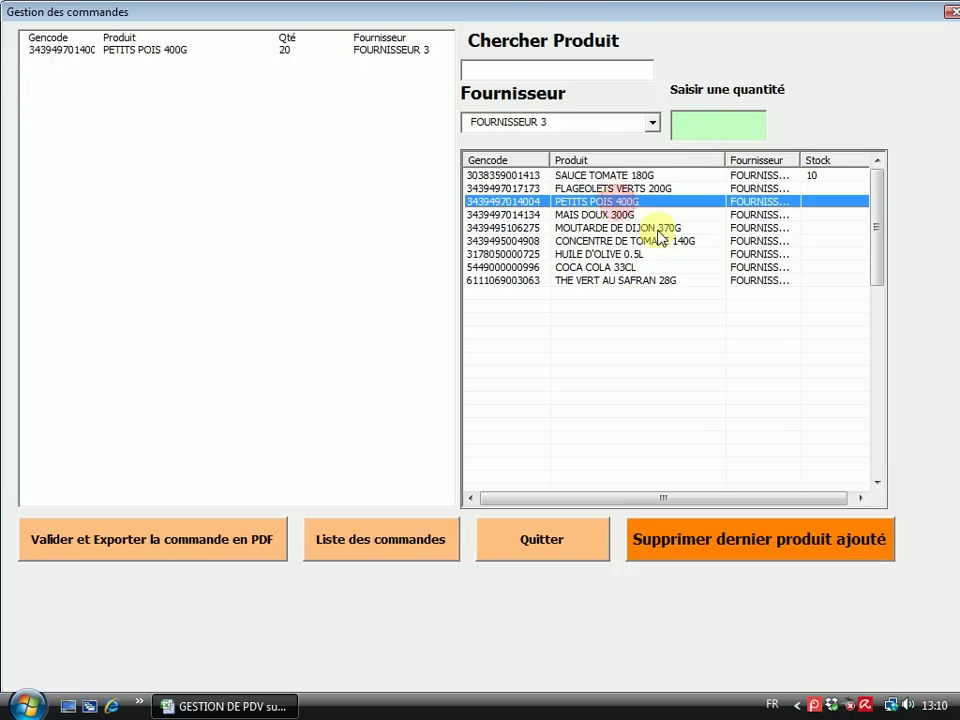
left_click(736, 134)
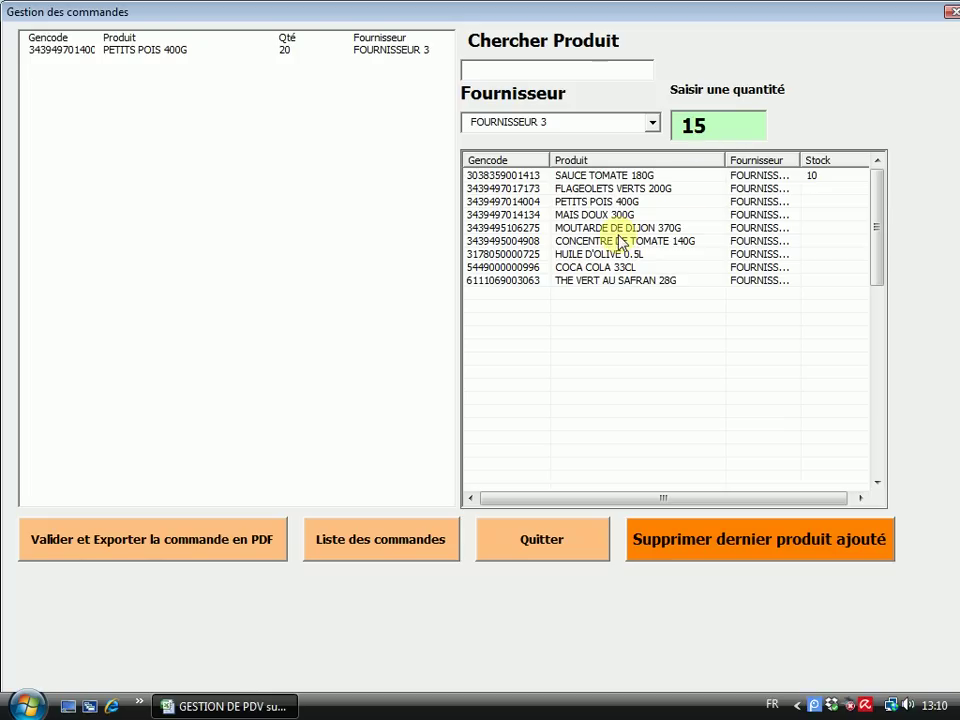
left_click(572, 254)
left_click(687, 128)
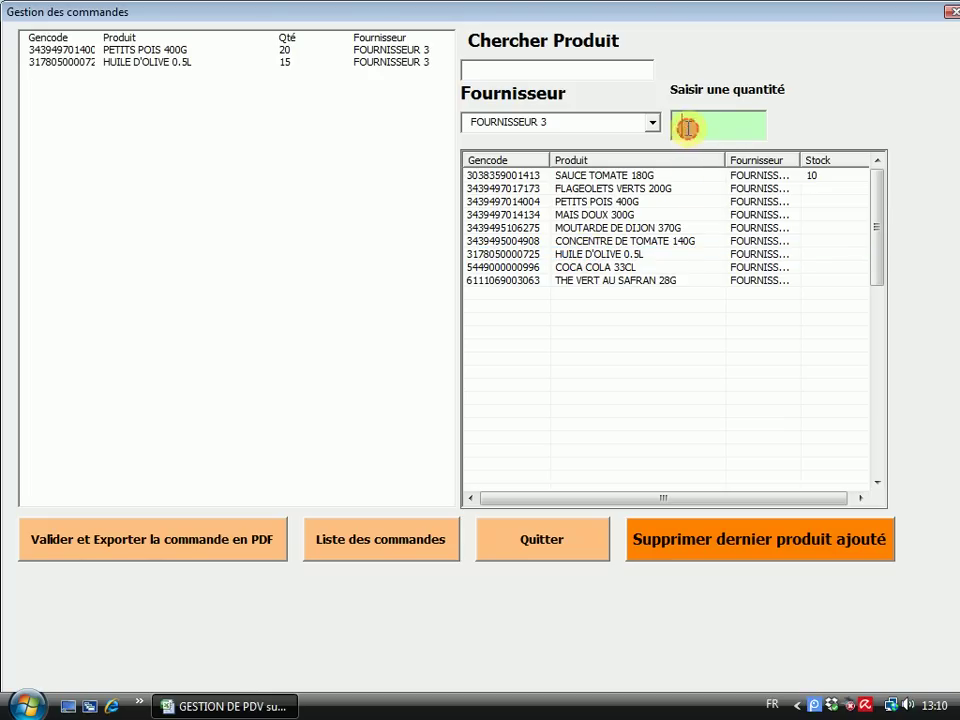
type("10")
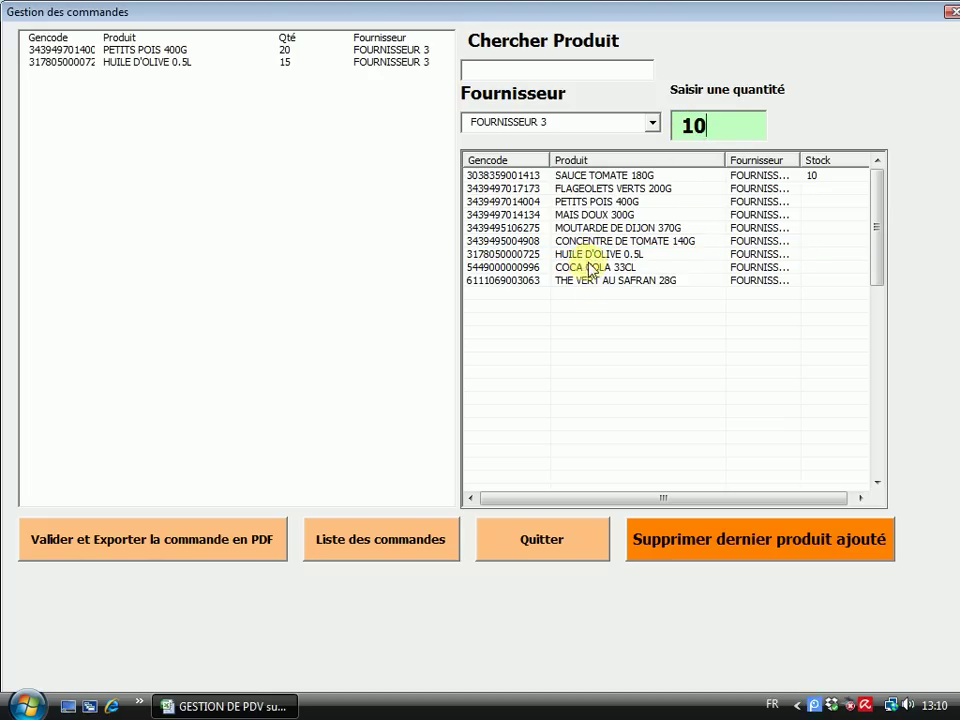
left_click(597, 281)
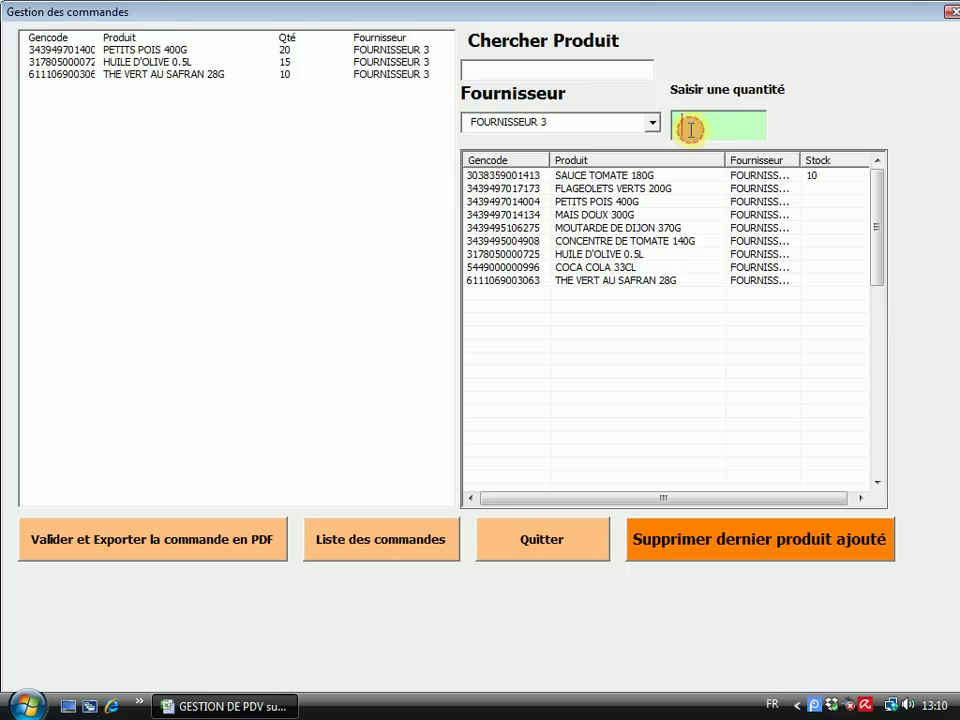
type("40")
left_click(597, 267)
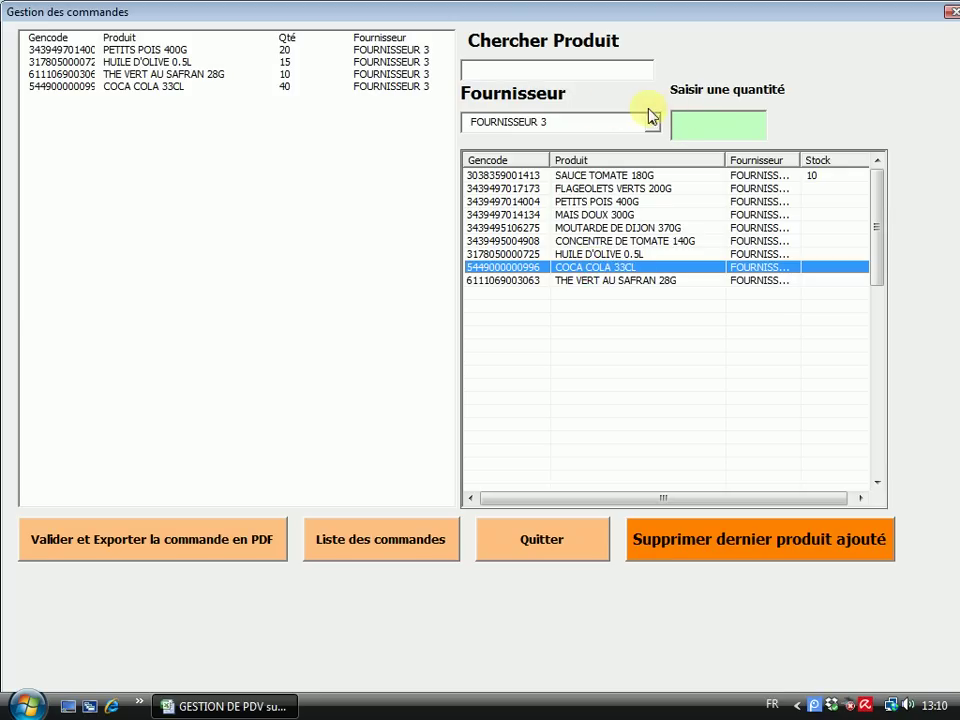
left_click(88, 555)
Save the order PDF into the Commandes folder, then close Commande N° 1 in Adobe Reader
left_click(432, 393)
left_click(525, 636)
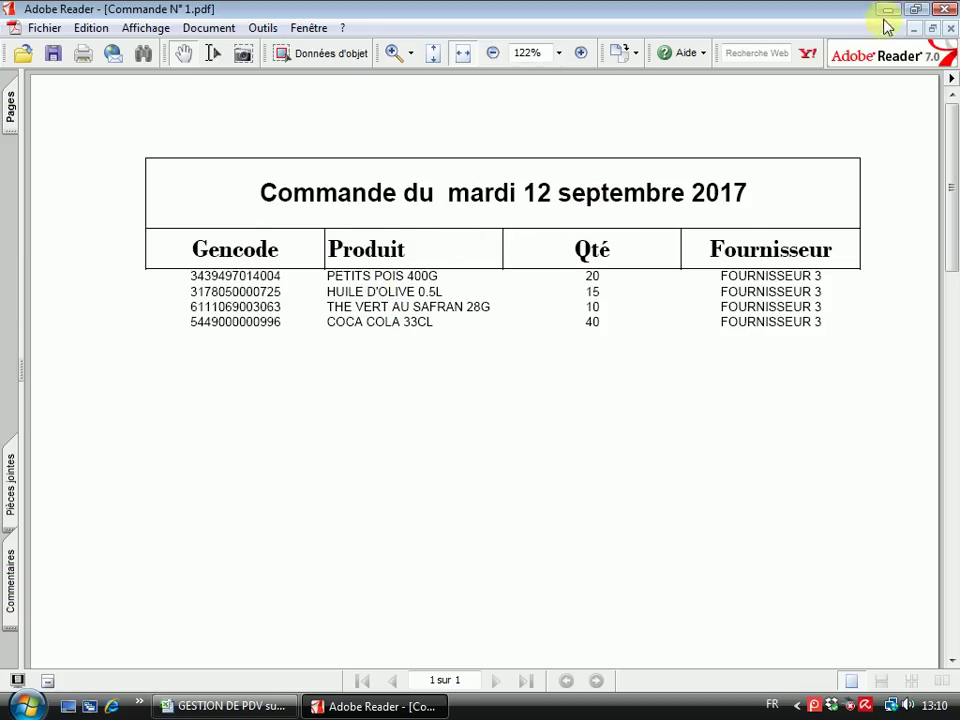
left_click(944, 10)
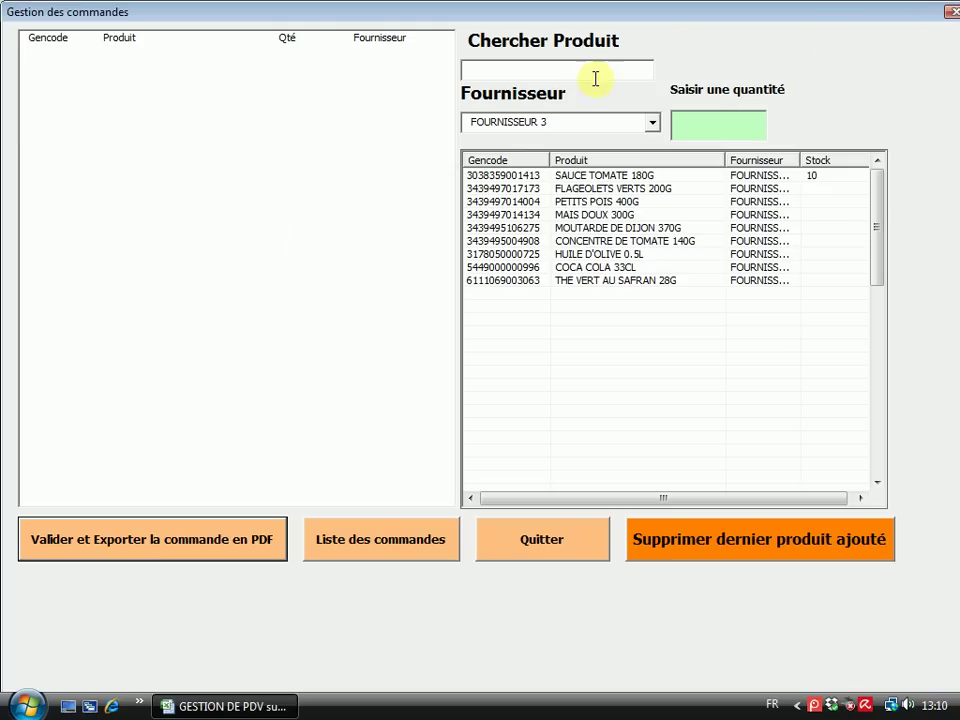
Select FOURNISSEUR 1 and add CRISTALINE 50CL ×15 and CAPRI-SUN 200ML ×20 to the order
left_click(655, 126)
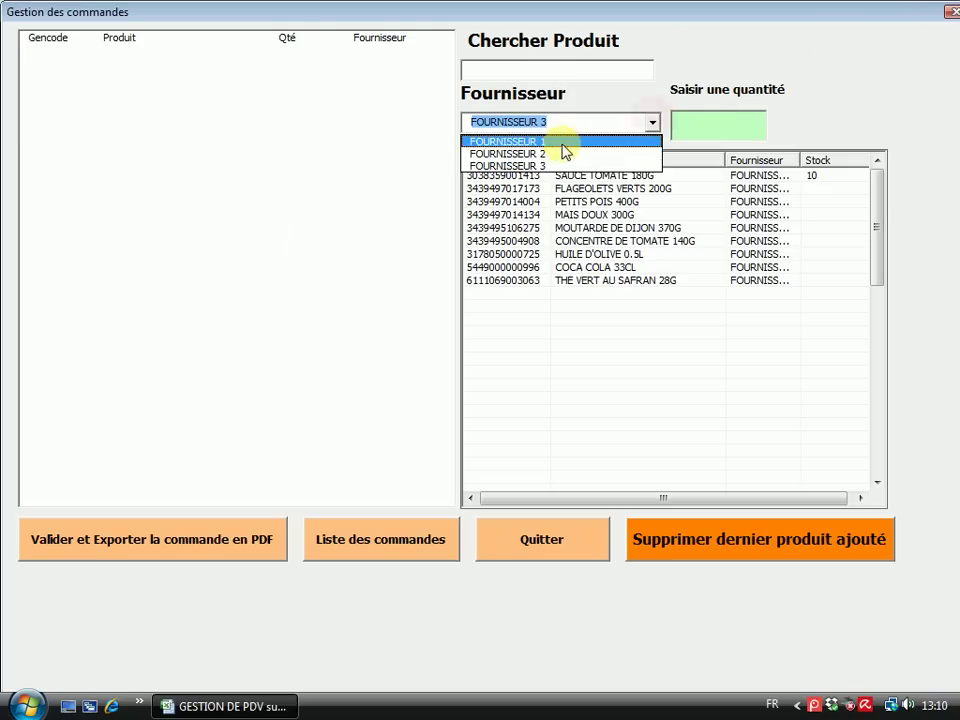
left_click(553, 141)
left_click(681, 122)
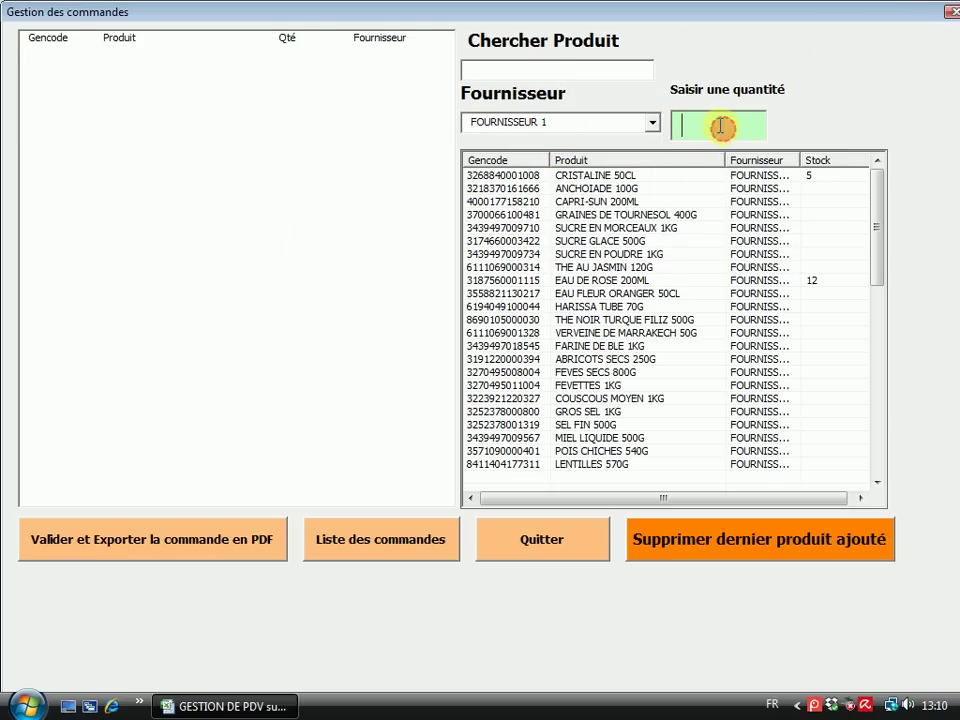
type("5")
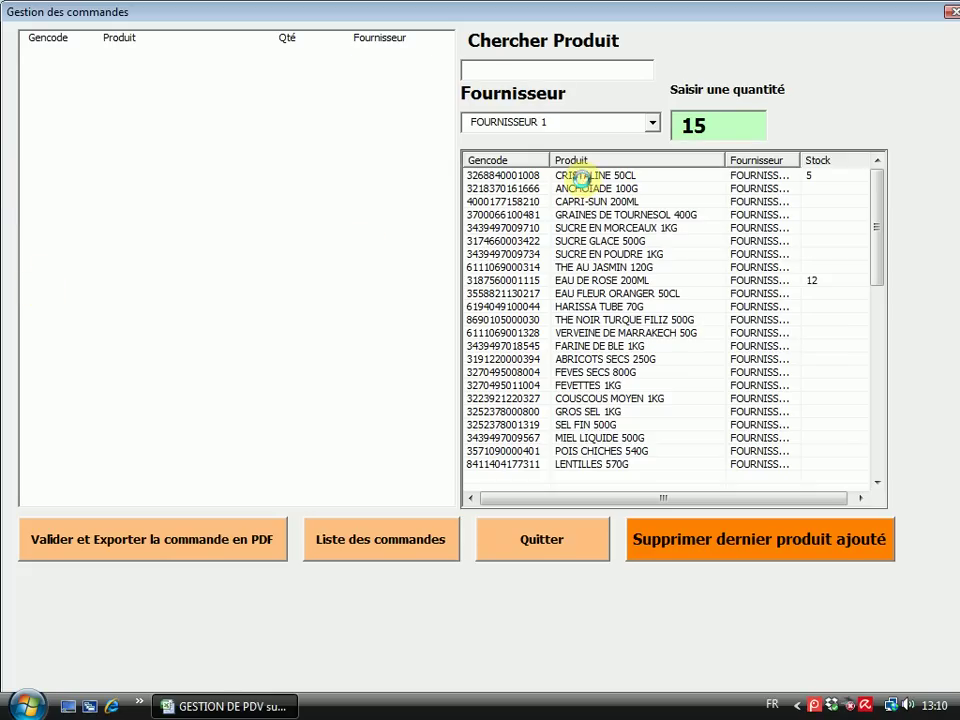
double_click(581, 178)
left_click(690, 132)
type("20")
double_click(577, 201)
Add SUCRE GLACE 500G ×25 and THE AU JASMIN 120G ×10, then validate and export the order to PDF
left_click(698, 128)
type("25")
double_click(611, 241)
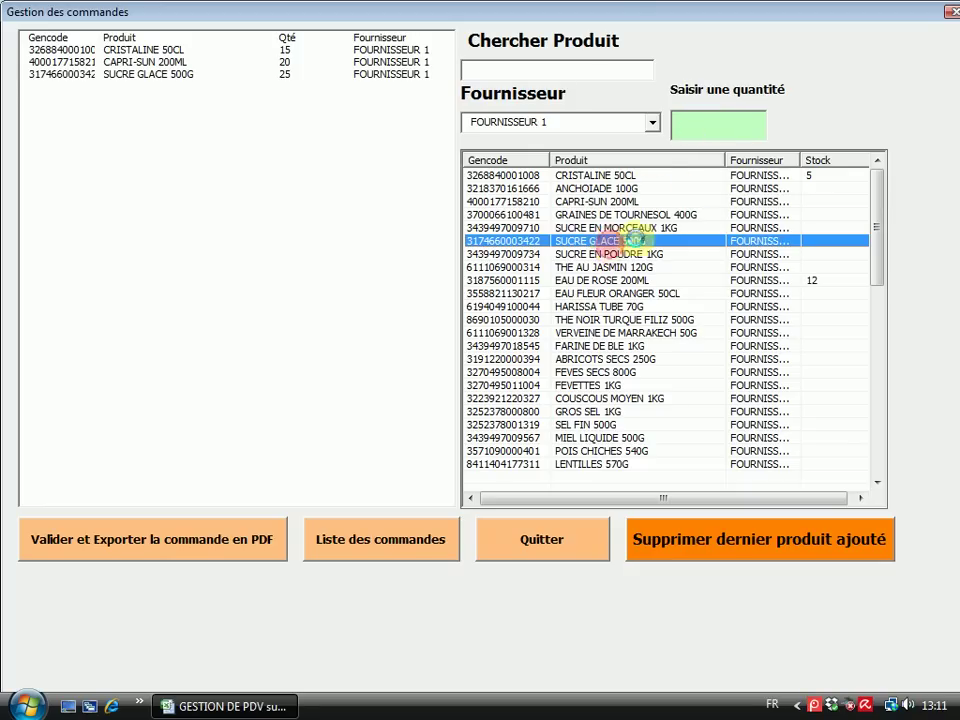
left_click(689, 135)
type("1")
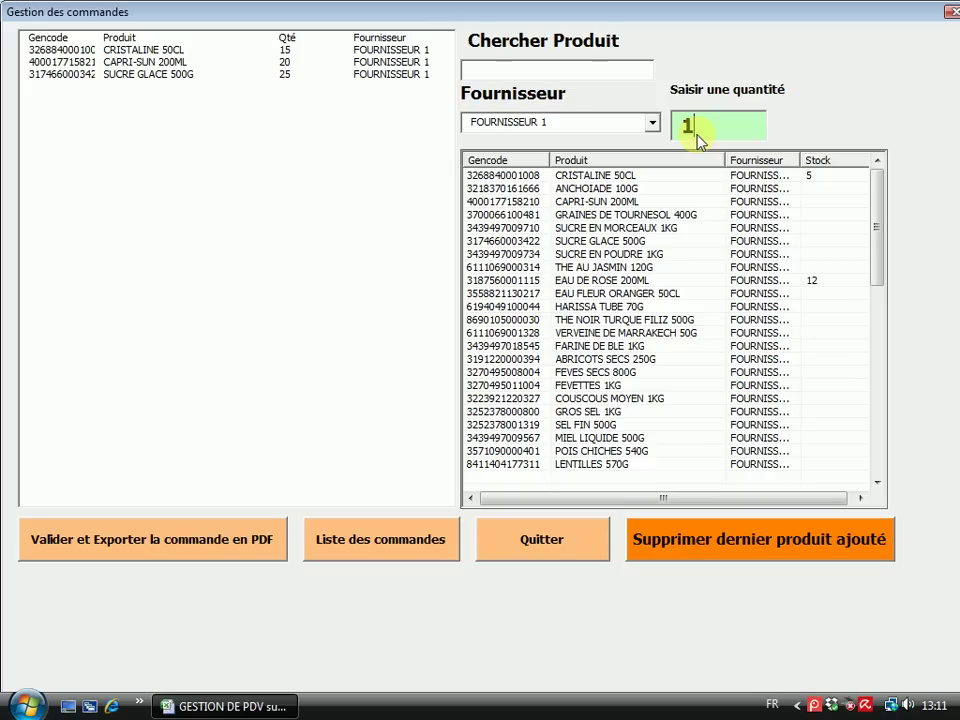
type("0")
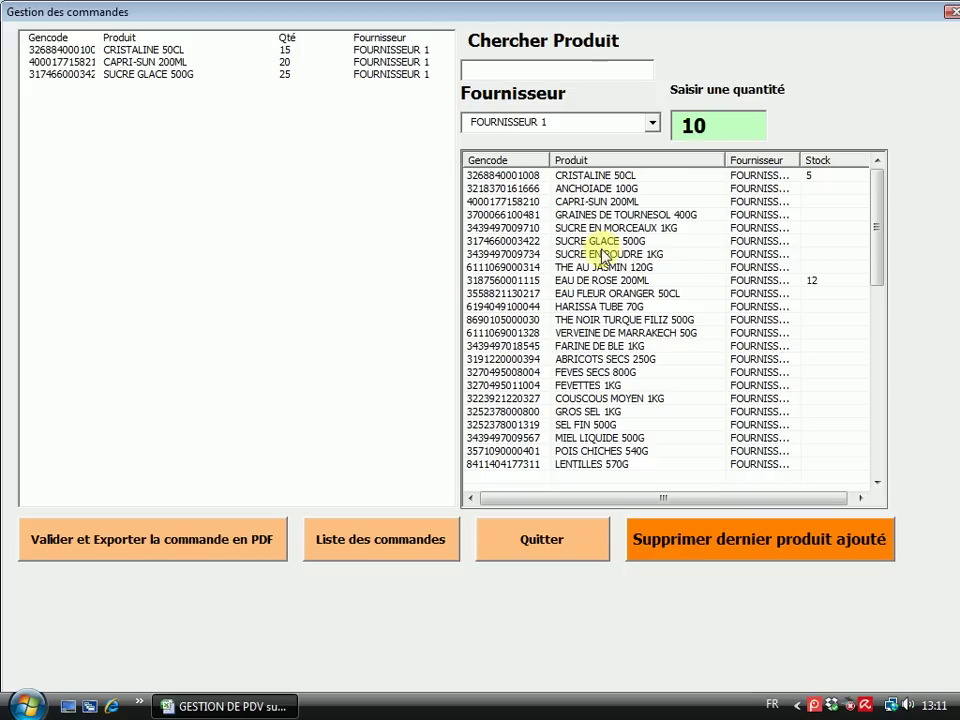
double_click(590, 267)
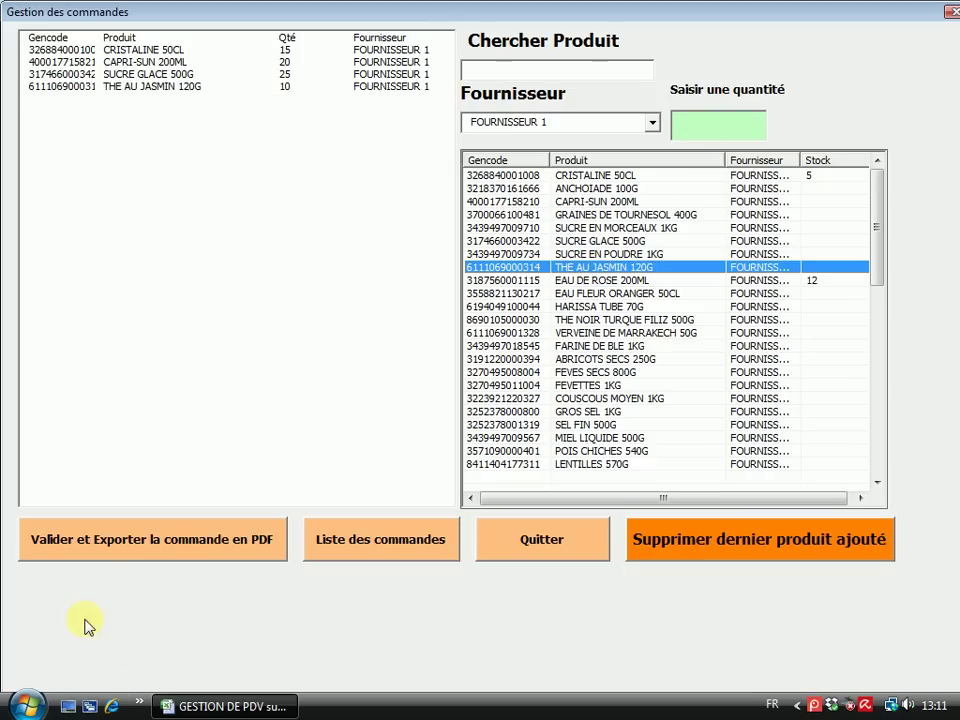
left_click(86, 540)
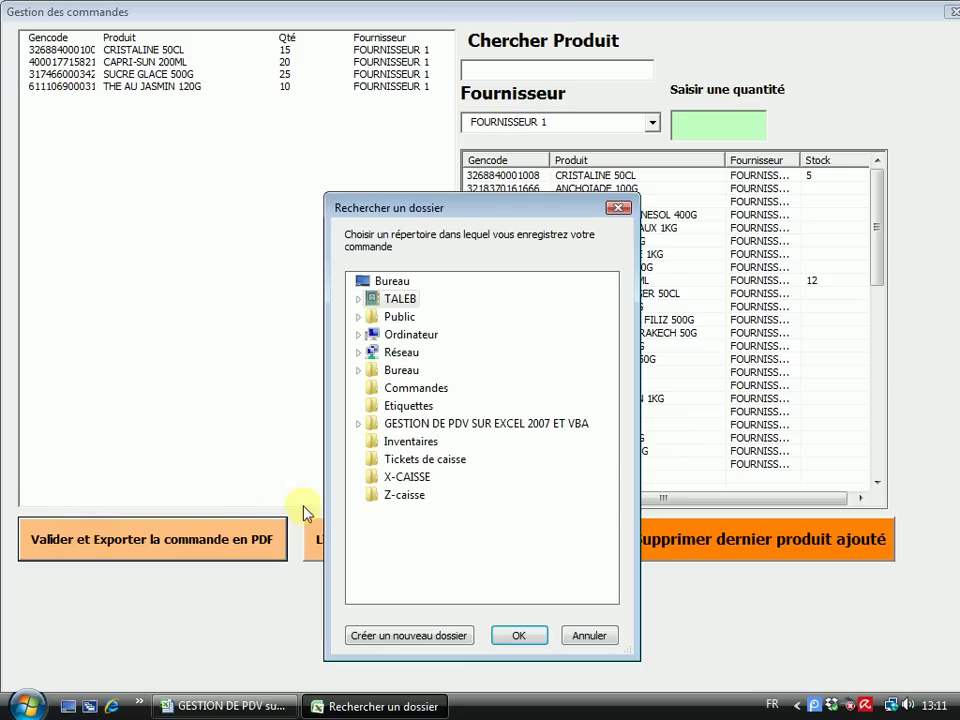
Save order N° 2 as a PDF in the Commandes folder, view it, then close Adobe Reader
left_click(428, 389)
left_click(520, 636)
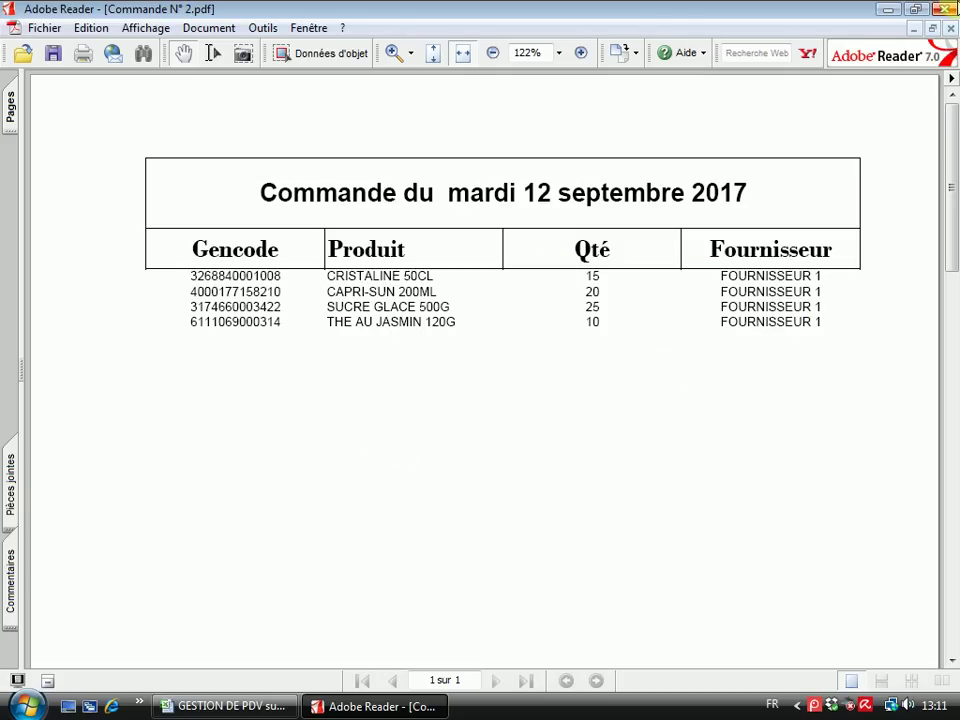
left_click(945, 10)
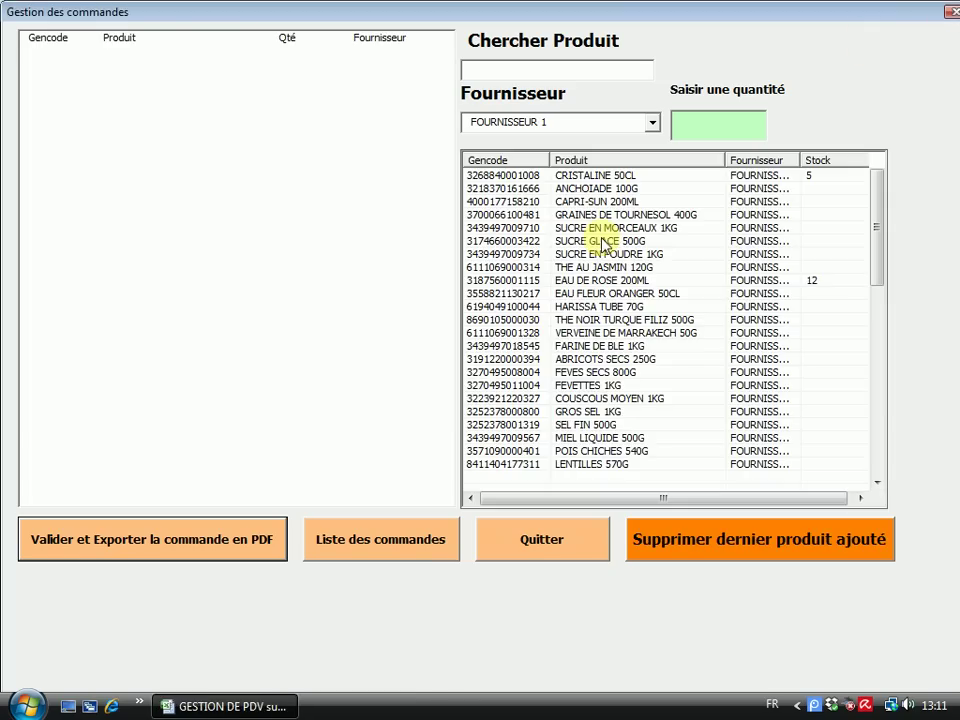
Open the saved orders list and view the product lines of orders 1 and 2
left_click(362, 546)
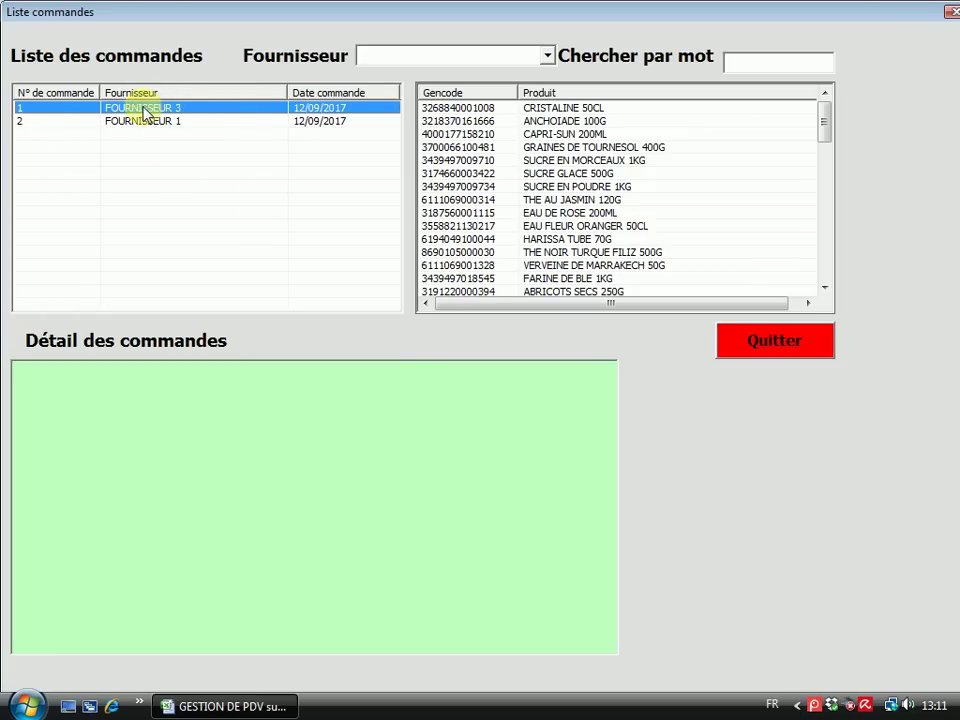
left_click(136, 109)
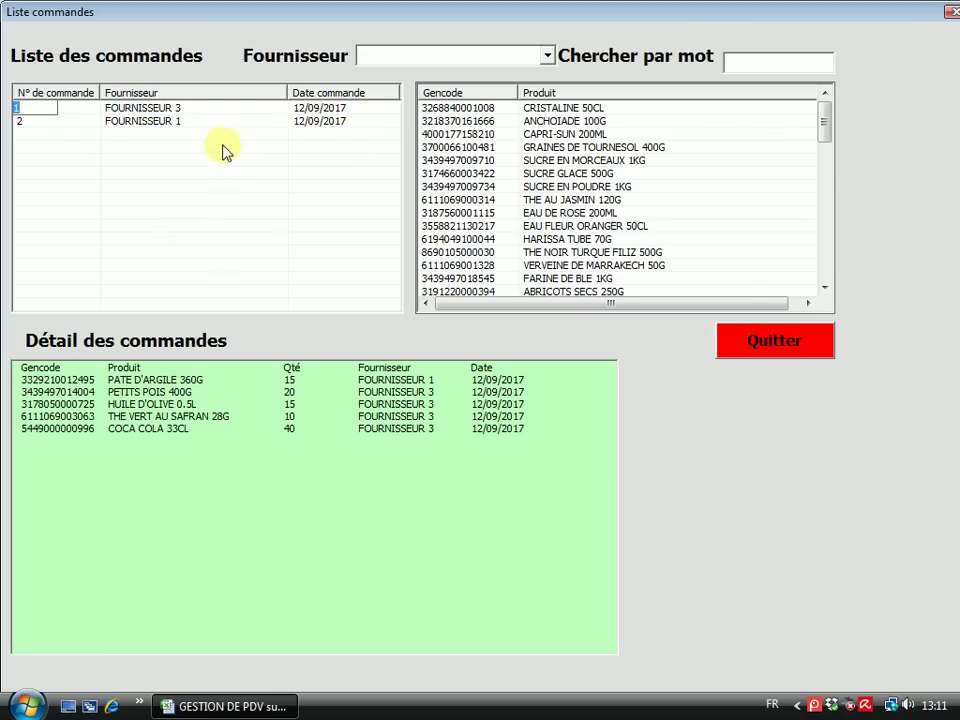
left_click(141, 121)
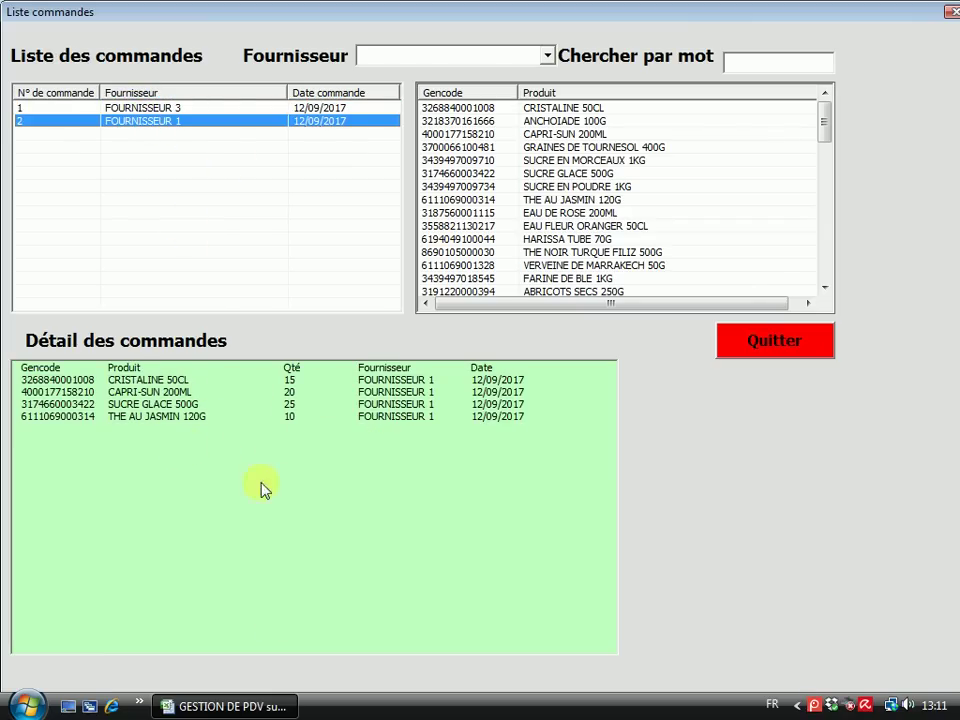
Filter the orders by FOURNISSEUR 1, 2 and 3 in turn, ending on FOURNISSEUR 1
left_click(551, 58)
left_click(474, 80)
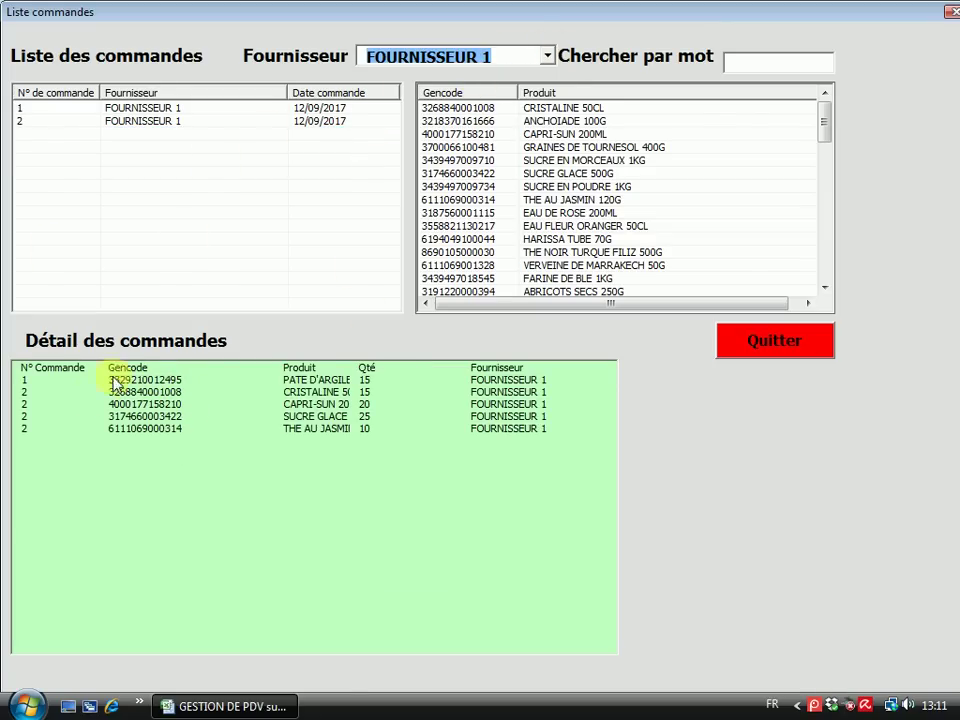
left_click(548, 56)
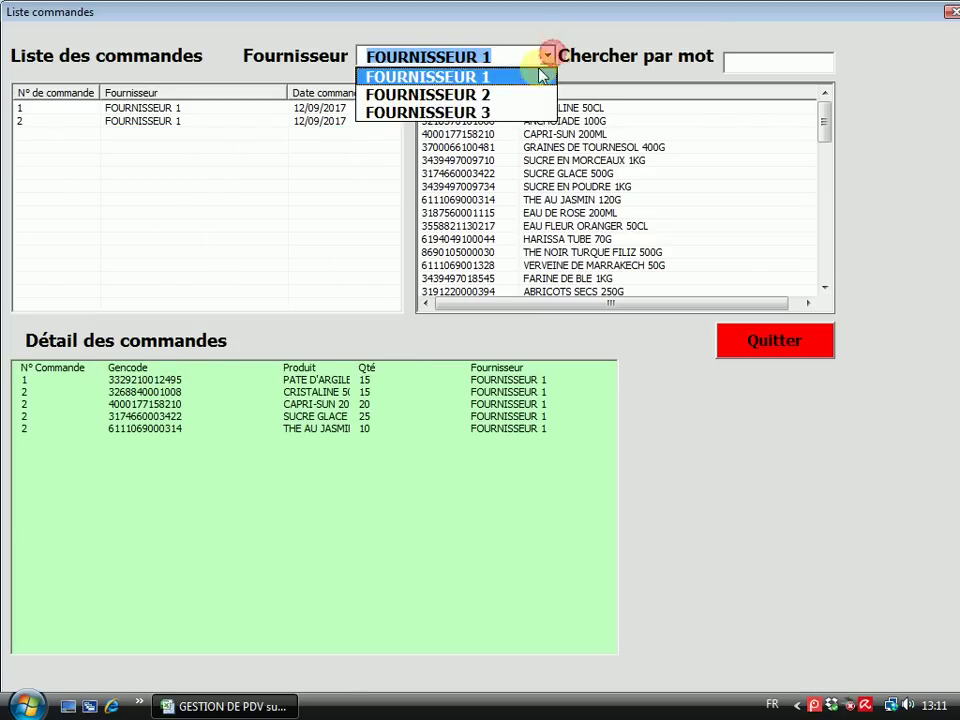
left_click(497, 97)
left_click(550, 57)
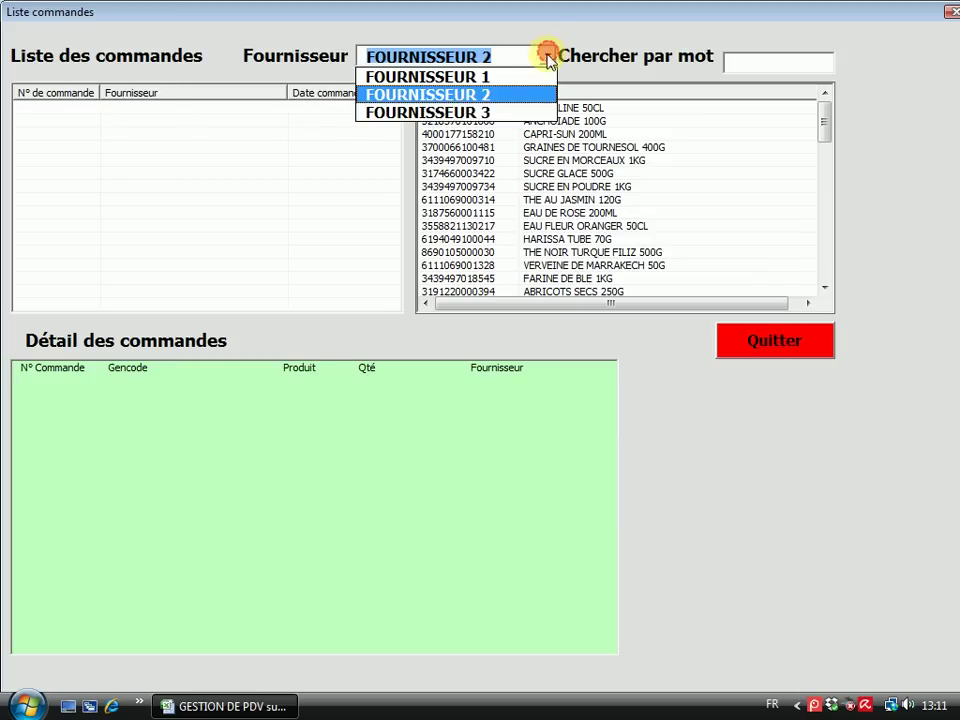
left_click(481, 112)
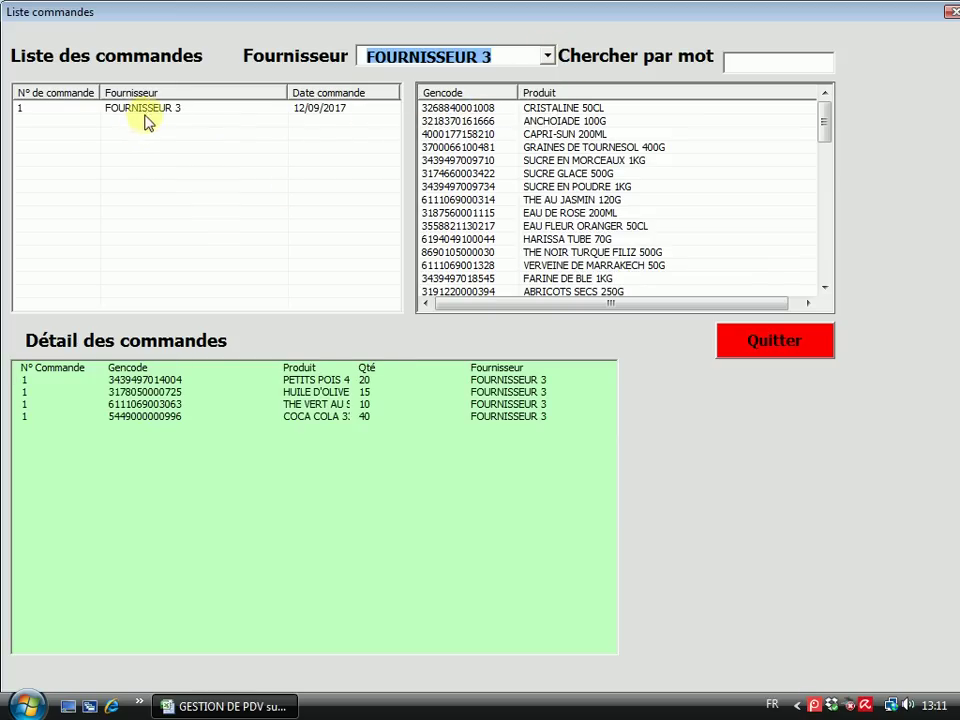
left_click(548, 56)
left_click(484, 79)
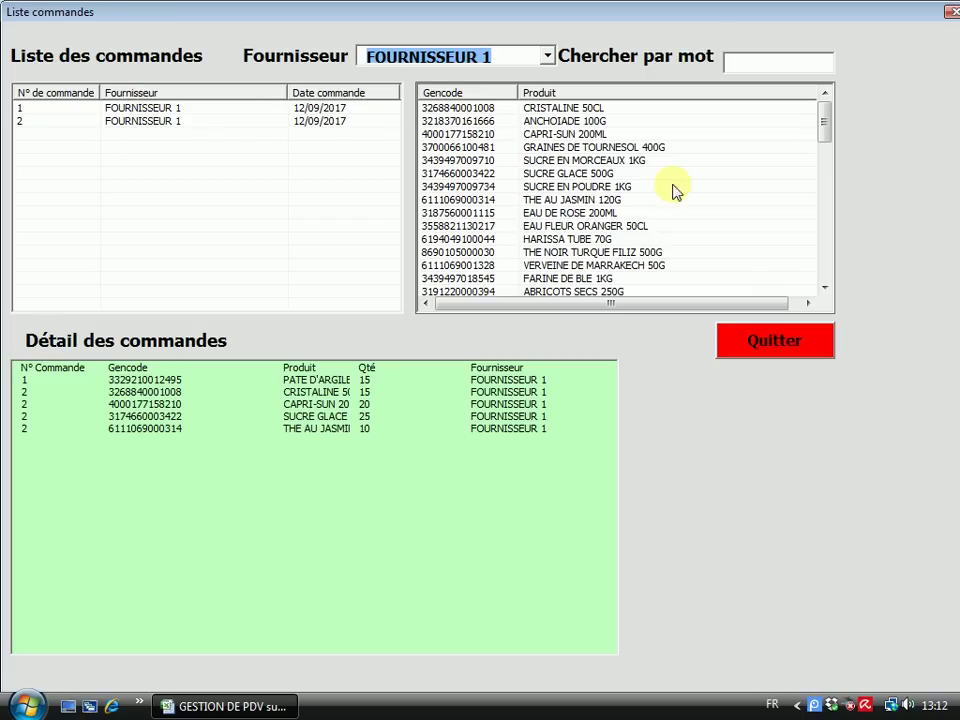
Filter to FOURNISSEUR 2 and look up orders for CRISTALINE, ANCHOIADE, CAPRI-SUN, SUCRE GLACE and others, then close the list
left_click(547, 56)
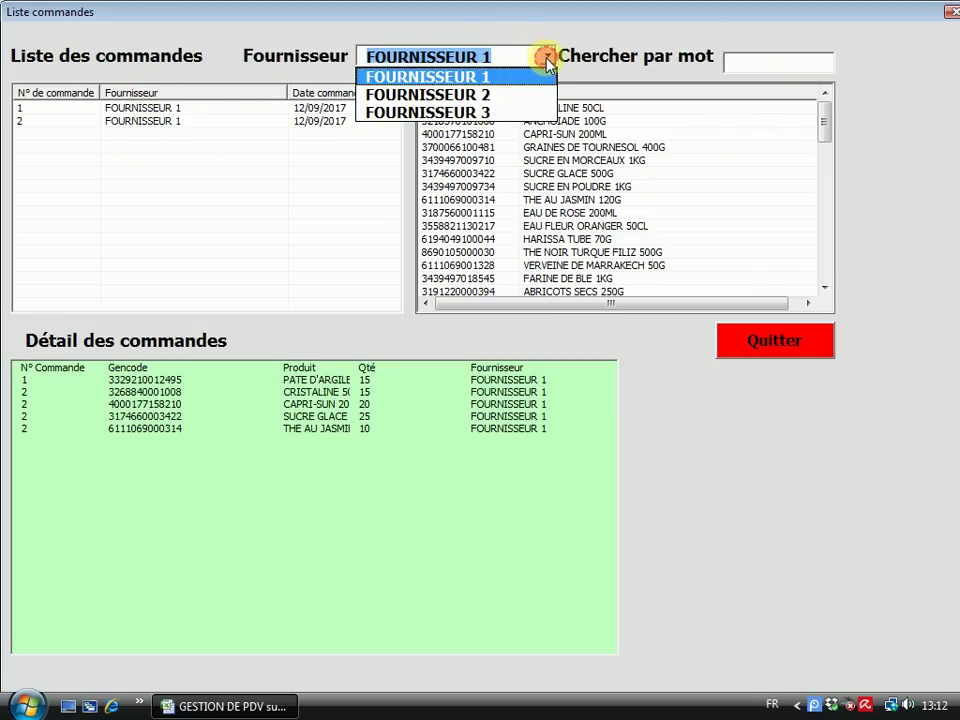
left_click(486, 104)
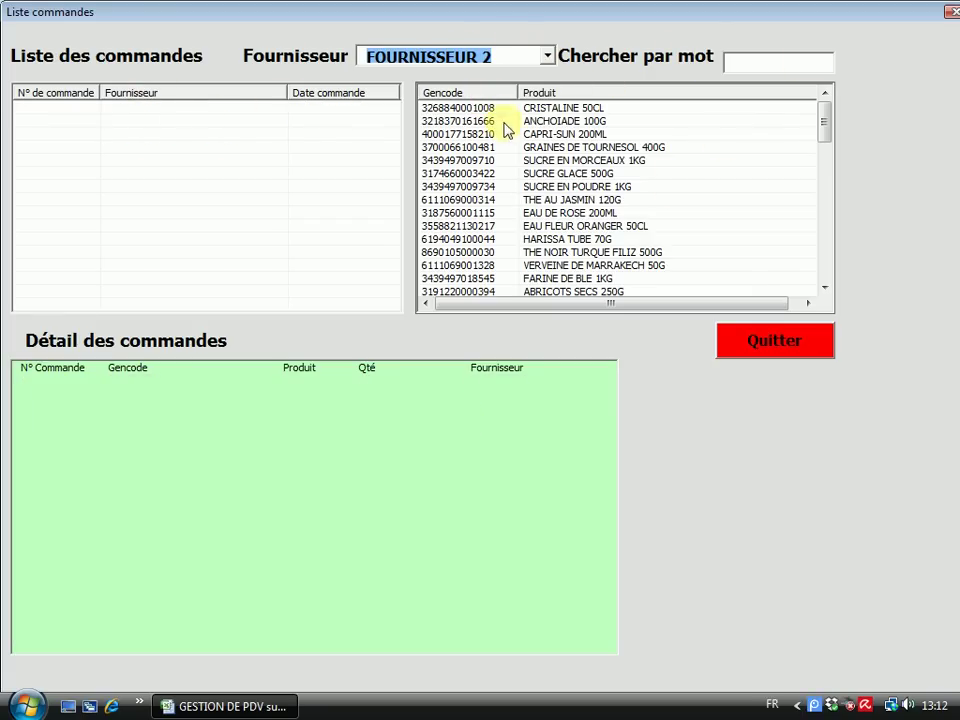
left_click(450, 107)
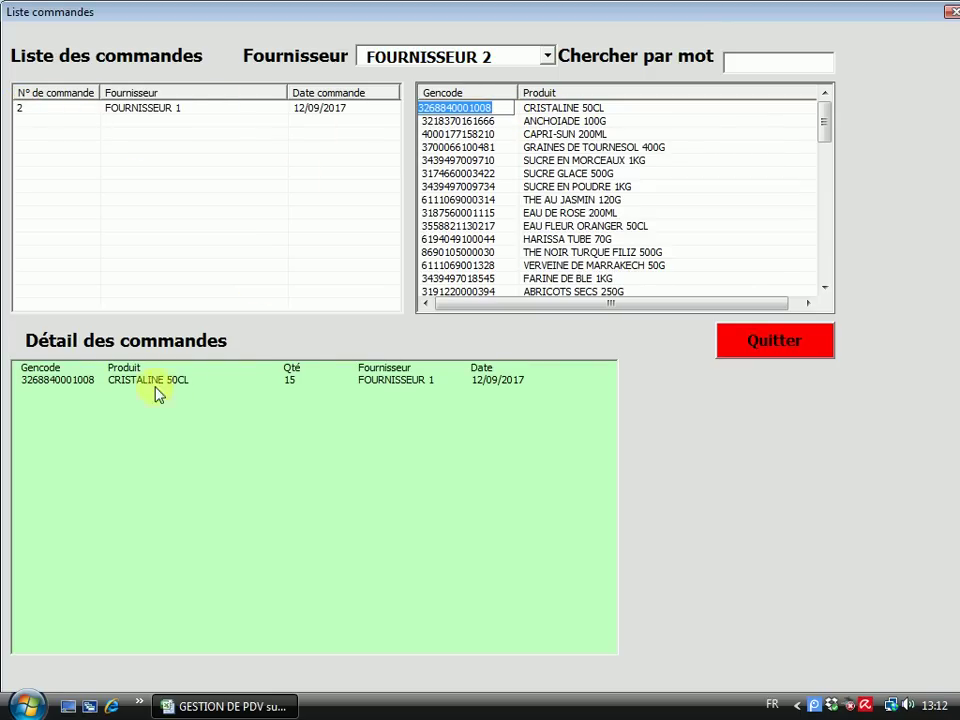
left_click(559, 121)
left_click(566, 134)
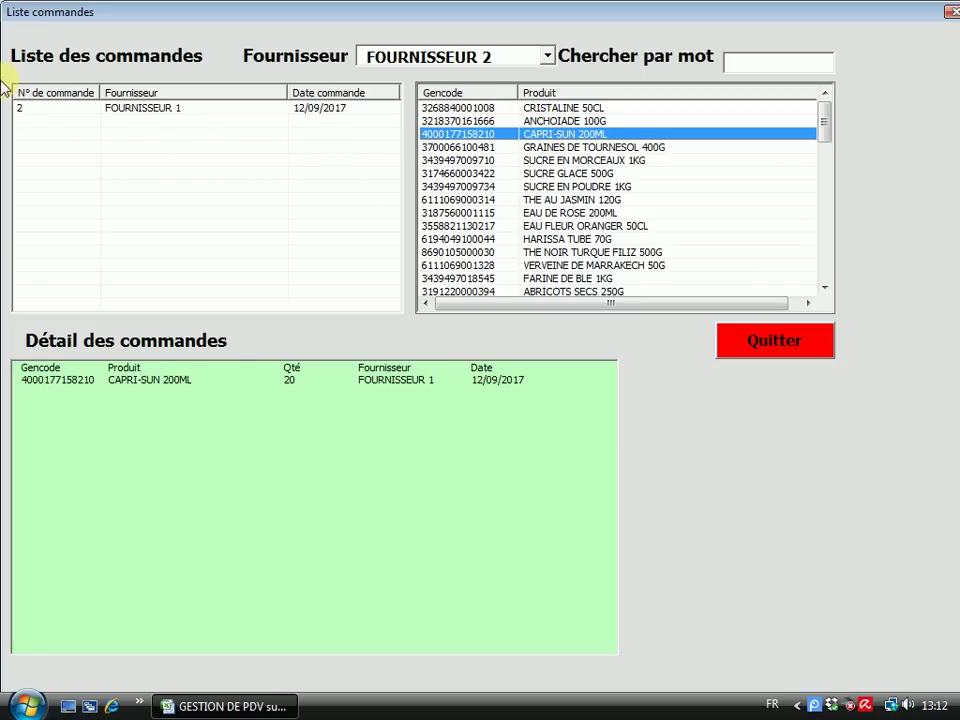
left_click(564, 147)
left_click(566, 161)
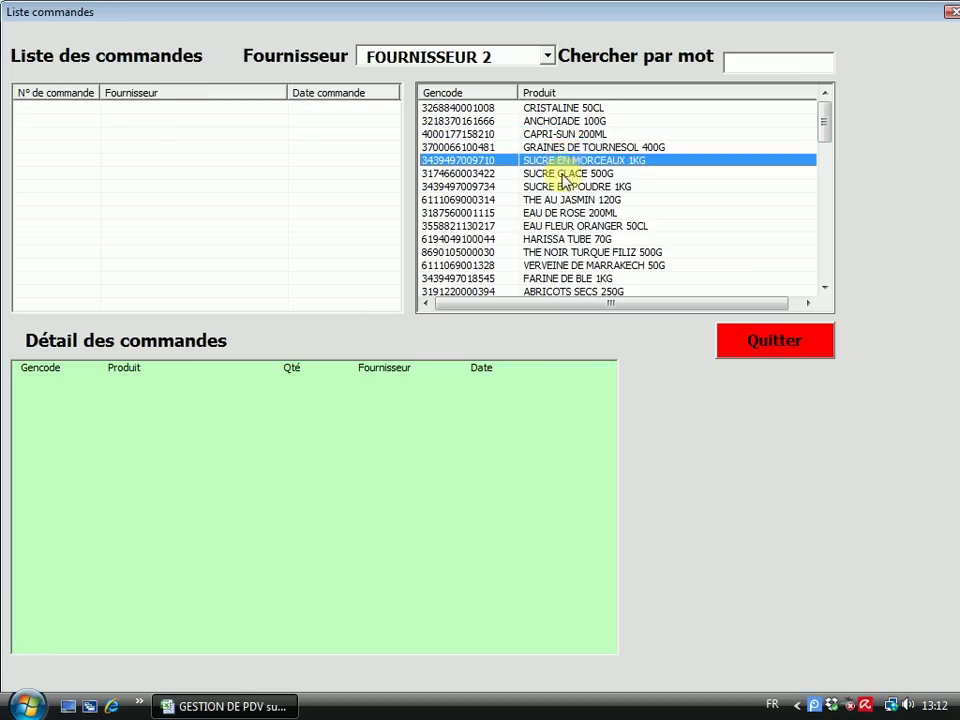
left_click(575, 173)
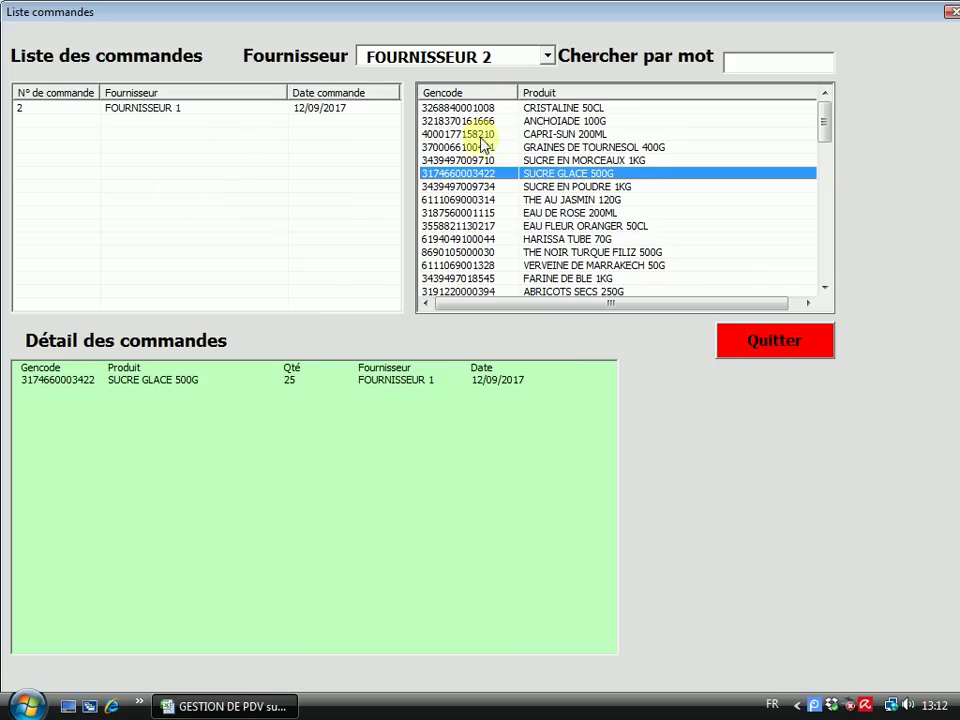
left_click(767, 345)
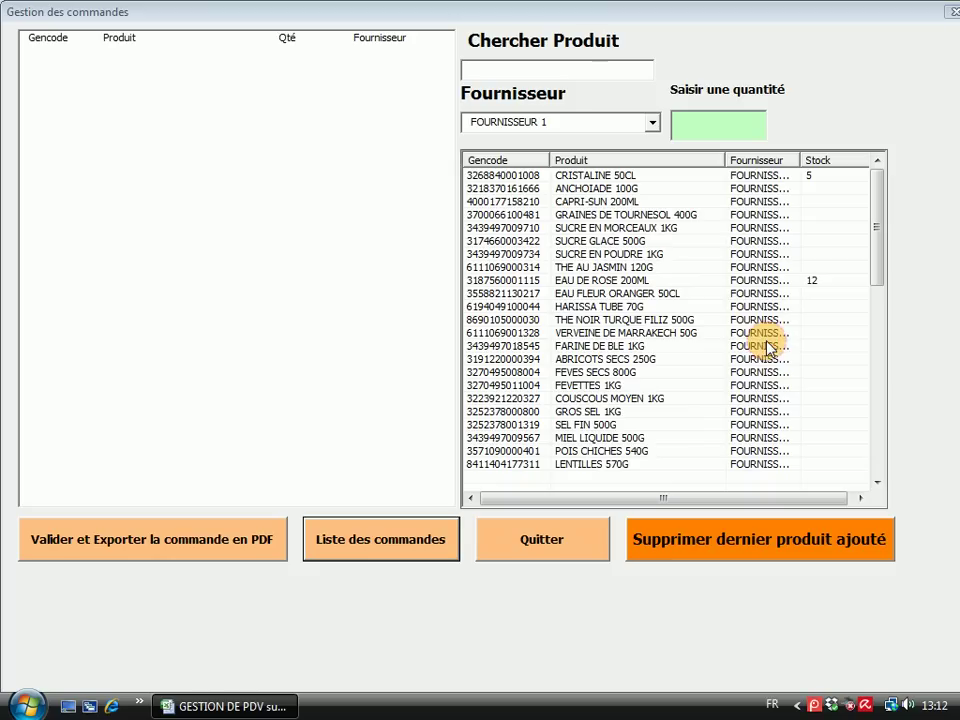
Open the goods reception form, enter delivery note BL1 and set the supplier to FOURNISSEUR 1
left_click(575, 542)
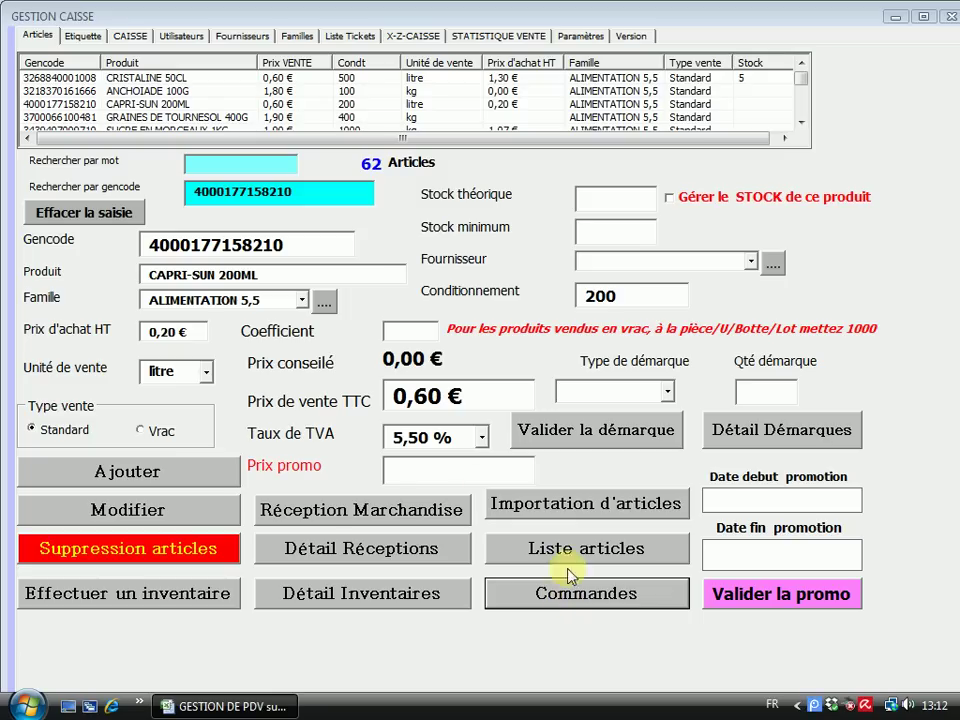
left_click(354, 513)
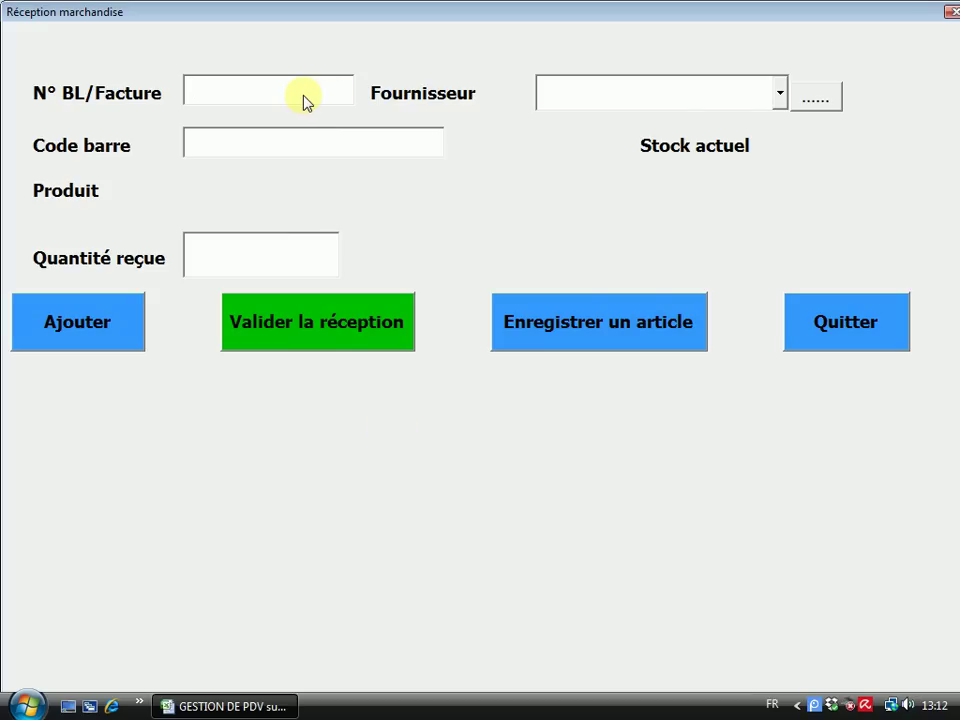
type("BL1")
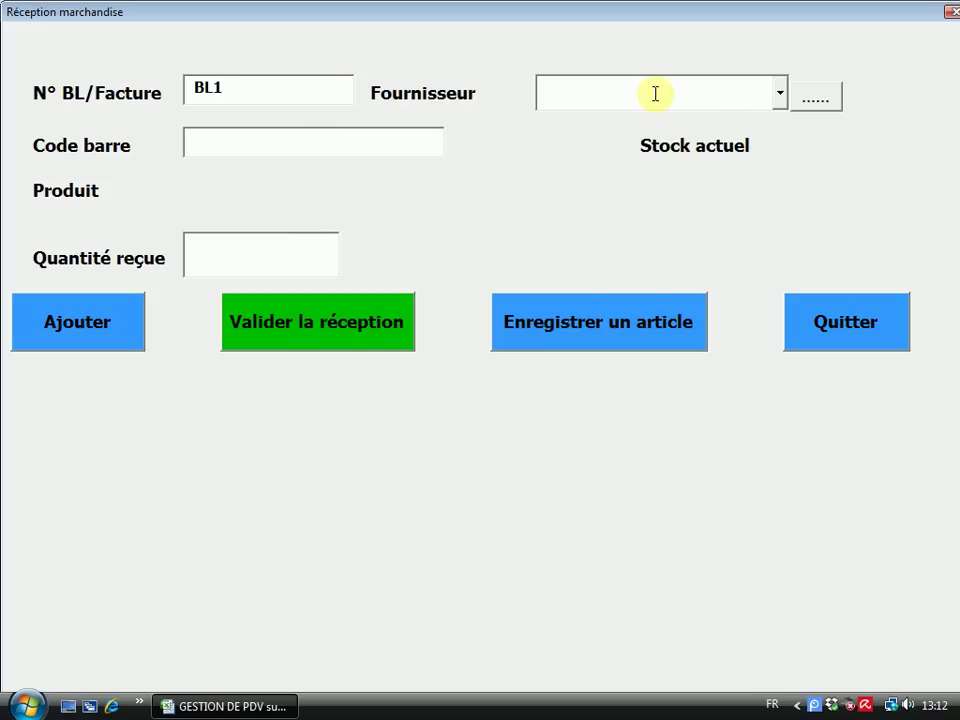
left_click(780, 93)
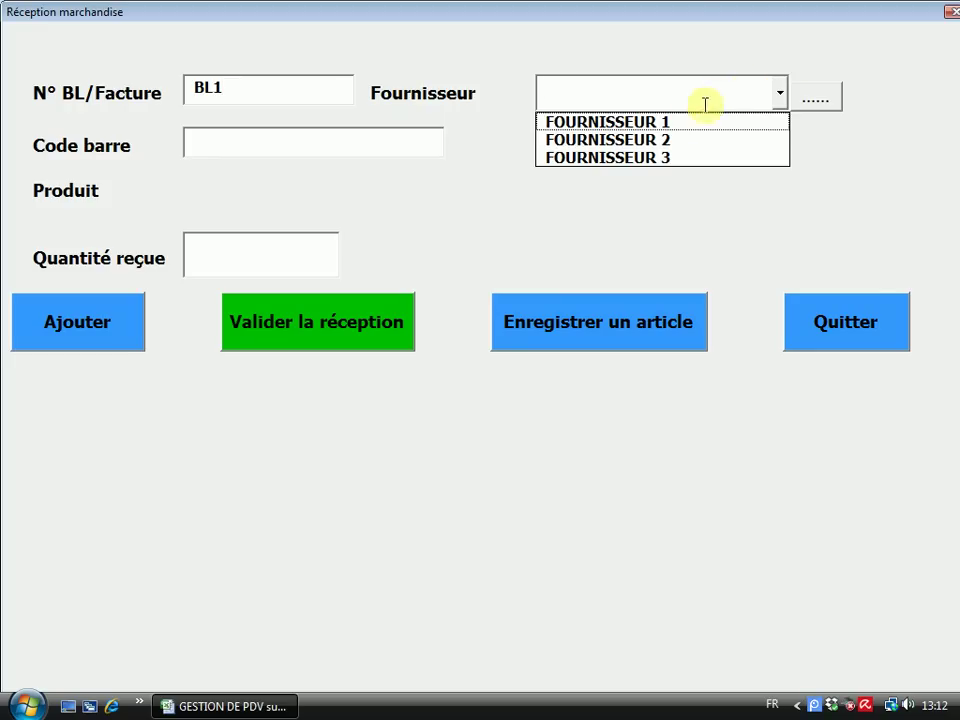
left_click(657, 158)
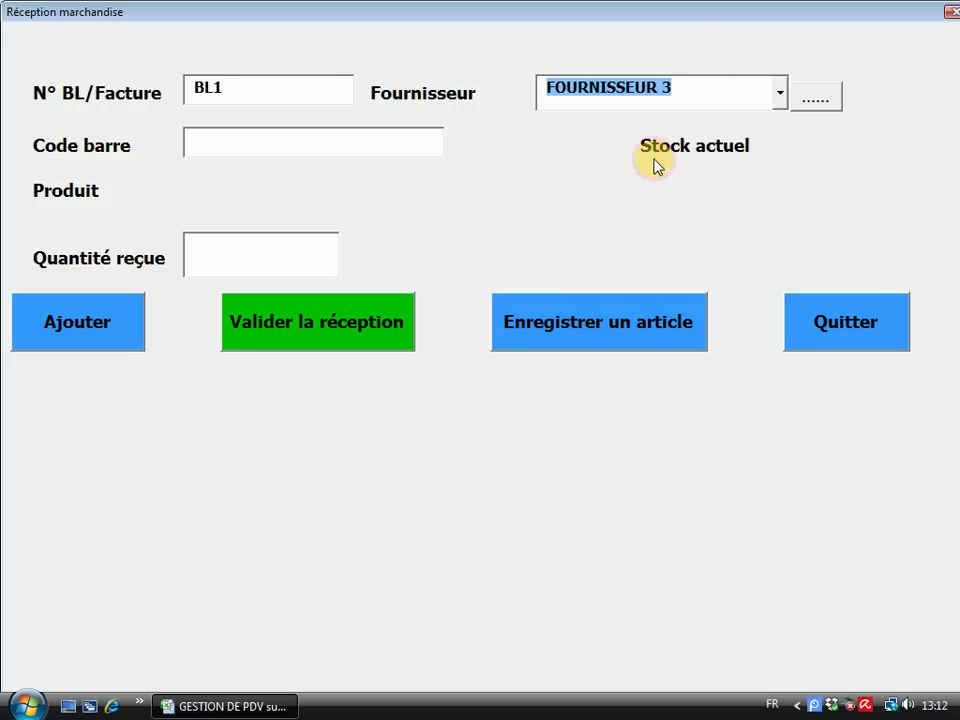
left_click(216, 138)
left_click_drag(336, 12, 335, 166)
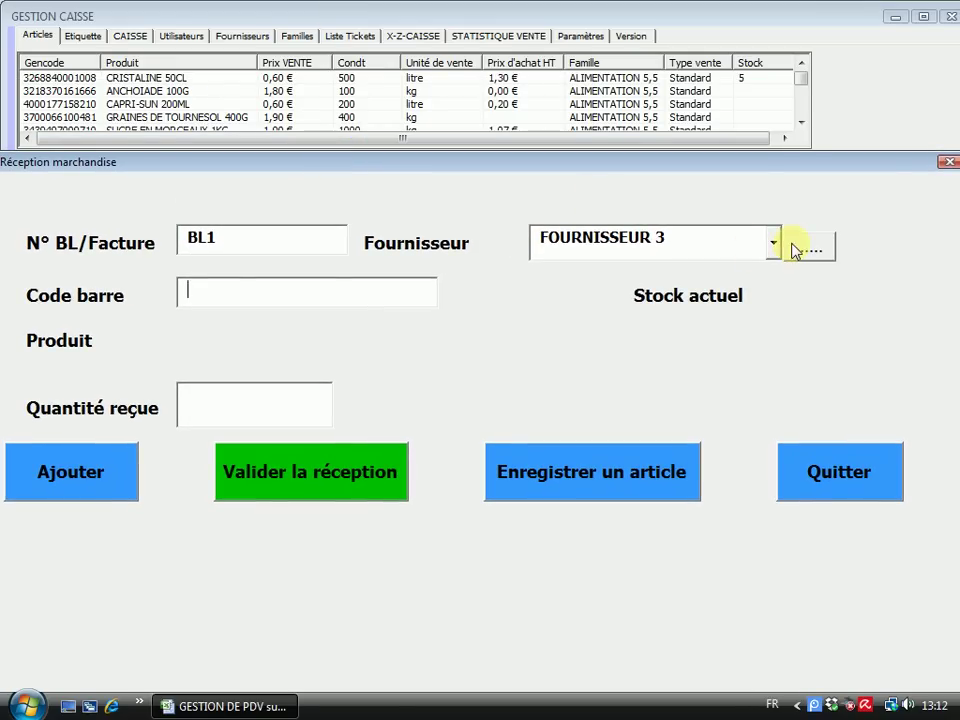
left_click(735, 249)
left_click(660, 272)
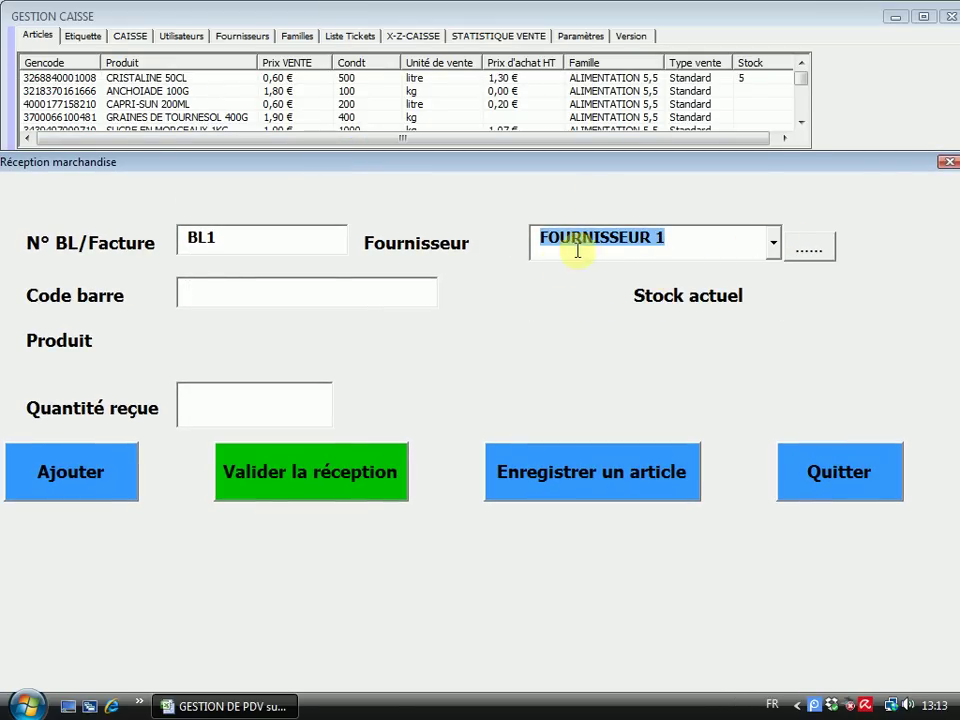
left_click(228, 292)
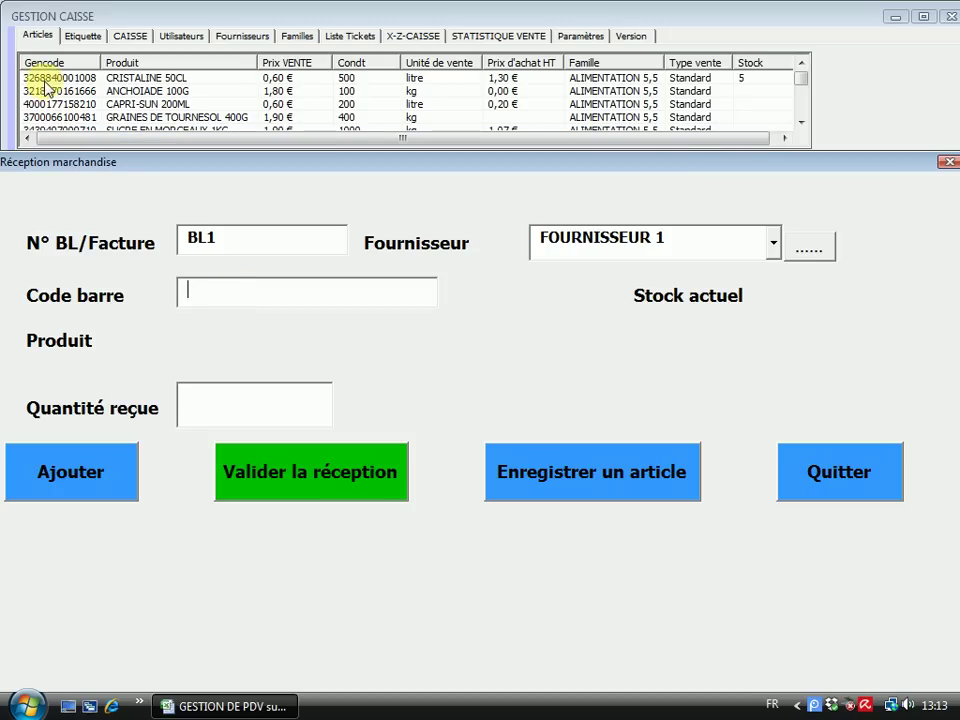
type("326")
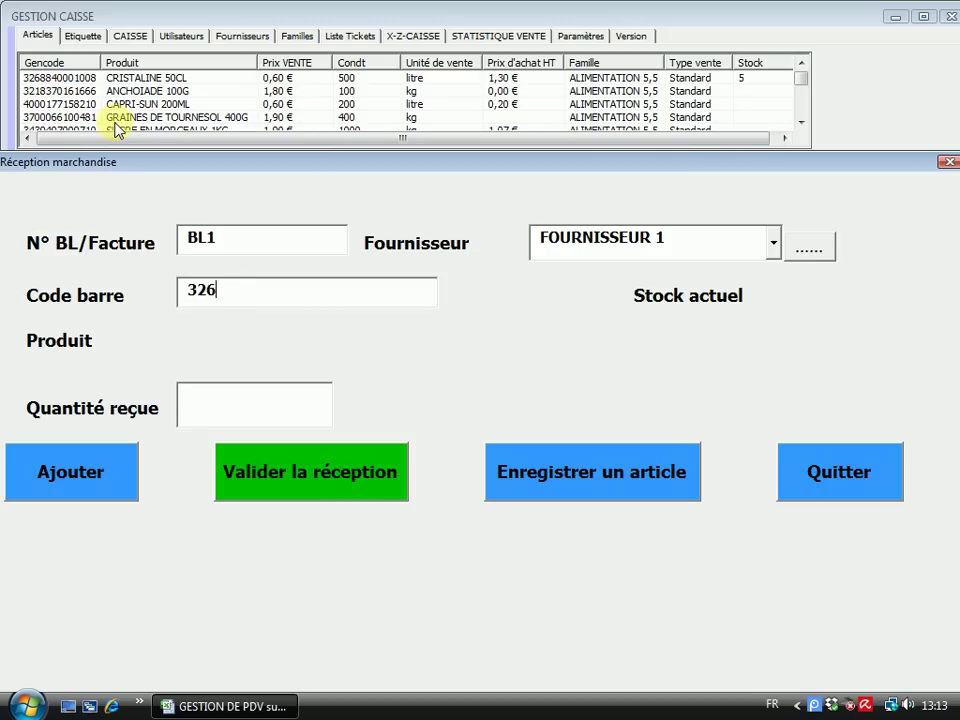
type("884000")
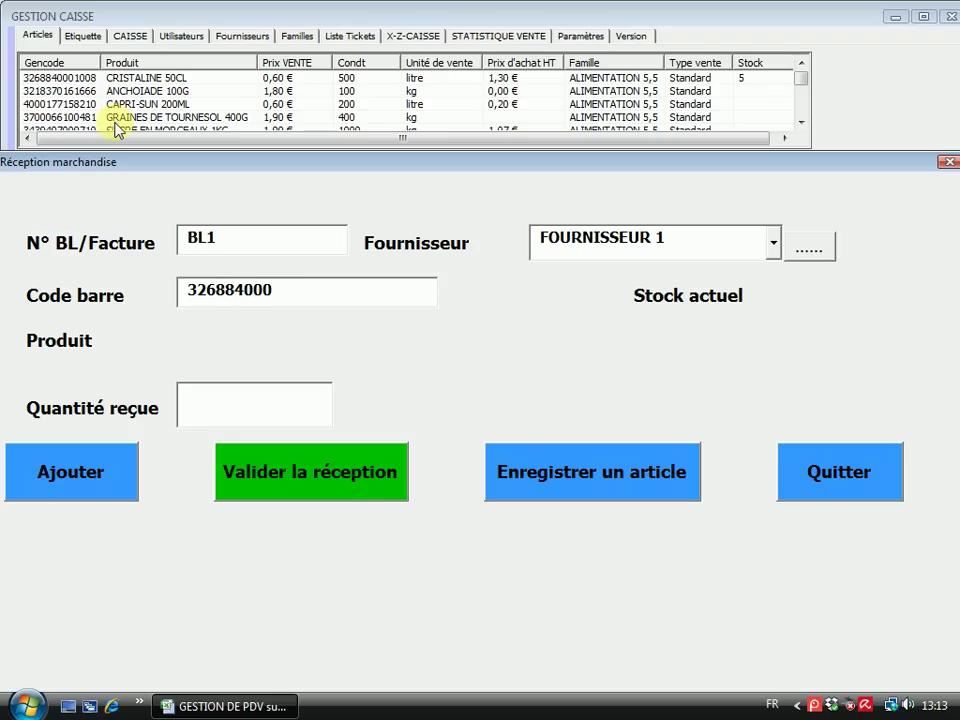
type("1008")
key("Return")
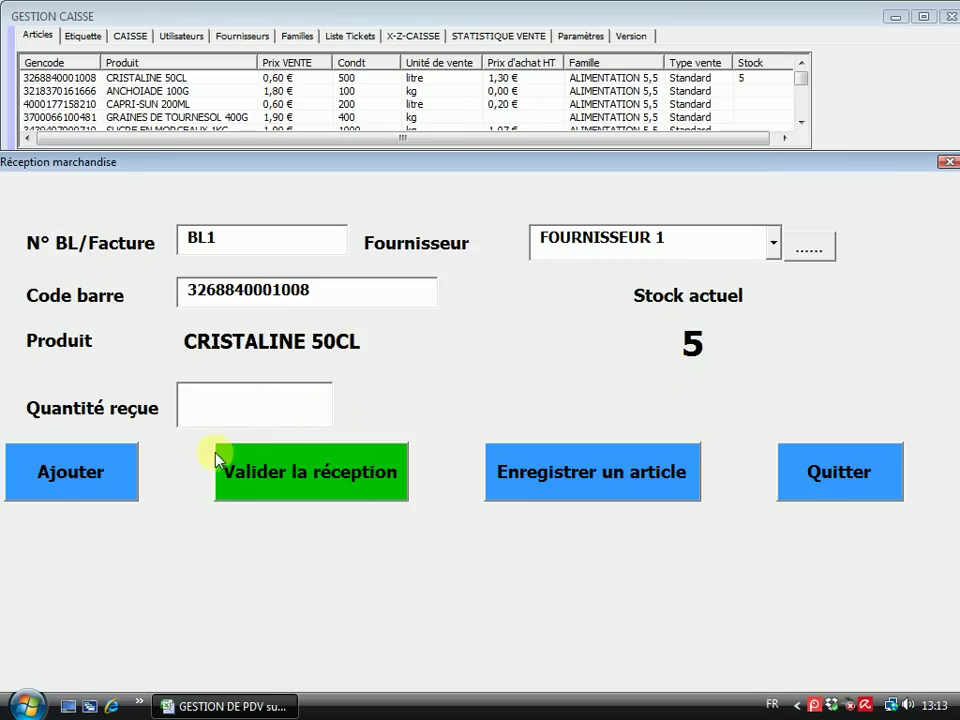
type("20")
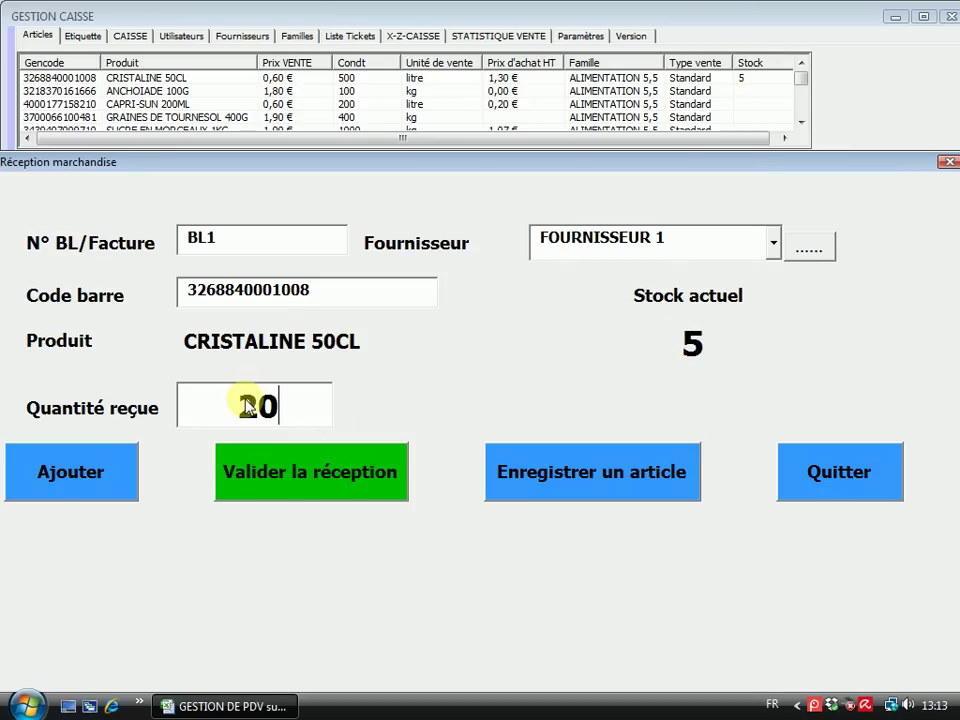
left_click(38, 465)
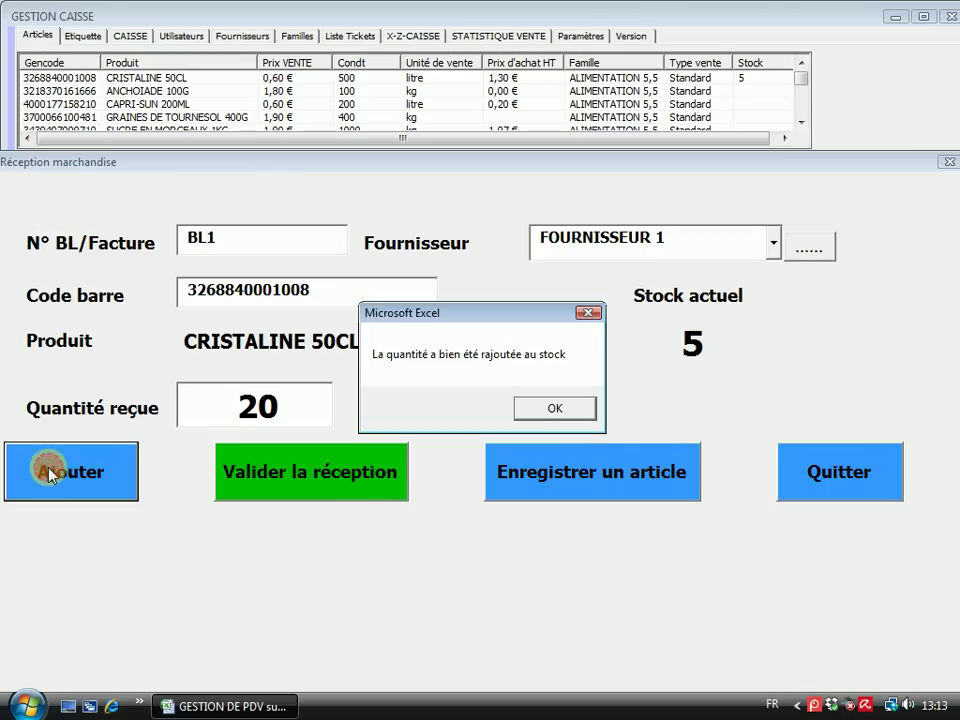
left_click(563, 405)
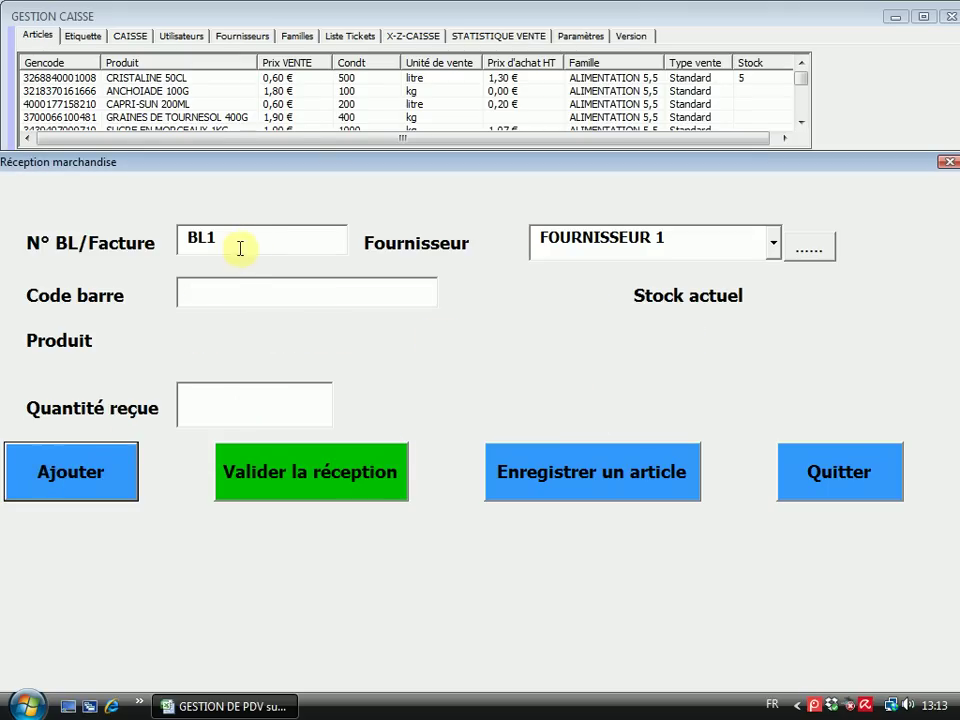
left_click(207, 289)
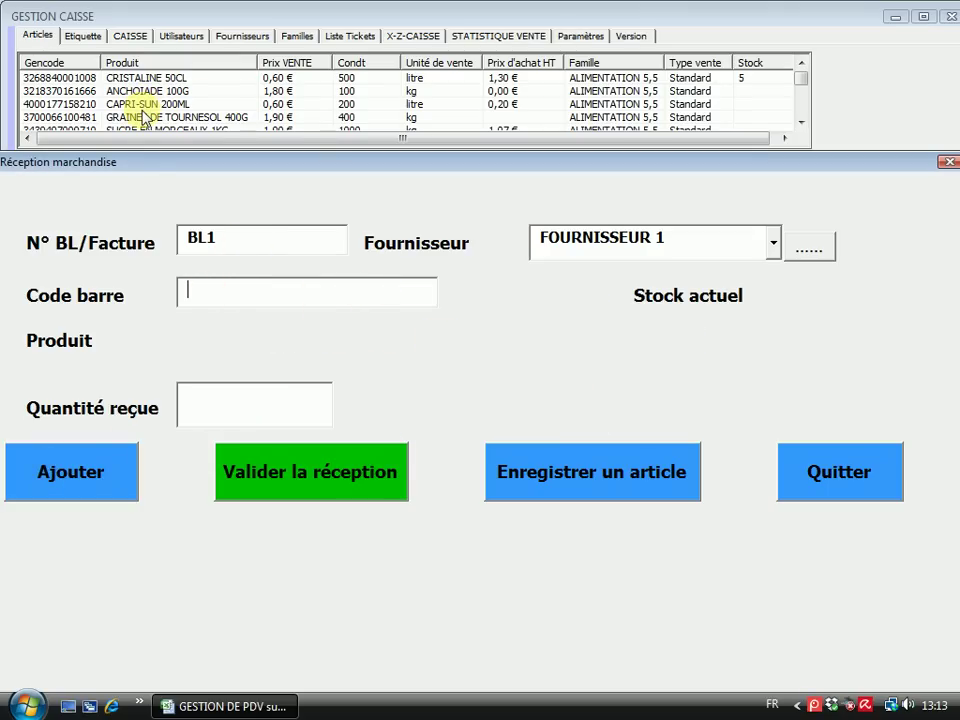
type("4000")
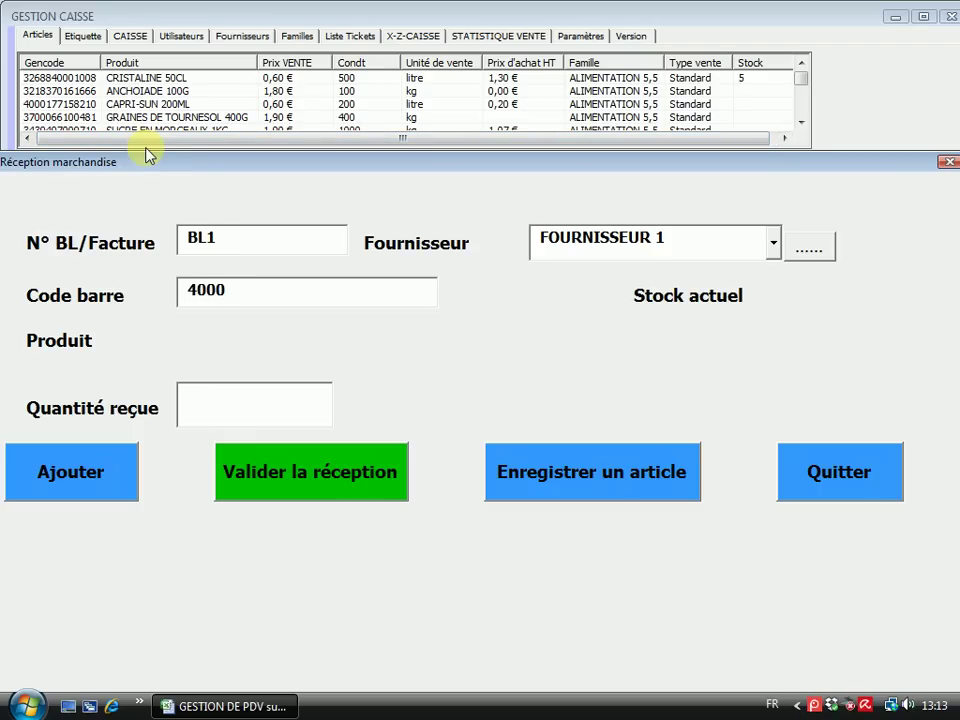
type("177158210")
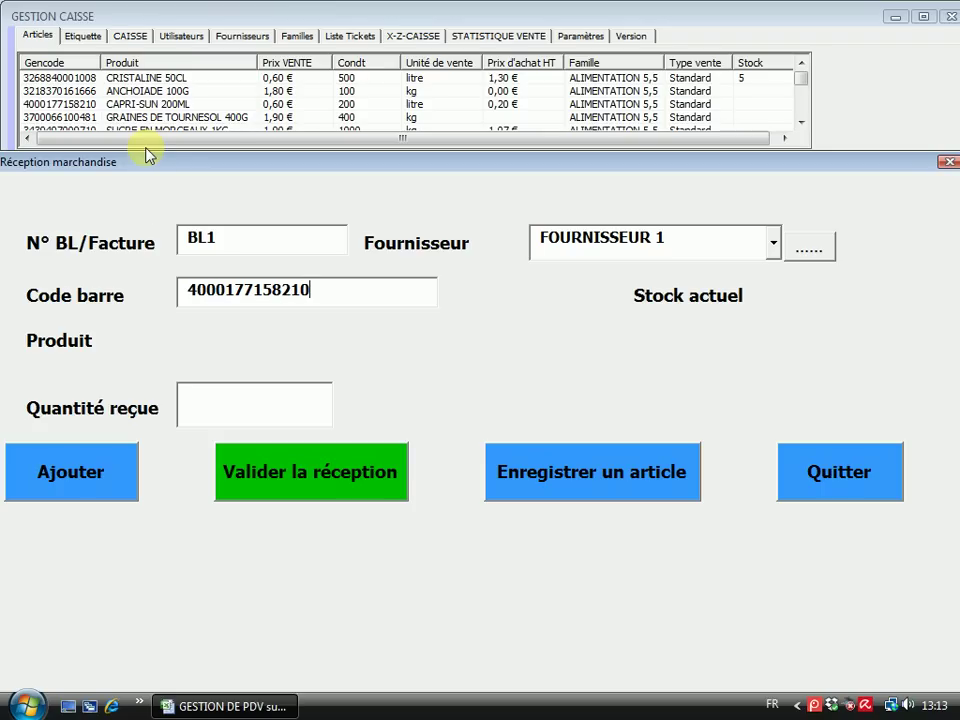
key("Return")
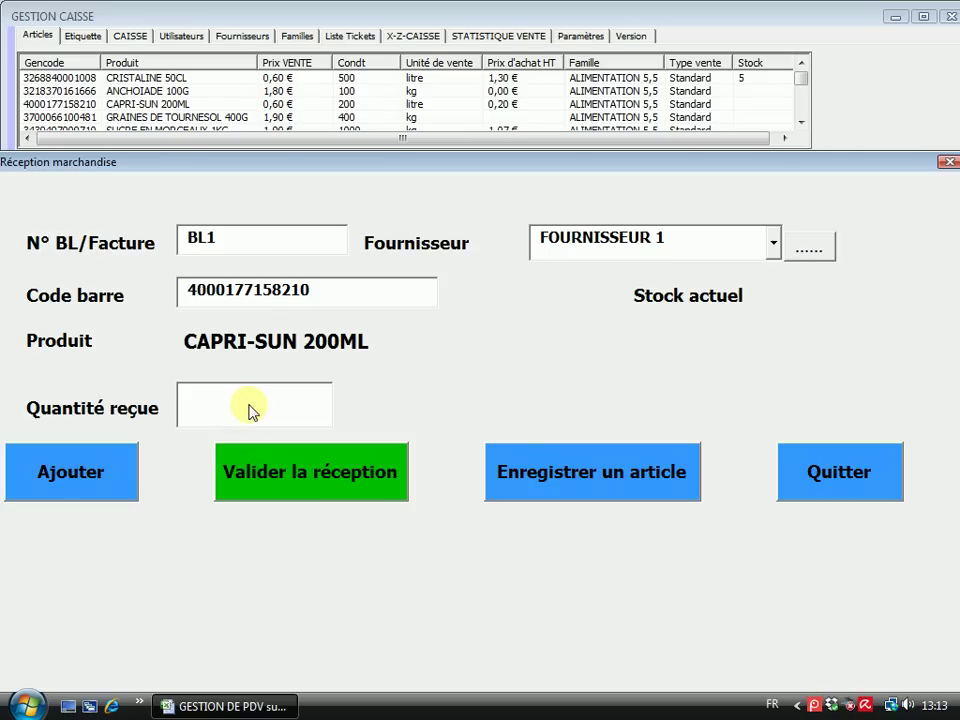
type("25")
left_click(60, 479)
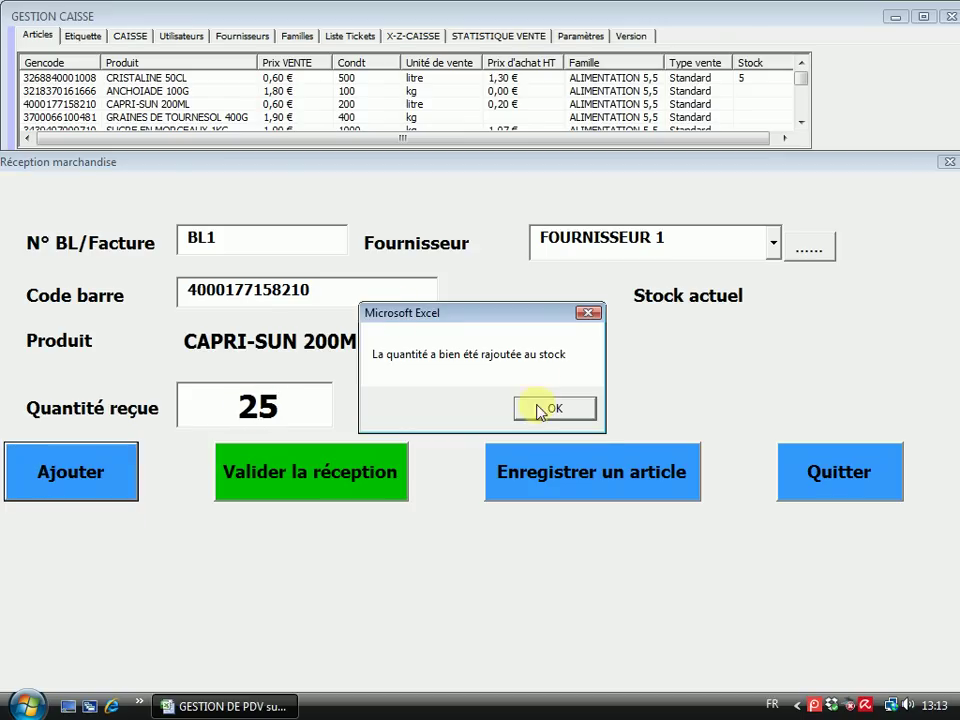
left_click(541, 408)
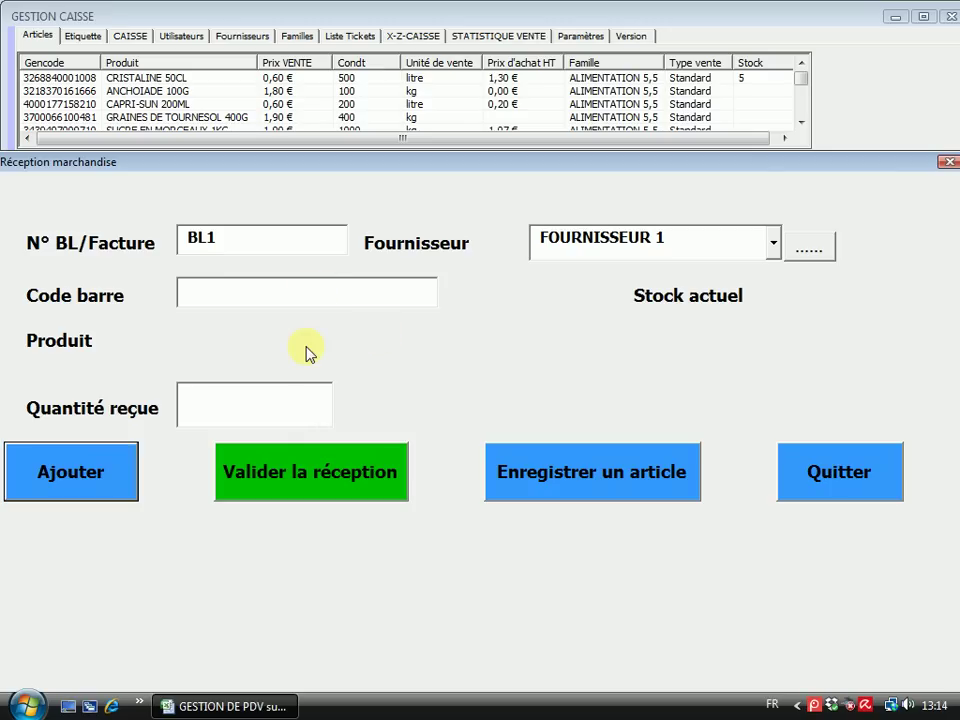
Close the Réception marchandise form without validating it and return to the Articles form showing CAPRI-SUN 200ML
left_click(330, 481)
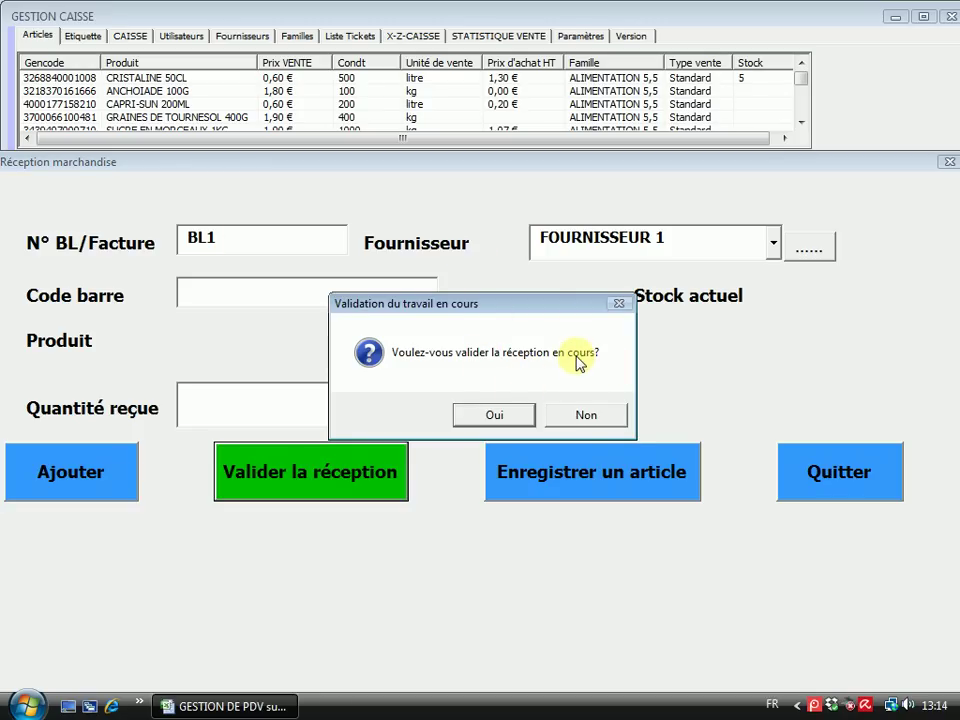
left_click(590, 416)
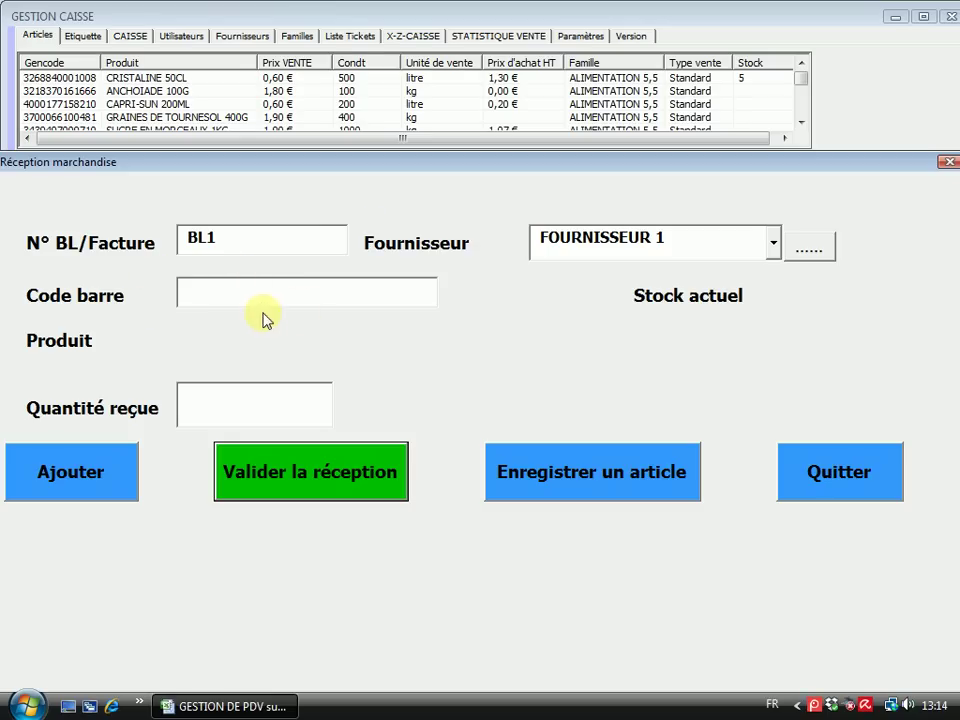
left_click(317, 483)
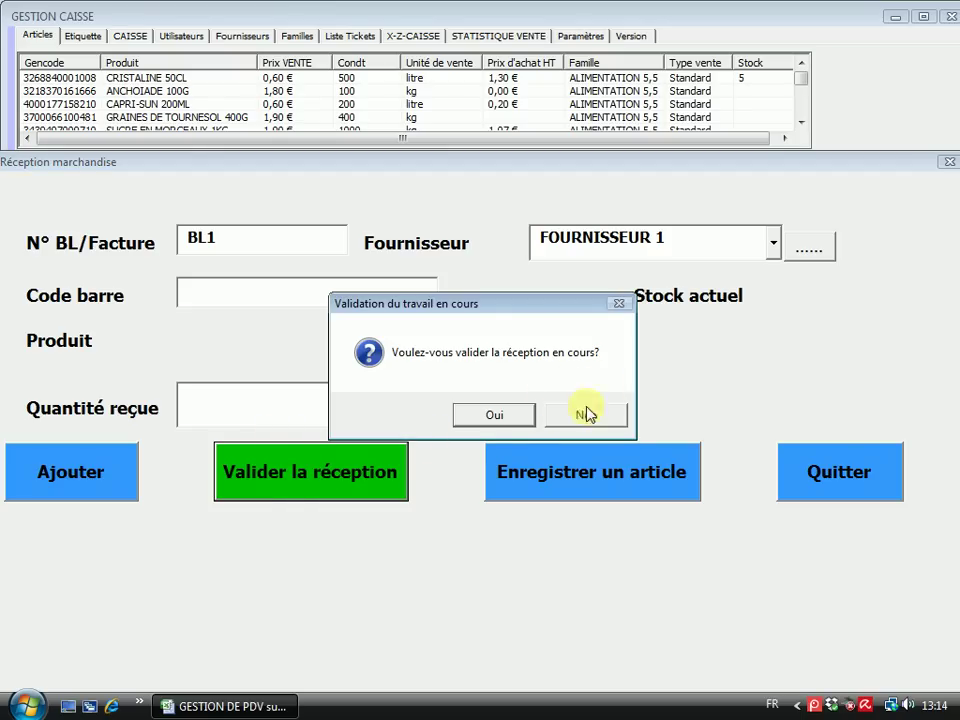
left_click(494, 415)
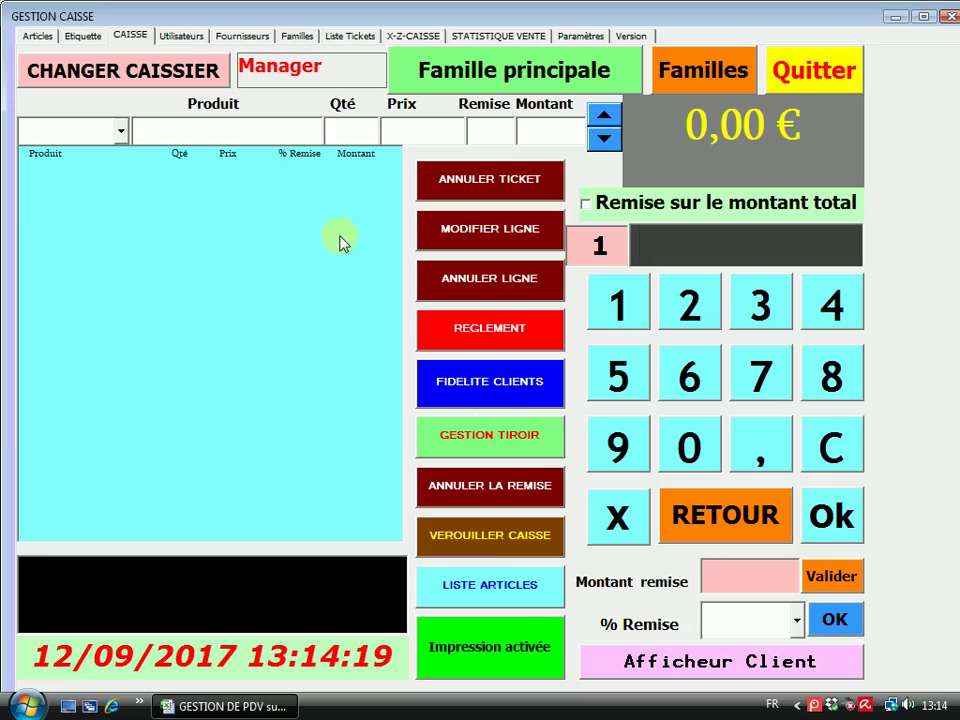
left_click(38, 38)
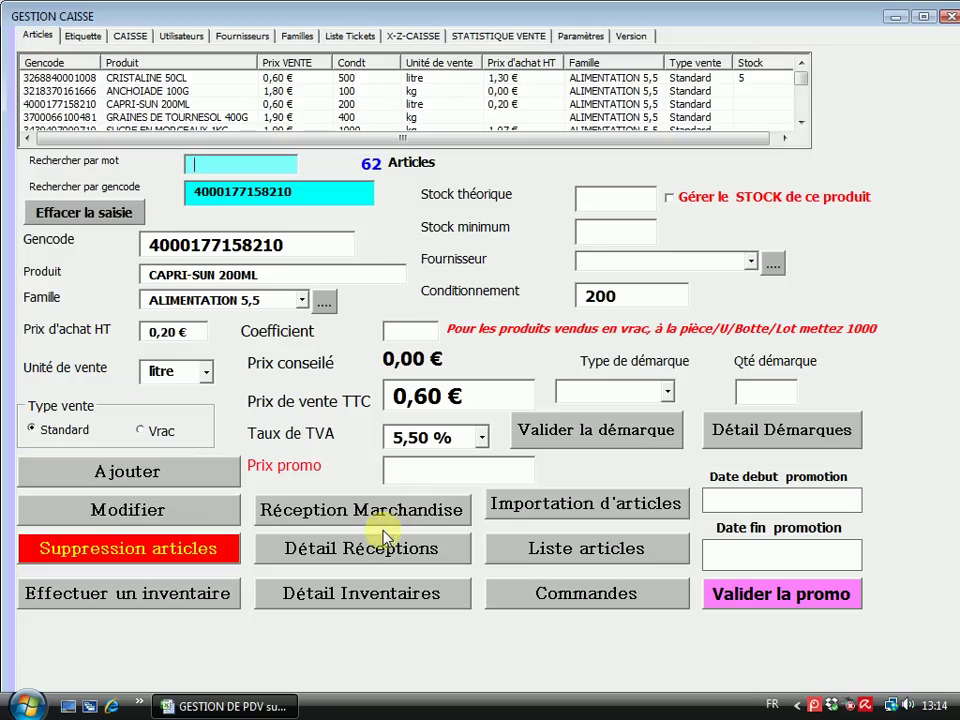
left_click(356, 550)
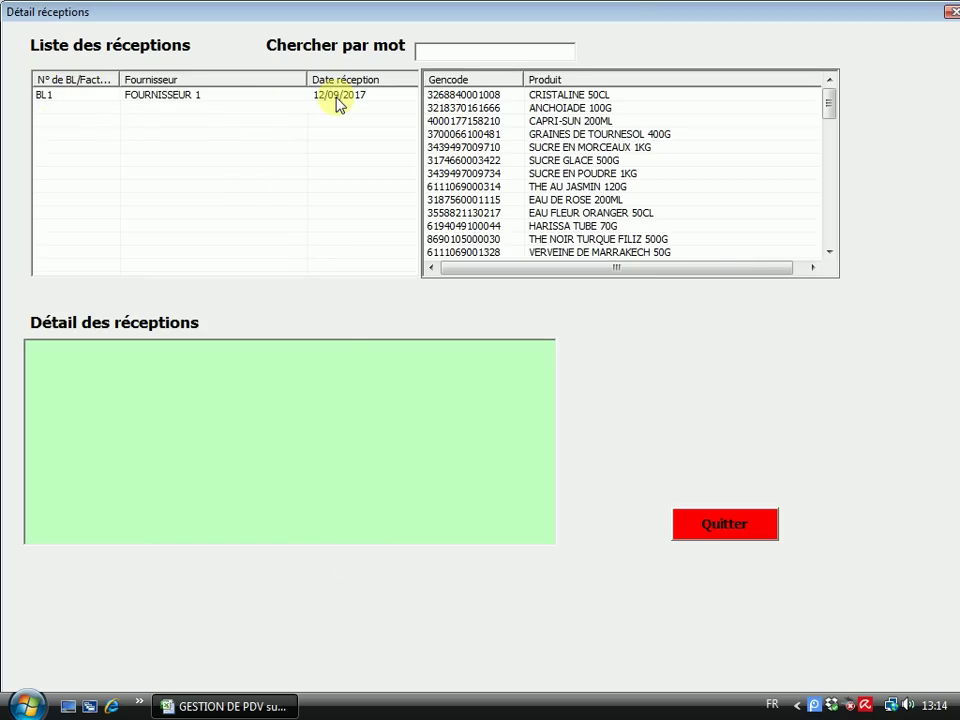
left_click(176, 103)
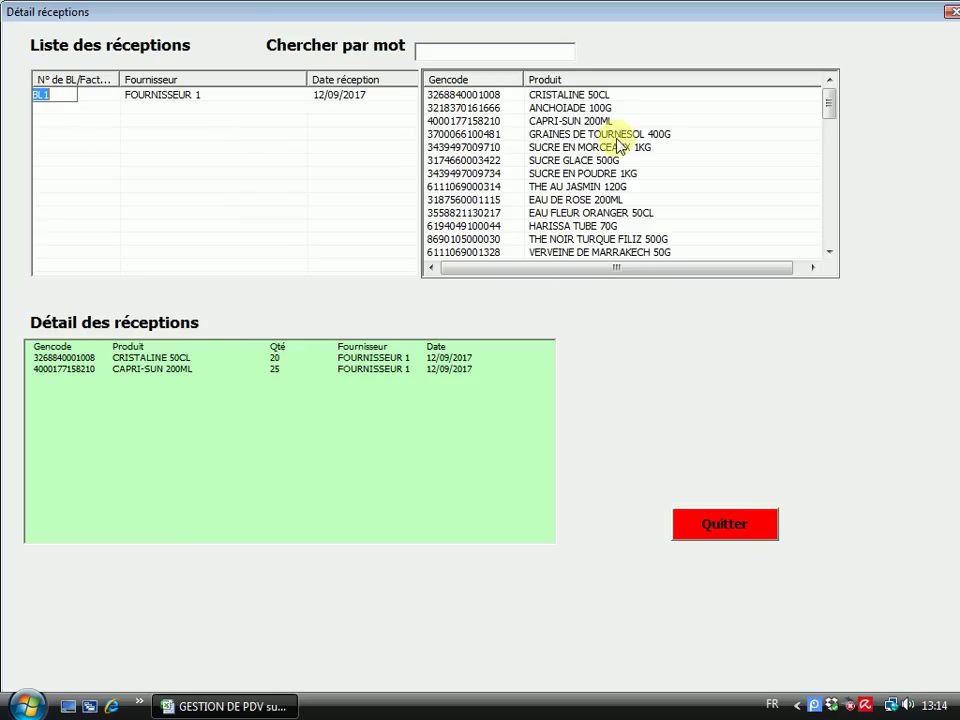
left_click(576, 97)
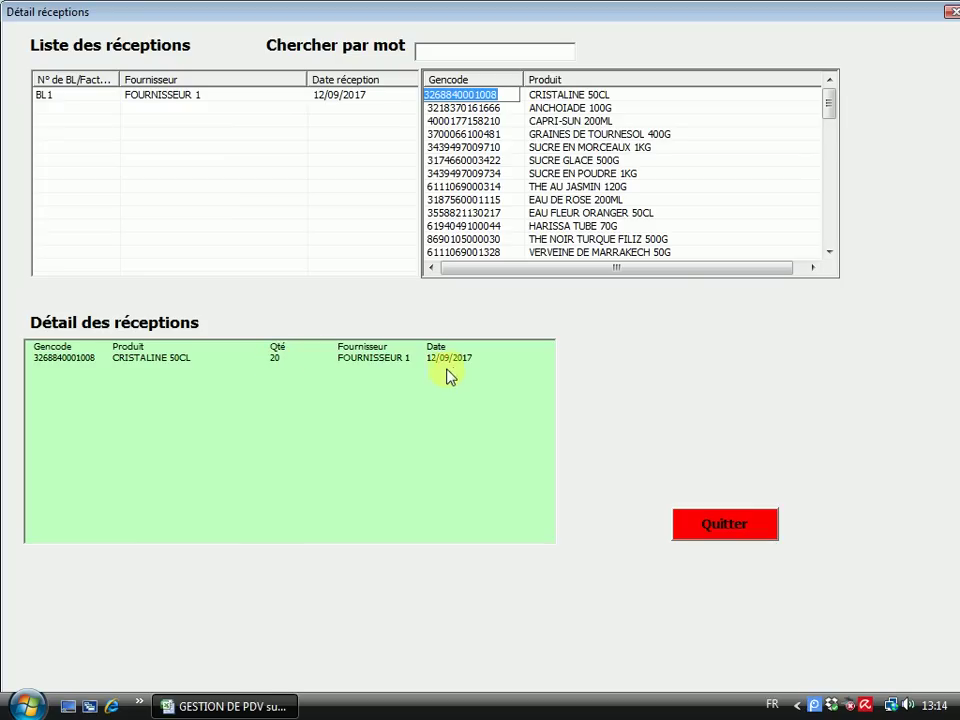
left_click(561, 110)
left_click(561, 120)
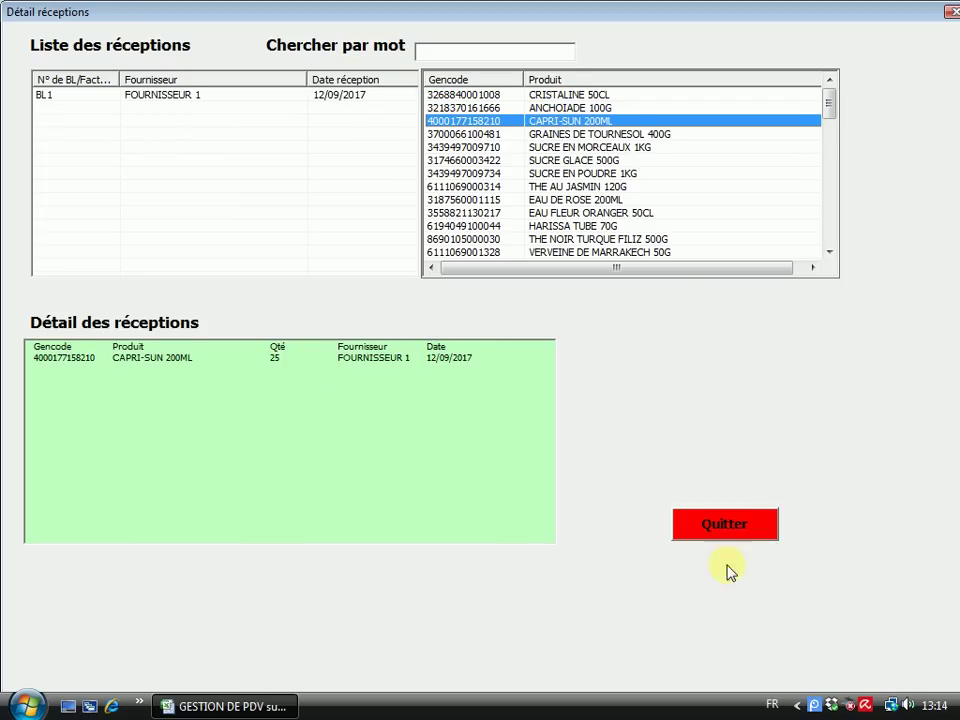
left_click(458, 49)
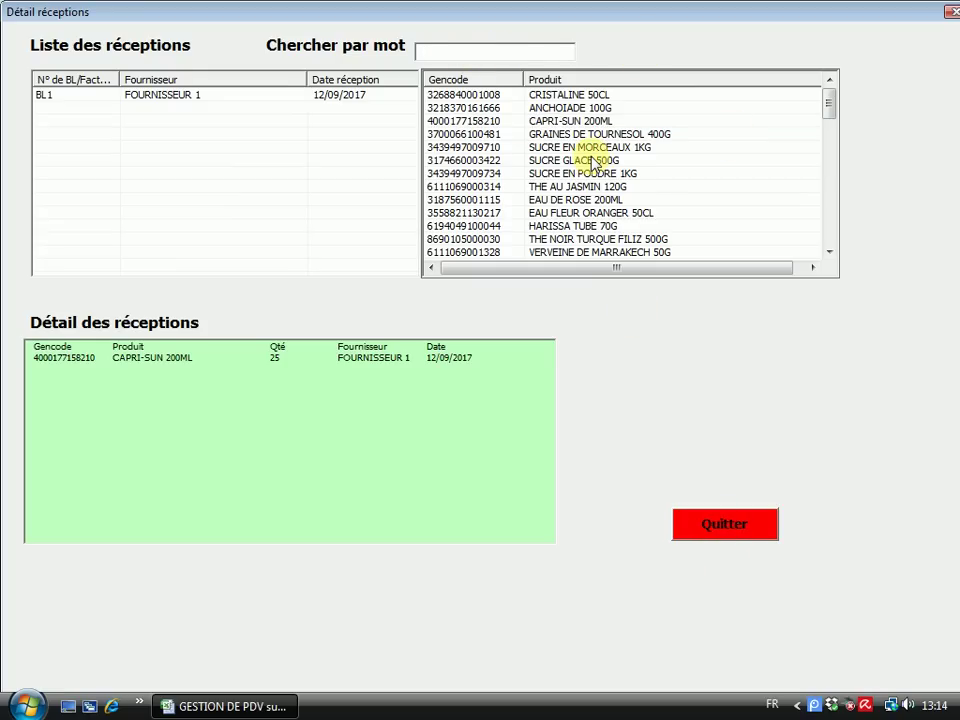
type("sau")
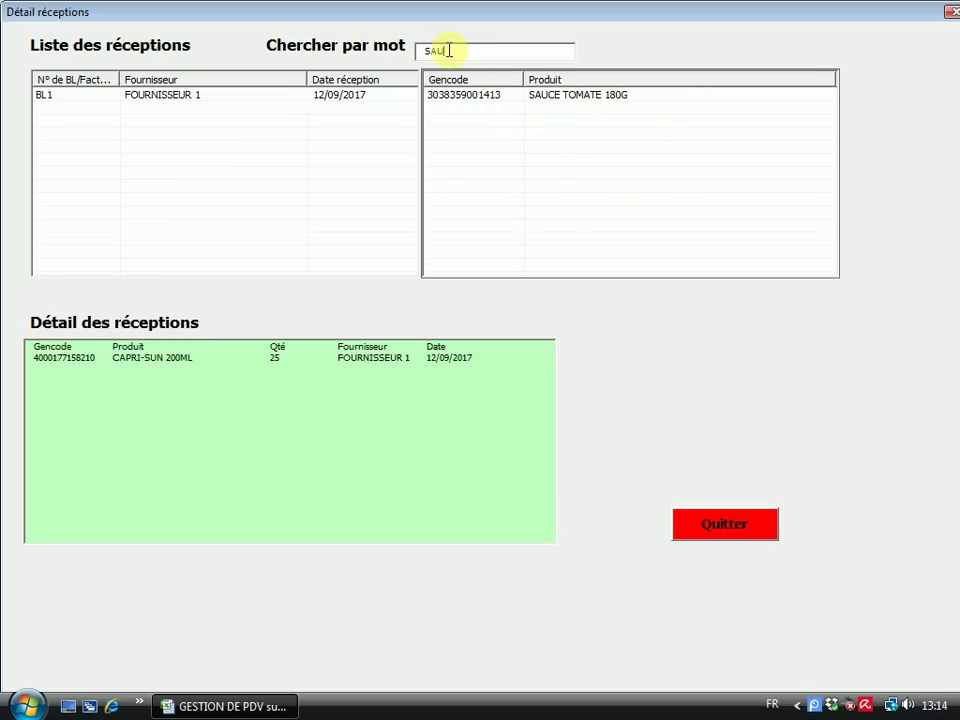
key("BackSpace")
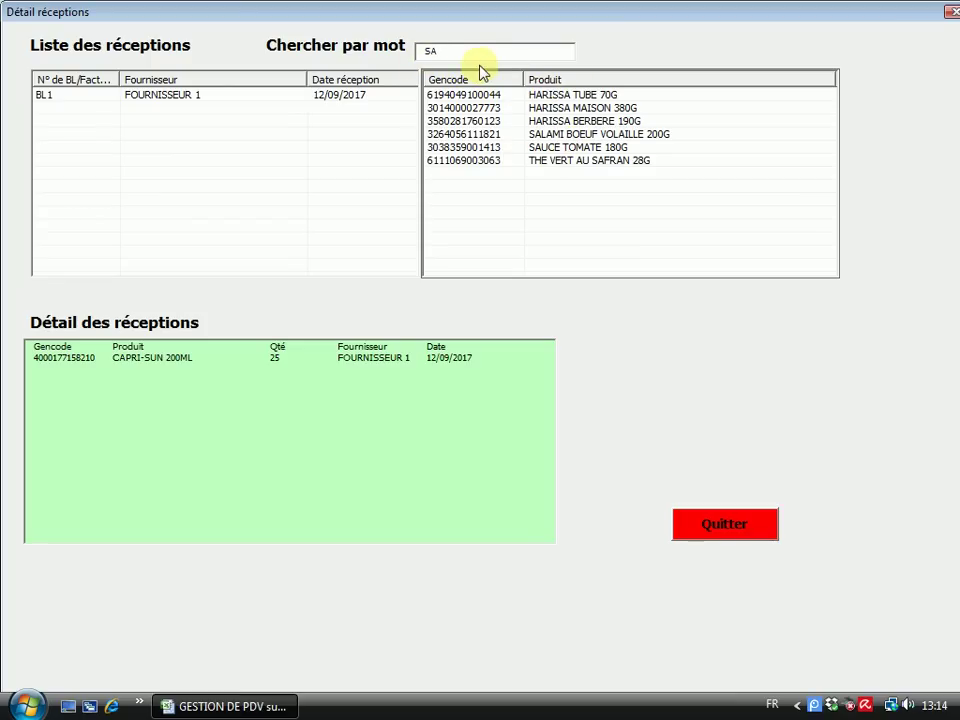
type("U")
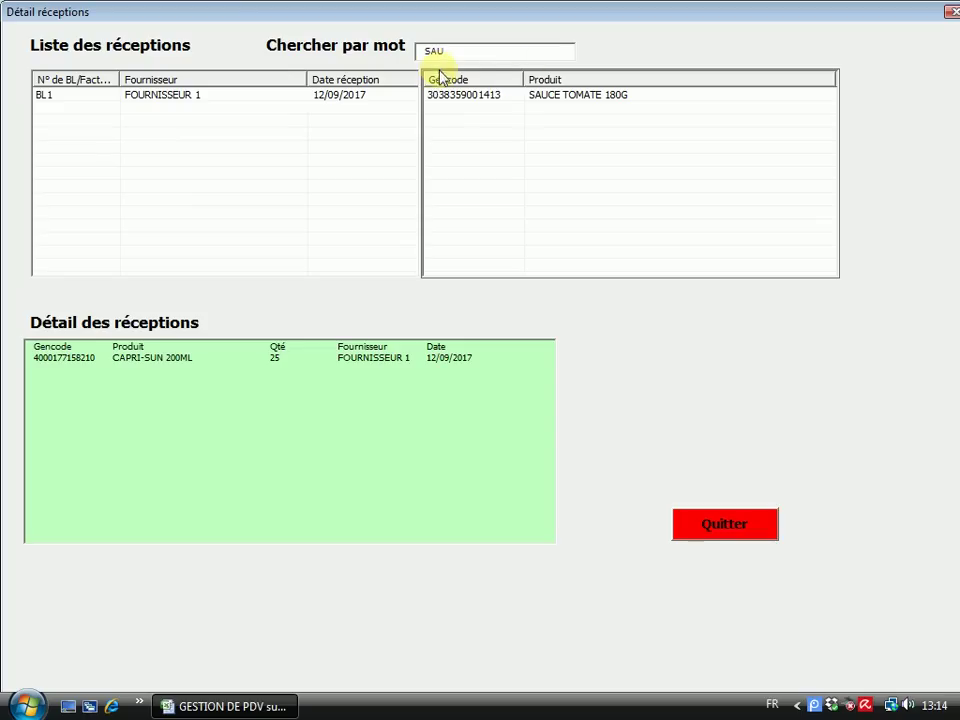
left_click(467, 100)
left_click(472, 97)
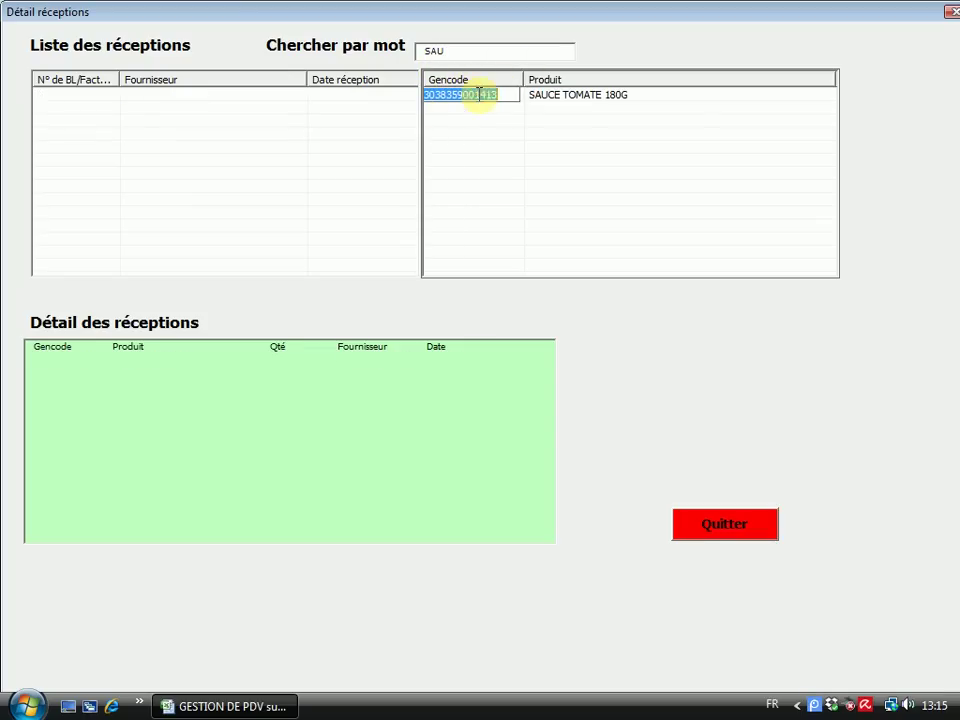
left_click(745, 534)
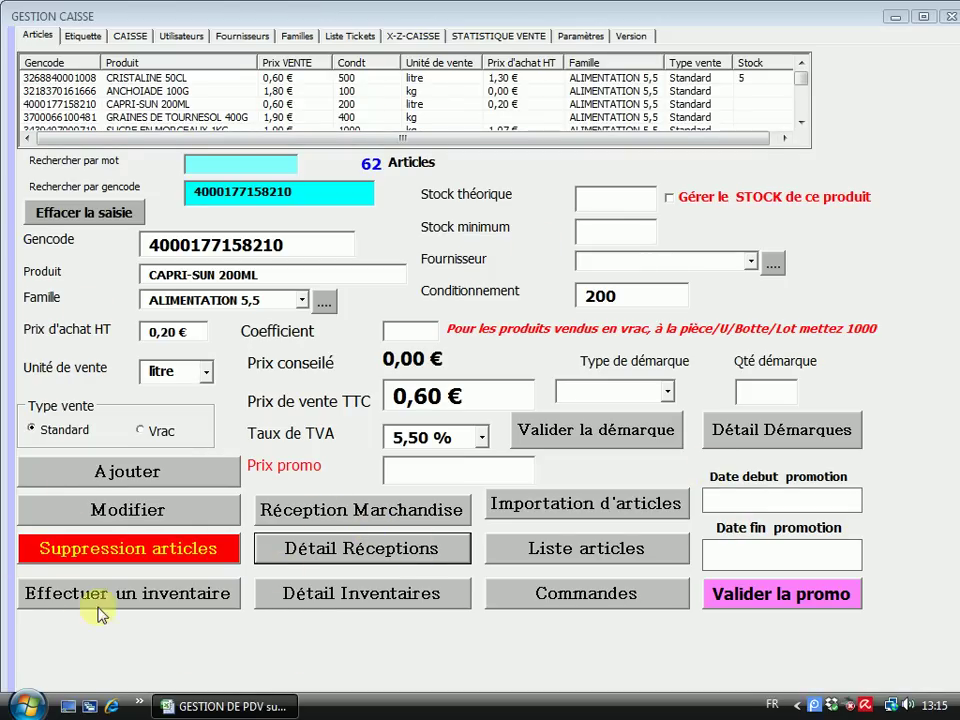
Start a new inventory labelled 'INVENTAIRE AOUT 2017' and move its form down to reveal the article list
left_click(133, 598)
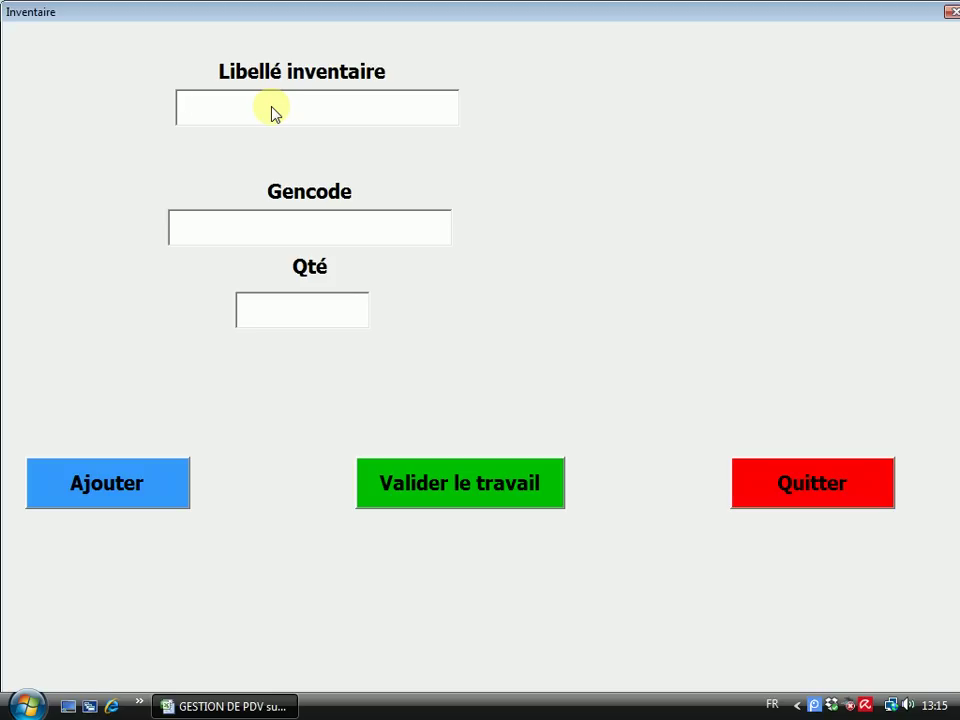
type("INVENTAIR")
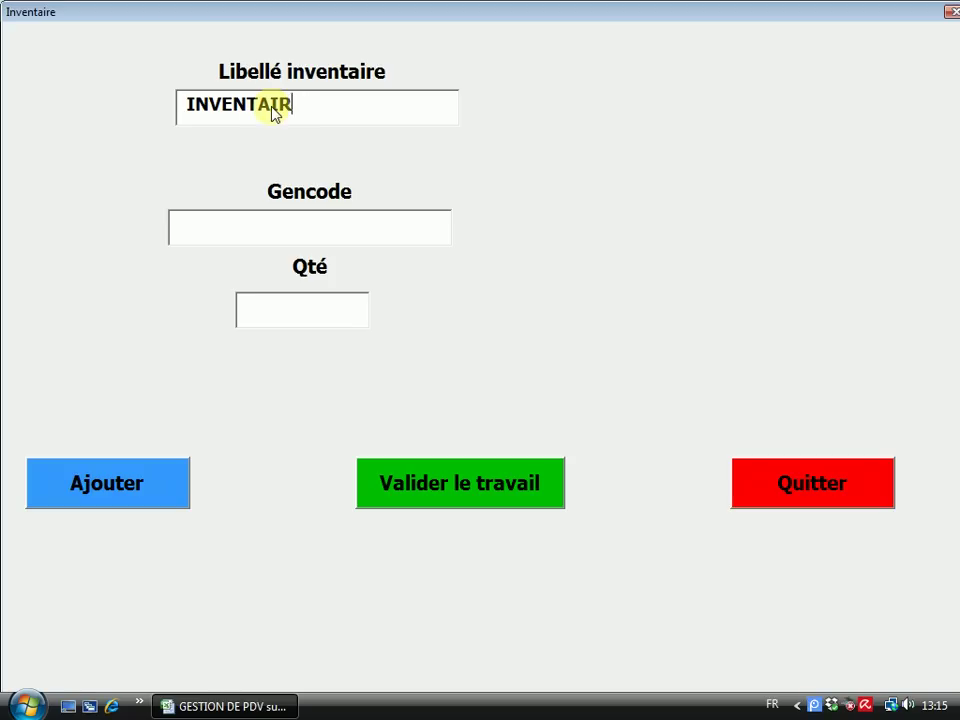
type("E AOUT")
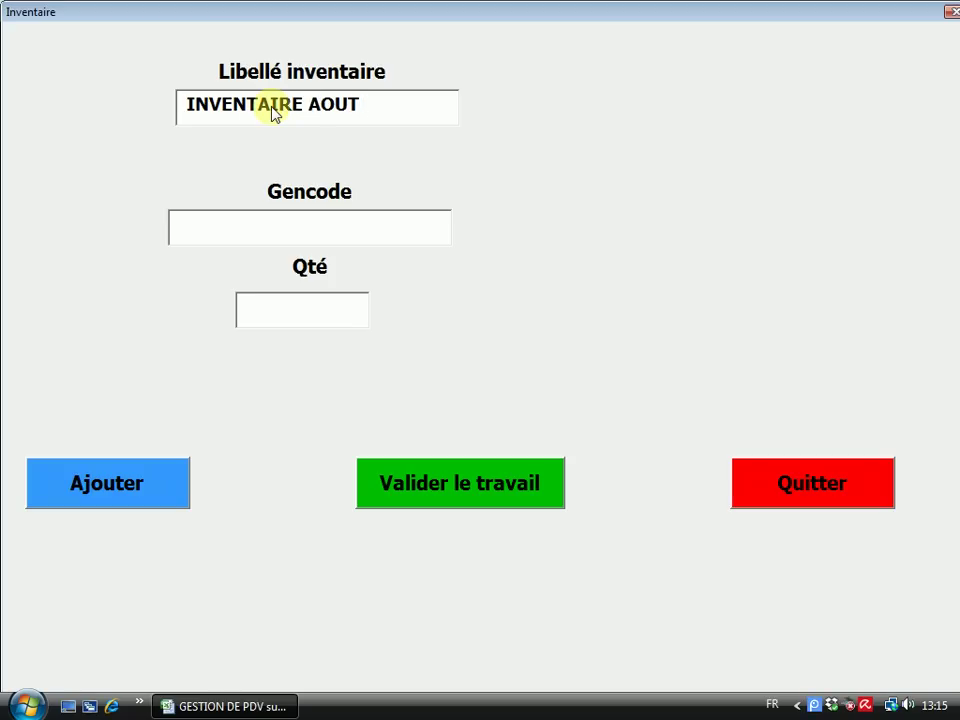
type(" 2017")
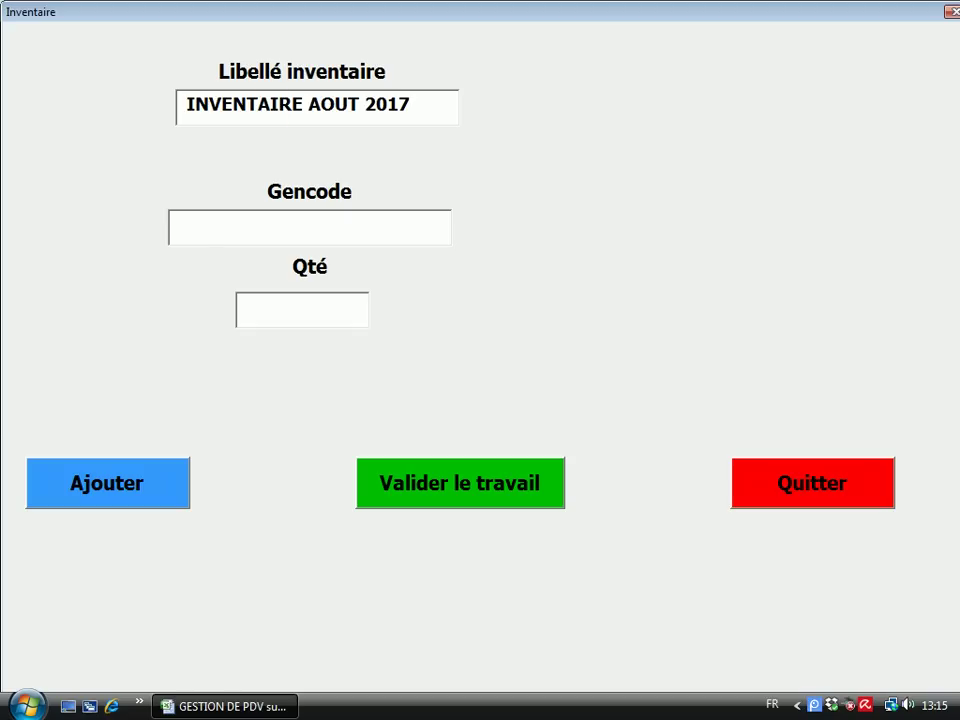
left_click(190, 227)
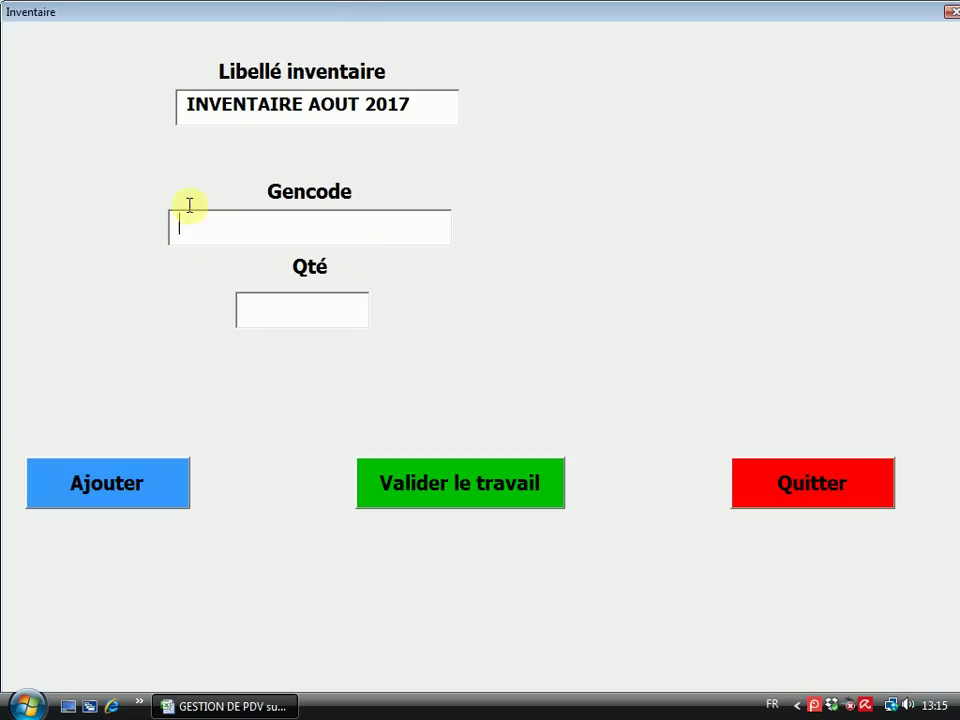
left_click_drag(330, 11, 317, 203)
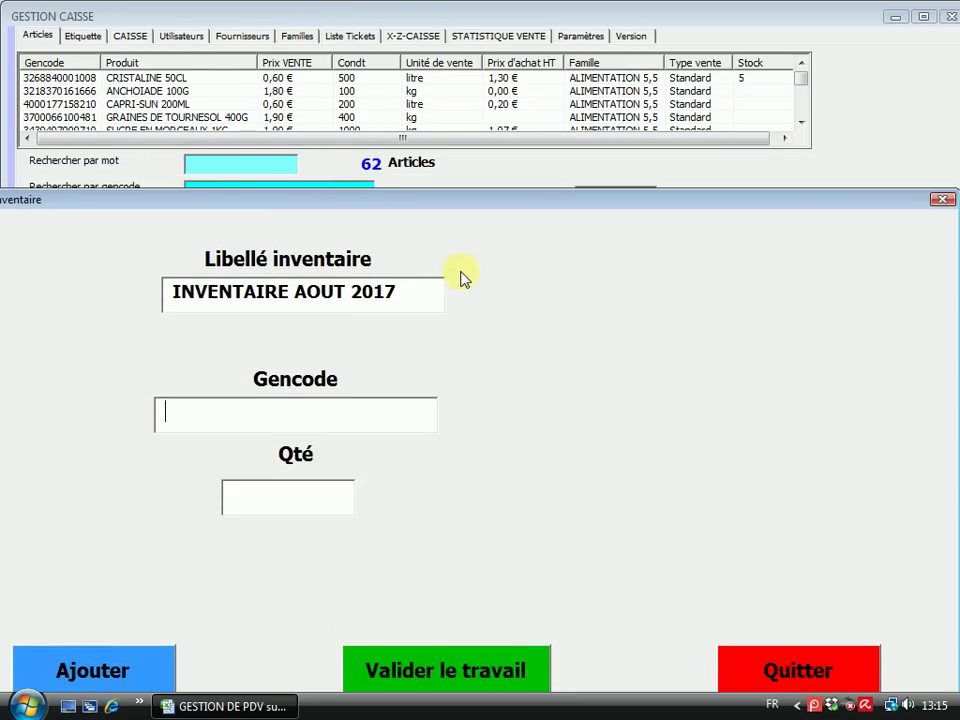
type("3268844")
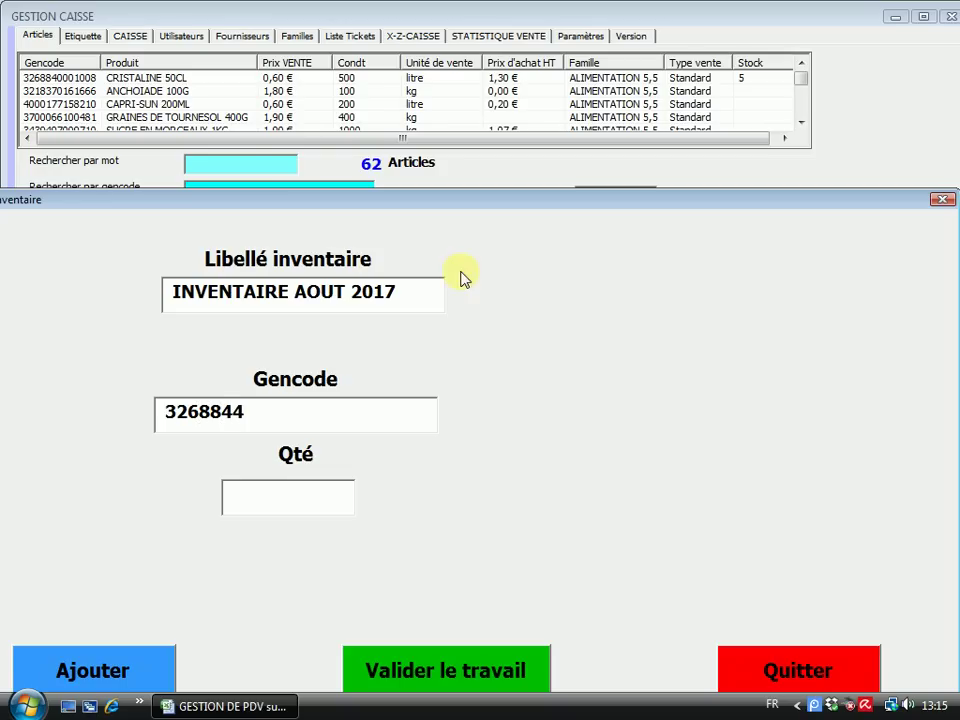
key("BackSpace")
type("0001008")
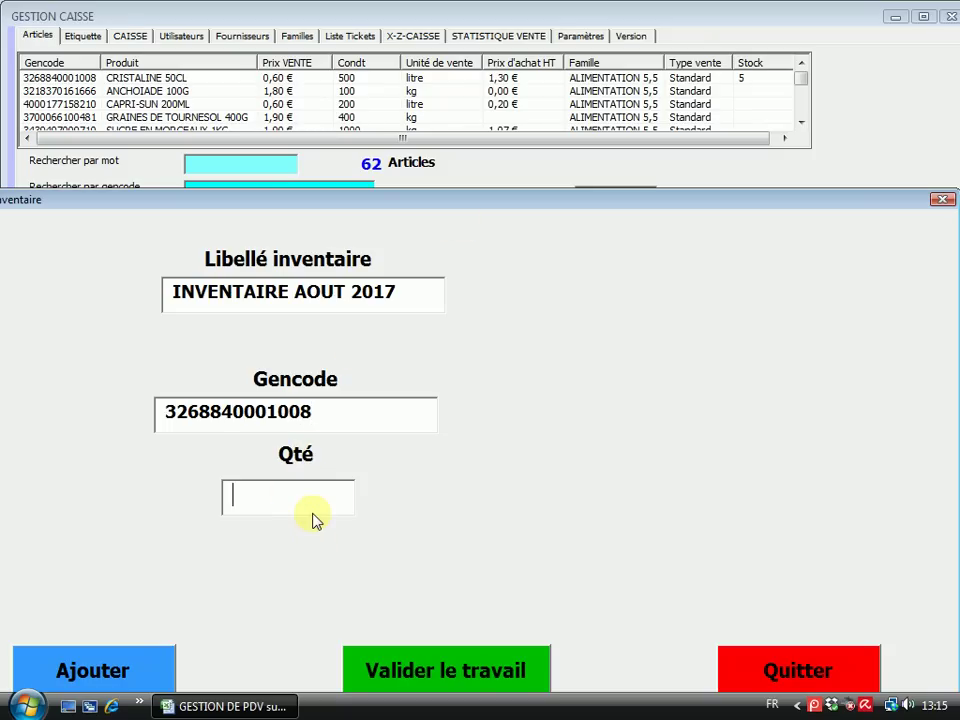
type("6")
left_click(96, 663)
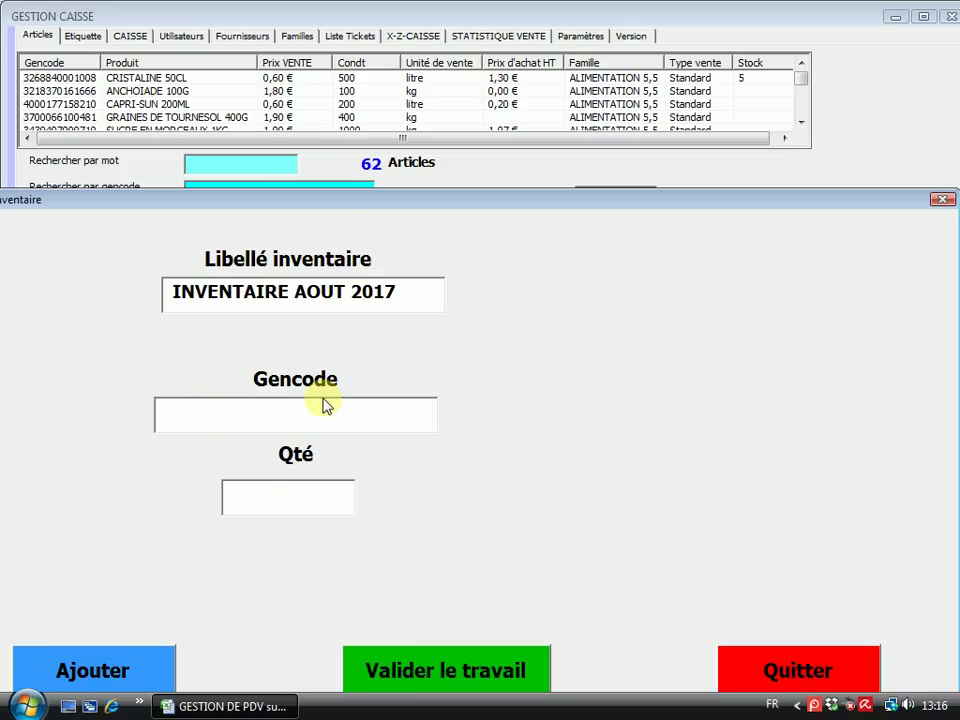
type("4000177")
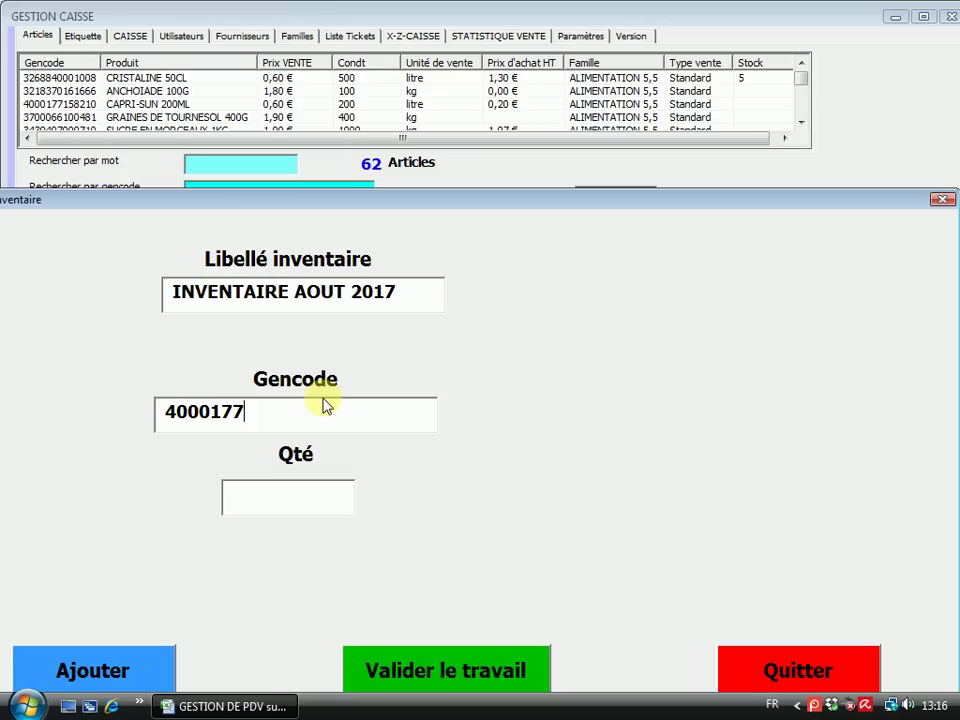
type("158210")
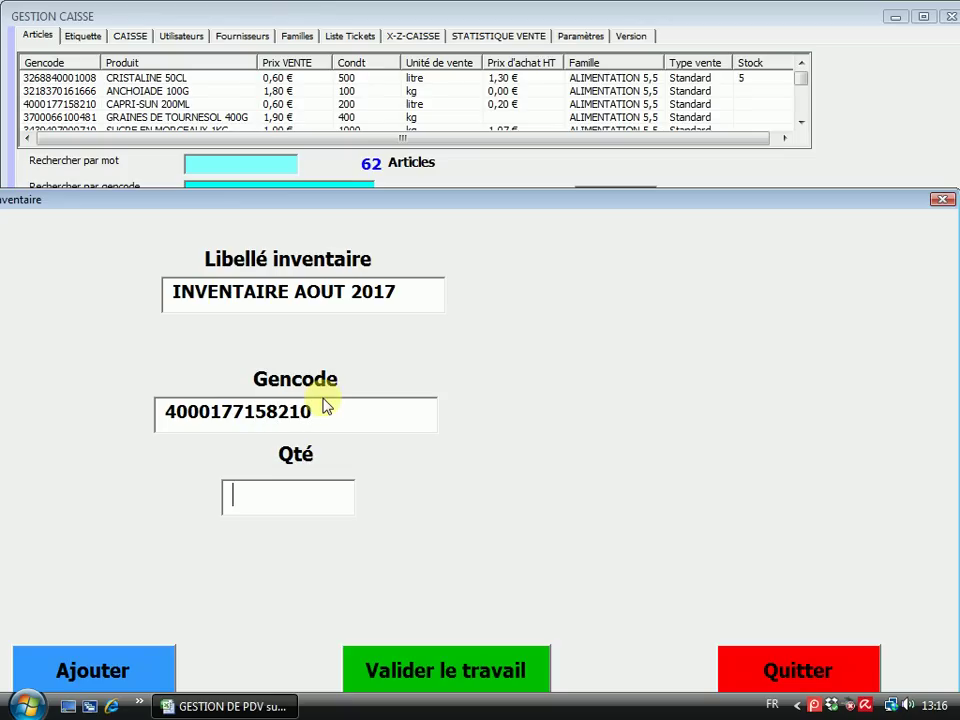
key("Return")
type("8")
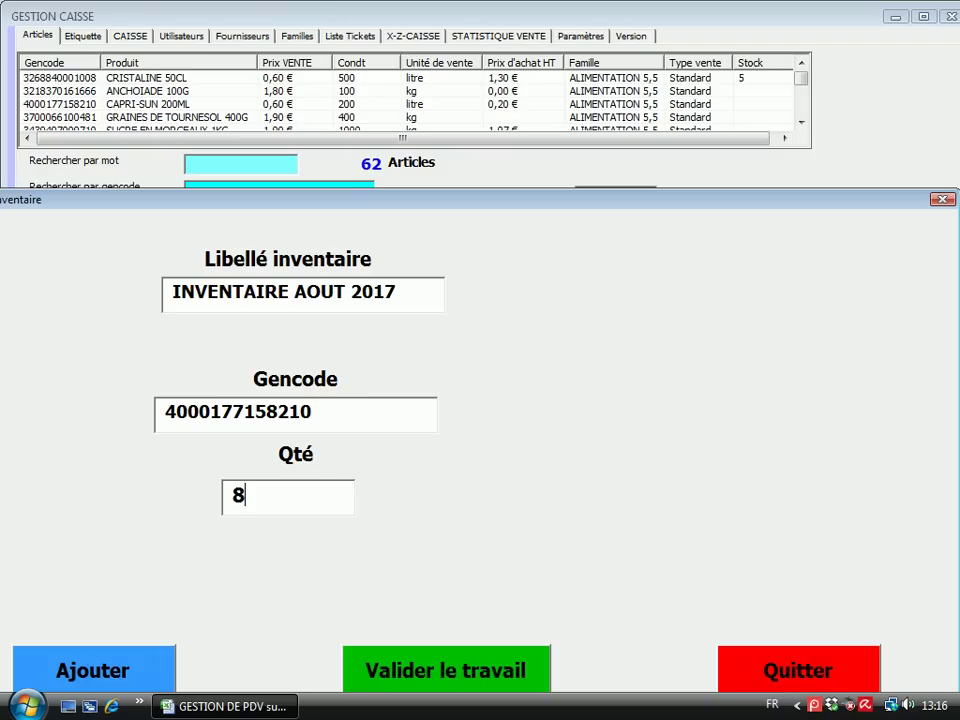
left_click(111, 669)
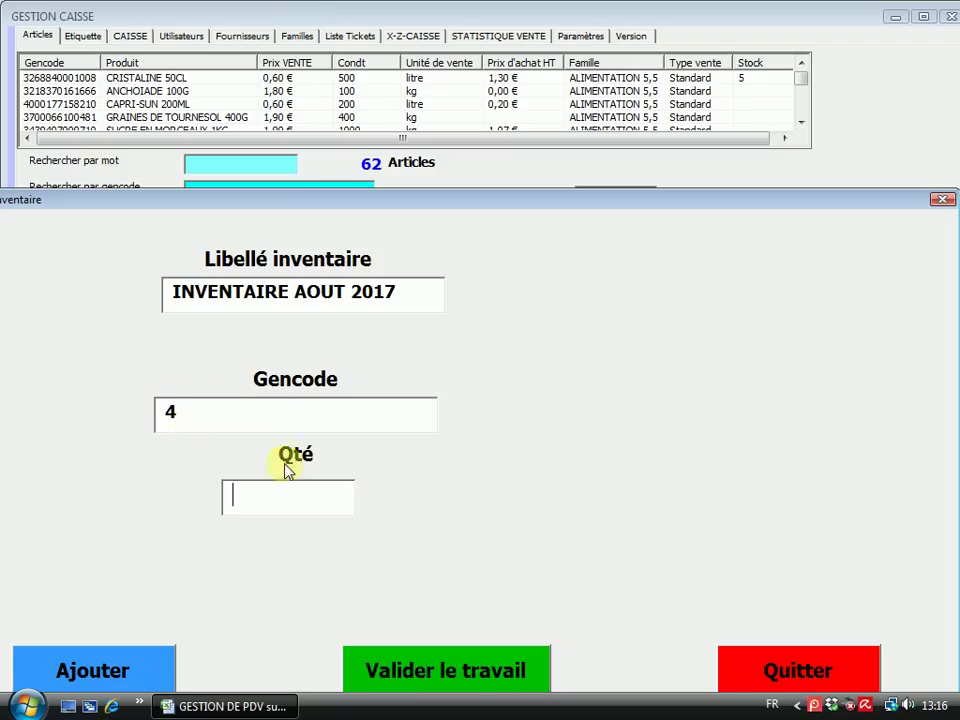
type("3")
left_click(130, 664)
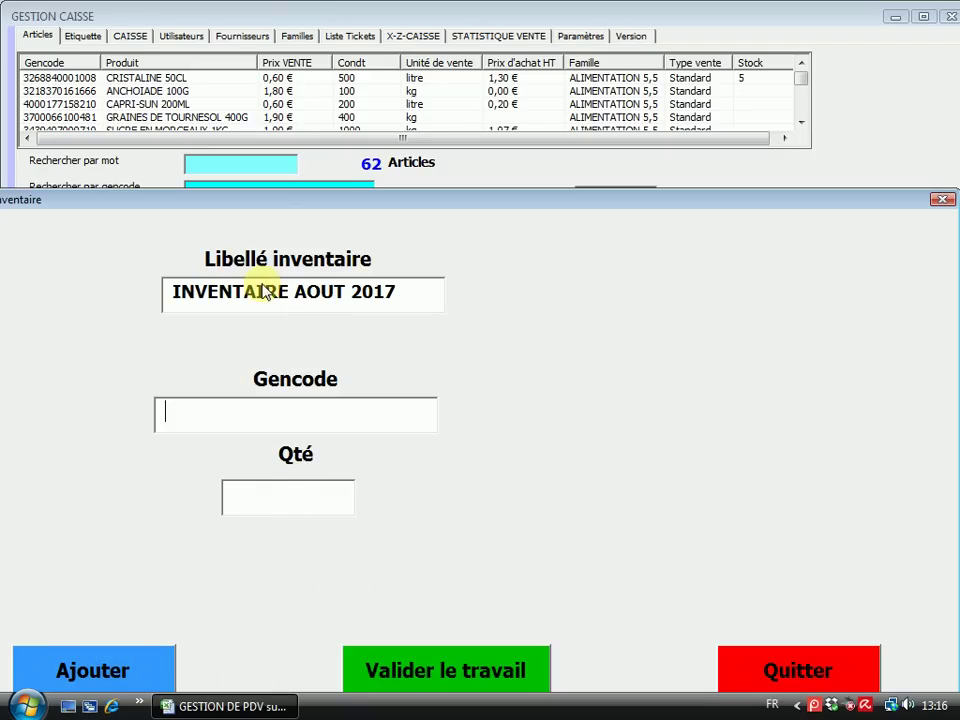
left_click_drag(422, 199, 430, 125)
Confirm validation of the inventory and choose the Inventaires folder as its save location
left_click(428, 522)
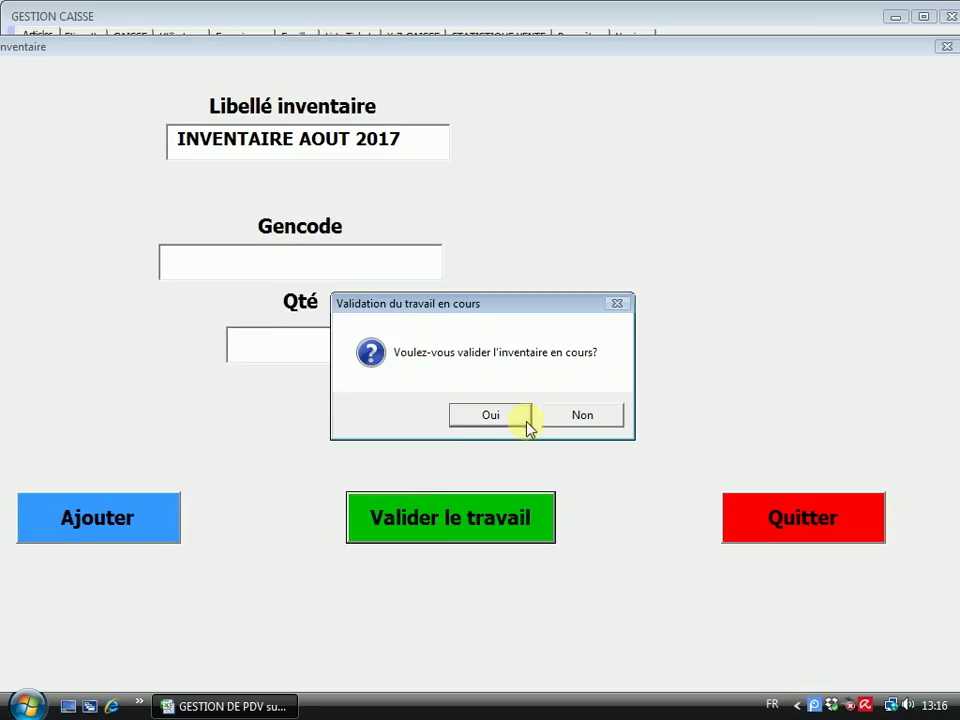
left_click(490, 420)
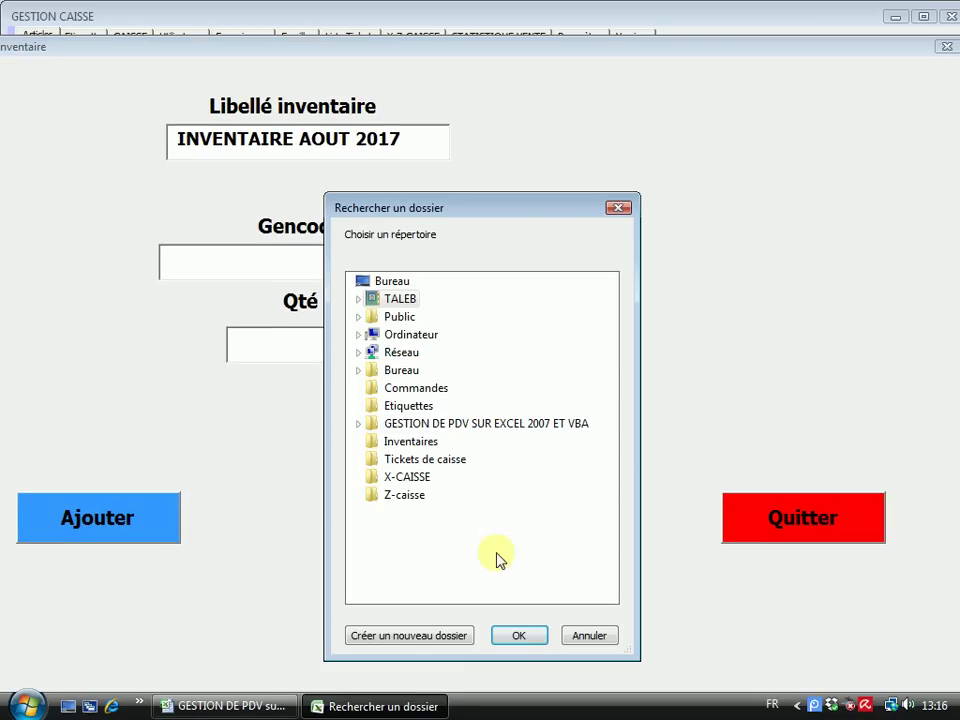
left_click(415, 446)
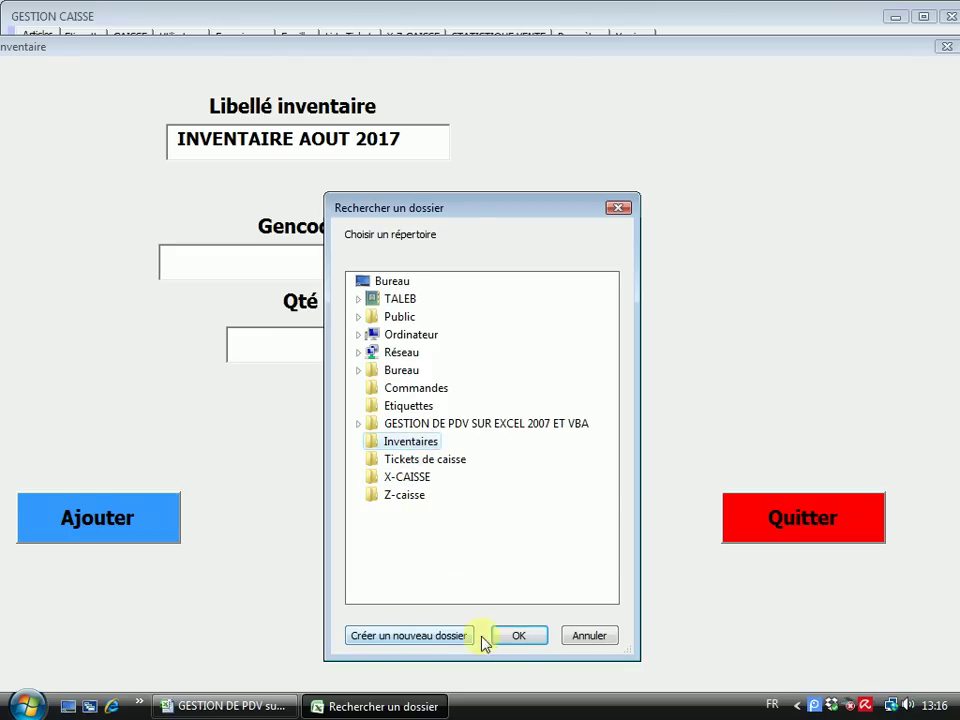
left_click(519, 636)
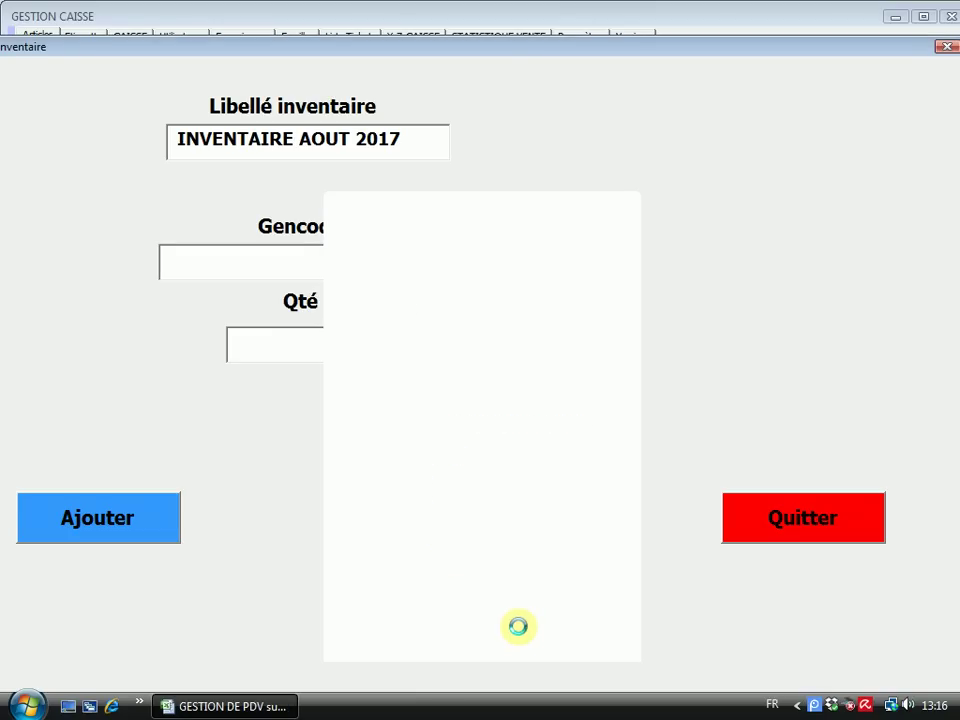
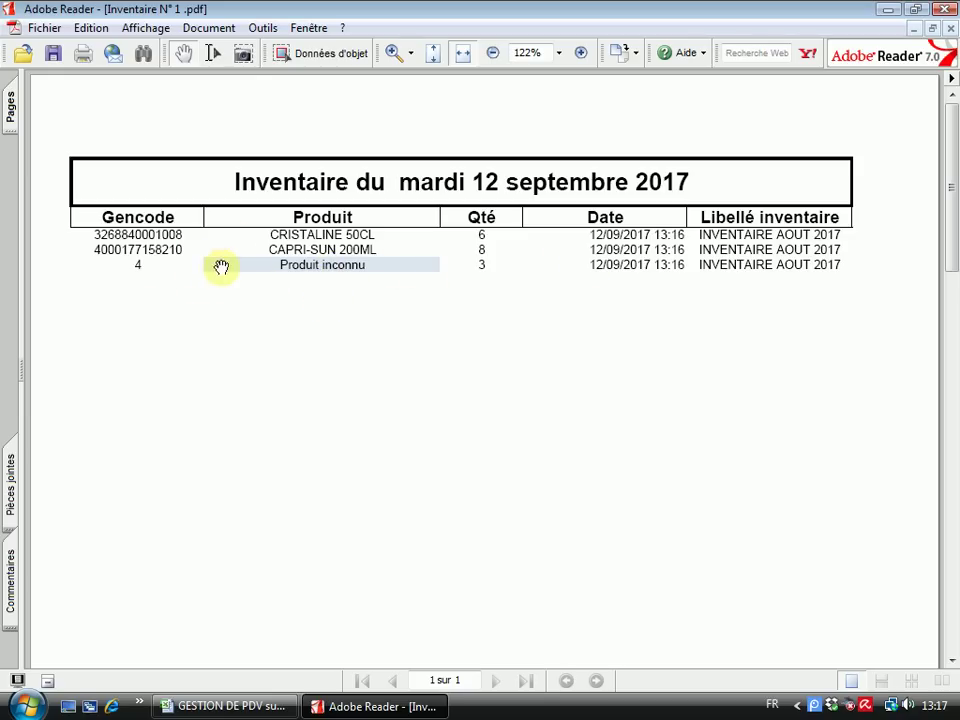
Close the inventory PDF in Adobe Reader to return to the GESTION CAISSE articles screen
left_click(945, 8)
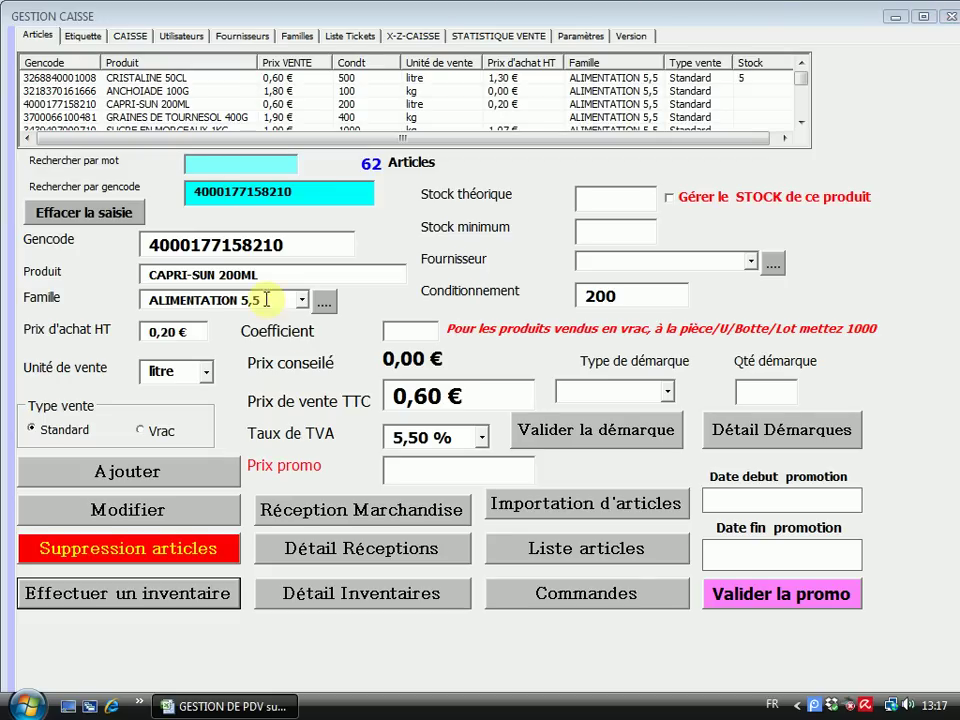
left_click(368, 596)
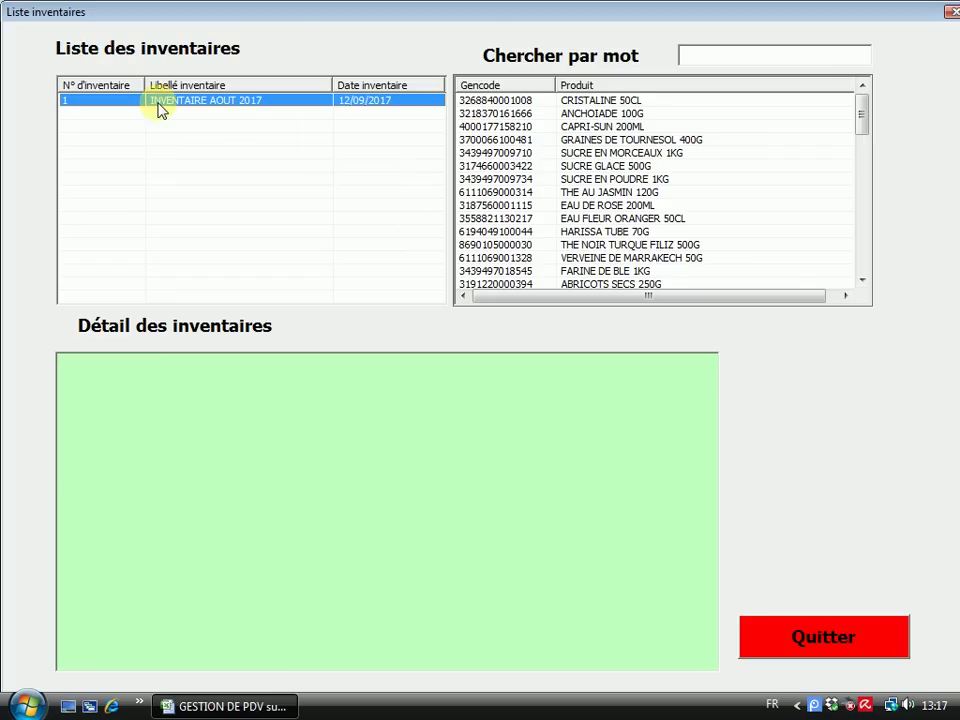
left_click(152, 104)
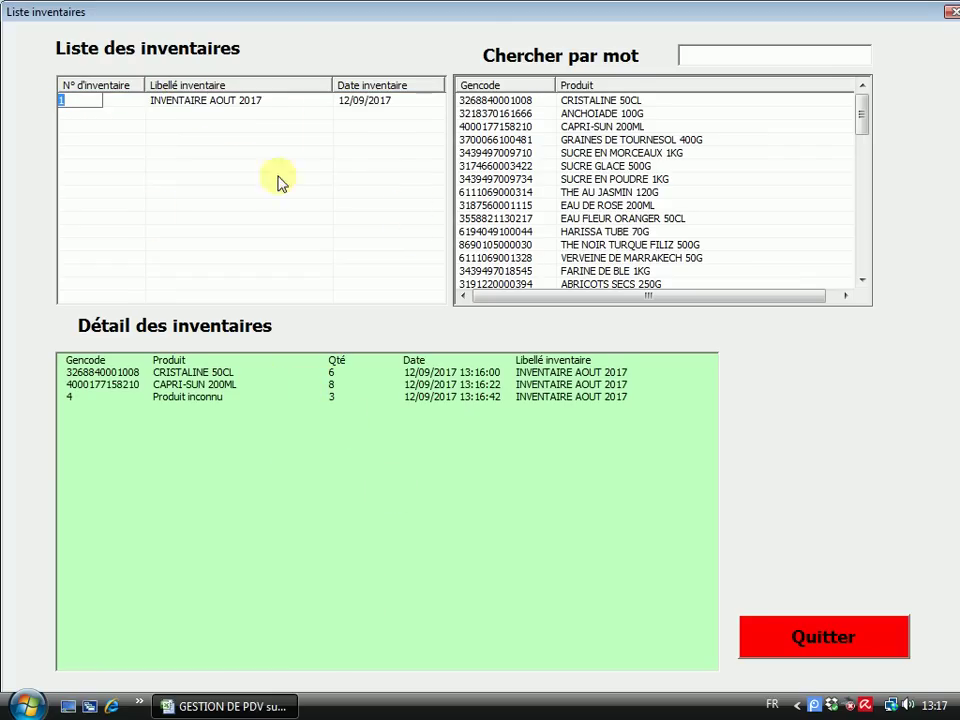
left_click(590, 101)
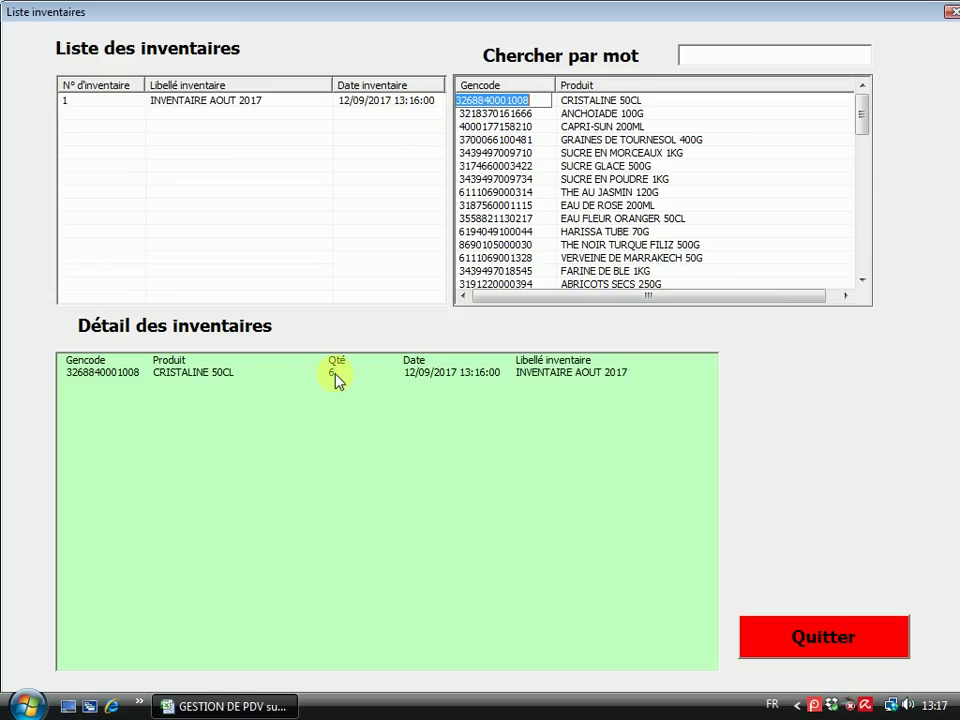
left_click(598, 115)
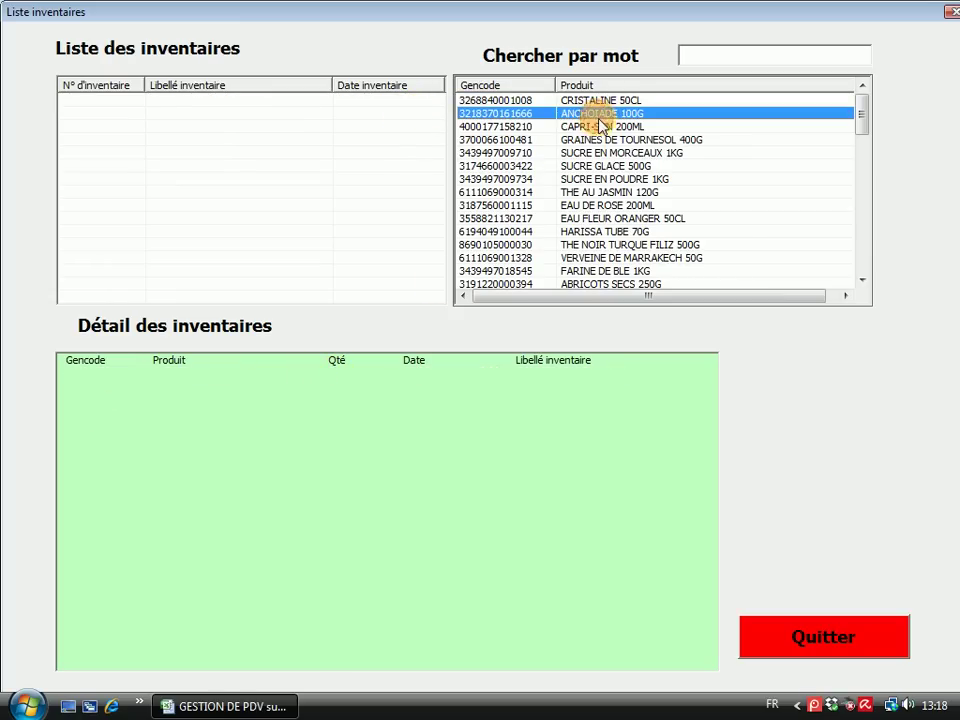
left_click(598, 127)
left_click(602, 140)
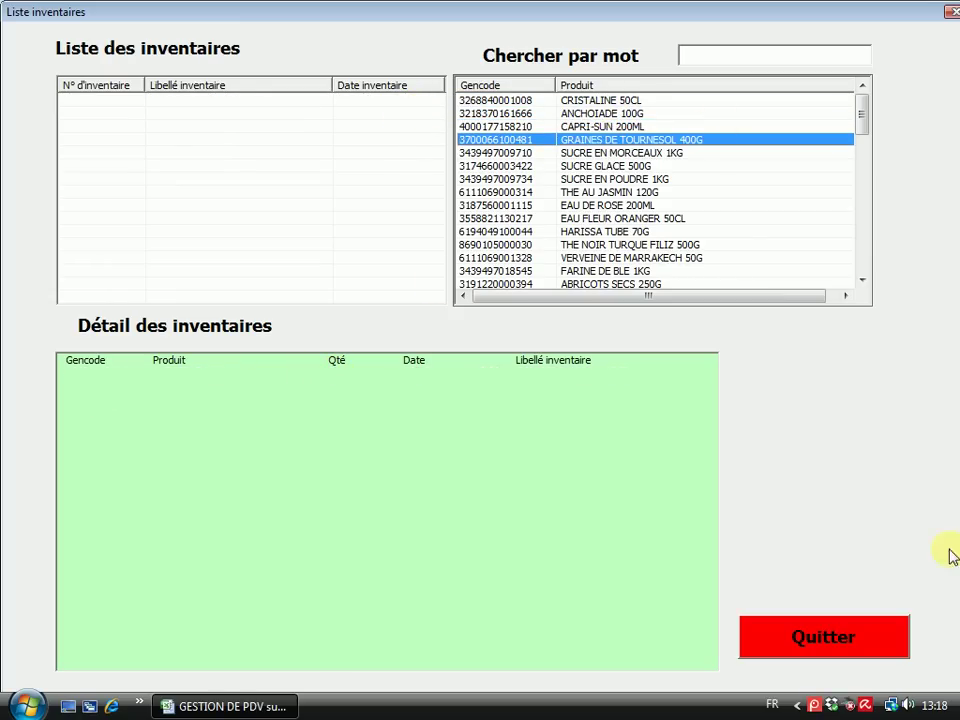
left_click(849, 652)
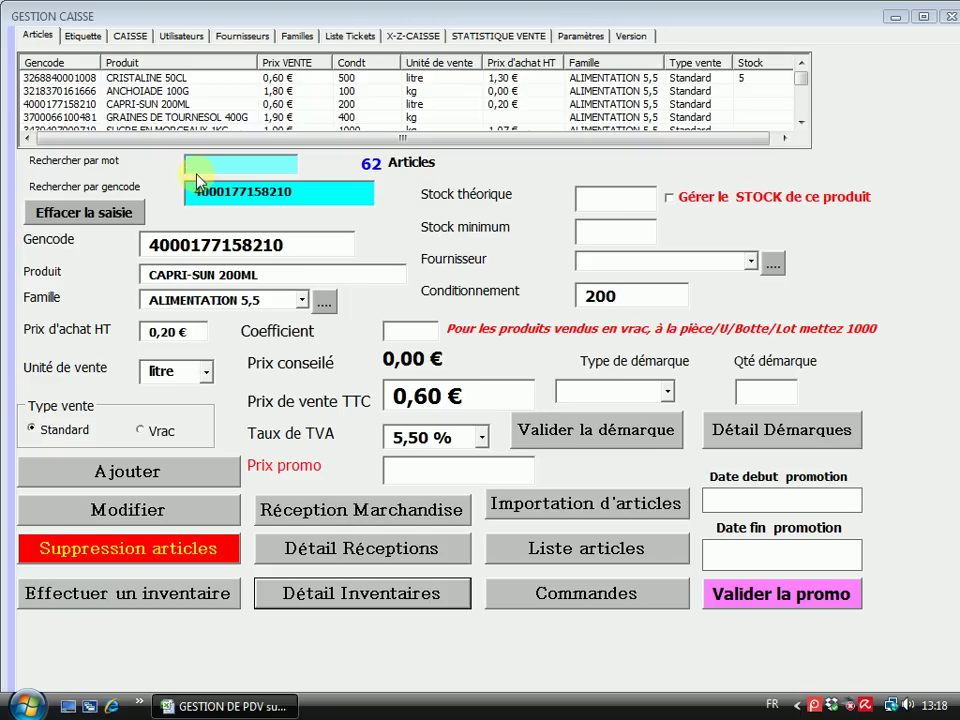
Browse the Etiquette and CAISSE pages, ending on the Utilisateurs page
left_click(86, 40)
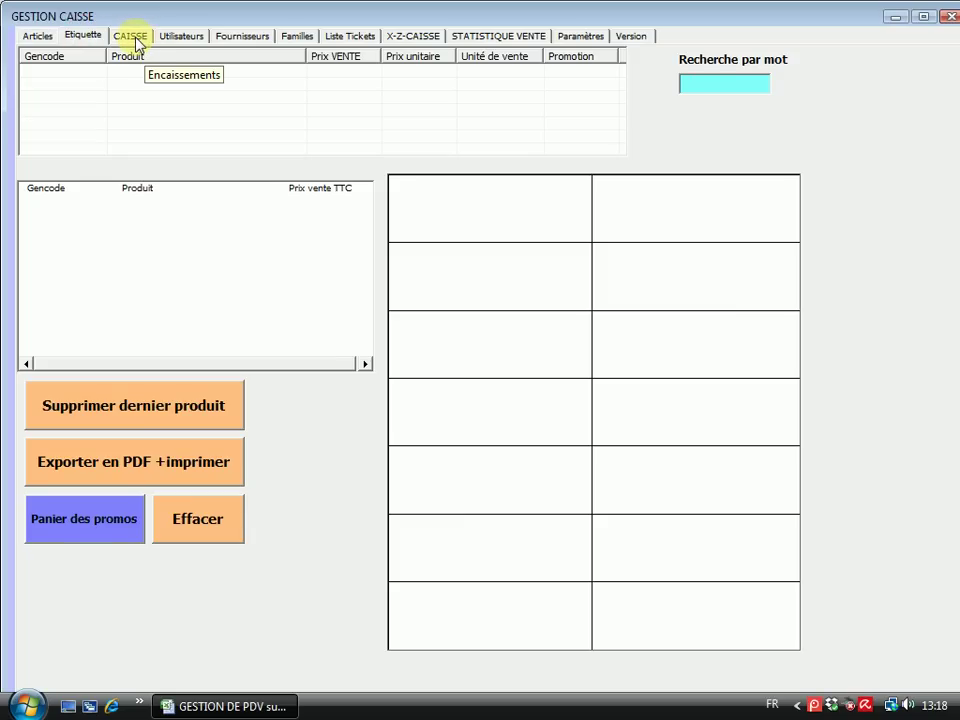
left_click(140, 40)
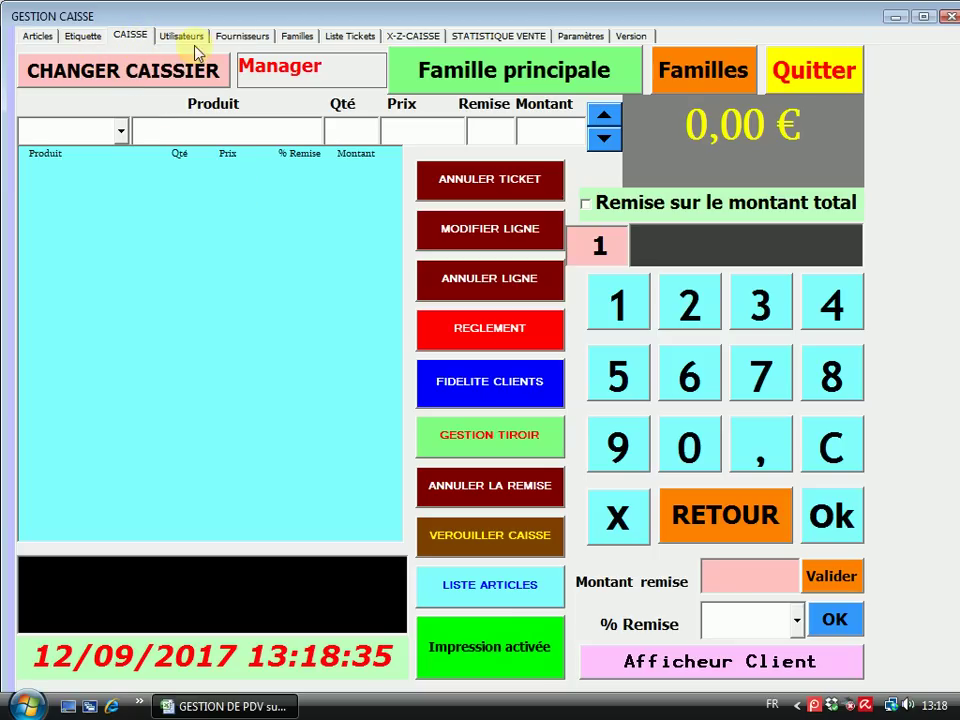
left_click(184, 40)
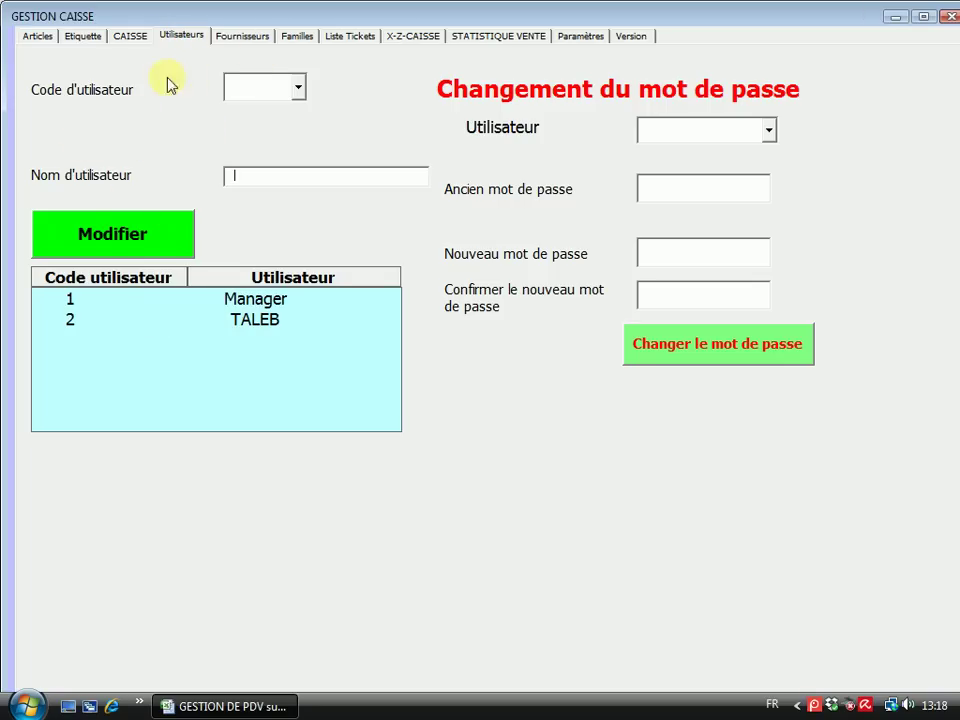
Try clearing user code 1's name Manager and see the change refused
left_click(298, 88)
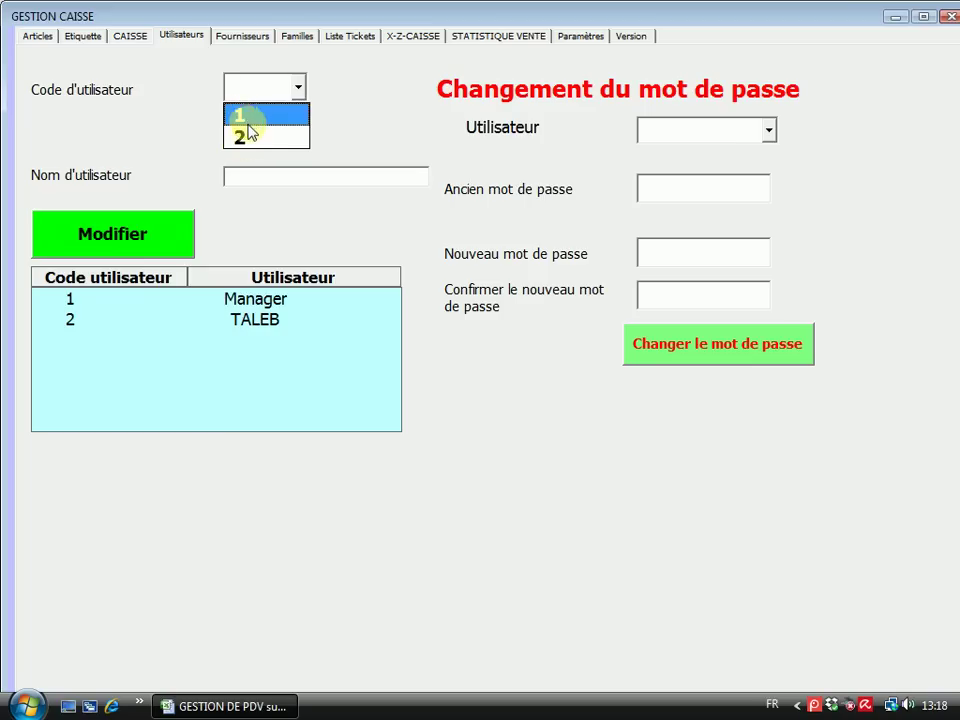
left_click(252, 117)
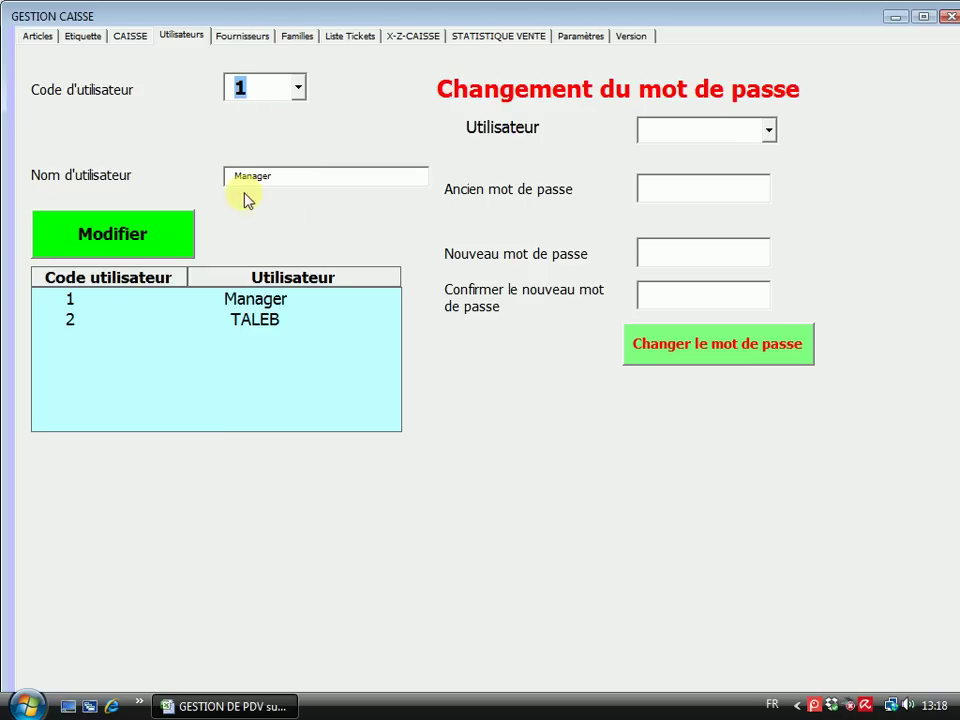
key("Tab")
key("BackSpace")
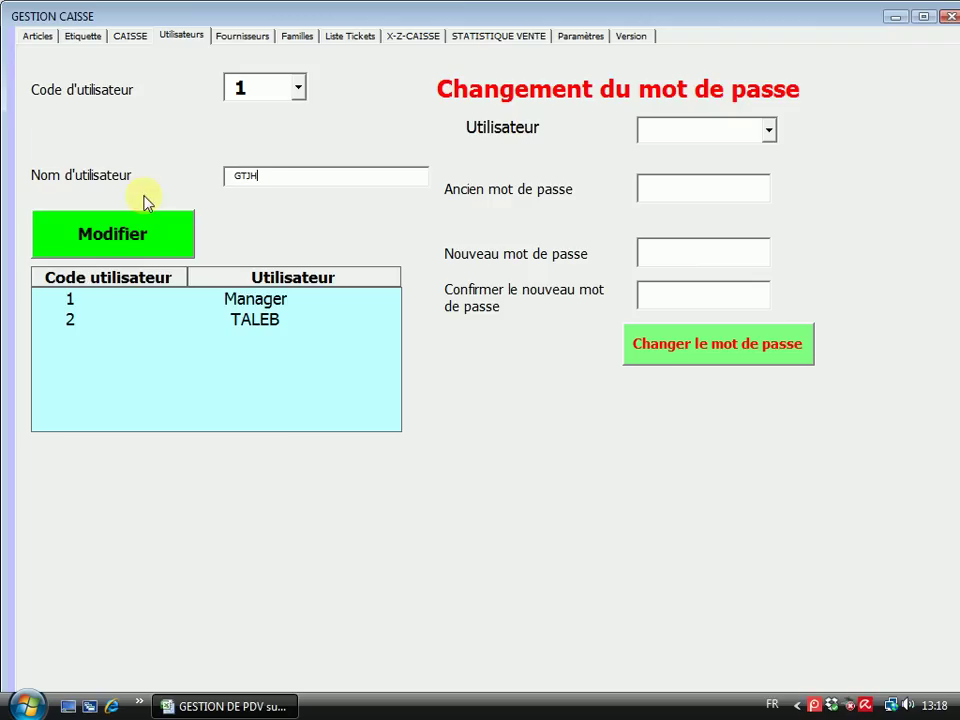
left_click(103, 236)
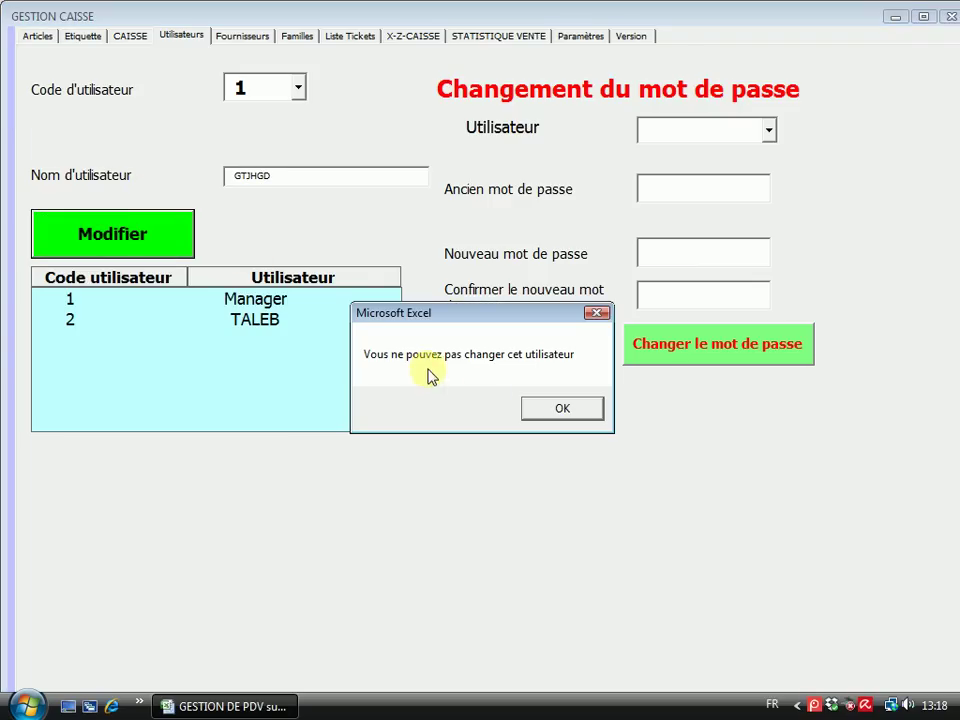
left_click(555, 409)
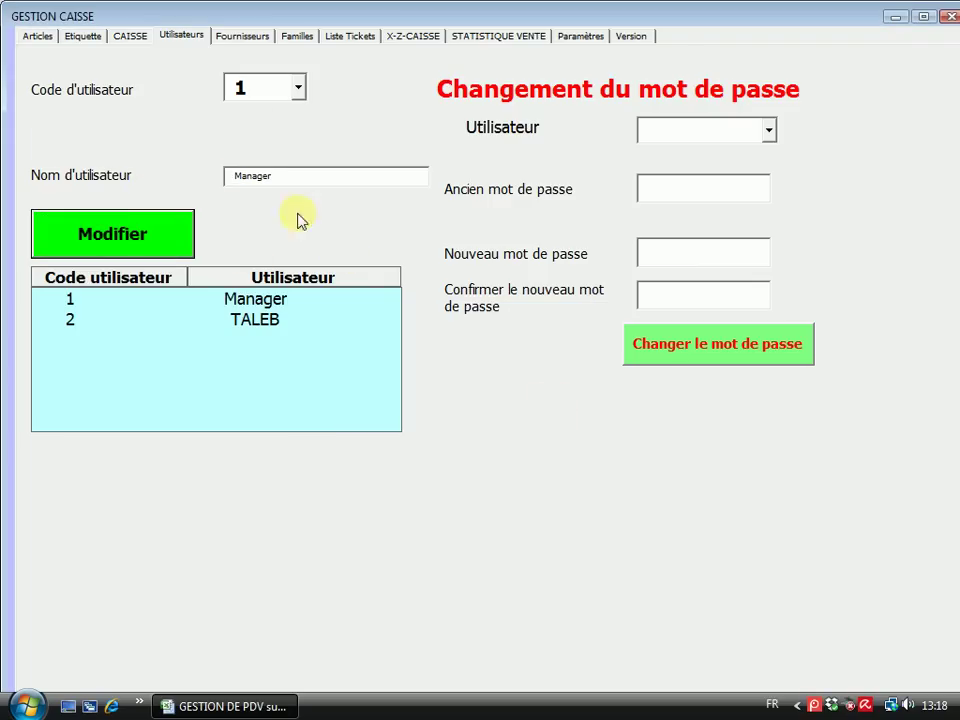
Rename user code 2 to KJHGF, then restore its original name
left_click(298, 90)
left_click(246, 140)
double_click(268, 175)
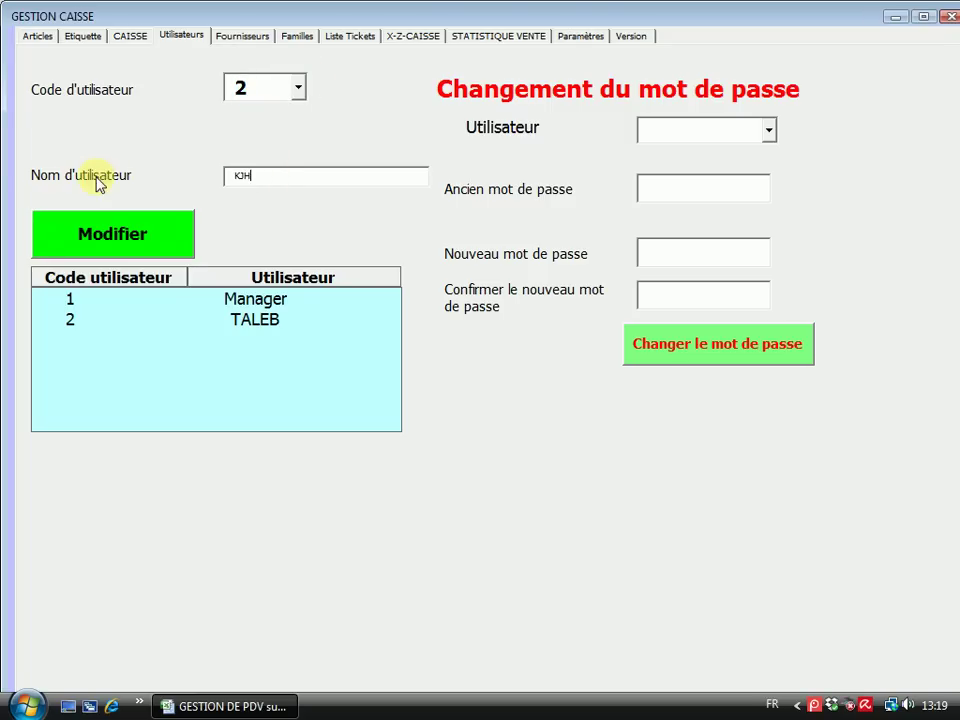
left_click(125, 230)
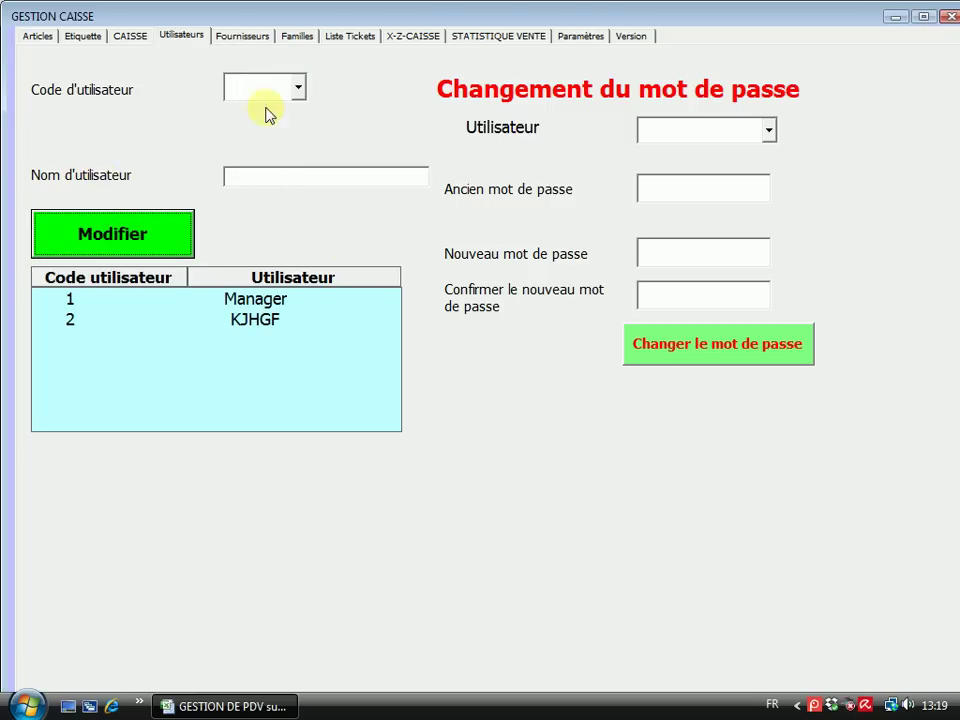
left_click(298, 88)
left_click(242, 140)
double_click(266, 178)
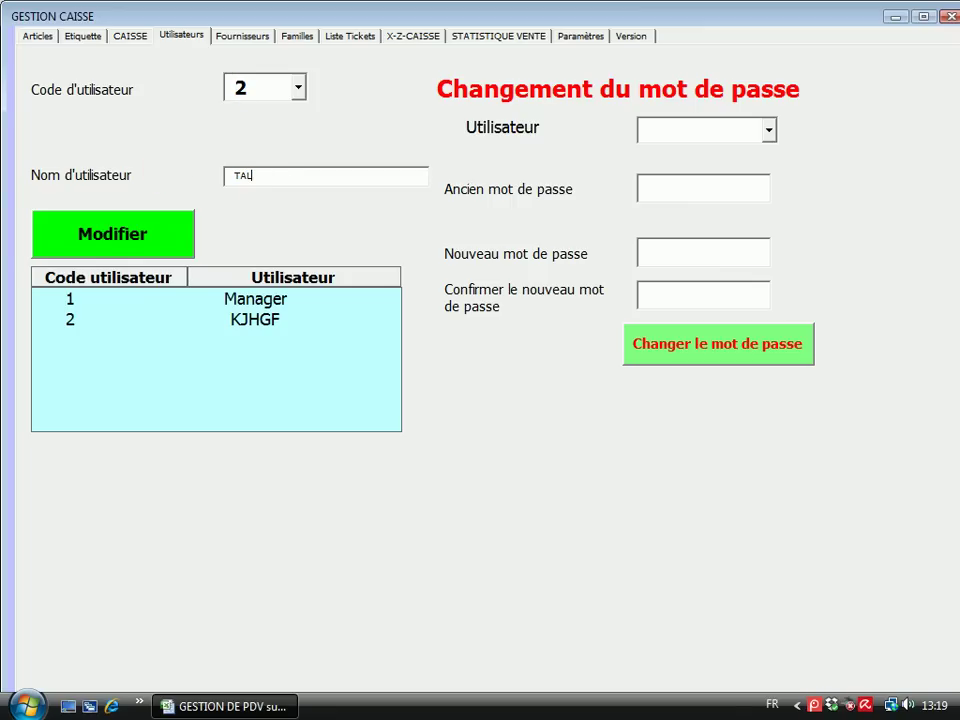
left_click(93, 238)
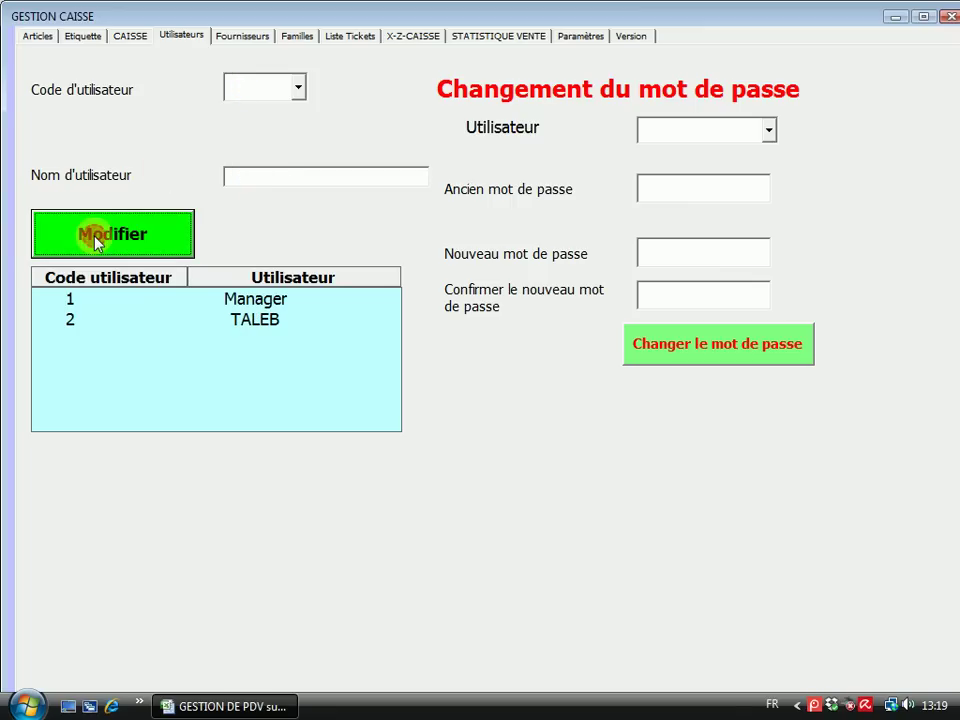
Check the password-change user list without choosing anyone, then go to the Fournisseurs page
left_click(806, 113)
left_click(769, 132)
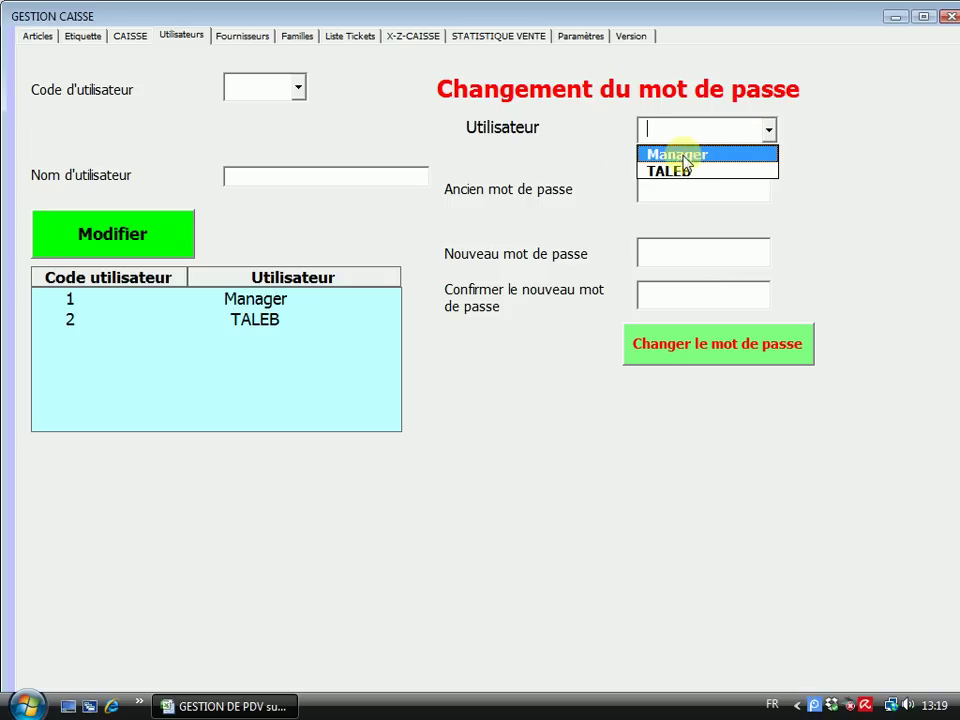
left_click(584, 155)
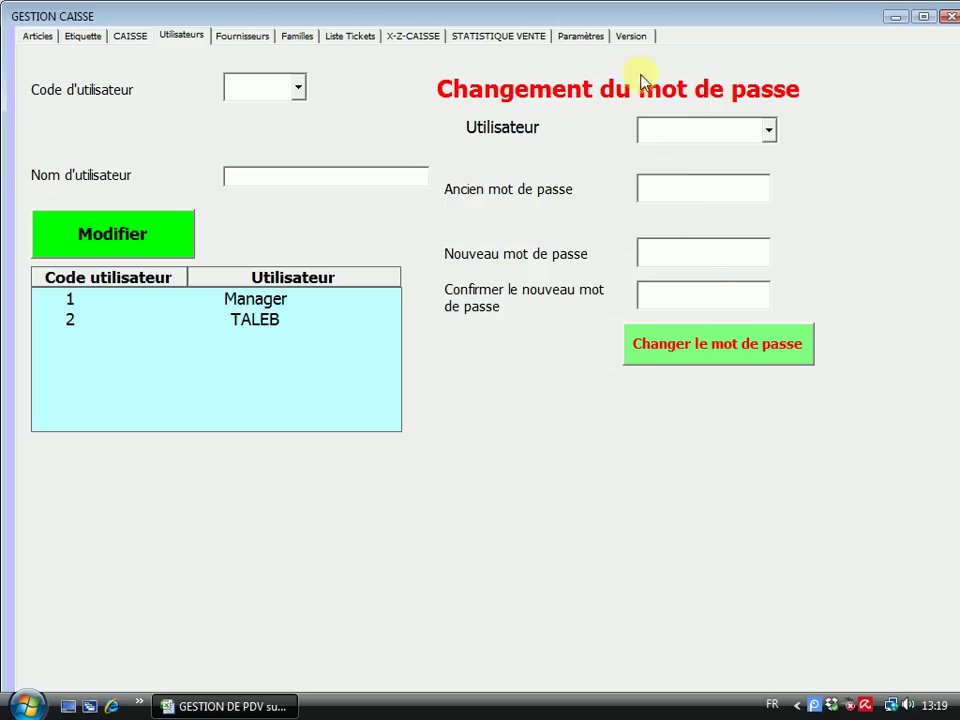
left_click(240, 38)
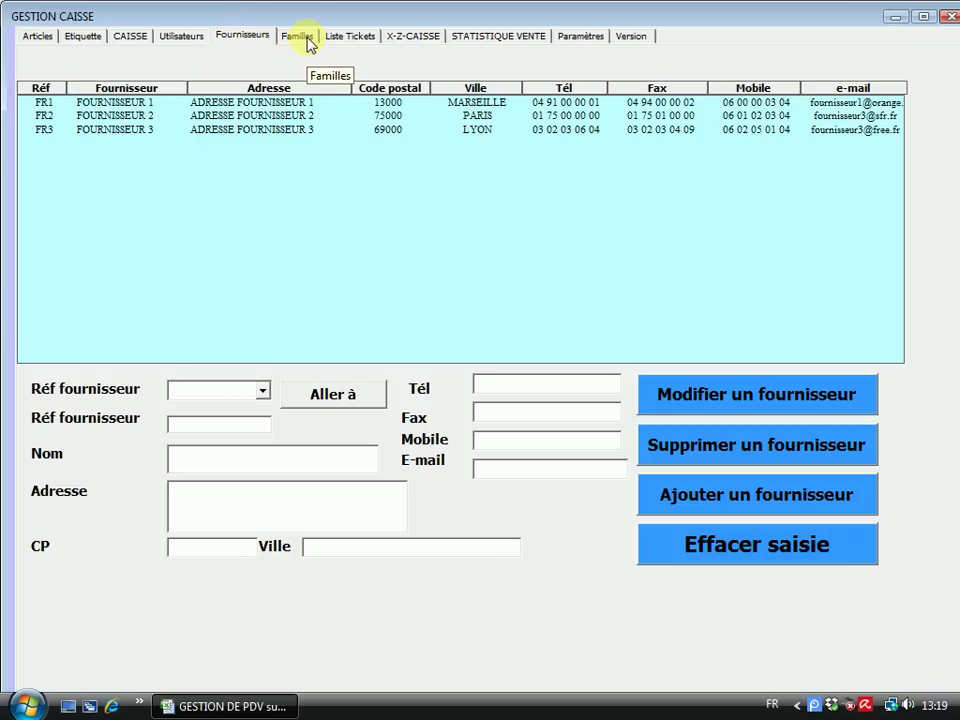
Review the Familles page and the empty ticket list, then go to the X-Z-CAISSE page
left_click(305, 36)
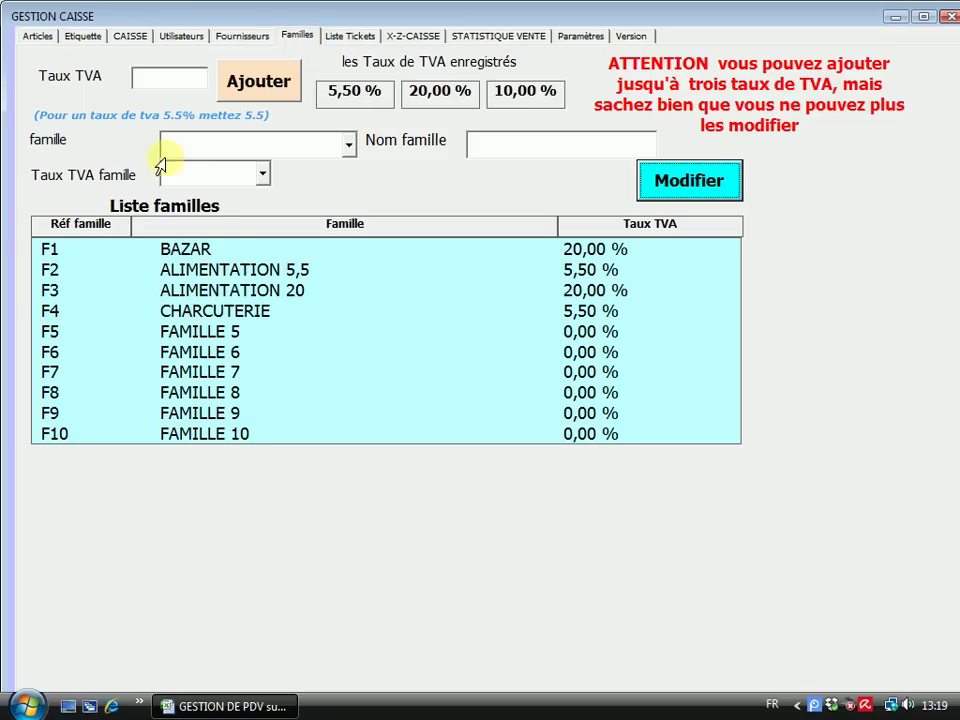
left_click(353, 38)
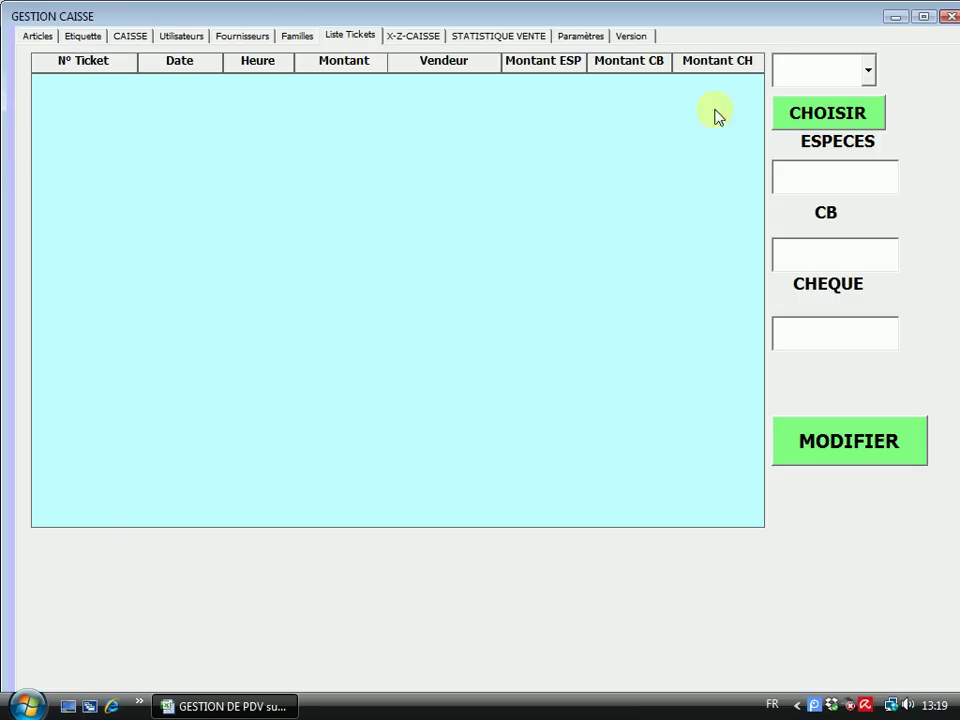
left_click(872, 82)
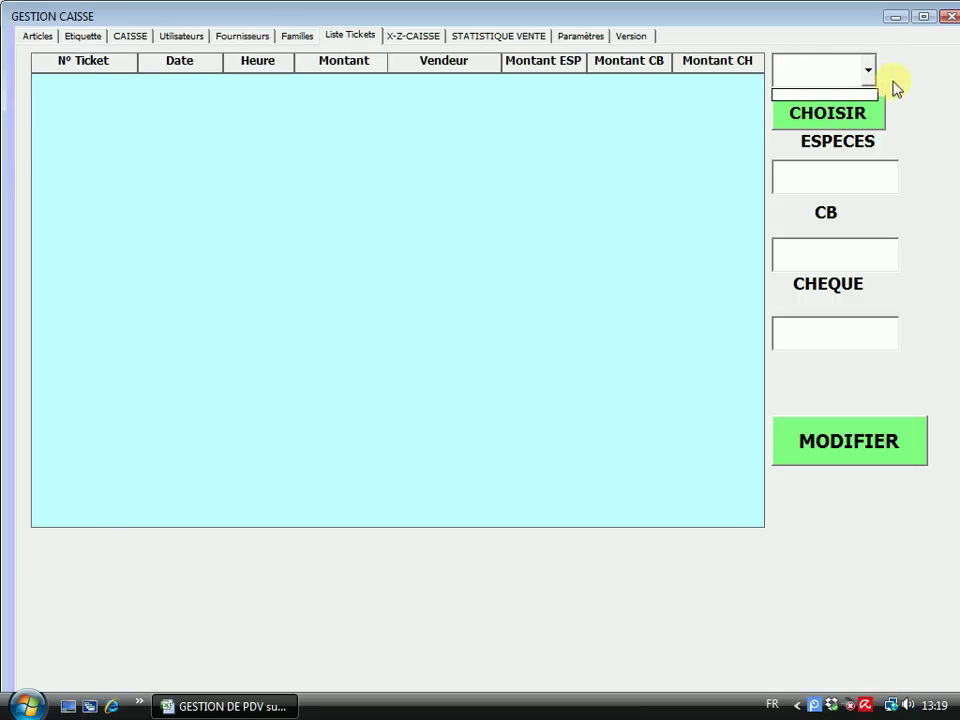
left_click(895, 80)
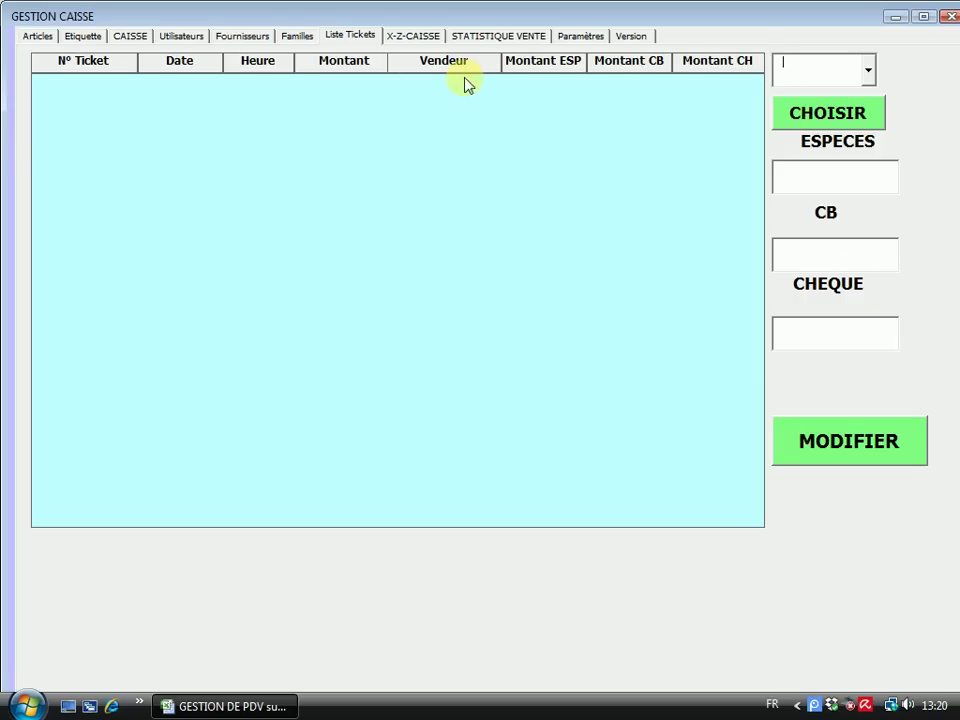
left_click(407, 38)
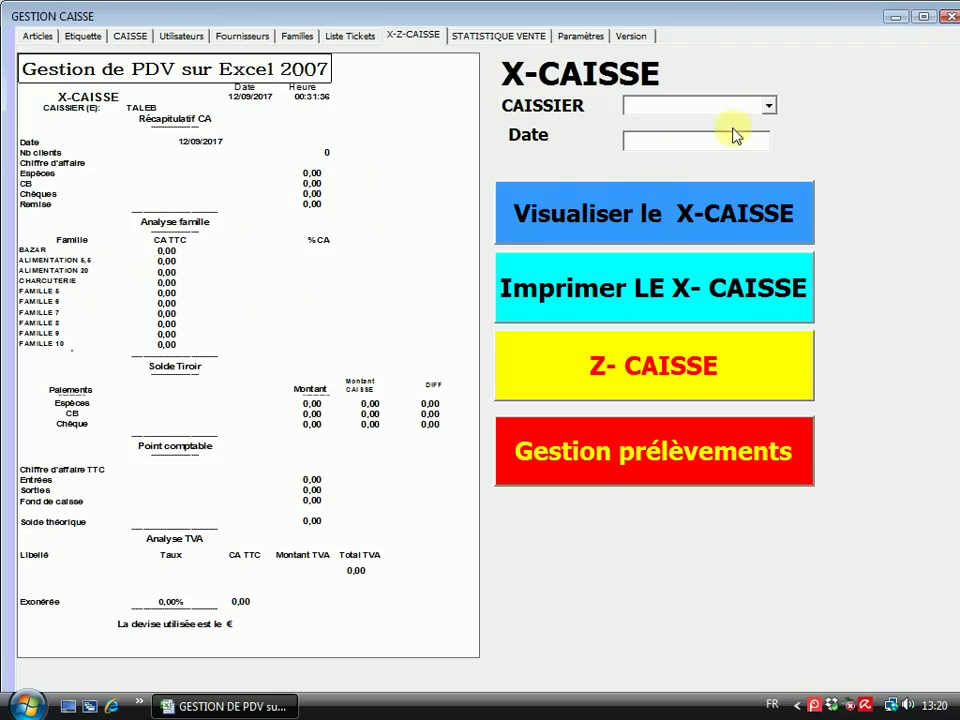
Display the X-CAISSE report for cashier Manager dated 12/09/2017, which shows no sales
left_click(769, 108)
left_click(640, 122)
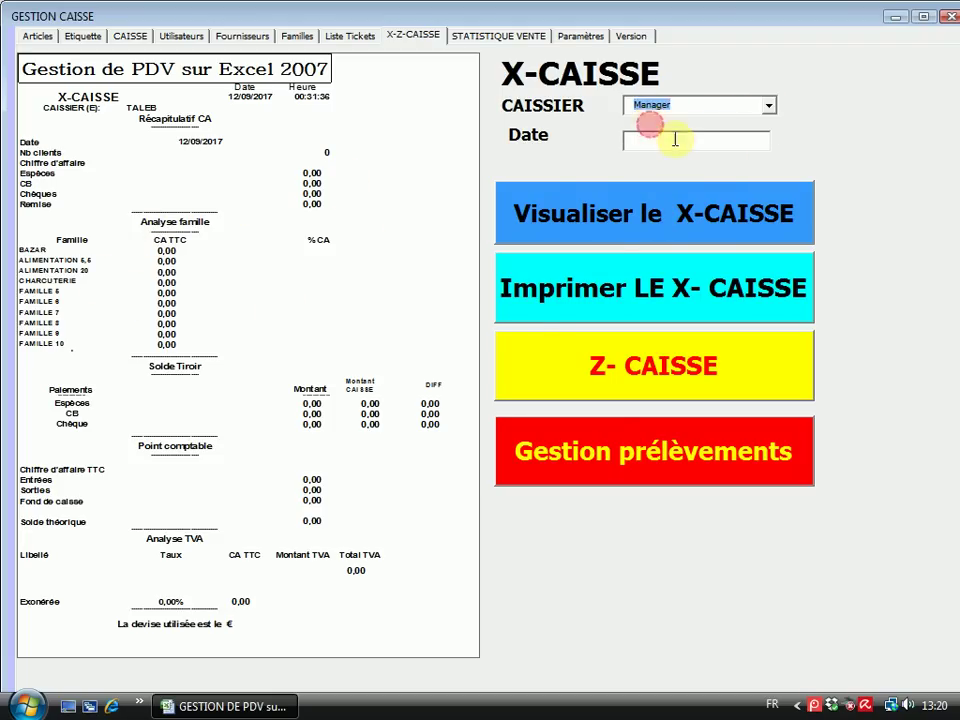
left_click(669, 144)
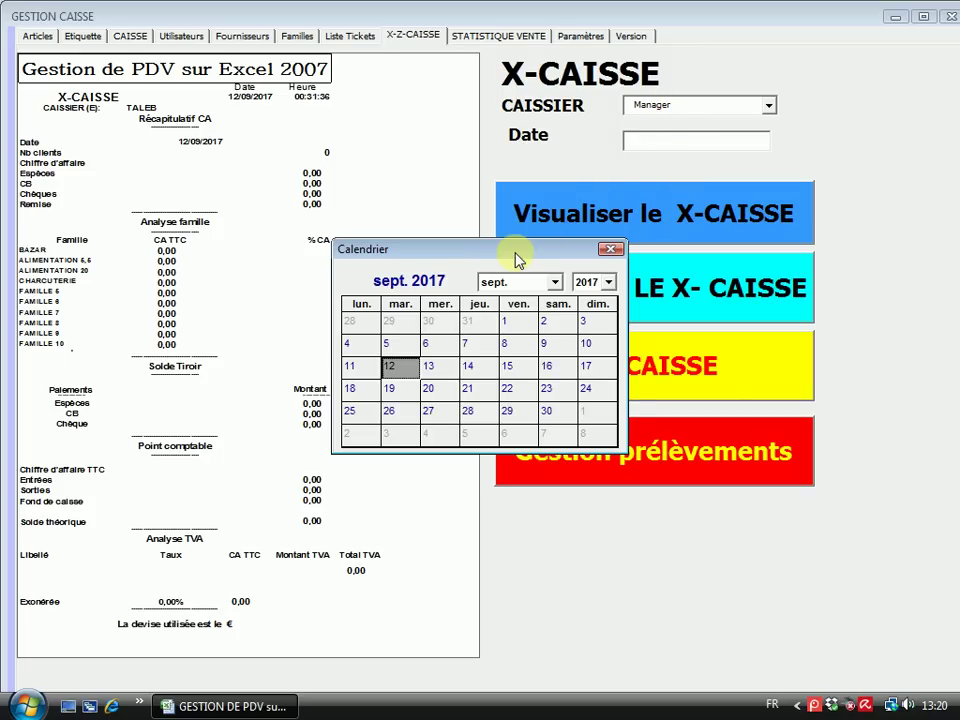
left_click_drag(519, 259, 521, 207)
left_click(391, 315)
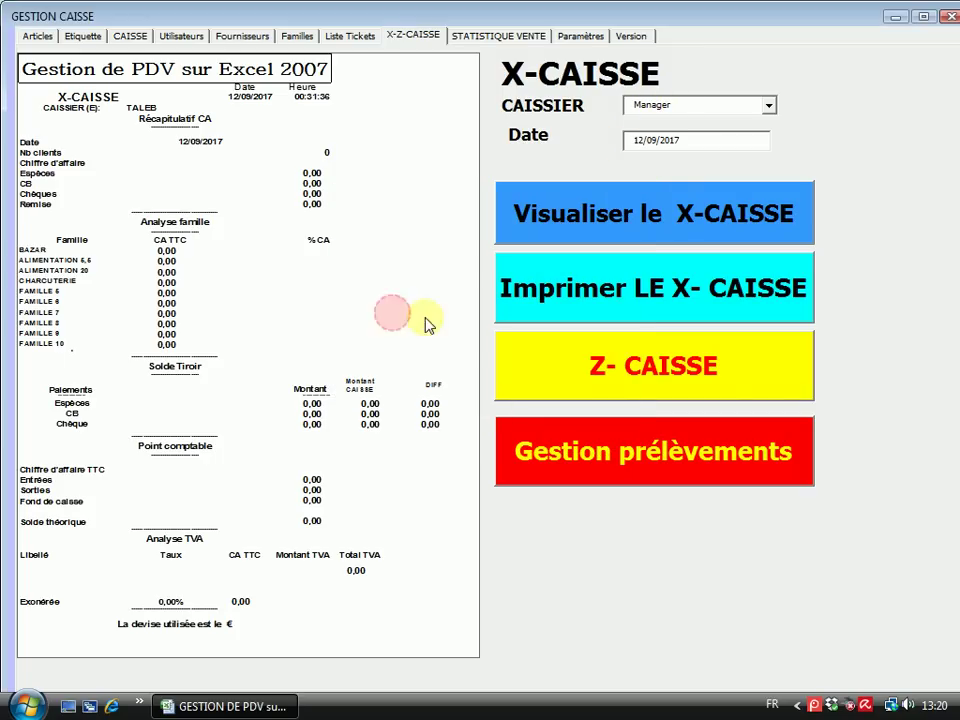
left_click(634, 217)
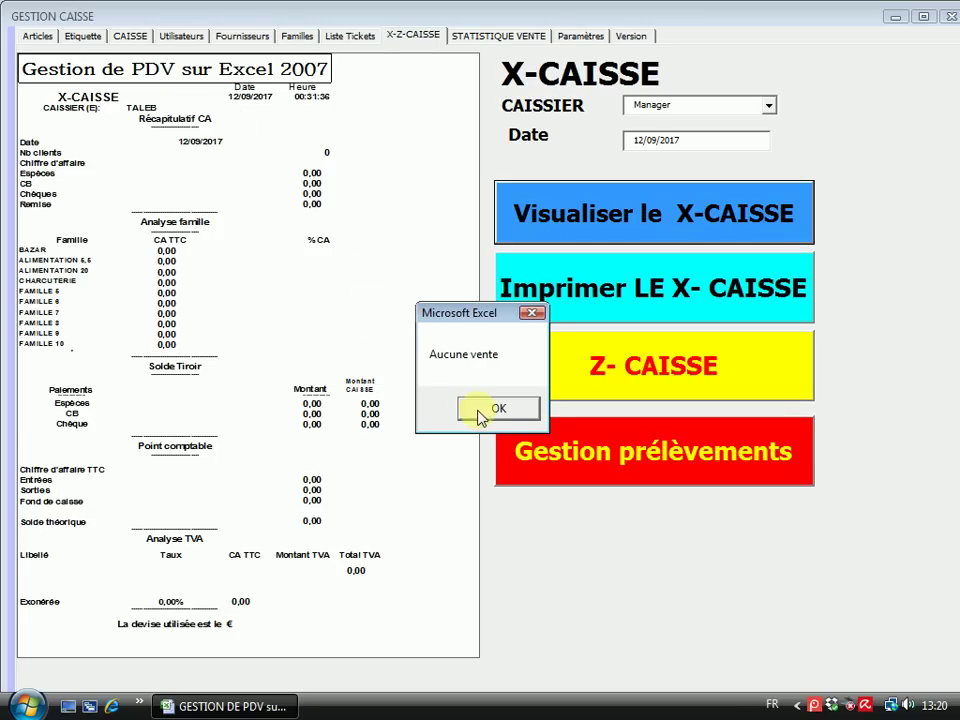
left_click(482, 408)
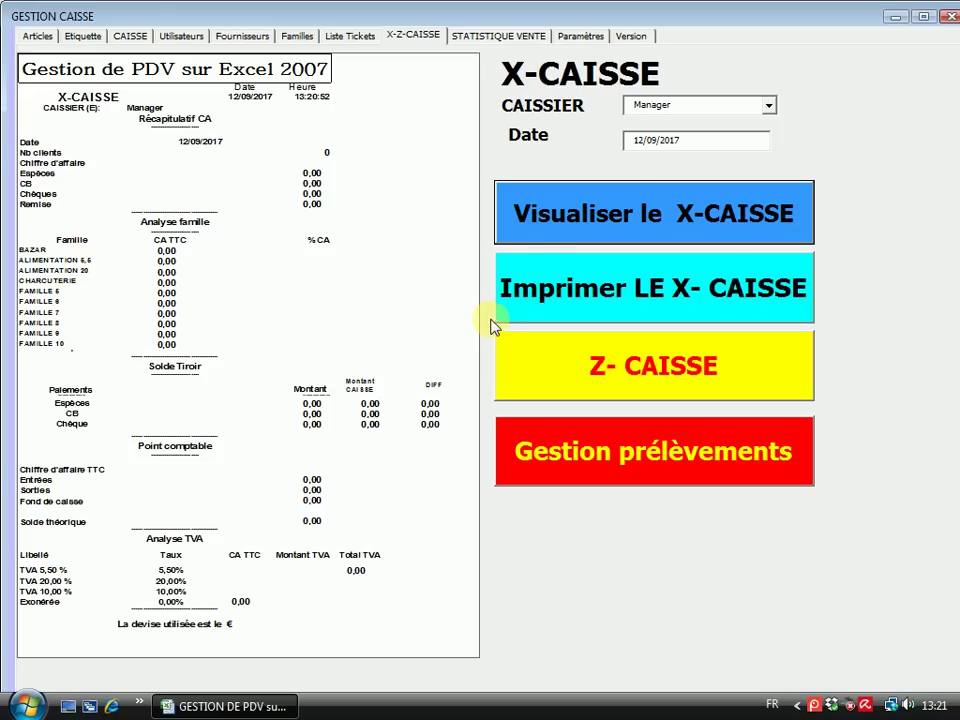
Save the X-CAISSE report to the X-CAISSE folder without printing a ticket
left_click(628, 305)
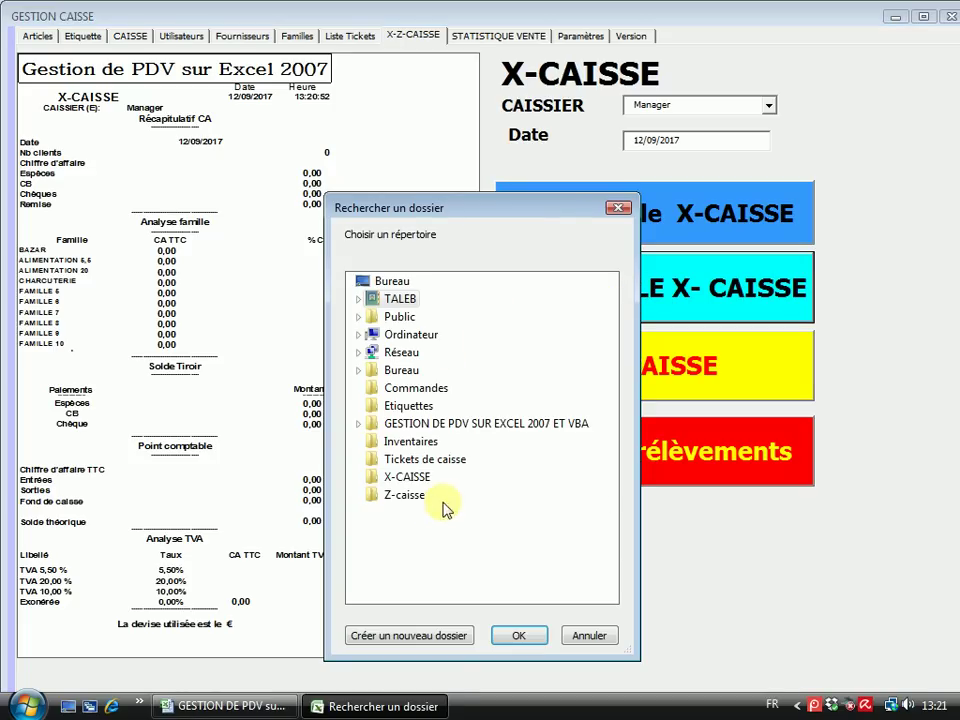
left_click(404, 478)
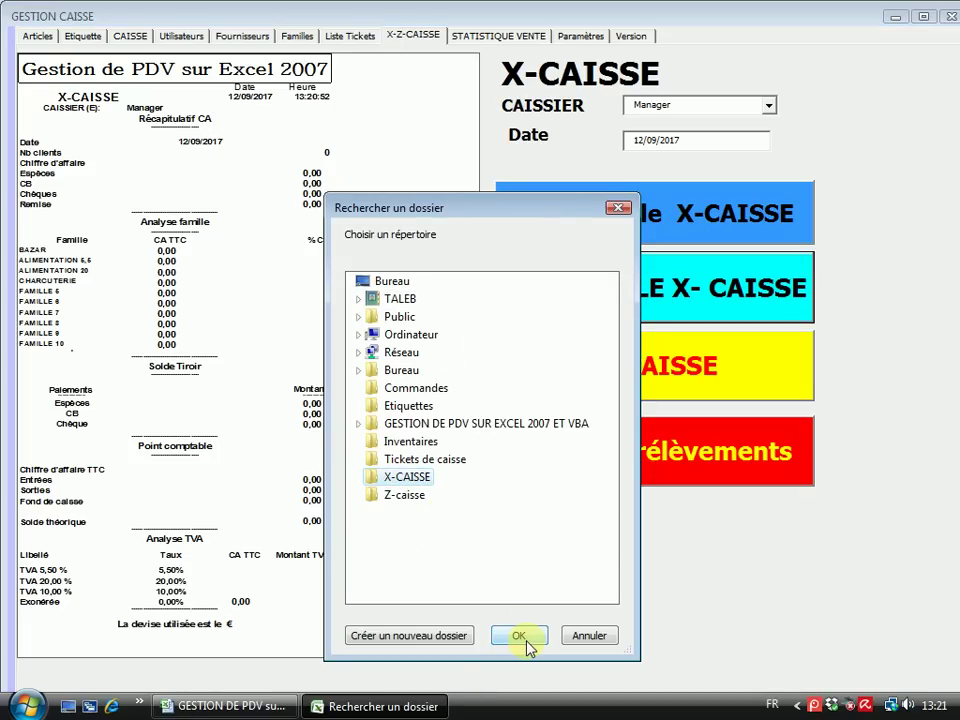
left_click(526, 641)
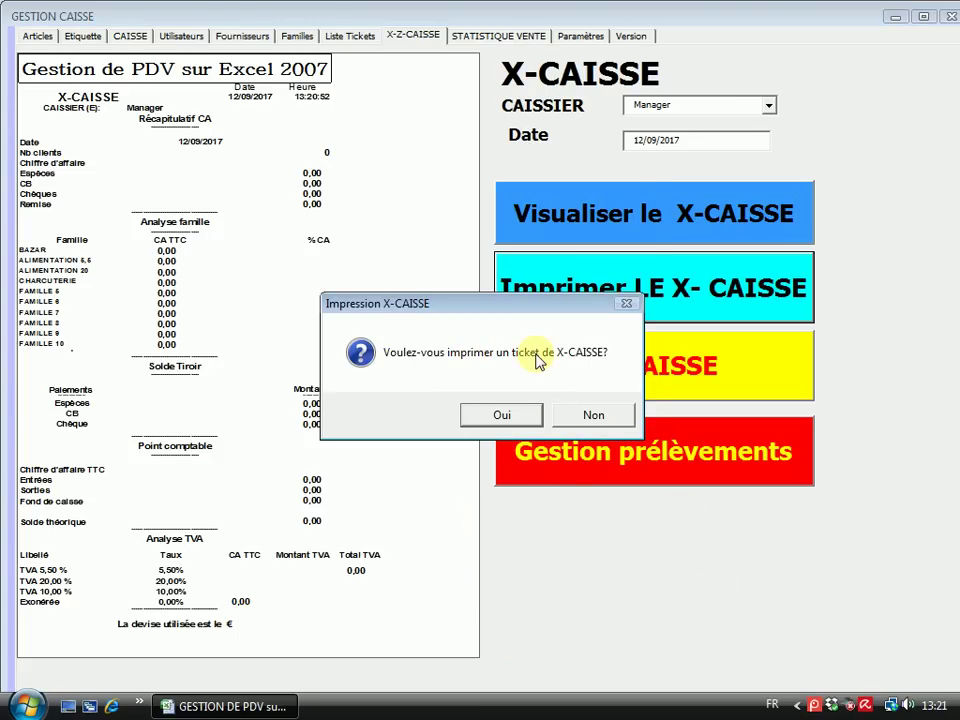
left_click(596, 416)
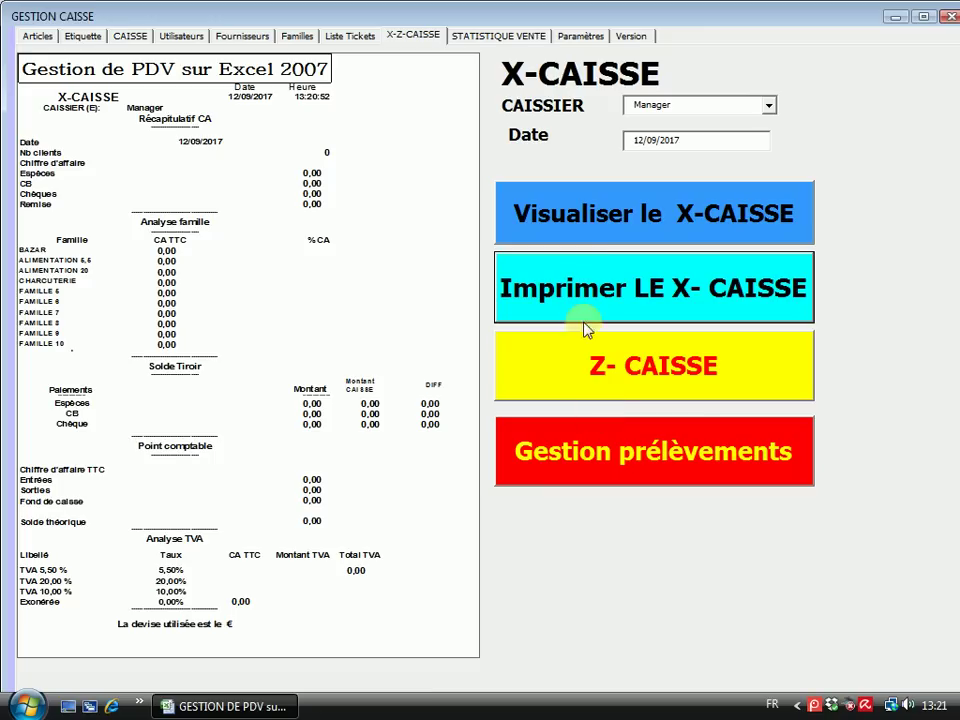
Close the cash and ticket forms, minimize Excel, and open the X-CAISSE desktop folder
left_click(898, 17)
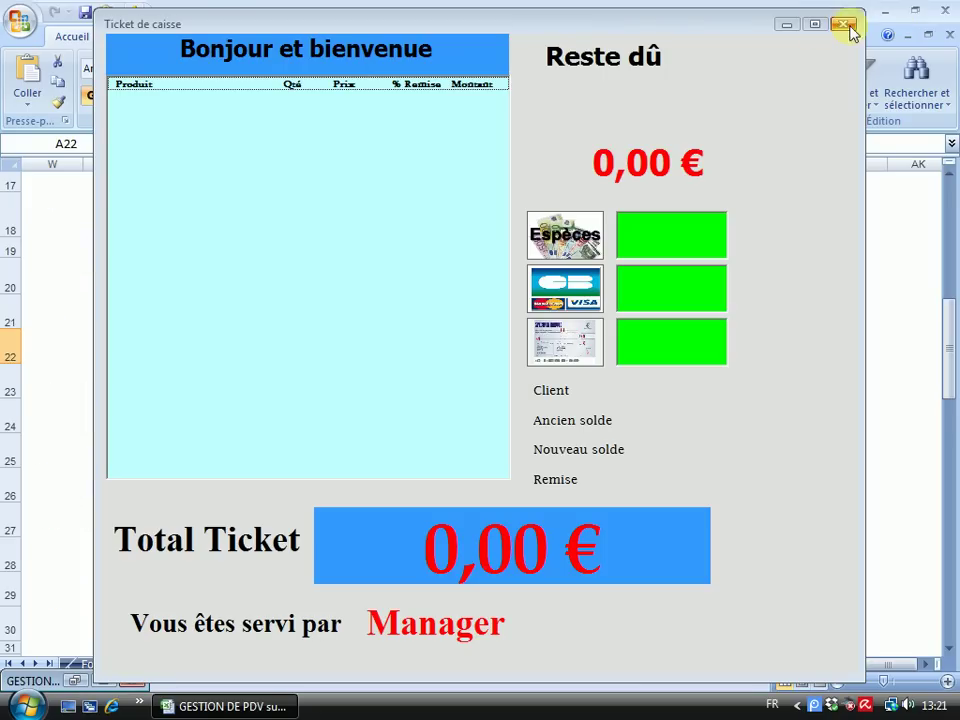
left_click(848, 24)
left_click(883, 13)
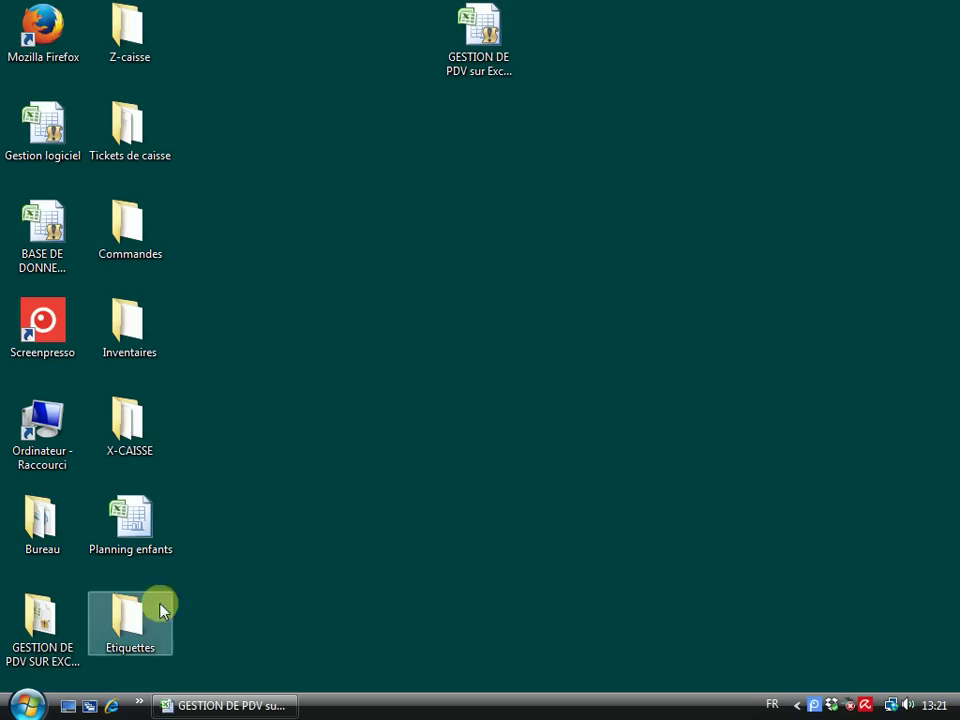
double_click(128, 440)
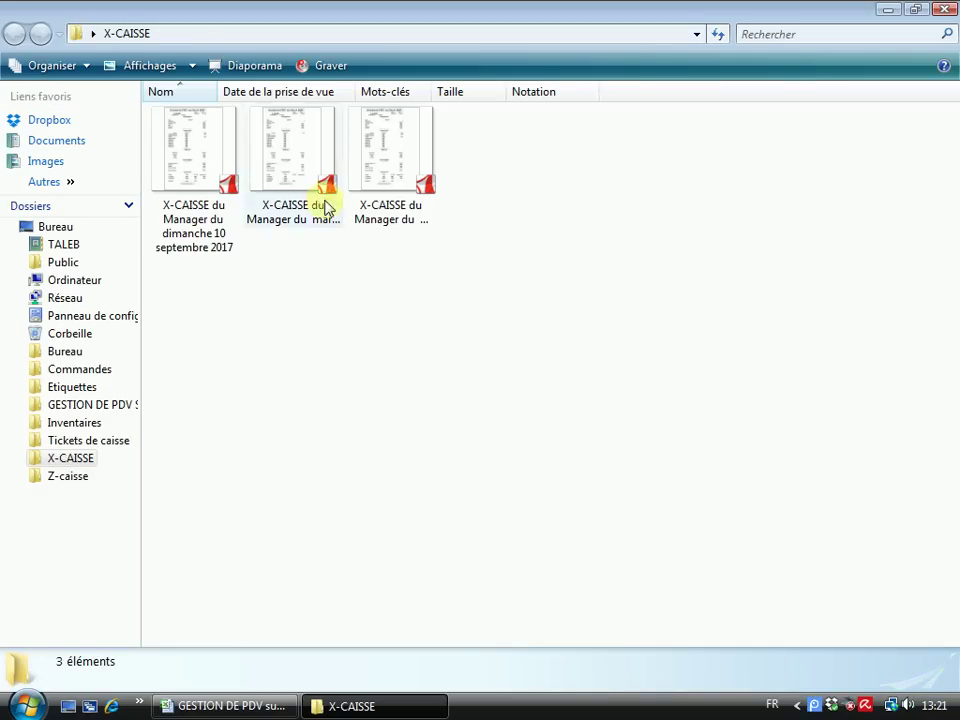
Delete the 08 and 10 septembre X-CAISSE PDFs, then open the 12 septembre one
left_click(417, 176)
right_click(411, 172)
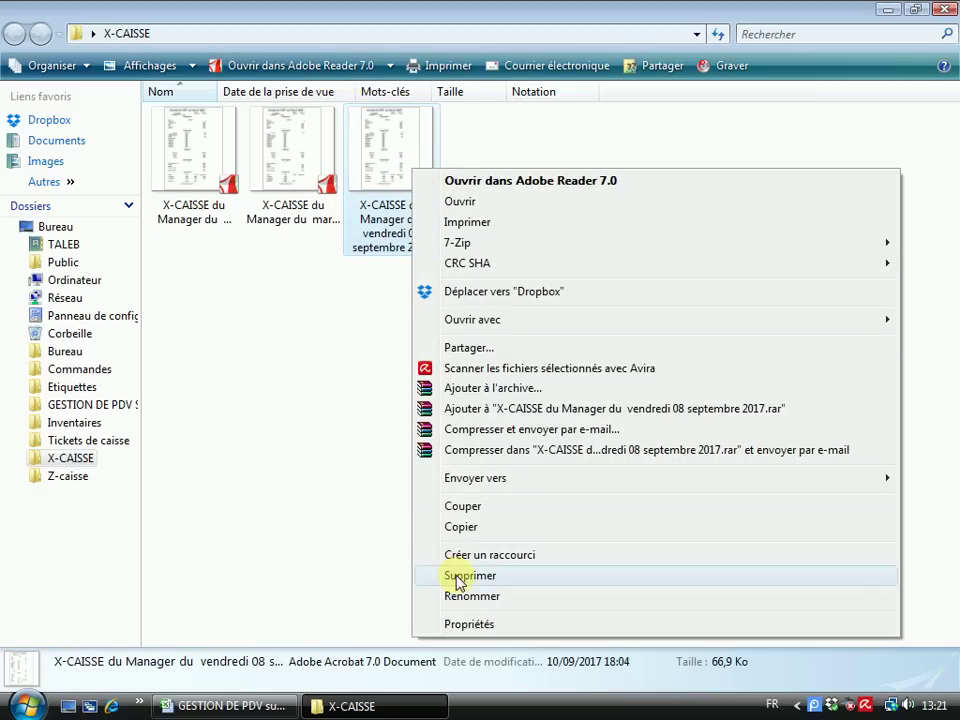
left_click(458, 578)
left_click(549, 430)
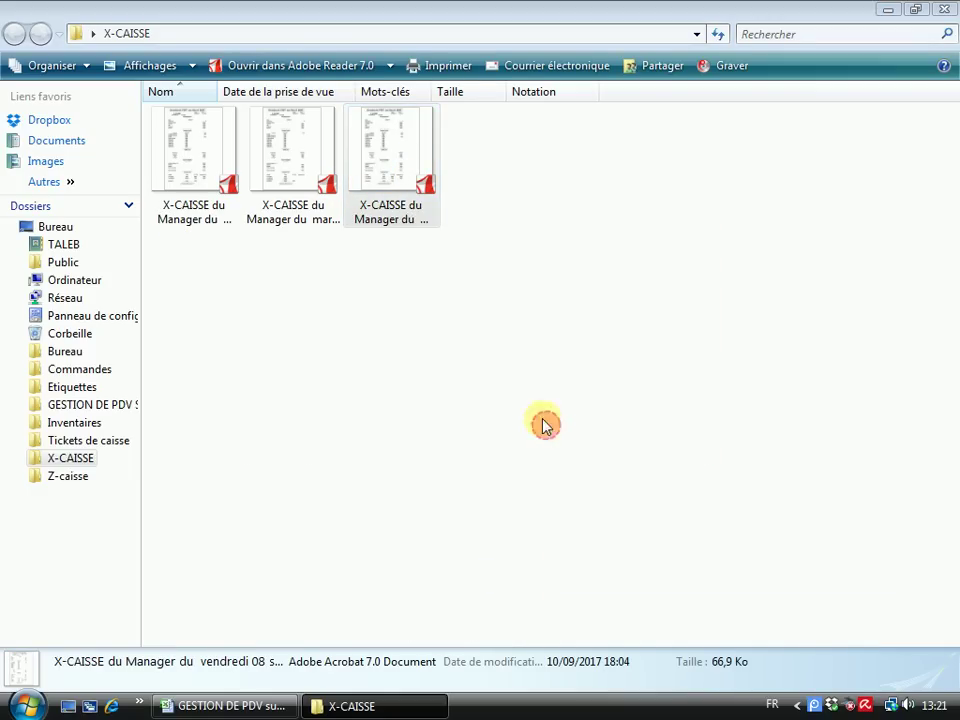
right_click(196, 181)
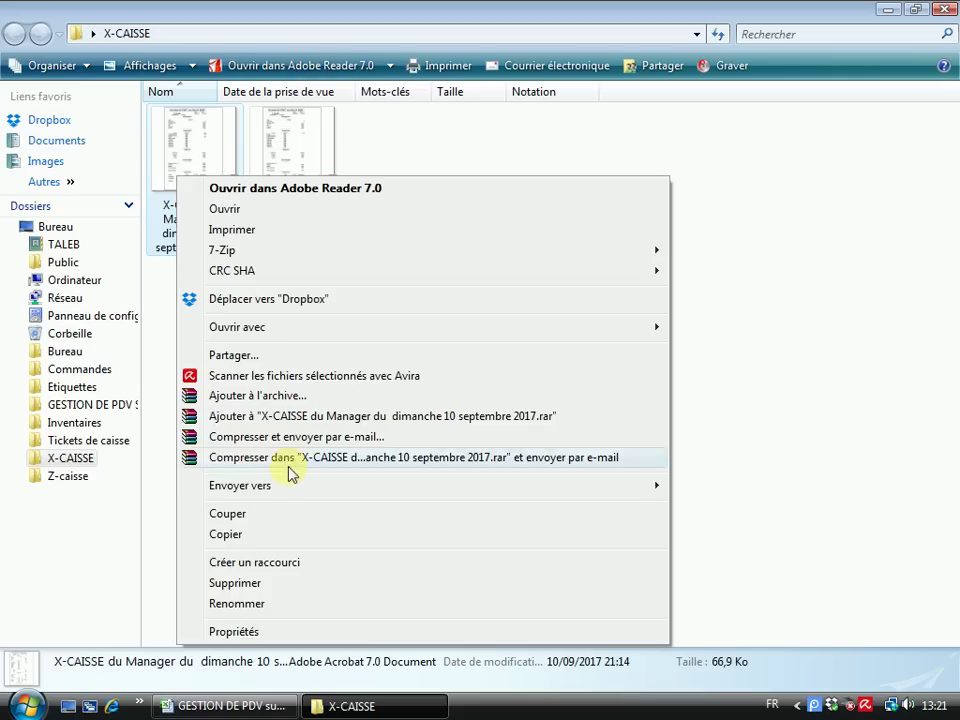
left_click(228, 588)
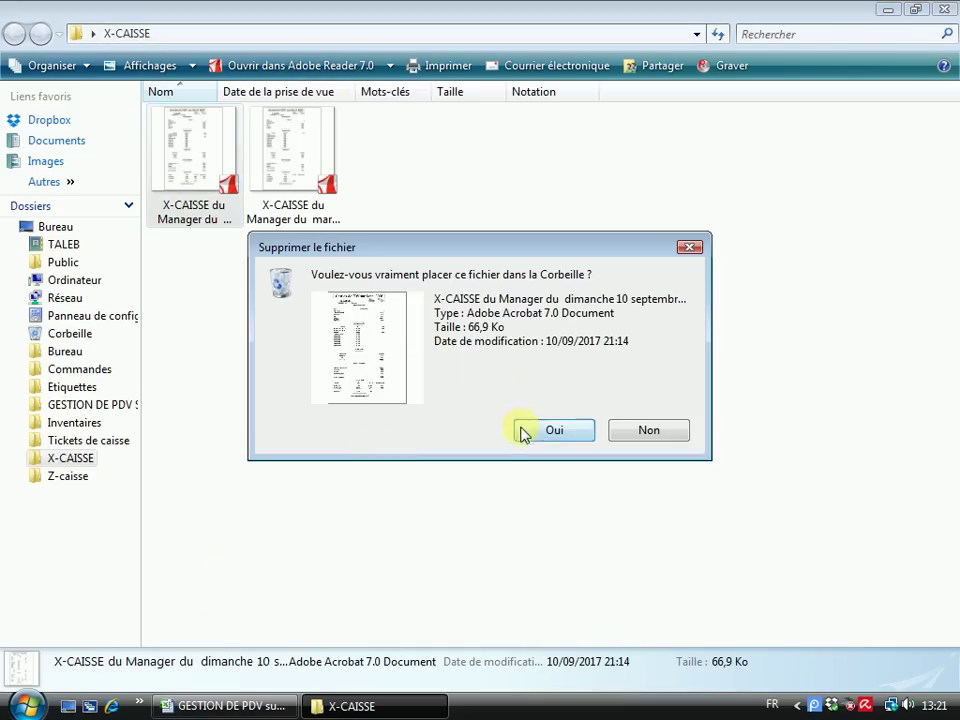
left_click(522, 432)
left_click(207, 162)
double_click(207, 162)
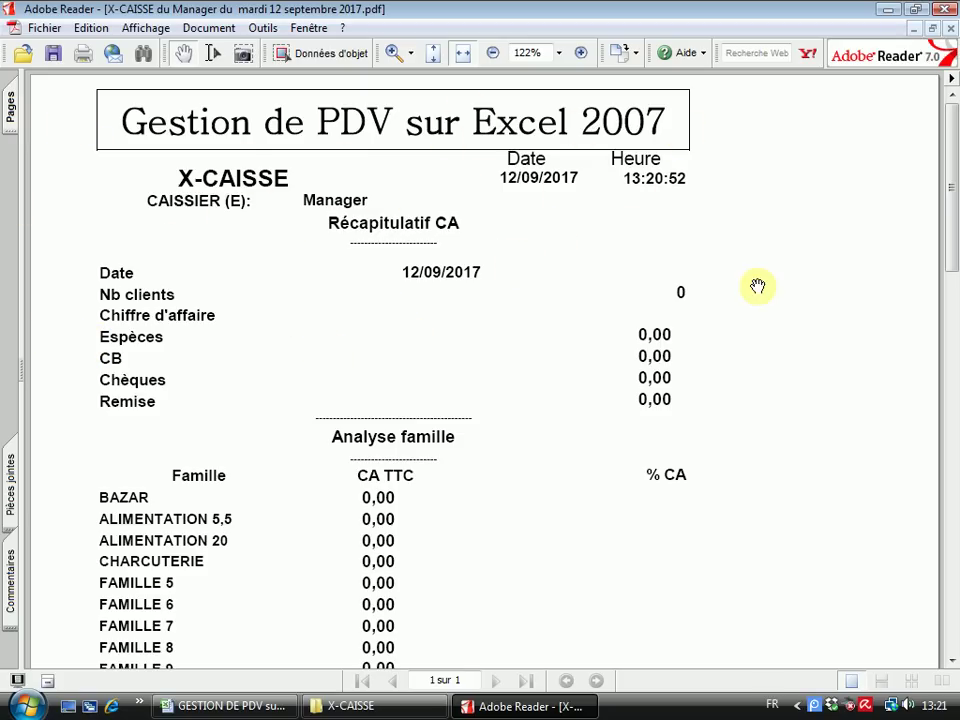
Scroll through the 12 septembre X-CAISSE PDF, checking that every total reads 0,00
scroll(605, 340, "down", 2)
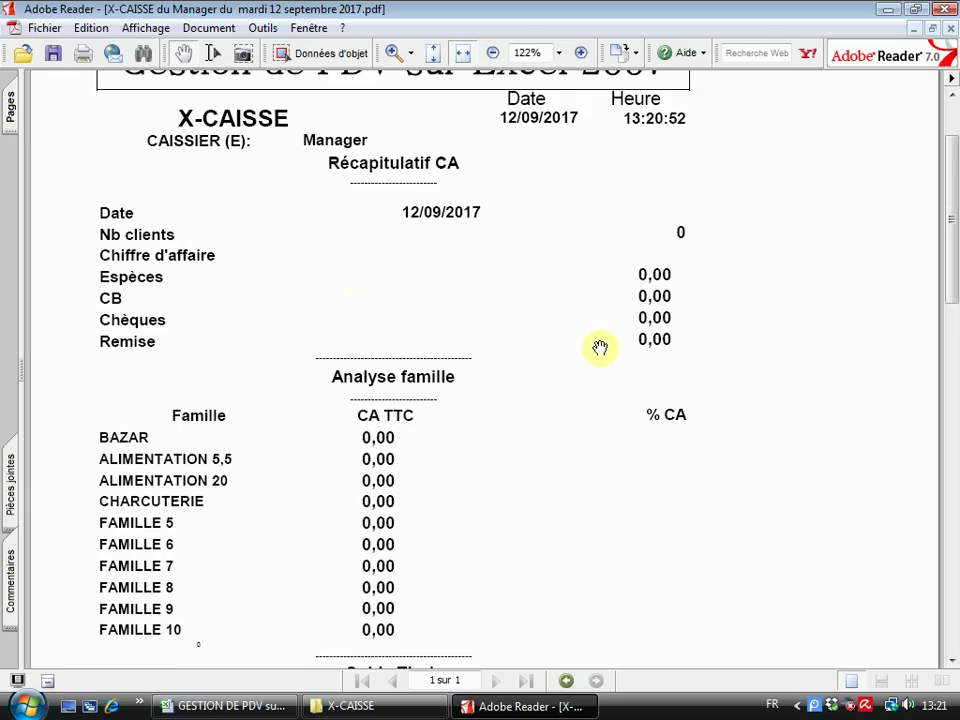
scroll(600, 347, "down", 2)
scroll(190, 436, "down", 1)
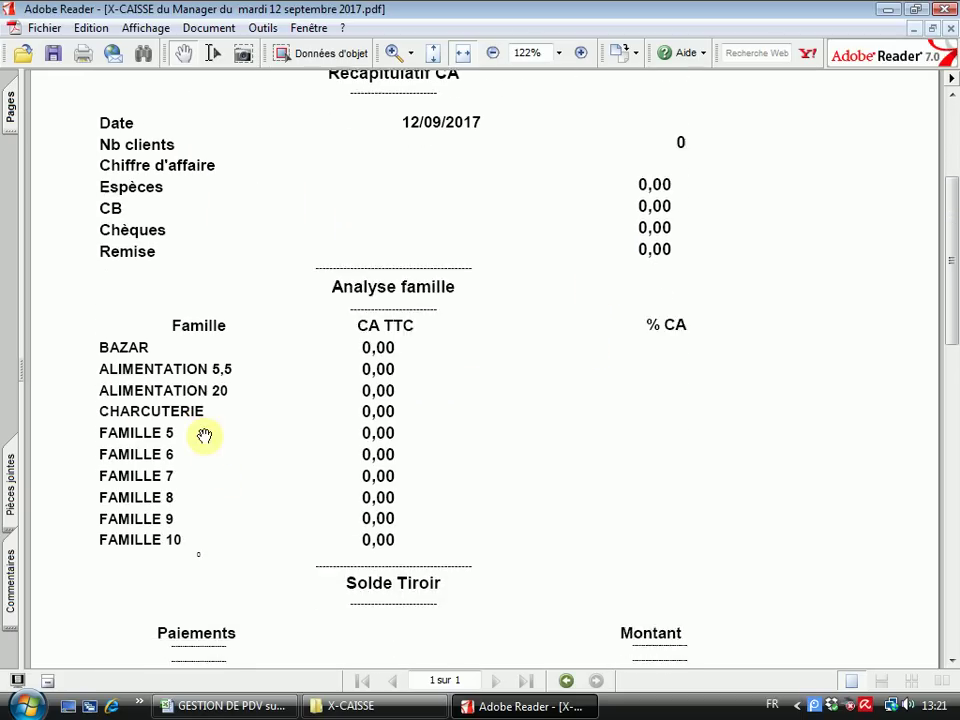
scroll(204, 436, "down", 1)
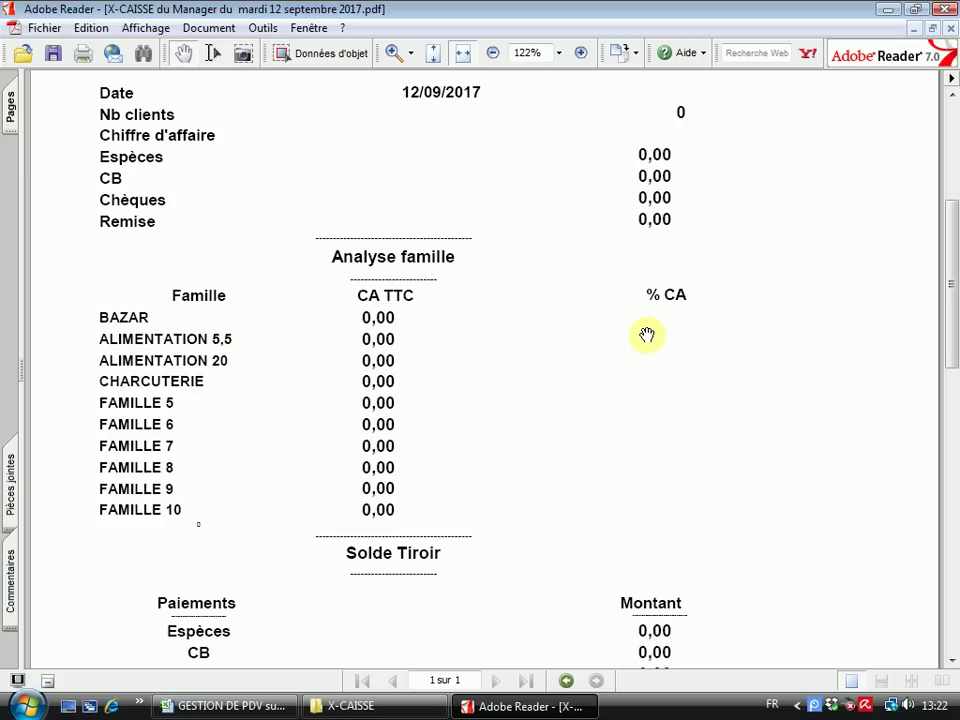
scroll(573, 380, "down", 1)
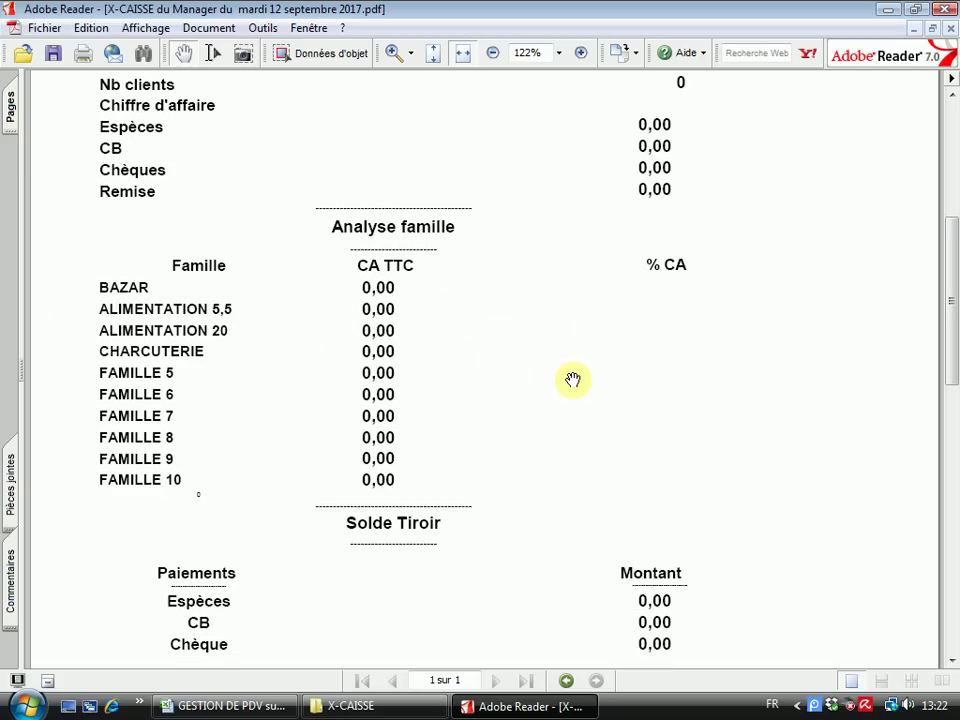
scroll(640, 338, "down", 2)
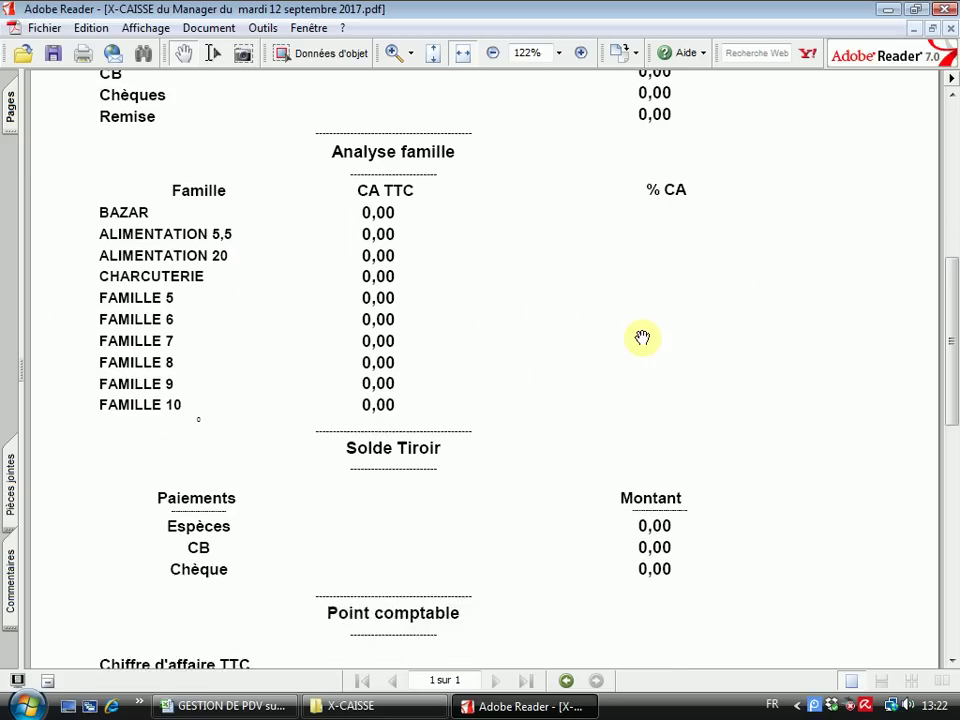
scroll(642, 338, "down", 5)
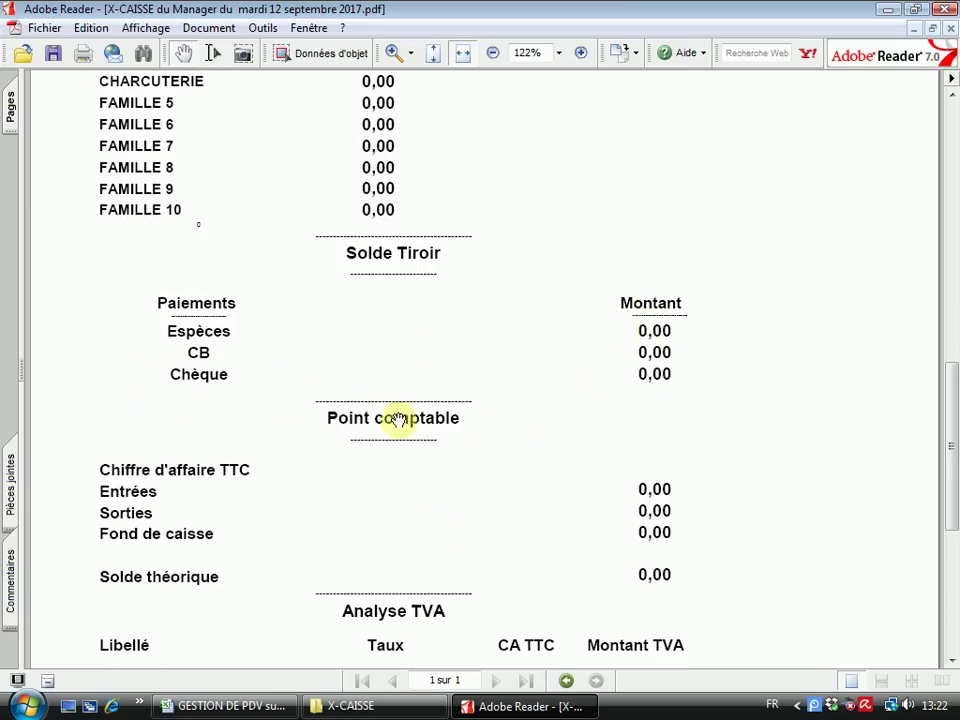
scroll(499, 392, "down", 5)
scroll(531, 391, "down", 1)
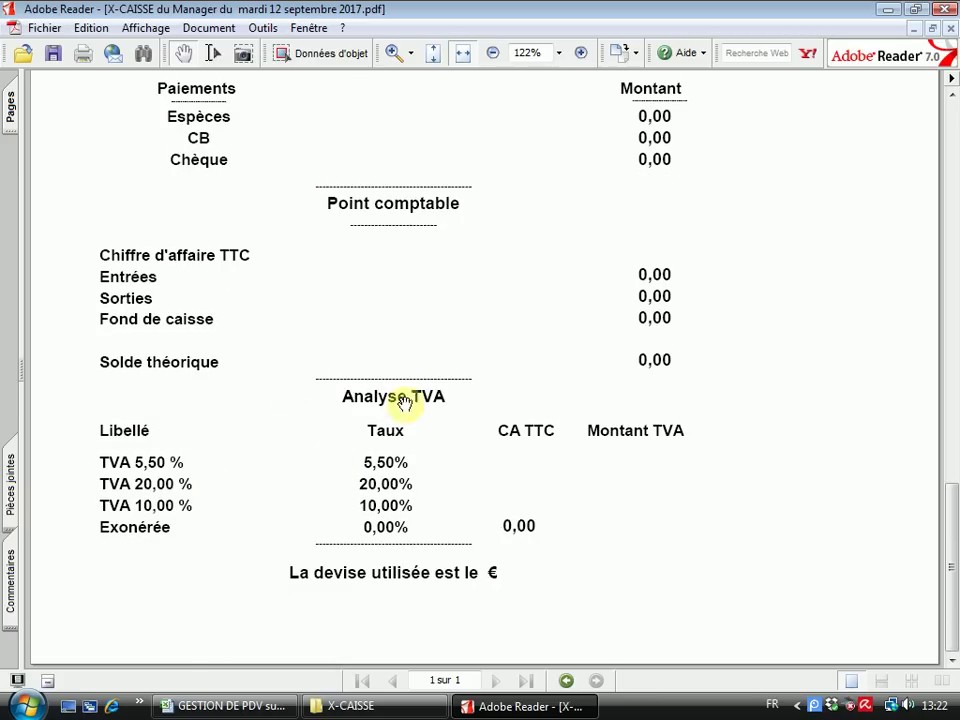
scroll(705, 345, "up", 3)
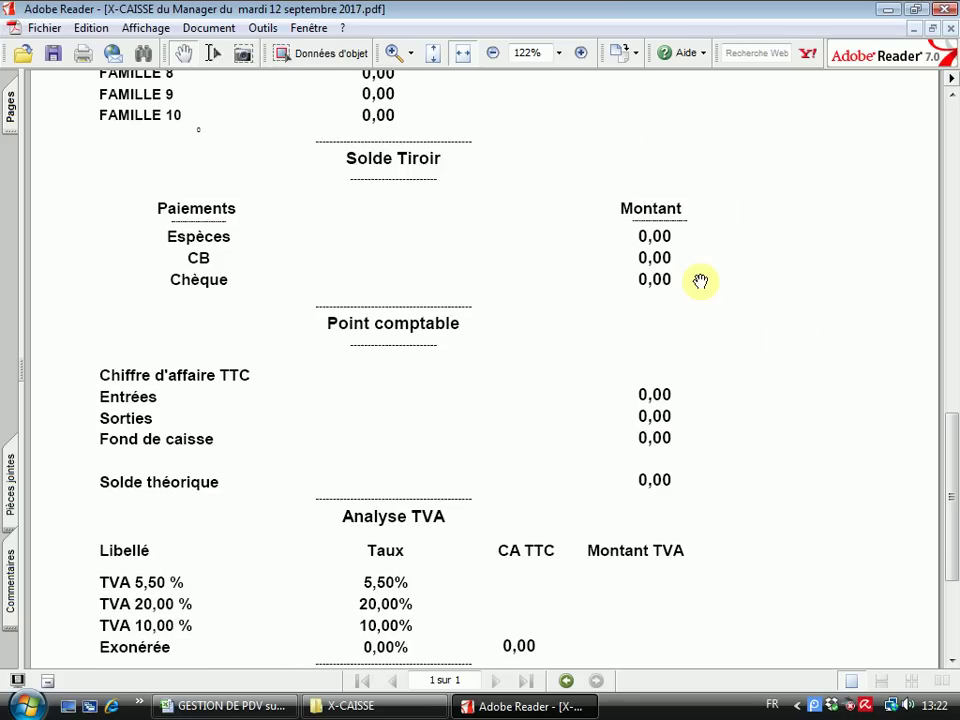
scroll(700, 281, "up", 1)
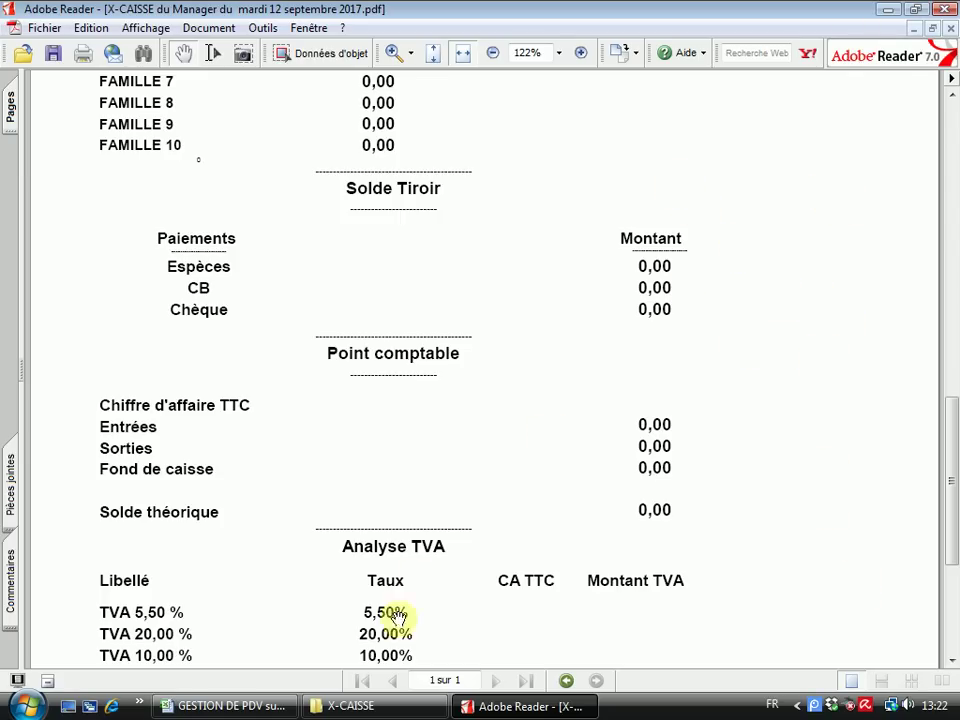
Compare the PDF against the Excel X-CAISSE form, then close Adobe Reader
left_click(230, 706)
left_click(101, 681)
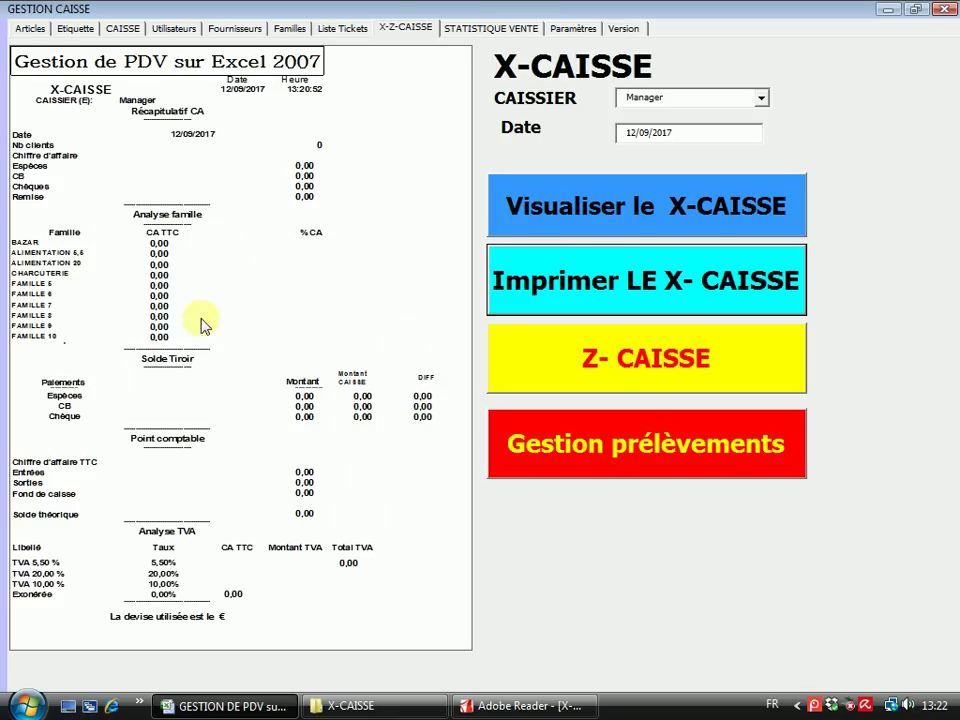
left_click(489, 706)
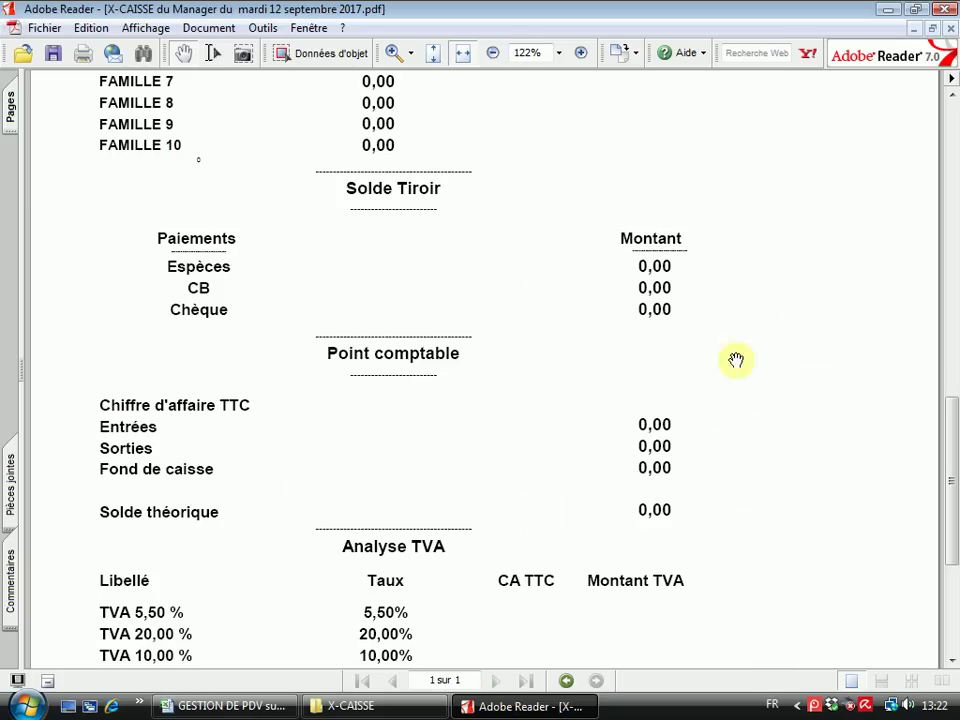
scroll(707, 350, "up", 3)
scroll(501, 339, "up", 4)
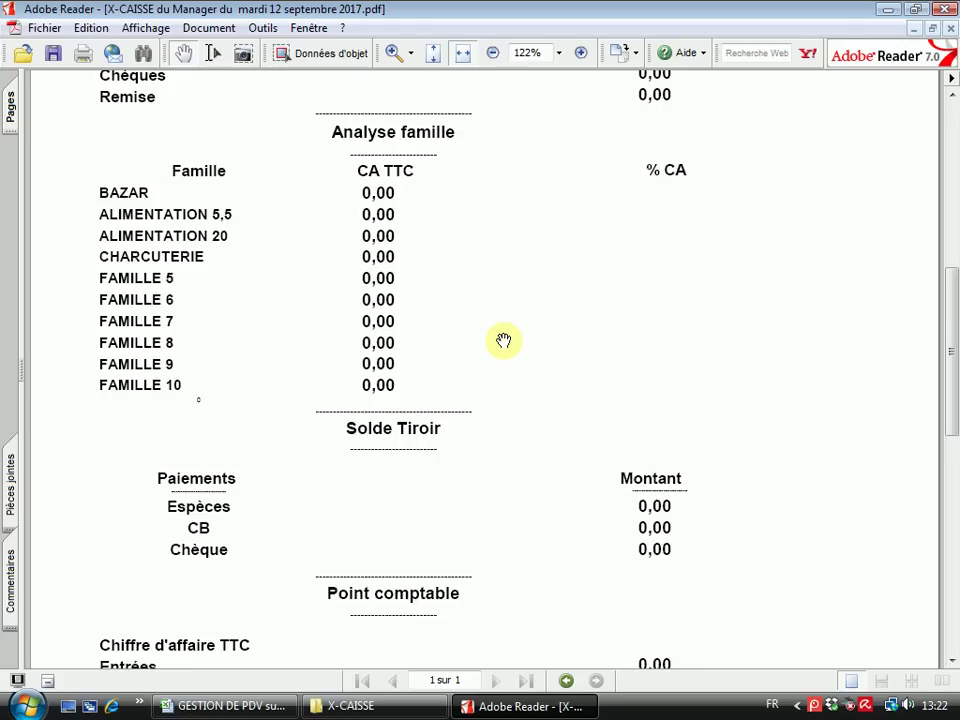
left_click(945, 9)
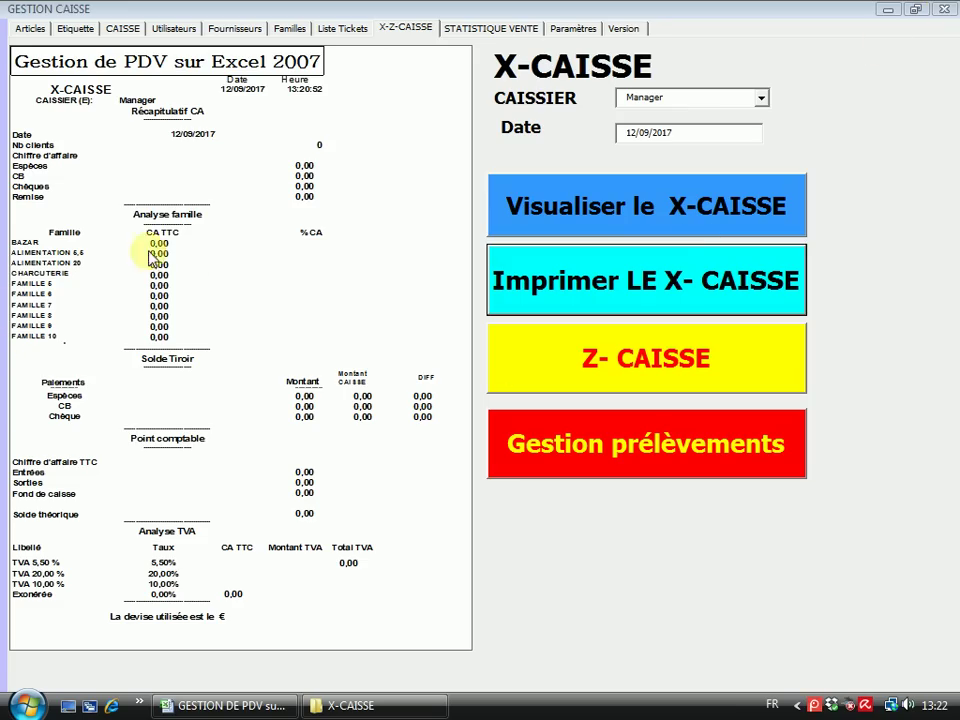
Run the Z-CAISSE closing and generate its mardi 12 septembre 2017 PDF report
left_click(621, 361)
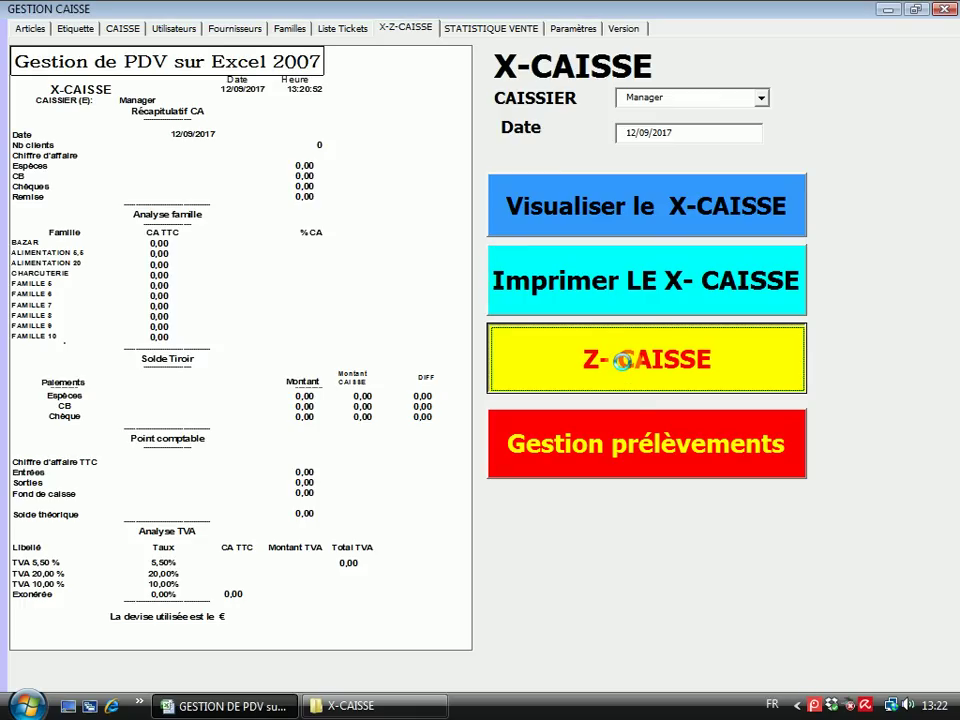
left_click(501, 413)
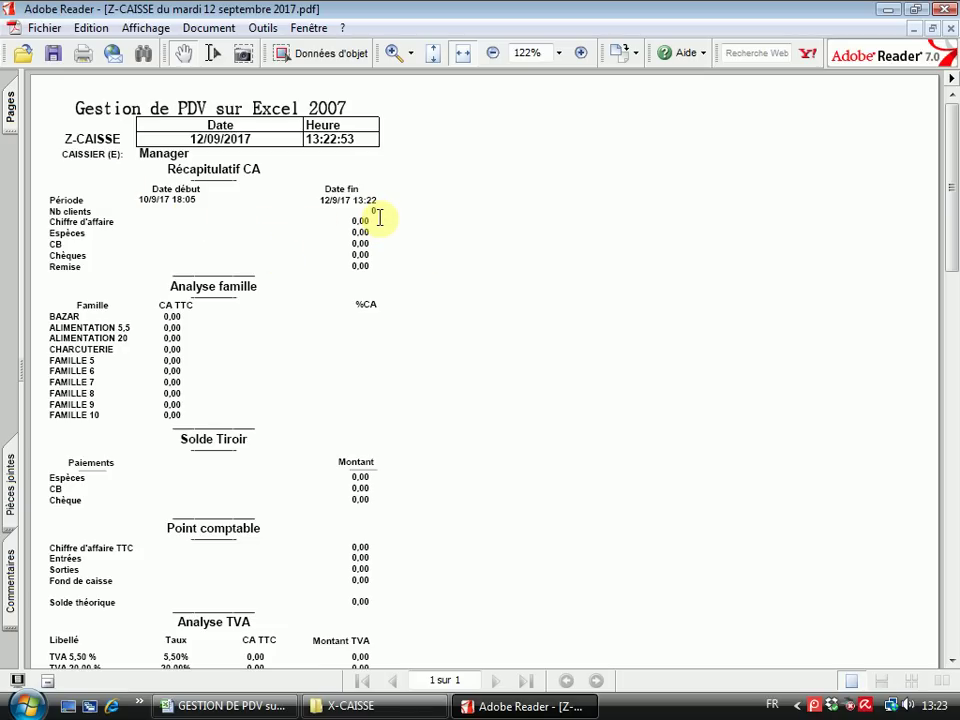
Scroll the Z-CAISSE PDF down to the note about Manager's previous closing on 10/9/17 18:05
scroll(246, 456, "down", 3)
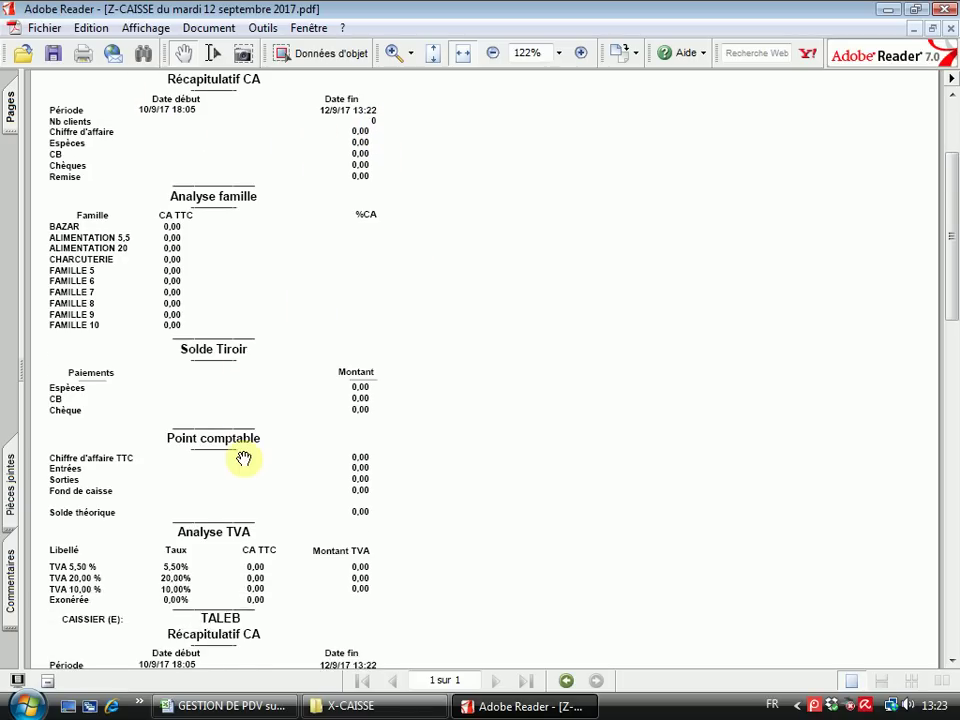
scroll(244, 458, "down", 1)
scroll(300, 510, "down", 1)
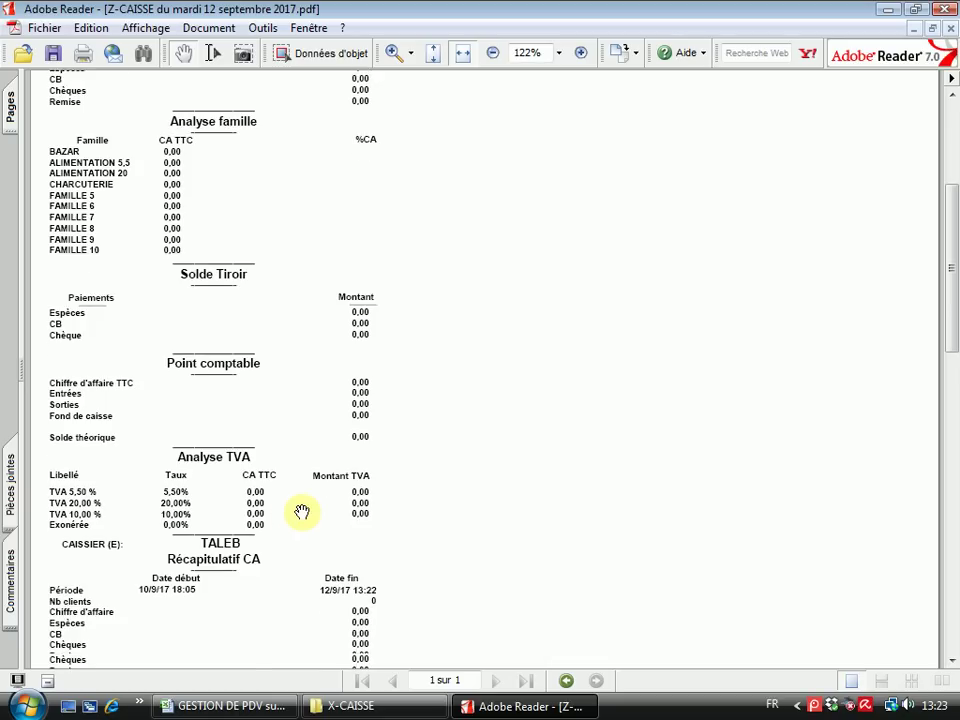
scroll(220, 506, "down", 2)
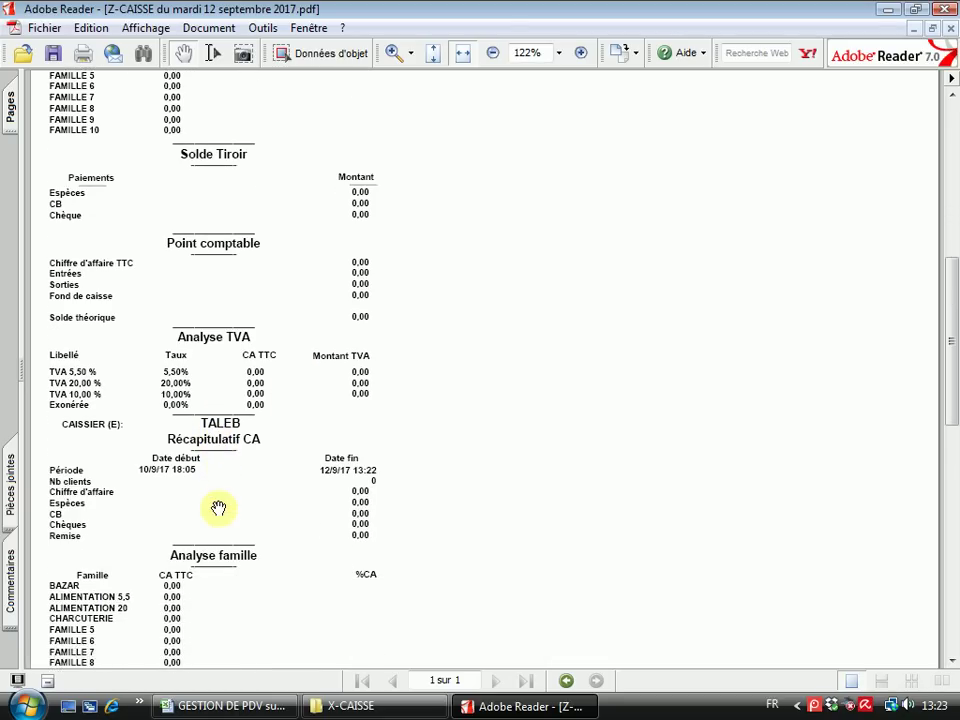
scroll(218, 509, "down", 5)
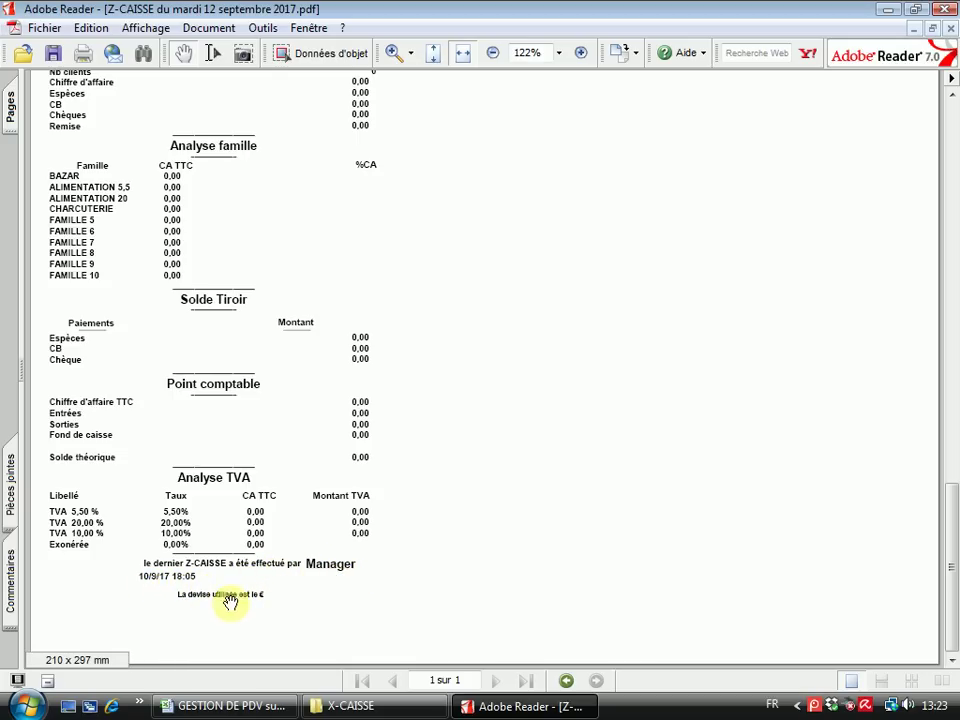
scroll(424, 202, "up", 1)
scroll(424, 202, "up", 6)
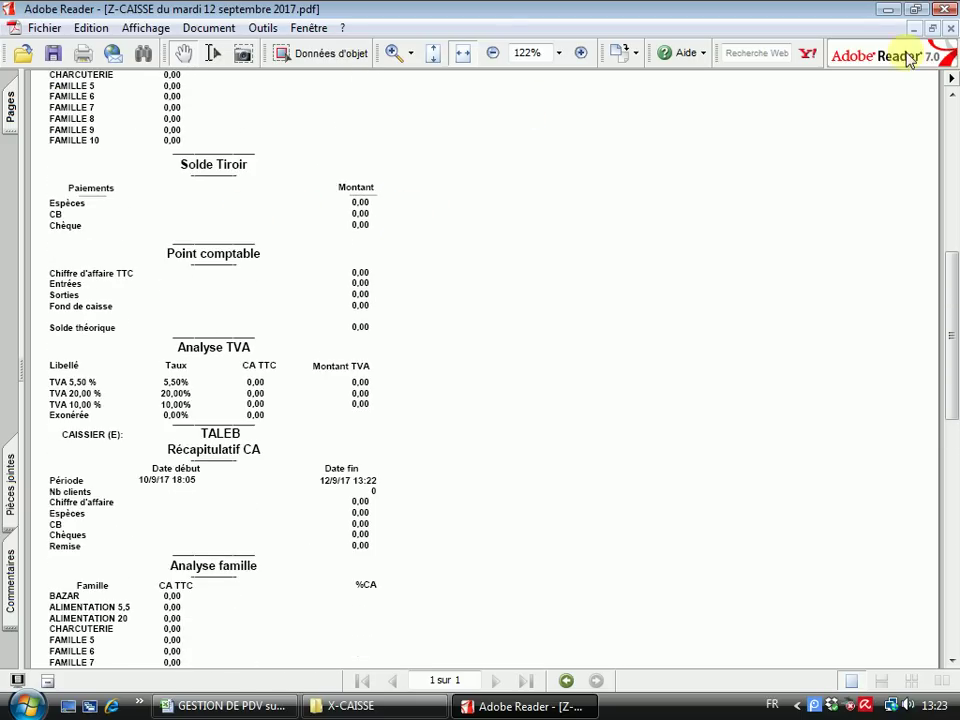
Skip the Z-CAISSE ticket, then confirm Manager has no withdrawals on 12/09/2017
left_click(945, 9)
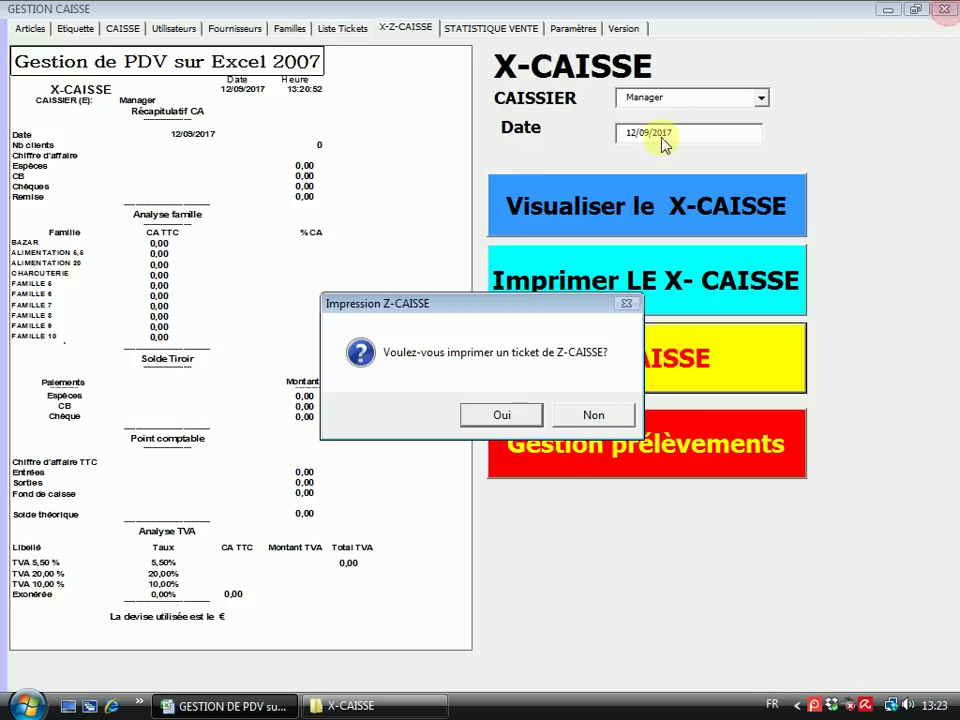
left_click(593, 416)
left_click(632, 452)
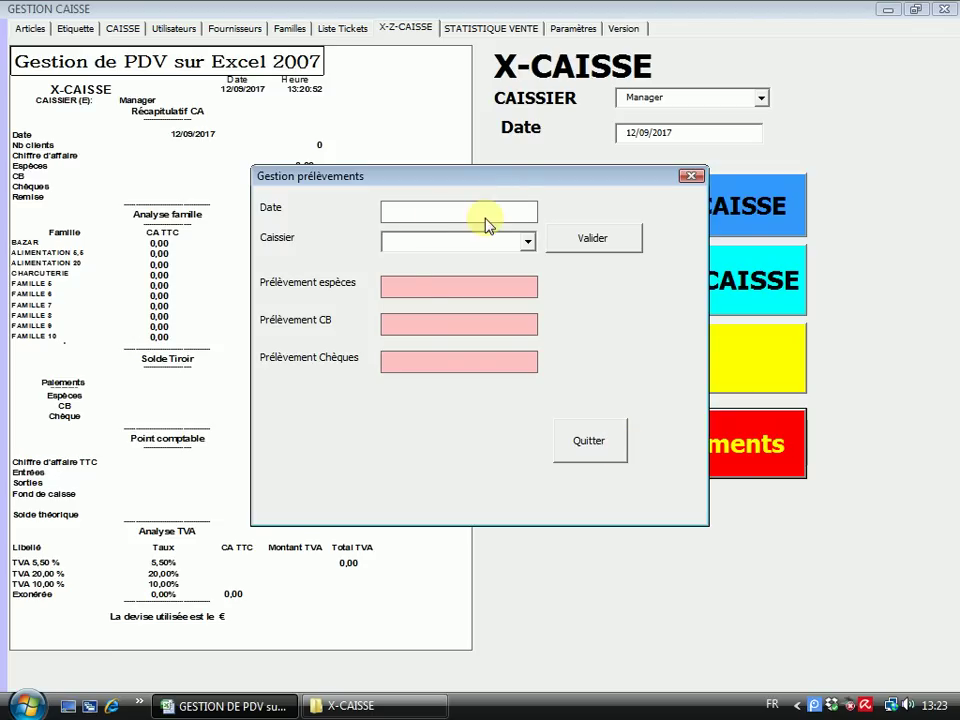
left_click(484, 212)
left_click(400, 364)
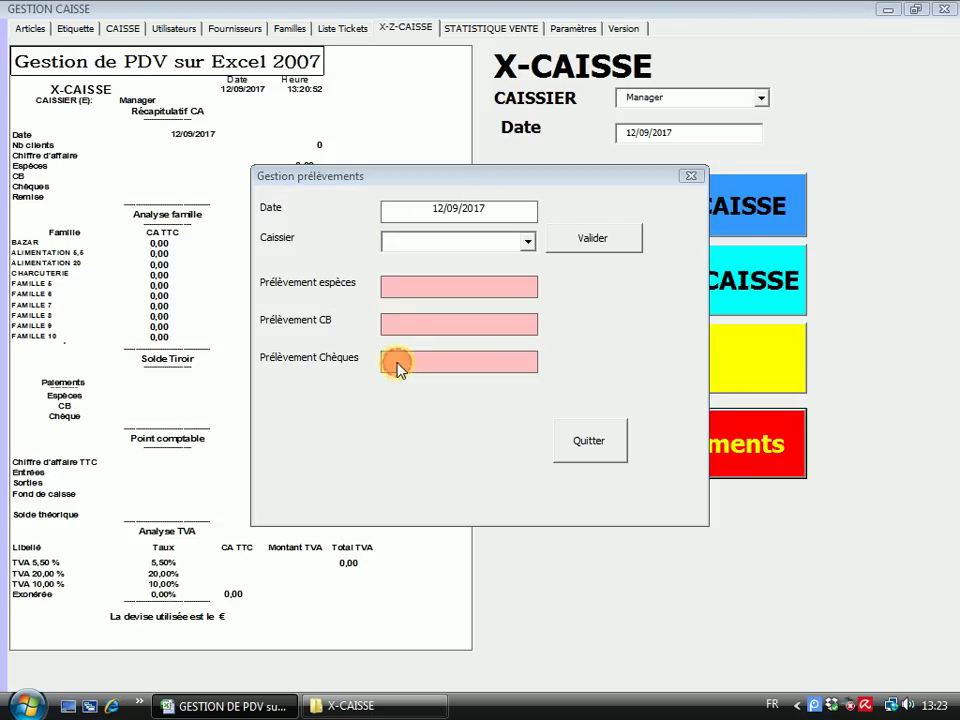
left_click(527, 245)
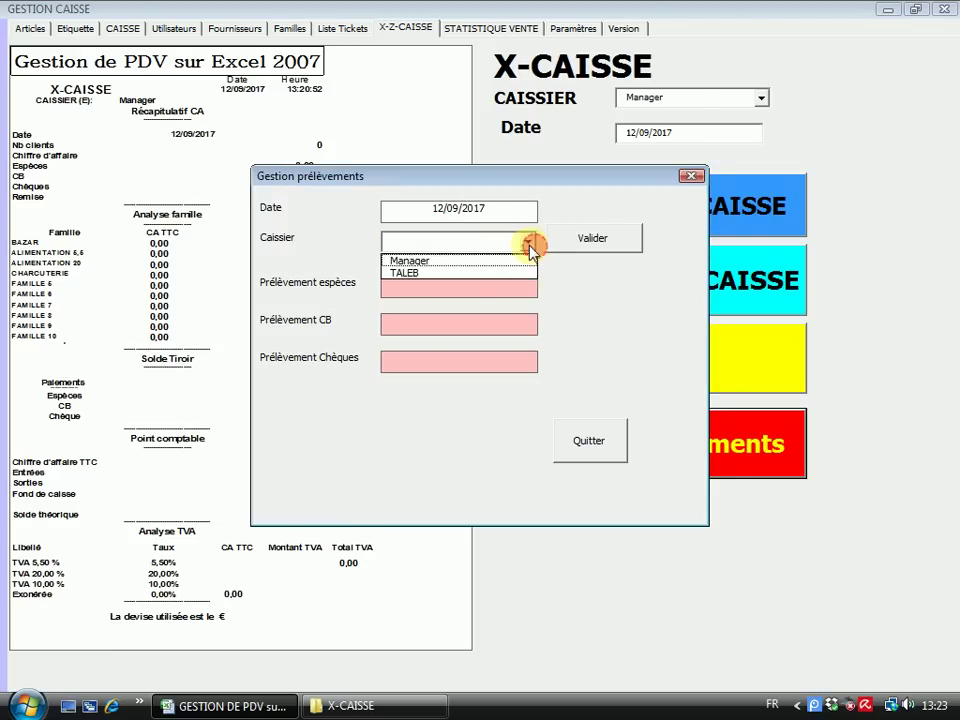
left_click(455, 258)
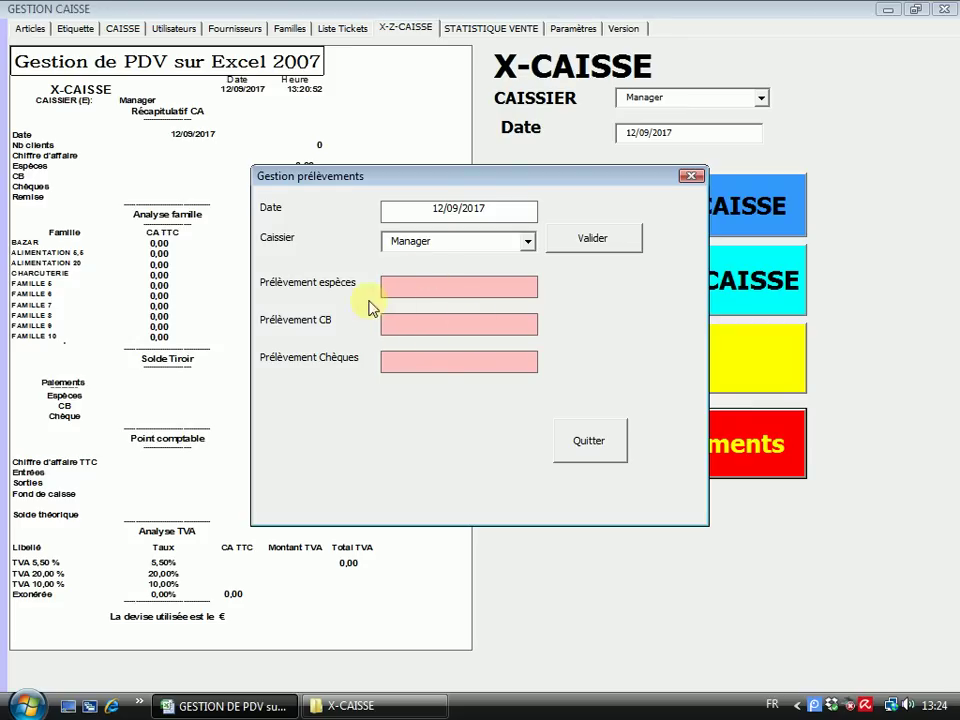
left_click(591, 238)
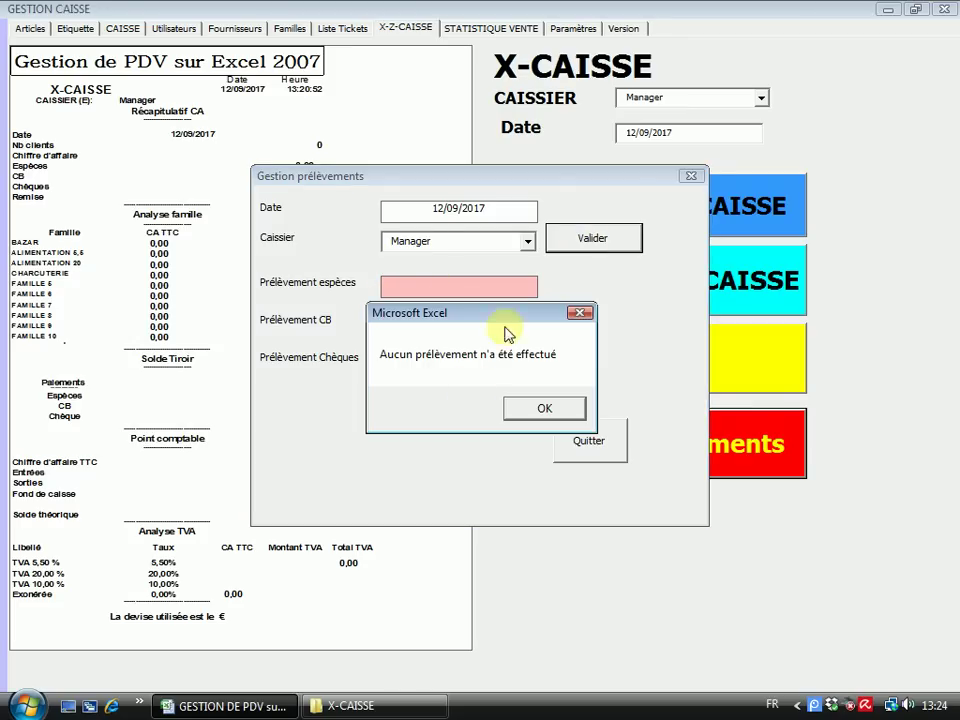
left_click(541, 410)
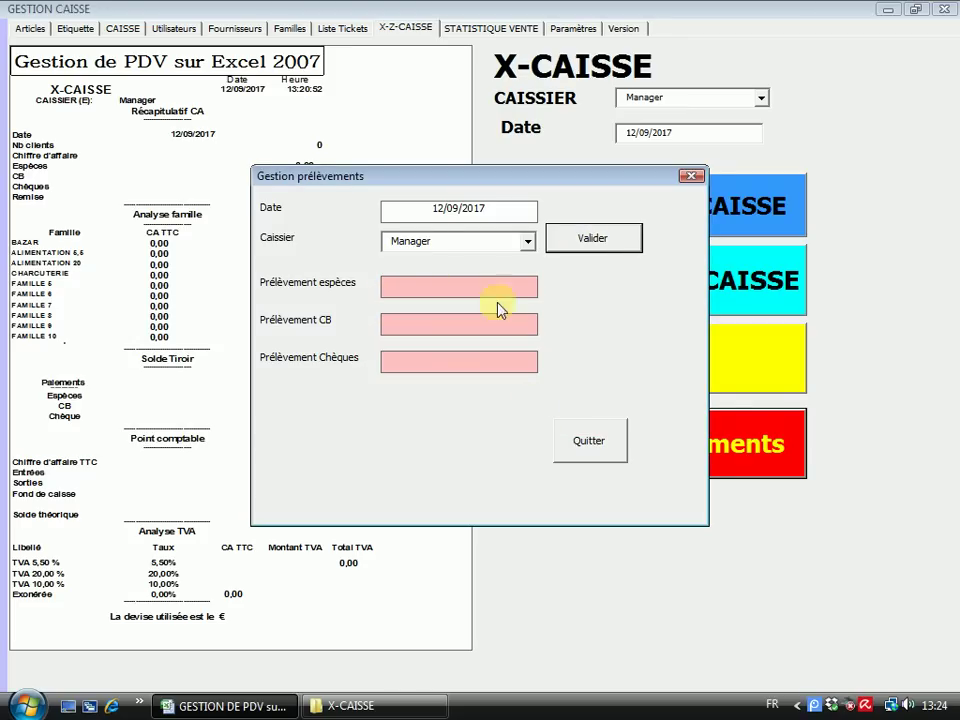
left_click(590, 428)
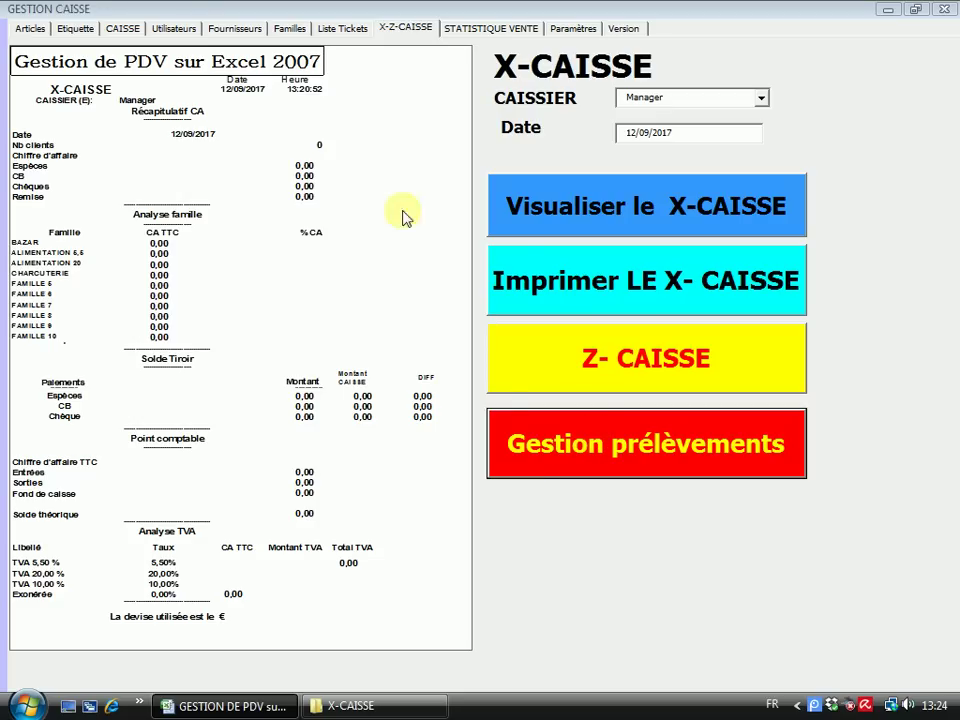
On the CAISSE sheet, open the FIN DE CAISSE end-of-day cash count sheet
left_click(122, 30)
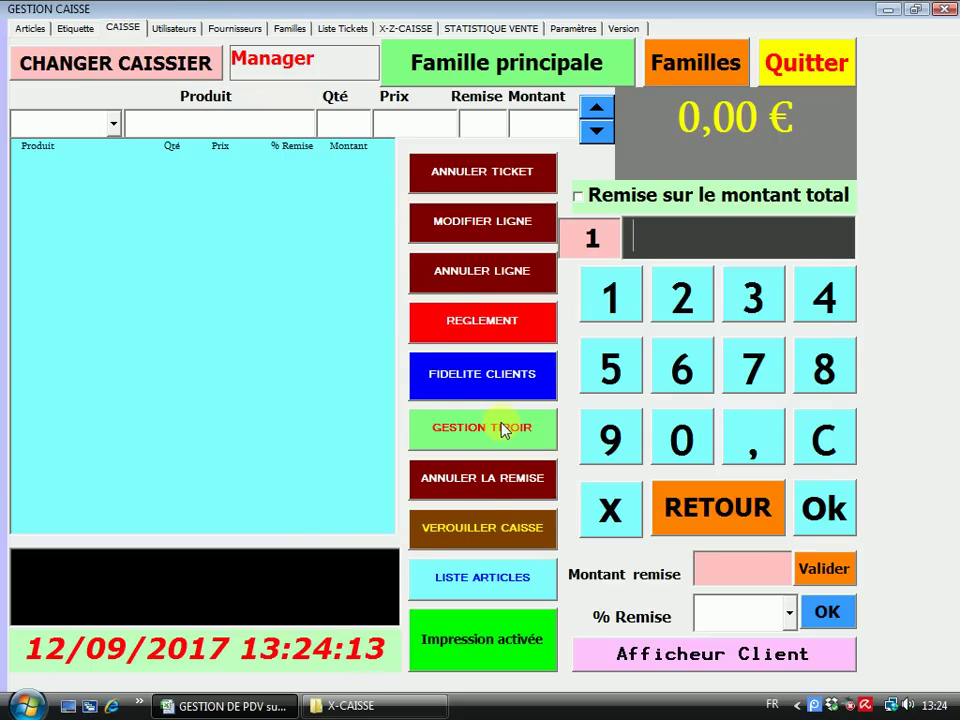
left_click(506, 436)
left_click(583, 259)
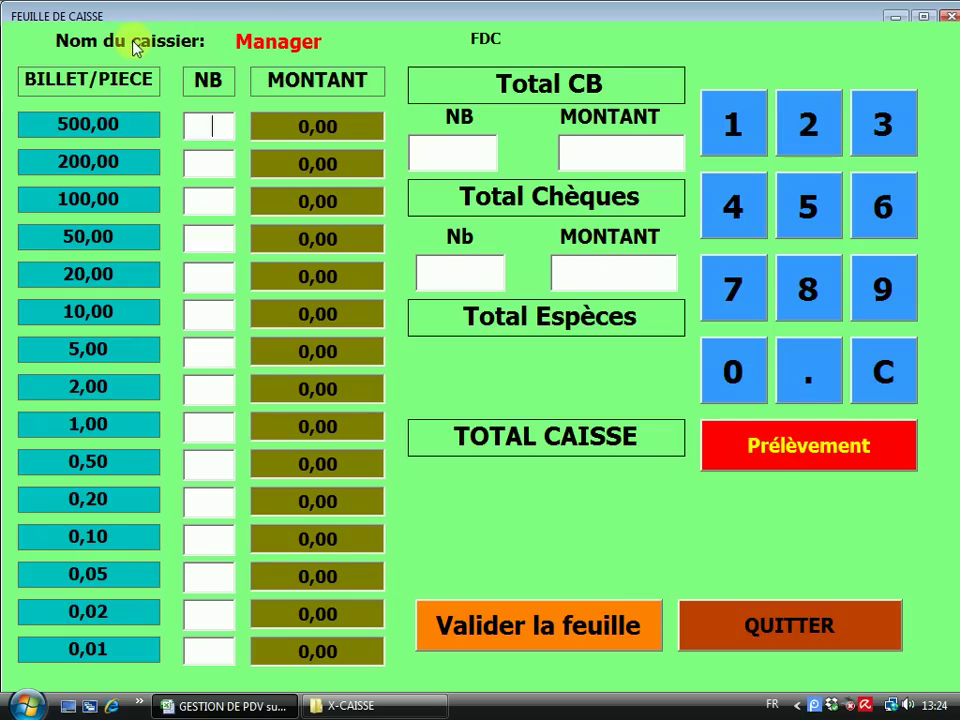
left_click_drag(277, 18, 309, 167)
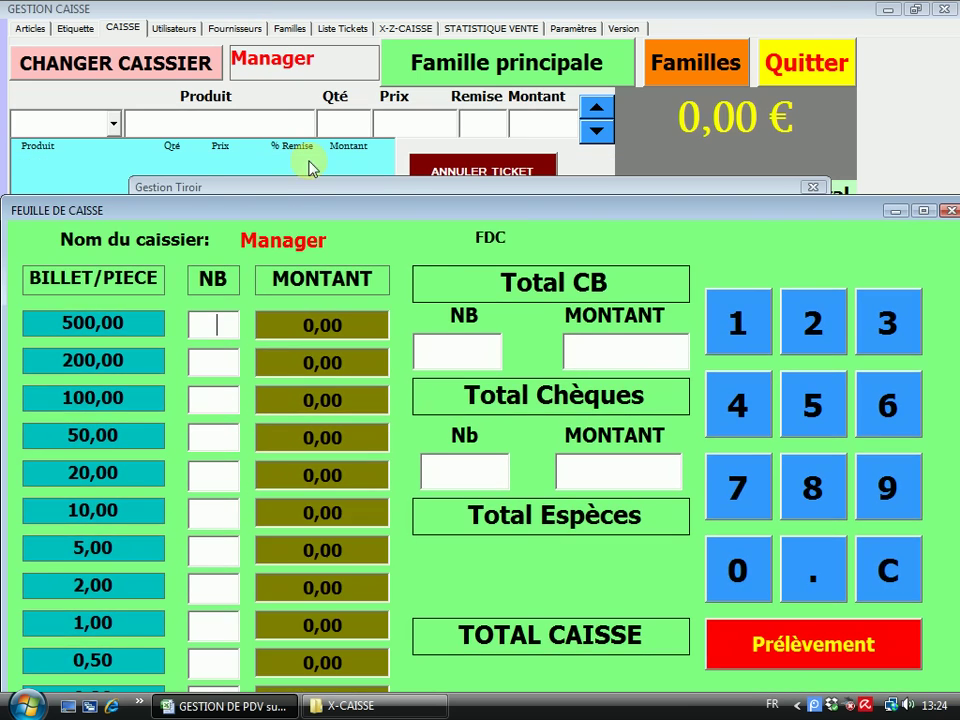
left_click_drag(297, 210, 306, 11)
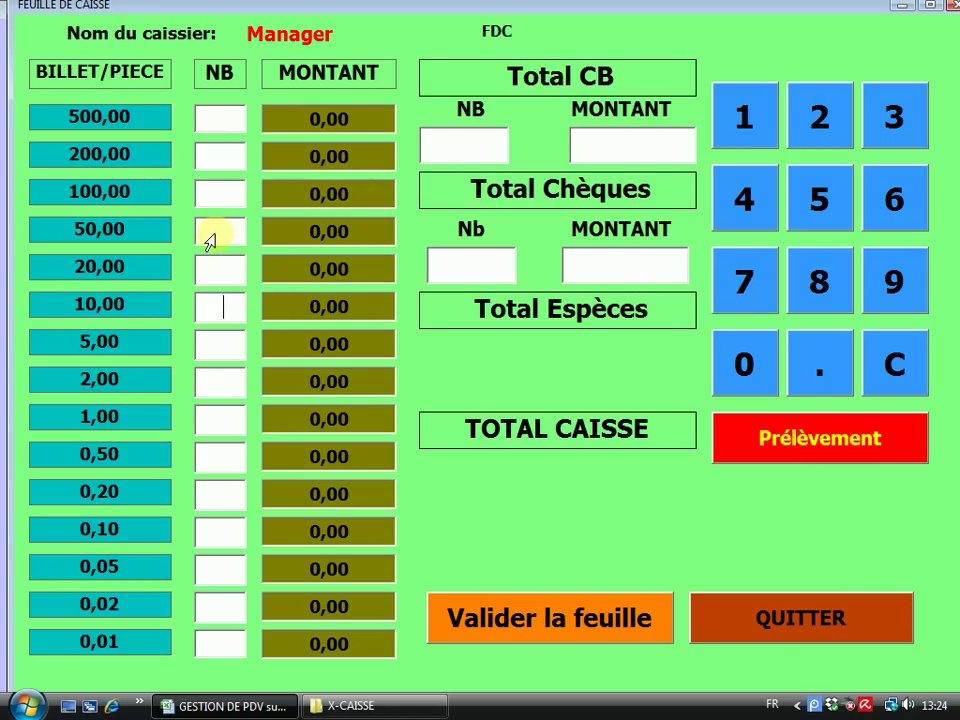
Enter the count: 2×50, 3×20, 4×10 notes, card 100 and cheques 80
left_click(217, 157)
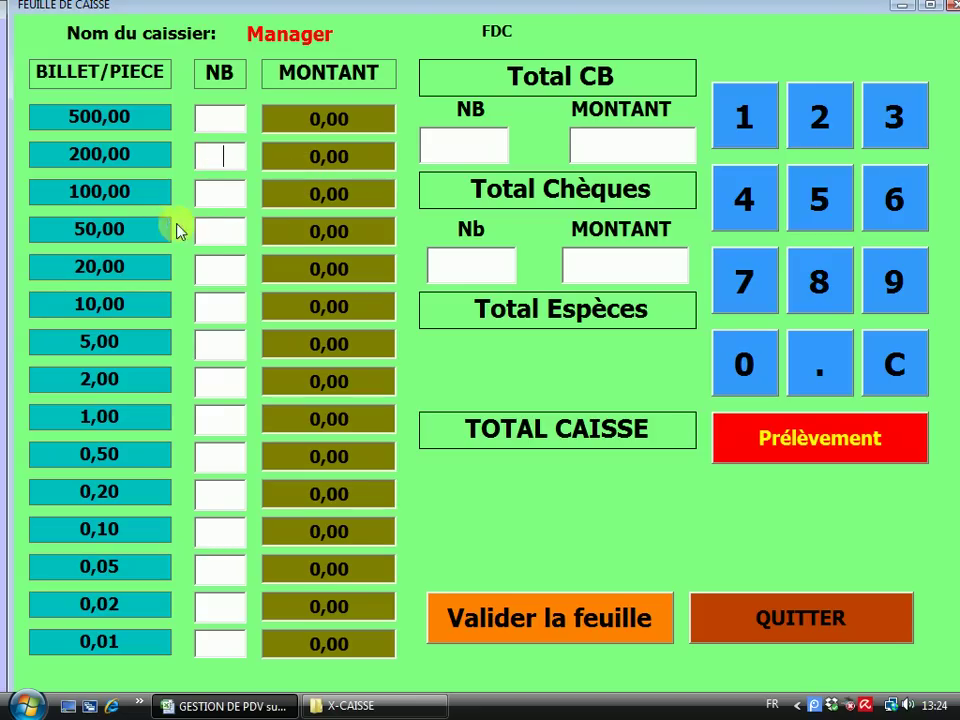
type("2")
left_click(231, 269)
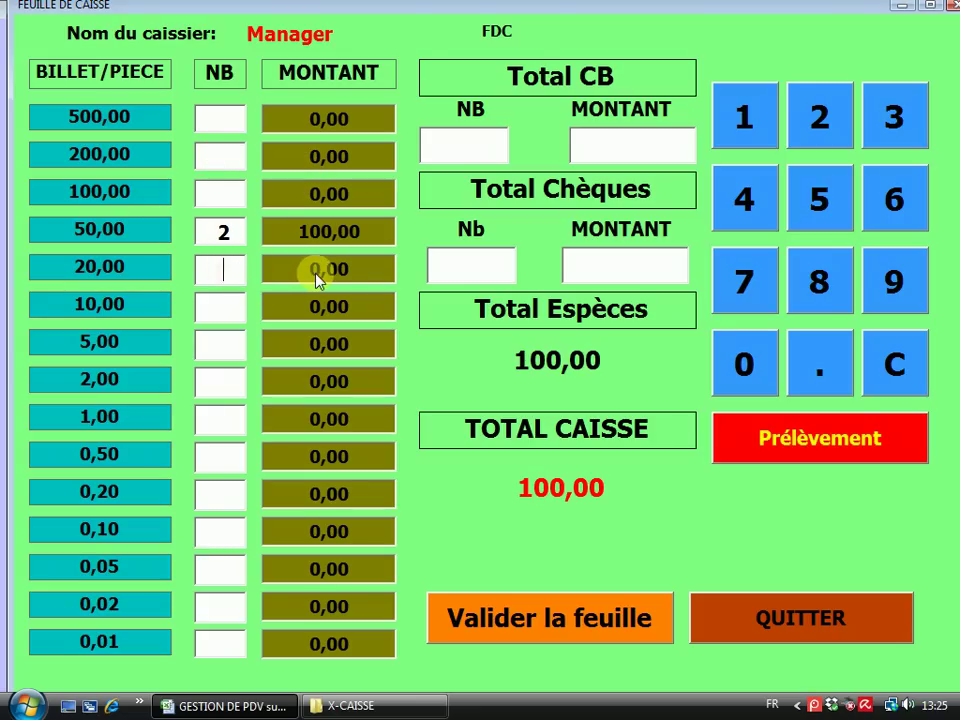
type("3")
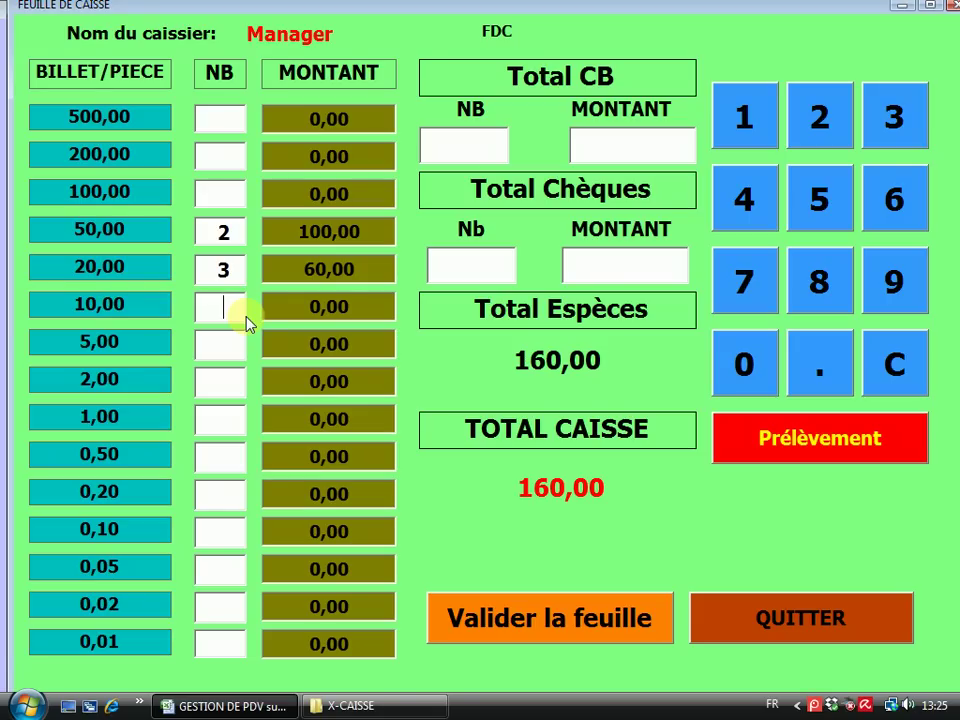
type("4")
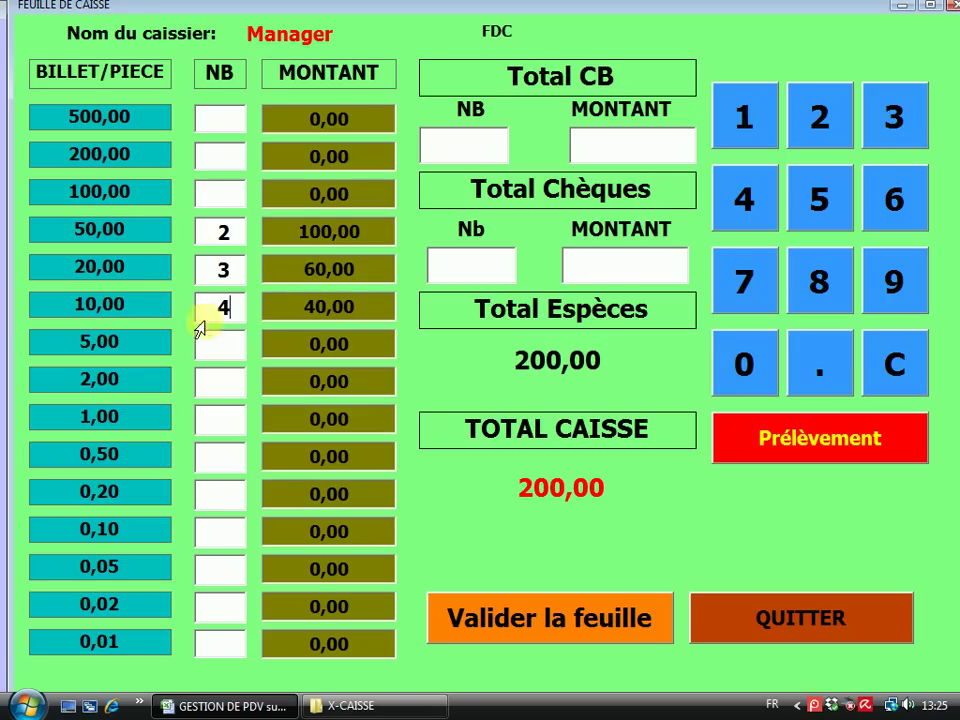
left_click(625, 152)
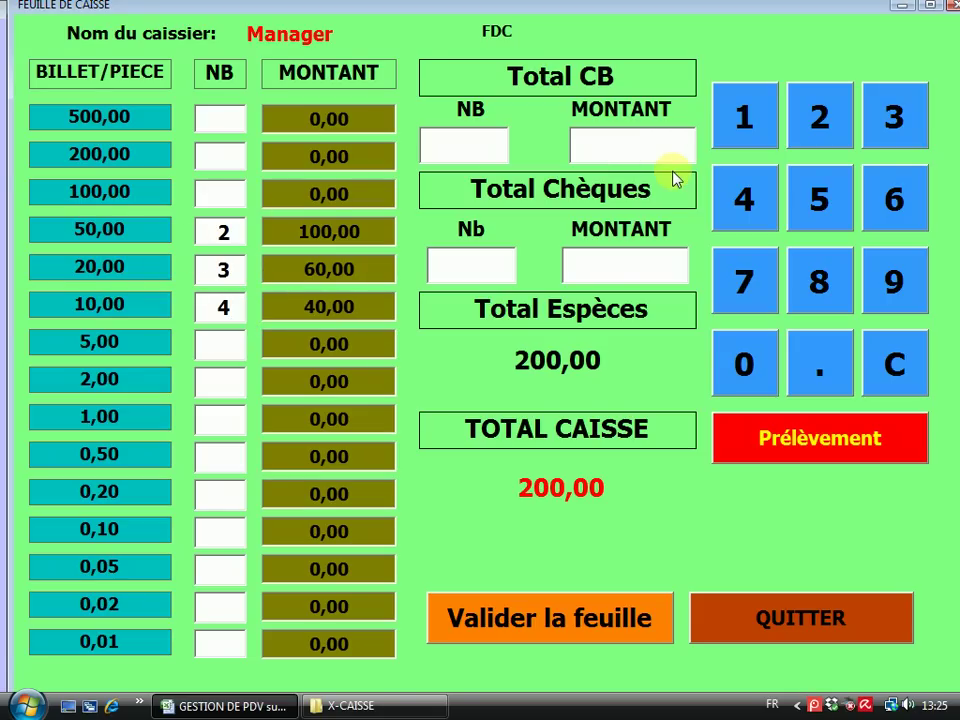
type("100")
left_click(583, 270)
type("80")
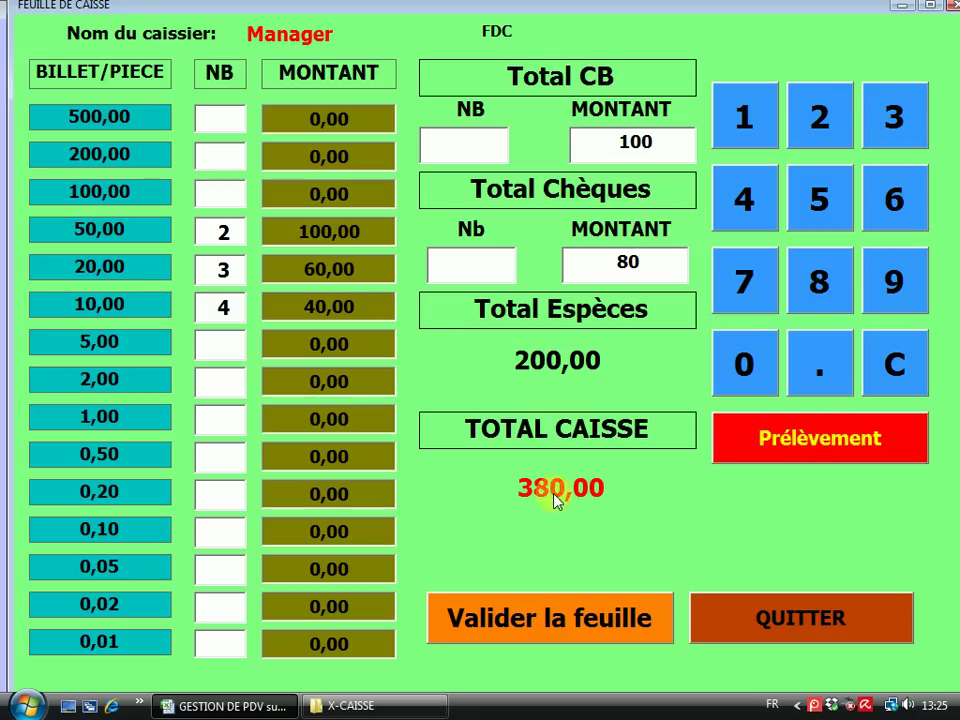
Record the 380,00 count as a withdrawal, cancel the failed print, and close the sheet
left_click(818, 443)
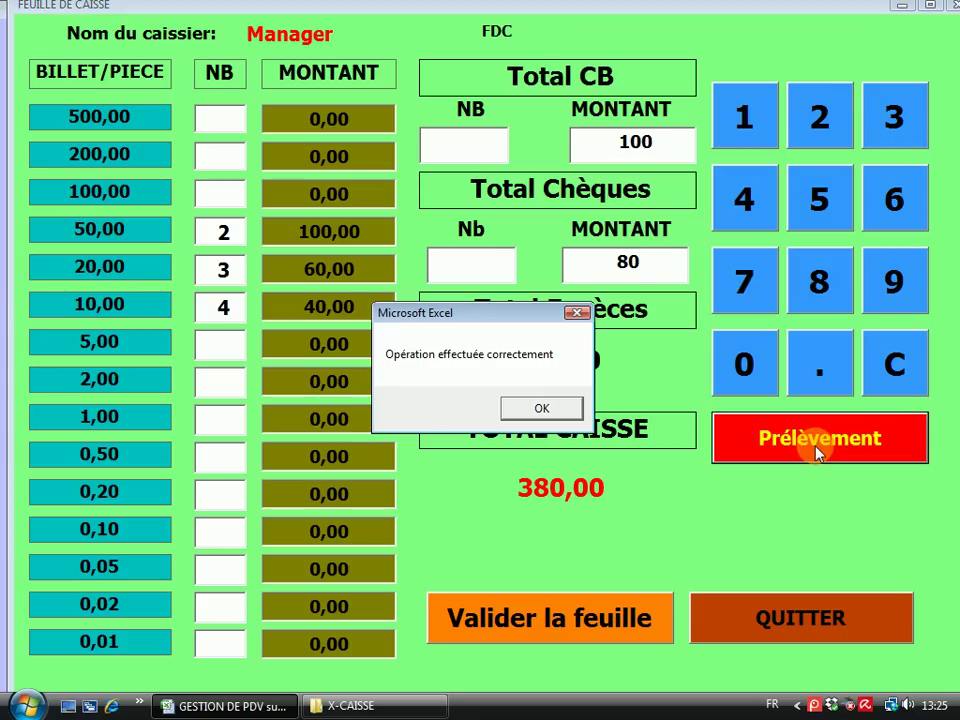
left_click(540, 412)
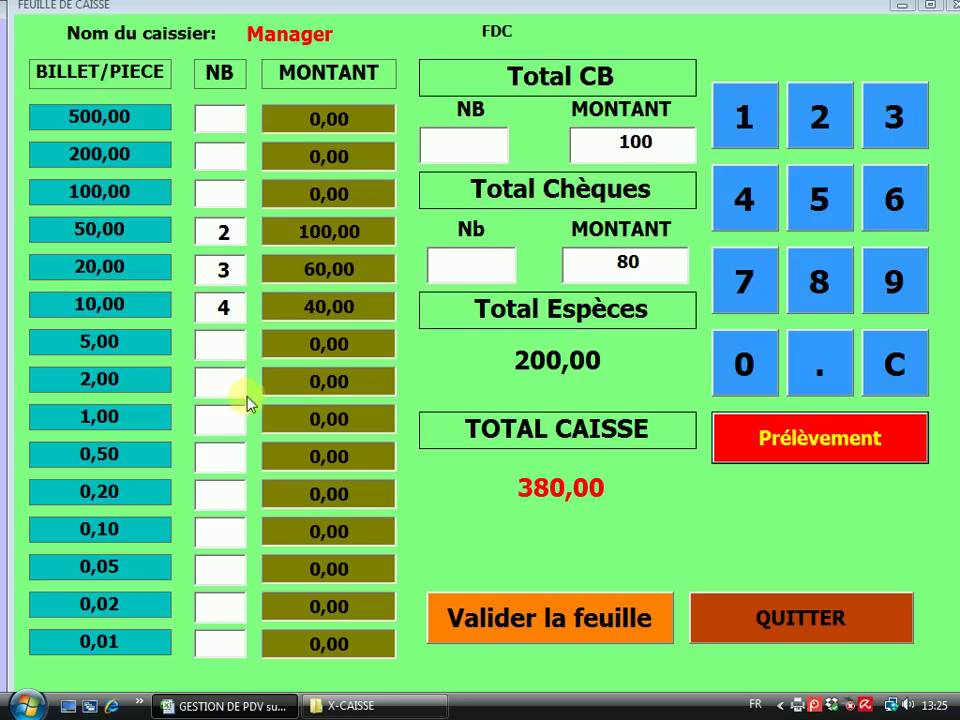
left_click(213, 377)
left_click(221, 527)
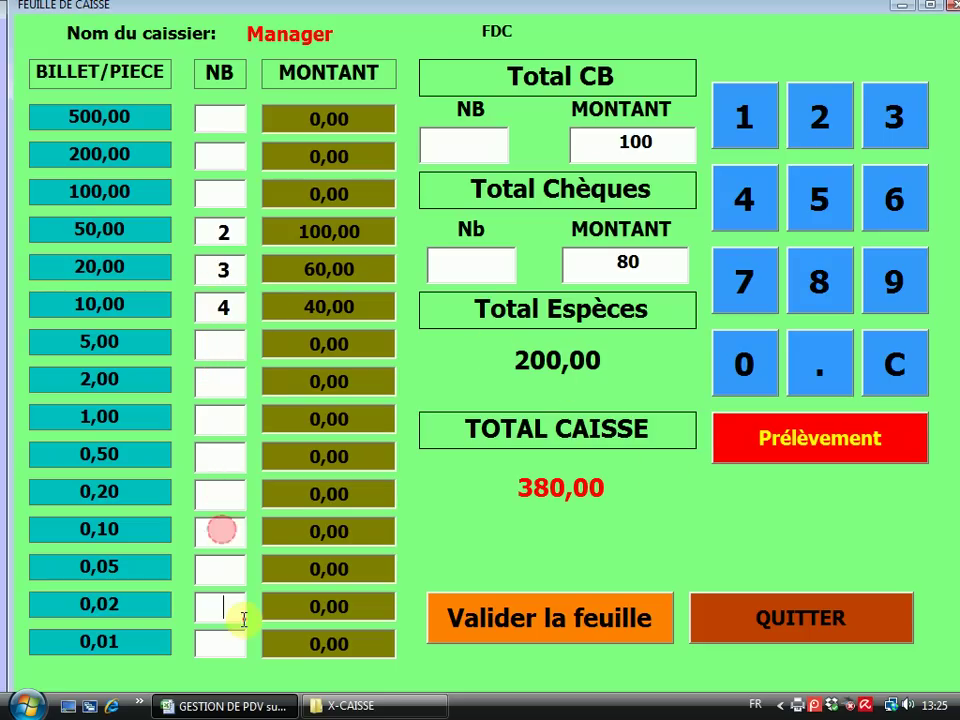
left_click(199, 344)
left_click(230, 122)
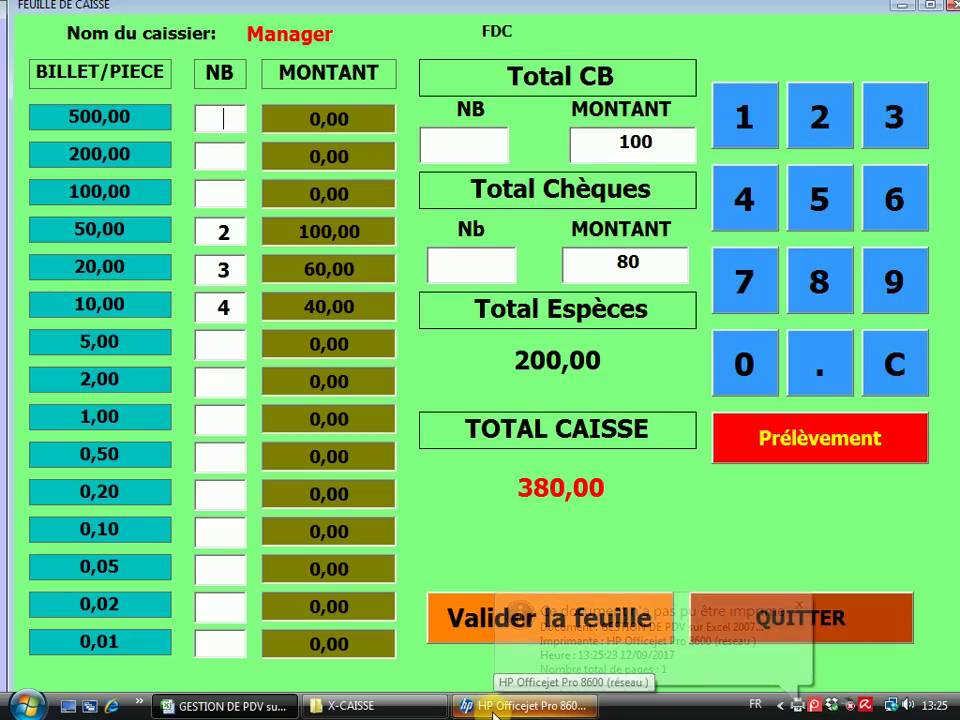
left_click(500, 476)
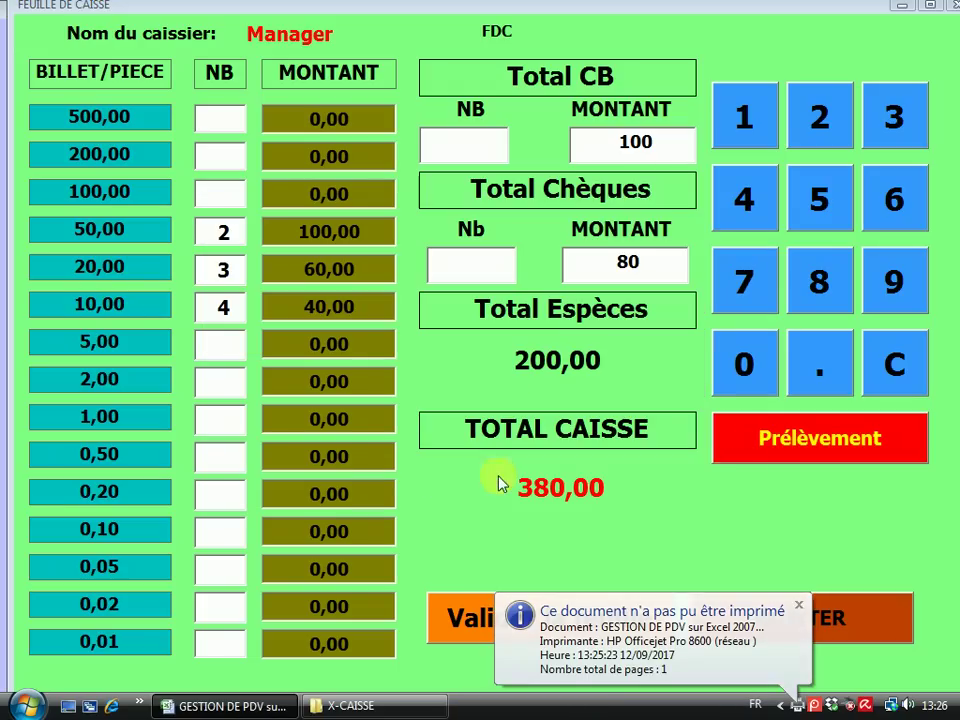
left_click(797, 607)
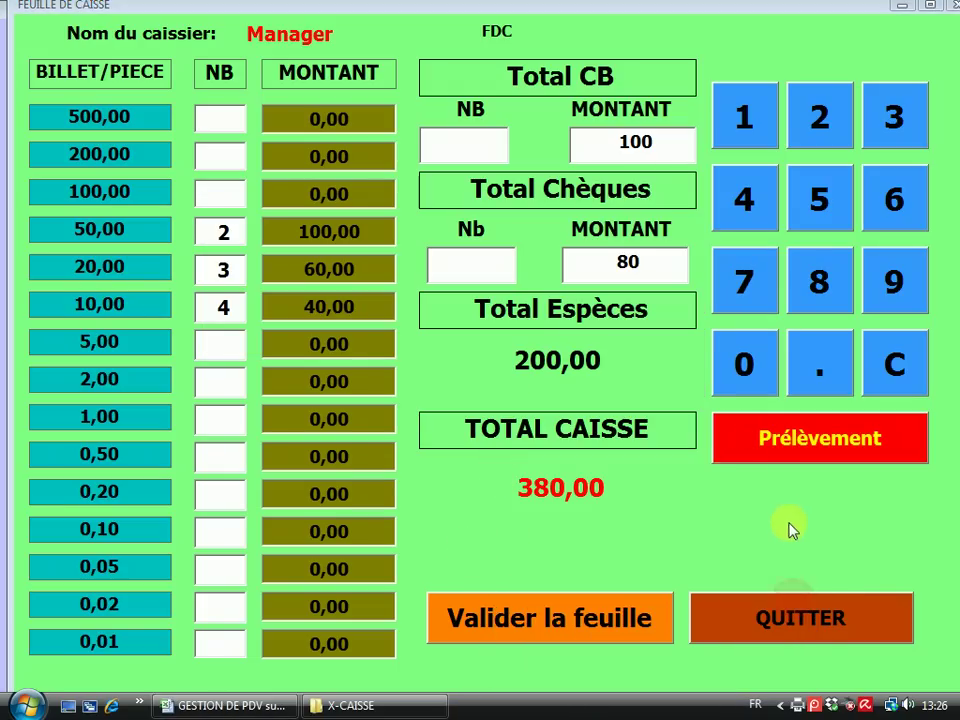
left_click(795, 624)
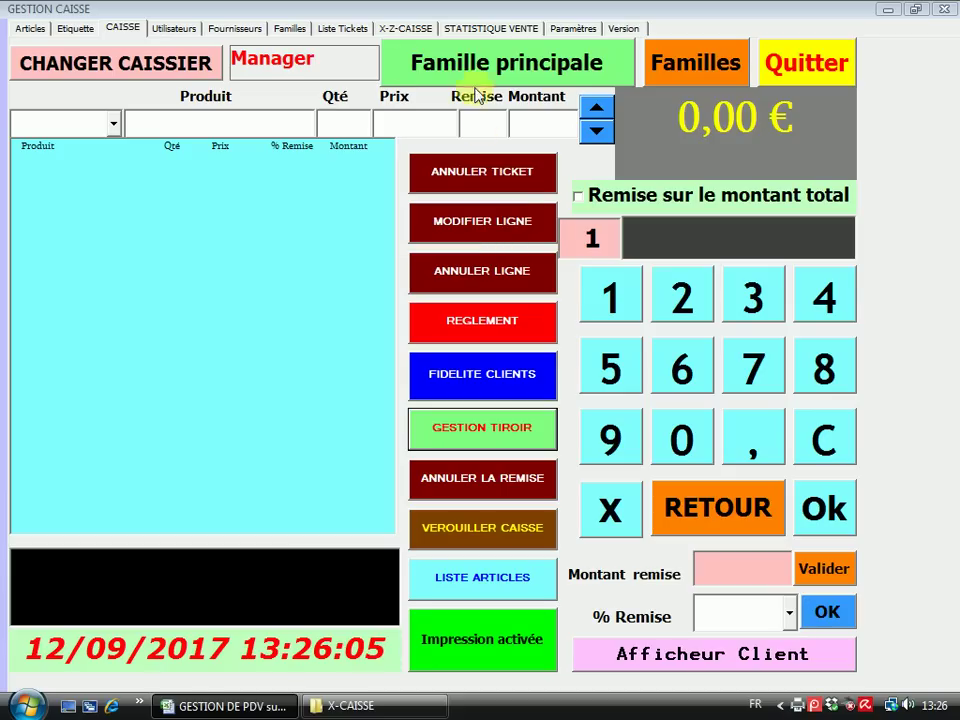
Look up Manager's withdrawals for 12/09/2017 in Gestion prélèvements: 200,00 € cash, none by card or cheque
left_click(404, 28)
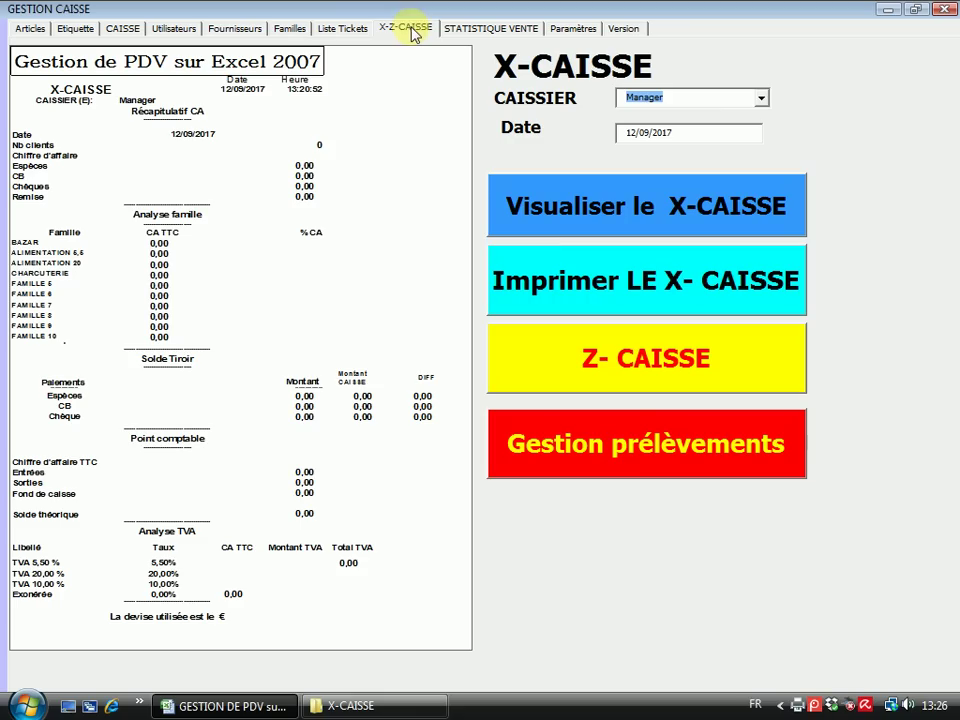
left_click(630, 468)
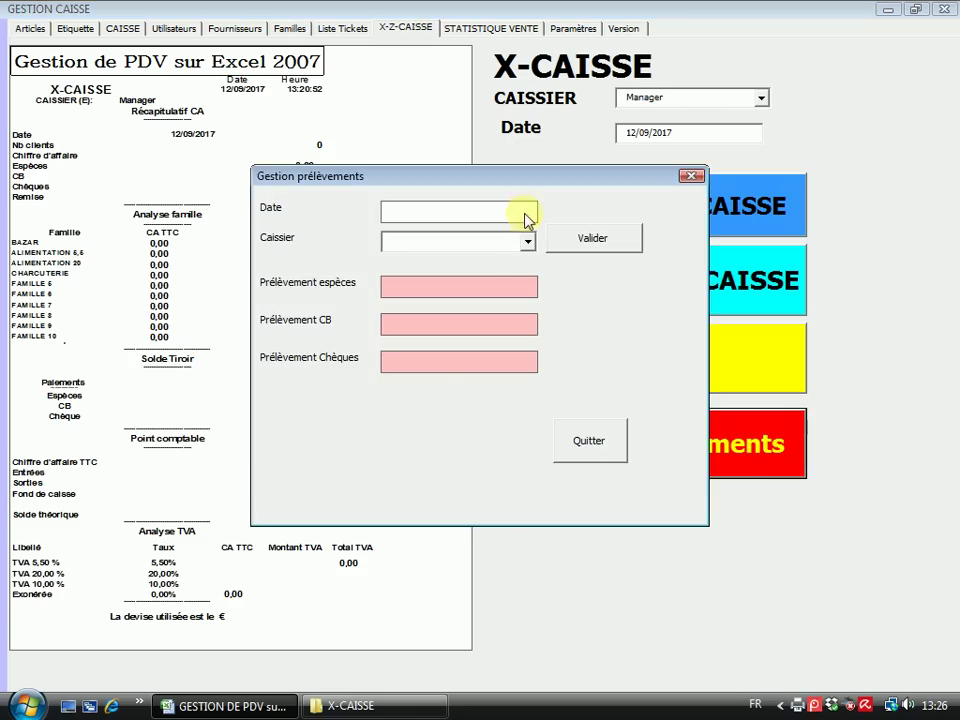
left_click(518, 211)
left_click(405, 362)
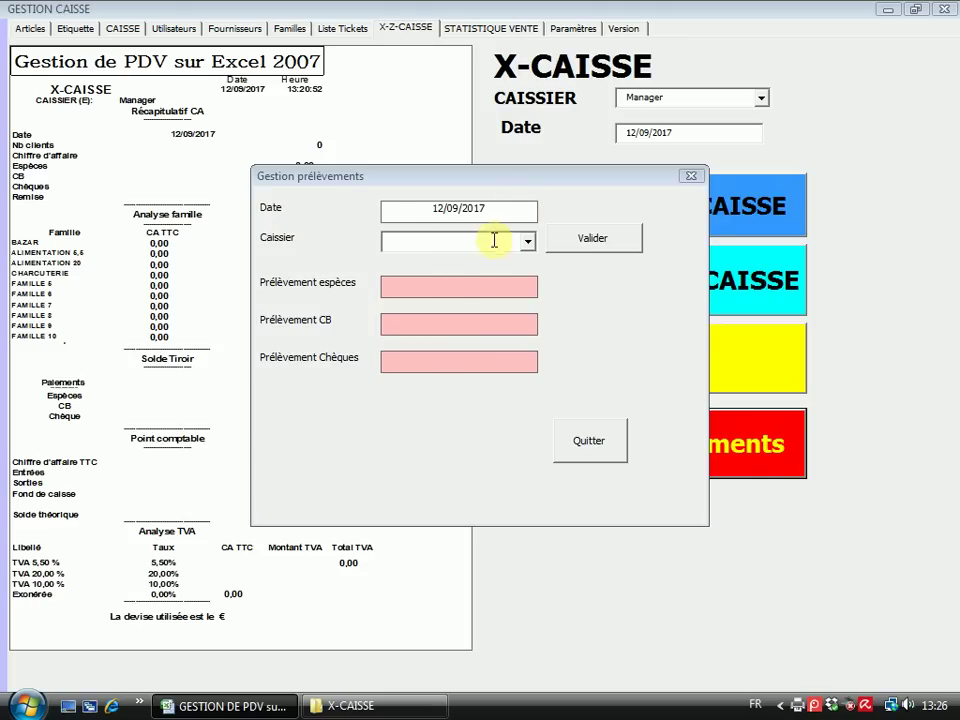
left_click(527, 242)
left_click(428, 260)
left_click(593, 241)
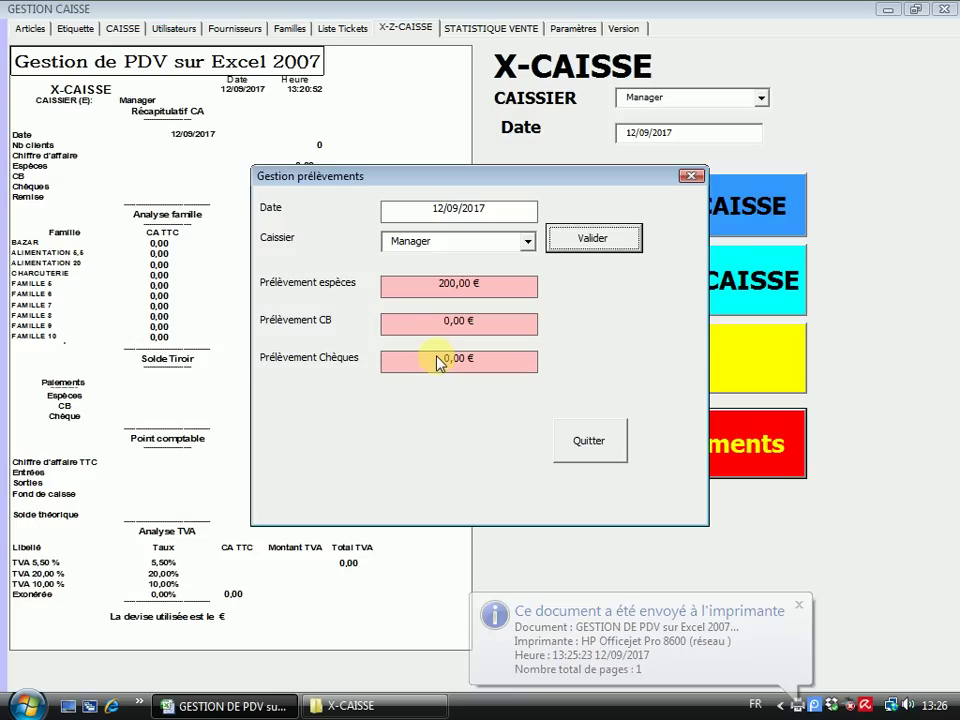
left_click(583, 443)
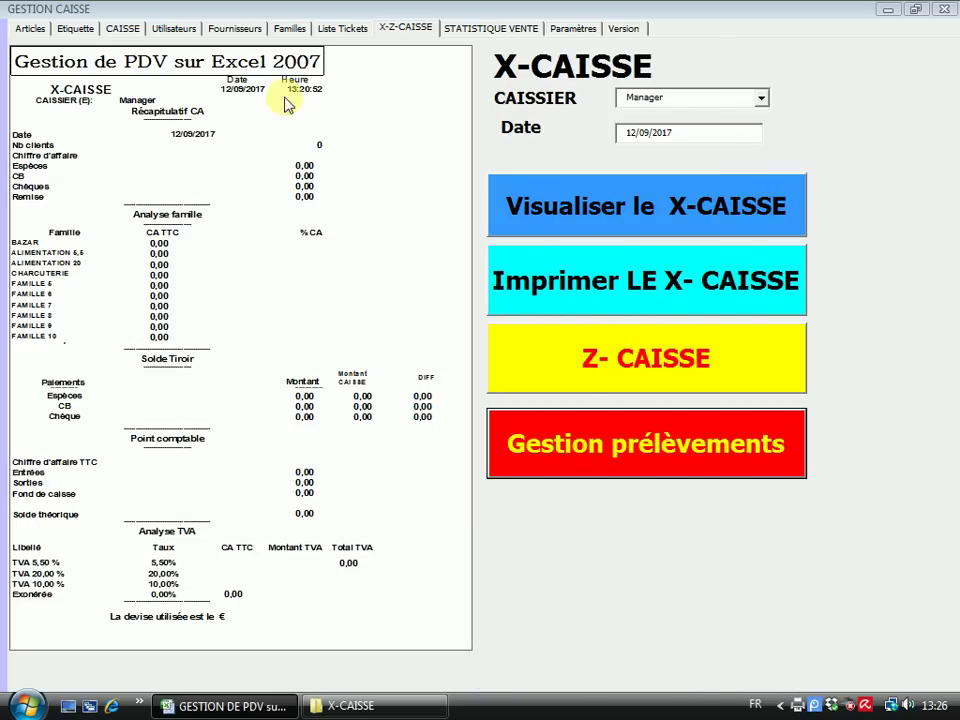
Reopen and close the FIN DE CAISSE sheet, then go to the X-CAISSE and STATISTIQUE VENTE pages
left_click(122, 27)
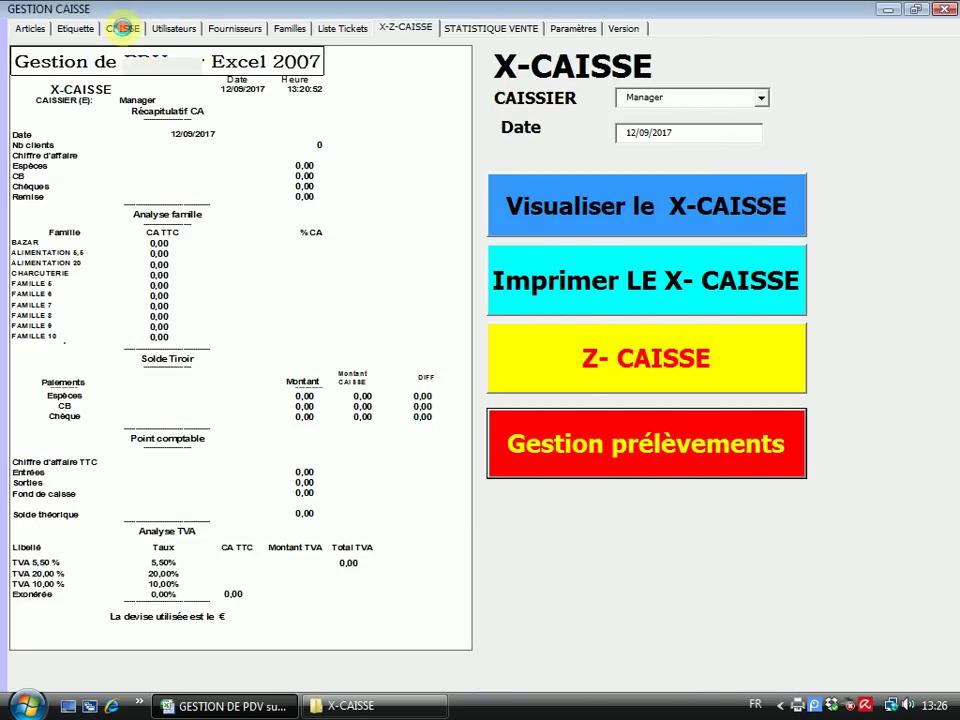
left_click(439, 441)
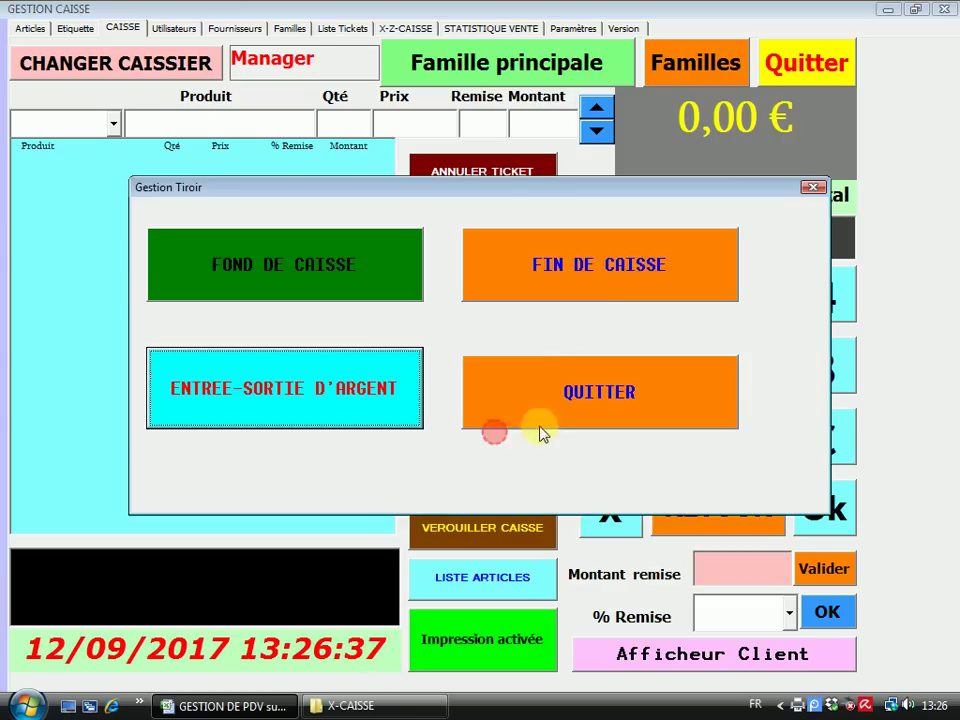
left_click(598, 272)
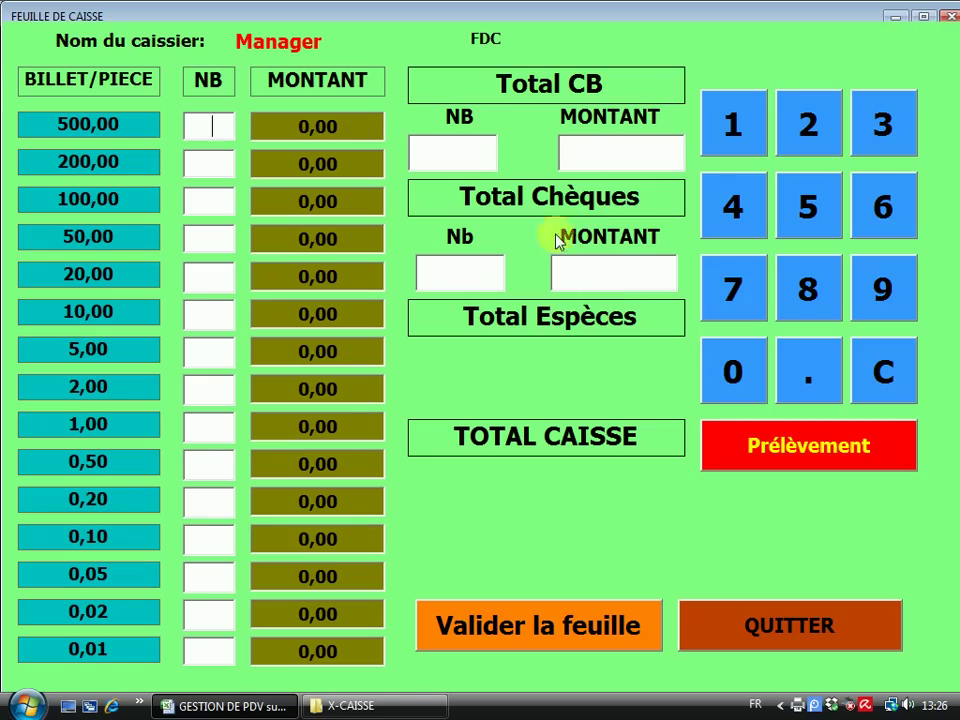
left_click(800, 620)
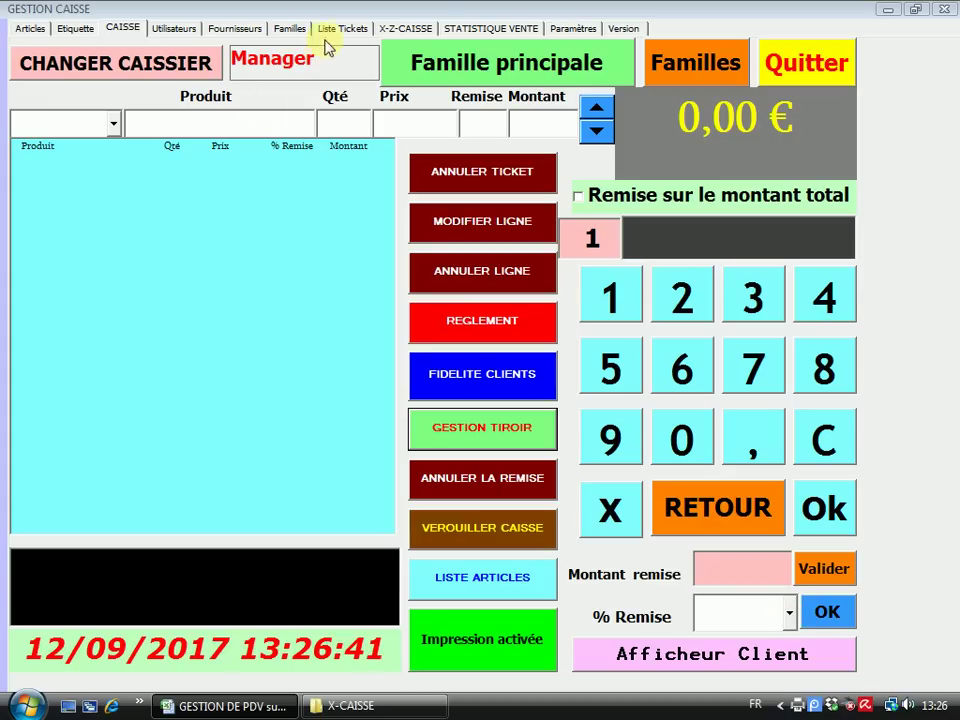
left_click(385, 29)
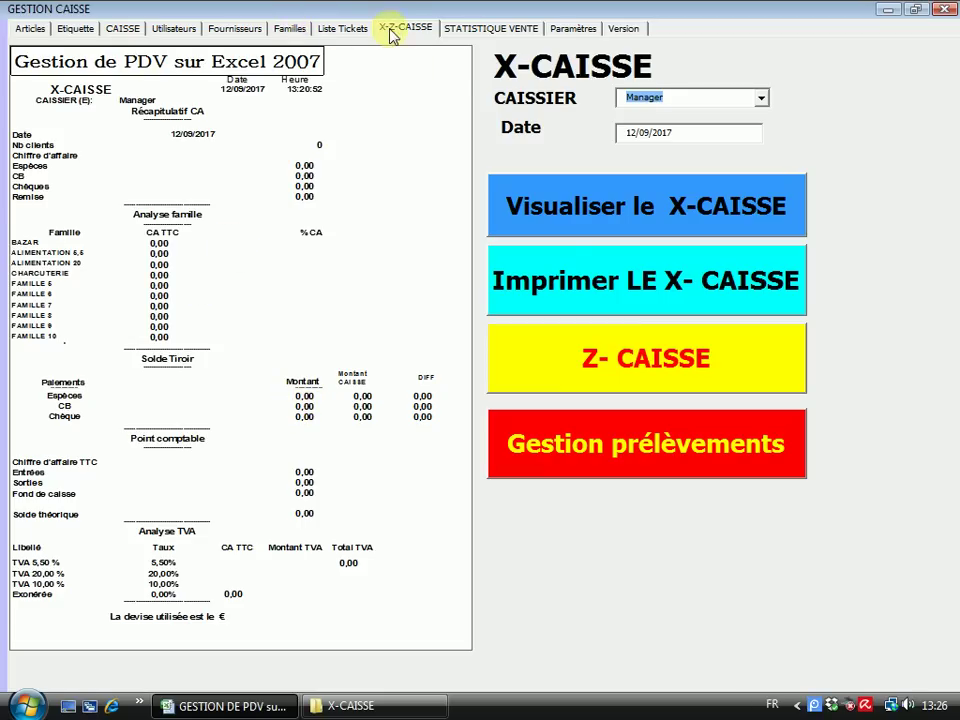
left_click(487, 33)
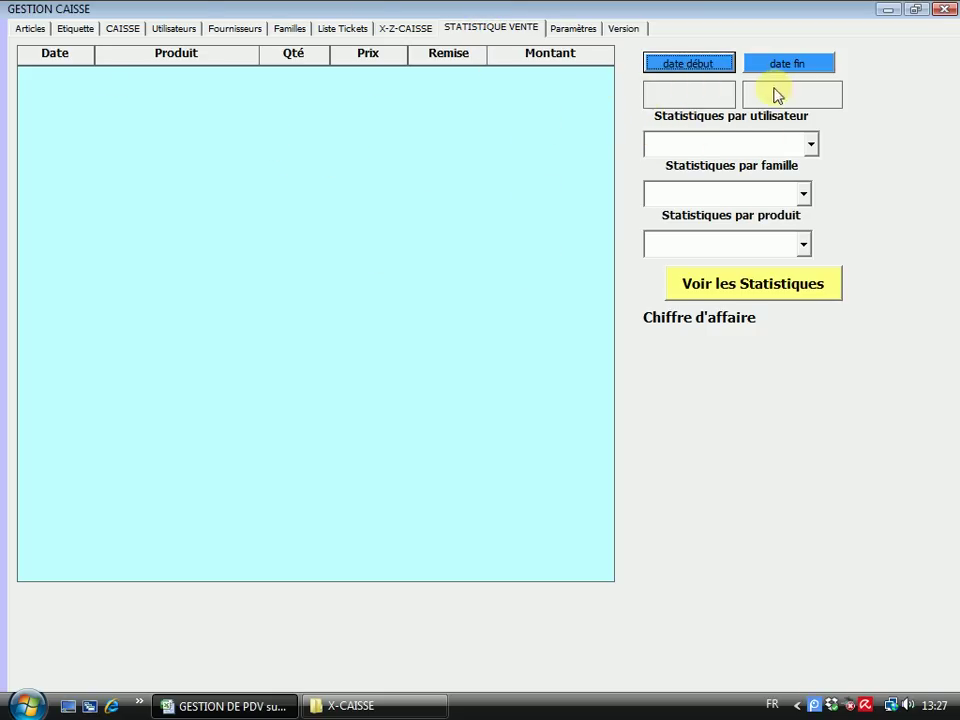
Browse the user, family and product filter lists without choosing any
left_click(811, 144)
left_click(834, 131)
left_click(803, 193)
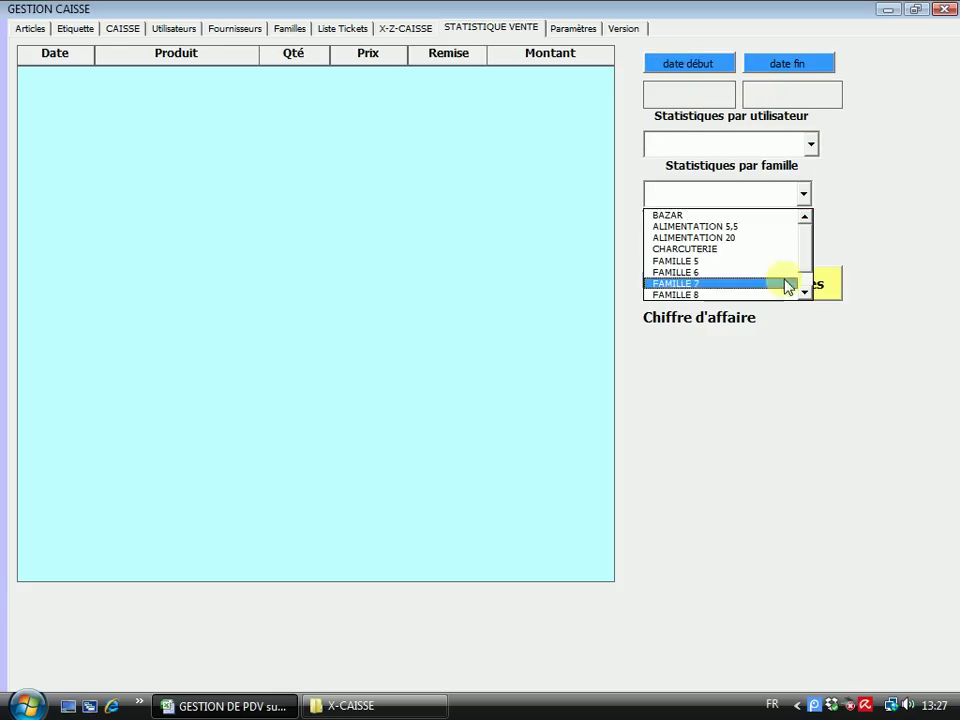
left_click(855, 208)
left_click(803, 244)
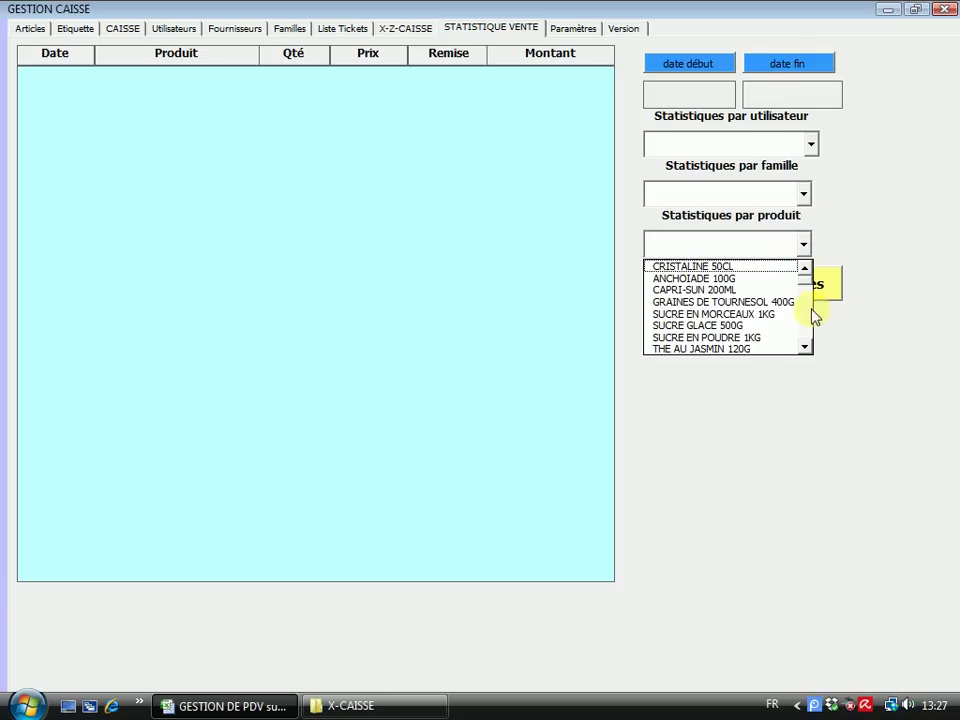
left_click(804, 285)
left_click_drag(808, 318, 802, 265)
left_click(861, 226)
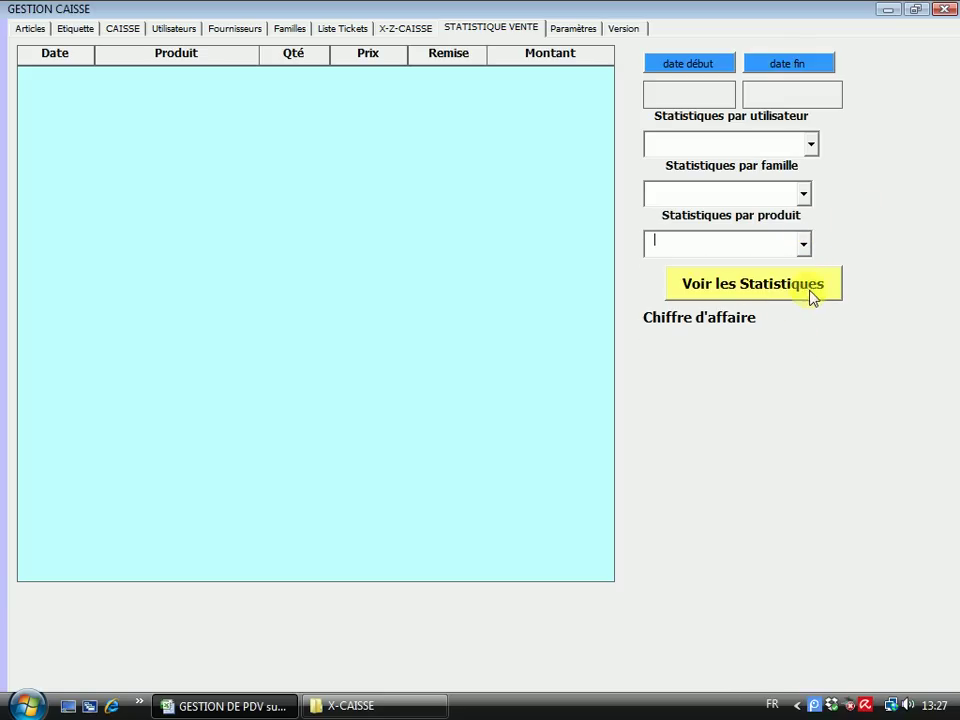
Run statistics for 02/09/2017 to 12/09/2017, confirm no sales, and go back to X-CAISSE
left_click(747, 289)
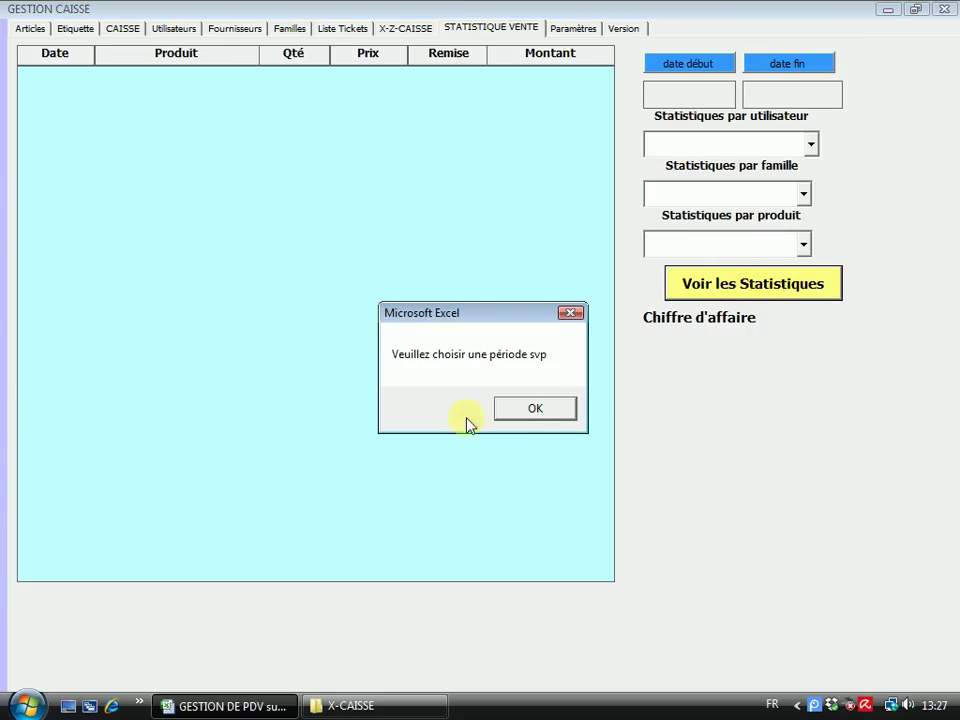
left_click(534, 410)
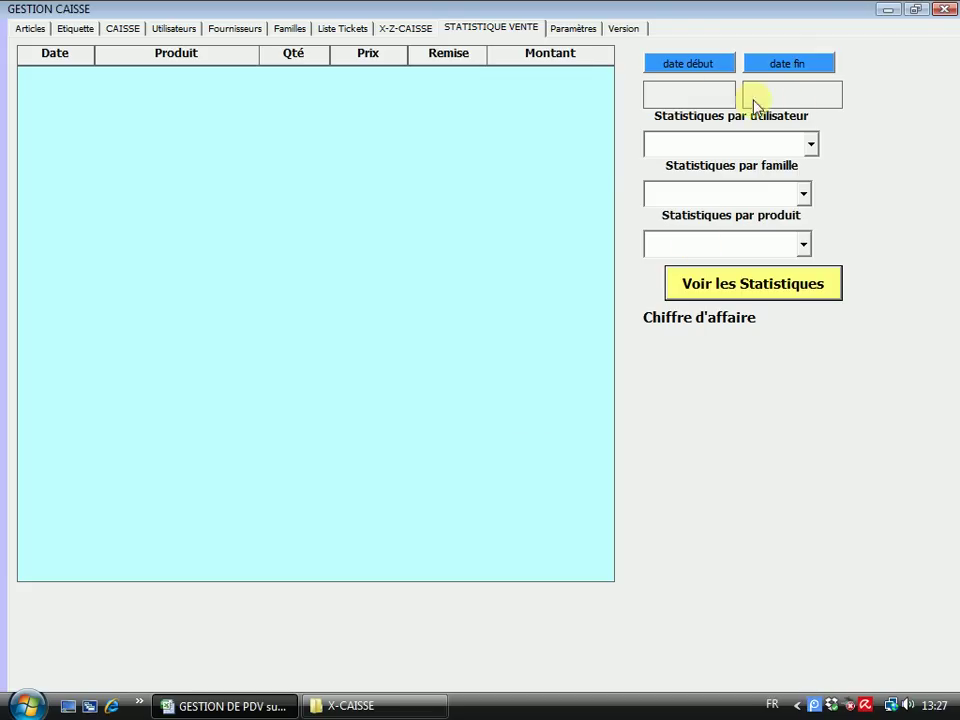
left_click(705, 96)
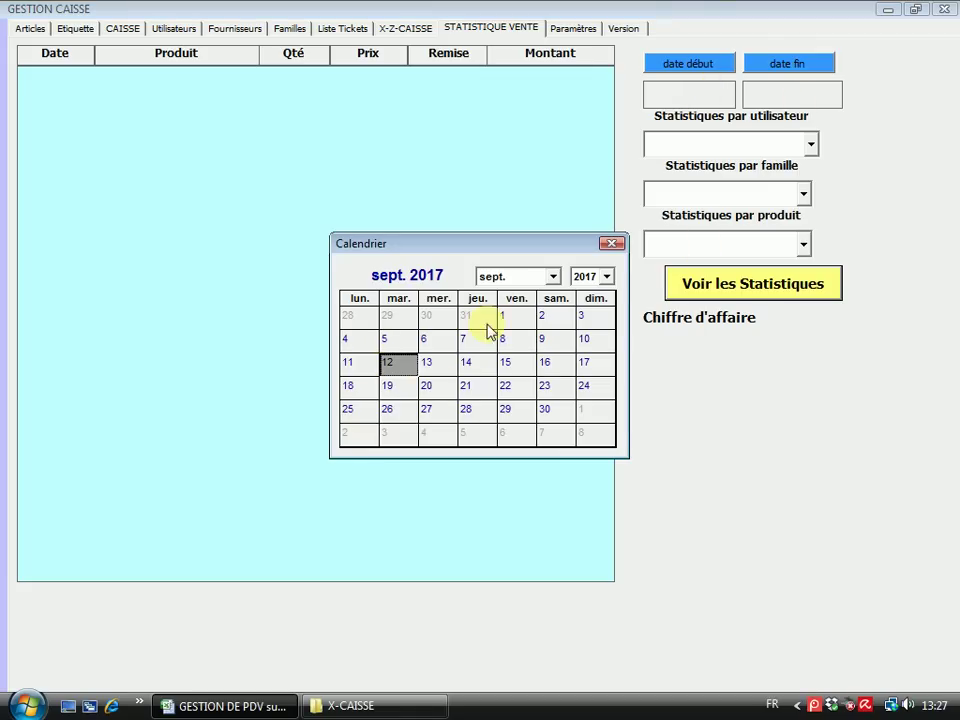
left_click(552, 318)
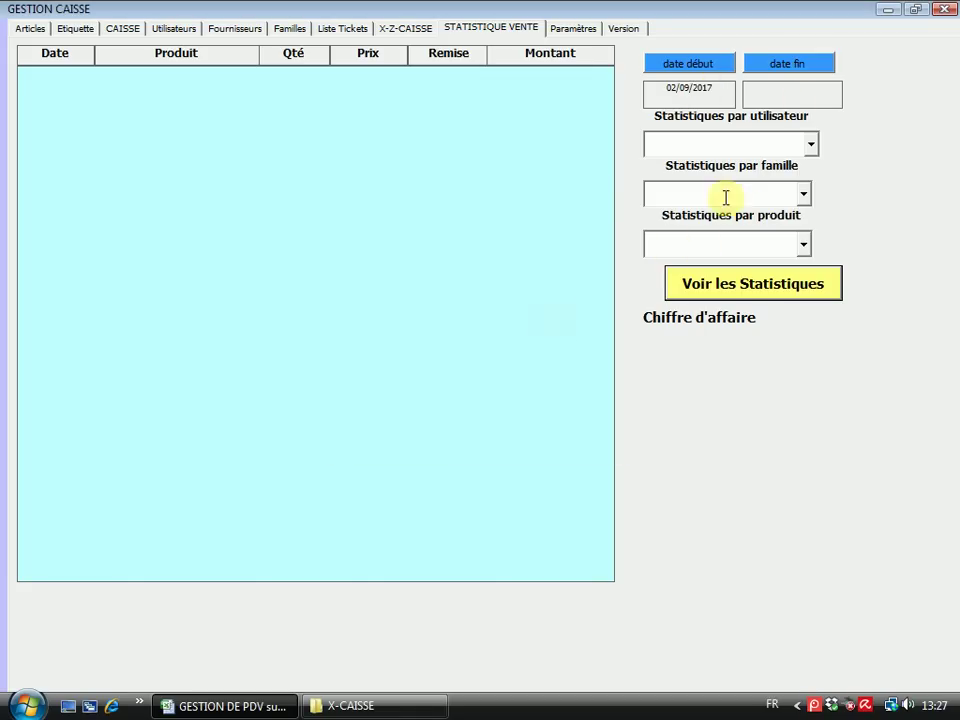
left_click(804, 92)
left_click(397, 369)
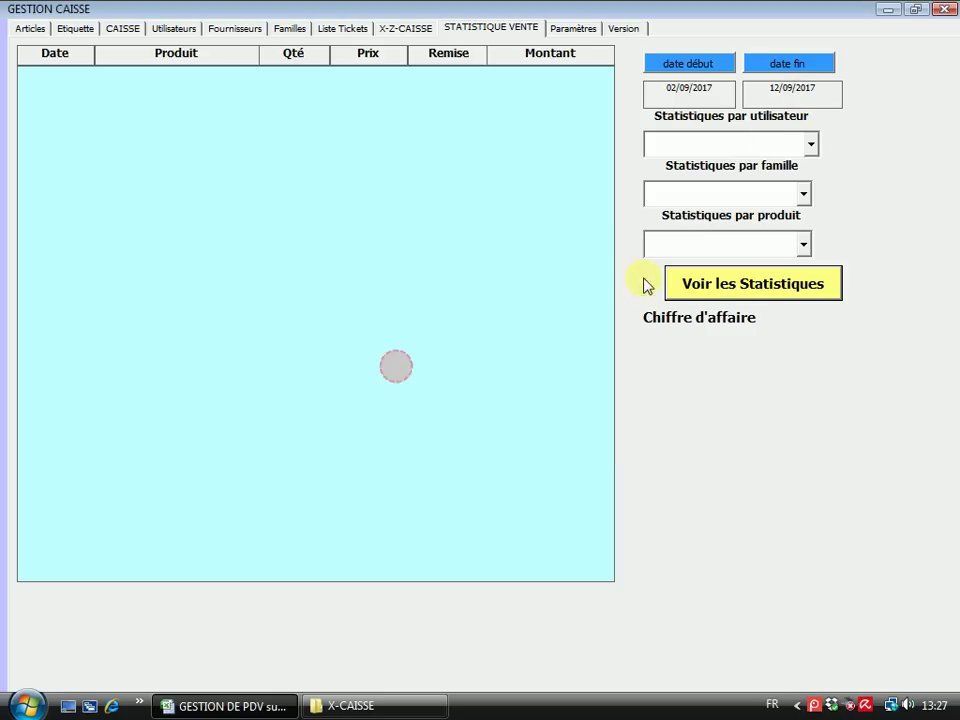
left_click(735, 285)
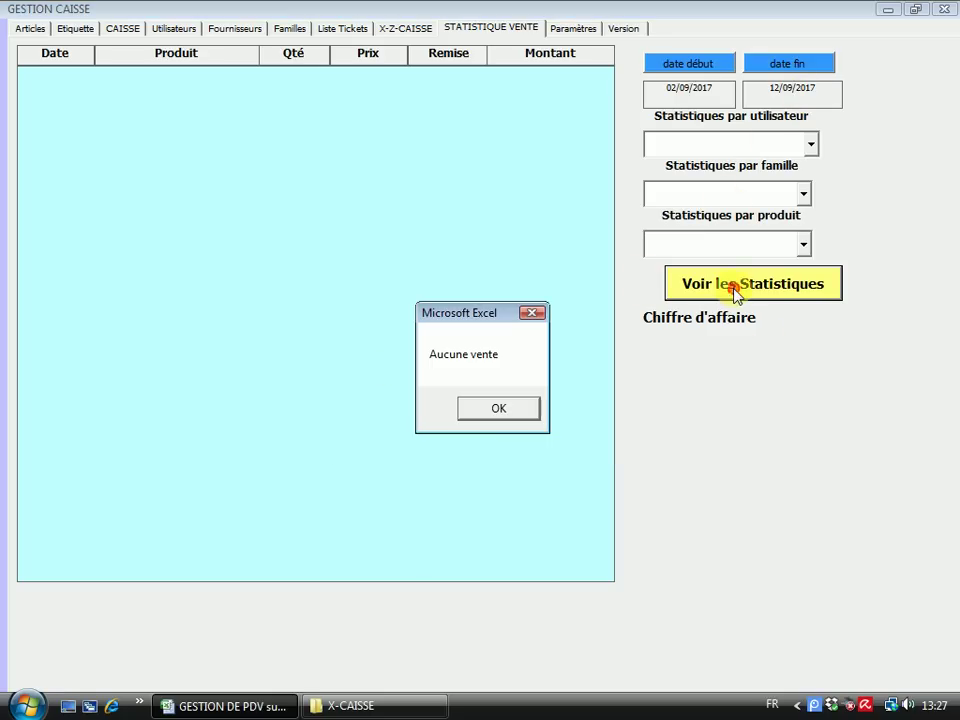
left_click(482, 408)
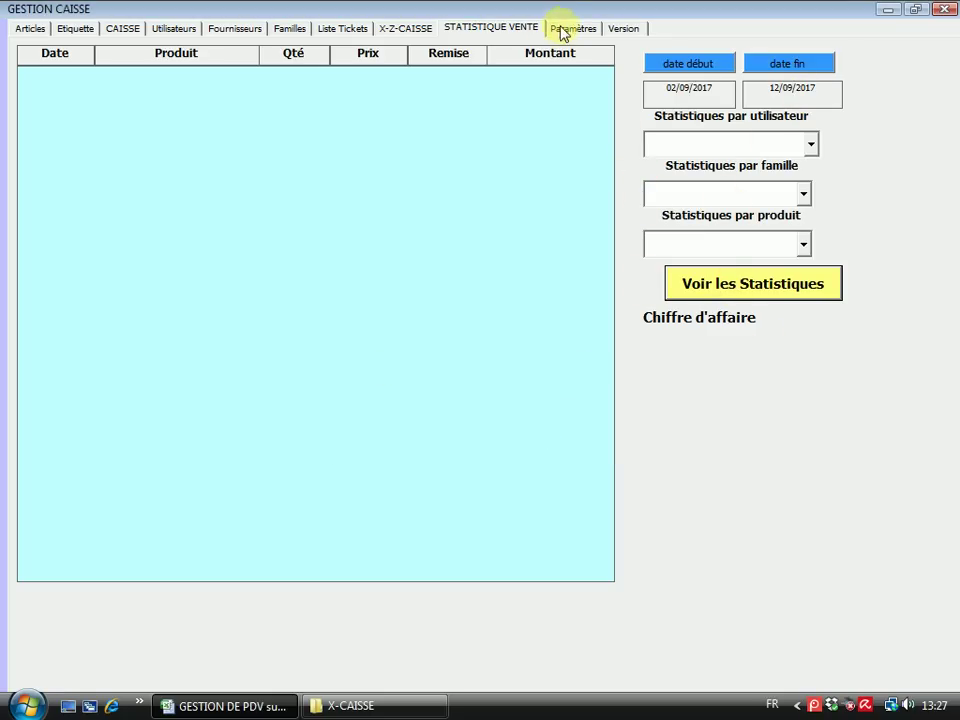
left_click(405, 30)
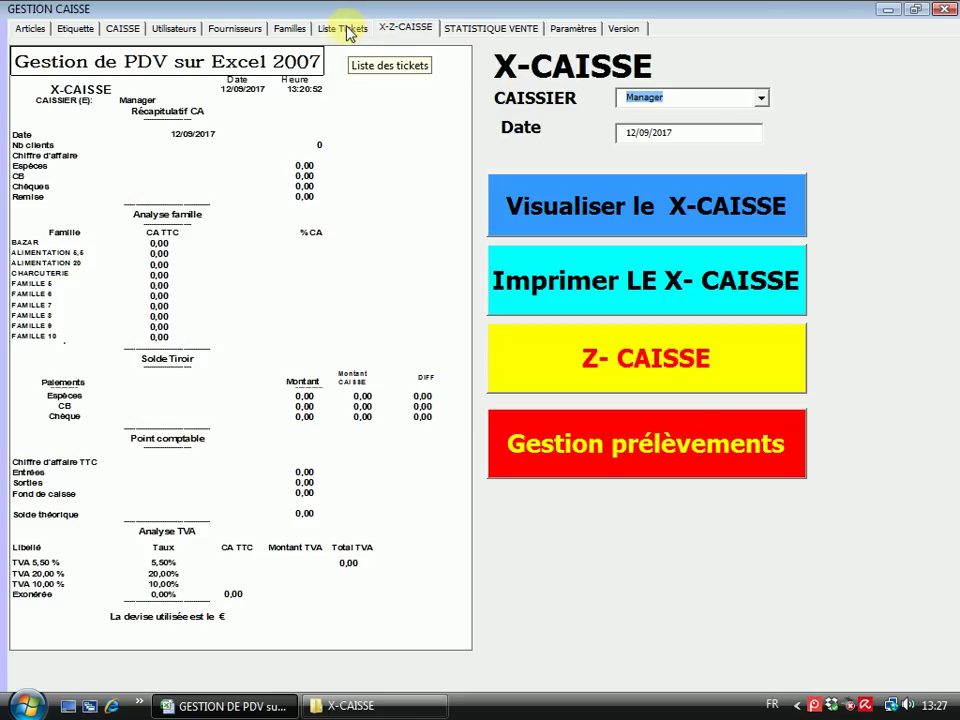
View the Liste Tickets, Familles, Fournisseurs and Utilisateurs pages, ending on CAISSE
left_click(335, 28)
left_click(286, 28)
left_click(232, 29)
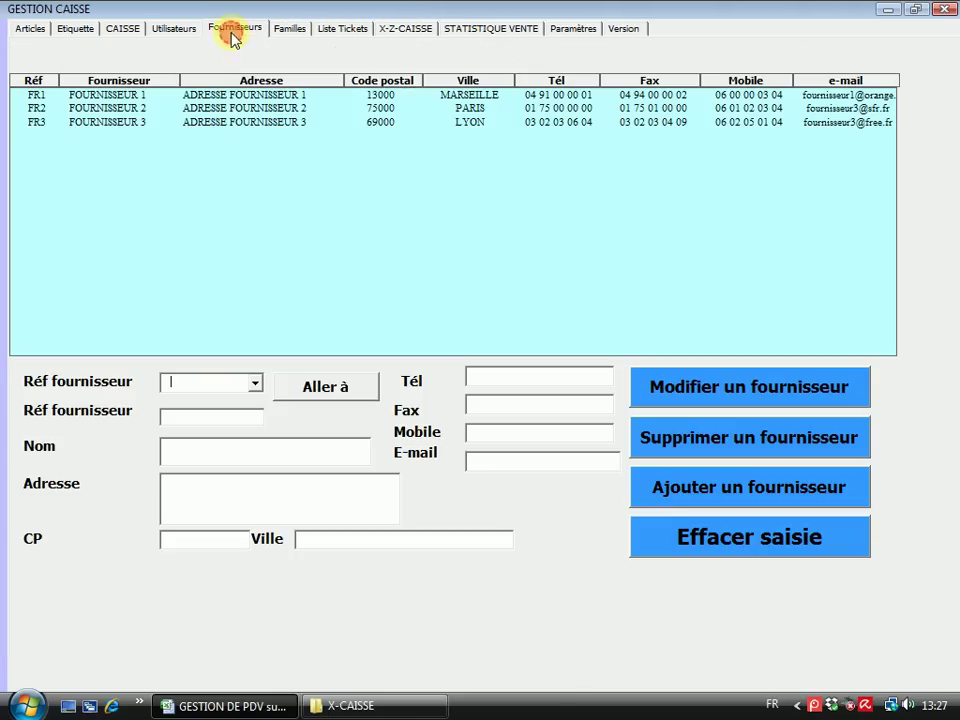
left_click(176, 30)
left_click(125, 29)
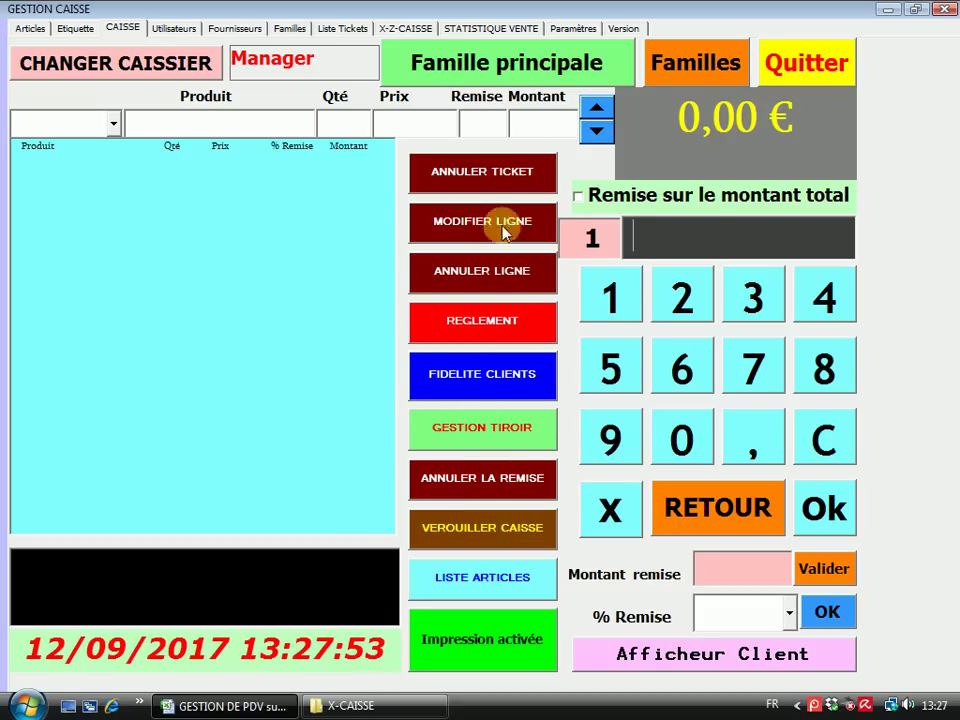
Assign BAZAR to register button 1 and ALIMENTATION 5,5 to button 2
left_click(700, 65)
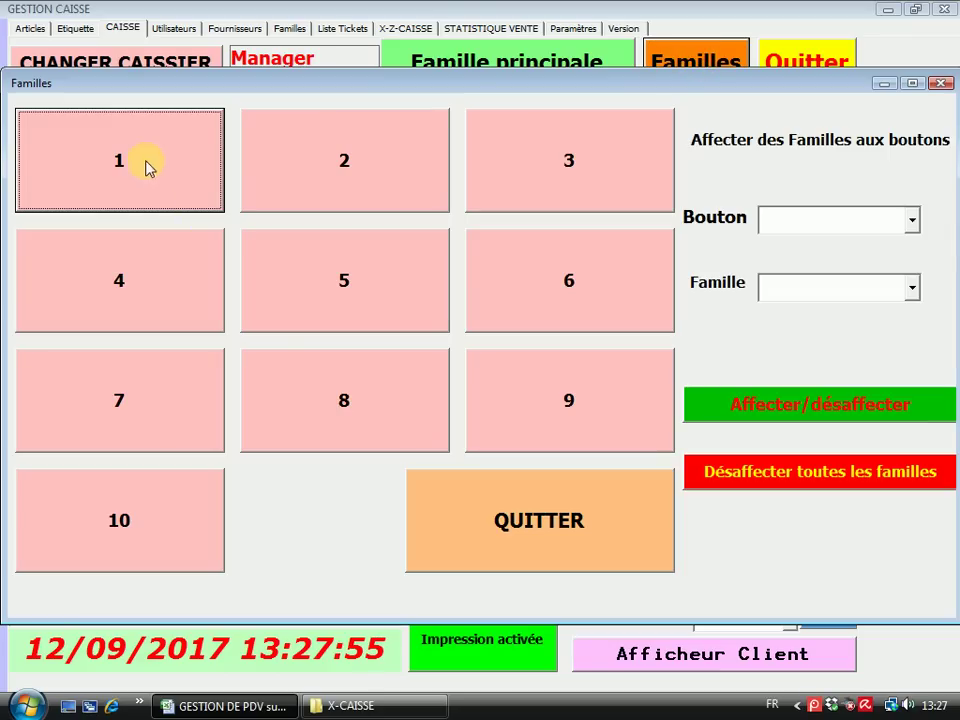
left_click(913, 221)
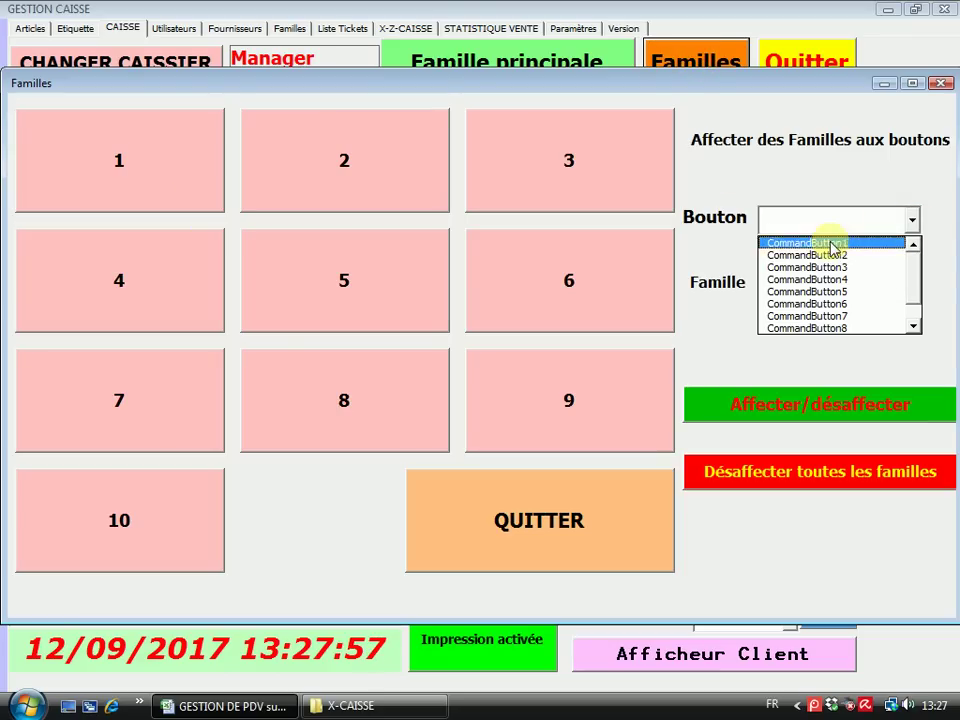
left_click(831, 245)
left_click(913, 289)
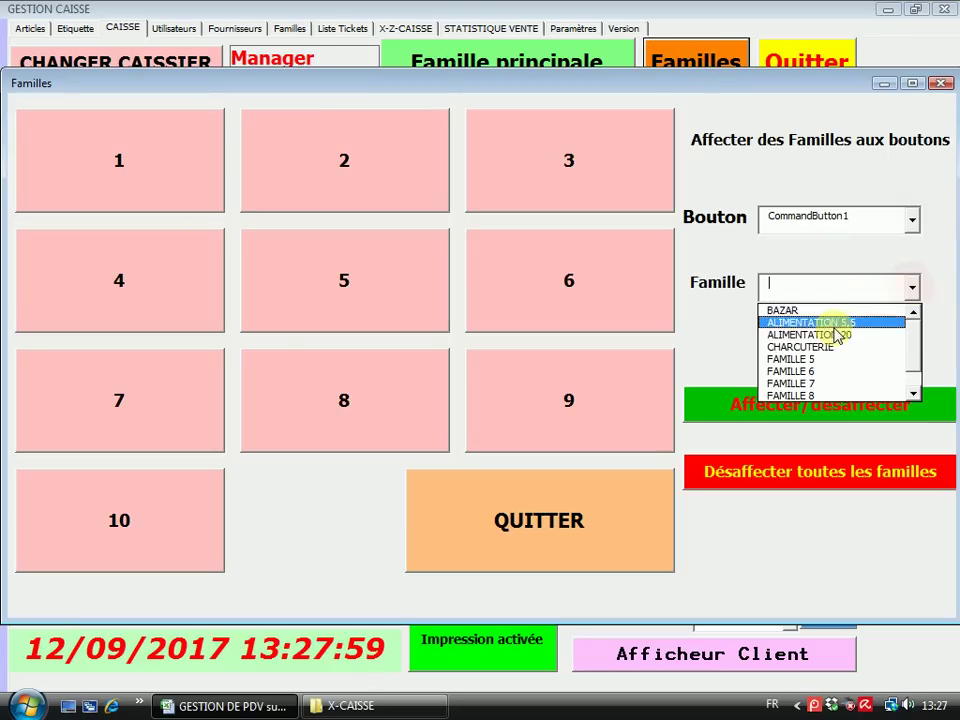
left_click(814, 311)
left_click(821, 403)
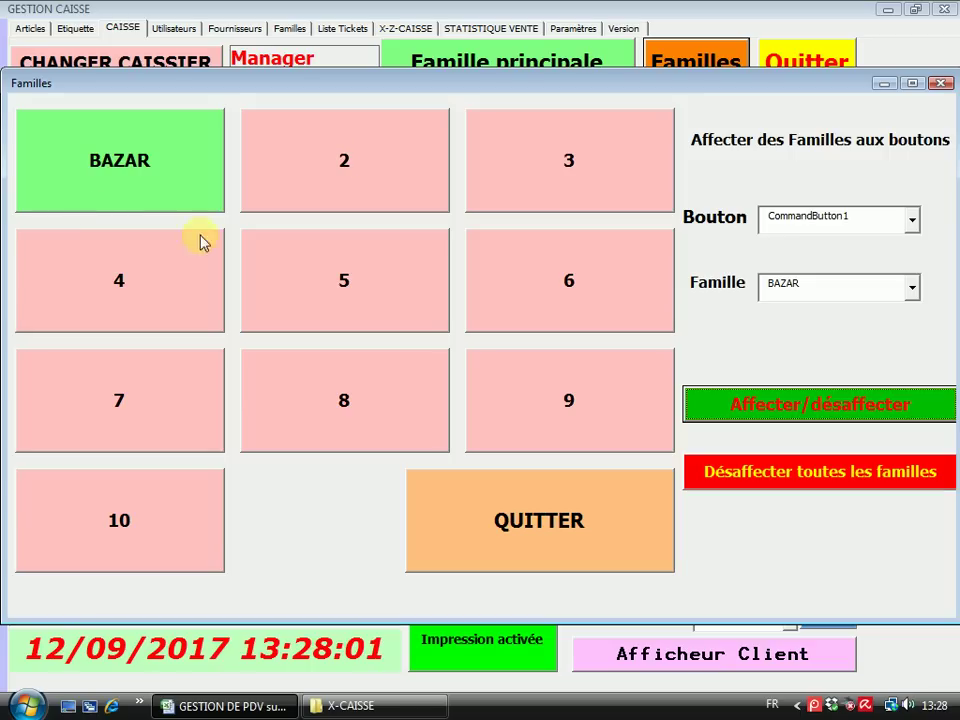
left_click(908, 222)
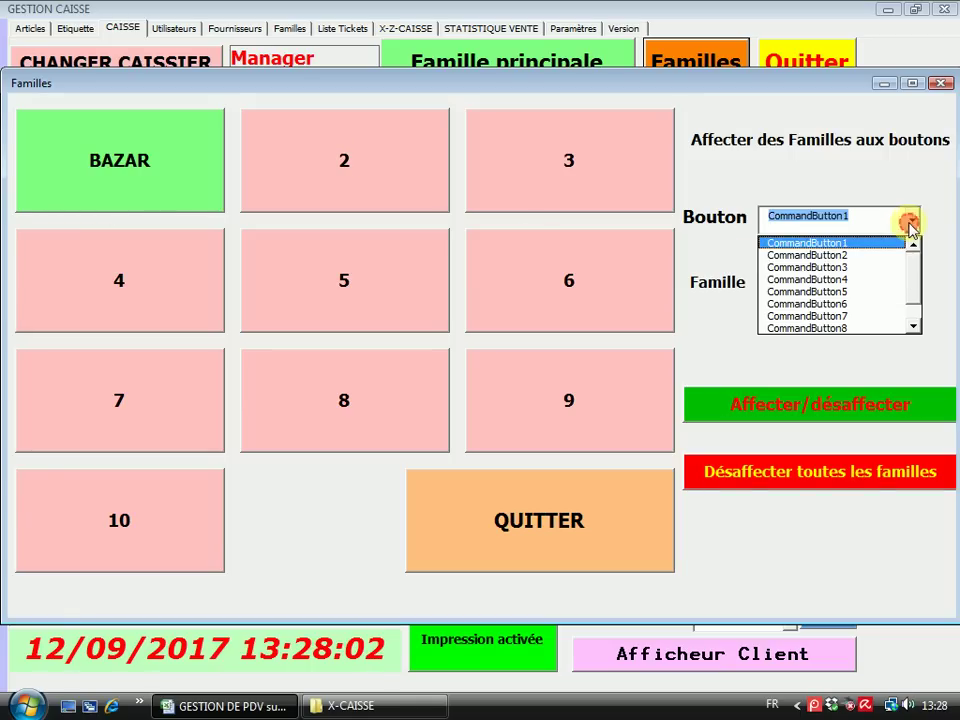
left_click(855, 256)
left_click(912, 289)
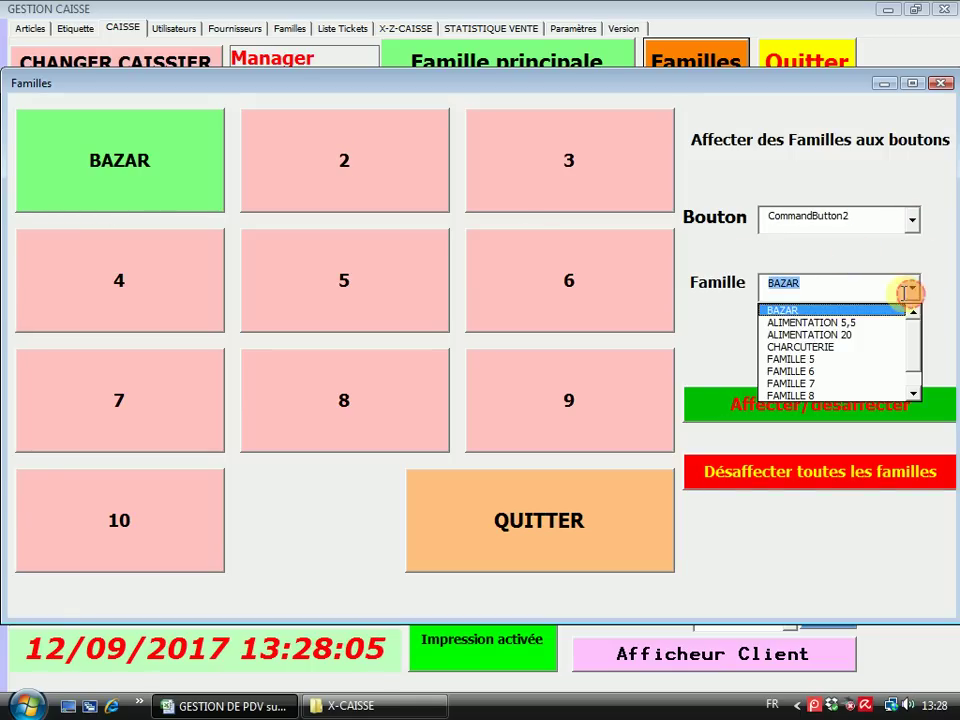
left_click(821, 322)
left_click(789, 405)
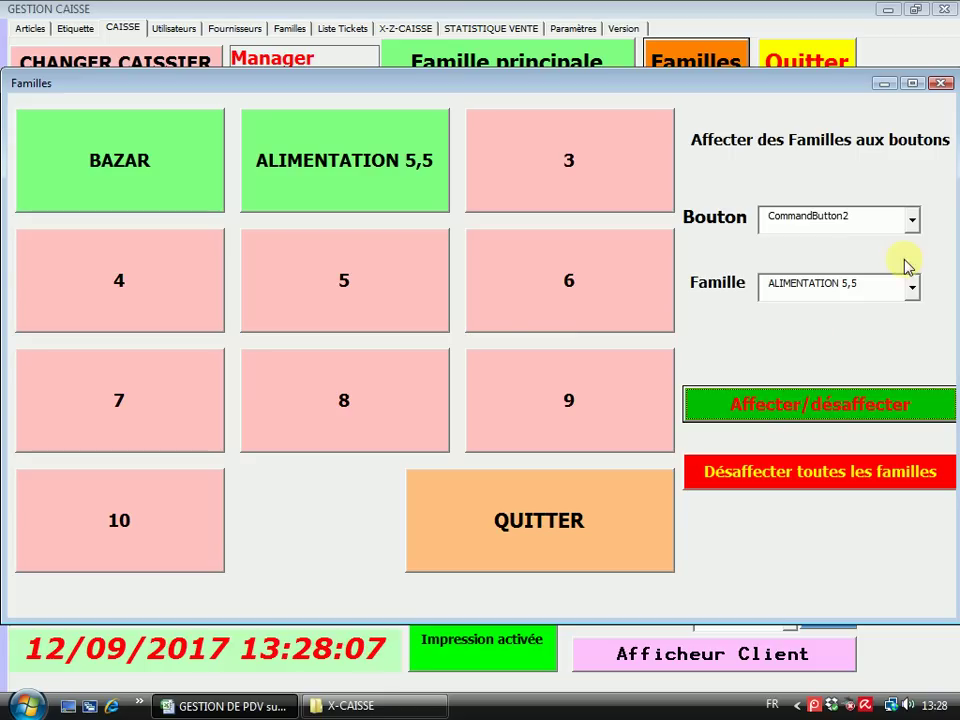
Assign ALIMENTATION 20 to button 3 and CHARCUTERIE to button 4, then reopen Familles
left_click(912, 224)
left_click(829, 255)
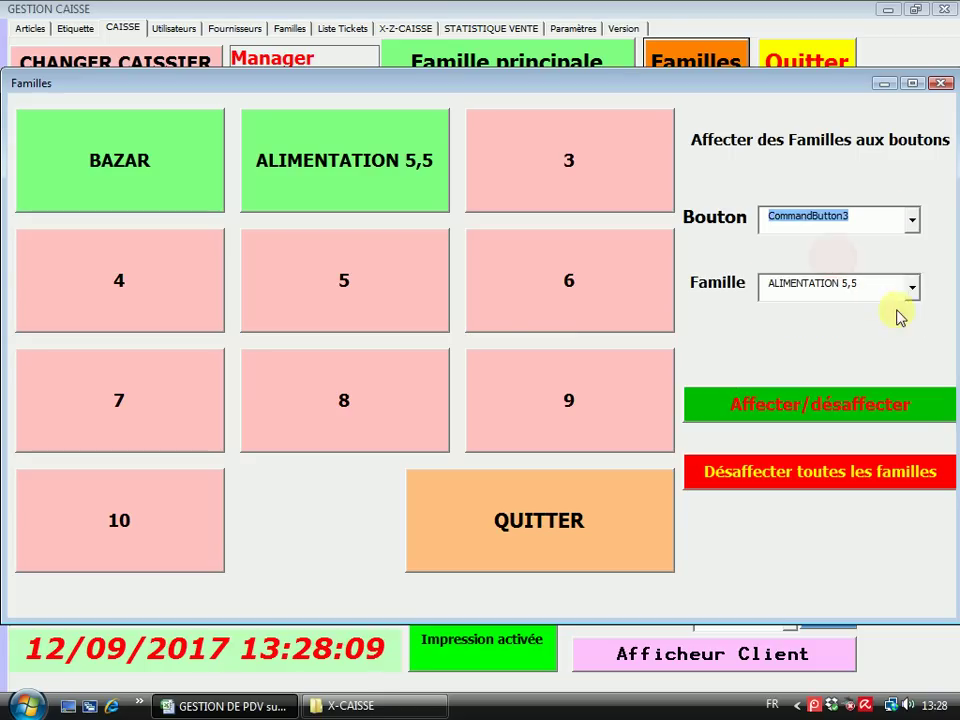
left_click(912, 289)
left_click(853, 321)
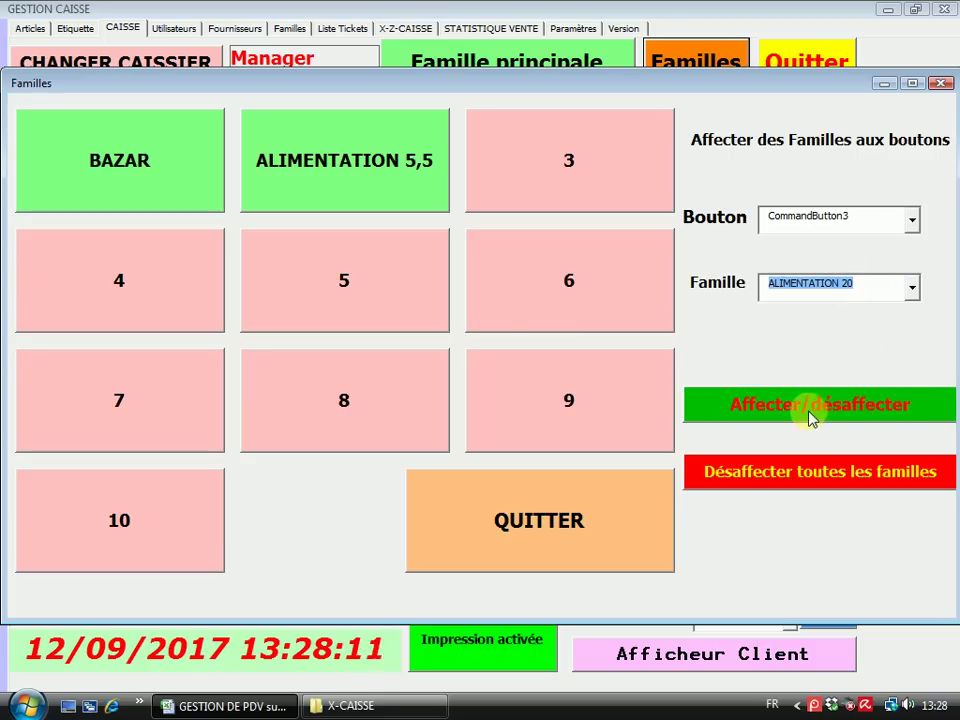
left_click(809, 416)
left_click(912, 220)
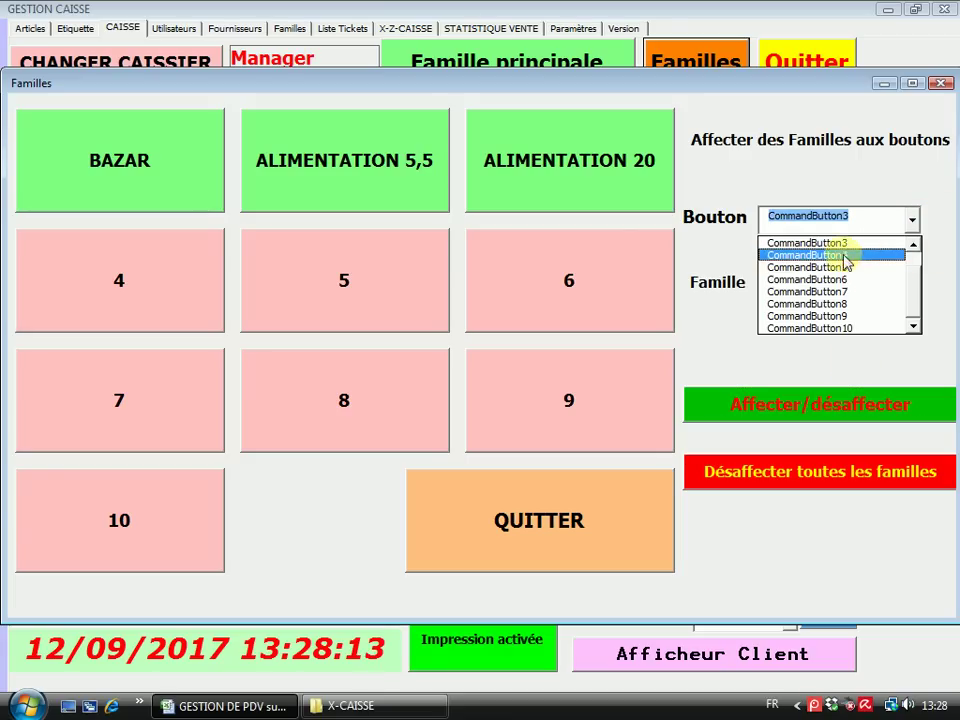
left_click(842, 251)
left_click(912, 287)
left_click(853, 321)
left_click(822, 405)
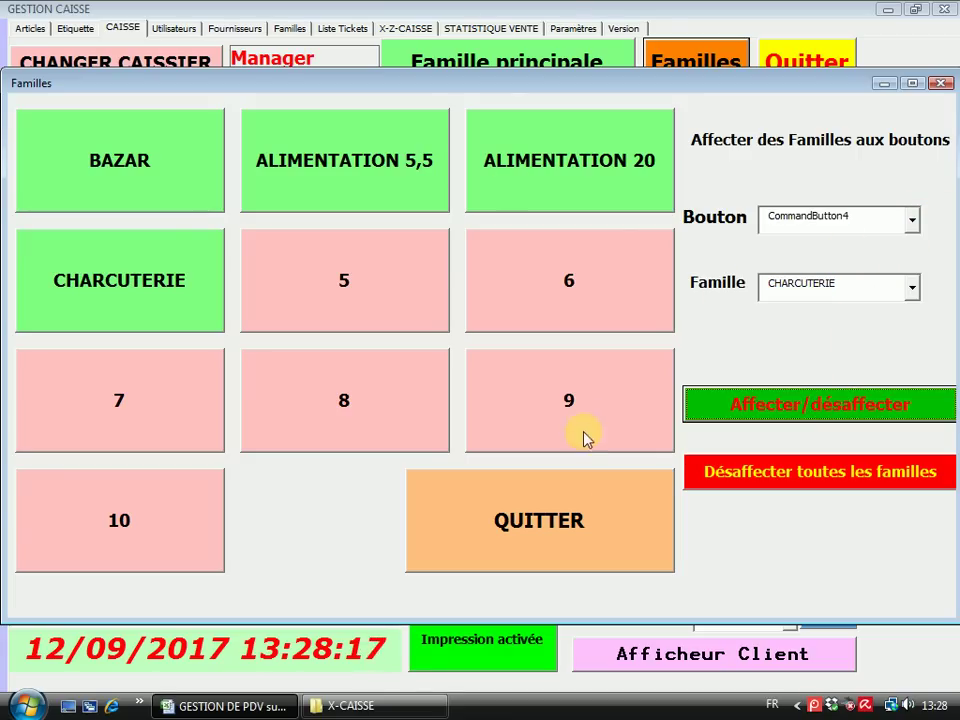
left_click(574, 506)
left_click(680, 58)
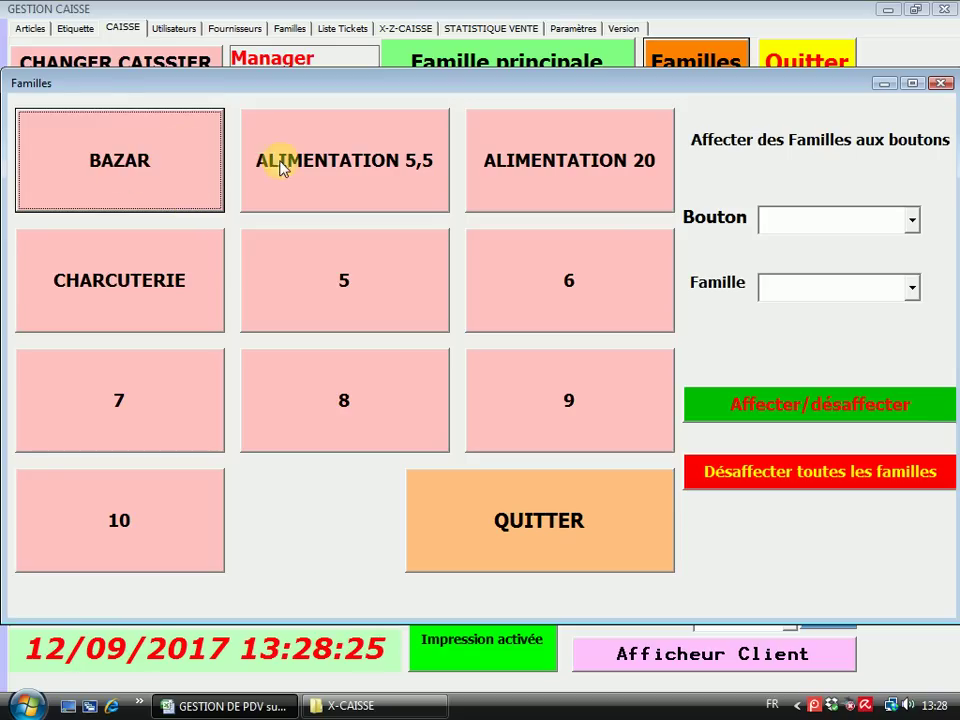
For ALIMENTATION 5,5, put CRISTALINE 50CL on product button 1
left_click(326, 161)
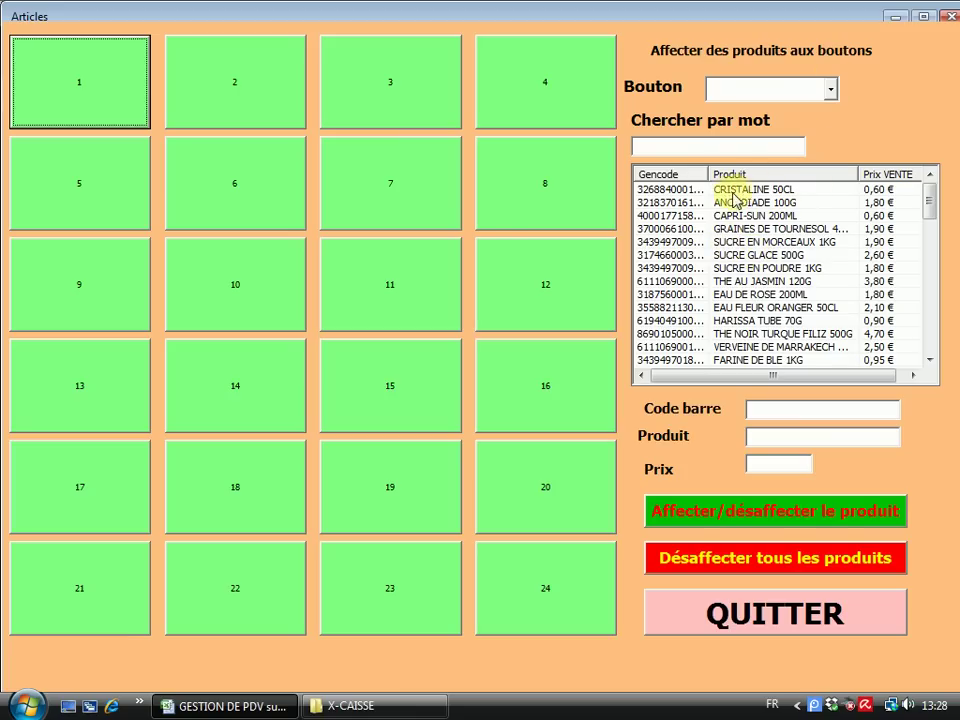
left_click_drag(710, 174, 724, 174)
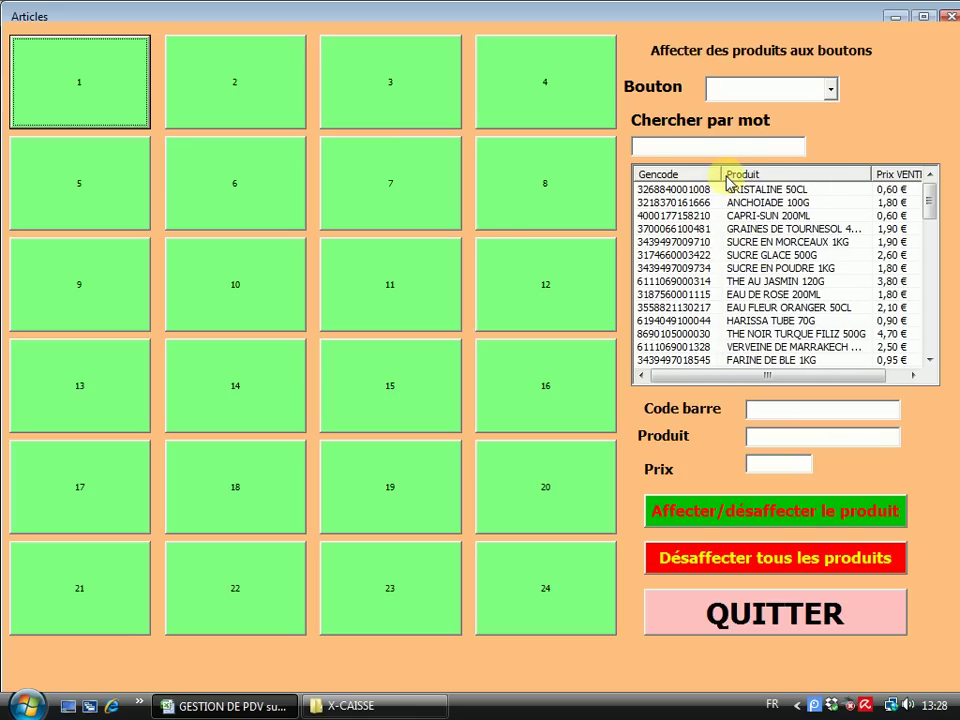
left_click(800, 189)
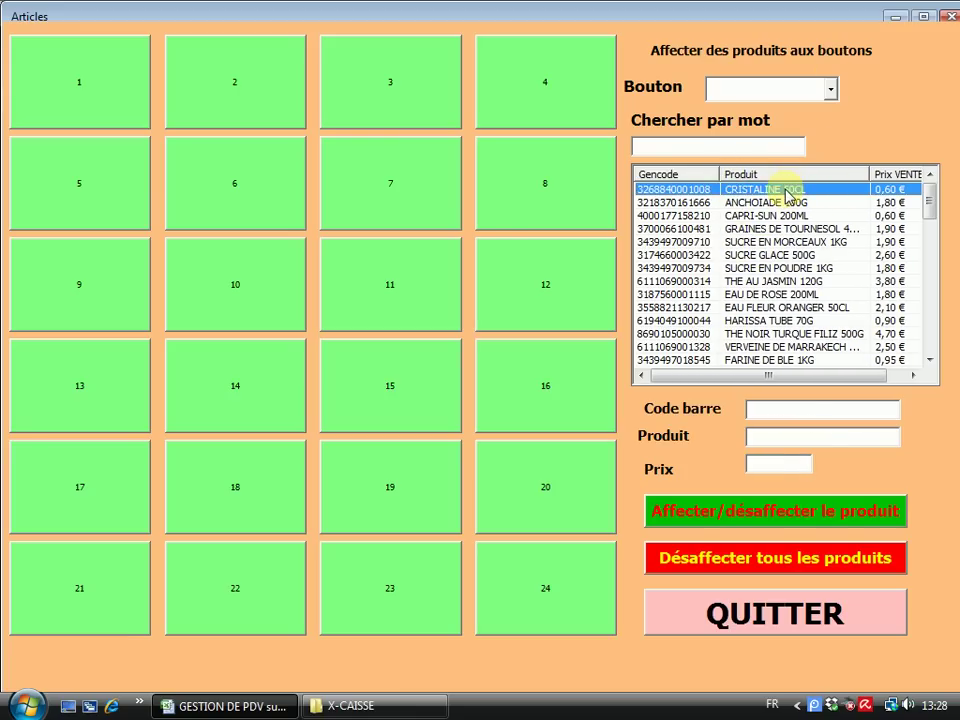
double_click(790, 193)
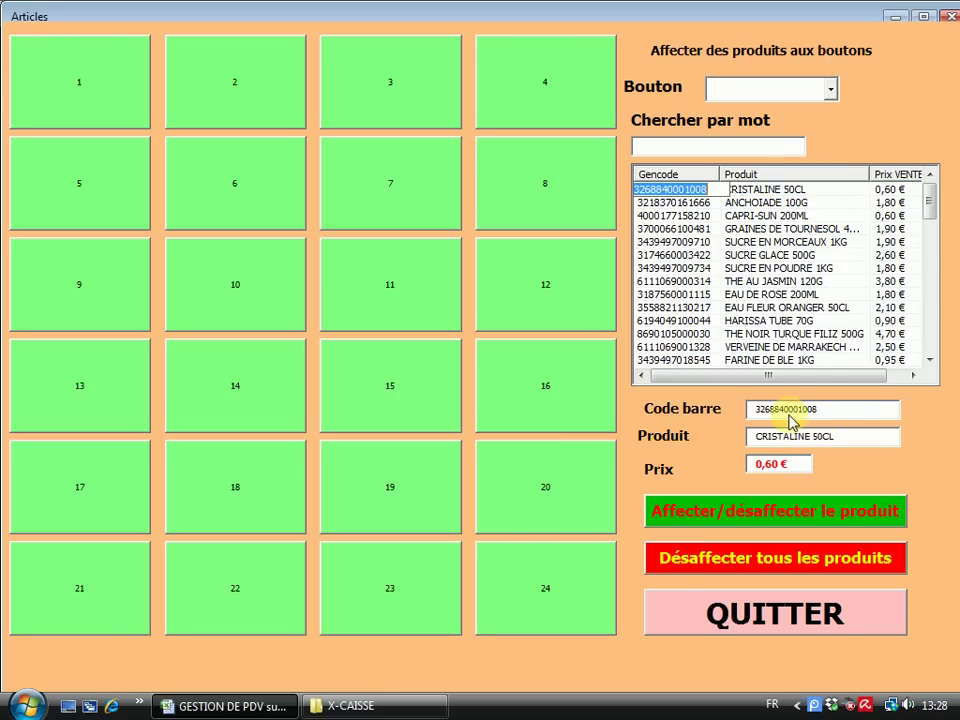
left_click(831, 90)
left_click(790, 111)
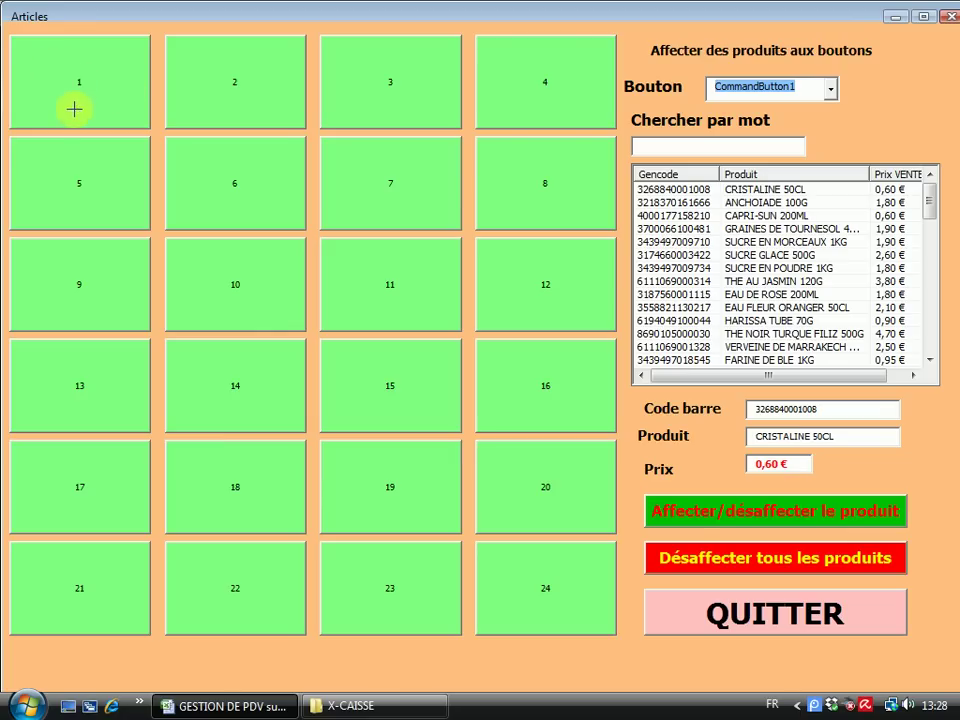
left_click(772, 514)
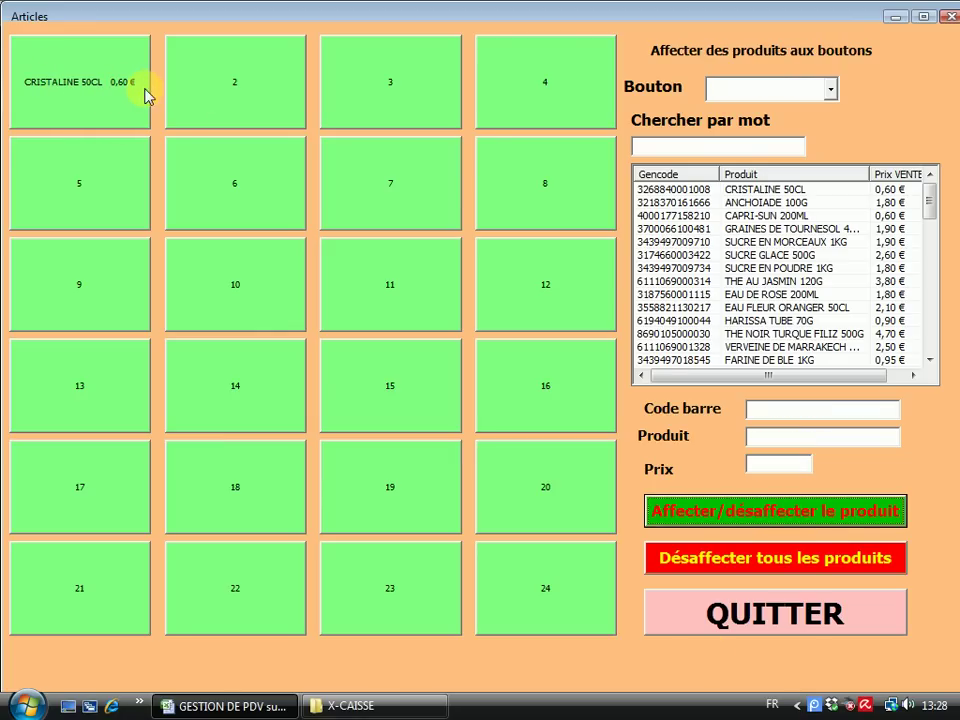
Put ANCHOIADE 100G on product button 2
left_click(831, 94)
left_click(724, 122)
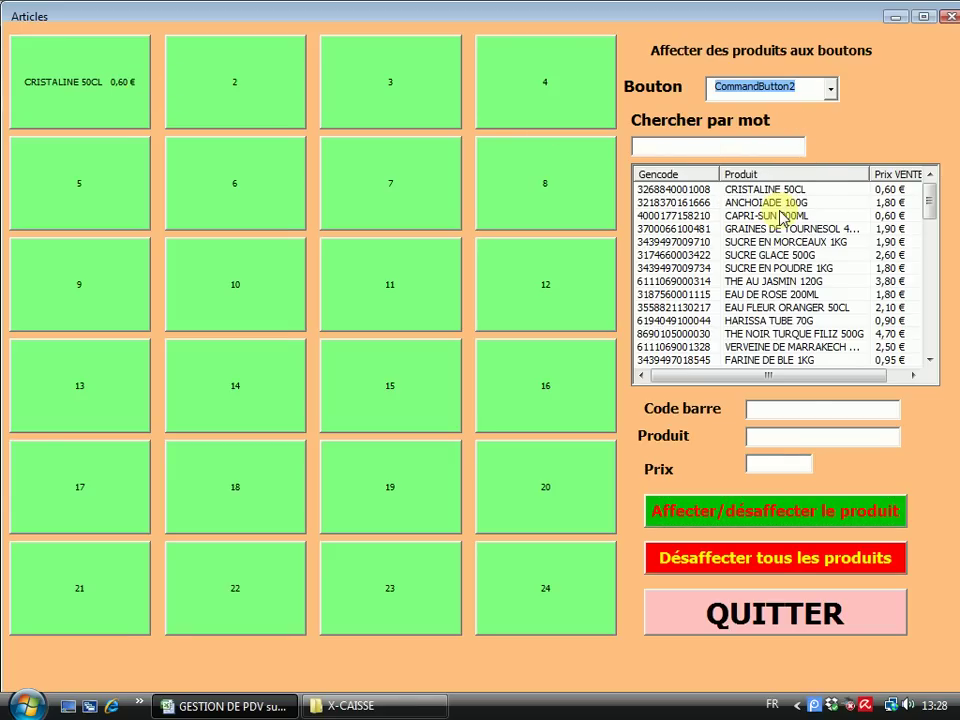
left_click(777, 206)
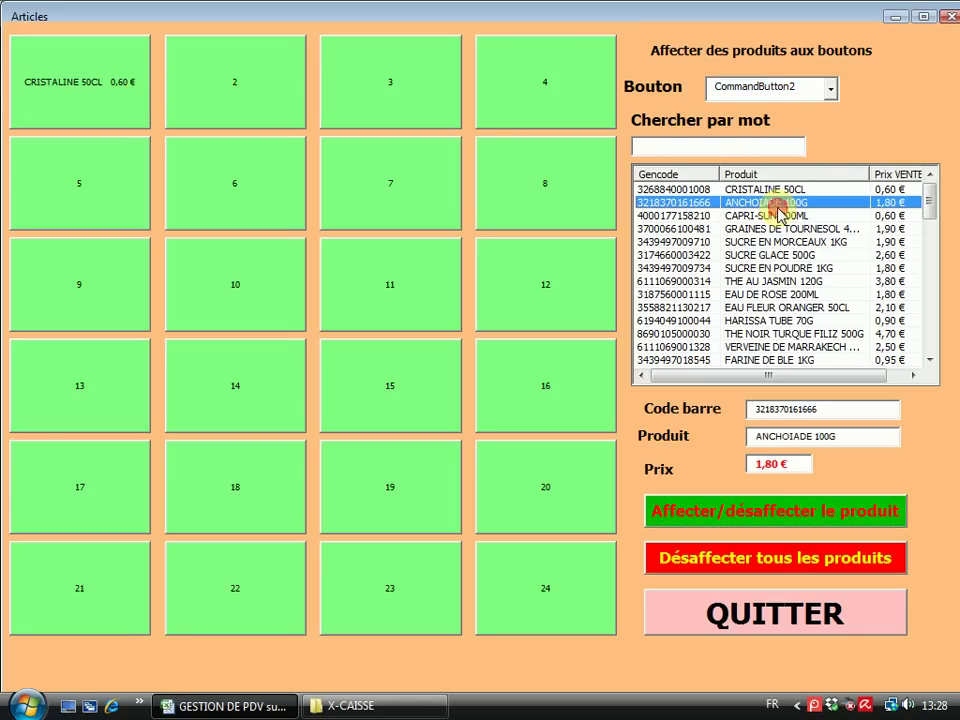
left_click(763, 516)
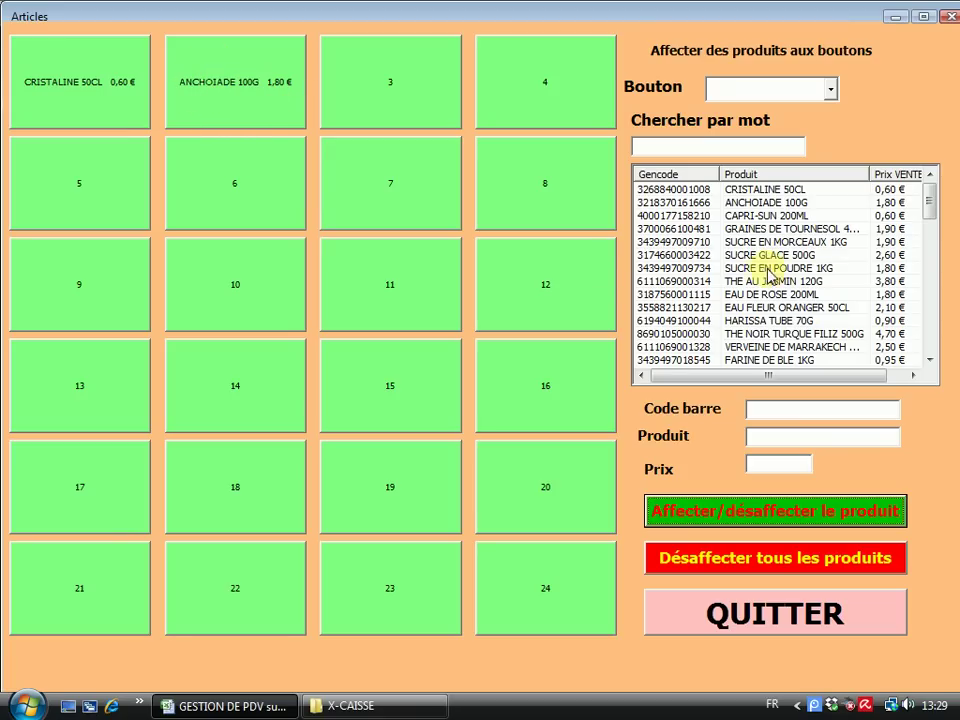
Assign GRAINES DE TOURNESOL 400G to button 3, then unassign button 3 again
left_click(818, 229)
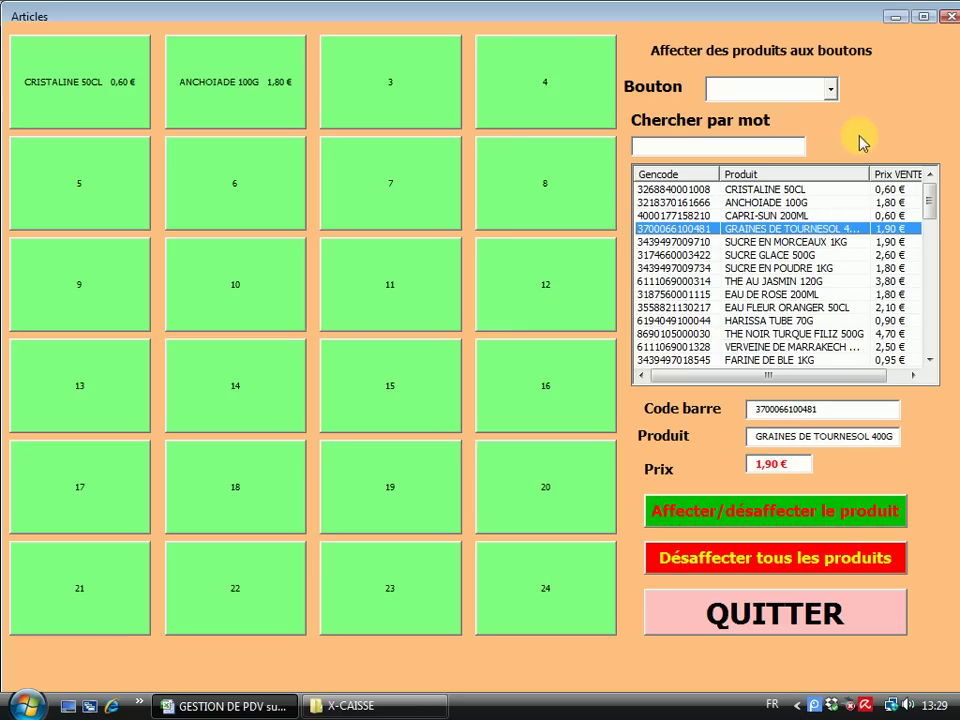
left_click(830, 89)
left_click(765, 136)
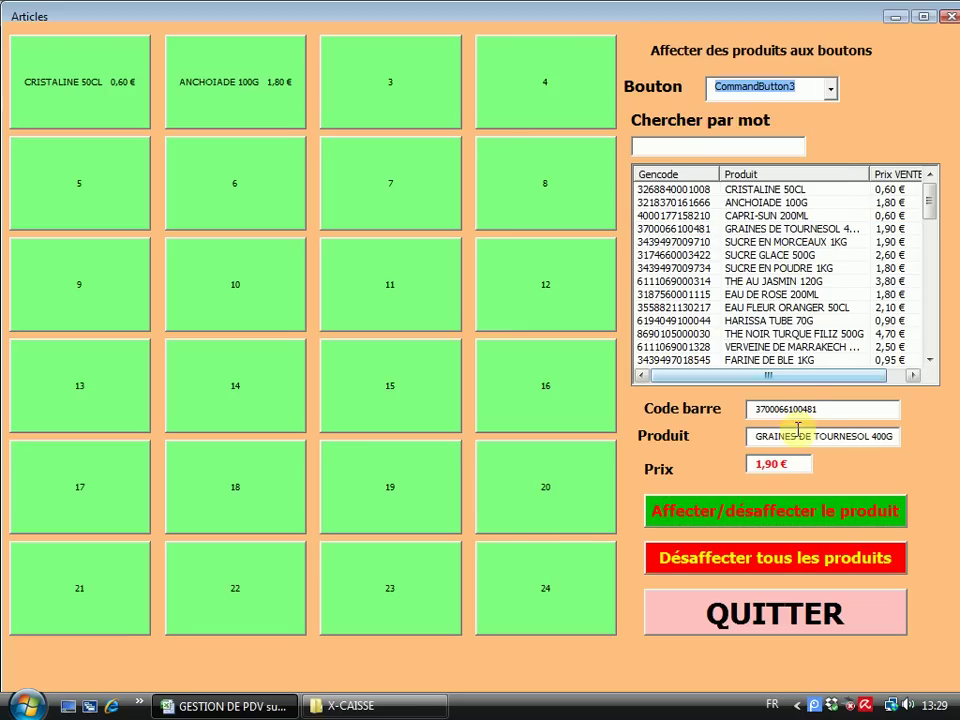
left_click(765, 507)
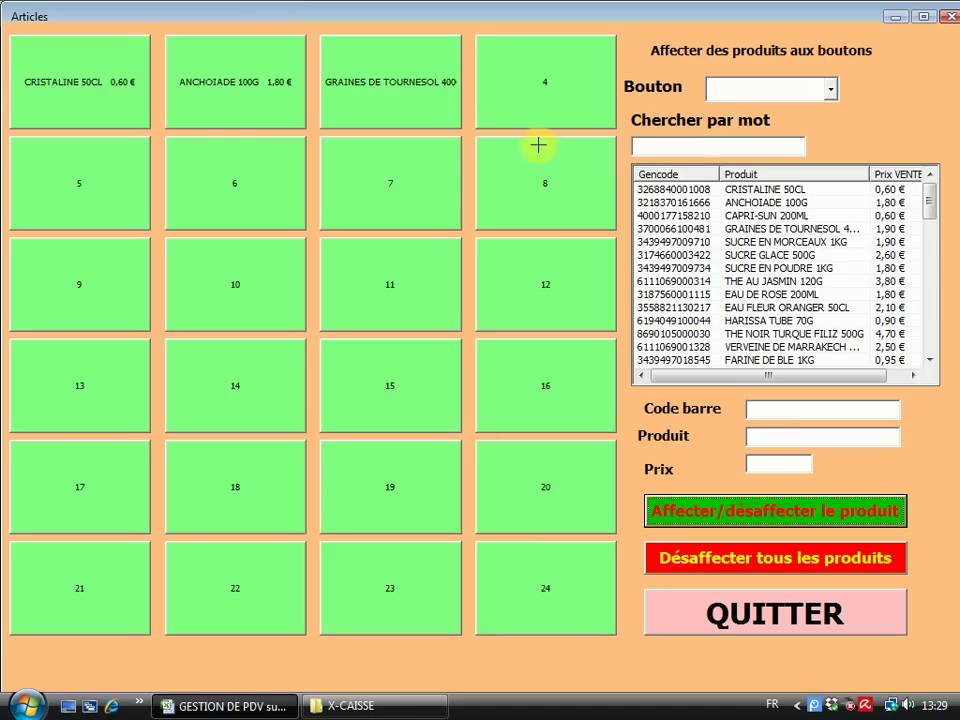
left_click(829, 90)
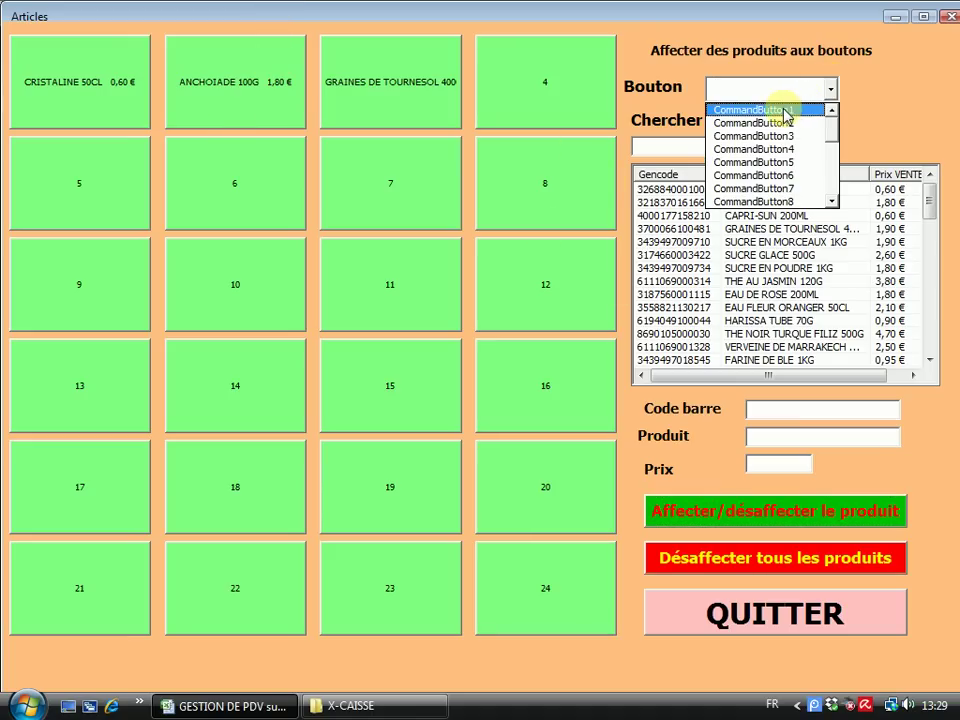
left_click(789, 139)
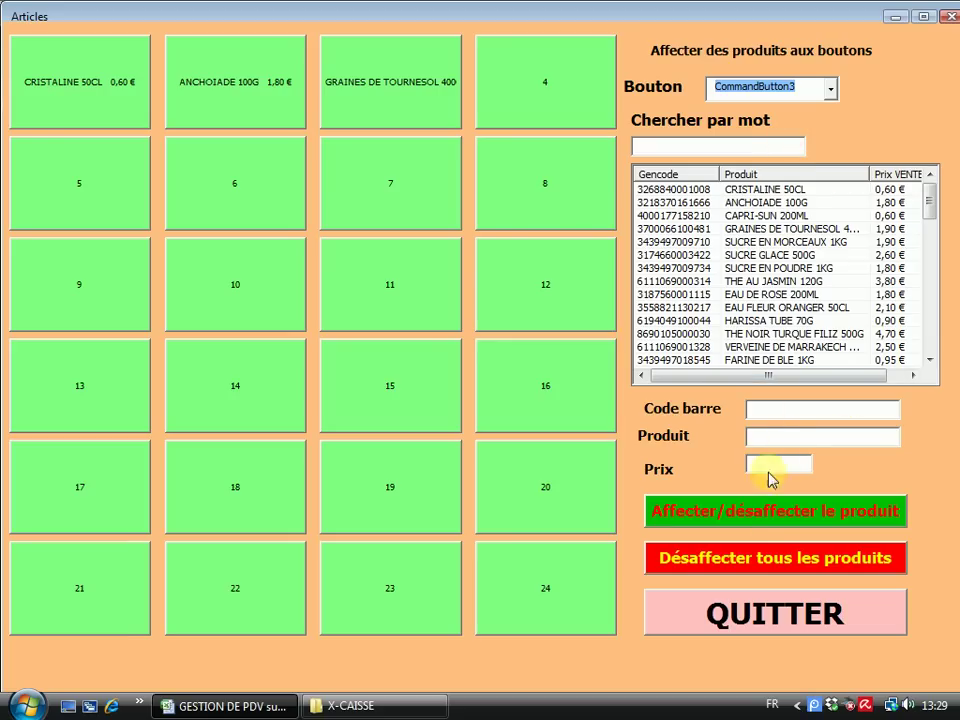
left_click(760, 521)
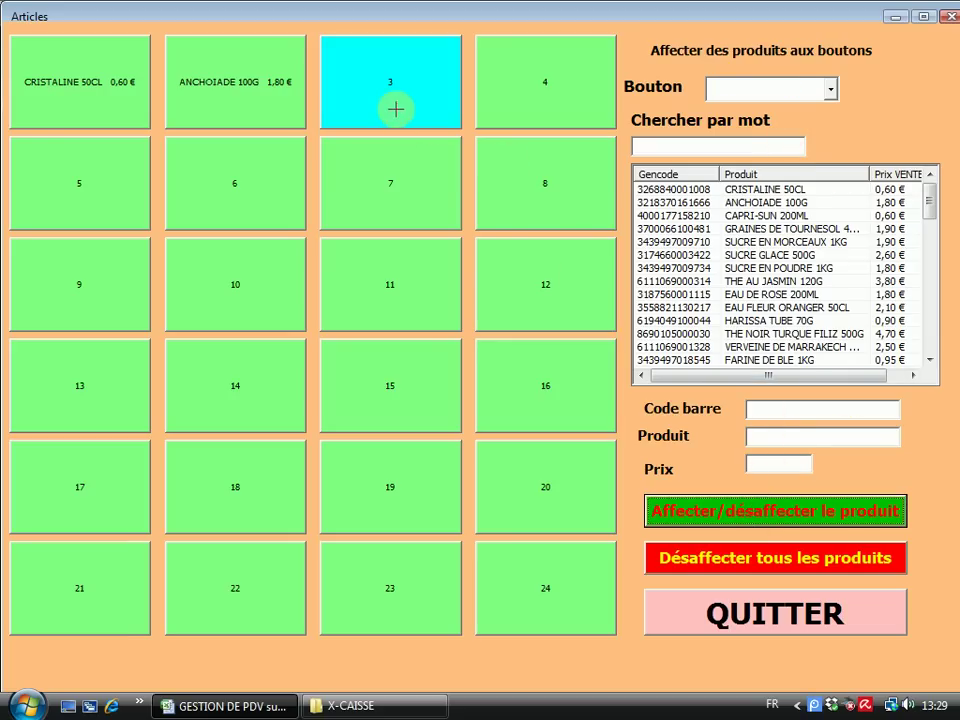
Close the product assignment and families windows to return to the till
left_click(760, 617)
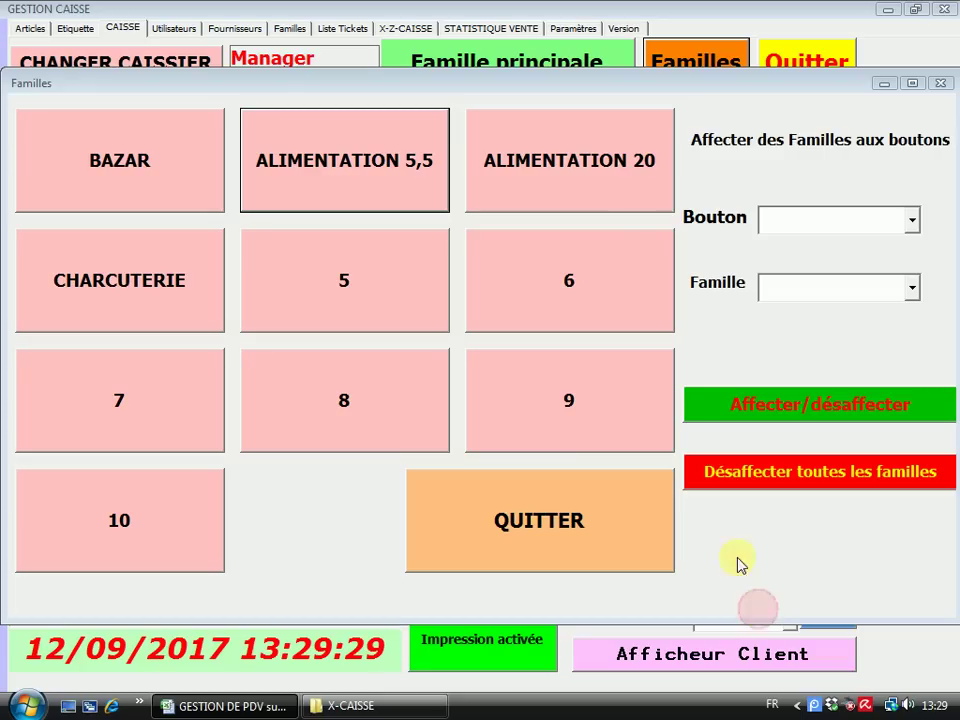
left_click(411, 165)
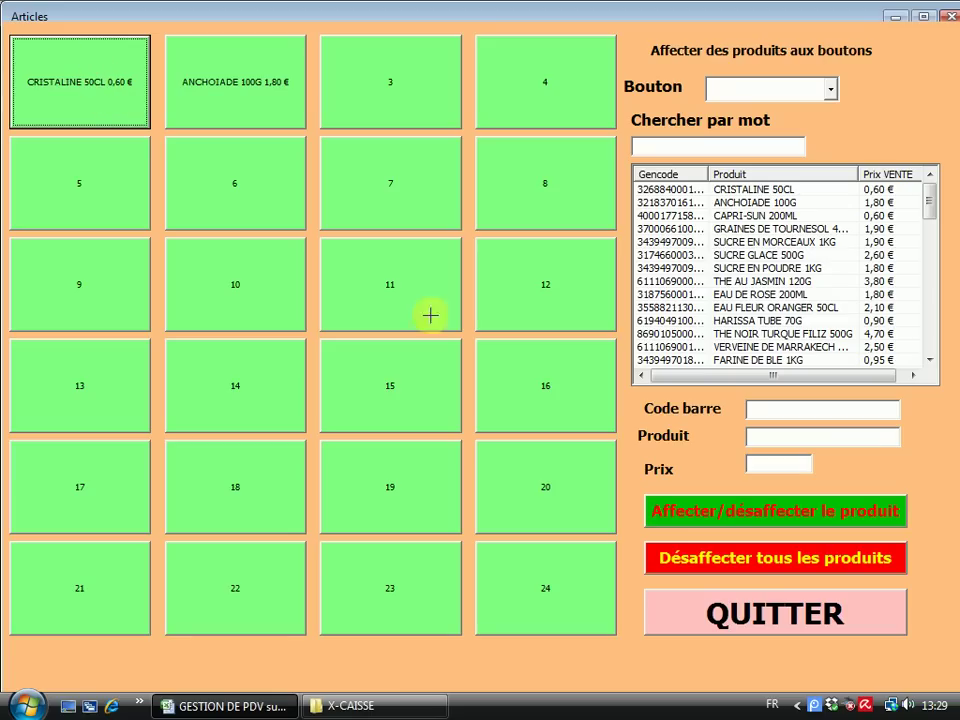
left_click(746, 611)
left_click(549, 519)
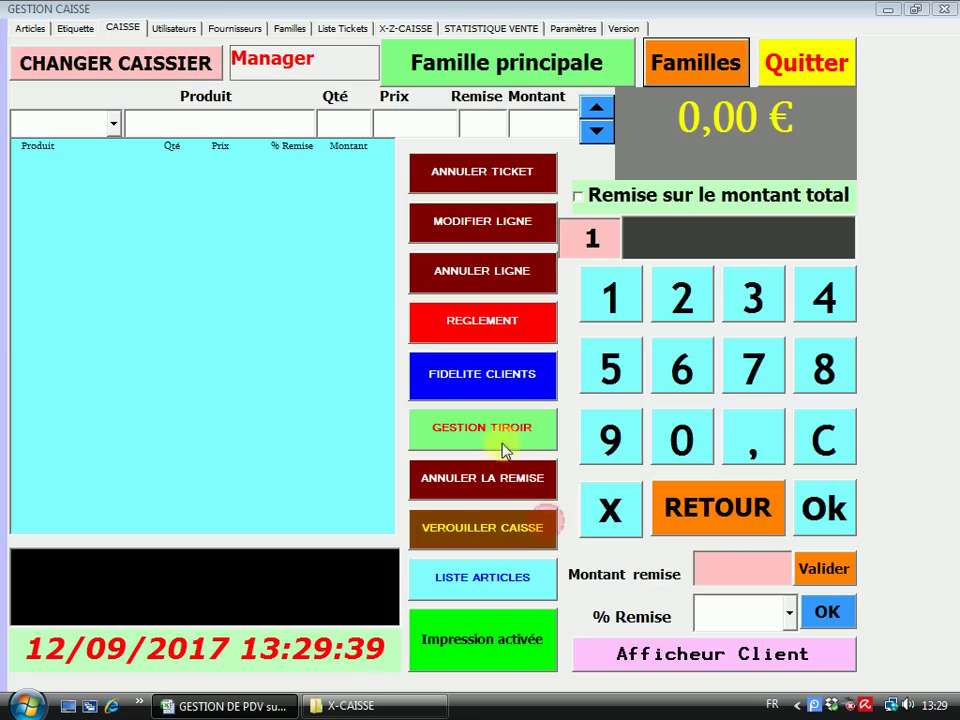
Ring up CRISTALINE 50CL (0,60 €) and ANCHOIADE 100G (1,80 €) for a 2,40 € total
left_click(694, 62)
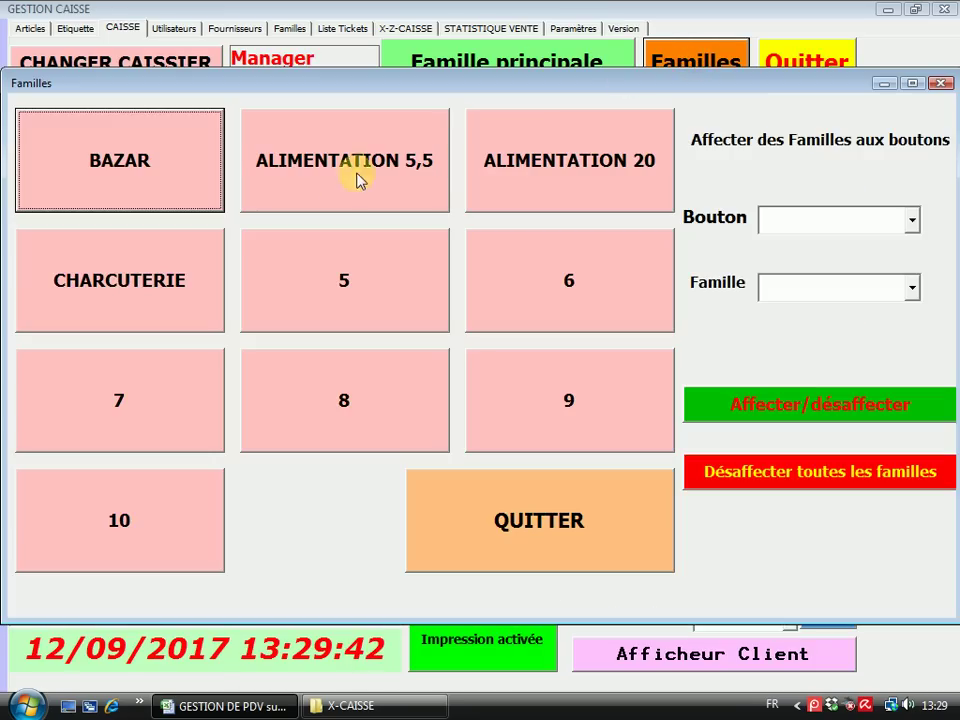
left_click(338, 178)
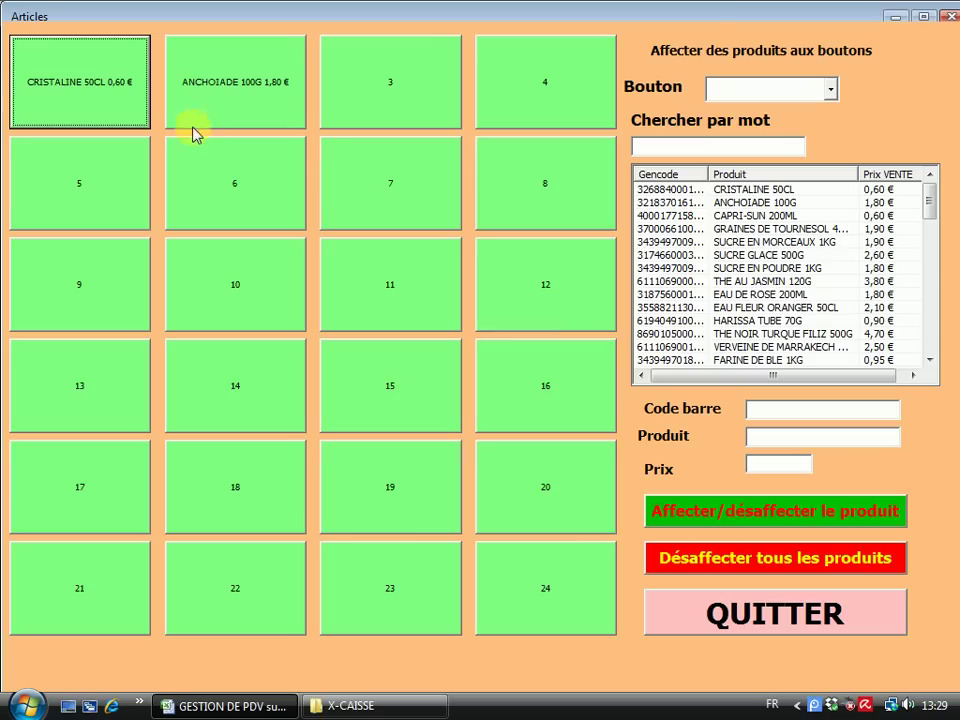
left_click(108, 87)
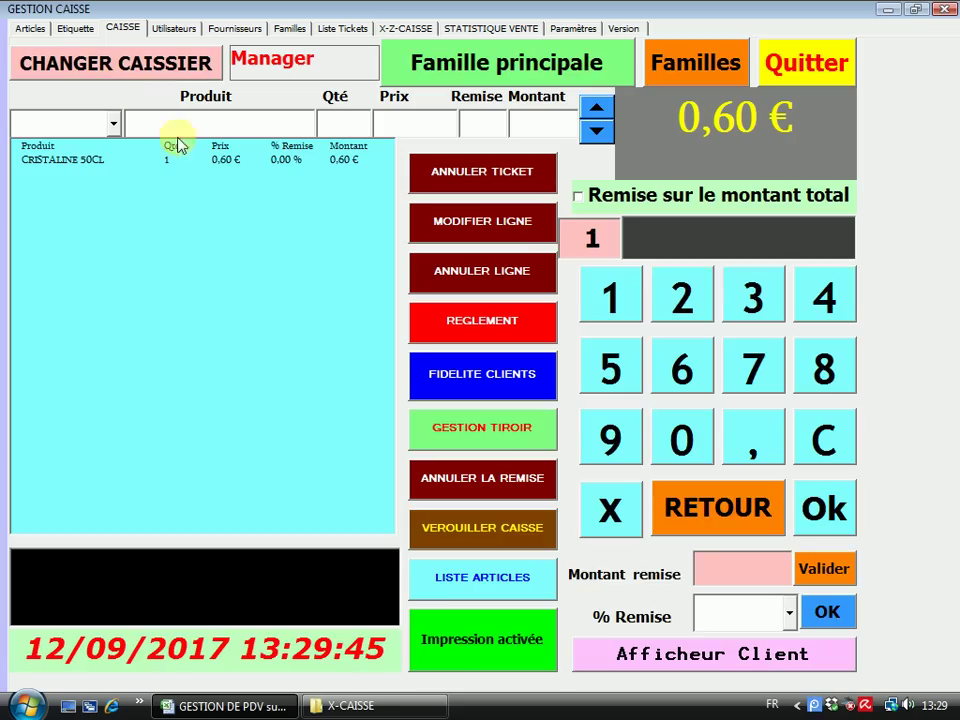
left_click(690, 55)
left_click(315, 160)
left_click(266, 86)
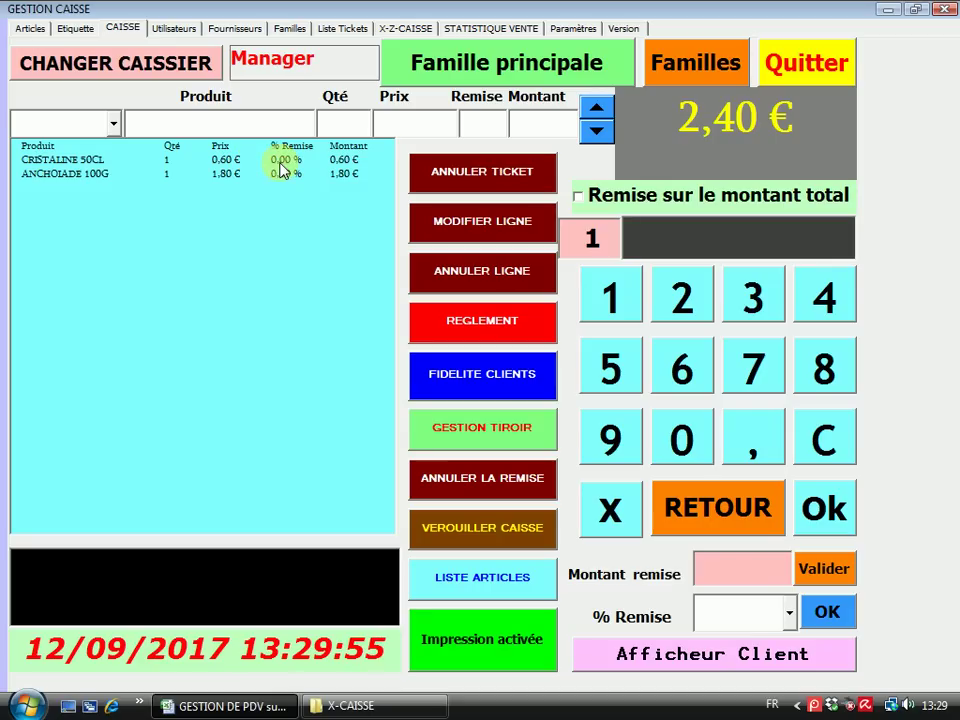
left_click(585, 28)
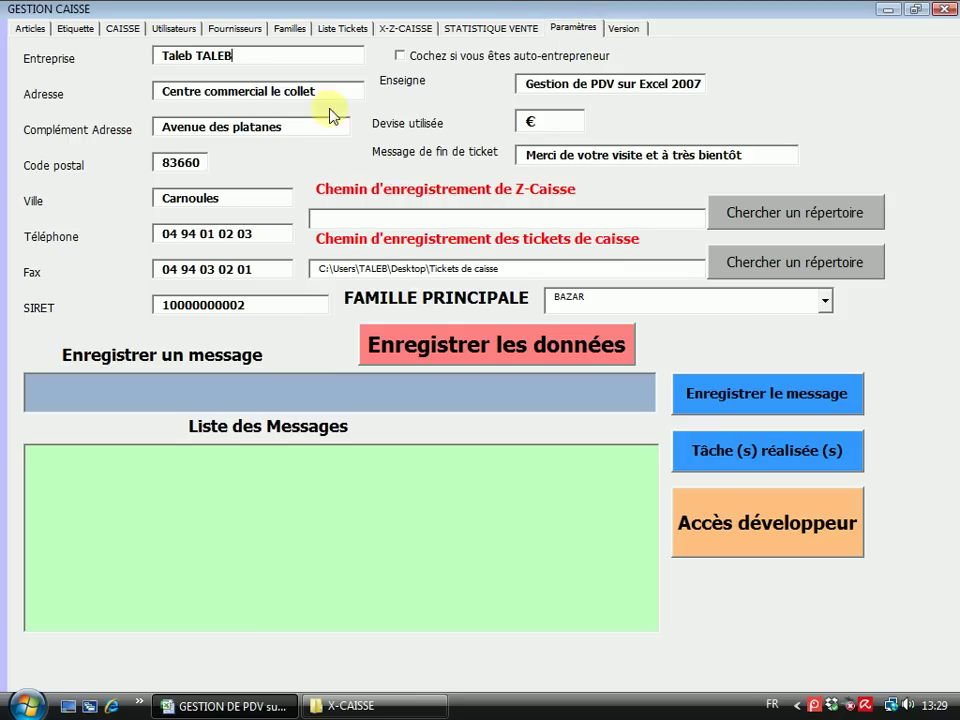
Set the Z-Caisse folder to Z-caisse and main family to ALIMENTATION 5,5, then save
left_click(754, 218)
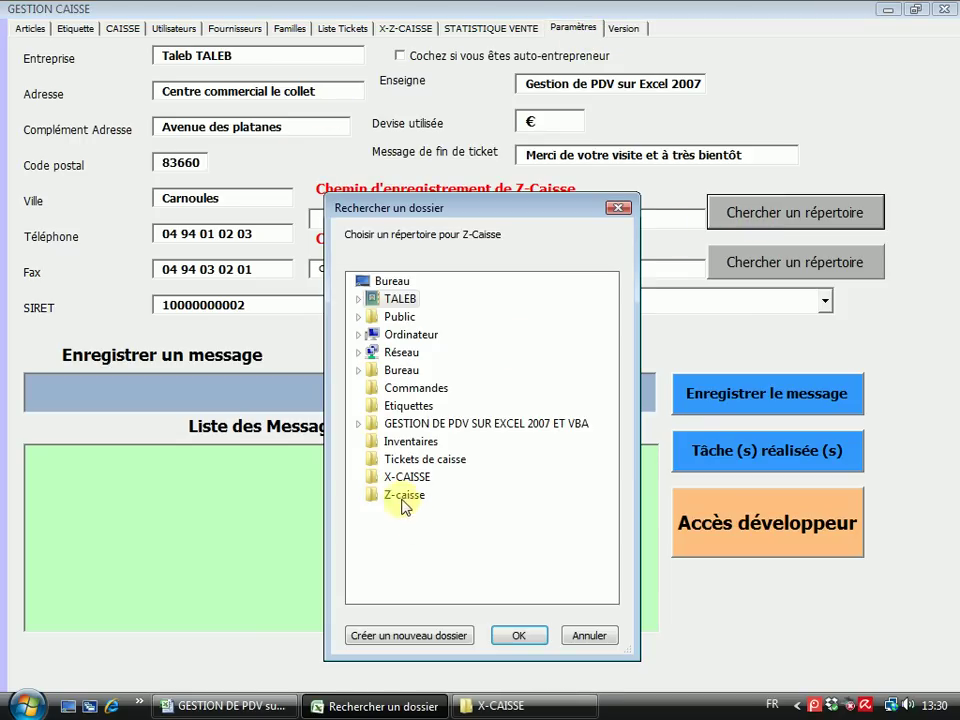
left_click(405, 495)
left_click(517, 636)
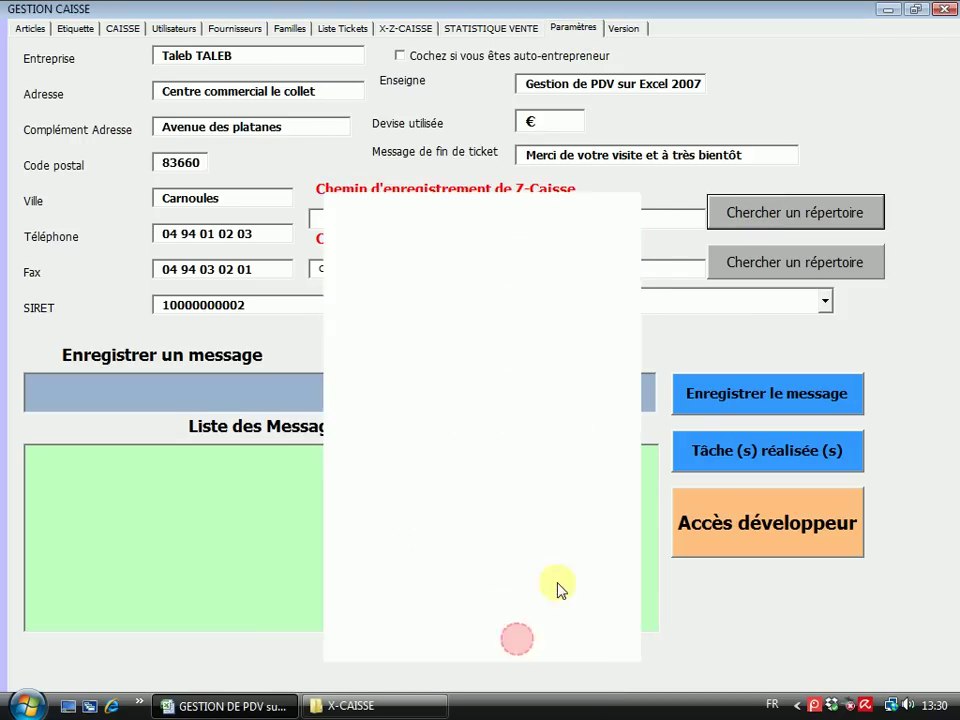
left_click(826, 301)
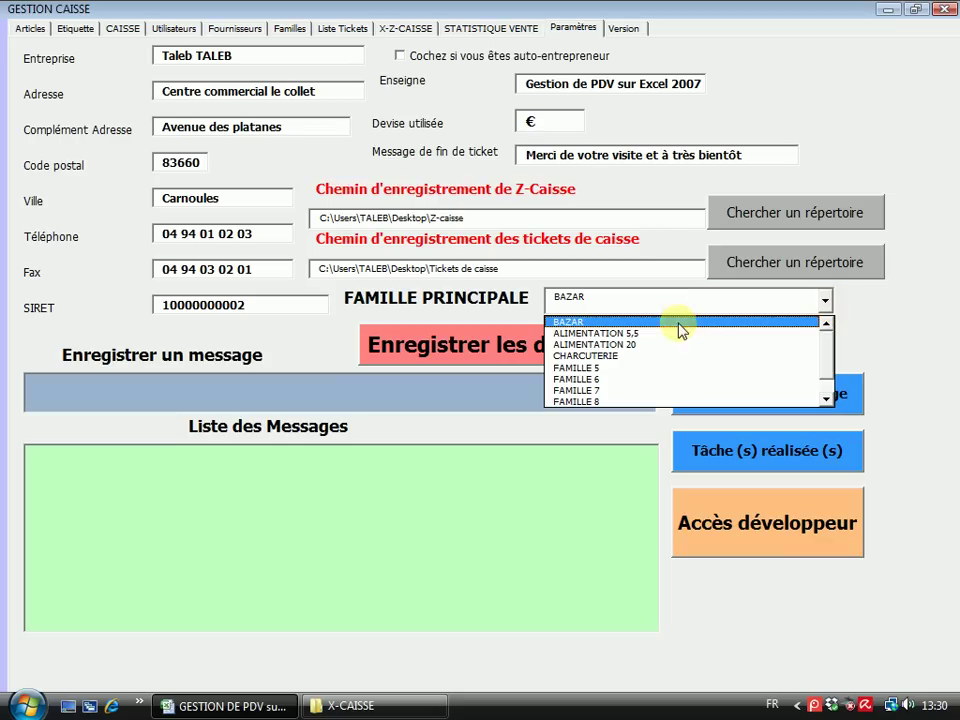
left_click(590, 334)
left_click(533, 347)
left_click(554, 406)
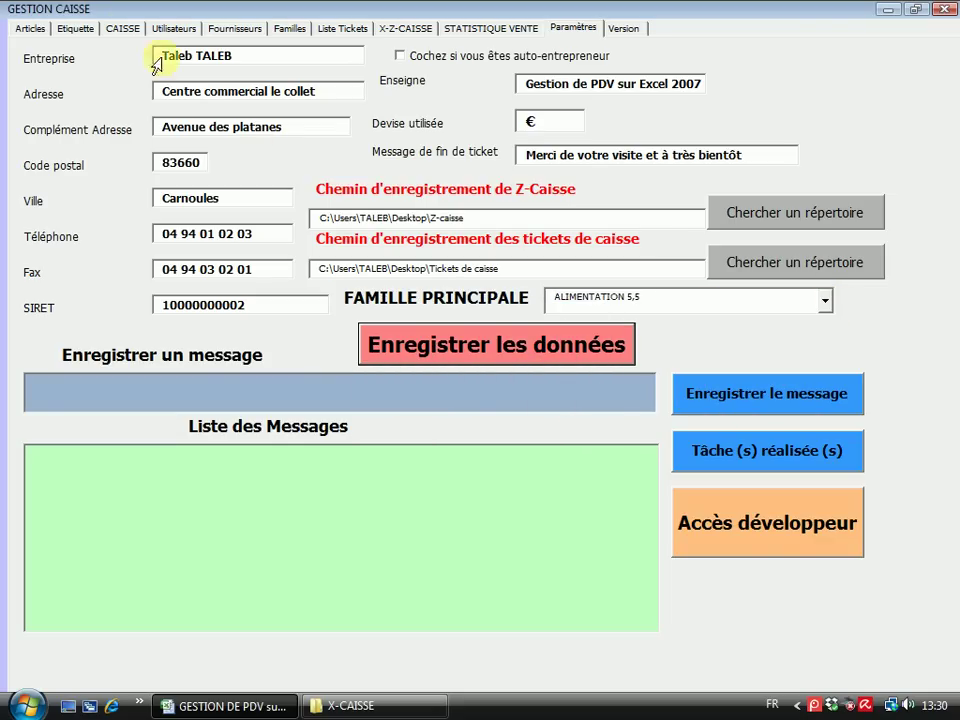
Return to the CAISSE till, briefly opening and closing the ALIMENTATION 5,5 product buttons
left_click(122, 28)
left_click(497, 92)
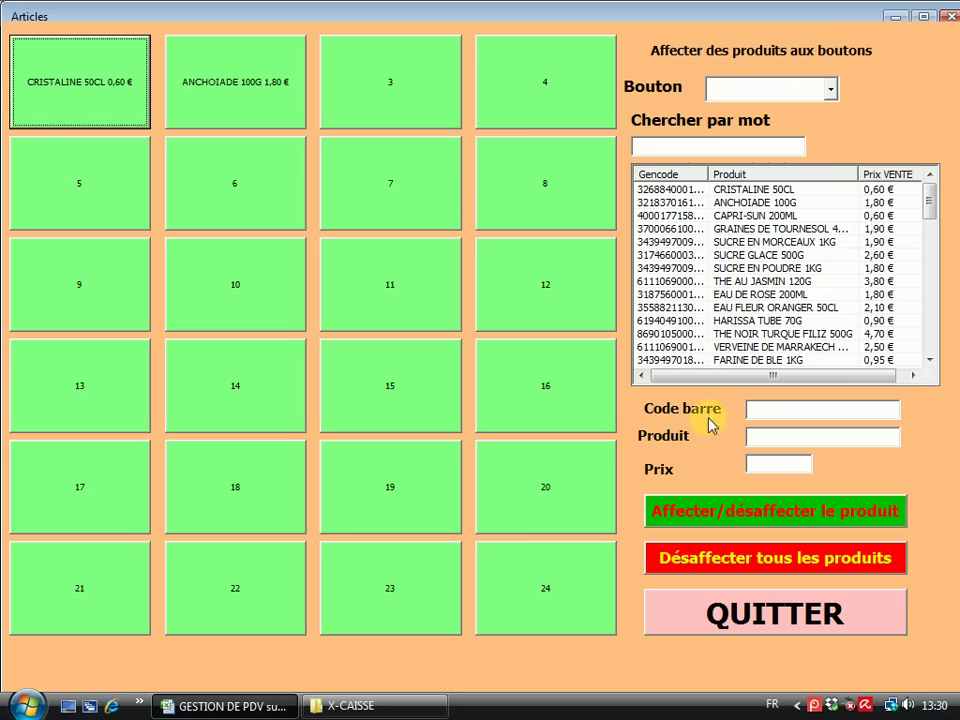
left_click(754, 621)
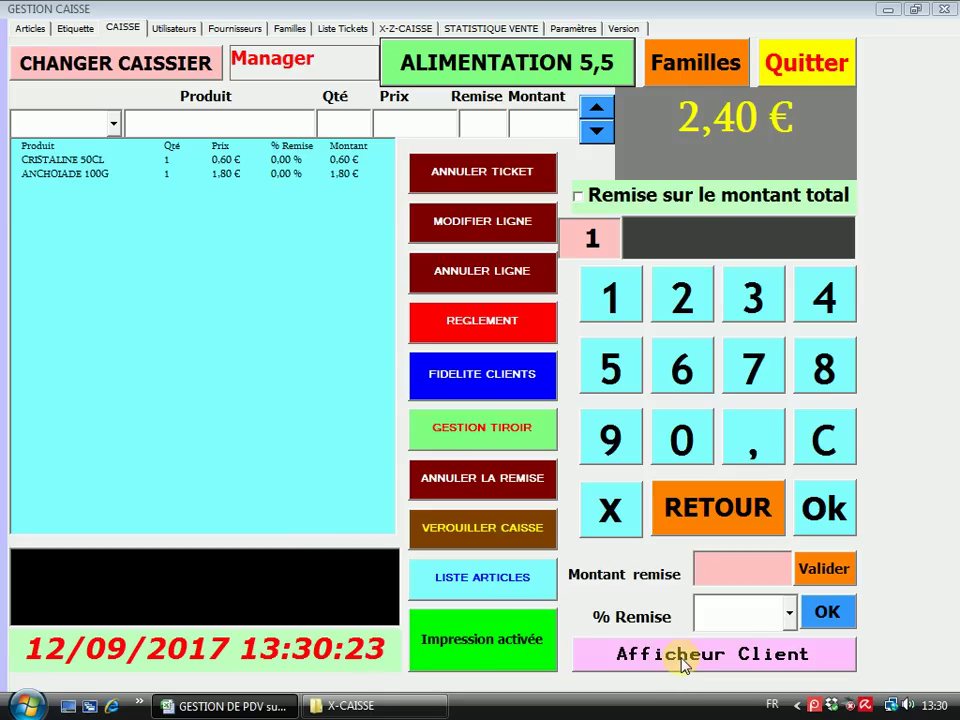
left_click(683, 664)
left_click_drag(480, 26, 635, 8)
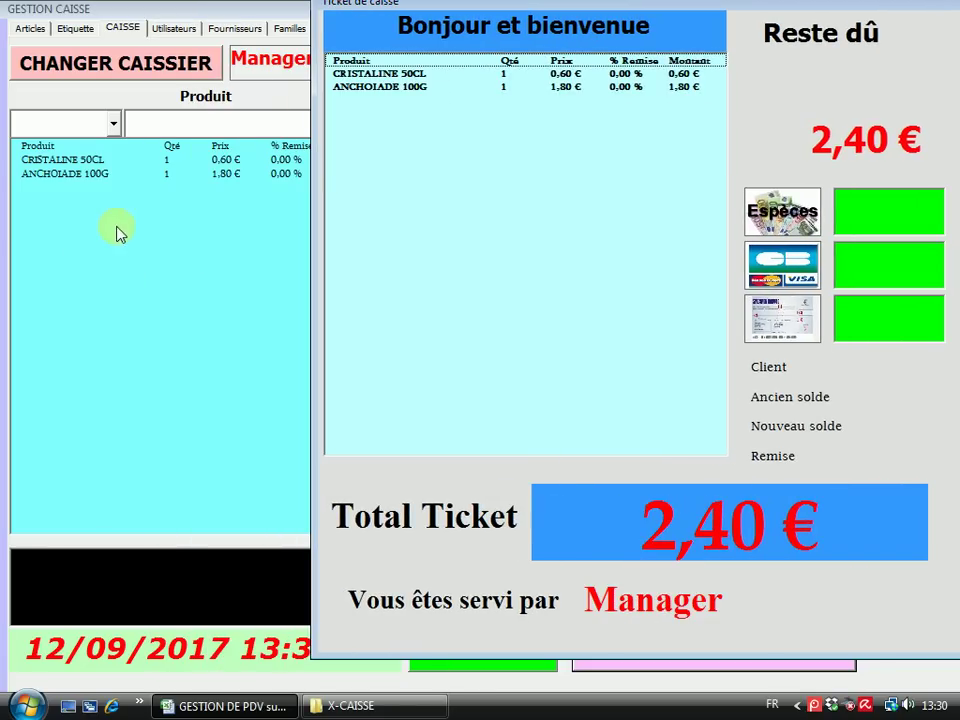
left_click_drag(648, 8, 499, 6)
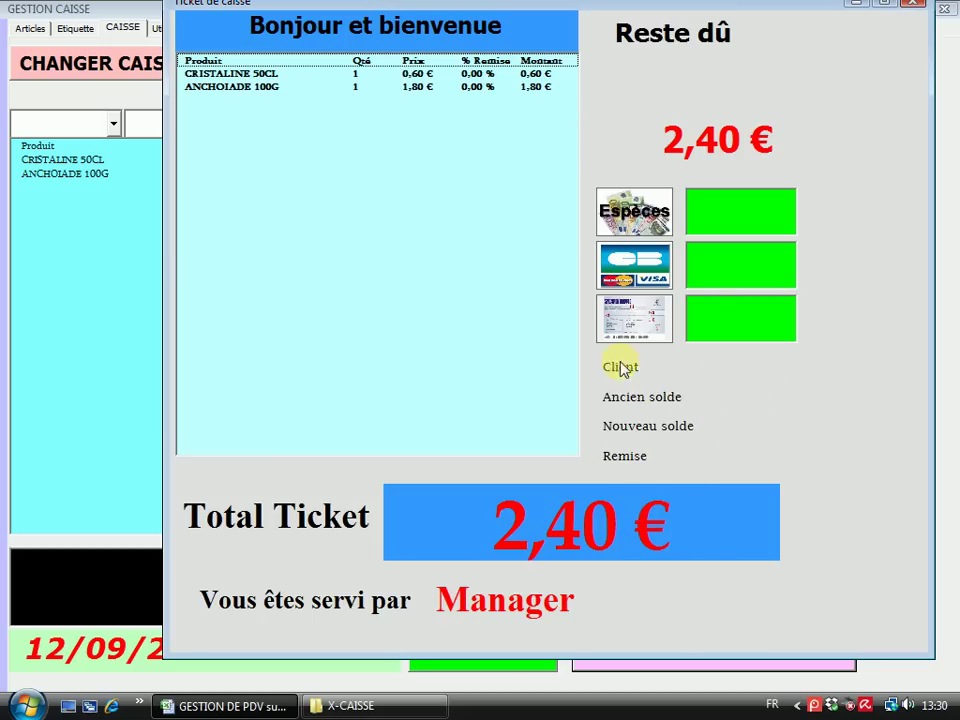
left_click(915, 4)
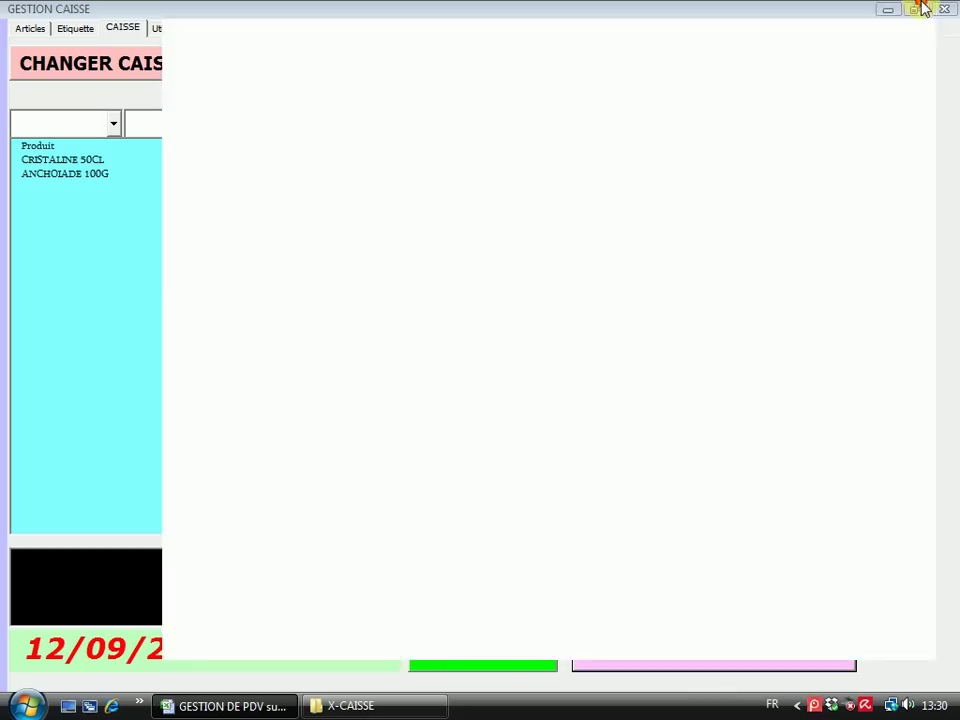